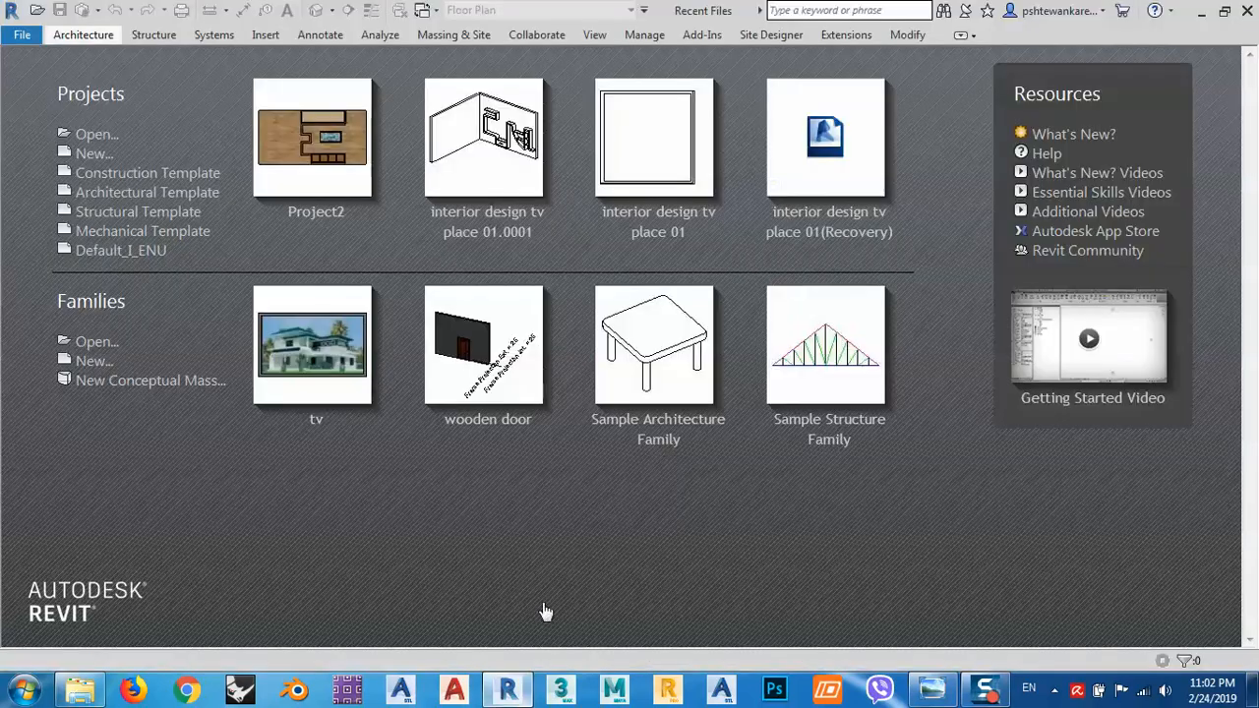
Step: Create a new project from the Architectural Template
left_click(508, 688)
left_click(96, 154)
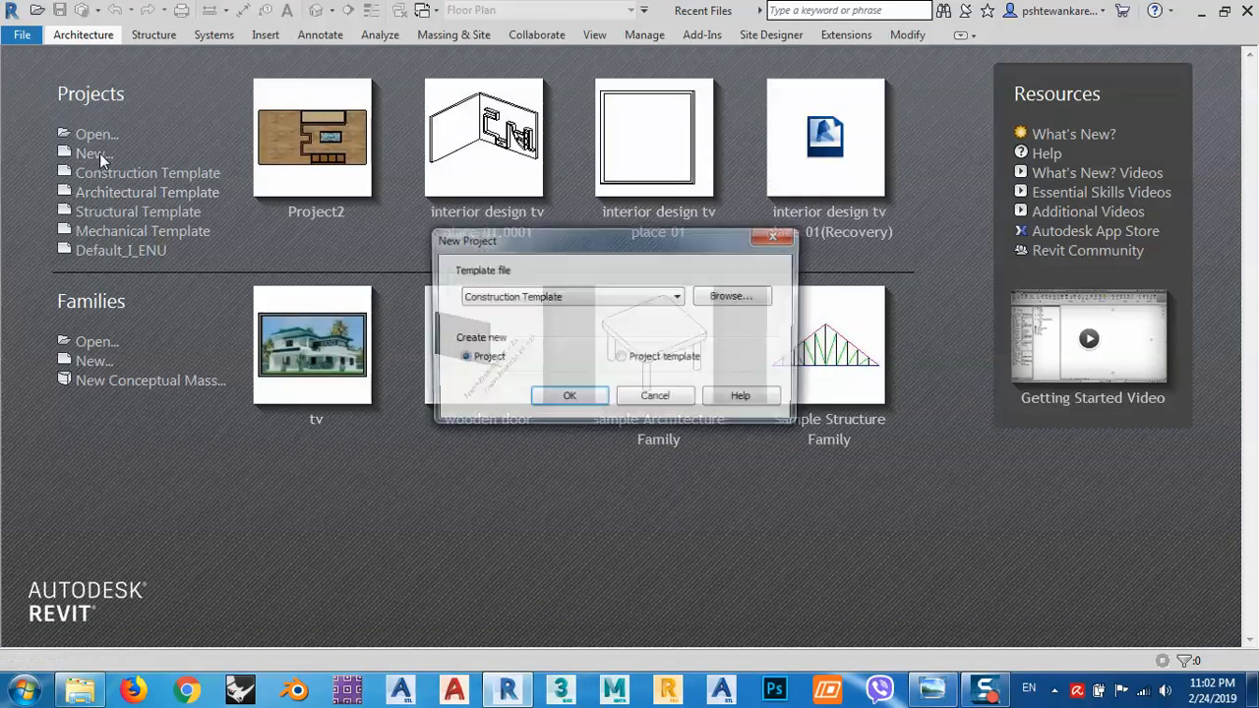
left_click(546, 298)
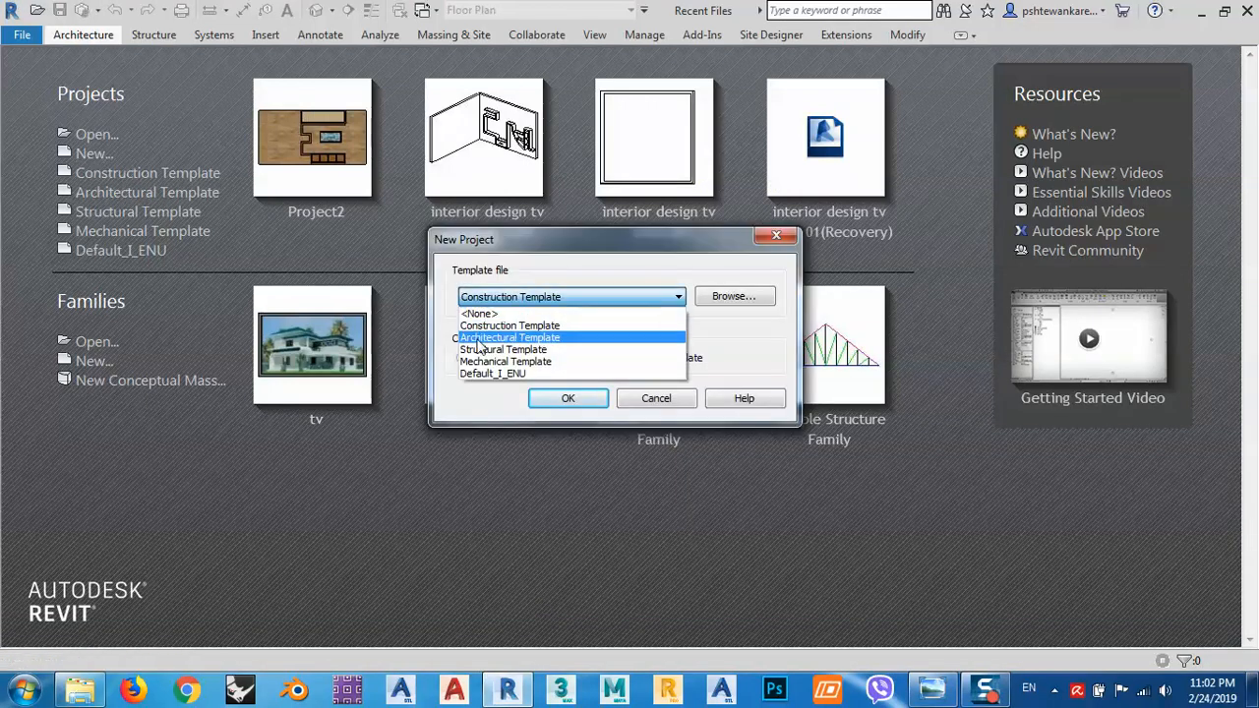
left_click(478, 338)
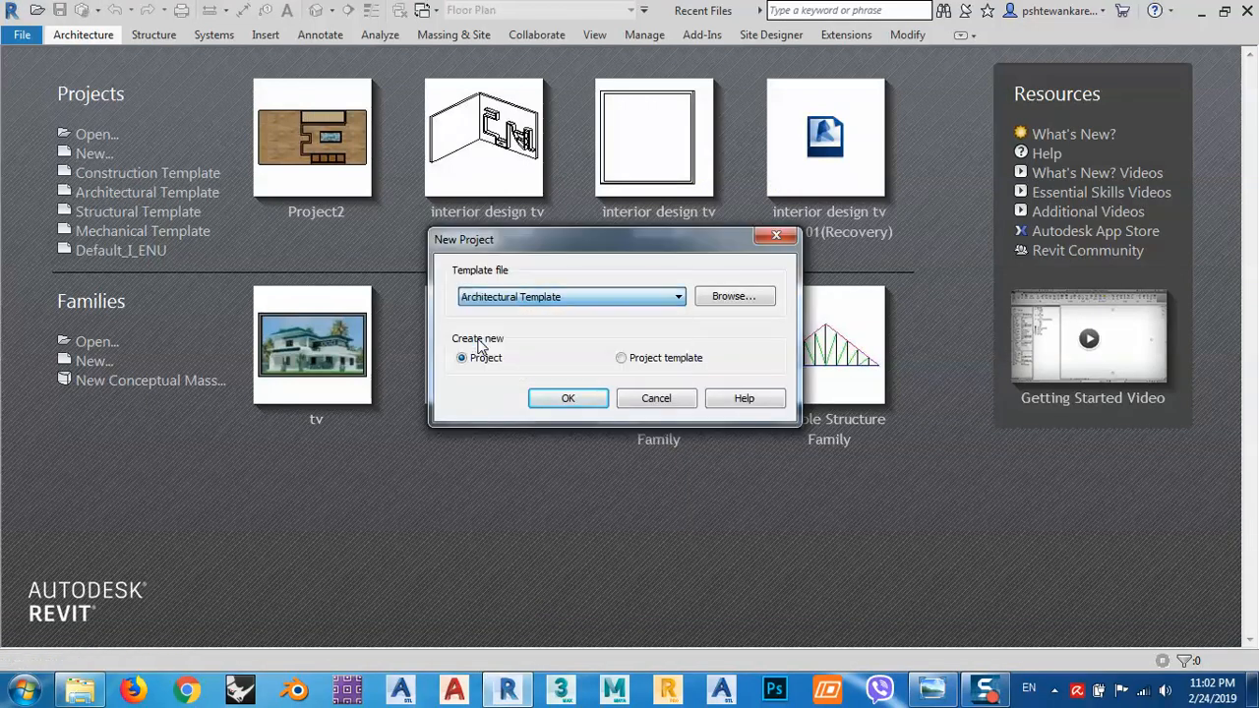
left_click(547, 399)
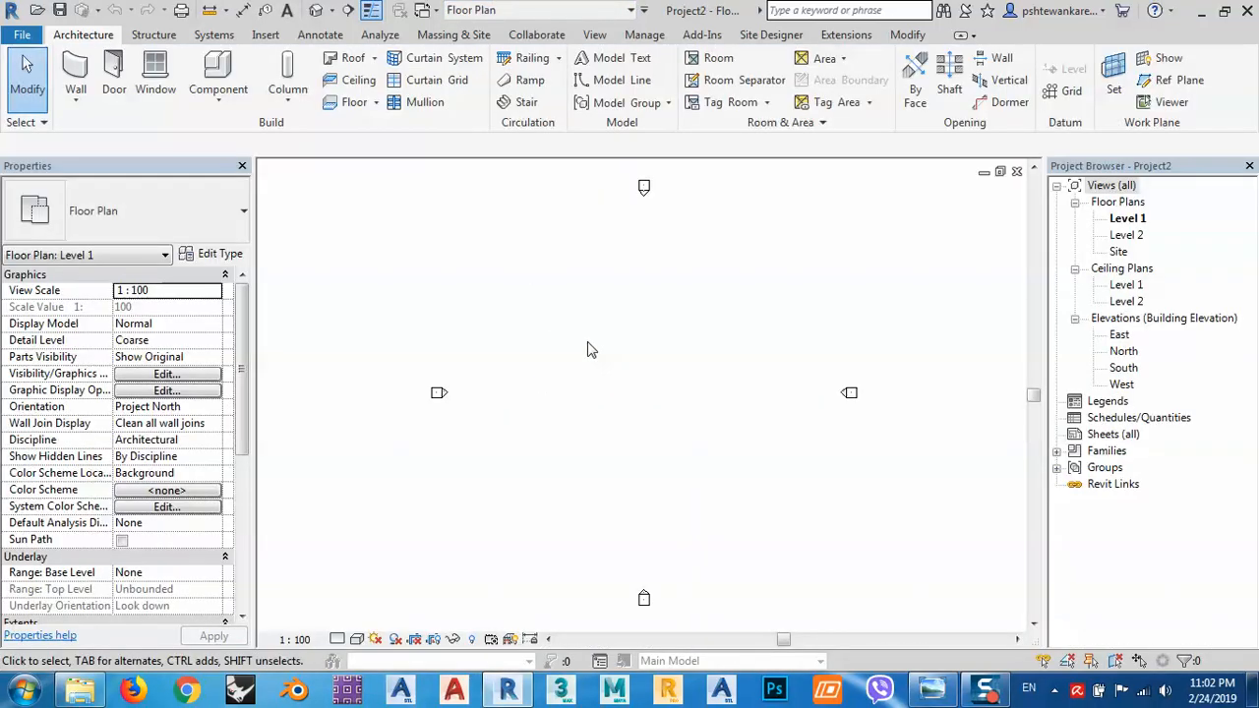
Step: Set the project's length units to centimeters
key("u")
key("n")
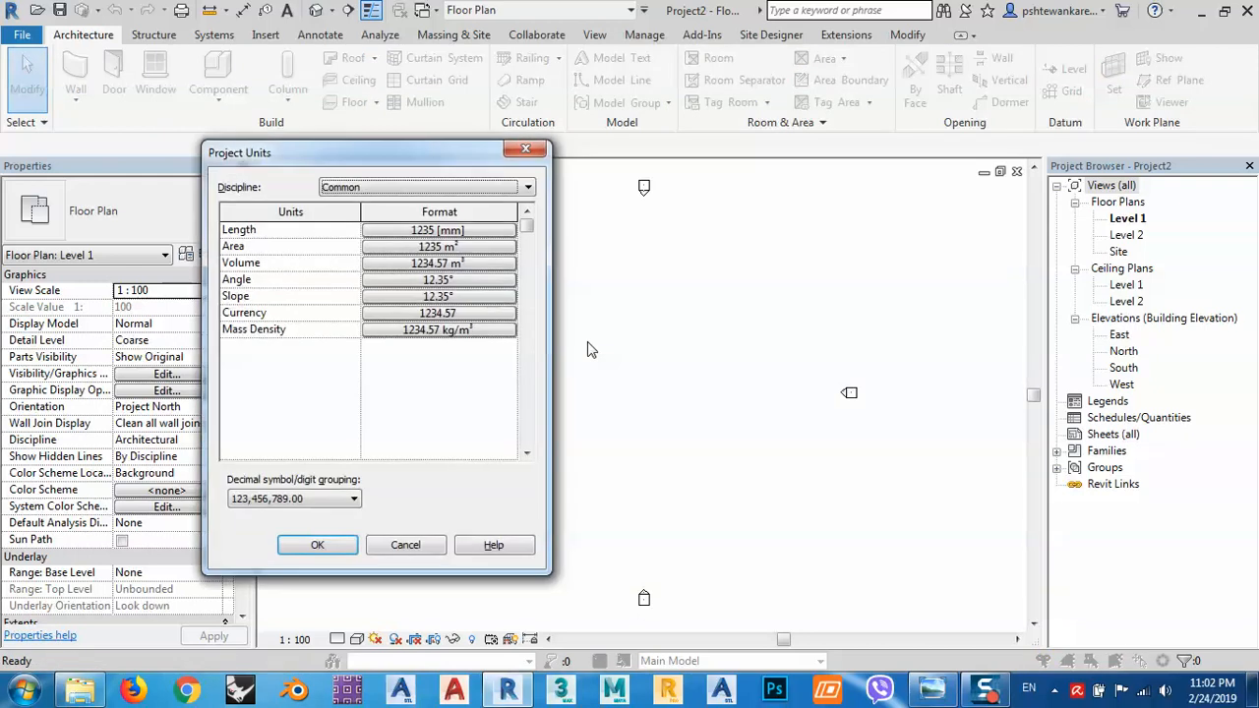
left_click(423, 230)
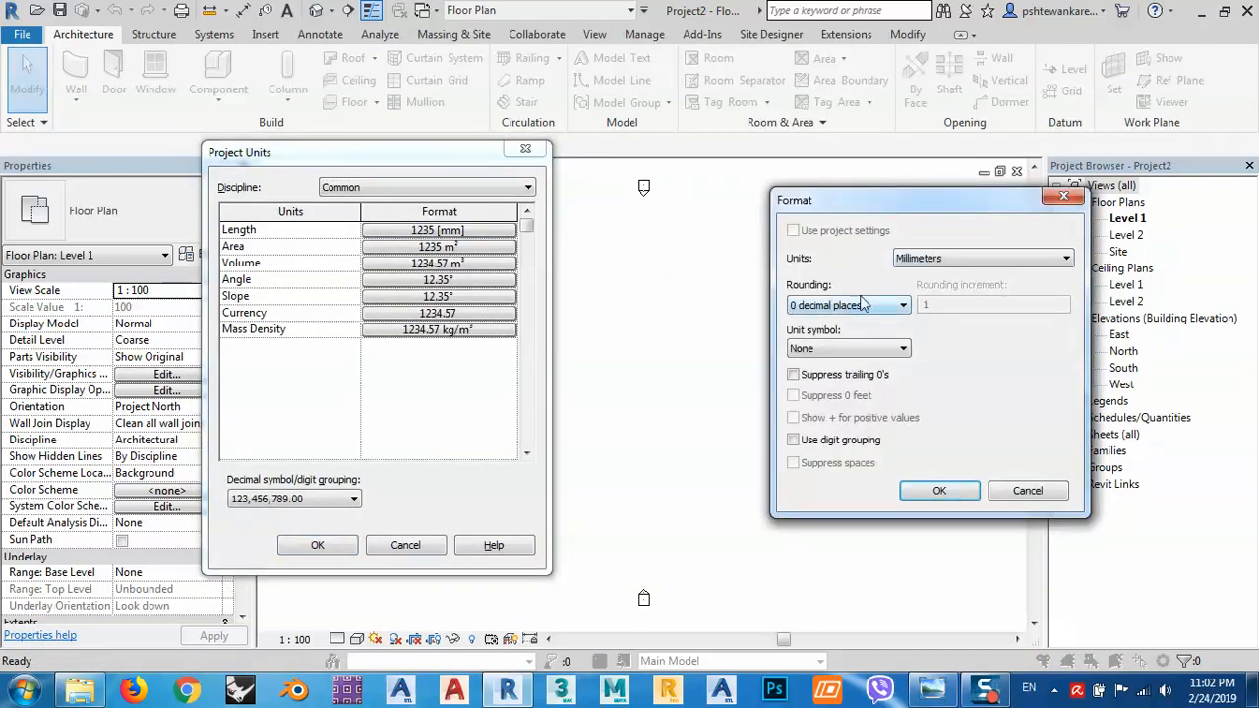
left_click(934, 259)
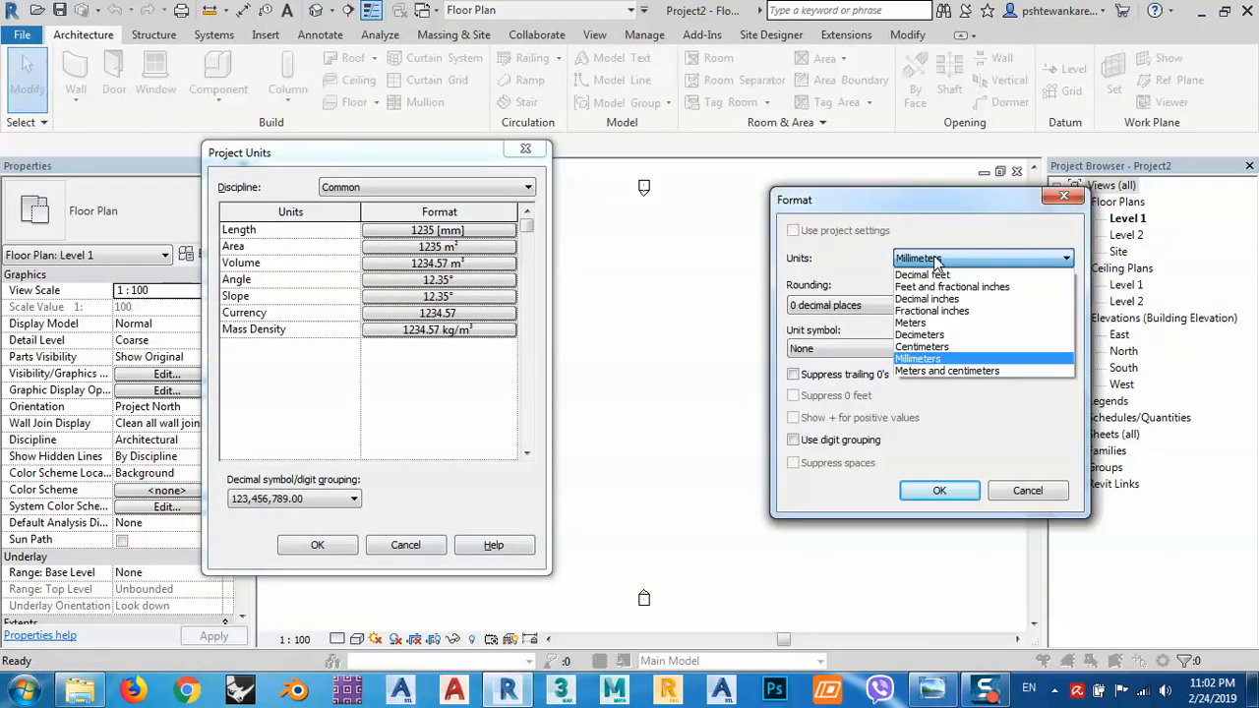
left_click(921, 347)
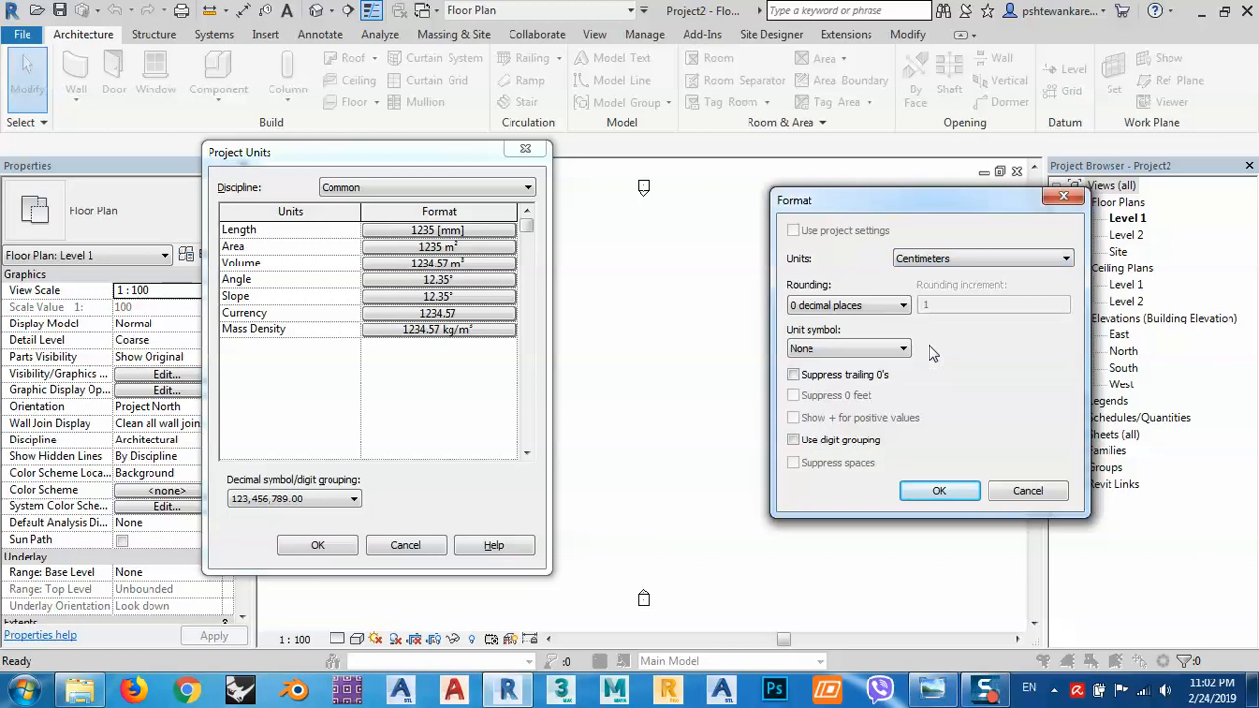
left_click(939, 490)
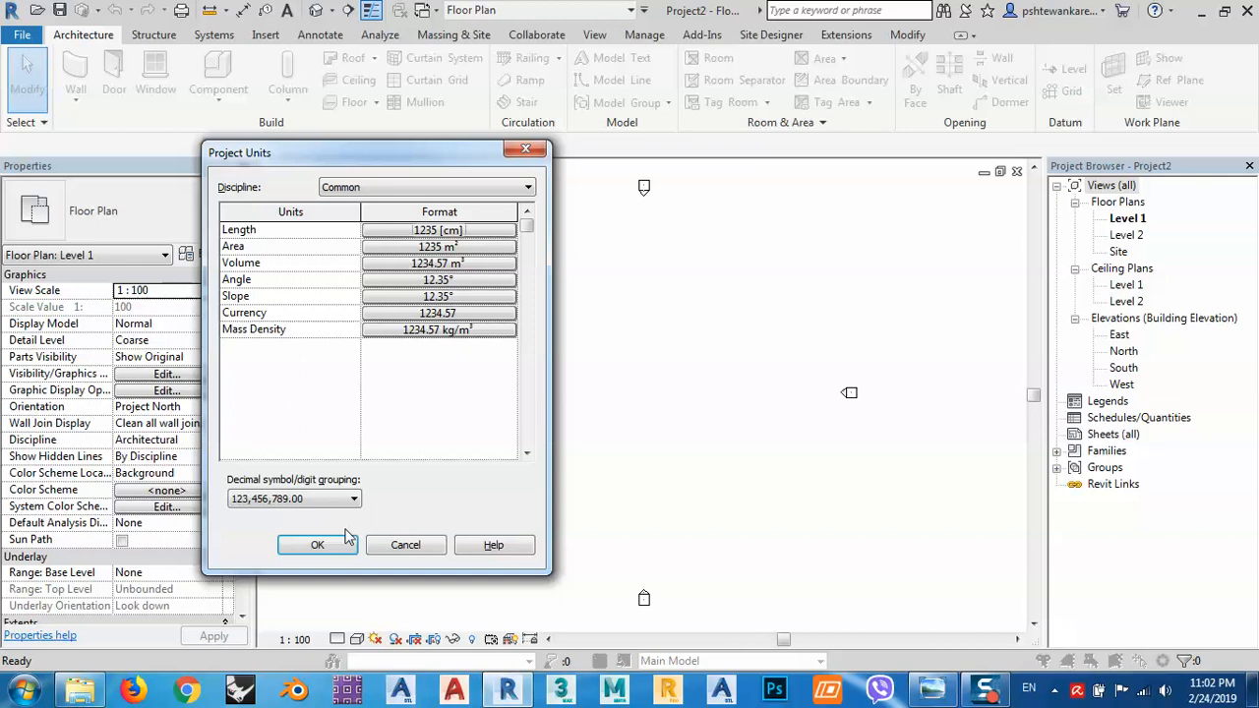
left_click(343, 545)
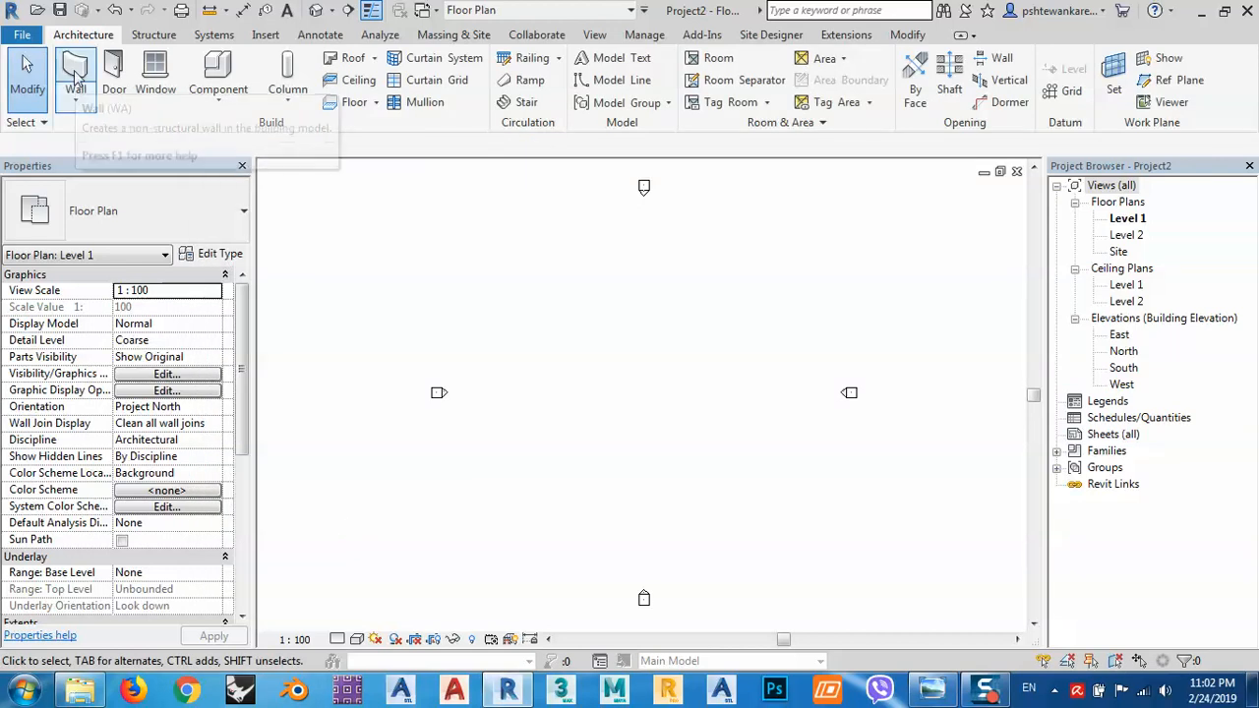
Step: In the South elevation, set the height of Level 2 above Level 1 to 300 cm
double_click(1124, 367)
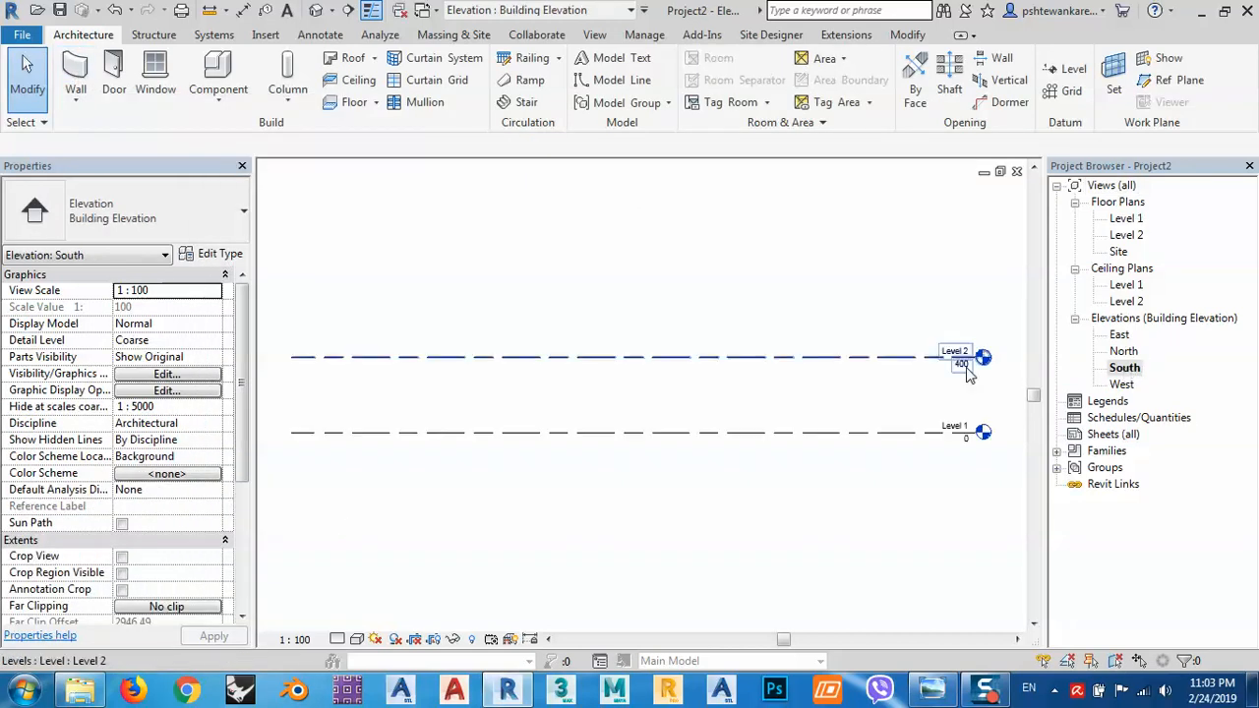
left_click(914, 358)
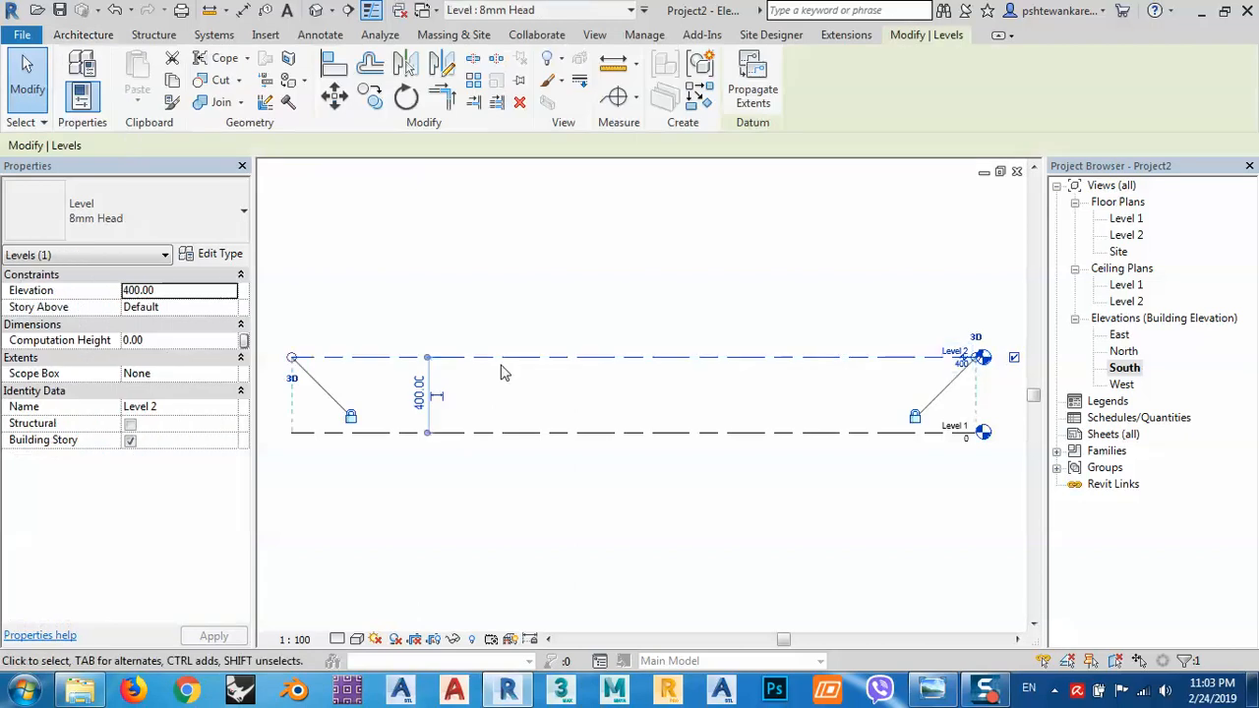
left_click(419, 392)
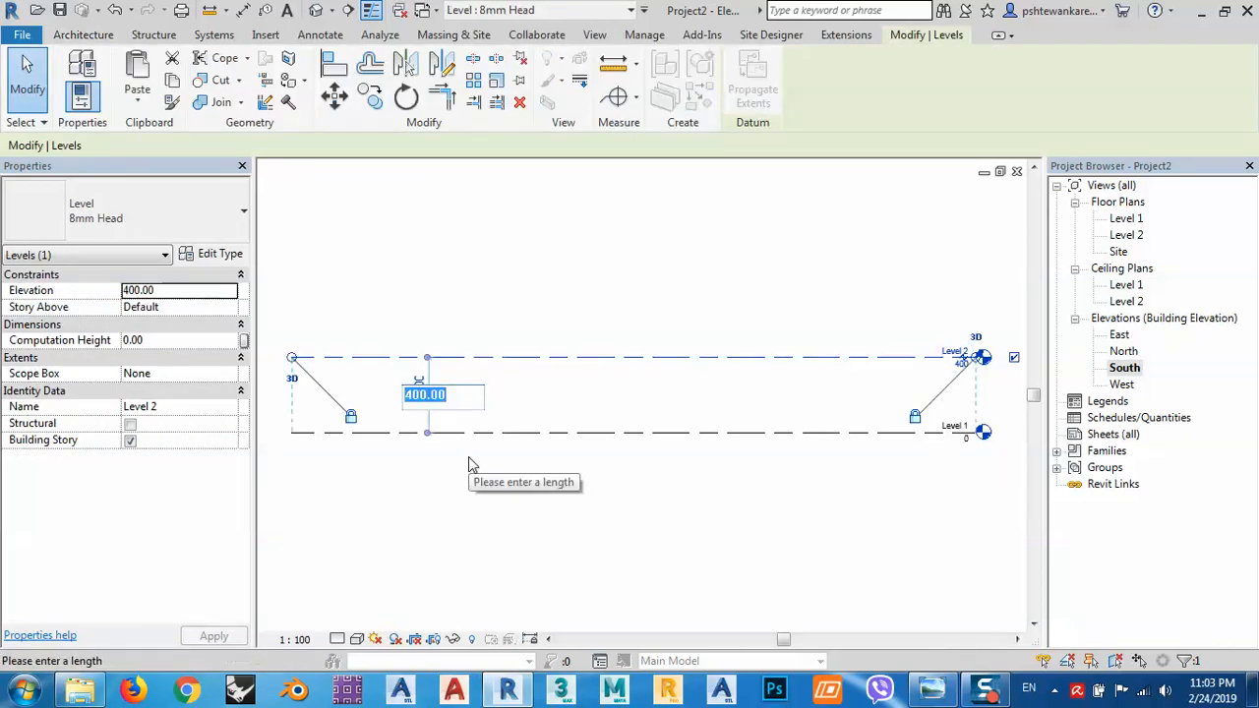
type("300")
key("Return")
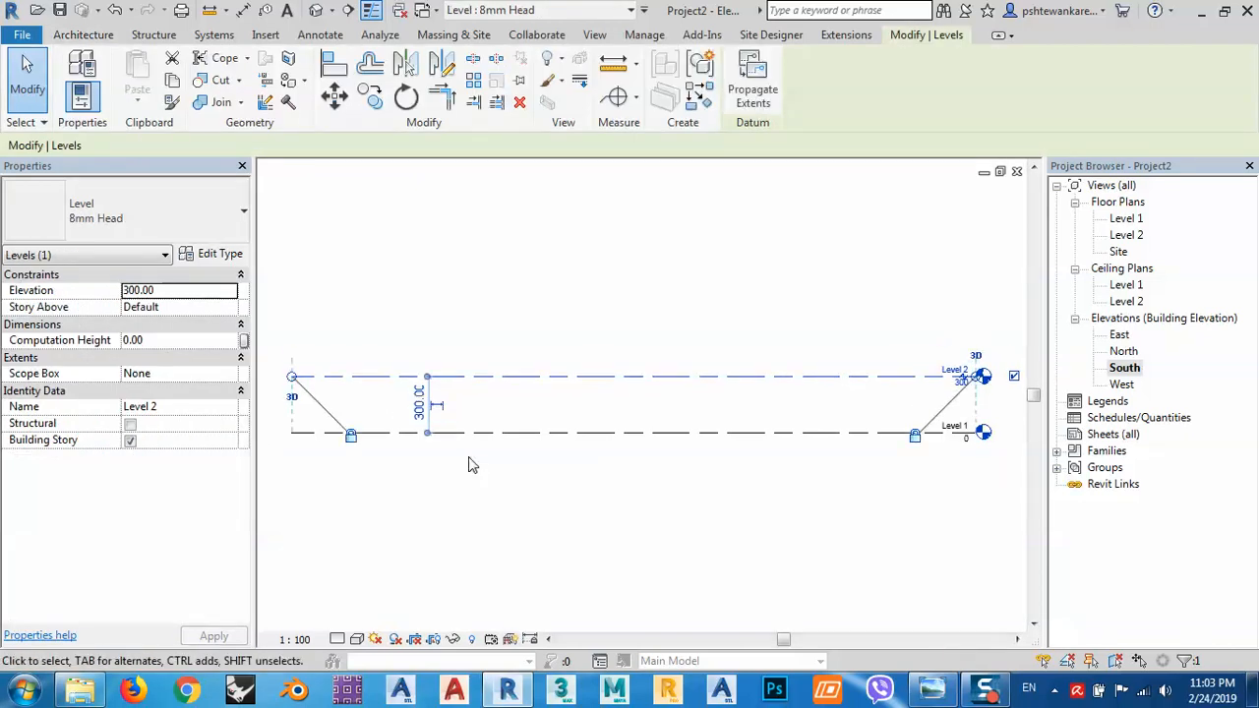
Step: On the Level 1 floor plan, draw a rectangle of Generic - 200mm walls about 1232 by 764 cm between the elevation markers
double_click(1127, 218)
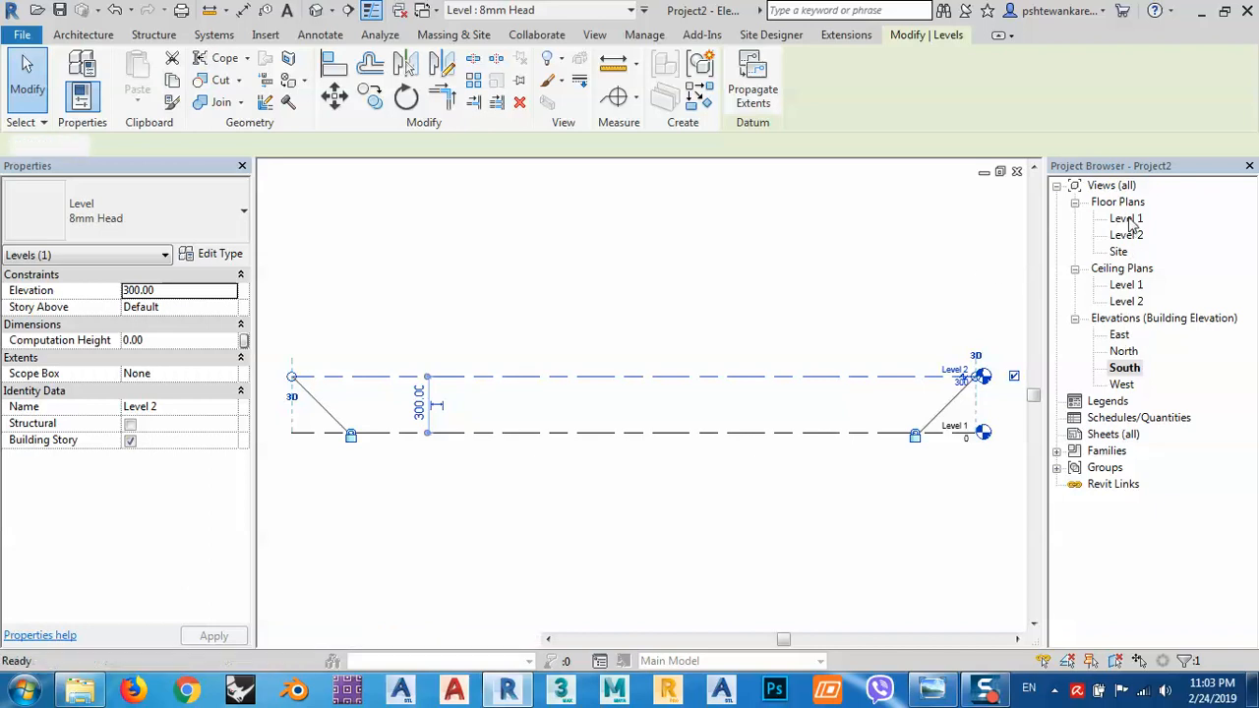
left_click(82, 35)
left_click(77, 74)
left_click(757, 62)
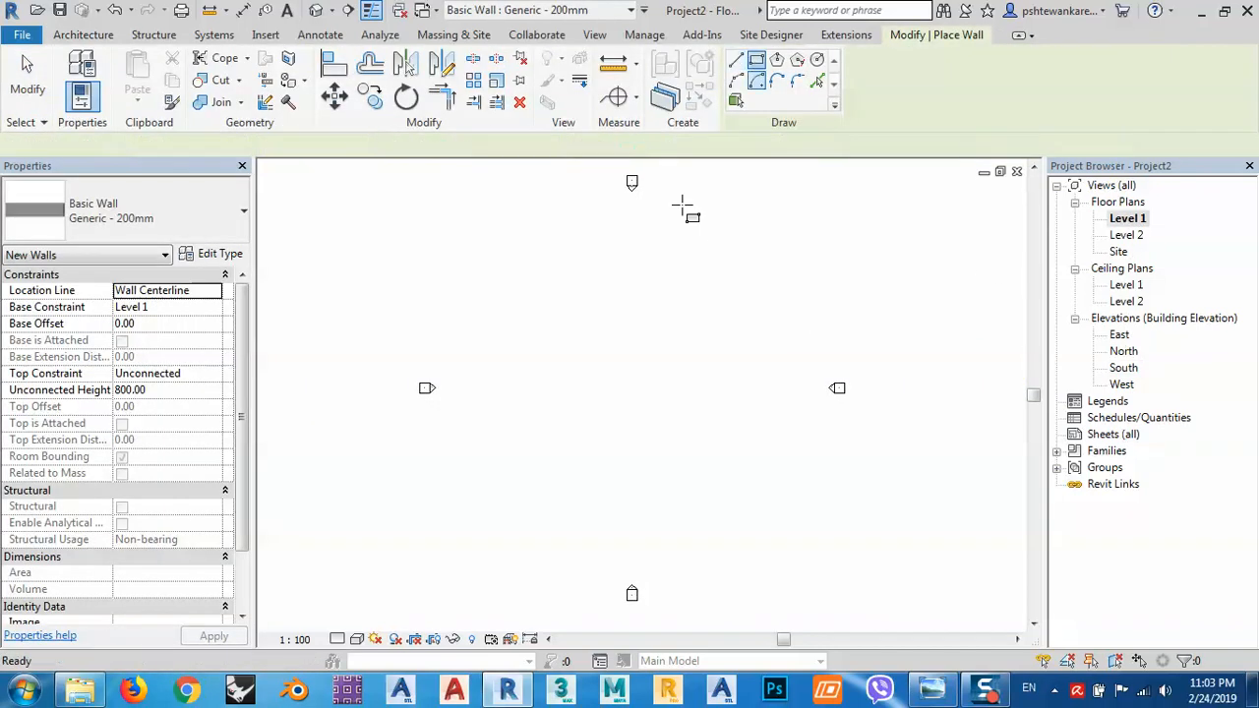
left_click(508, 318)
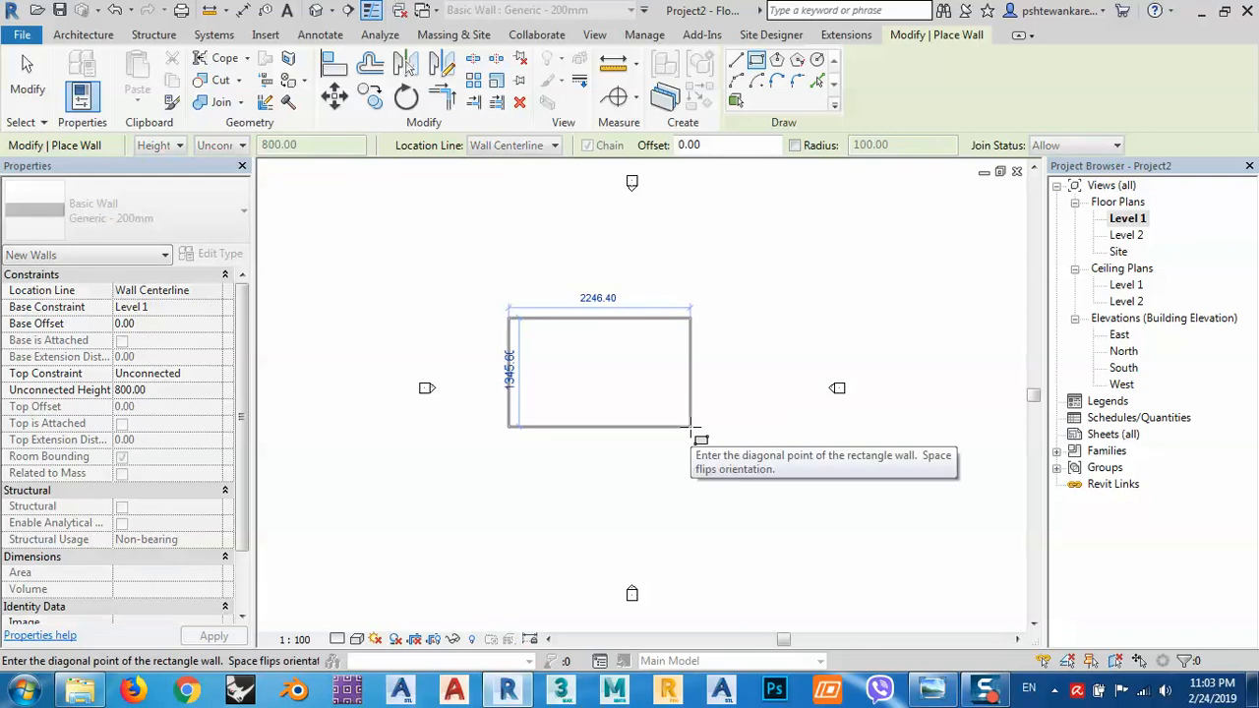
left_click(609, 380)
Step: Set the wall rectangle's horizontal width to 500 cm
left_click(557, 415)
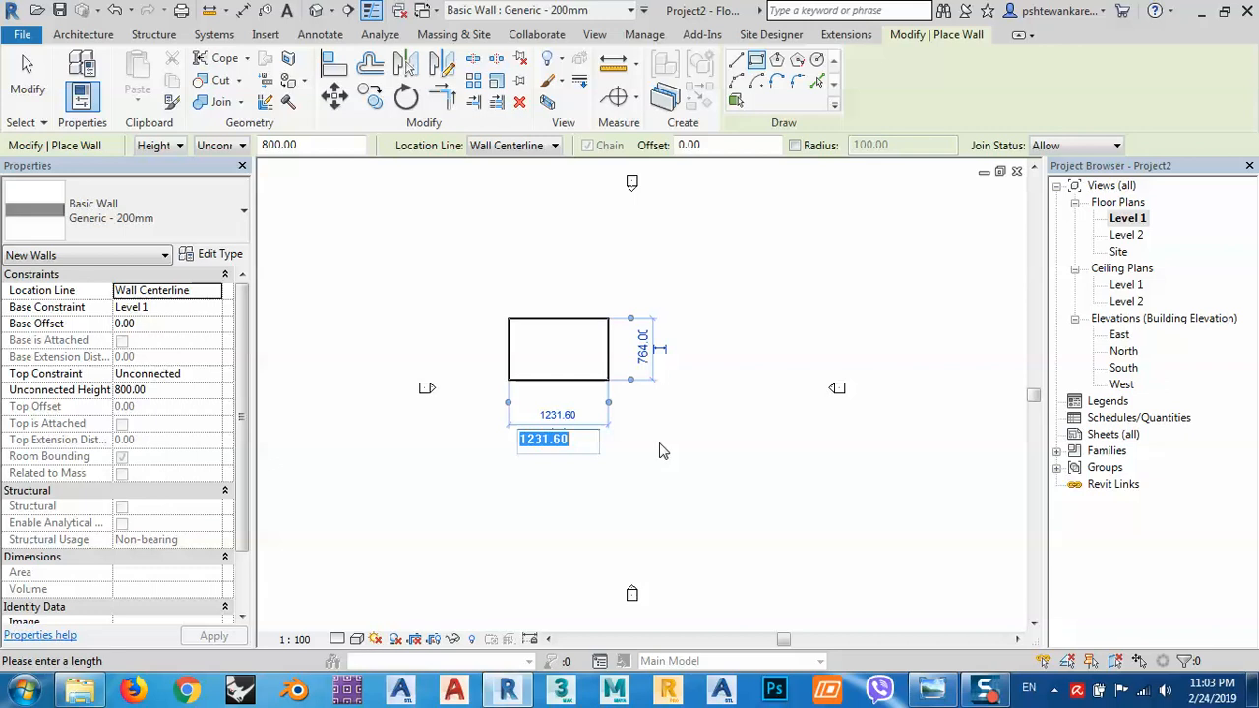
type("60")
key("Return")
Step: Set the wall rectangle's vertical depth to 4000 cm
left_click(587, 350)
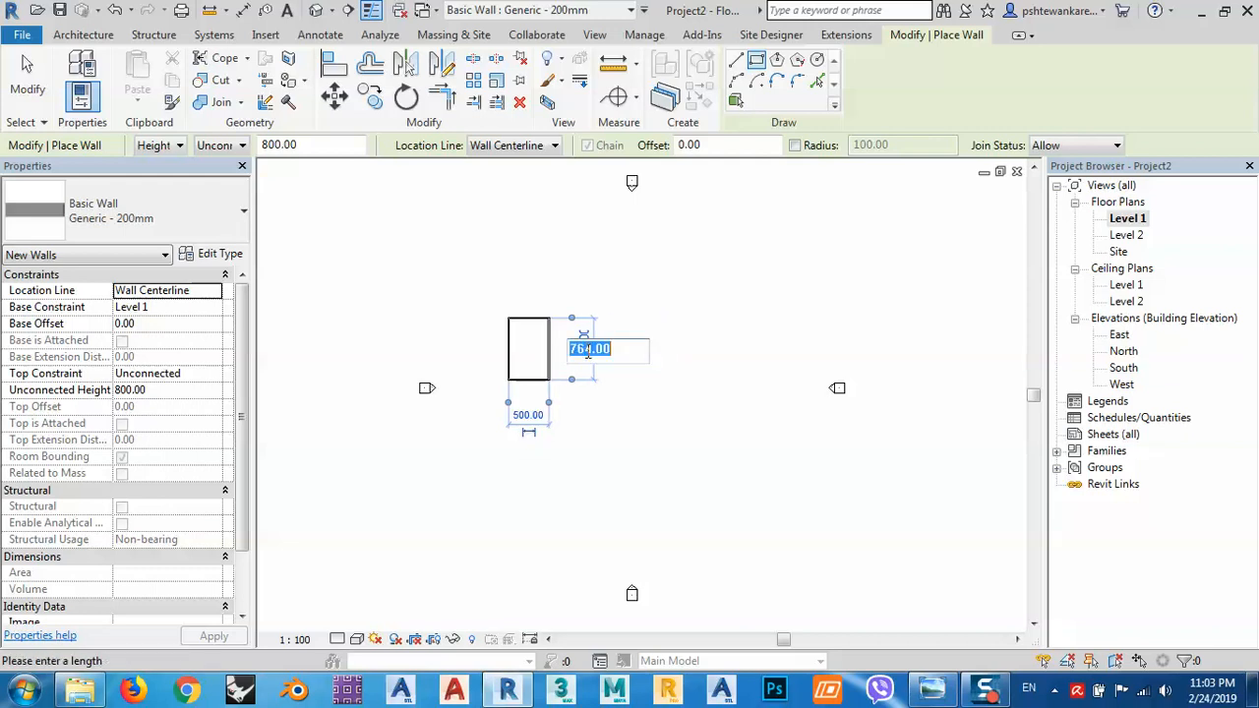
type("4000")
key("Return")
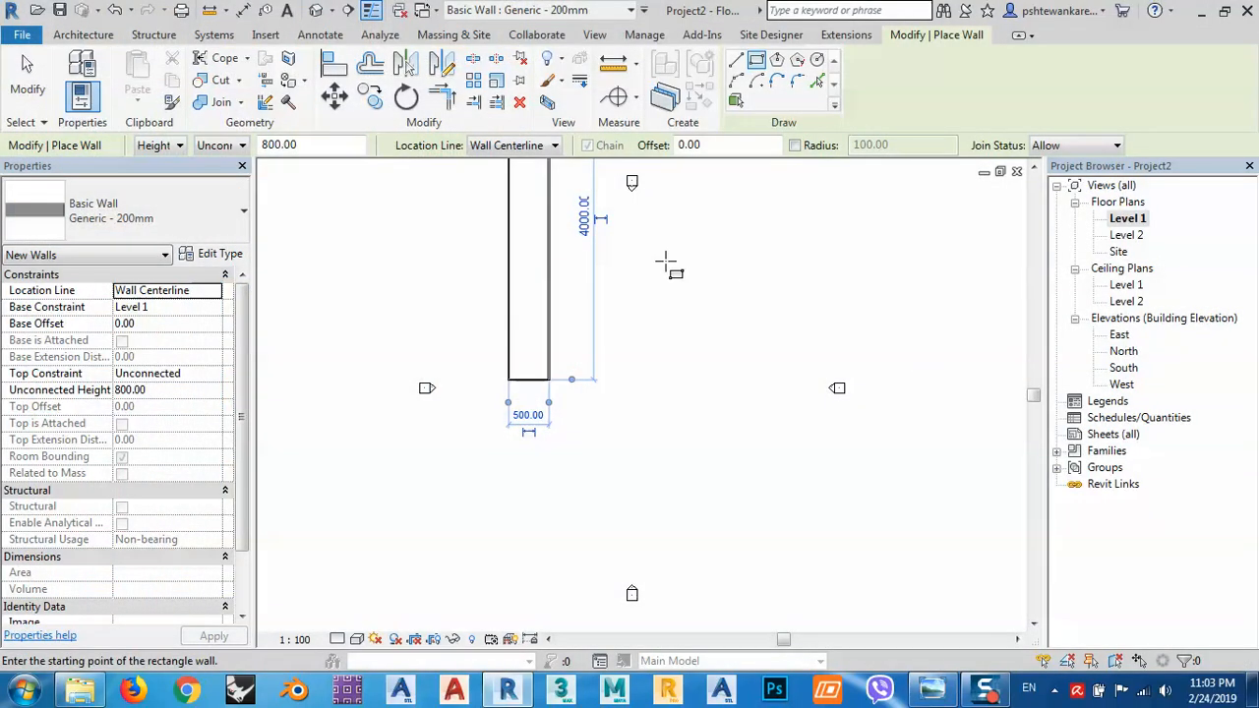
Step: Correct the wall rectangle's vertical depth to 400 cm and finish placing walls
left_click(585, 218)
key("BackSpace")
type("400")
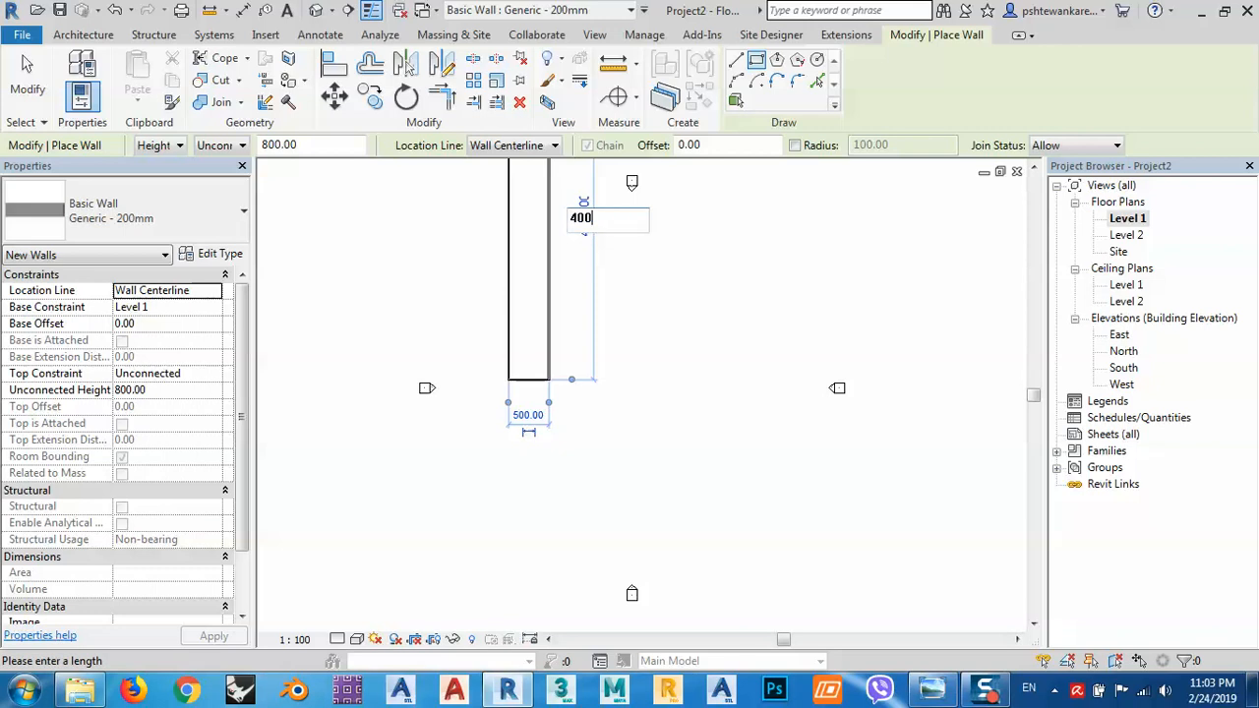
key("Return")
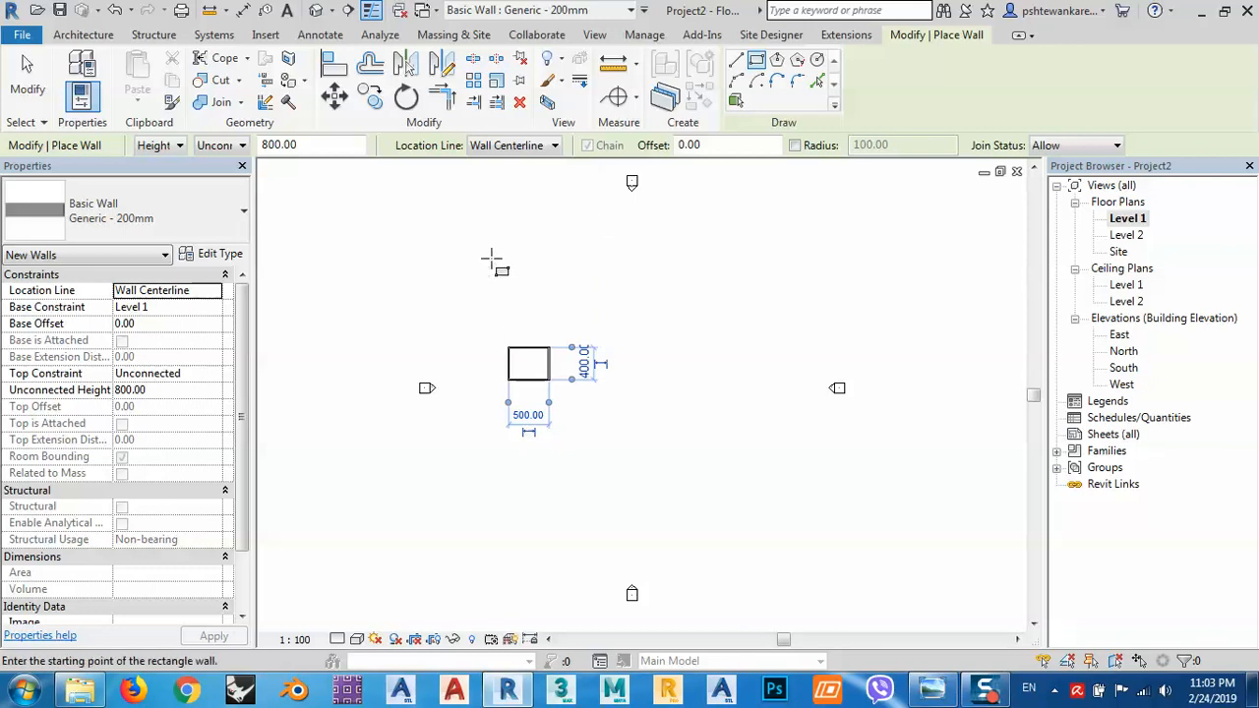
key("Escape")
key("Escape")
Step: Move all four walls together down and to the right, towards the middle of the area between the elevation markers
scroll(513, 354, "up", 6)
middle_click_drag(548, 402, 564, 357)
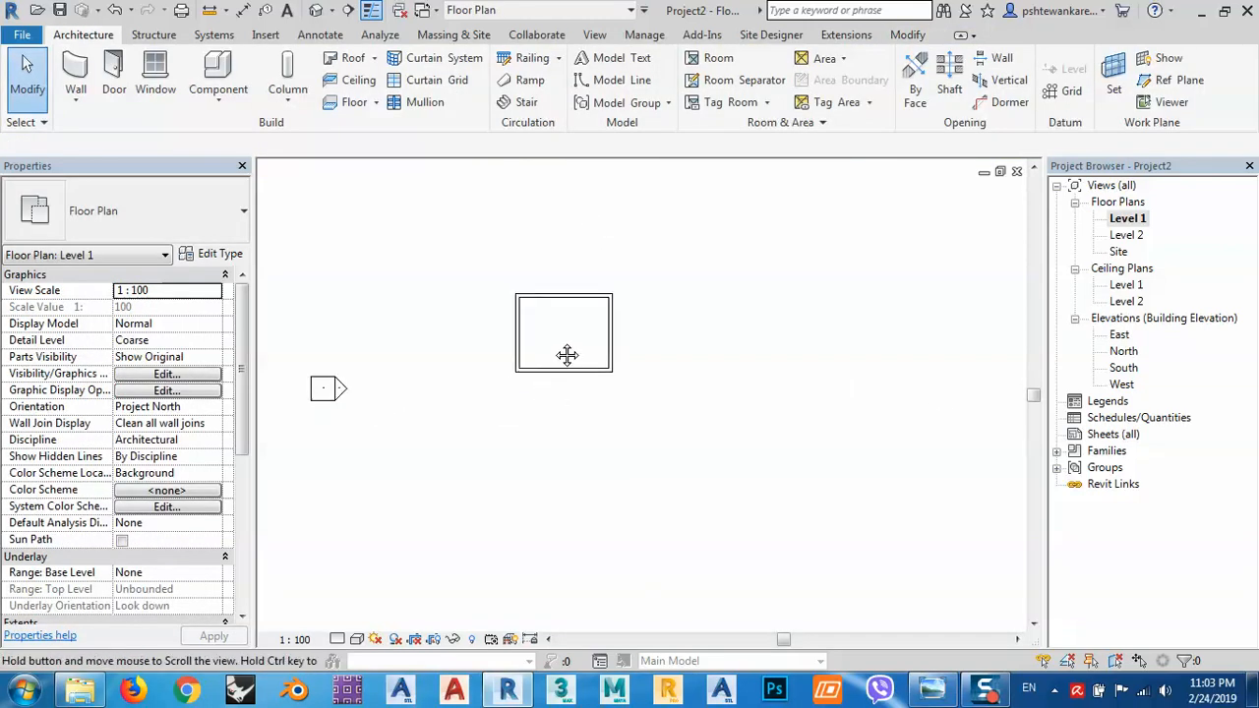
scroll(533, 340, "up", 1)
scroll(495, 323, "down", 3)
left_click_drag(475, 278, 581, 394)
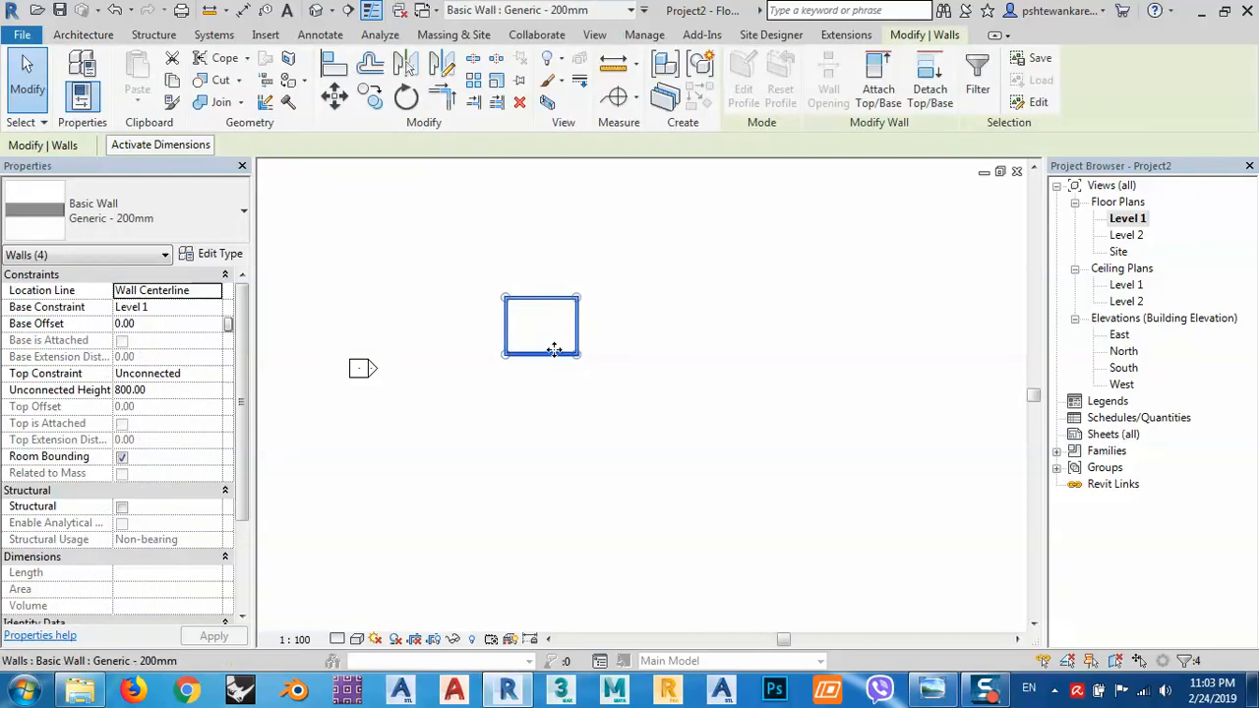
left_click_drag(553, 351, 751, 440)
middle_click_drag(791, 466, 646, 469)
left_click(697, 416)
scroll(643, 368, "up", 6)
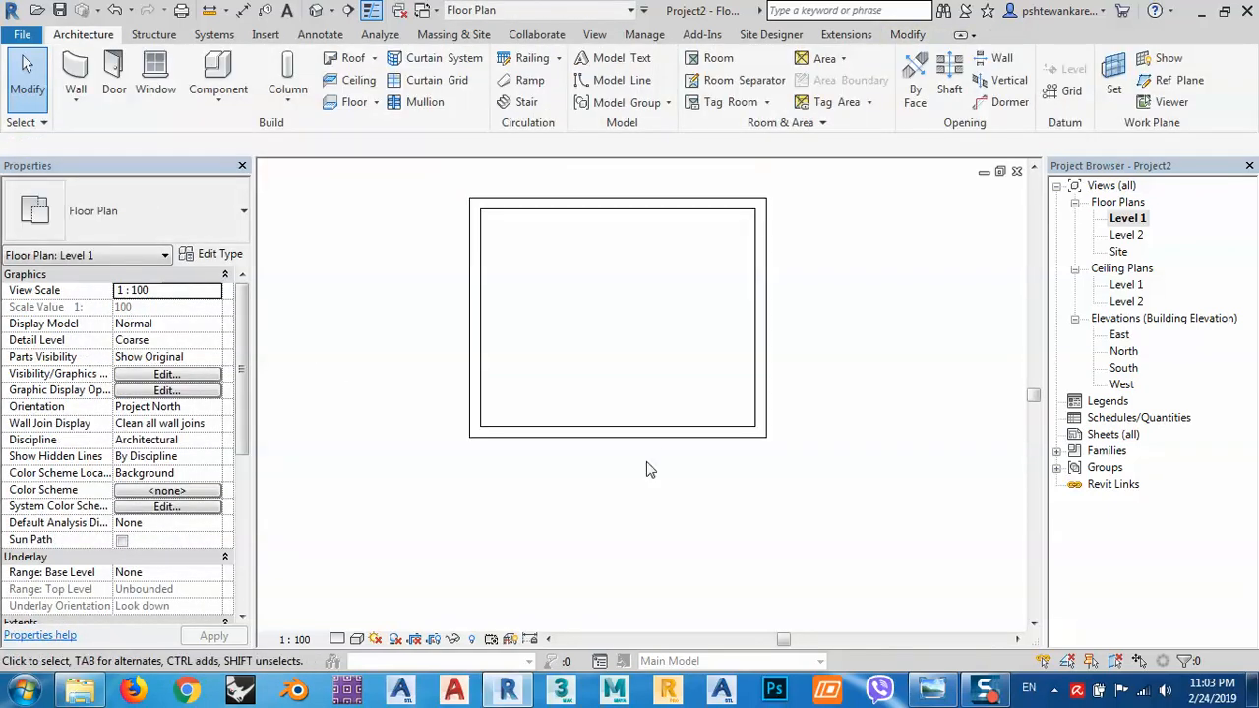
Step: Delete the lower horizontal wall so the room is open on its south side
left_click(634, 431)
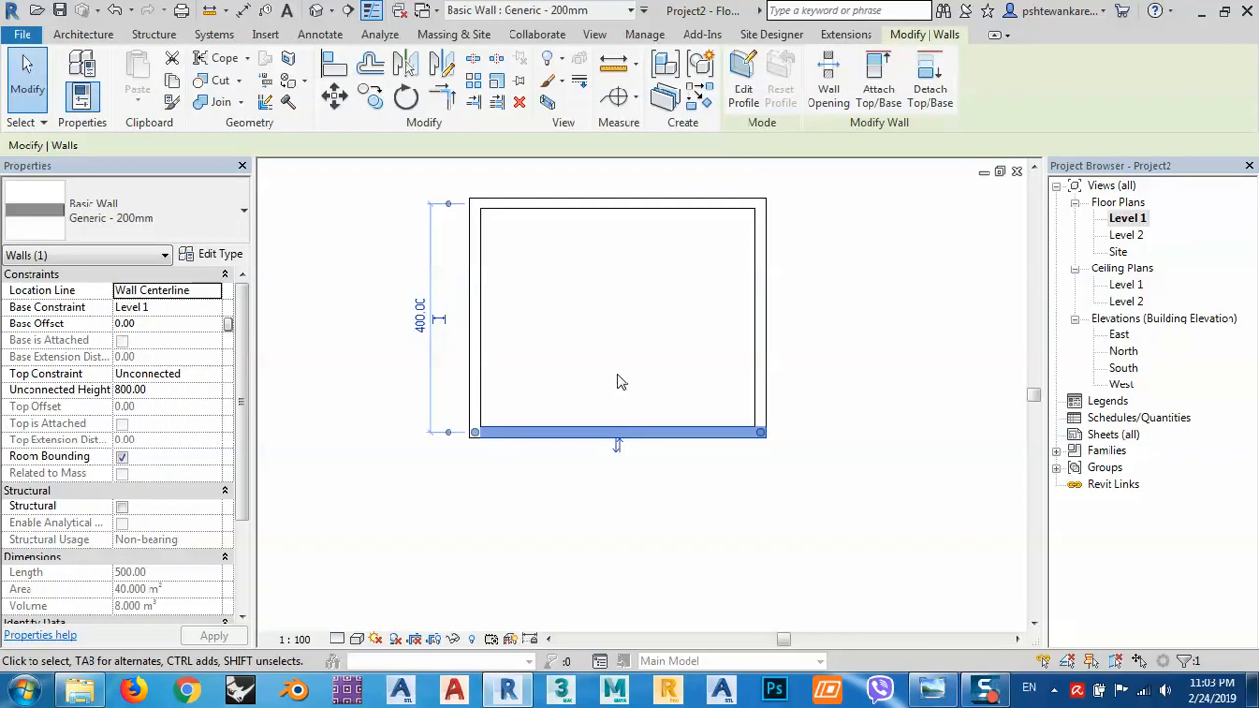
key("Delete")
scroll(620, 305, "down", 3)
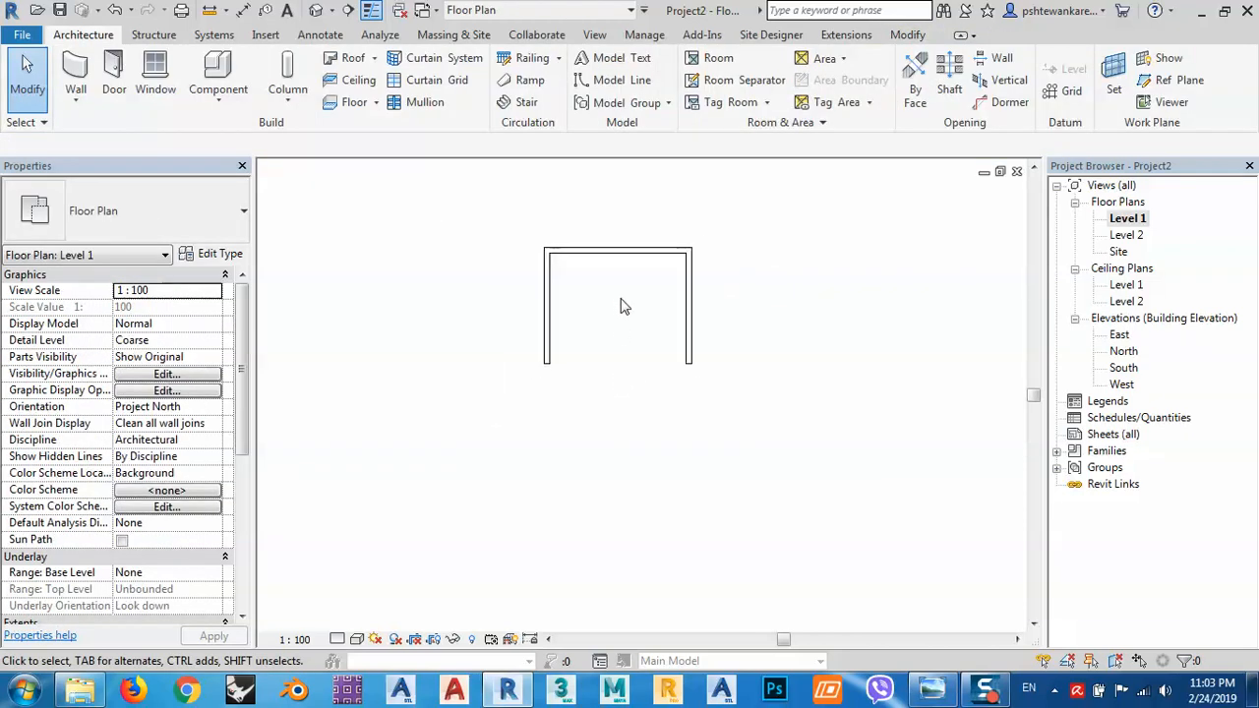
Step: Switch to Windows Photo Viewer to examine the modular TV unit reference picture, and return to Revit
left_click(931, 689)
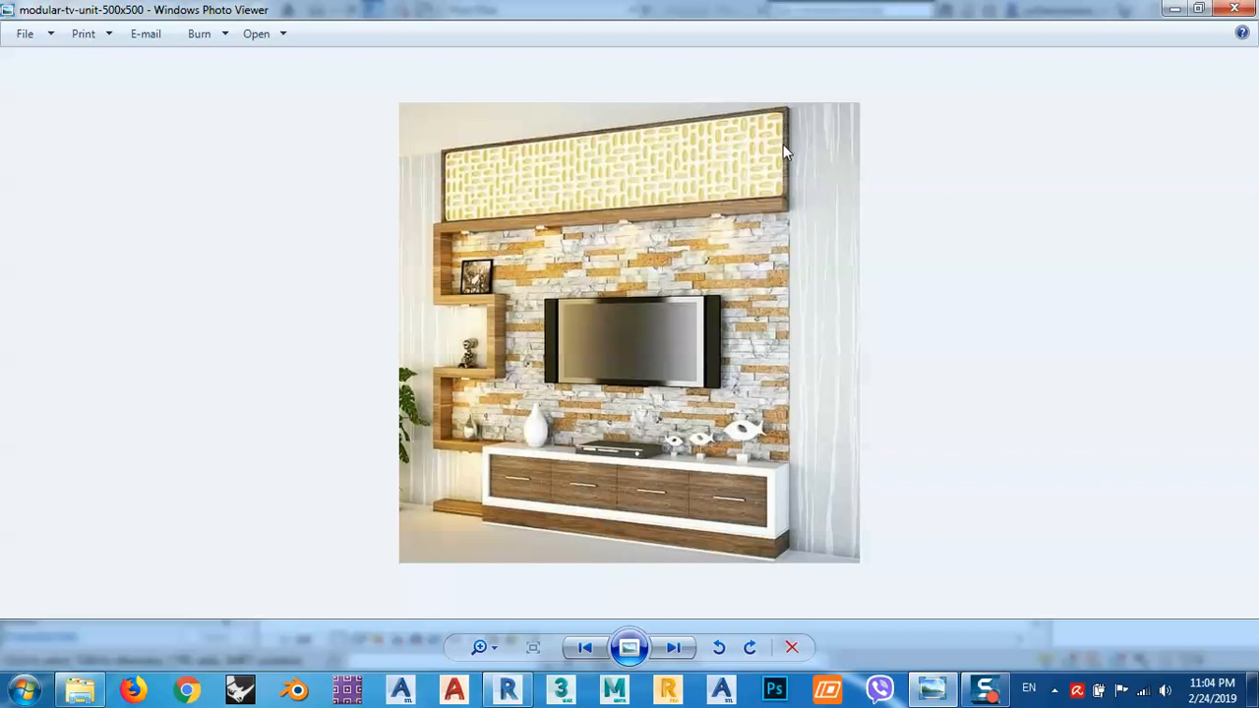
left_click(1171, 11)
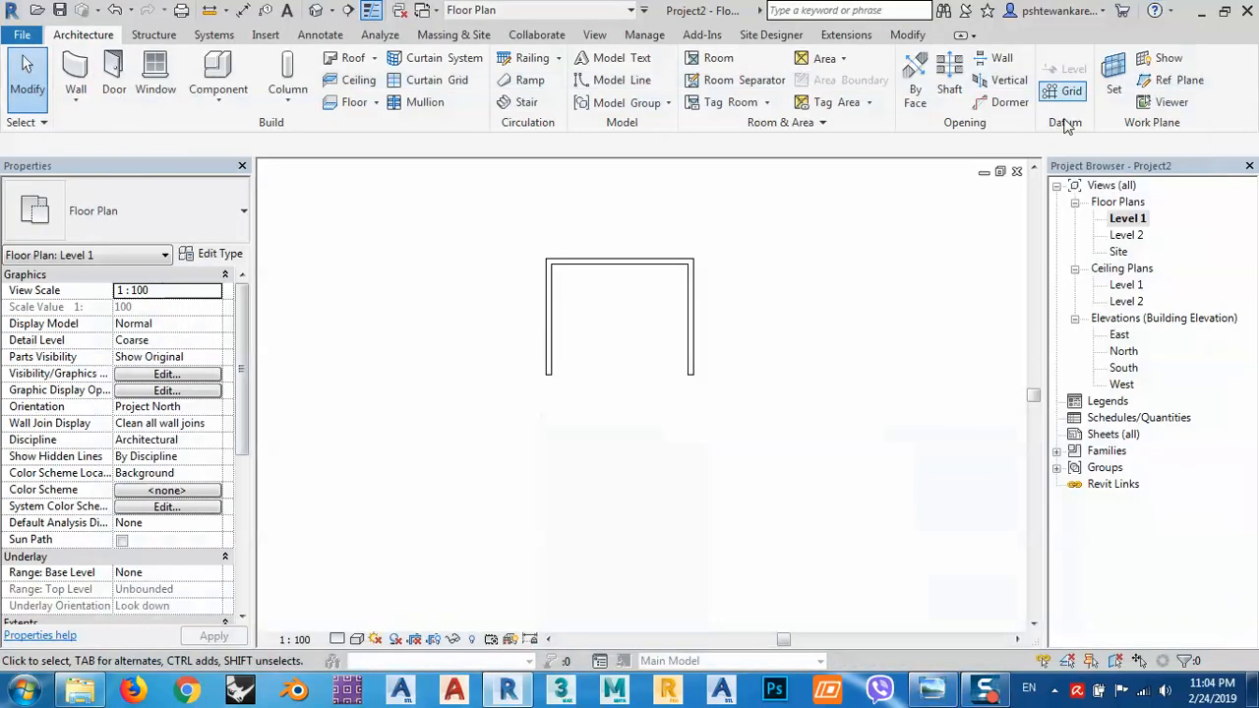
Step: In the West elevation, select all three walls and set their top constraint to Up to level: Level 2
left_click(1122, 385)
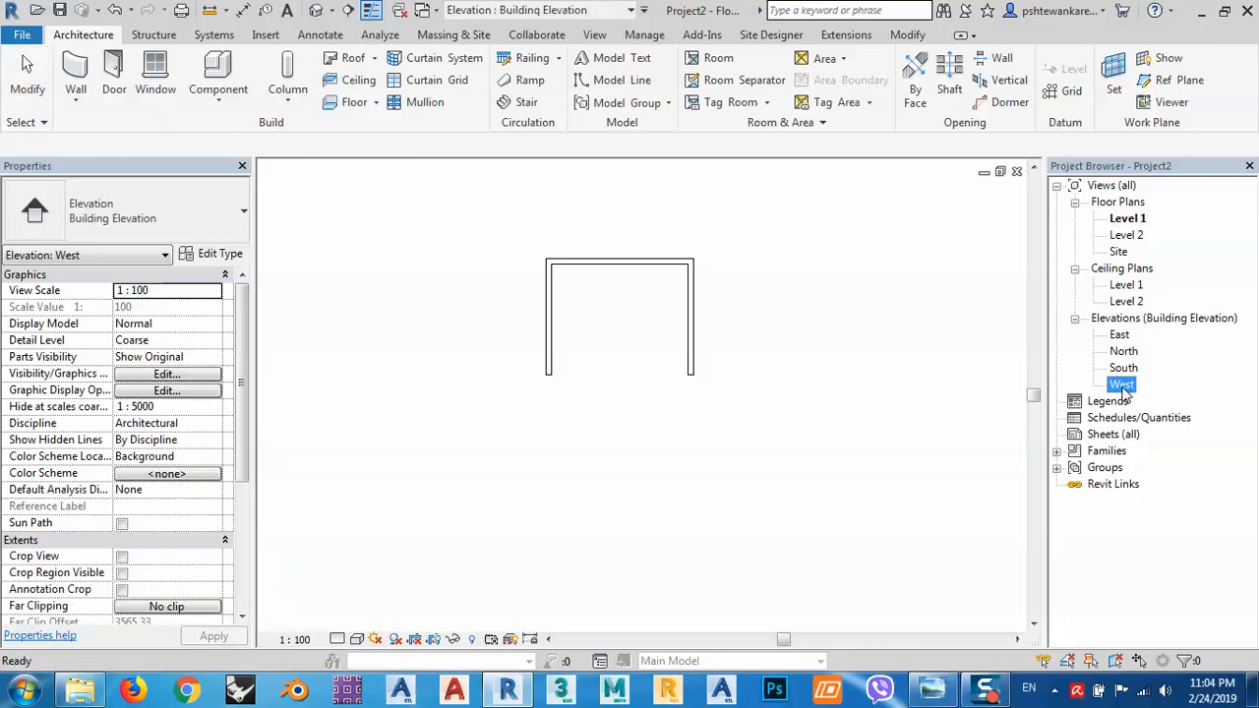
double_click(1122, 385)
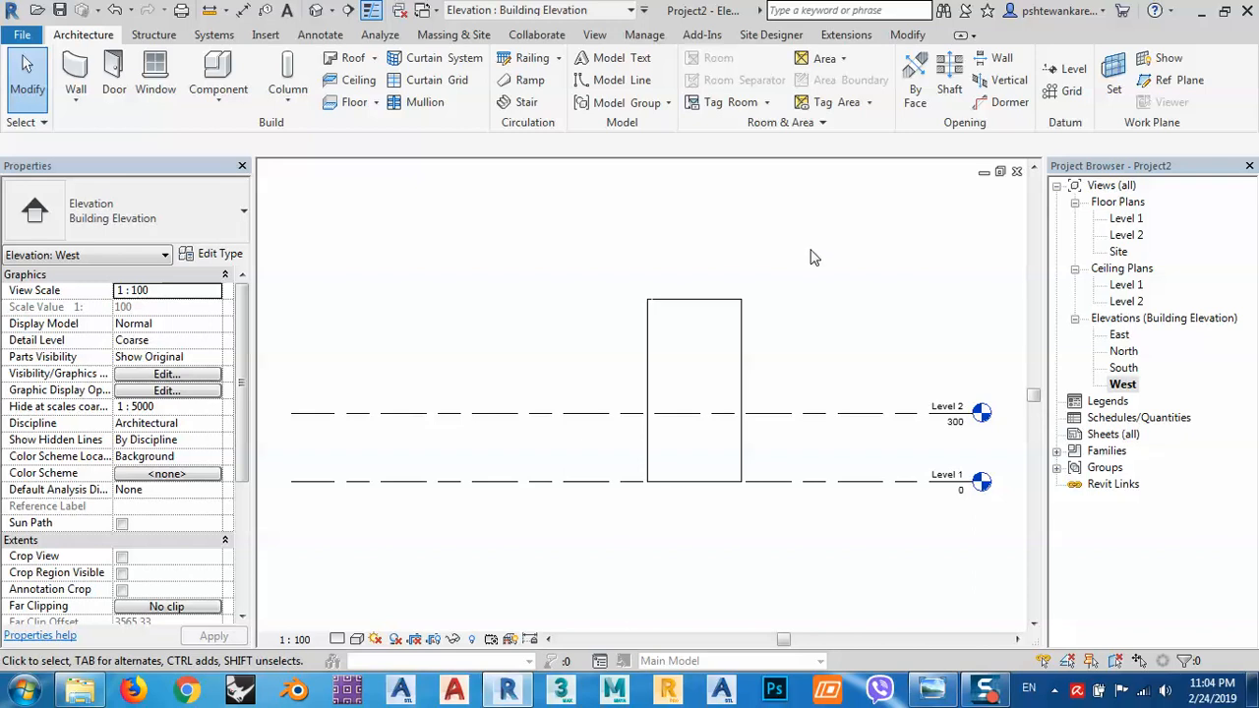
left_click_drag(813, 259, 537, 356)
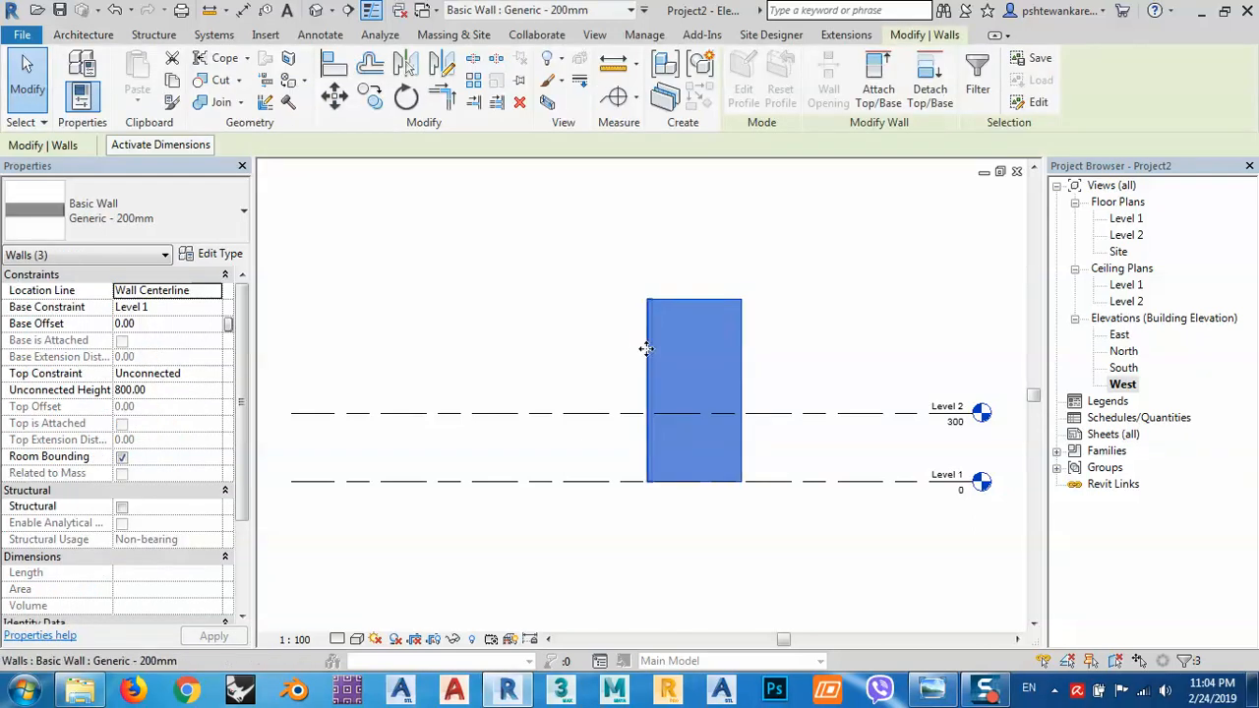
left_click(170, 374)
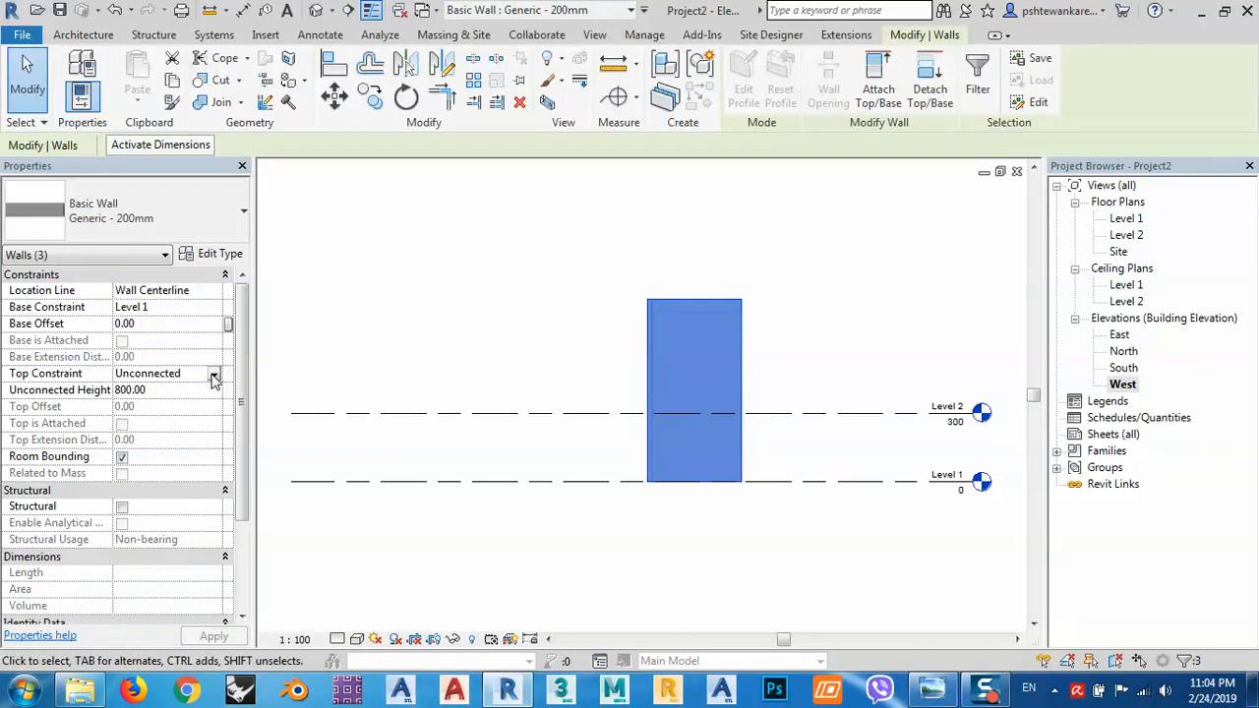
left_click(213, 377)
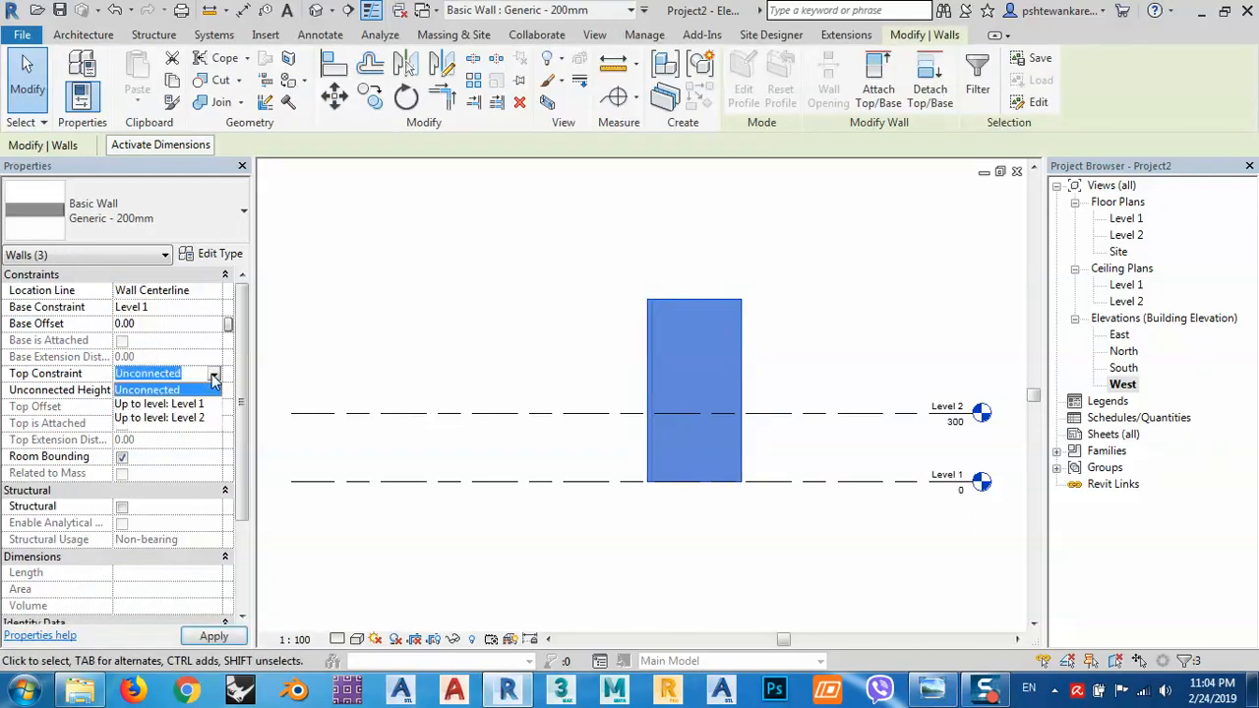
left_click(153, 418)
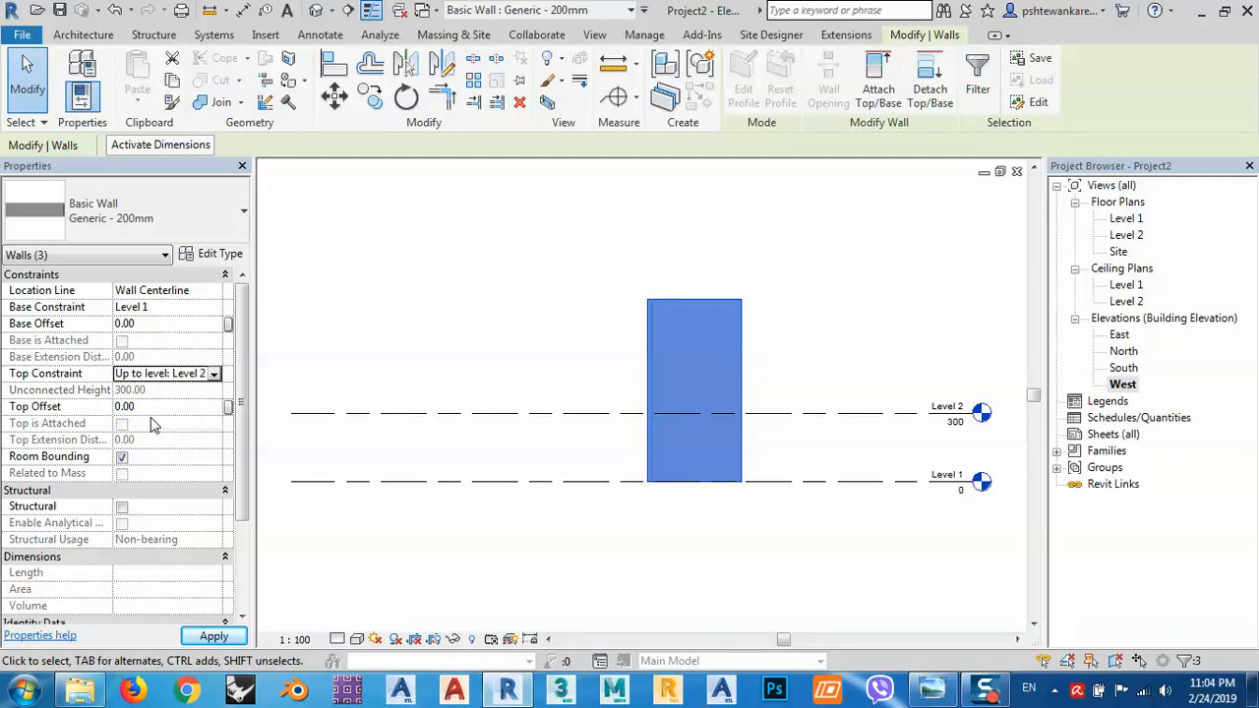
left_click(546, 366)
scroll(693, 464, "up", 2)
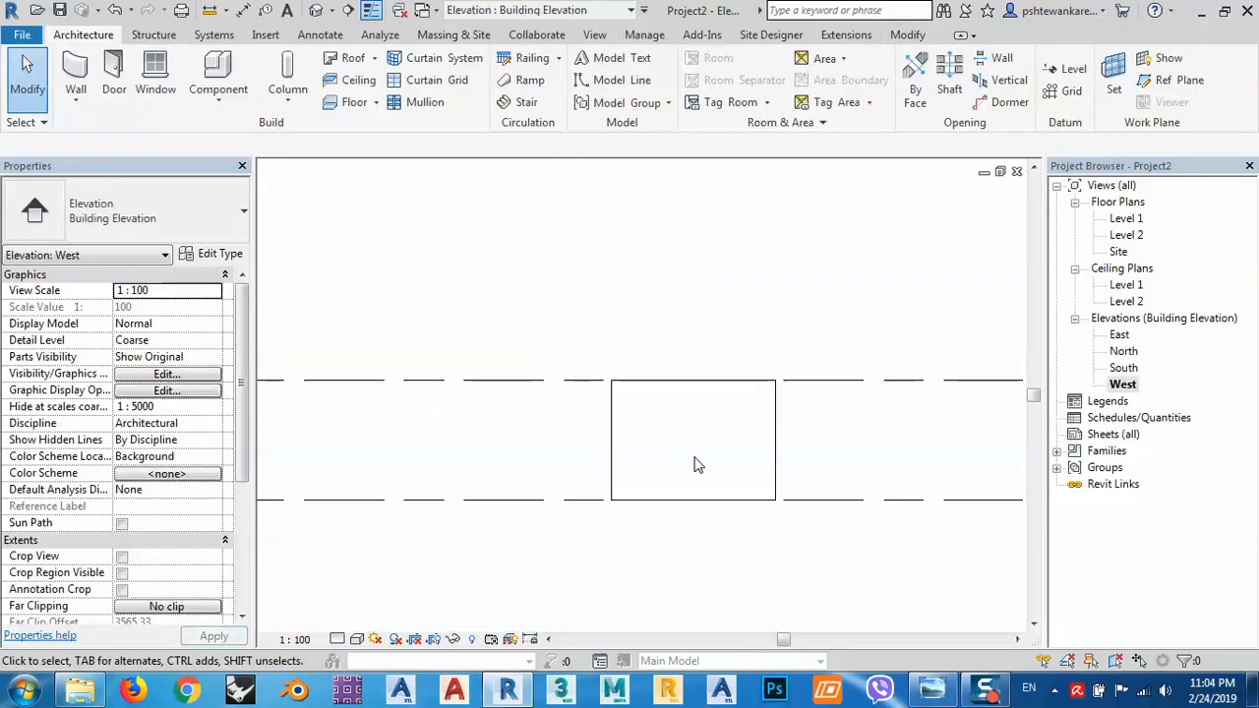
Step: Set the West elevation's detail level to Fine and its visual style to Wireframe
left_click(356, 639)
left_click(362, 620)
left_click(358, 640)
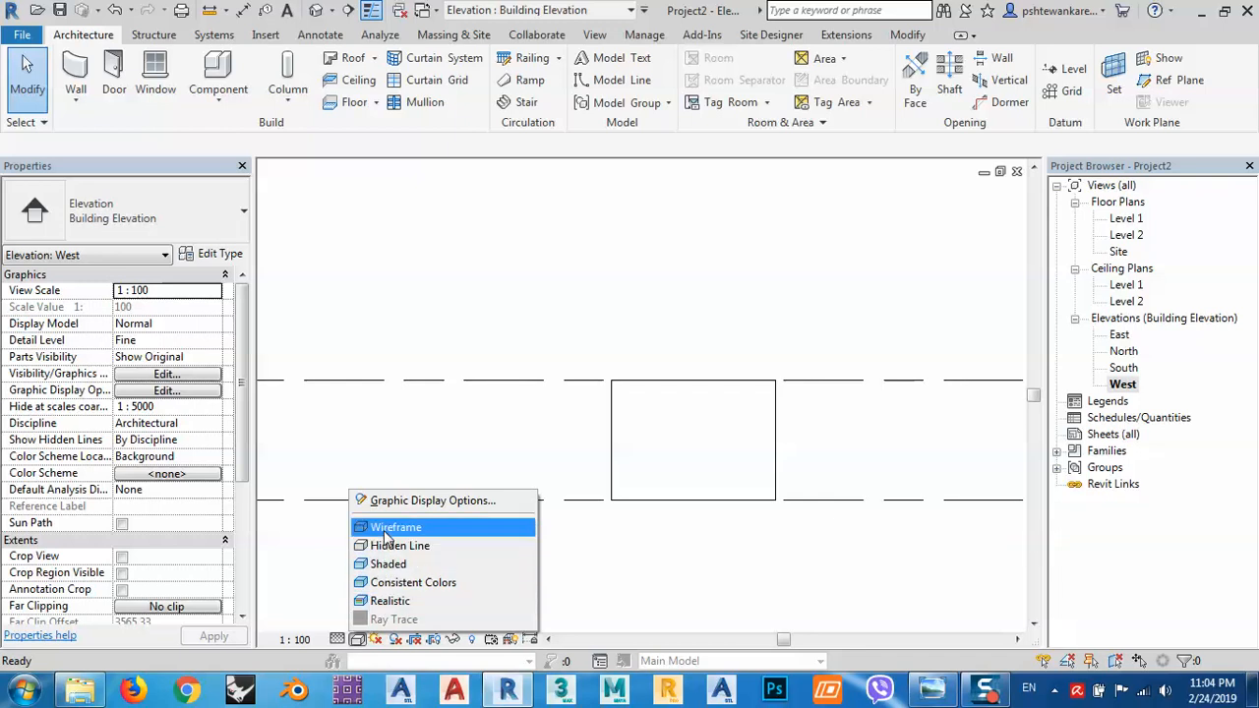
left_click(394, 527)
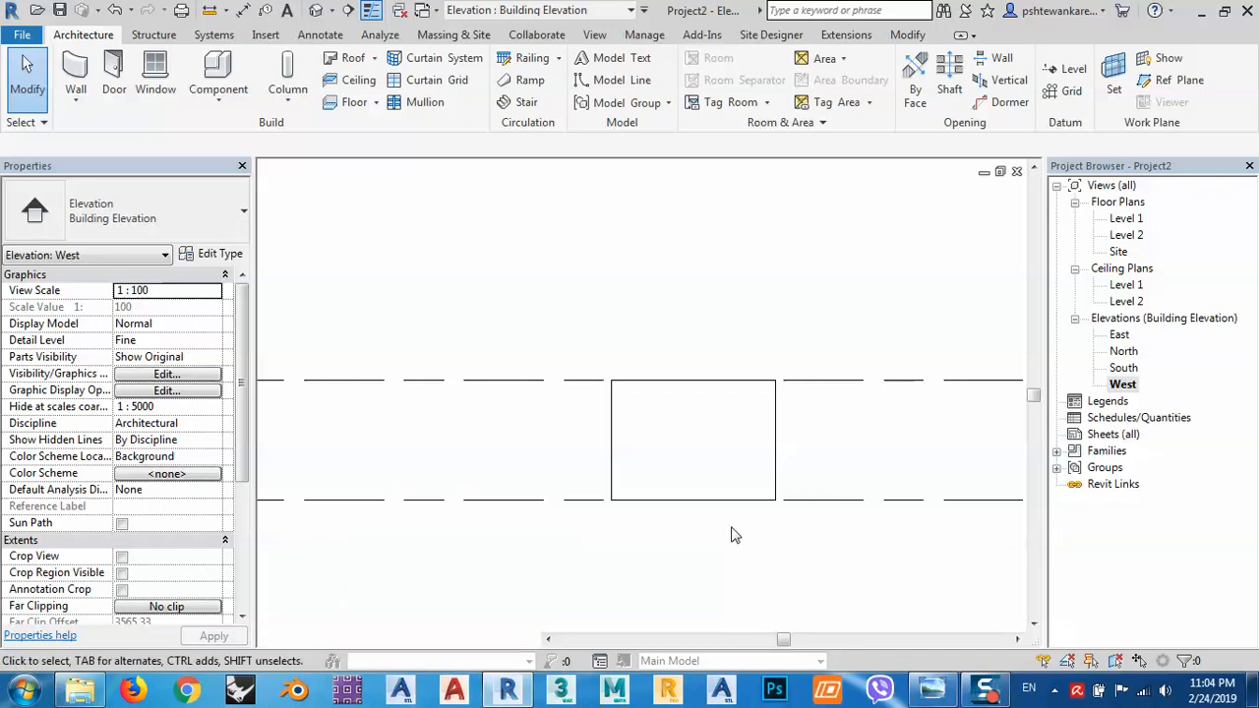
Step: Show the room in the default 3D view, oriented to the front and centred
left_click(315, 10)
left_click(953, 254)
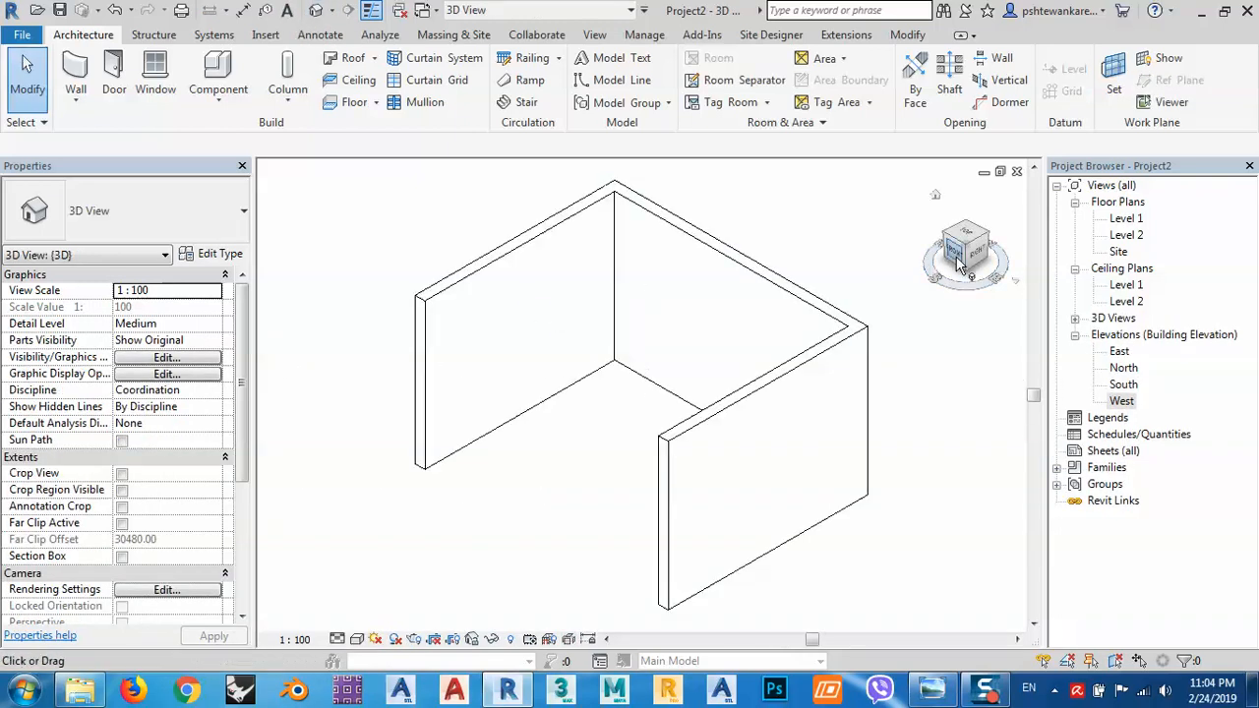
middle_click_drag(706, 436, 823, 419)
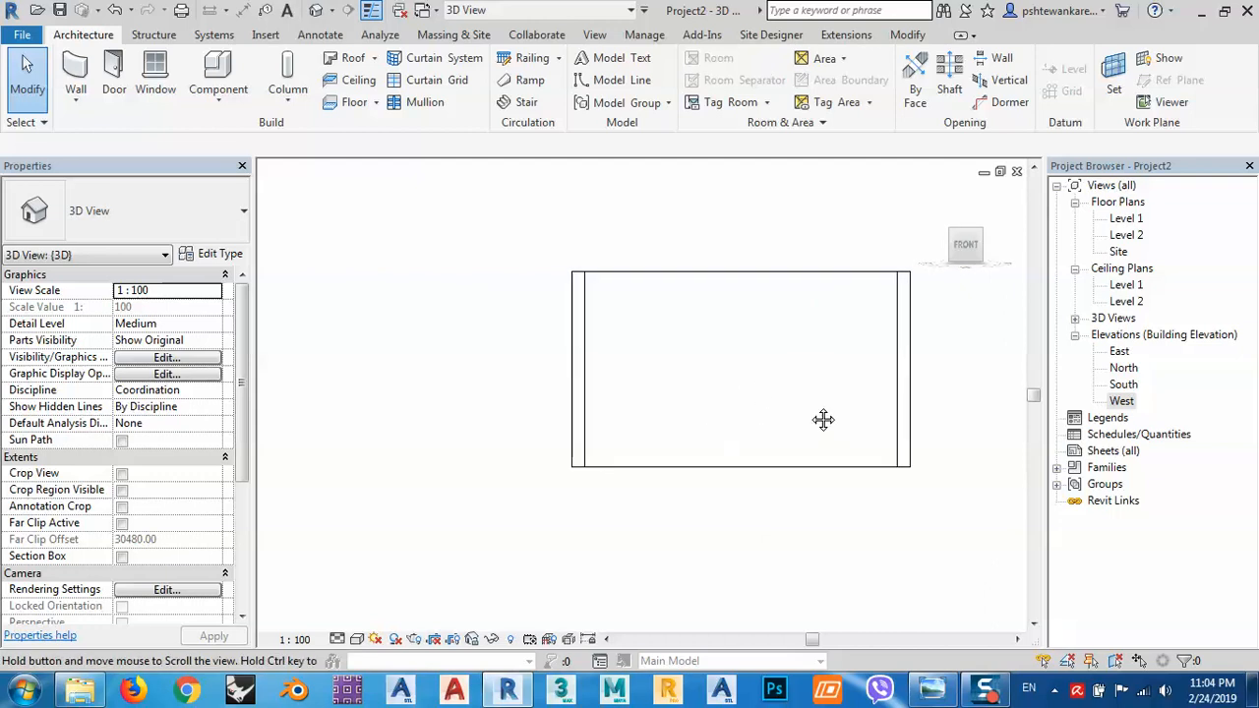
double_click(1123, 385)
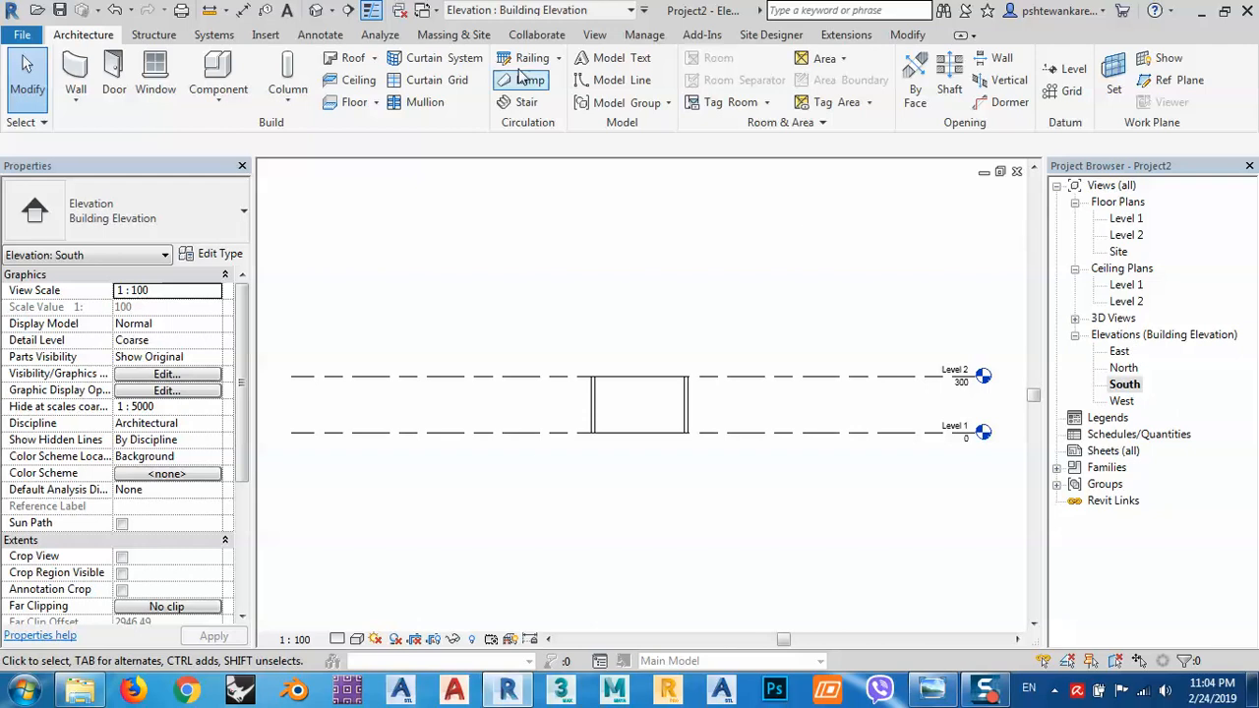
left_click(316, 11)
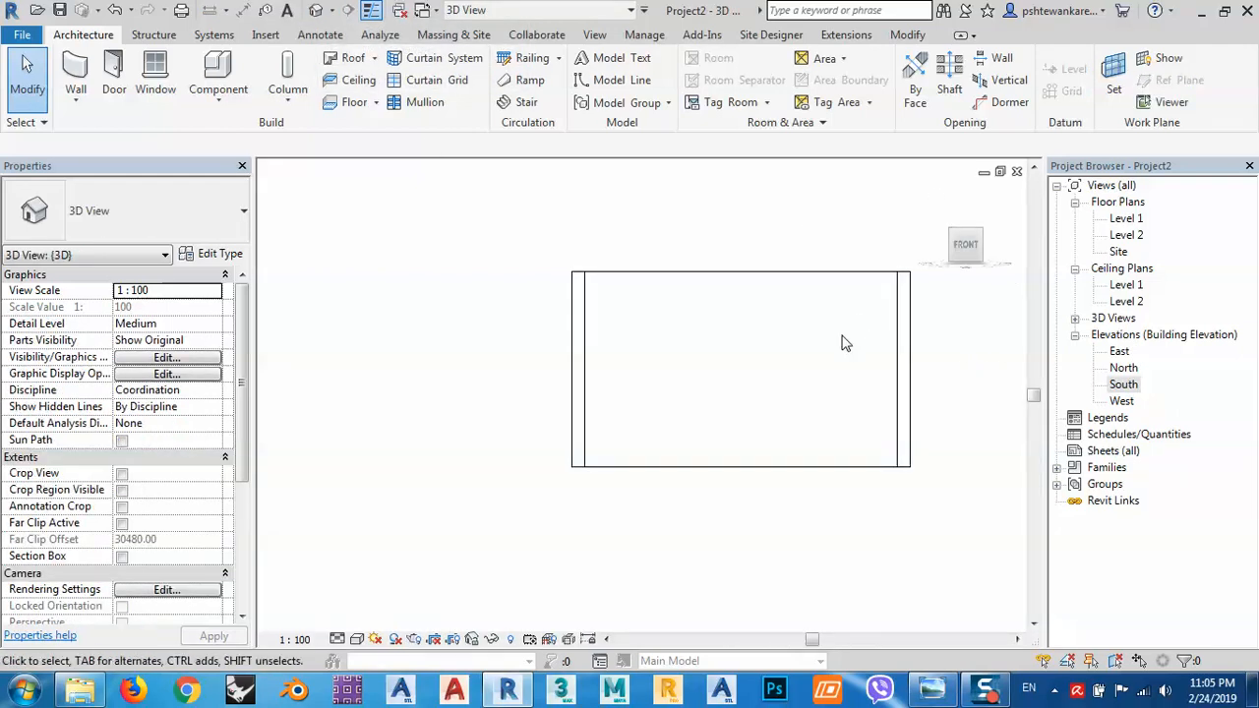
middle_click_drag(838, 374, 755, 373)
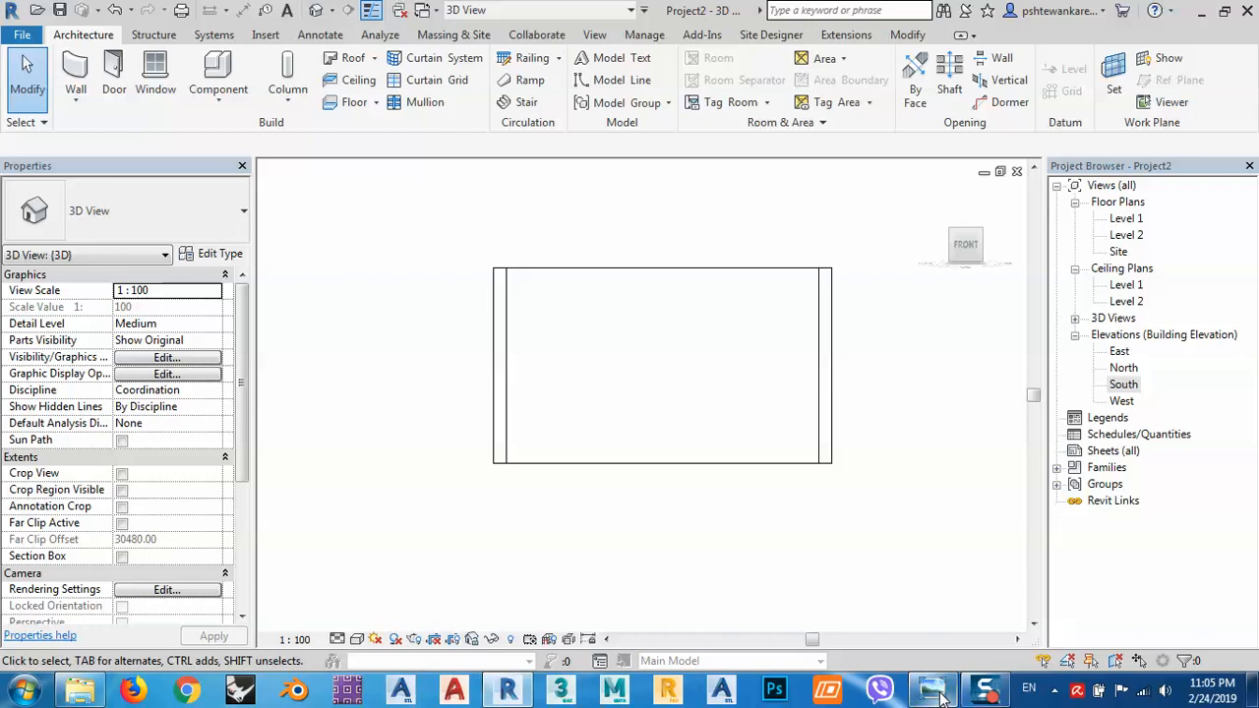
Step: Start an in-place model in the Furniture category, accepting the name Furniture 1
left_click(236, 101)
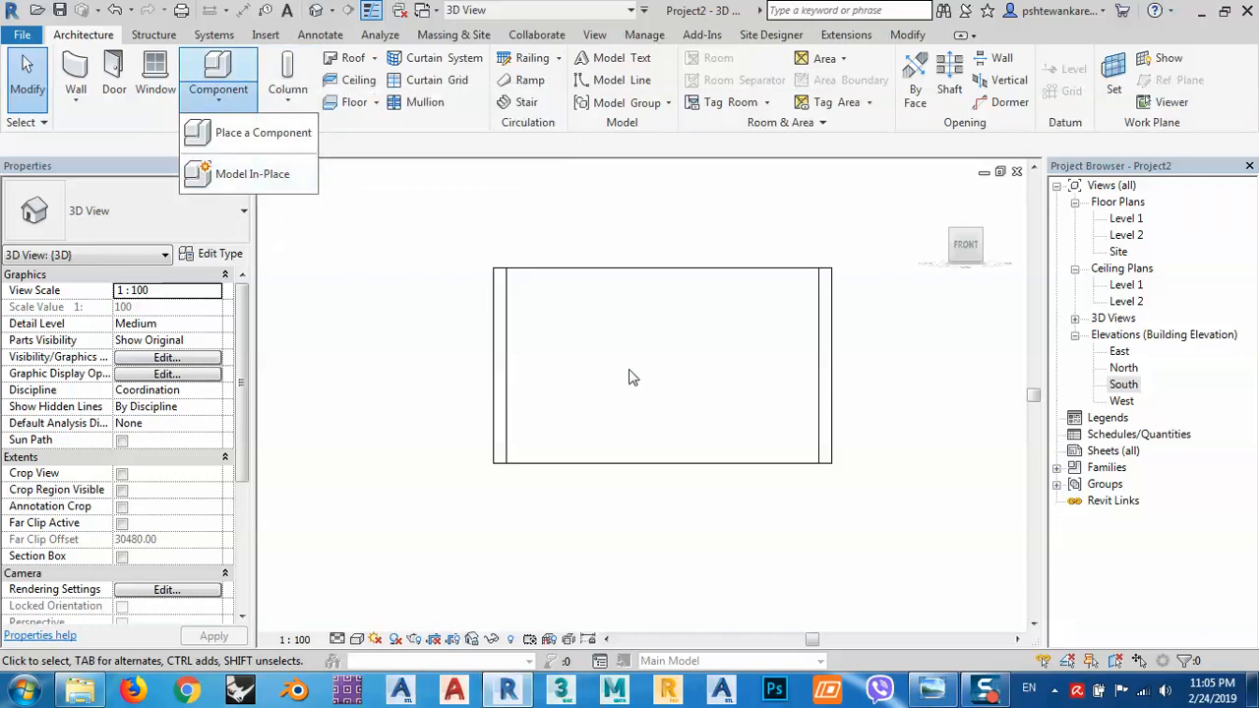
left_click(237, 177)
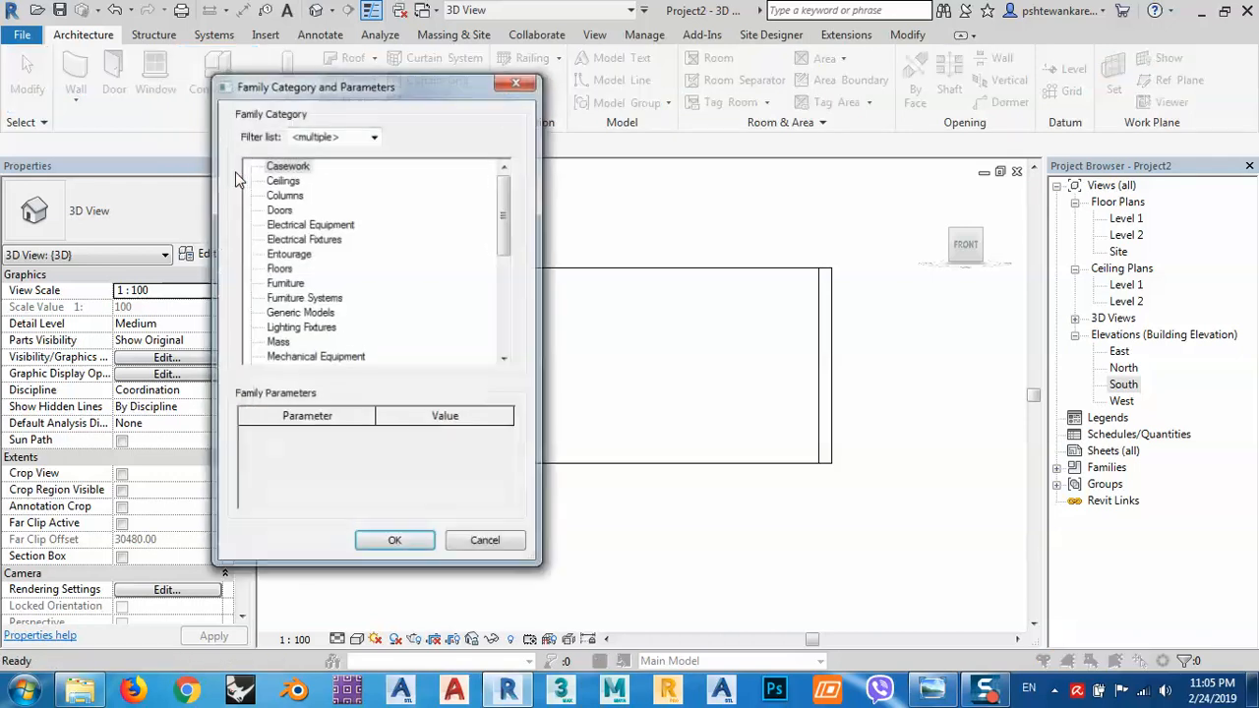
double_click(284, 283)
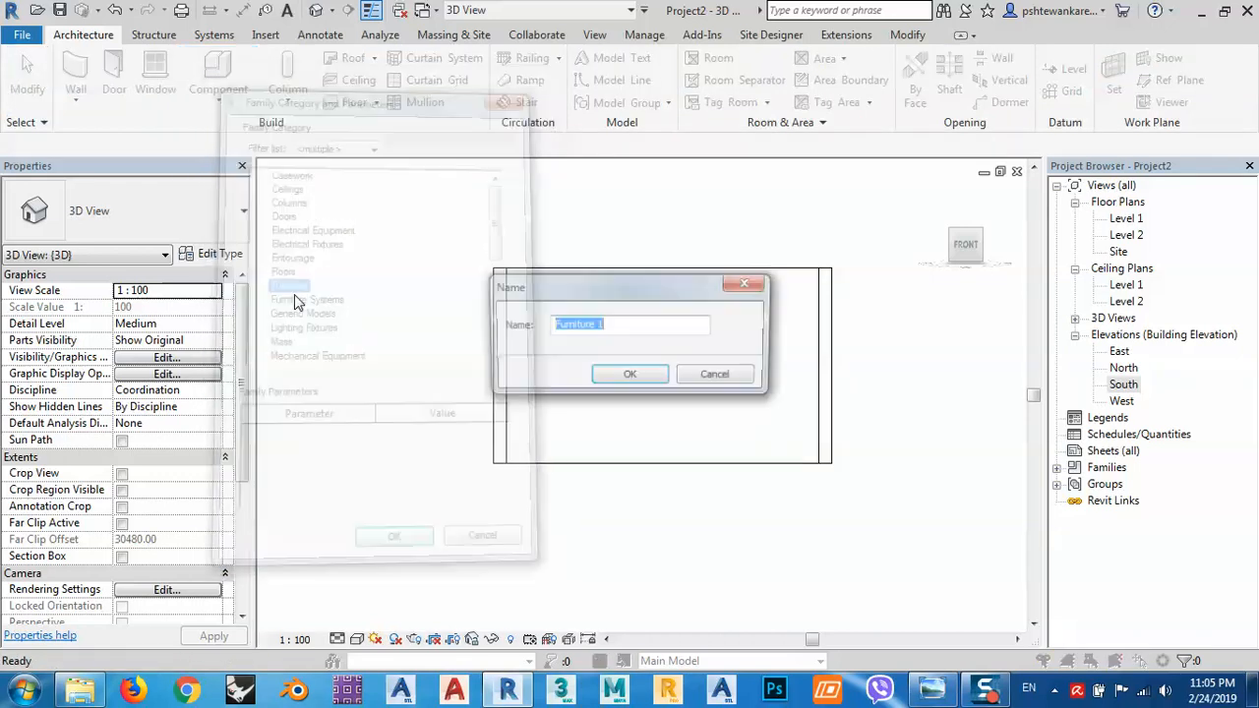
left_click(628, 381)
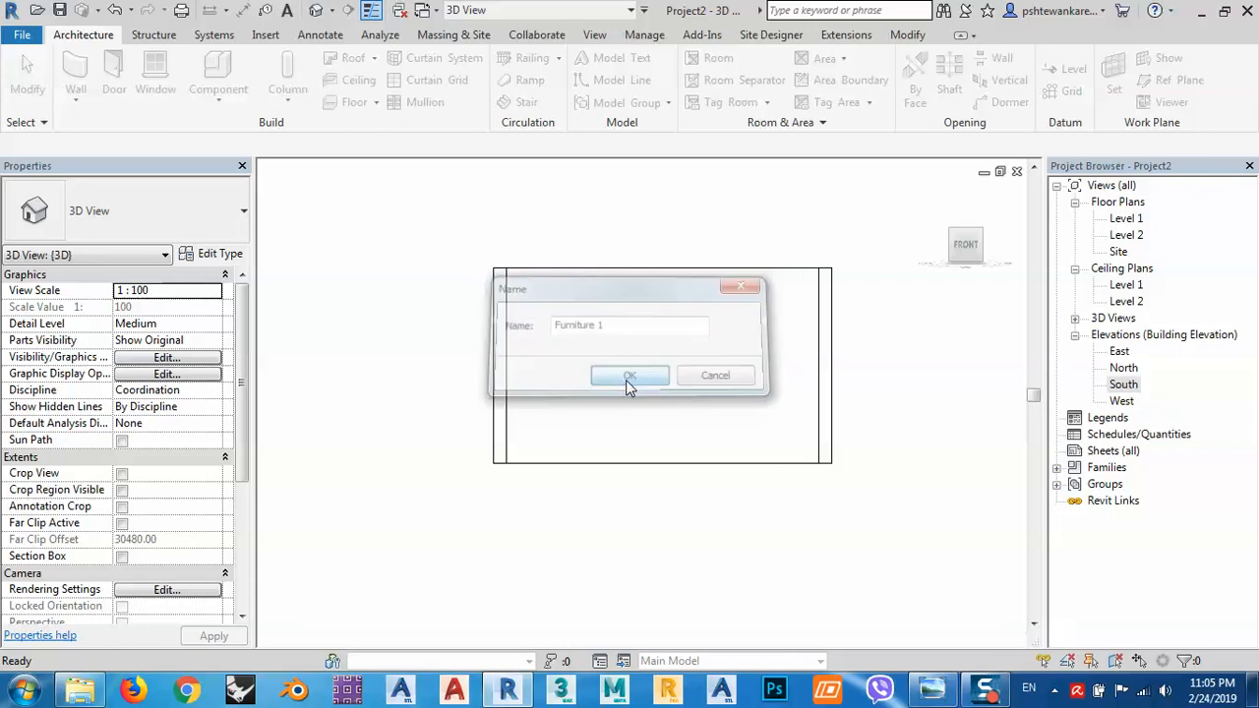
scroll(658, 382, "up", 3)
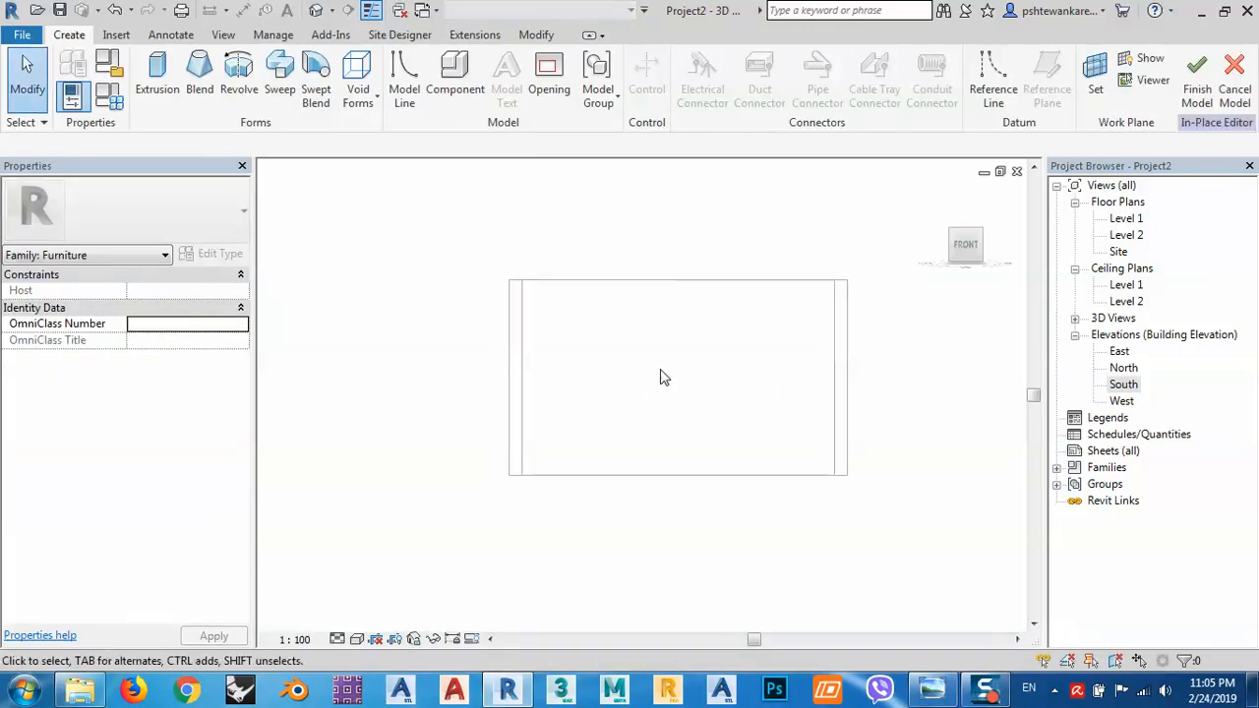
Step: Set the work plane by picking the face of the back wall
left_click(1094, 79)
left_click(774, 313)
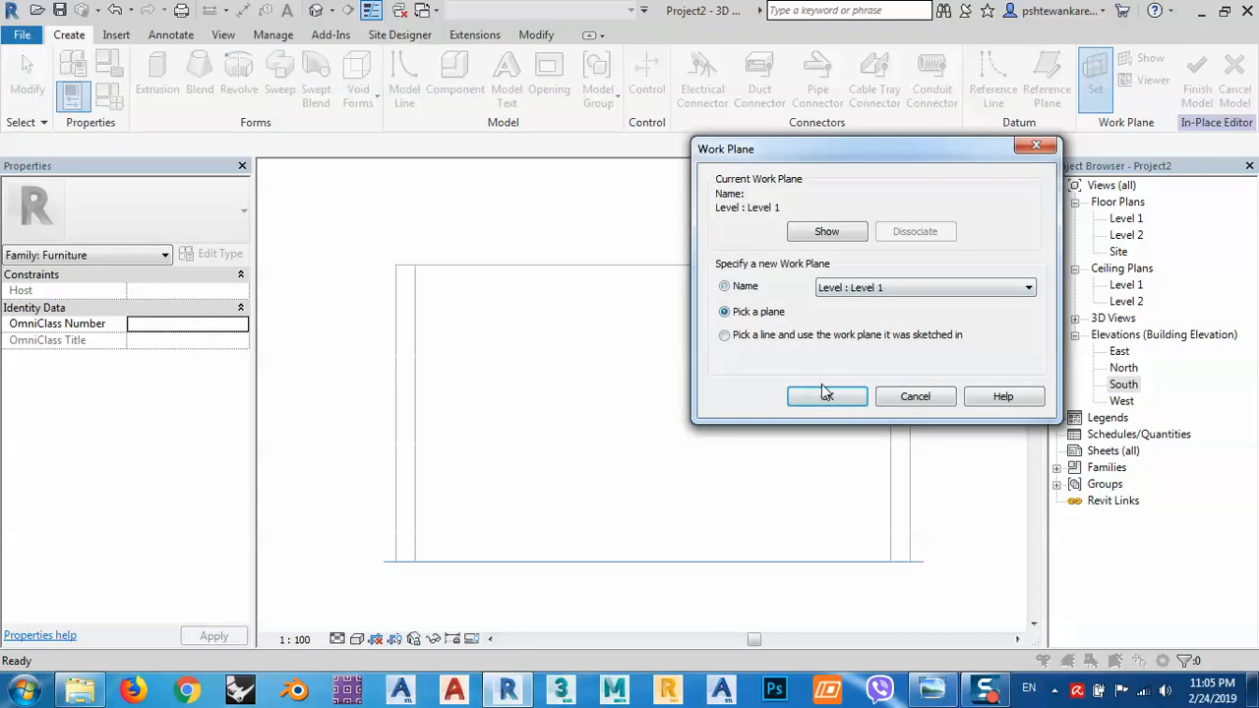
left_click(827, 397)
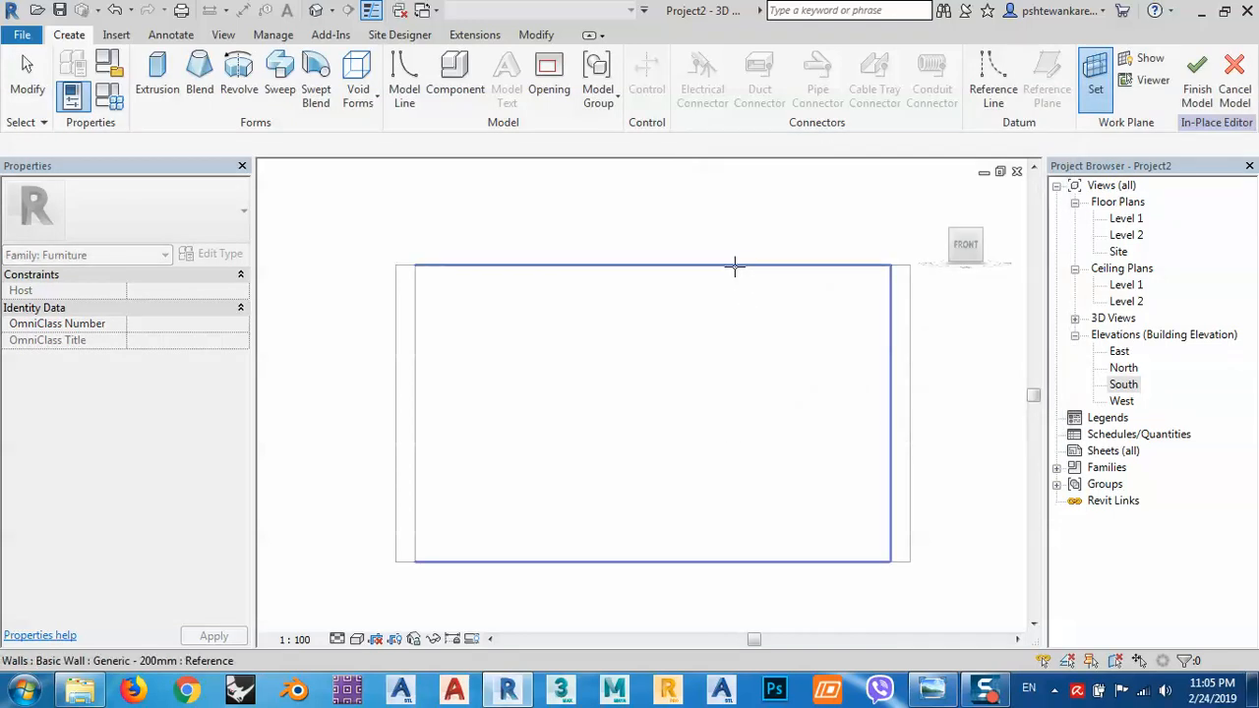
left_click(733, 266)
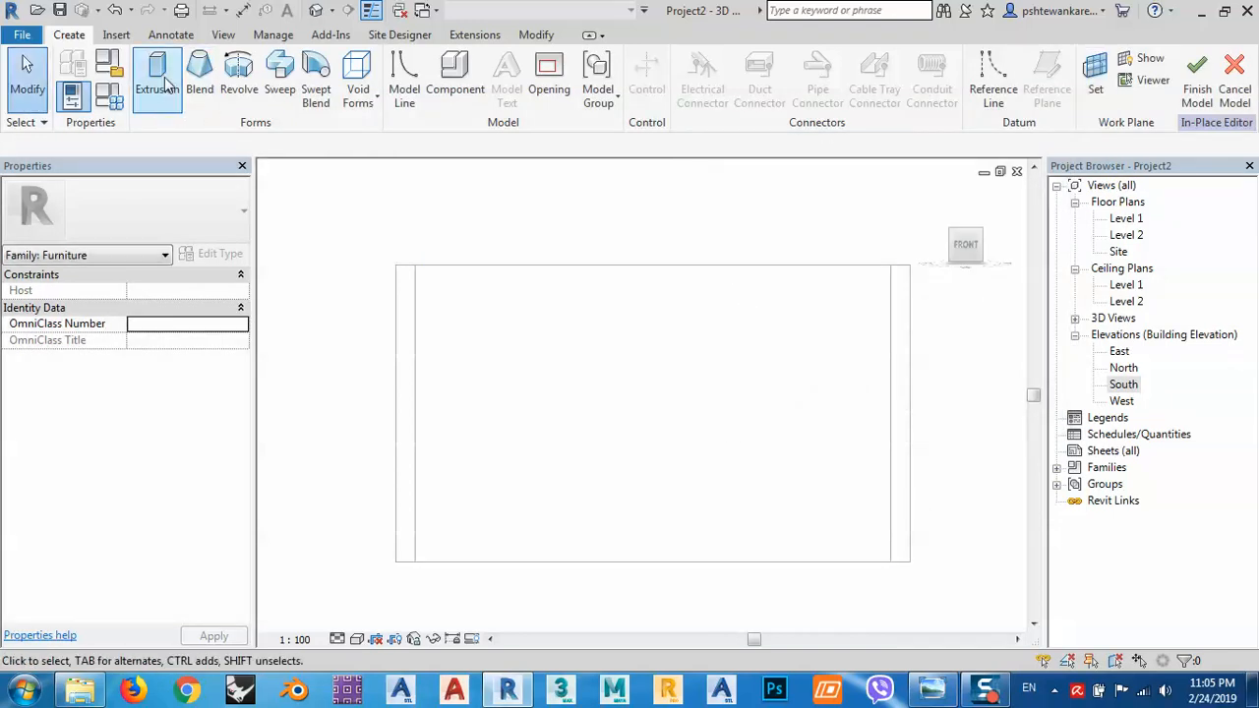
Step: Begin an Extrusion and sketch a rectangle at the back wall's upper edge, 250 cm wide and 80 cm high
left_click(160, 78)
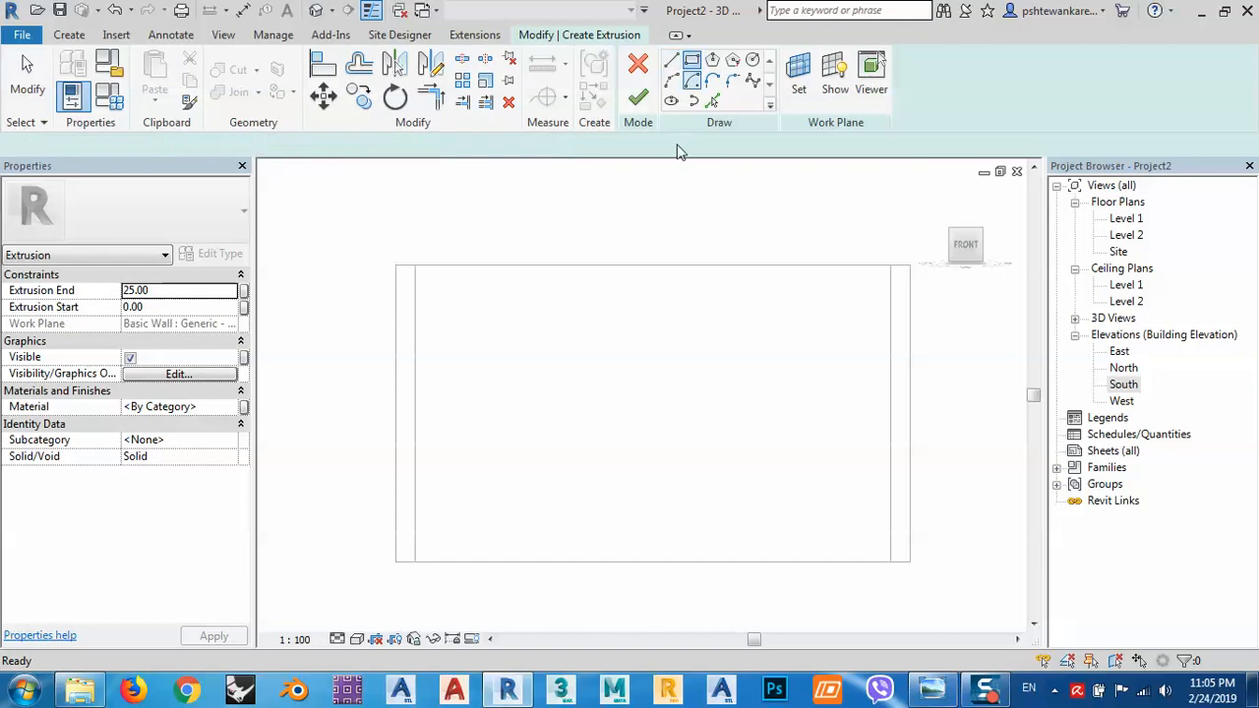
left_click(527, 265)
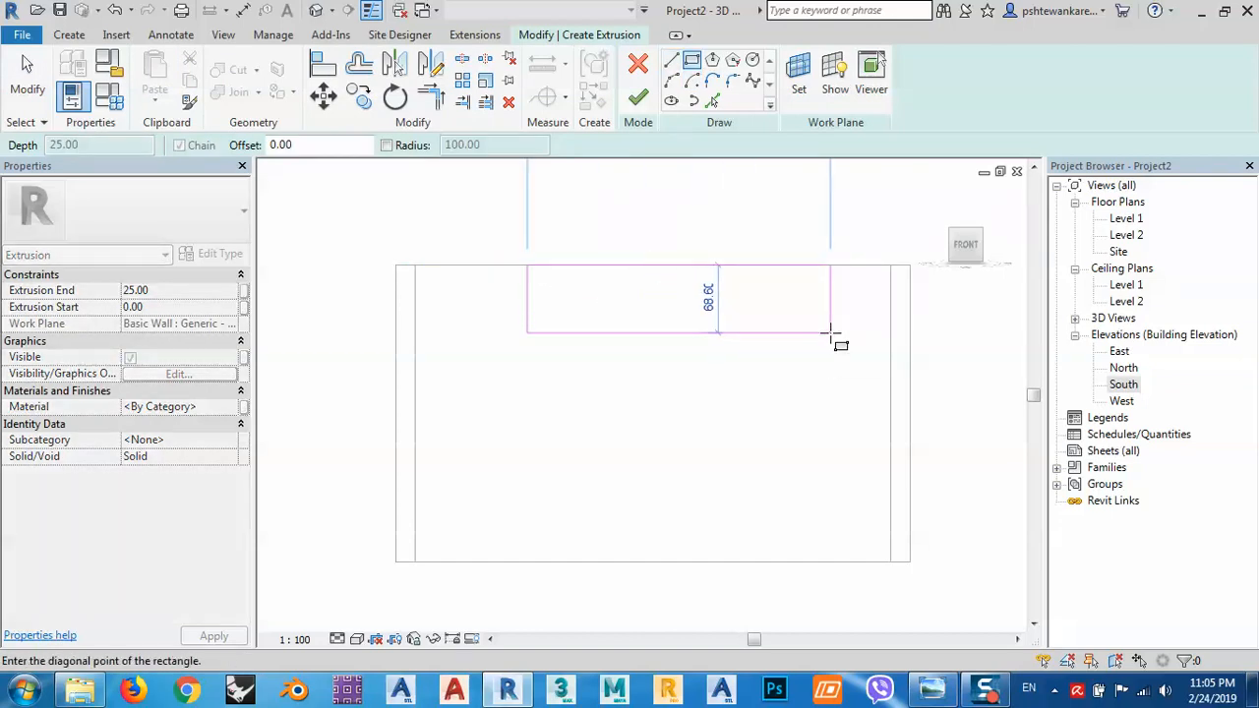
left_click(815, 336)
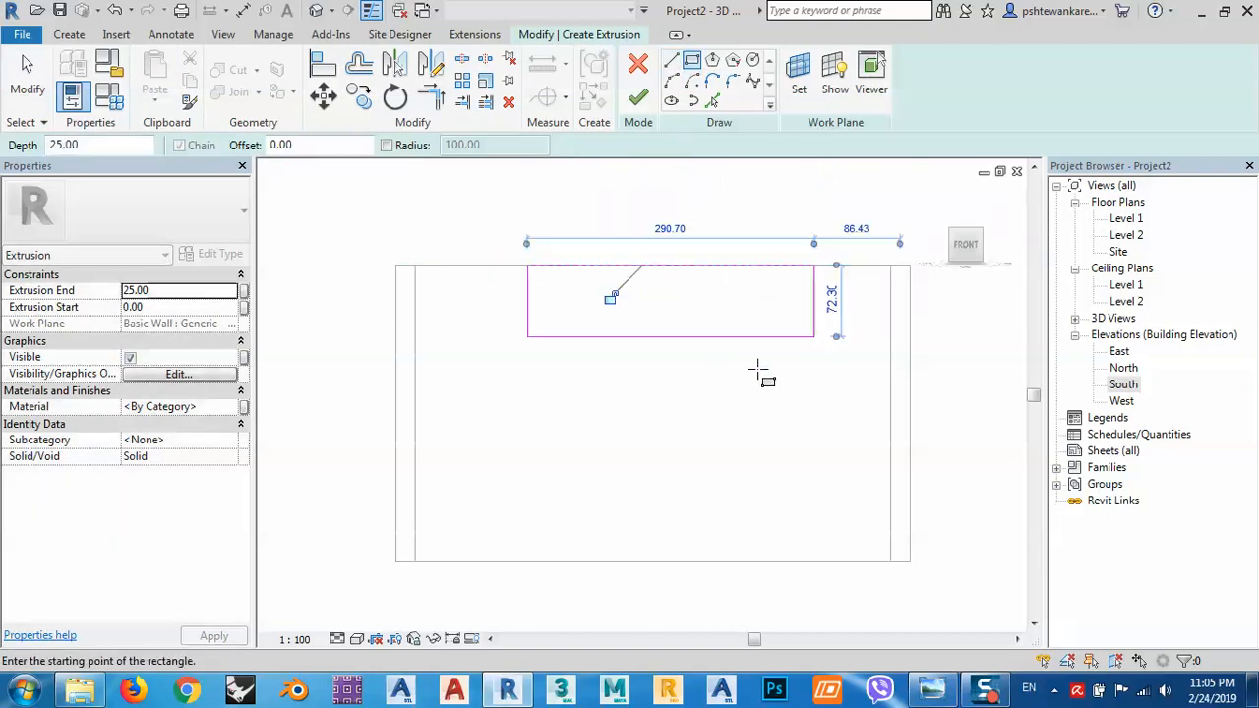
left_click(672, 229)
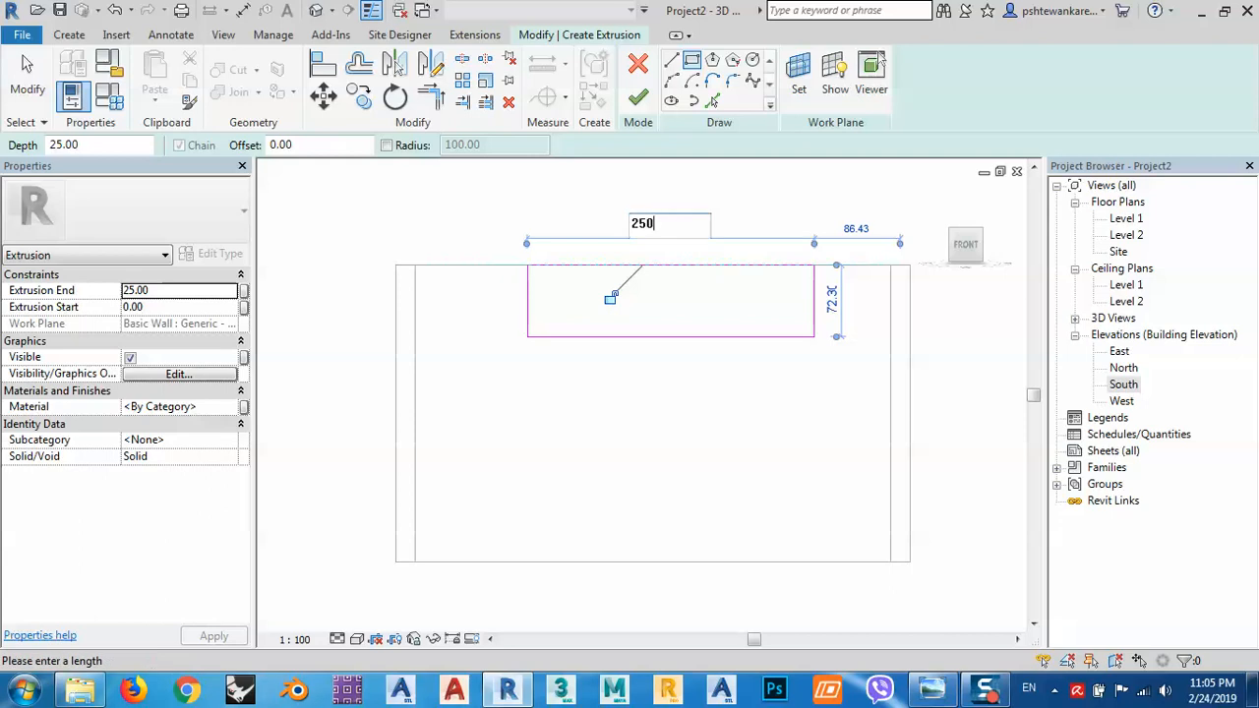
key("Return")
left_click(792, 298)
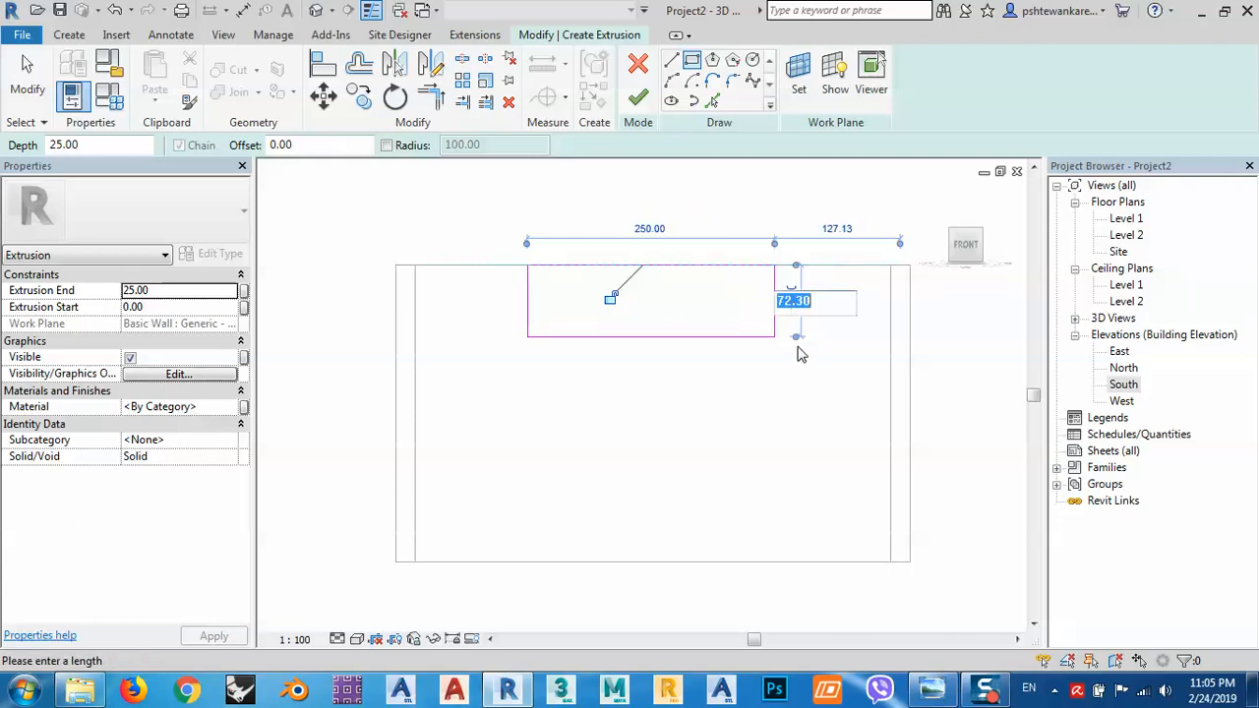
type("80")
key("Return")
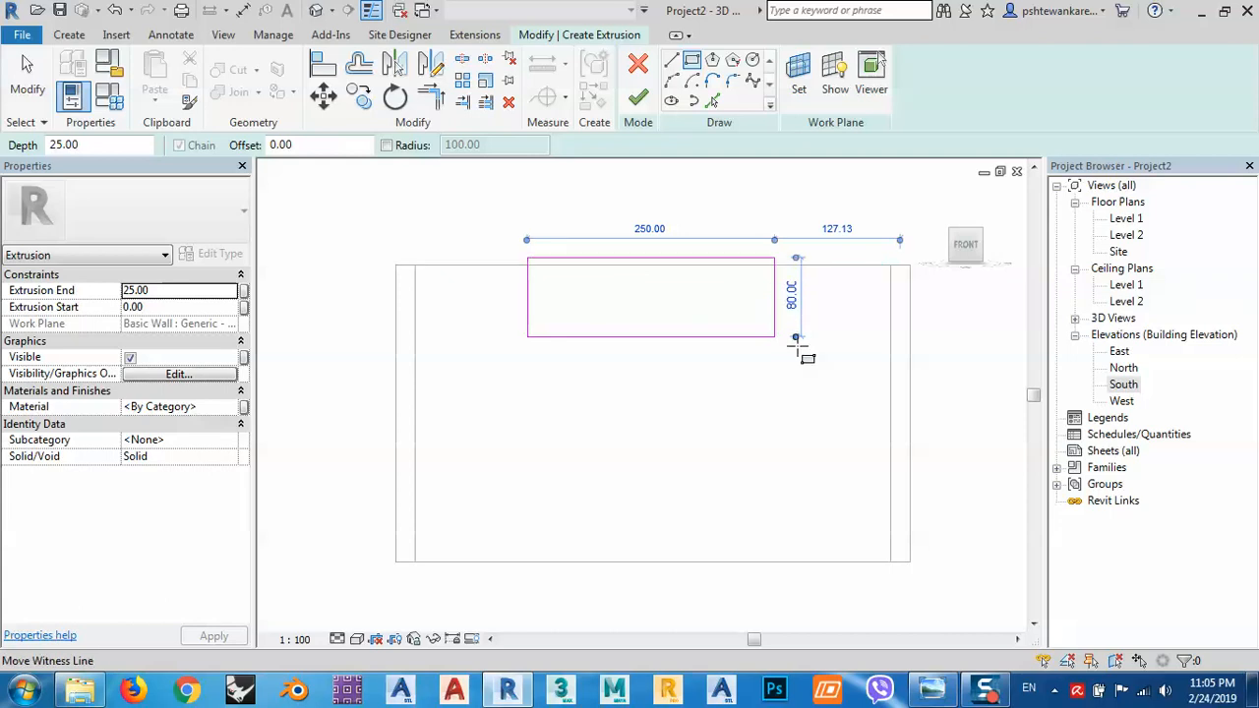
Step: Move the whole sketched rectangle down so its upper edge lines up with the top of the back wall
right_click(495, 216)
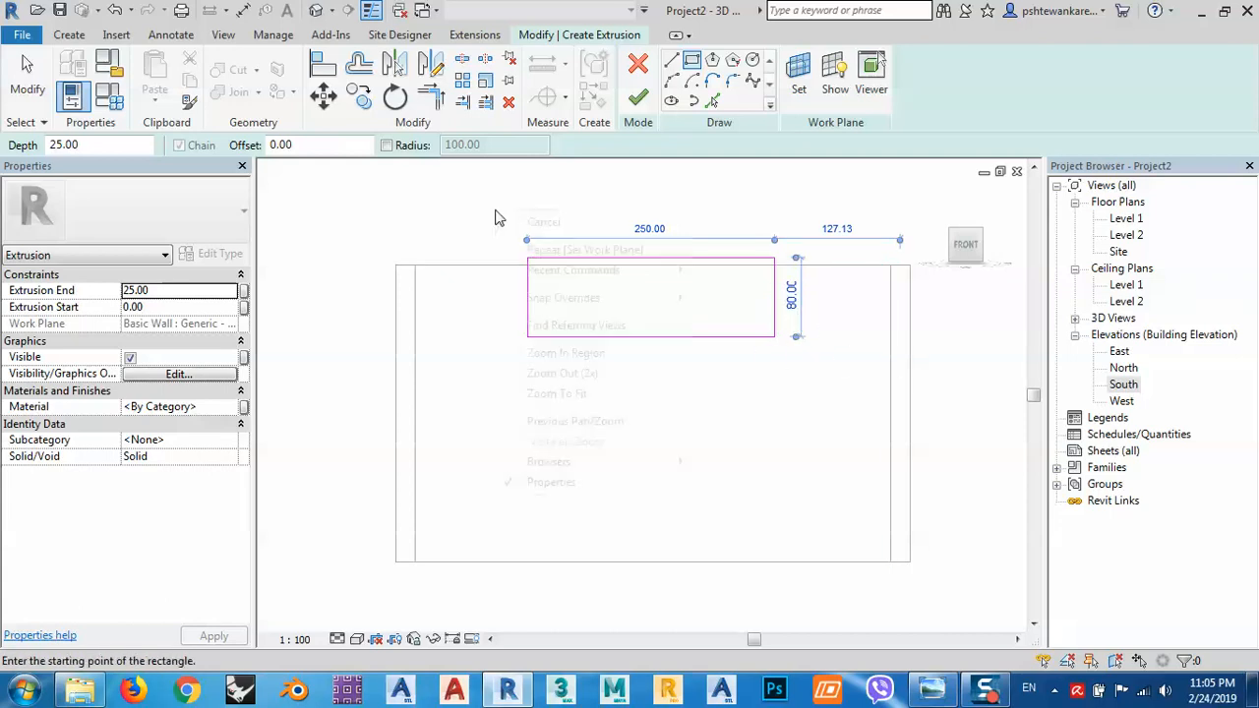
left_click(531, 230)
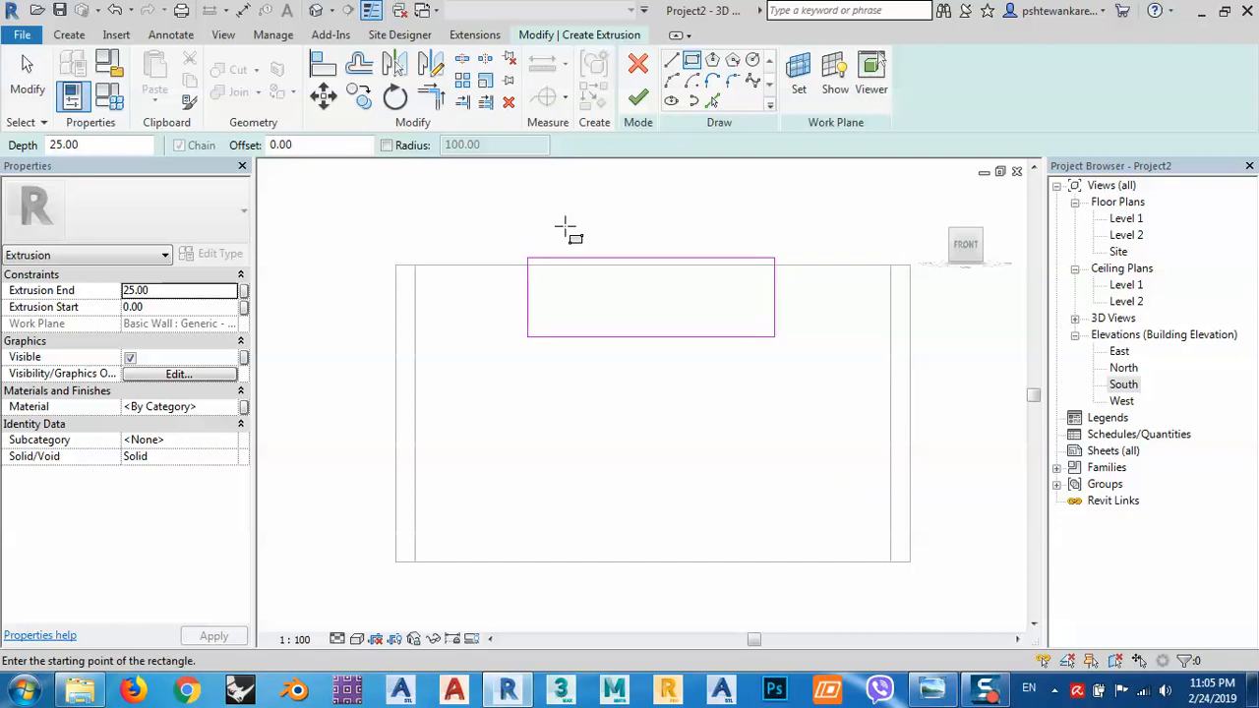
right_click(555, 218)
left_click(580, 228)
mouse_move(508, 238)
left_mouse_down()
mouse_move(725, 360)
mouse_move(807, 384)
left_mouse_up()
left_click(325, 96)
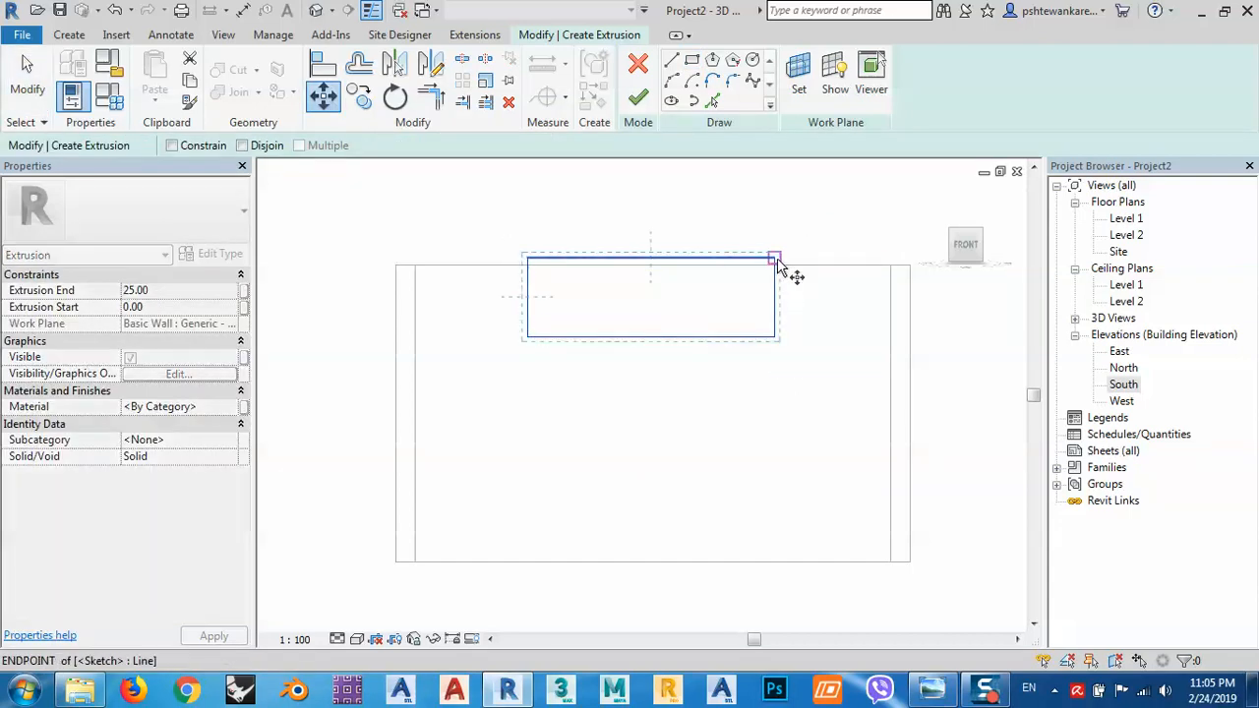
left_click(774, 259)
left_click(775, 265)
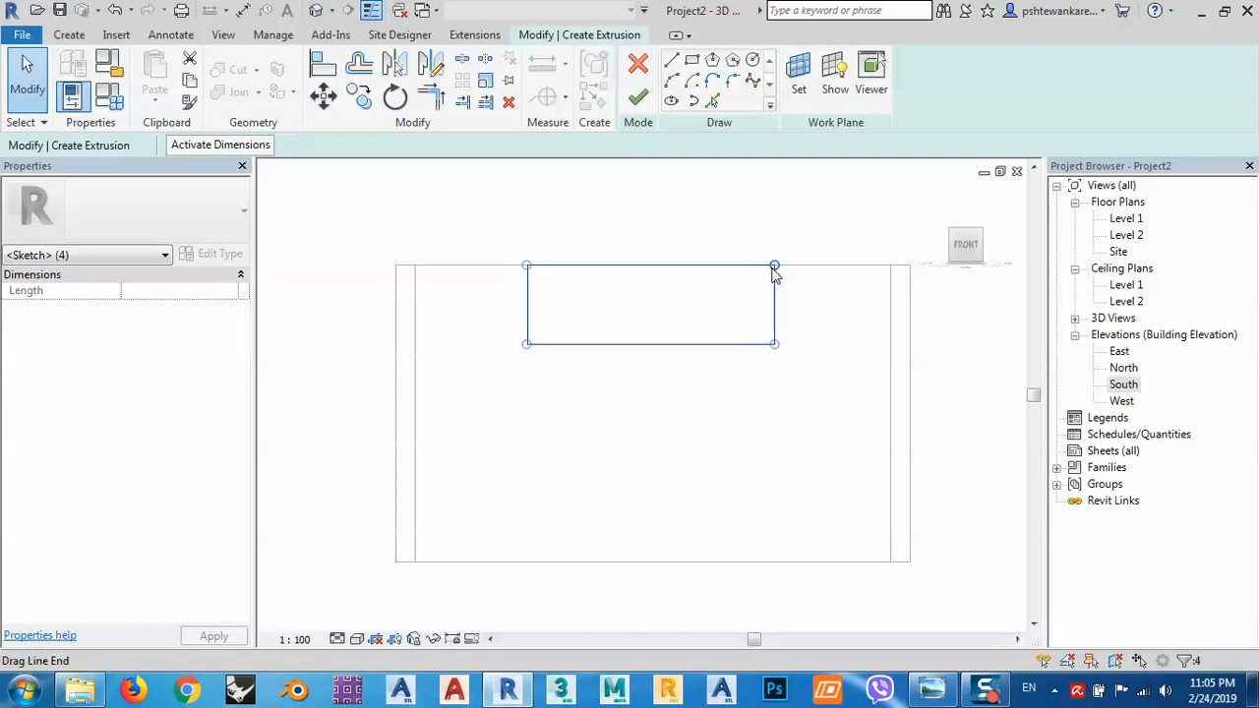
scroll(775, 265, "up", 1)
left_click(584, 286)
Step: Switch to Windows Photo Viewer to check the upper panel in the TV unit reference picture, and return to Revit
middle_click_drag(718, 355, 753, 357)
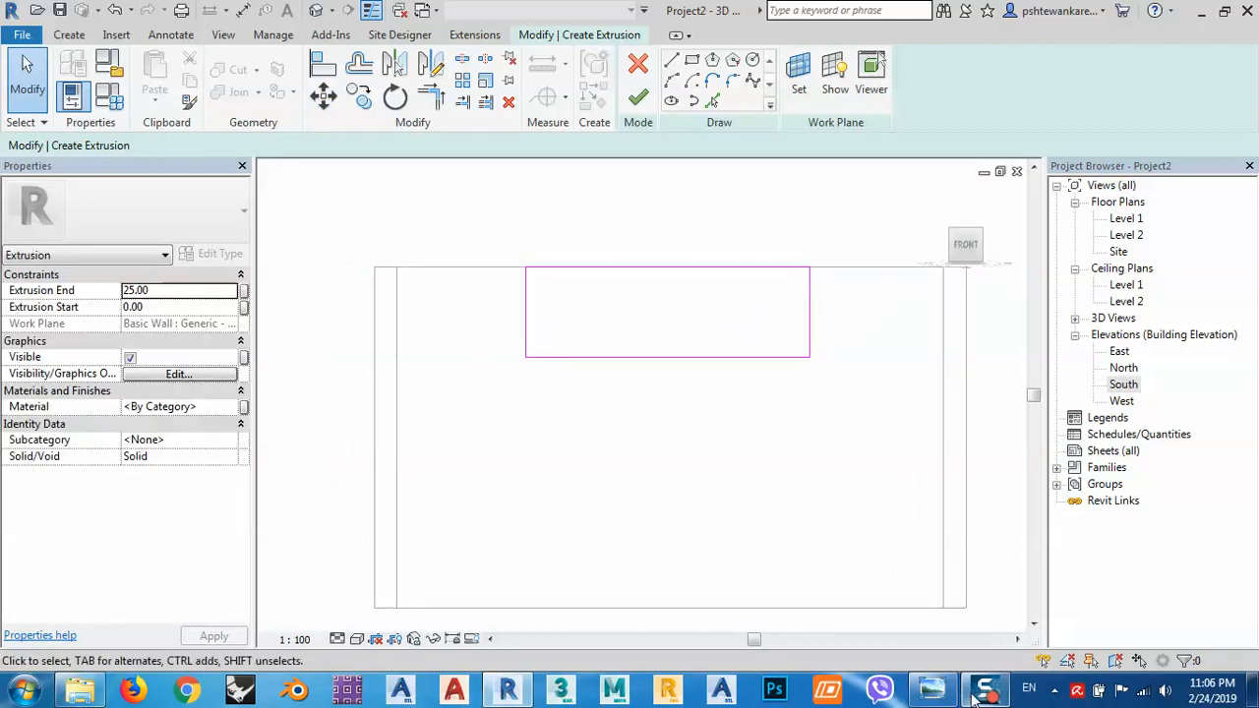
key("alt+Tab")
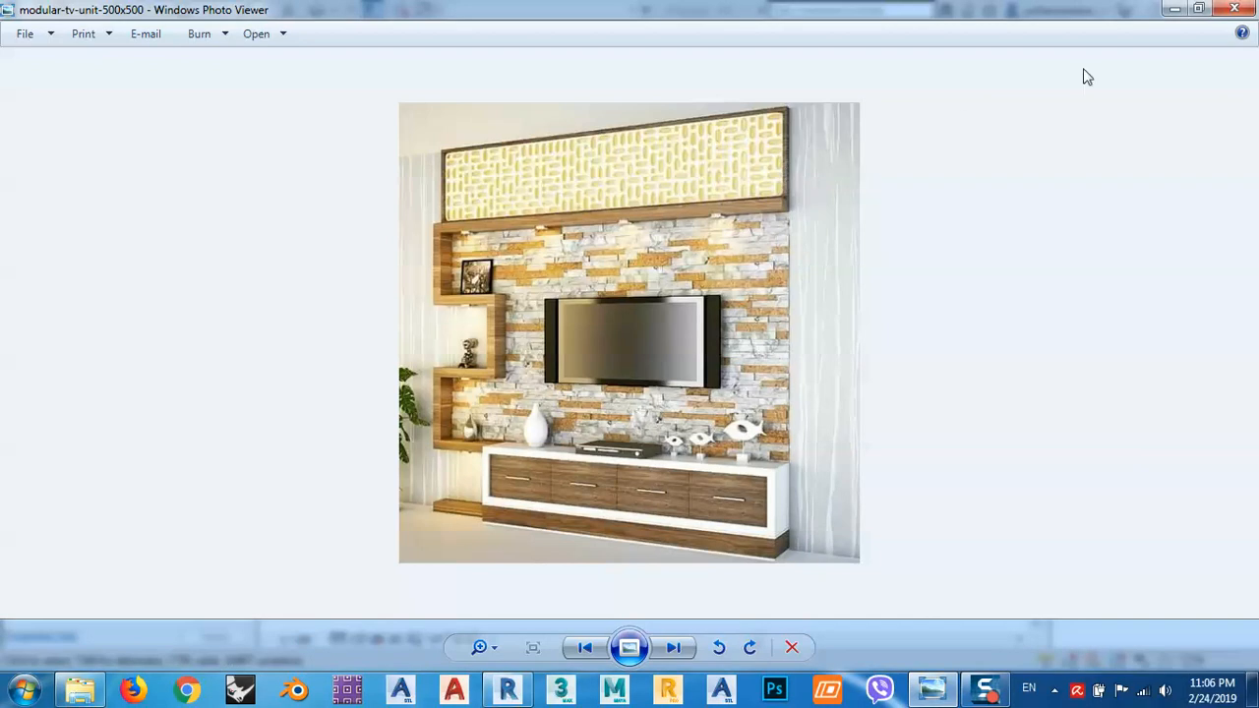
left_click(1175, 9)
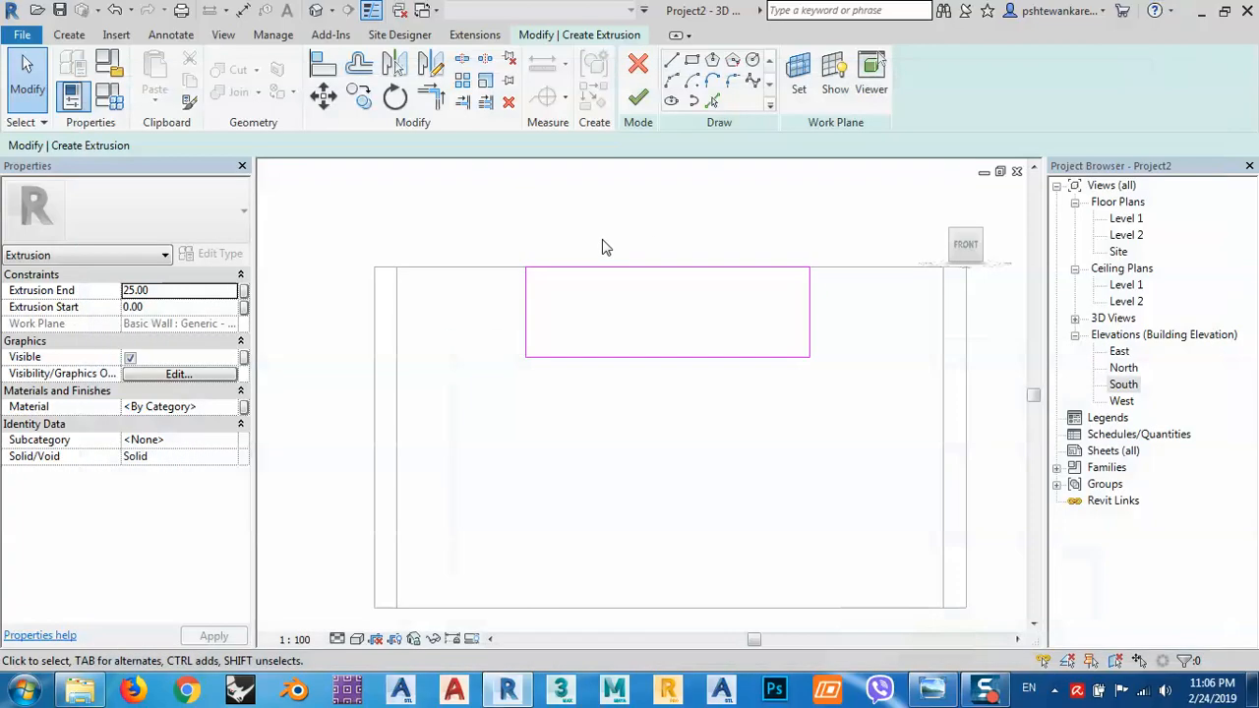
Step: Offset all four edges of the sketched rectangle inward by 3 cm using Pick Lines
left_click(712, 100)
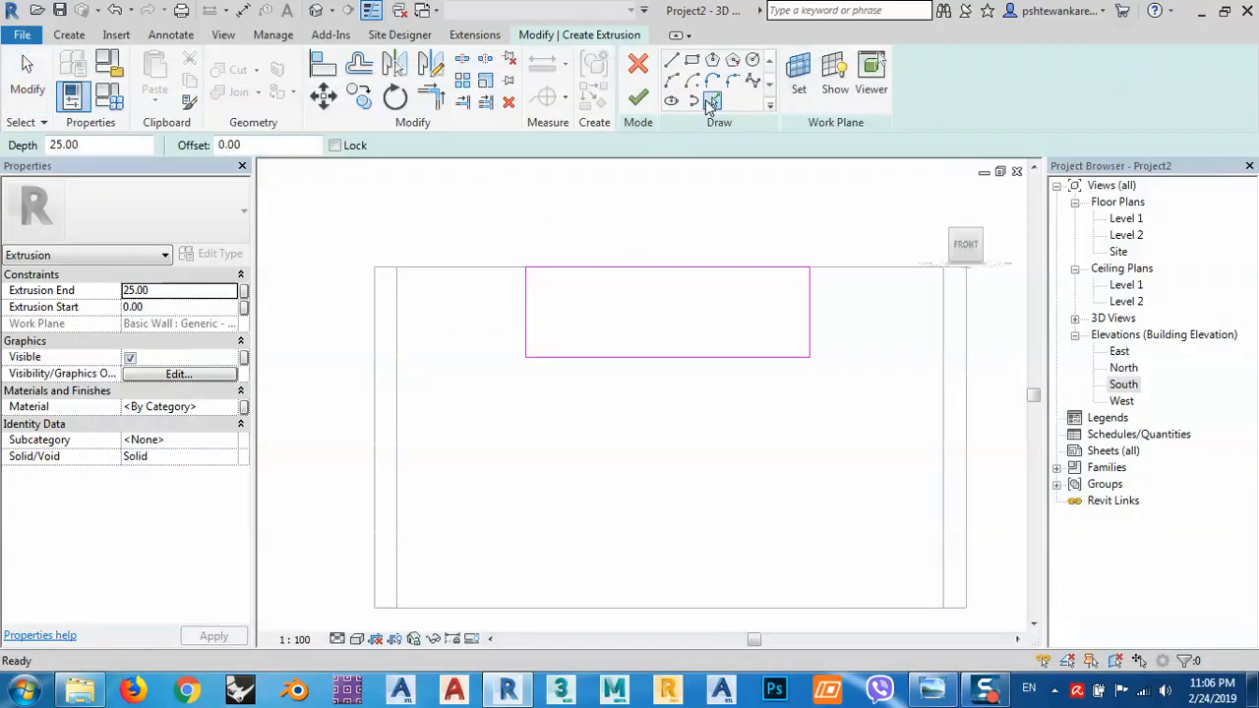
left_click(262, 145)
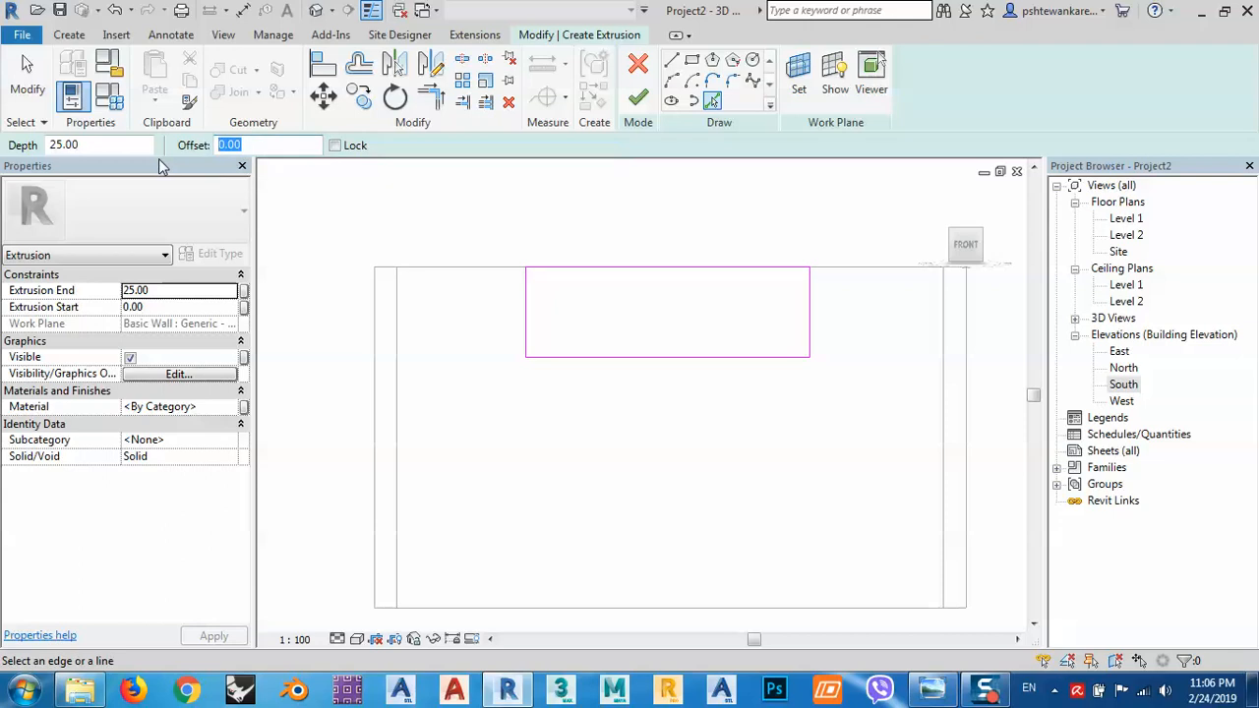
type("3.00")
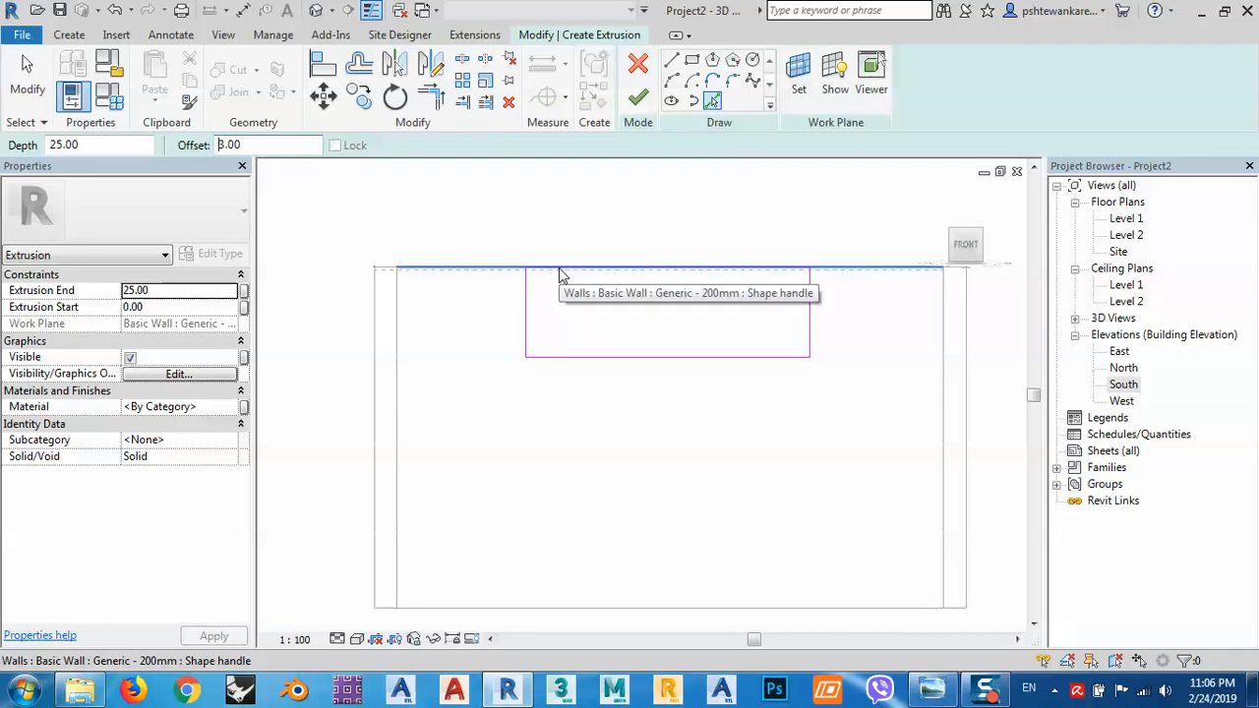
key("Tab")
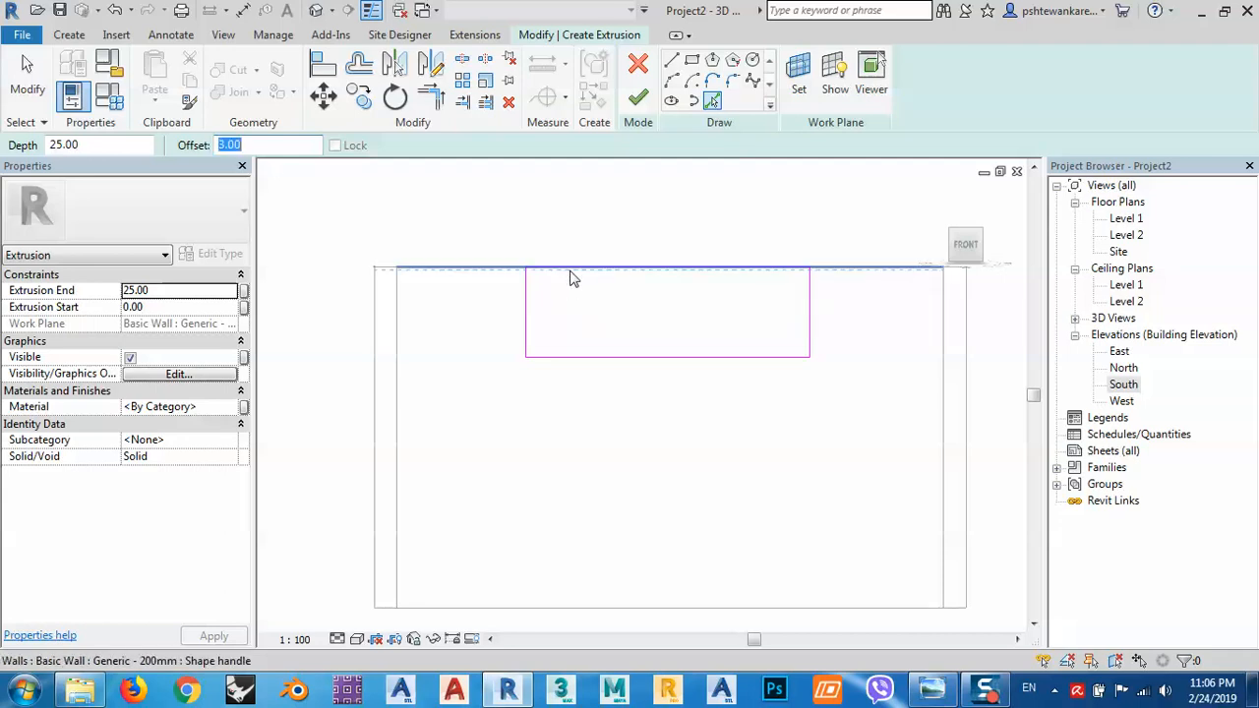
key("BackSpace")
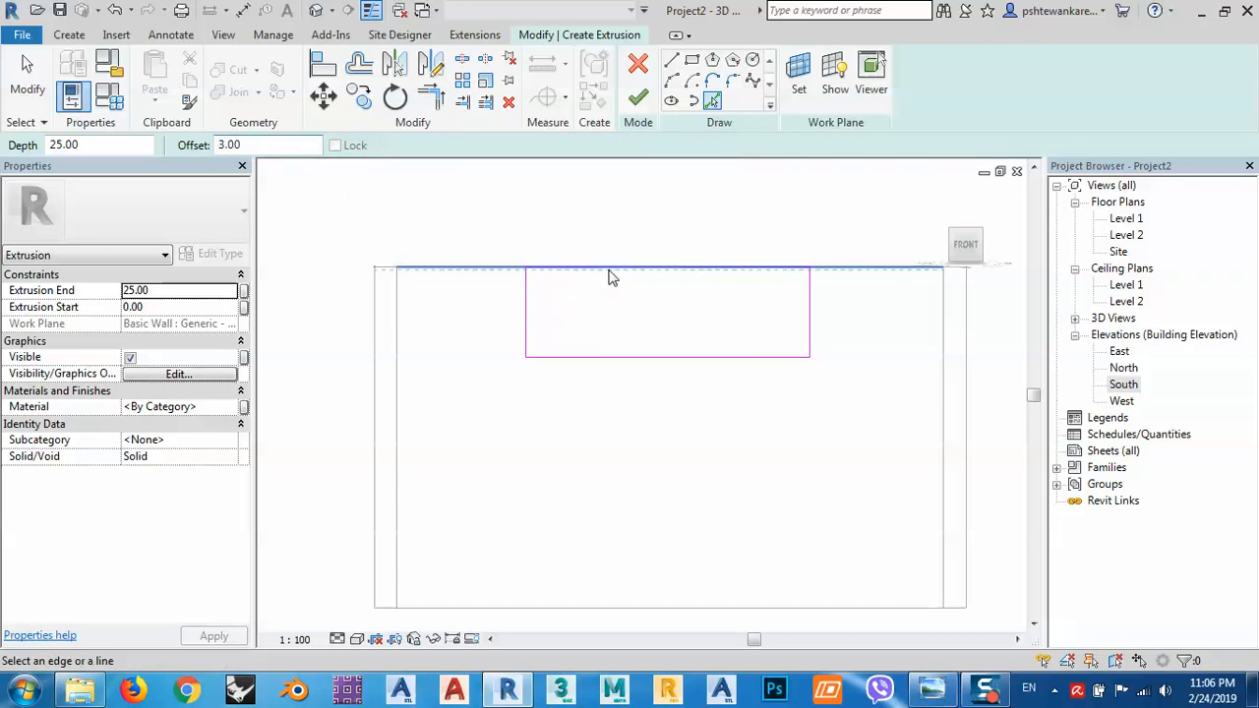
left_click(528, 315)
left_click(588, 356)
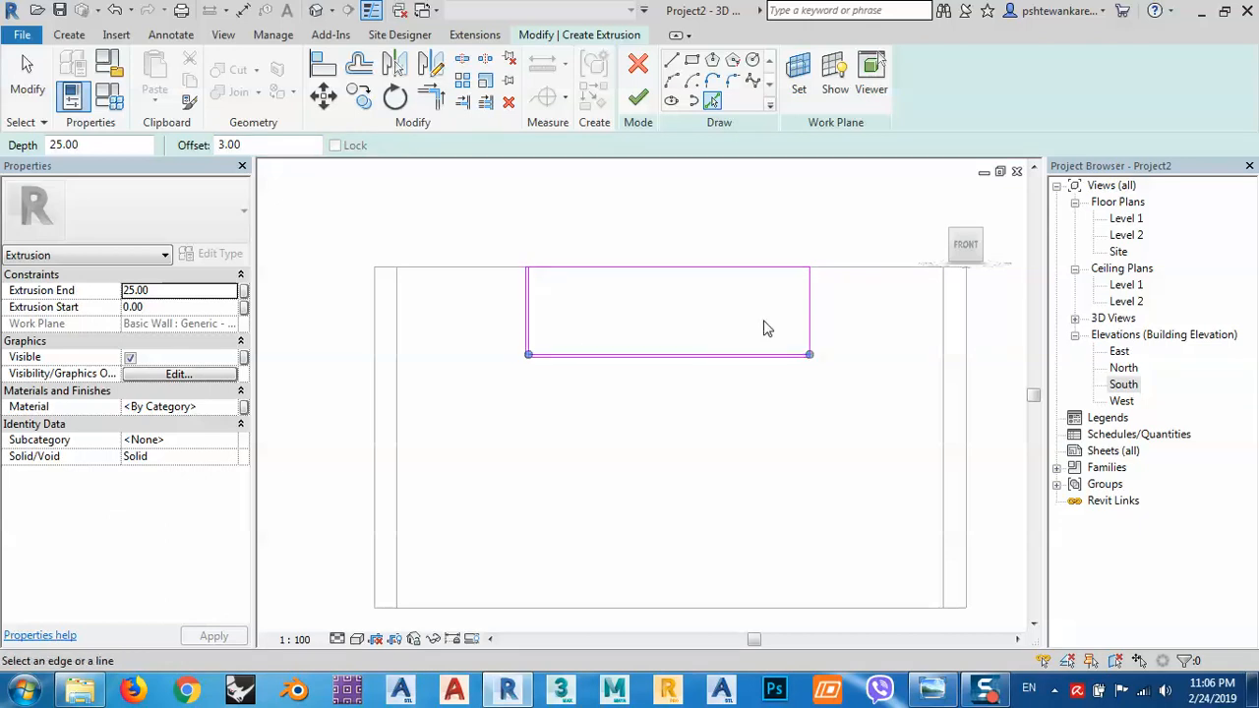
left_click(811, 309)
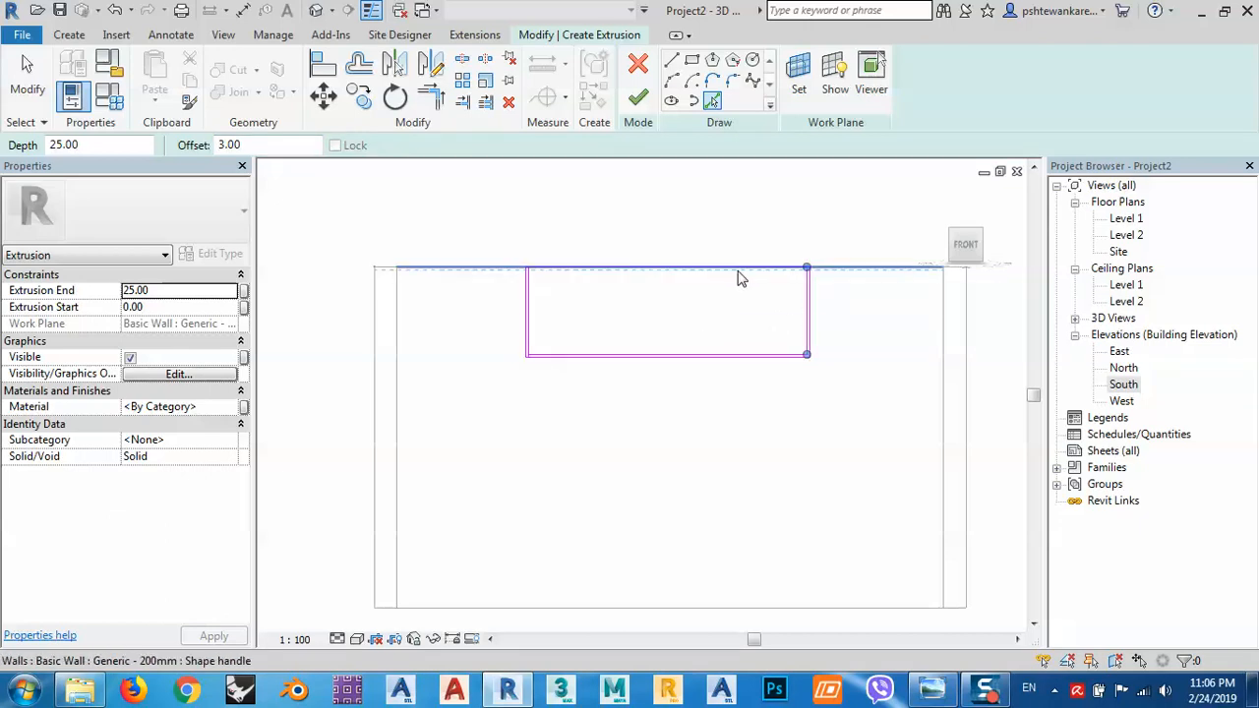
key("Tab")
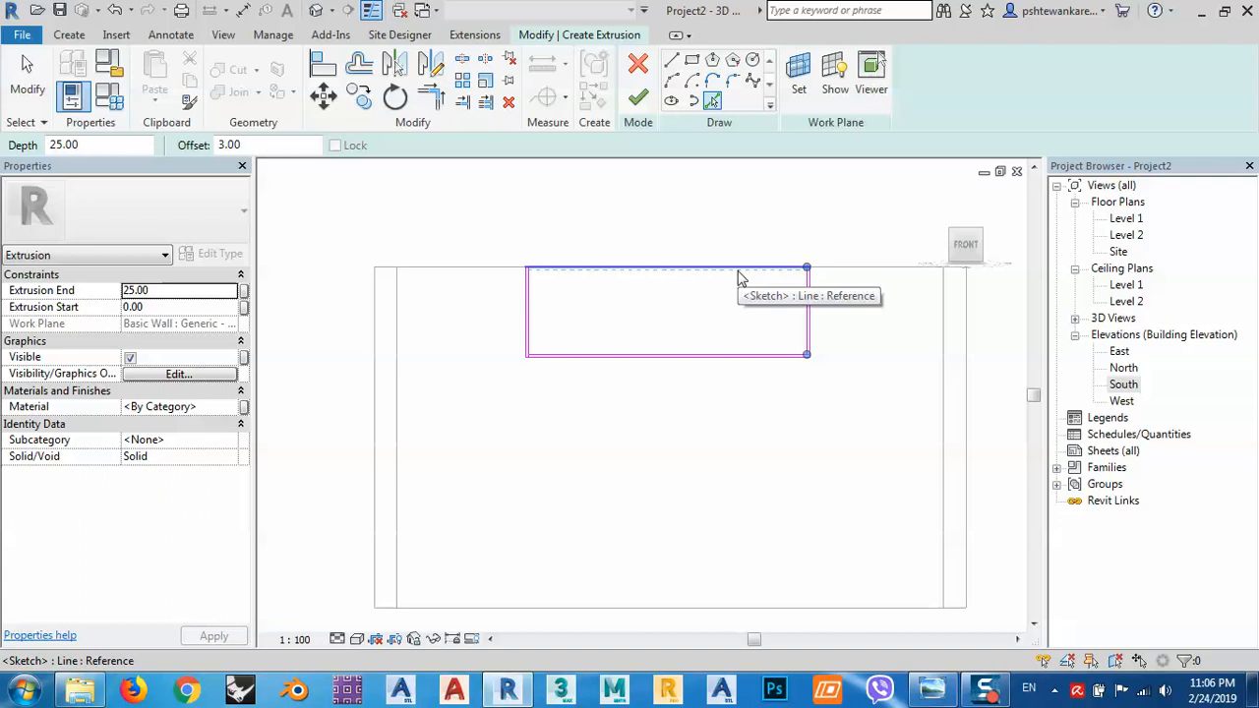
left_click(739, 278)
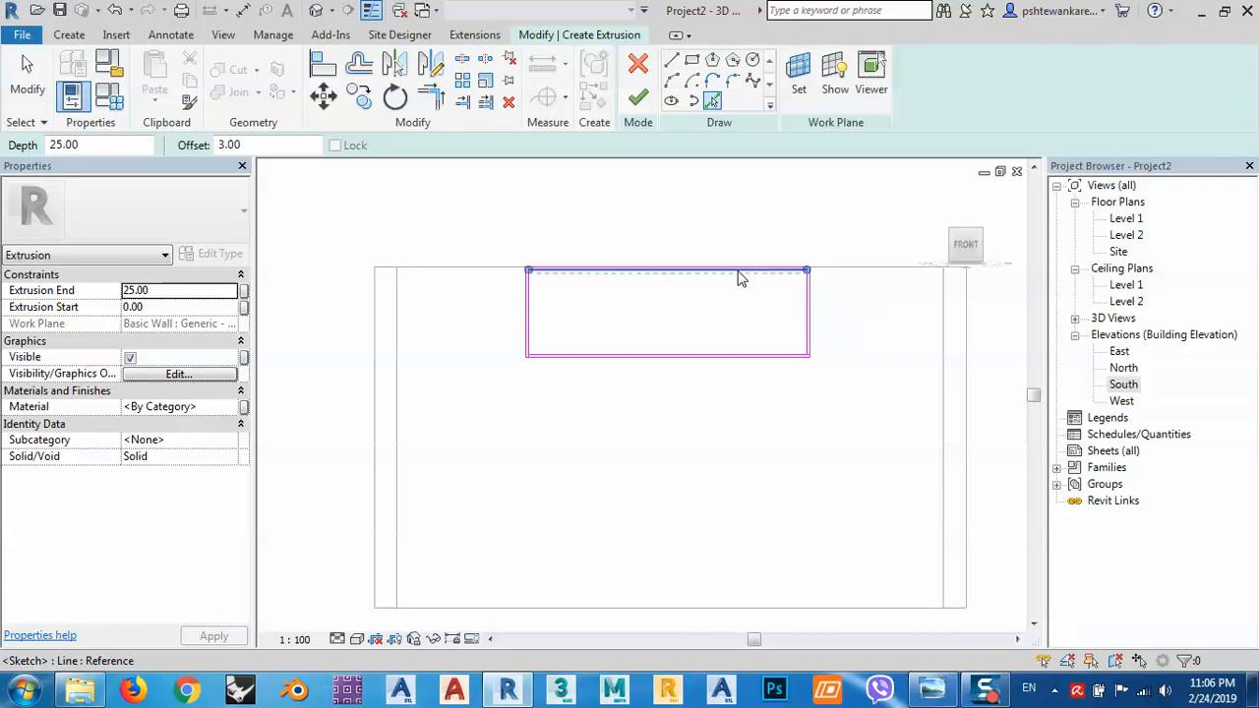
Step: Trim the inner offset lines to a clean corner at the upper left of the frame sketch
scroll(520, 290, "up", 5)
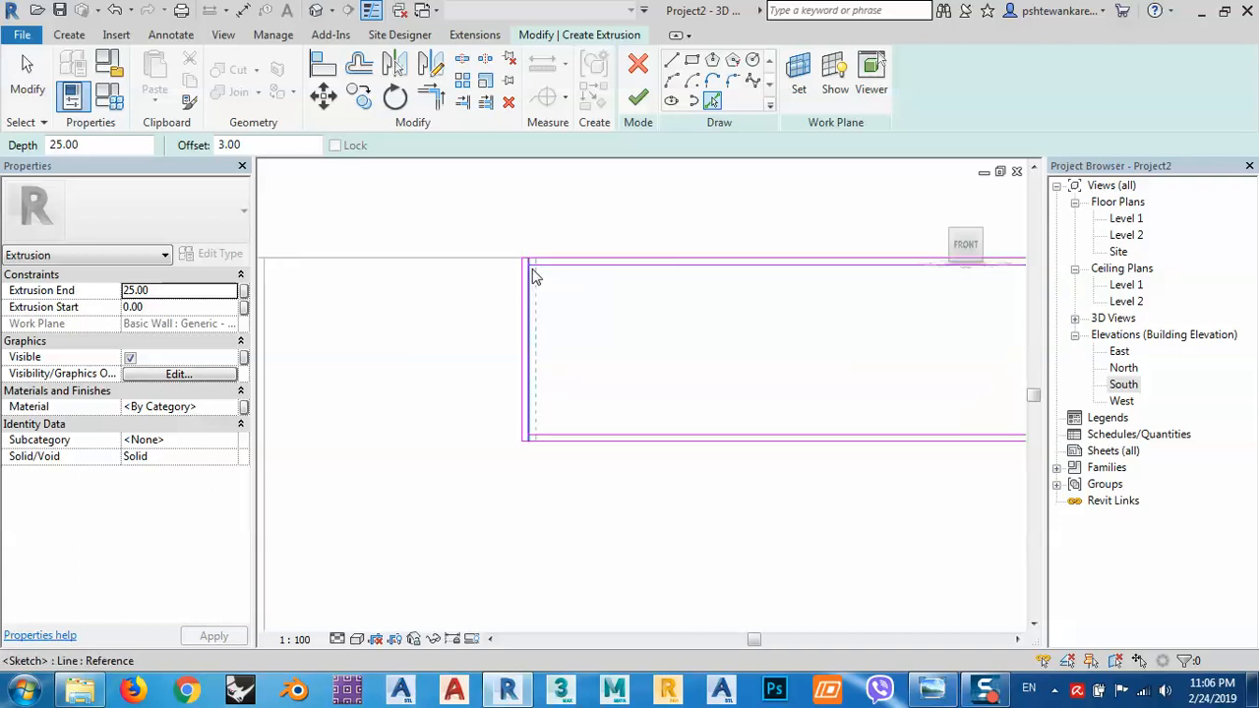
key("Escape")
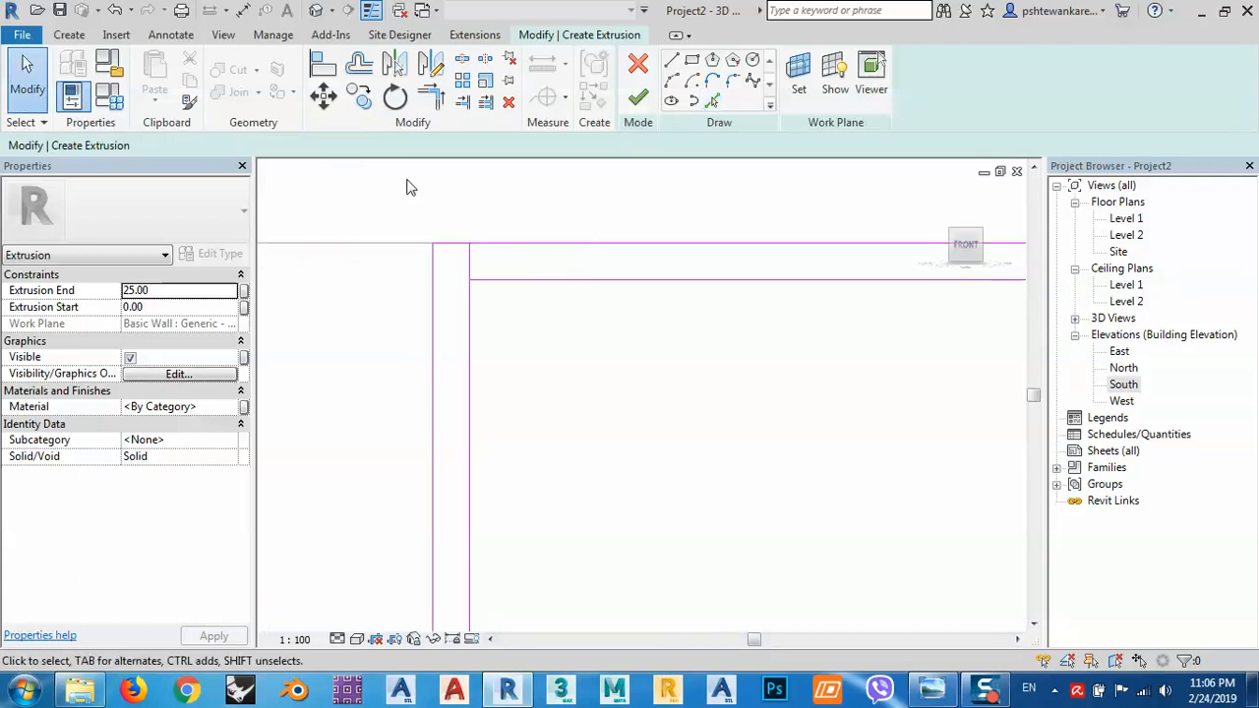
left_click(431, 96)
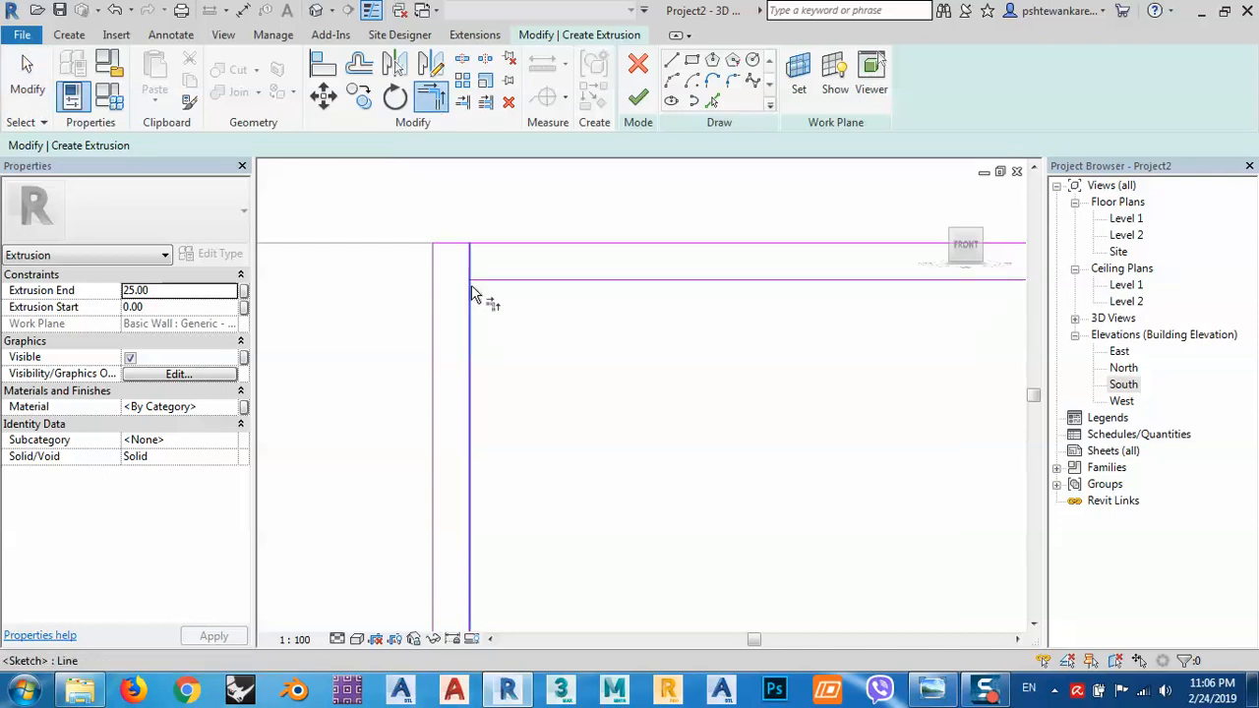
left_click(470, 290)
left_click(494, 280)
Step: Trim the inner offset lines to clean corners at the upper right and lower right of the frame sketch
scroll(483, 289, "down", 4)
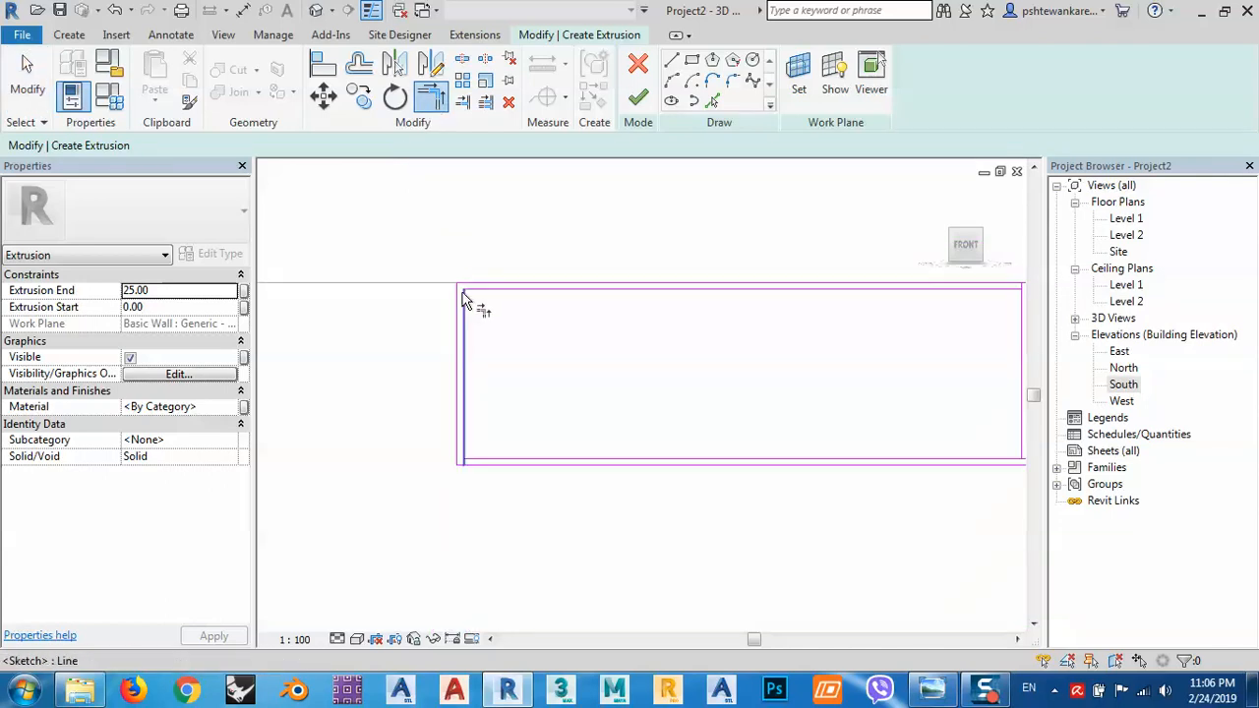
middle_click_drag(927, 321, 611, 338)
scroll(726, 306, "up", 3)
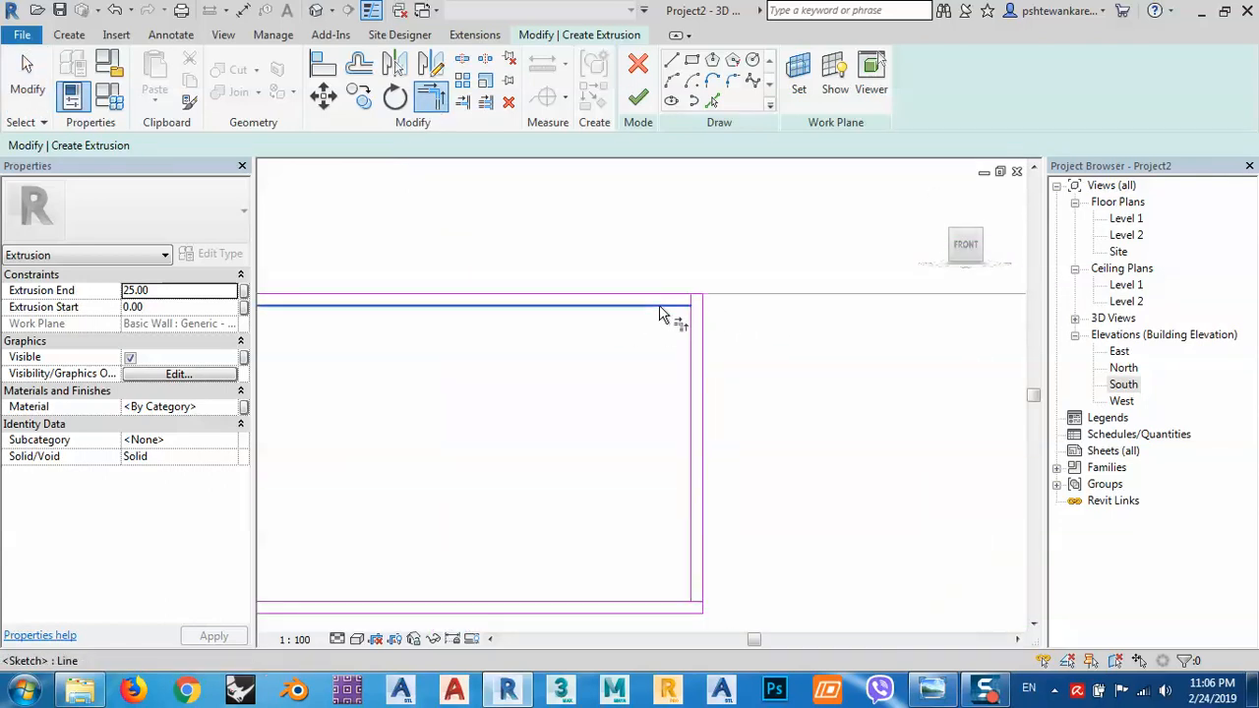
left_click(660, 305)
left_click(690, 449)
left_click(683, 600)
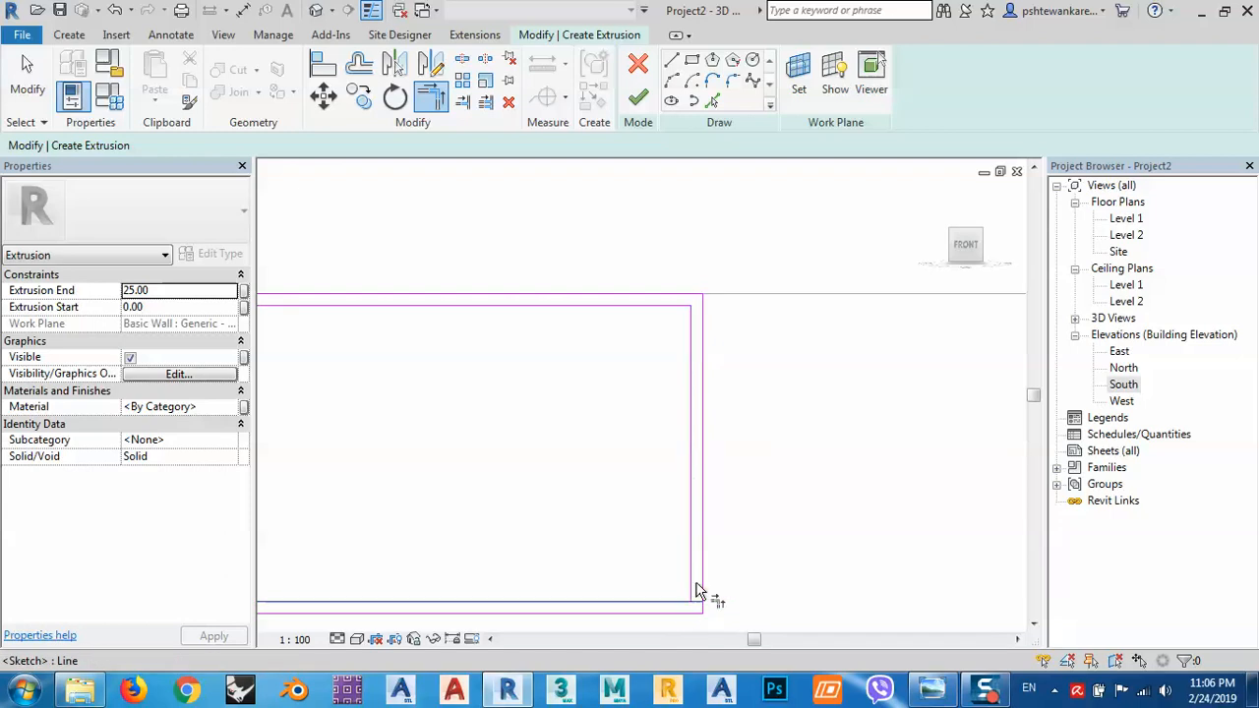
left_click(691, 591)
Step: Trim the remaining inner lines to a corner at the lower left, closing the inner rectangle
scroll(905, 411, "down", 3)
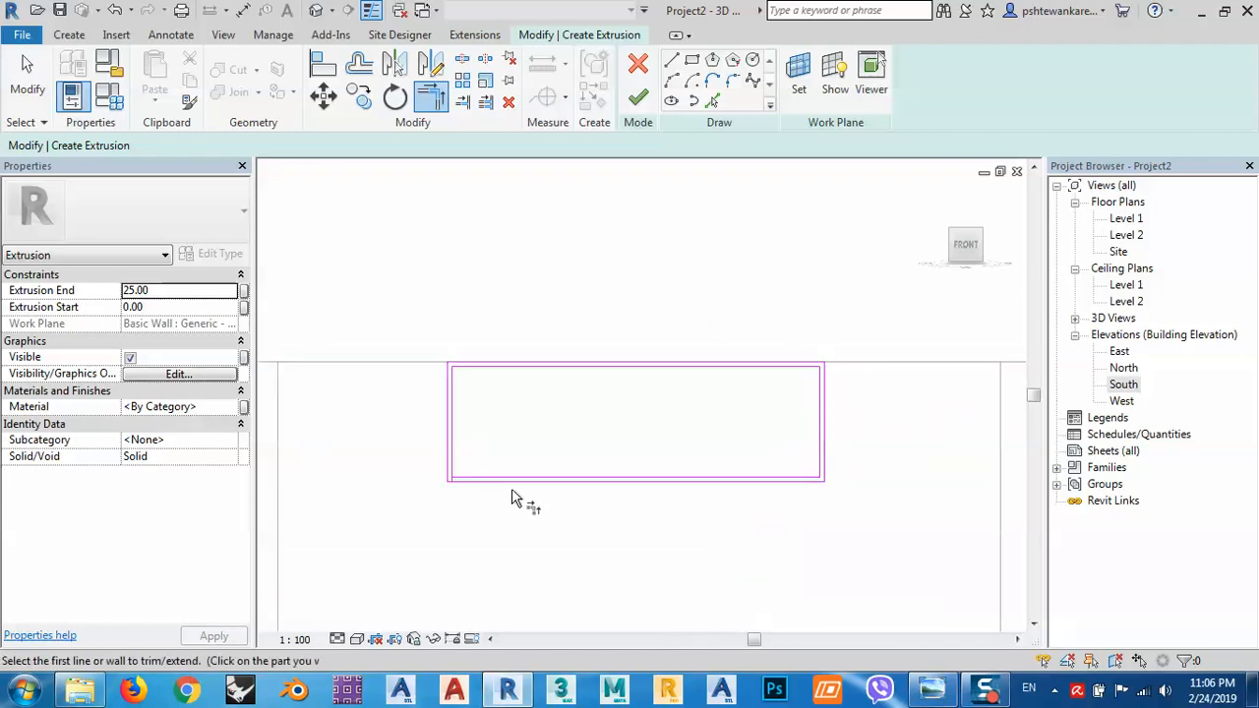
scroll(430, 477, "up", 4)
left_click(423, 455)
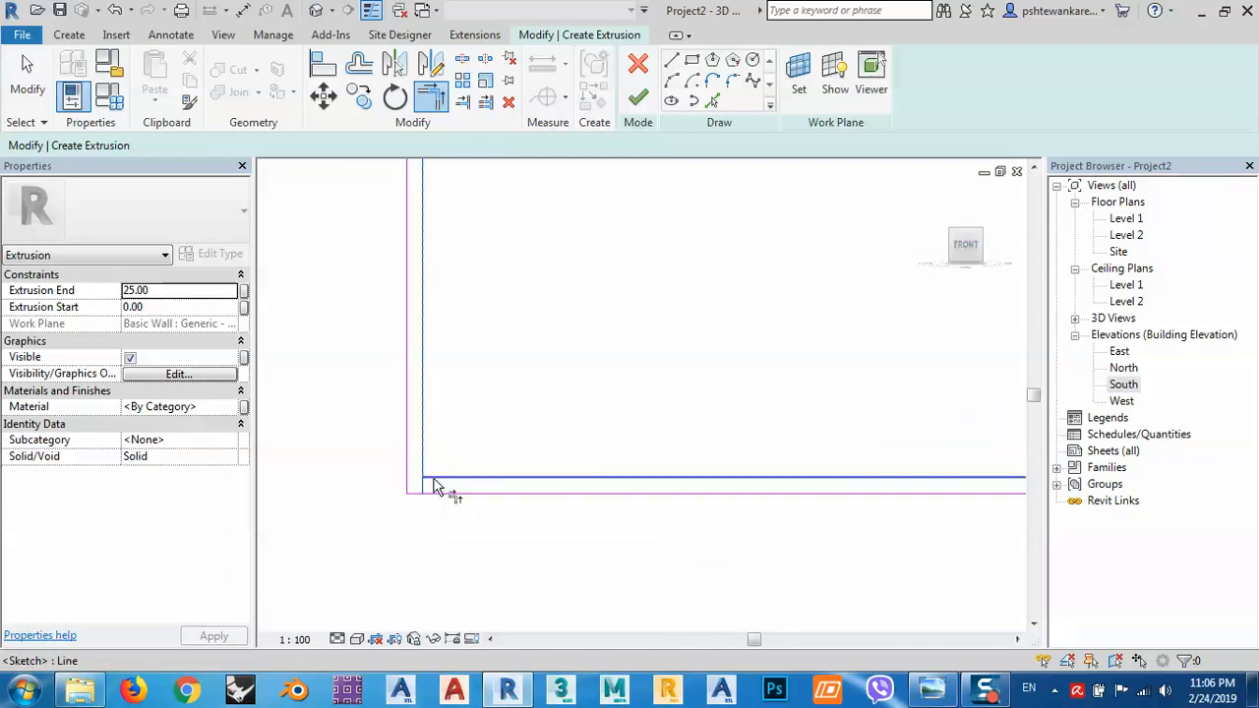
left_click(438, 478)
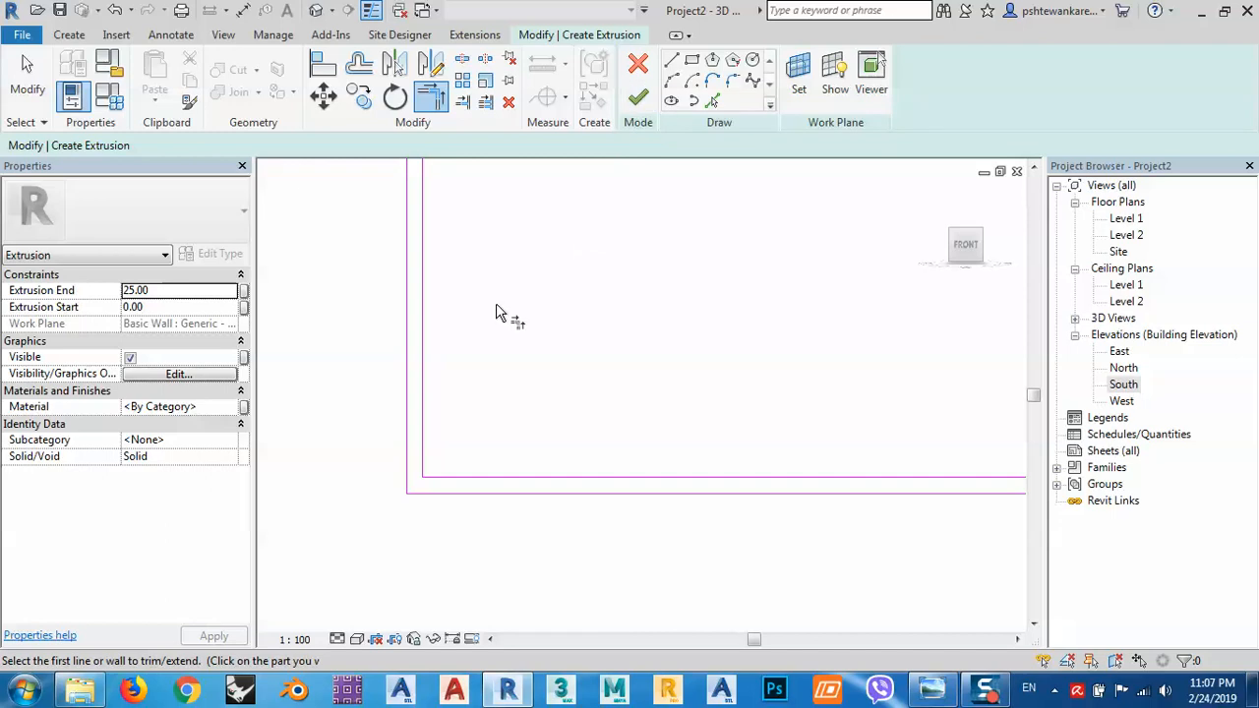
Step: Check the reference picture in Windows Photo Viewer, return to Revit, set Extrusion End to 2 cm and finish the frame extrusion
left_click(157, 289)
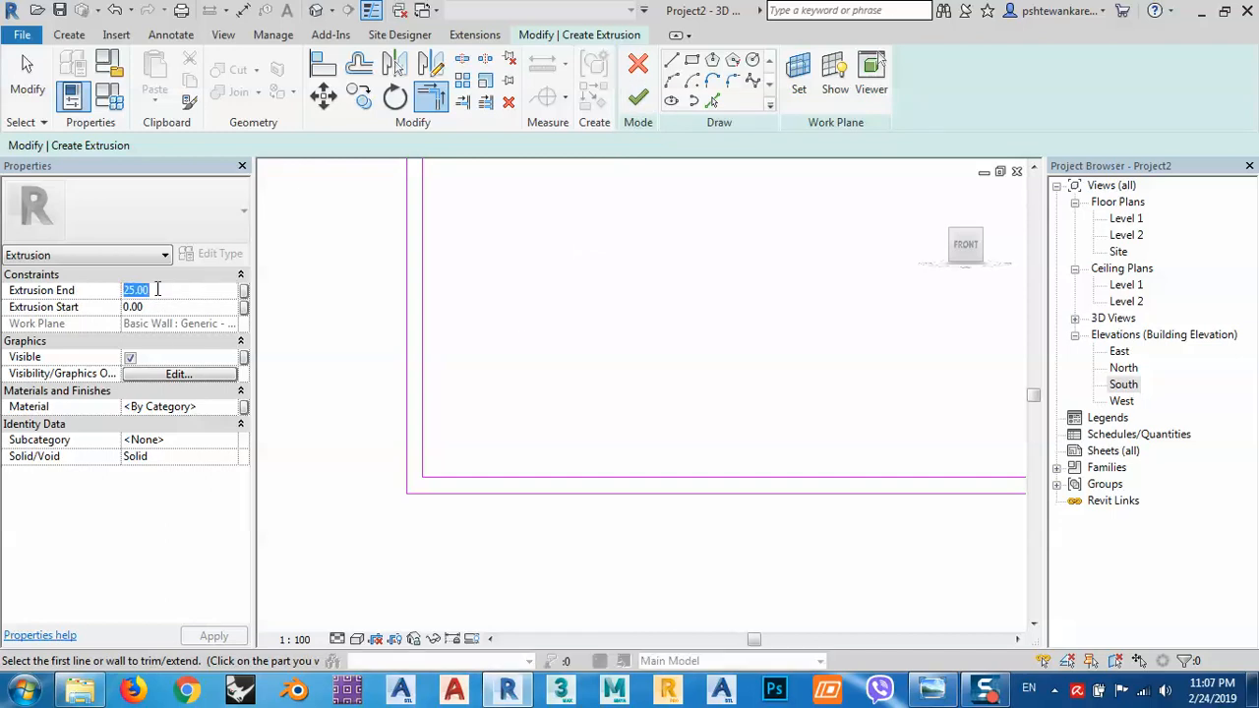
left_click(930, 690)
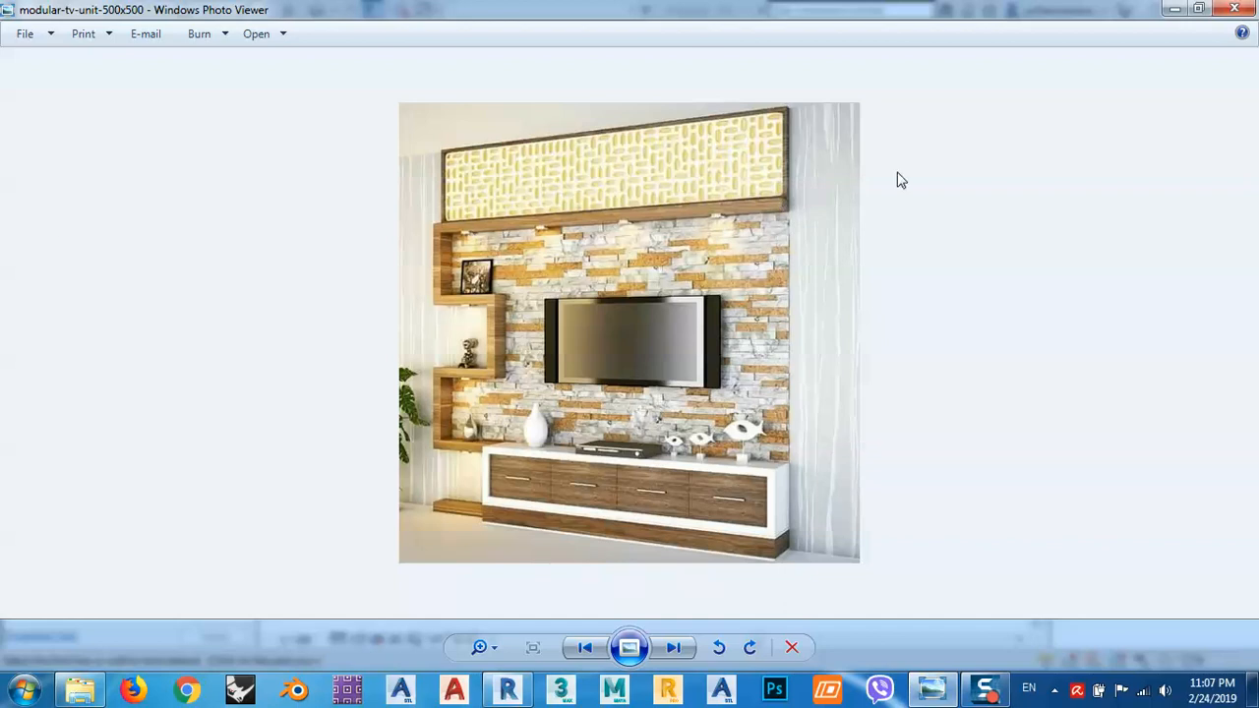
left_click(1174, 8)
left_click(164, 289)
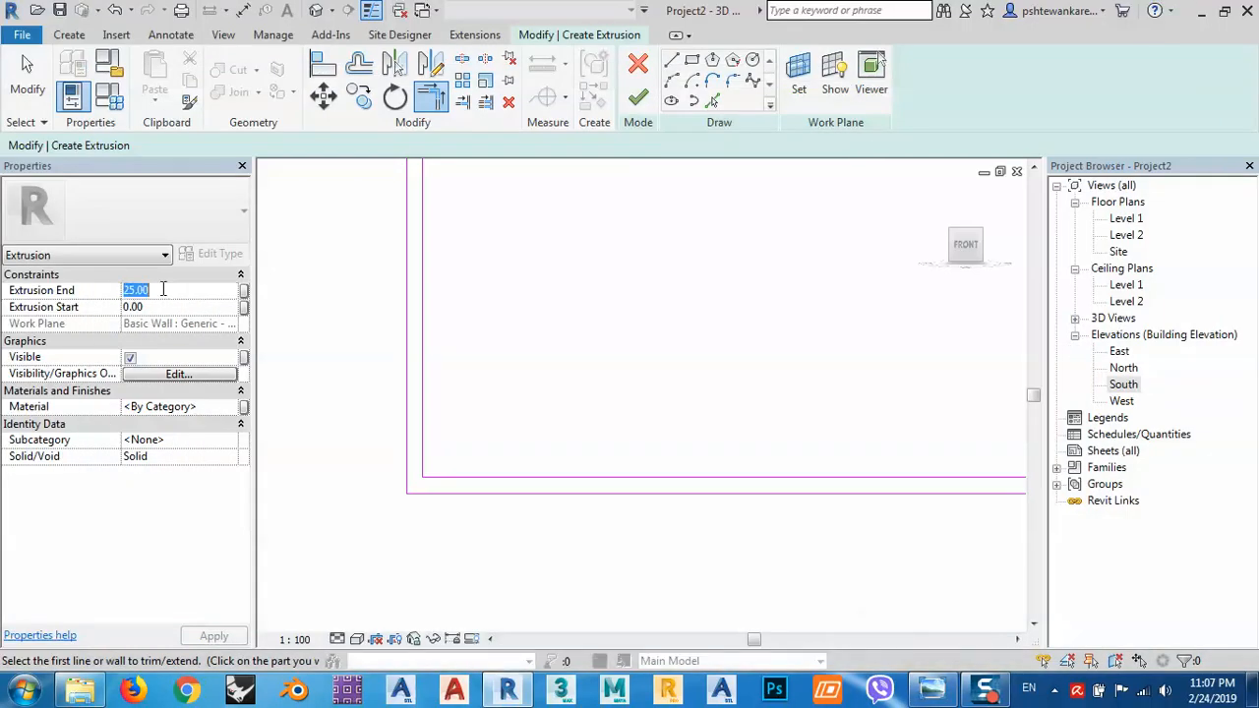
type("2")
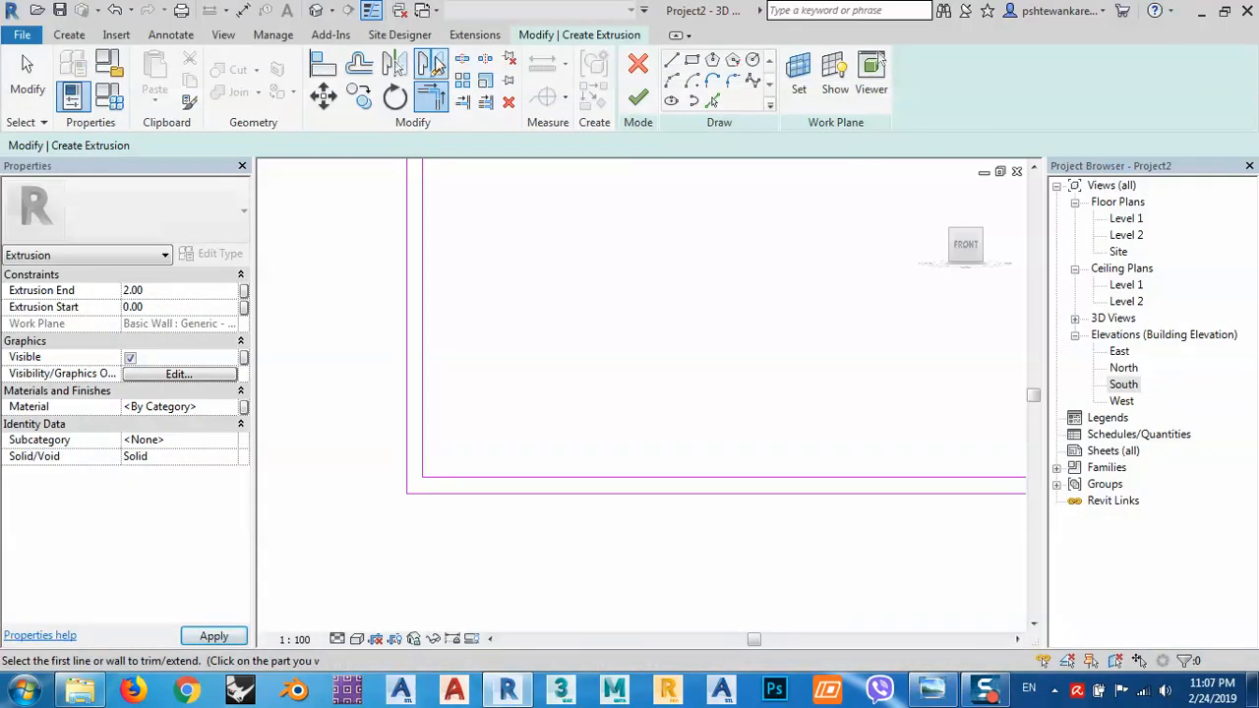
left_click(637, 97)
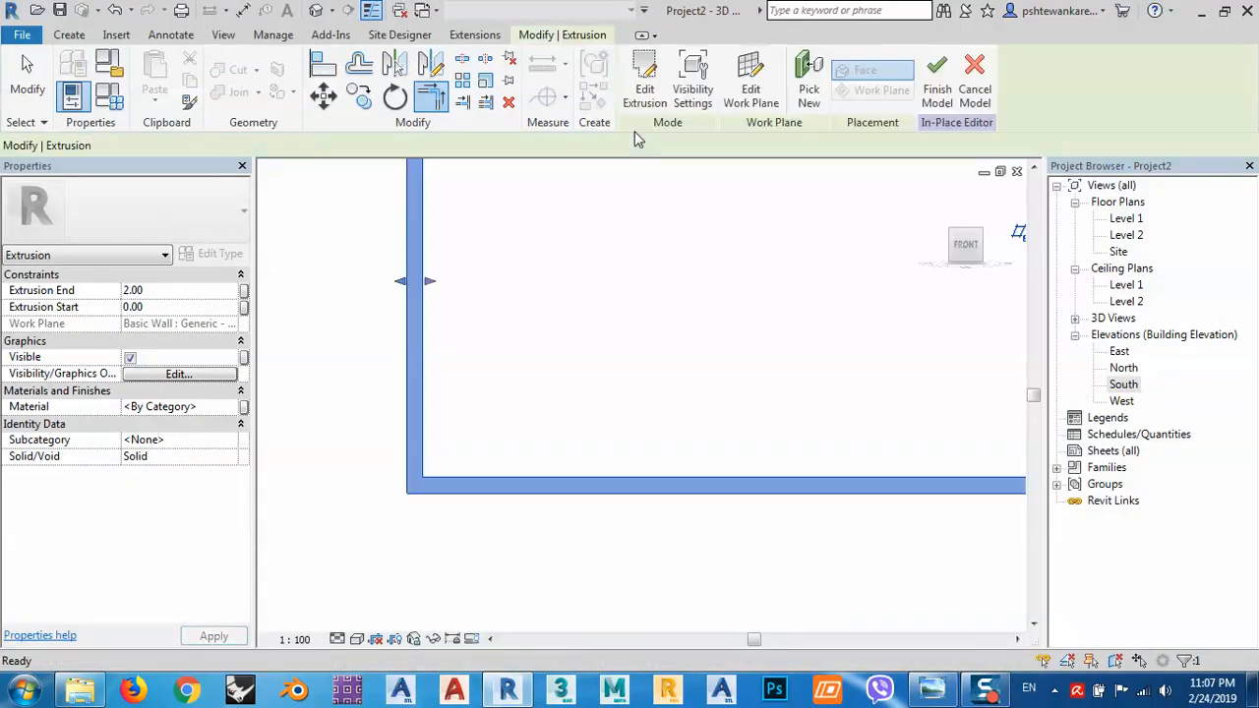
left_click(532, 408)
scroll(531, 408, "down", 4)
middle_click_drag(779, 426, 679, 427)
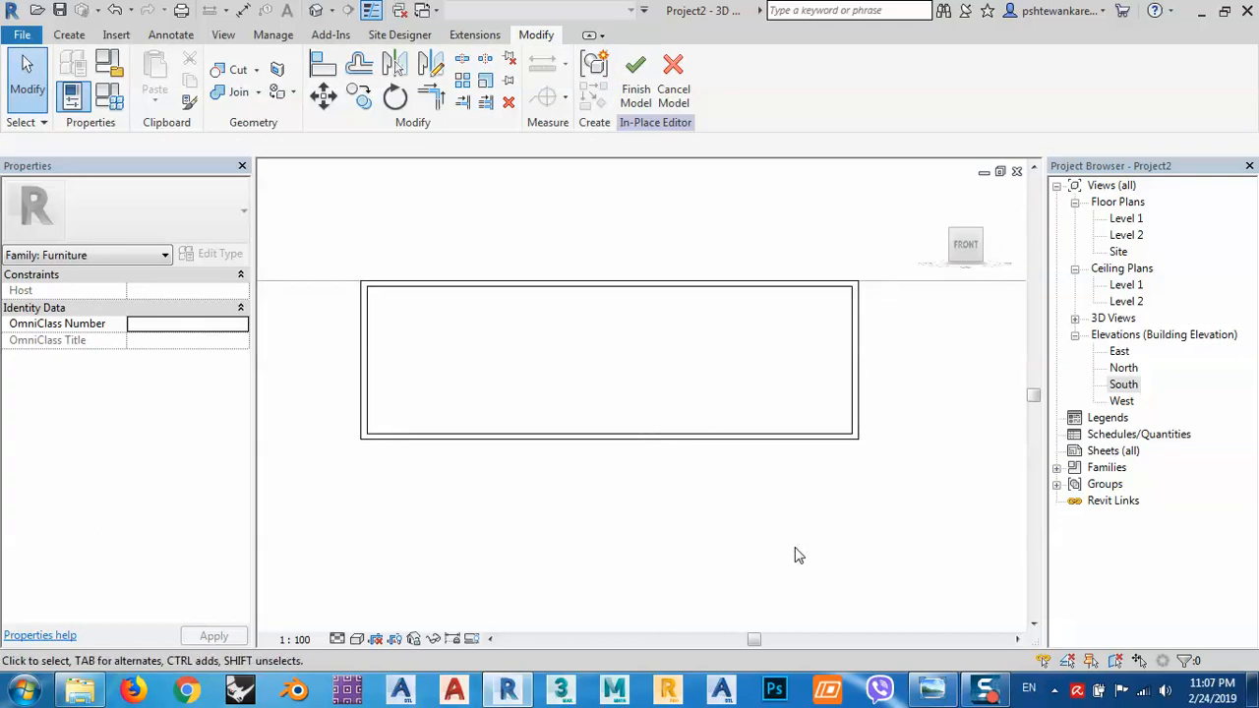
Step: Recheck the picture in Windows Photo Viewer, return to Revit and start a new Extrusion sketched by picking the frame's four inner edges
left_click(931, 688)
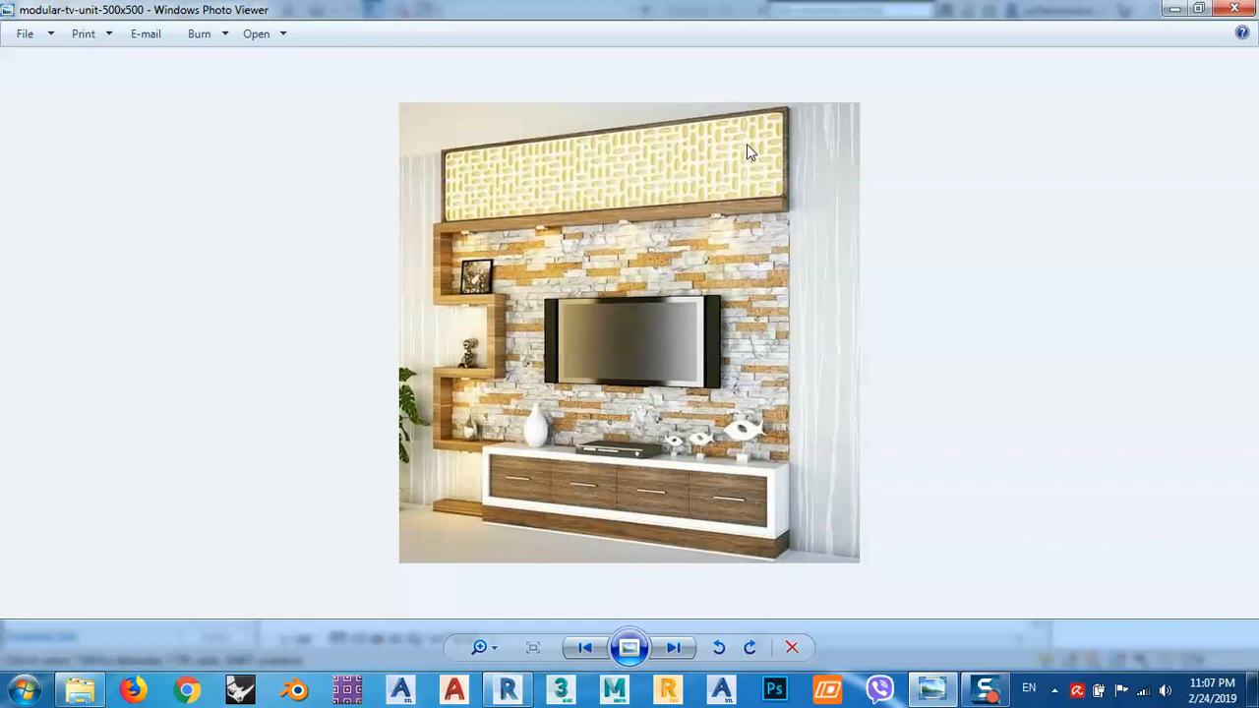
left_click(1168, 10)
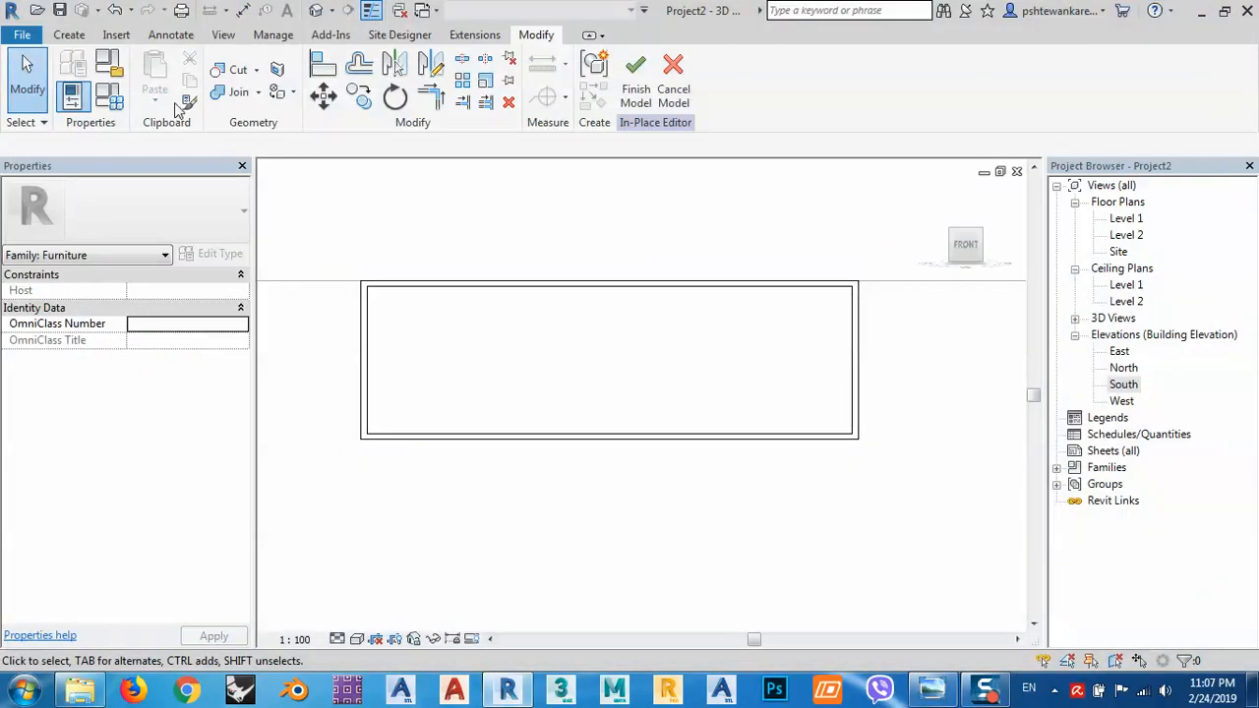
left_click(71, 36)
left_click(155, 65)
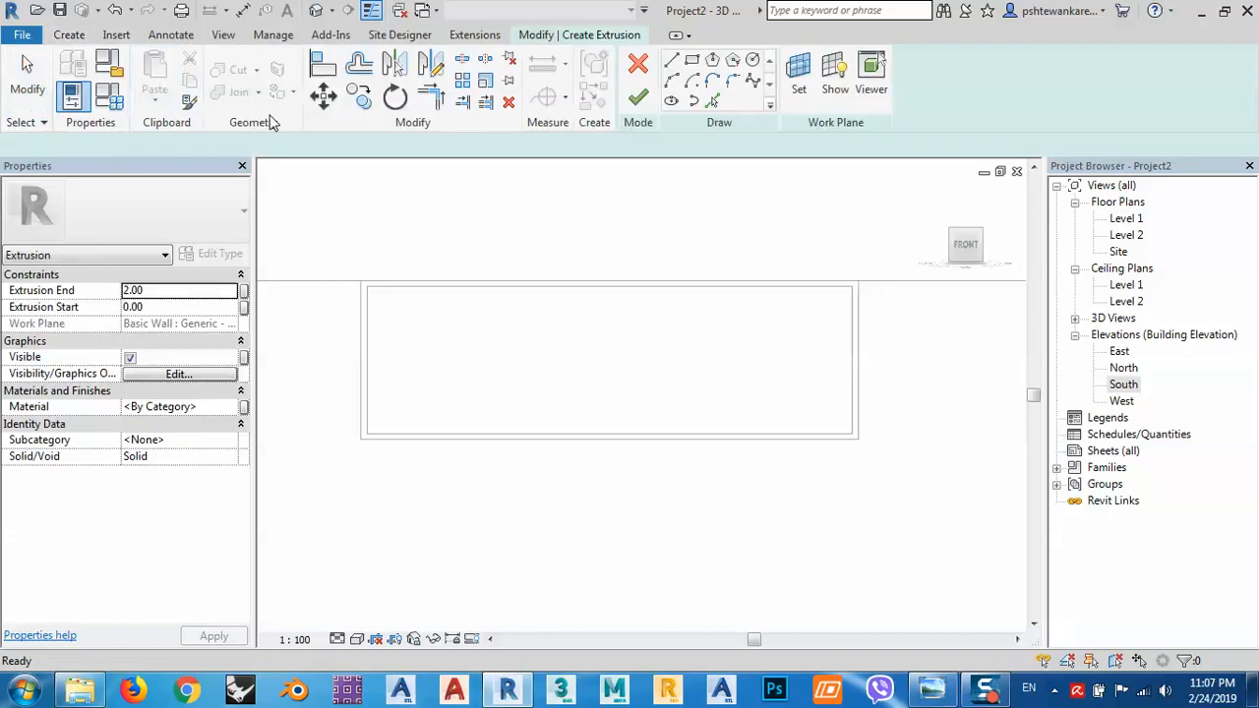
left_click(788, 287)
left_click(851, 327)
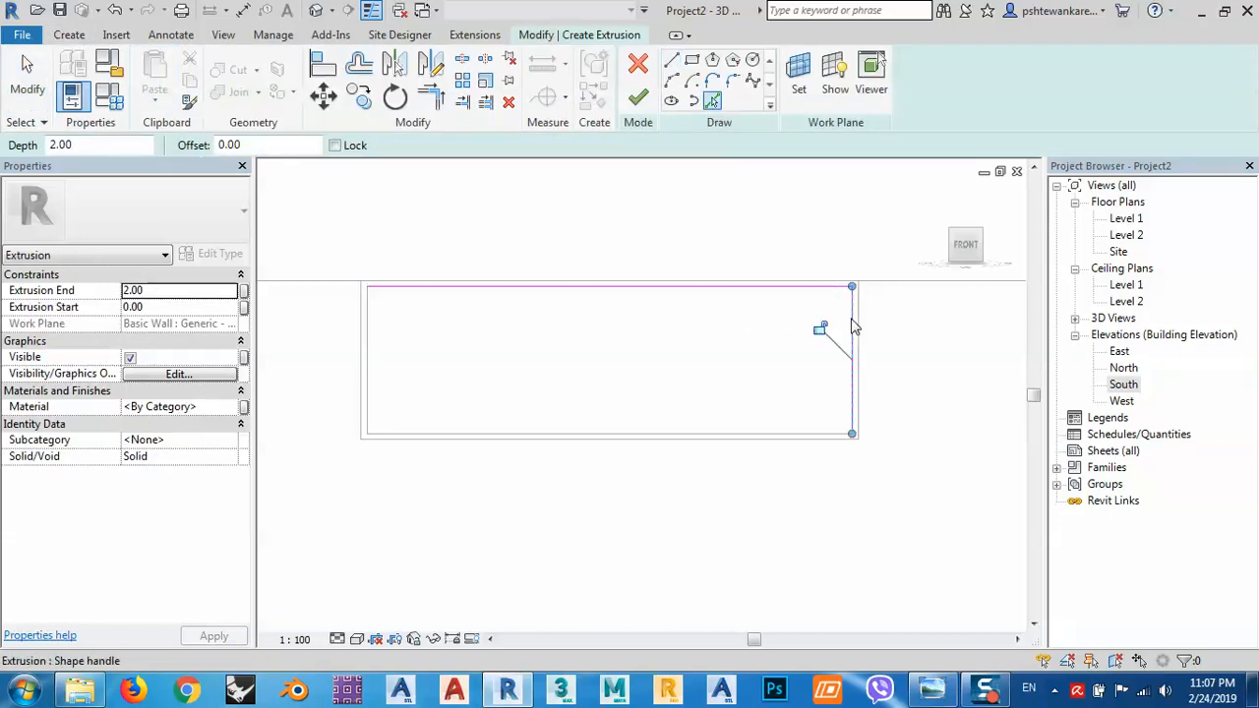
left_click(804, 432)
left_click(372, 340)
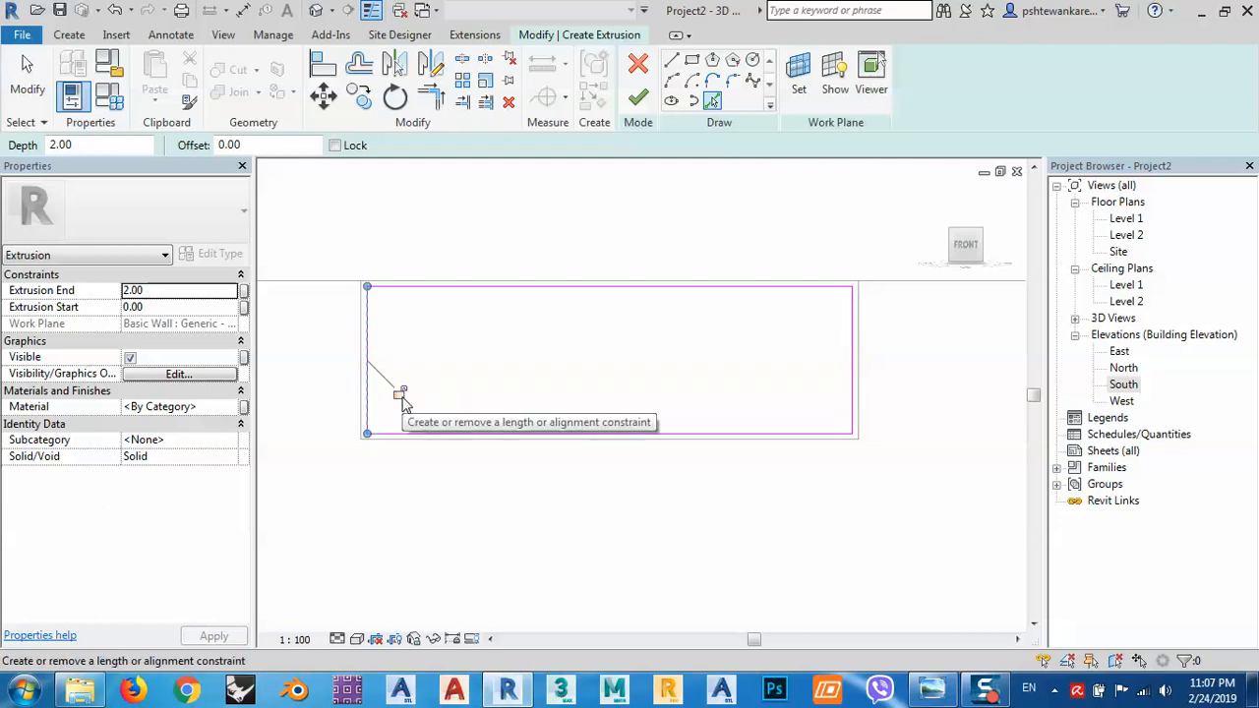
Step: Set the inner panel's Extrusion End to 1 cm, finish the extrusion and inspect its depth inside the frame in 3D
left_click(153, 291)
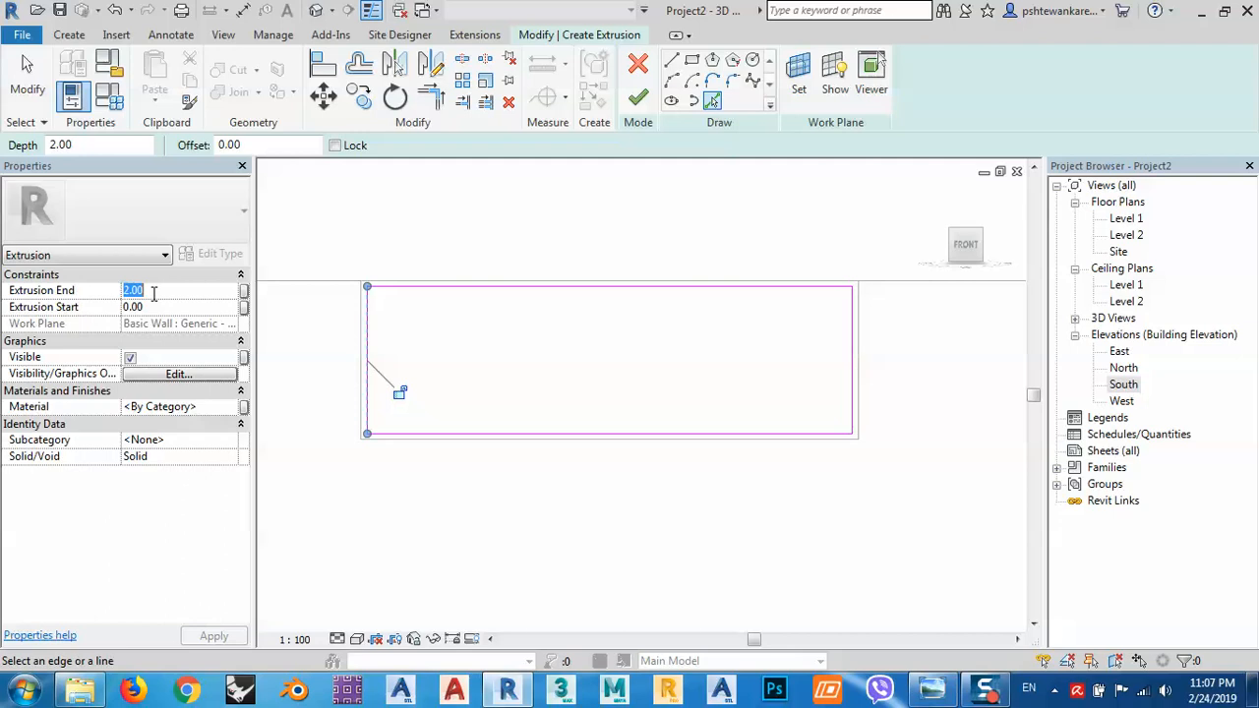
type("1.00")
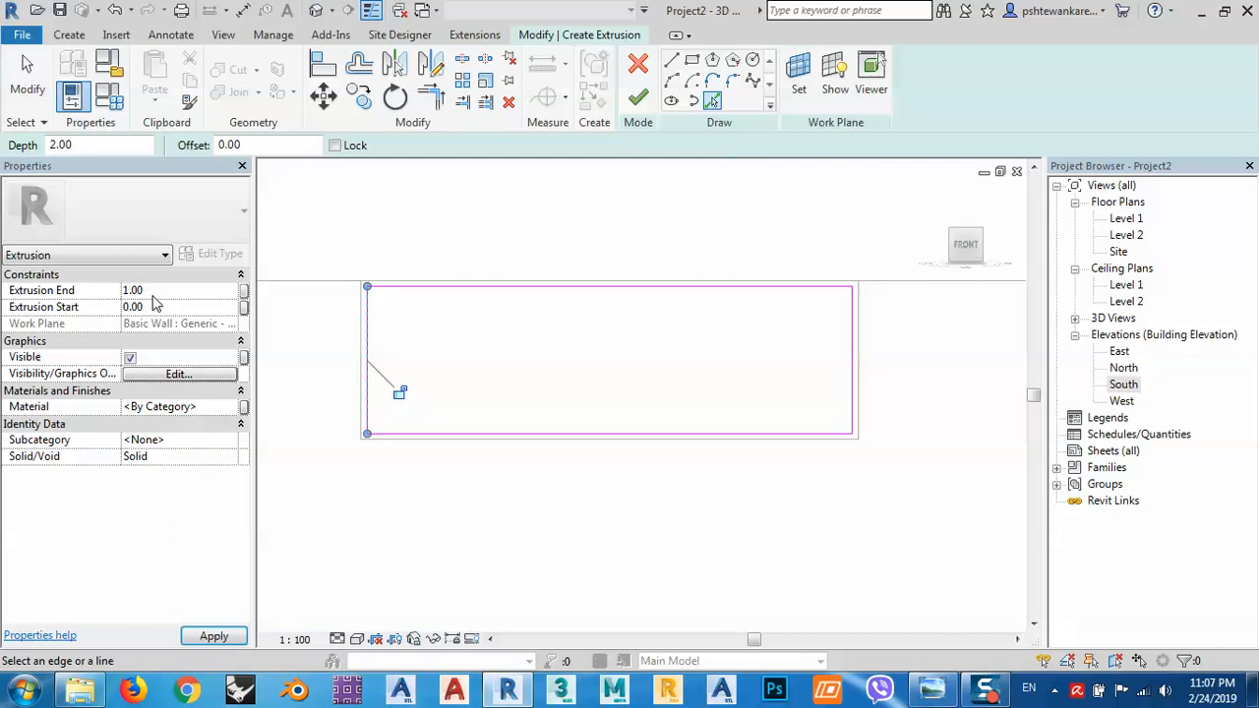
left_click(637, 96)
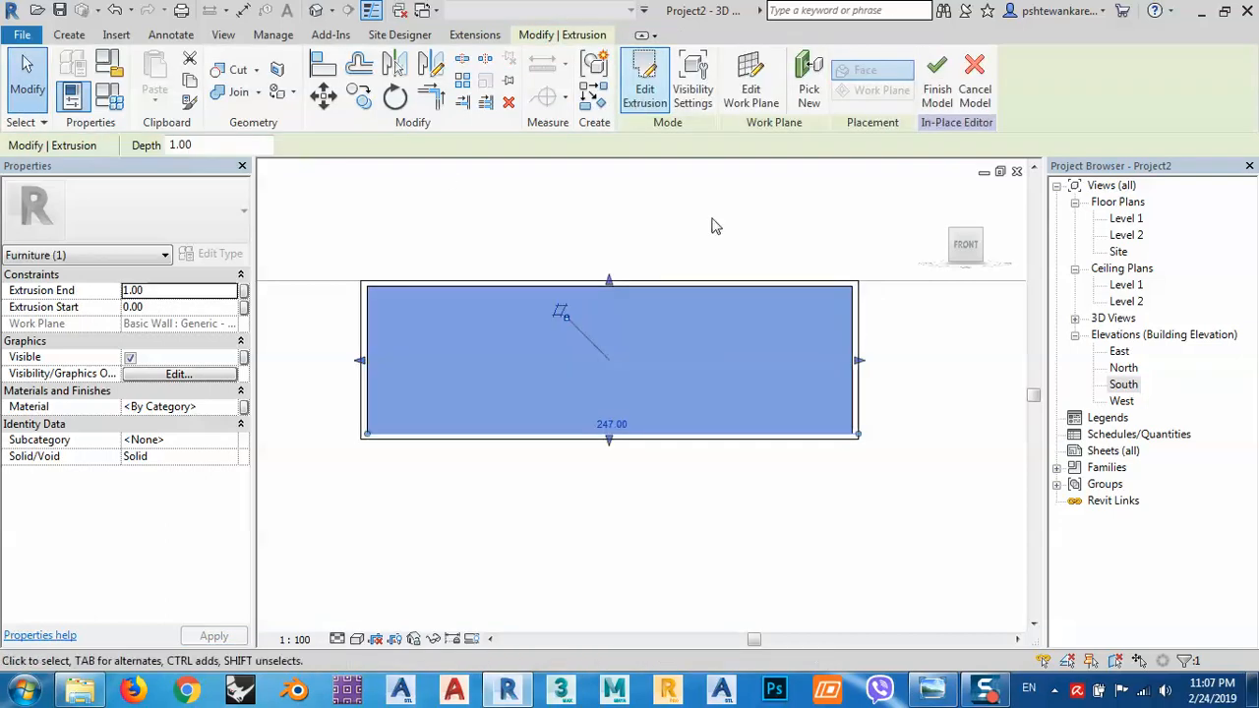
left_click(824, 260)
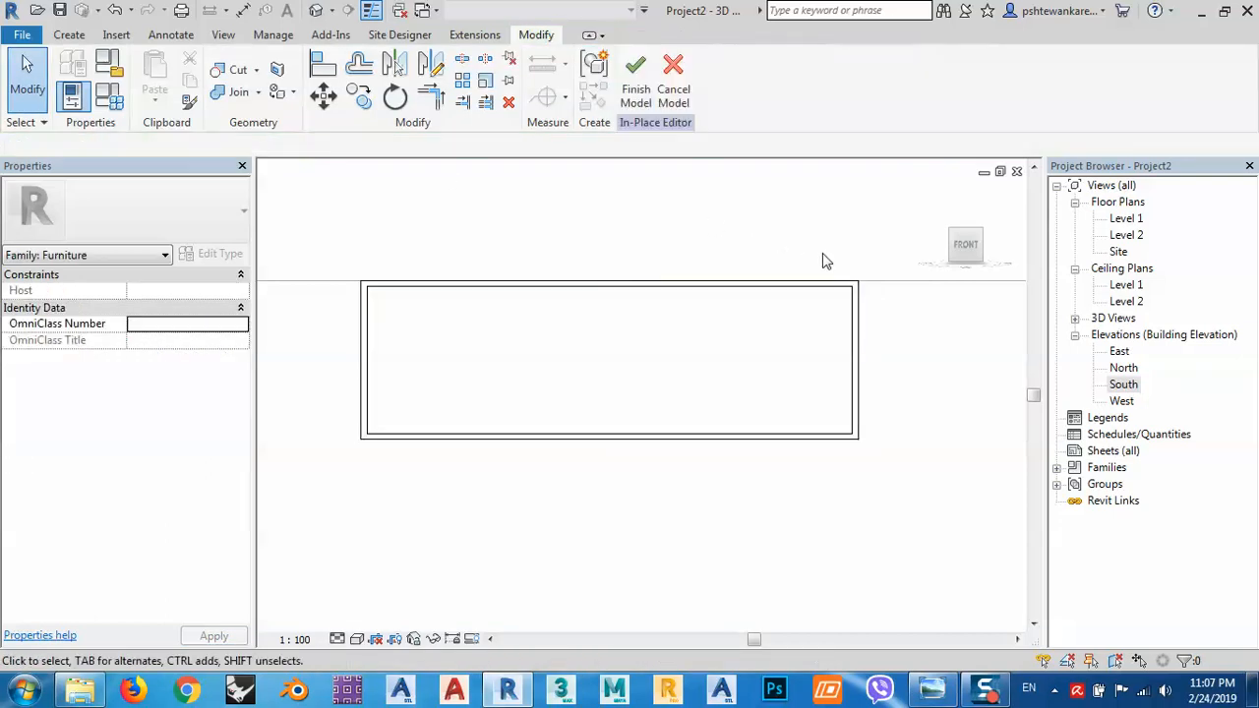
middle_click_drag(764, 363, 737, 416, "shift")
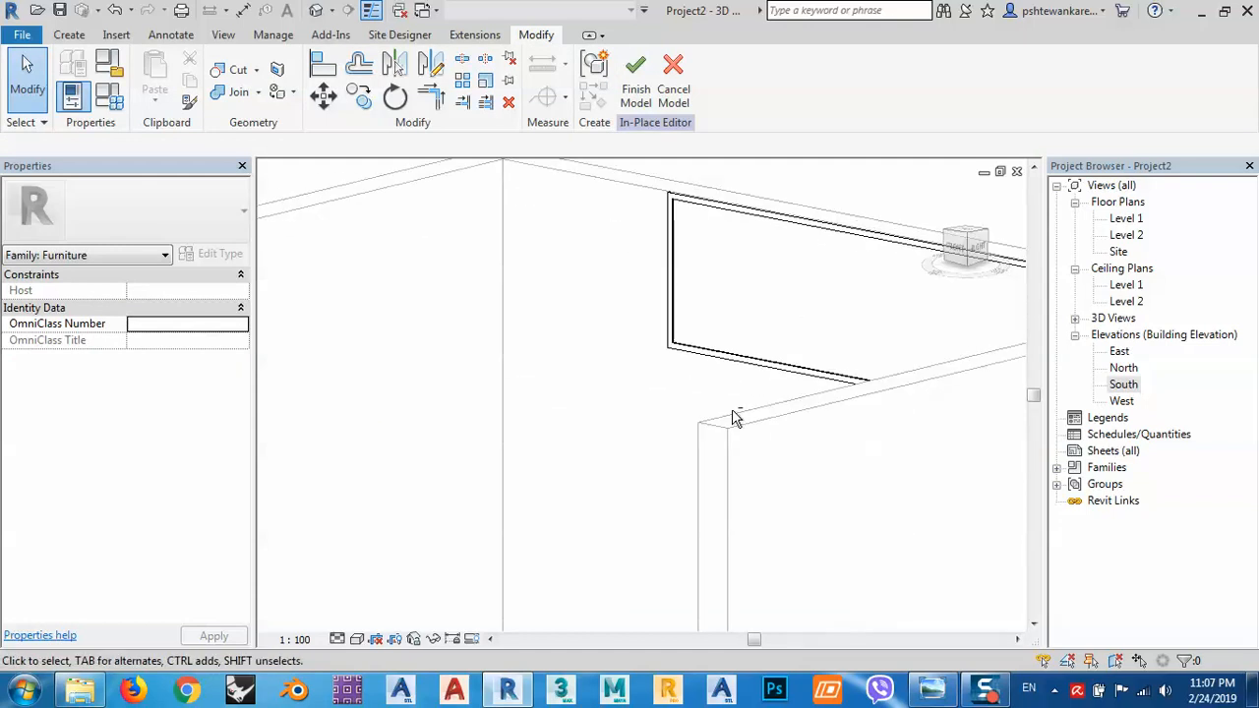
scroll(706, 340, "up", 3)
scroll(629, 352, "down", 1)
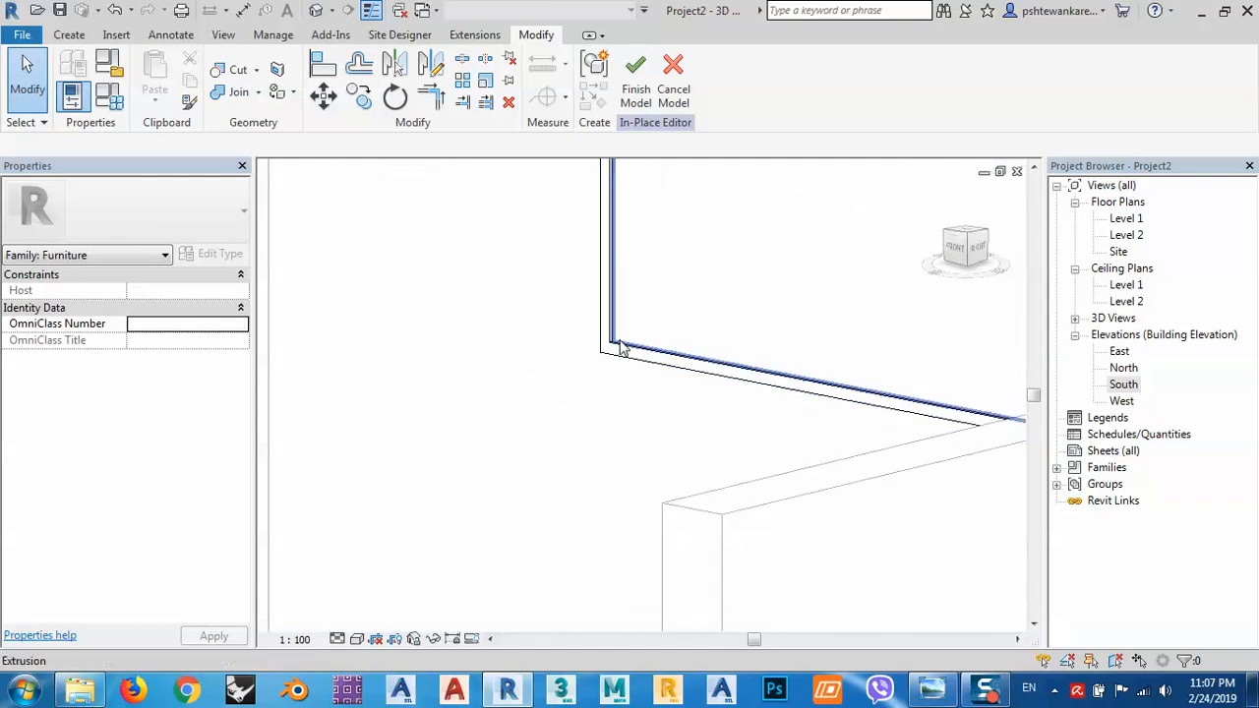
Step: Face the model from the front, check the reference picture in Windows Photo Viewer, return to Revit and start a new Extrusion
left_click(957, 261)
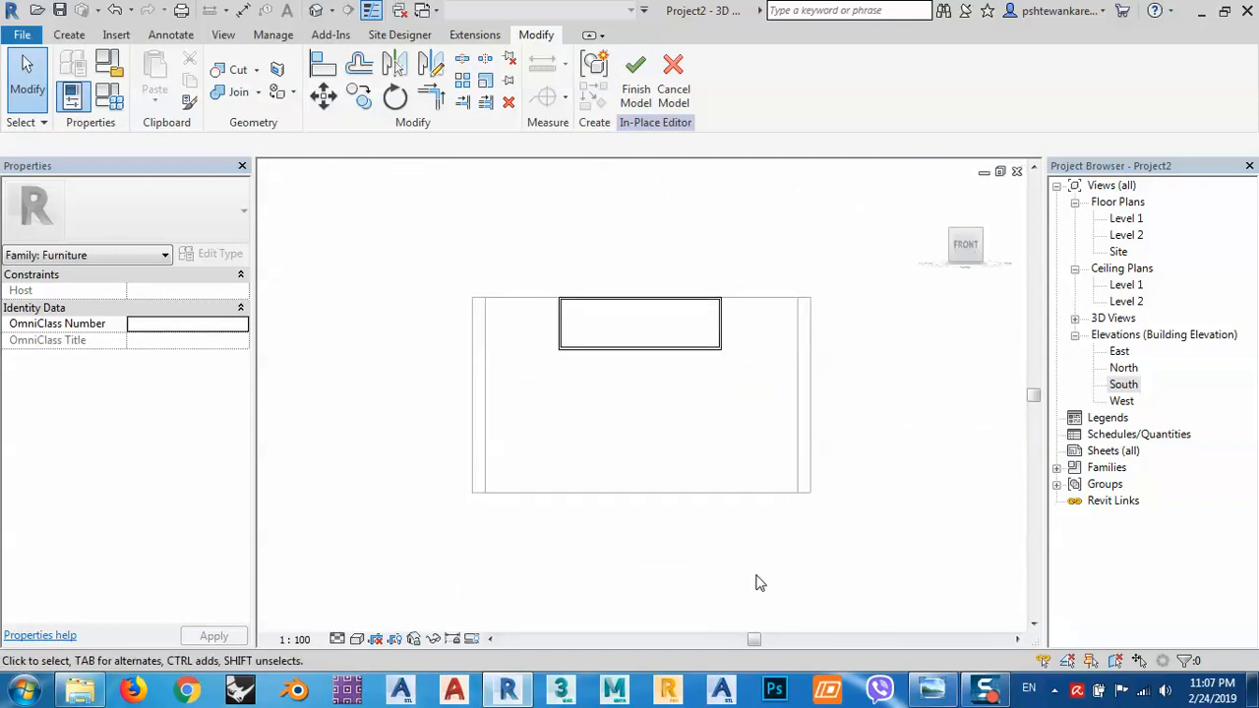
left_click(936, 693)
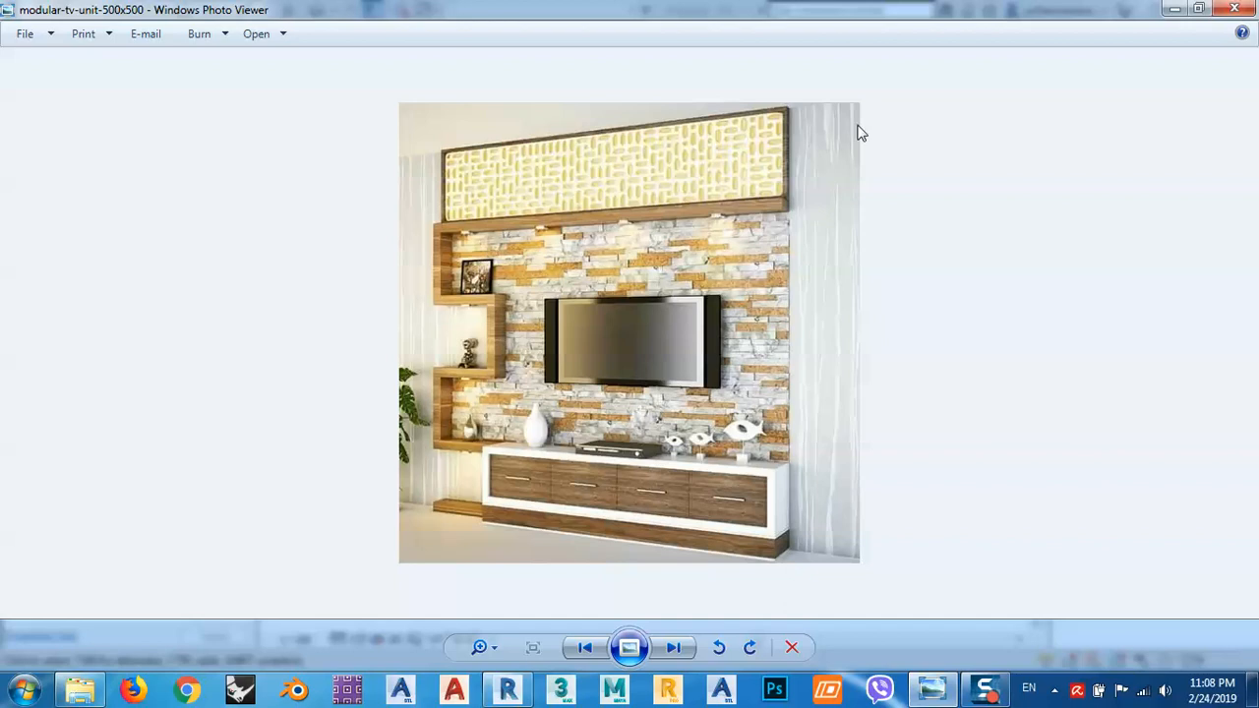
left_click(1174, 9)
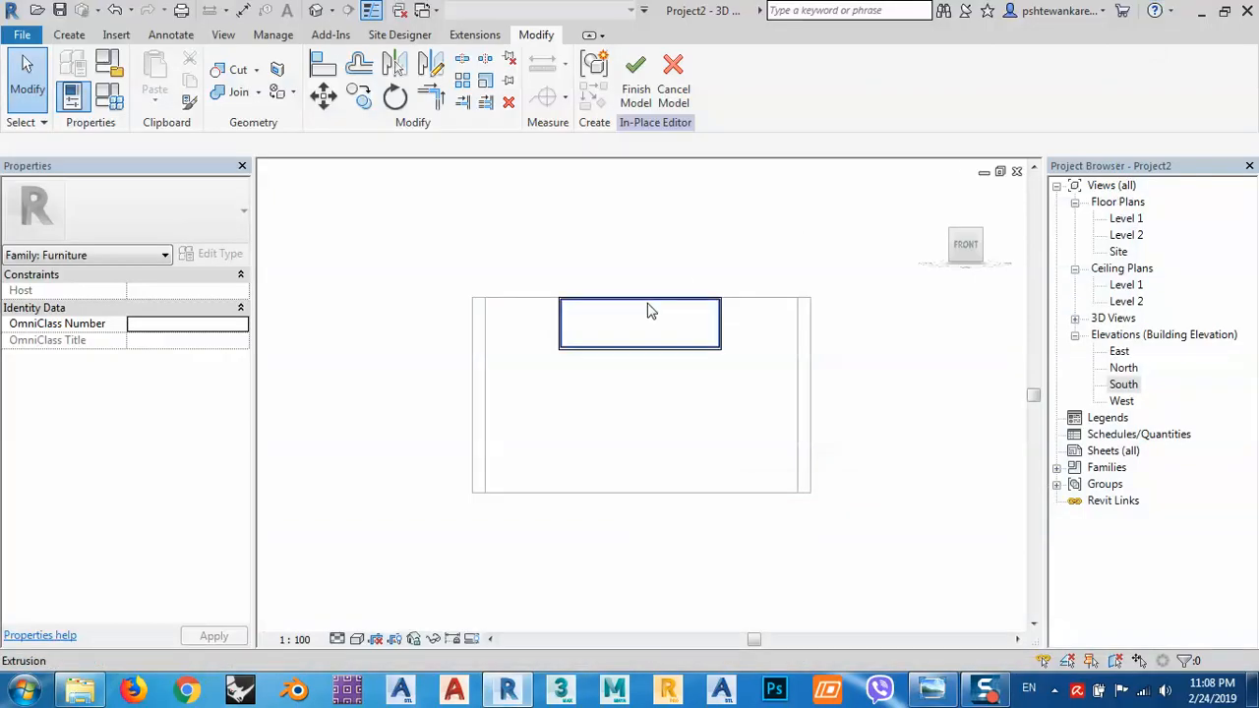
left_click(69, 35)
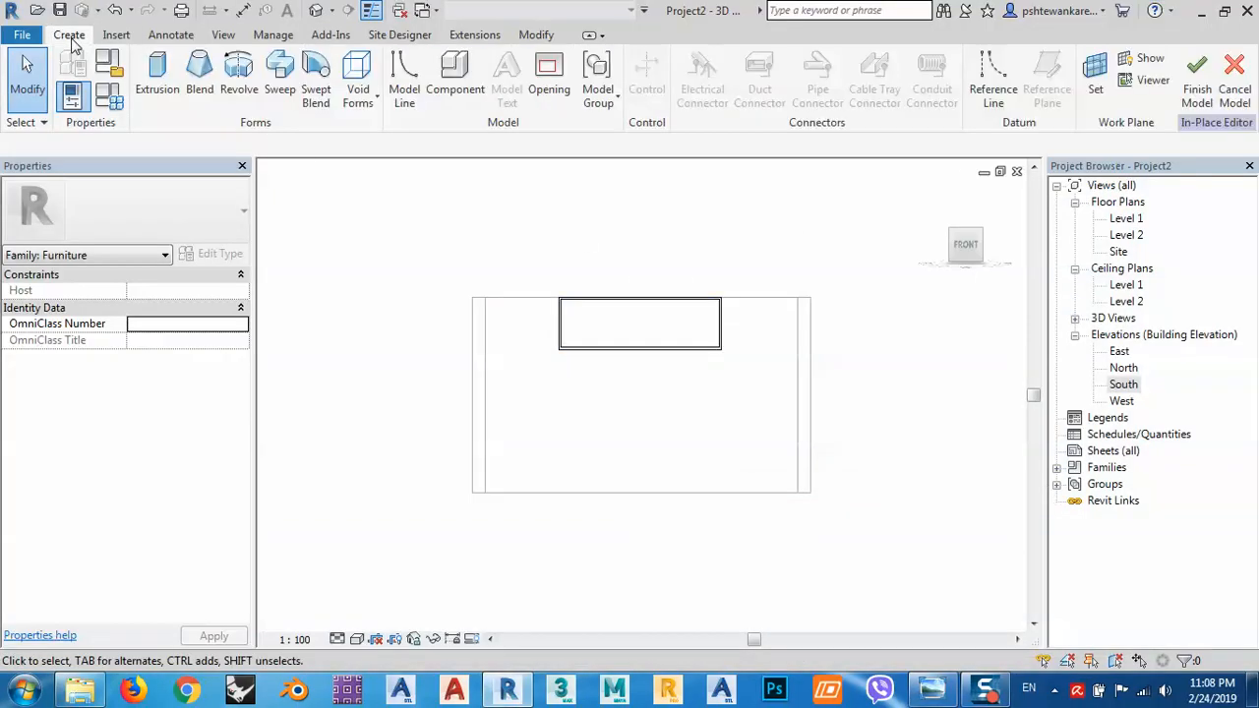
left_click(157, 77)
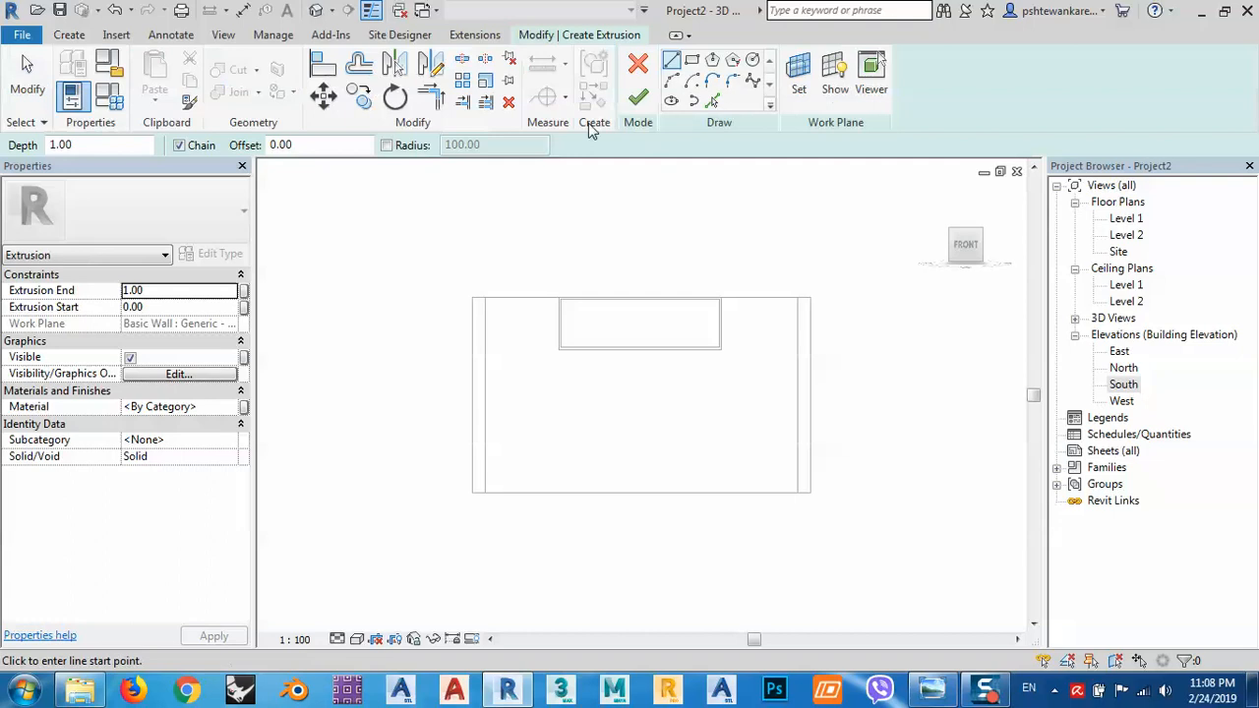
left_click(713, 101)
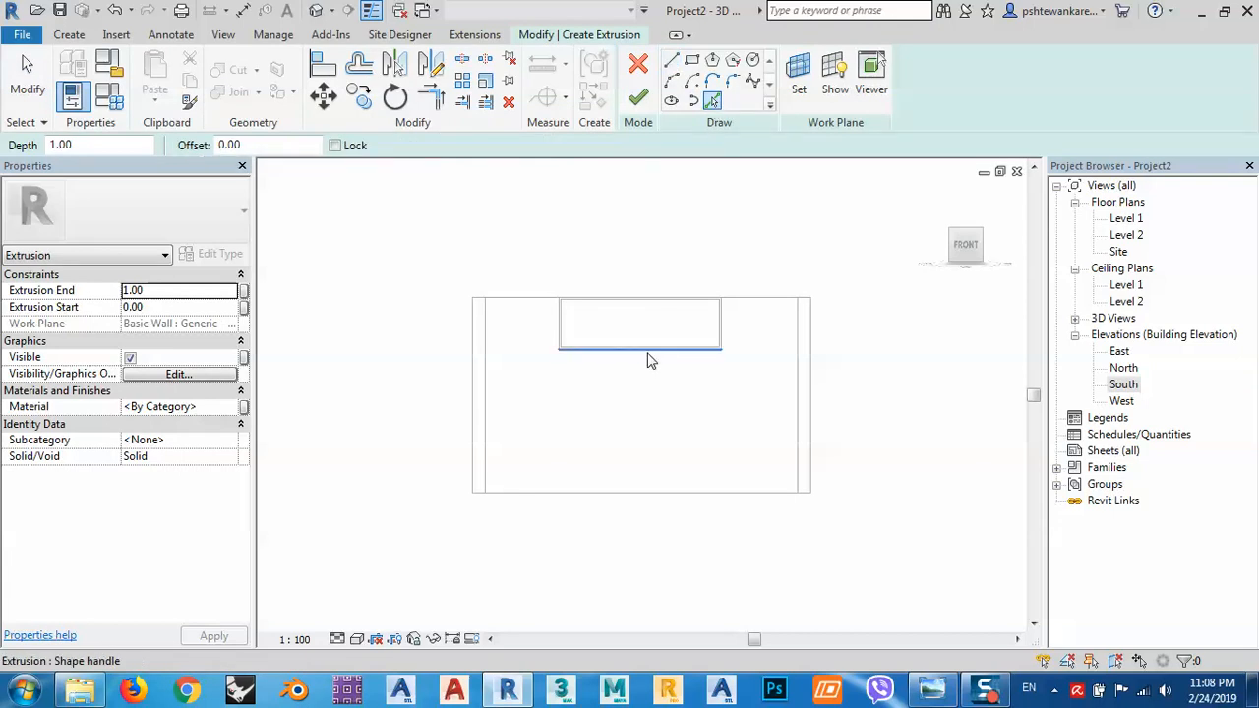
left_click(647, 361)
scroll(593, 366, "up", 3)
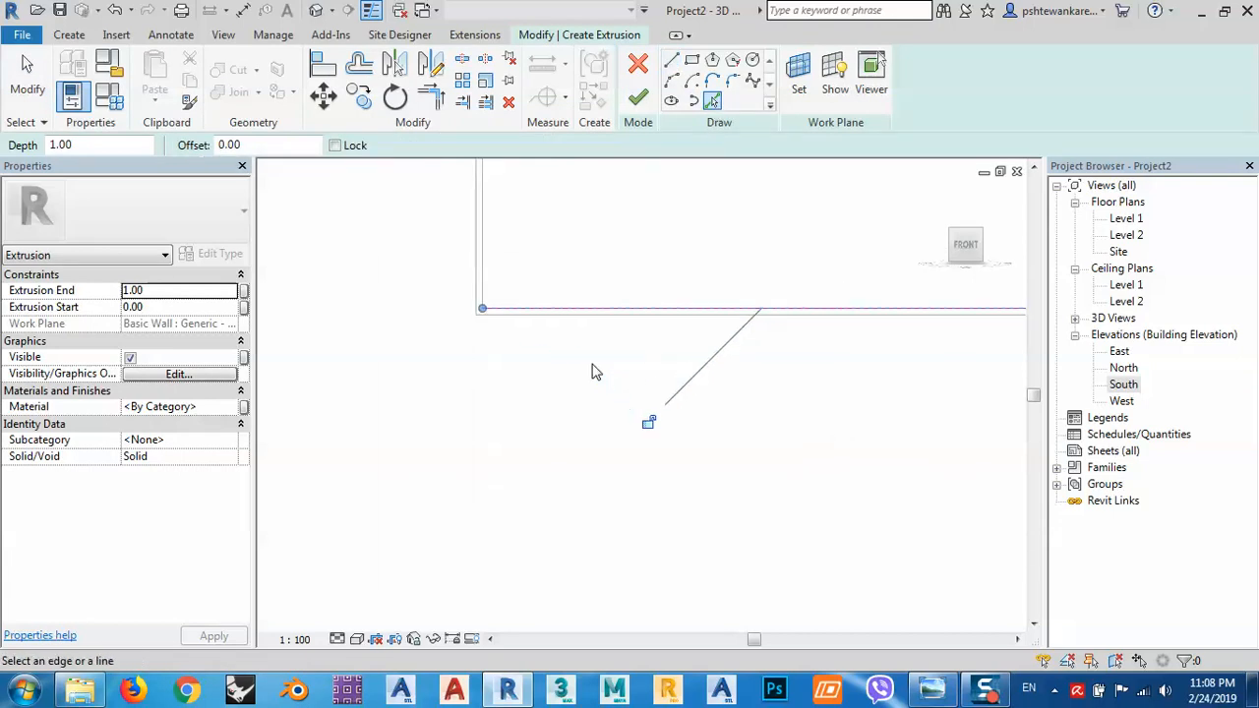
key("Delete")
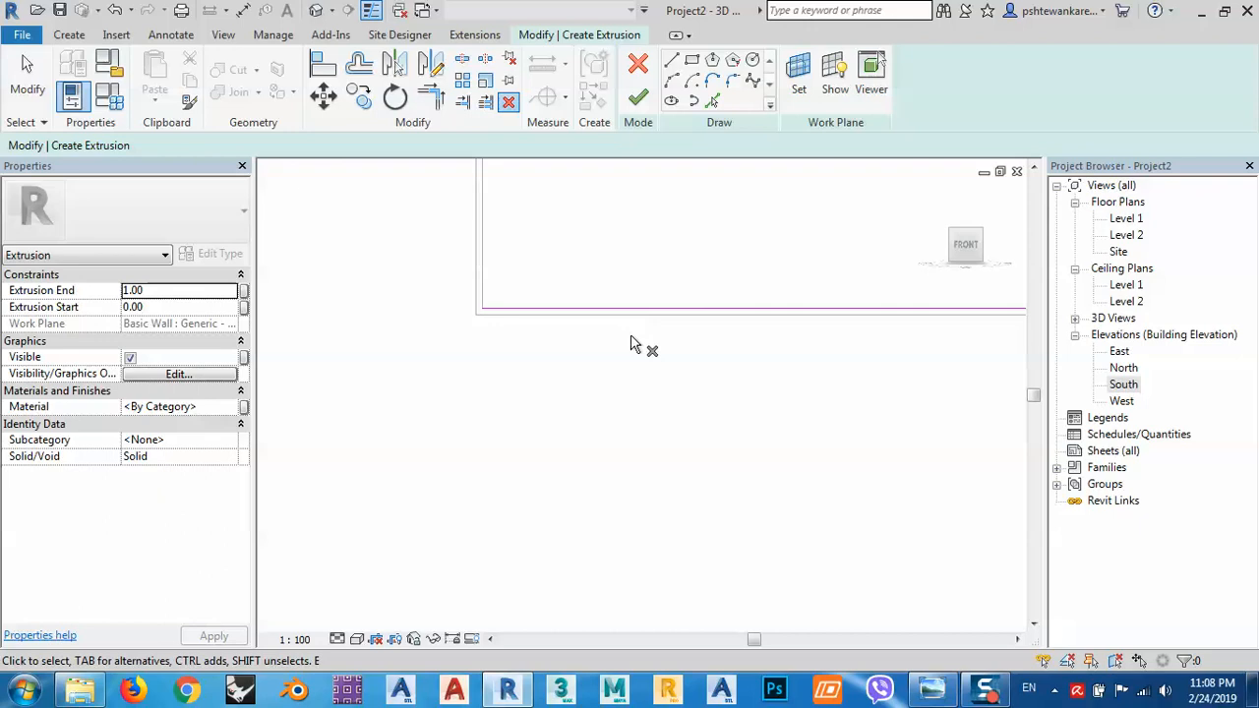
key("Escape")
left_click(652, 311)
key("Delete")
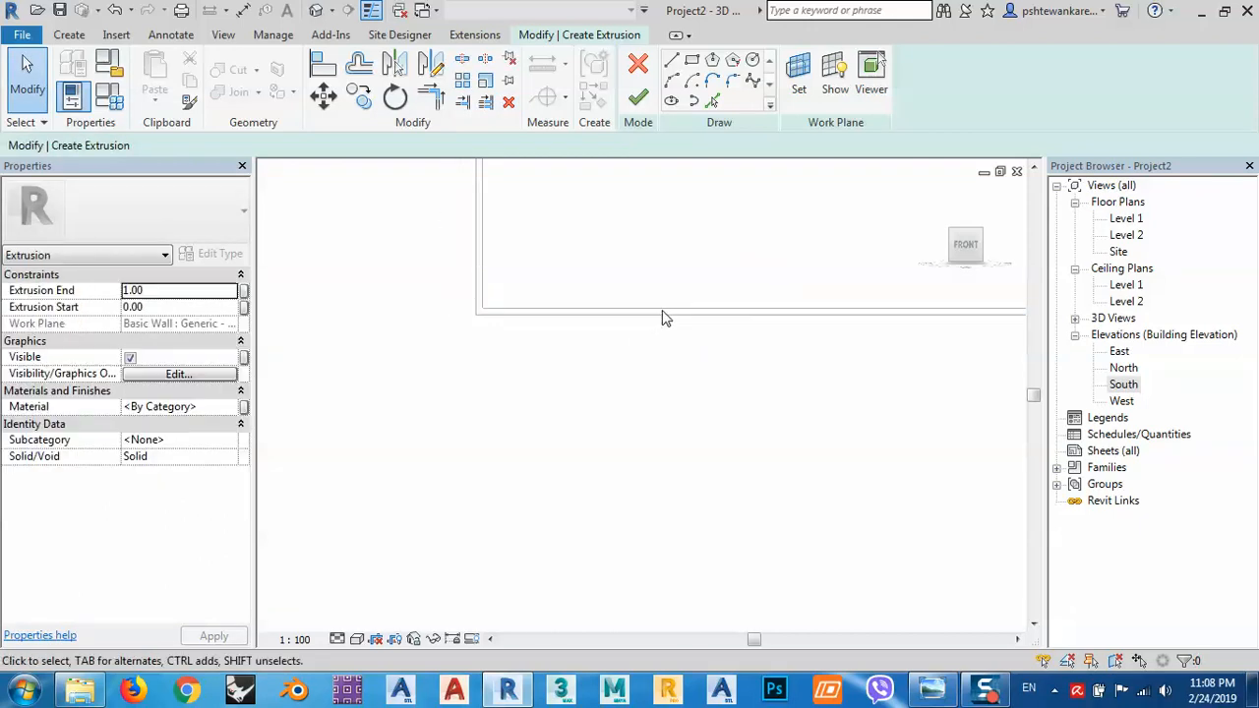
Step: Pick the upper frame's outer bottom edge as a sketch line with no offset
left_click(712, 101)
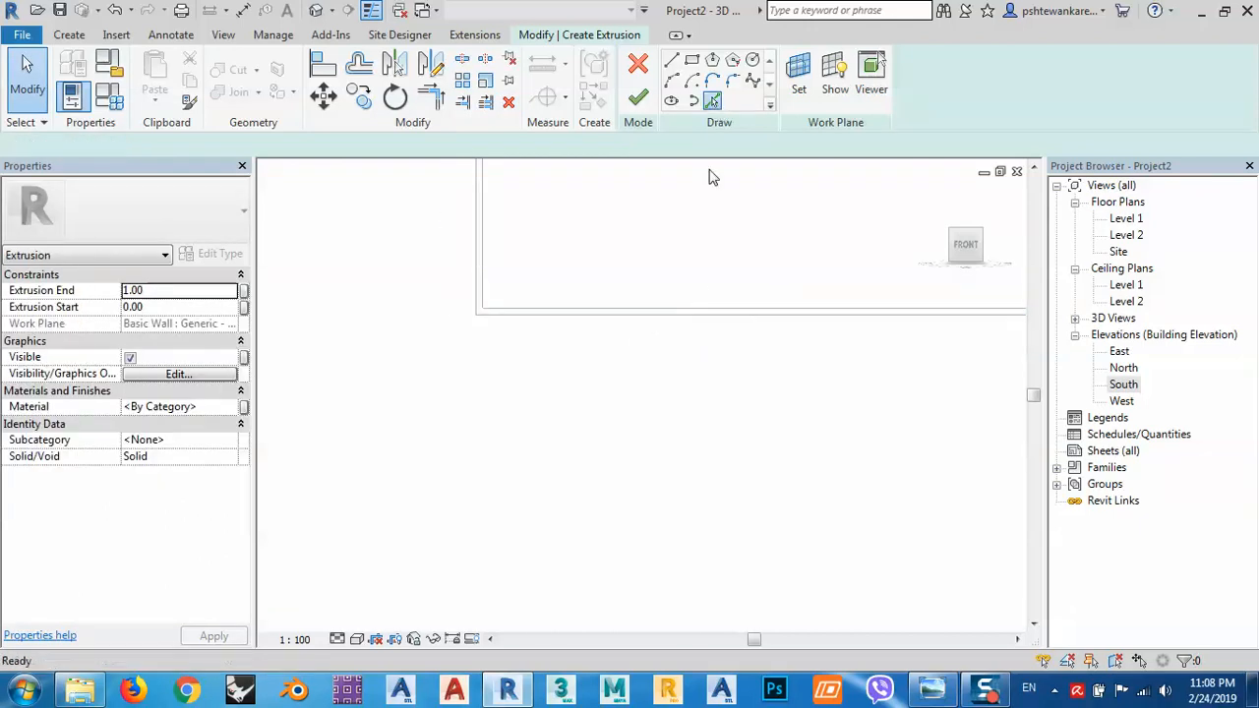
left_click(611, 316)
scroll(598, 364, "down", 3)
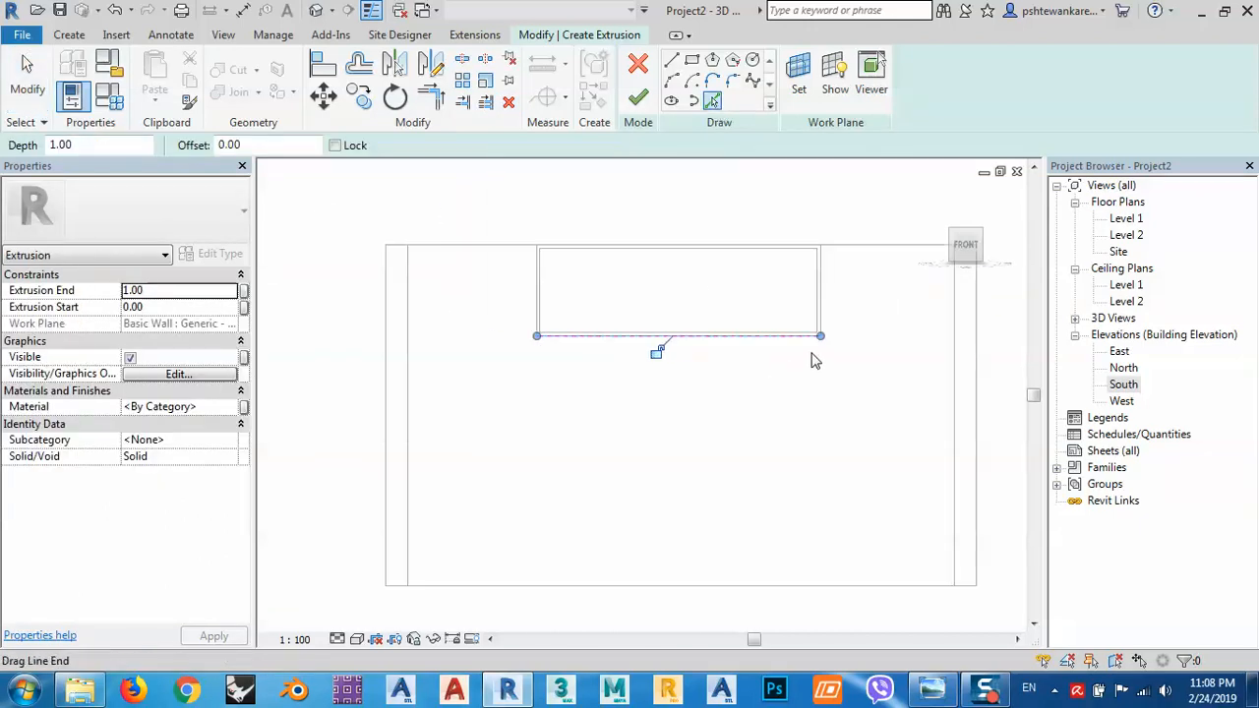
middle_click_drag(736, 402, 753, 380)
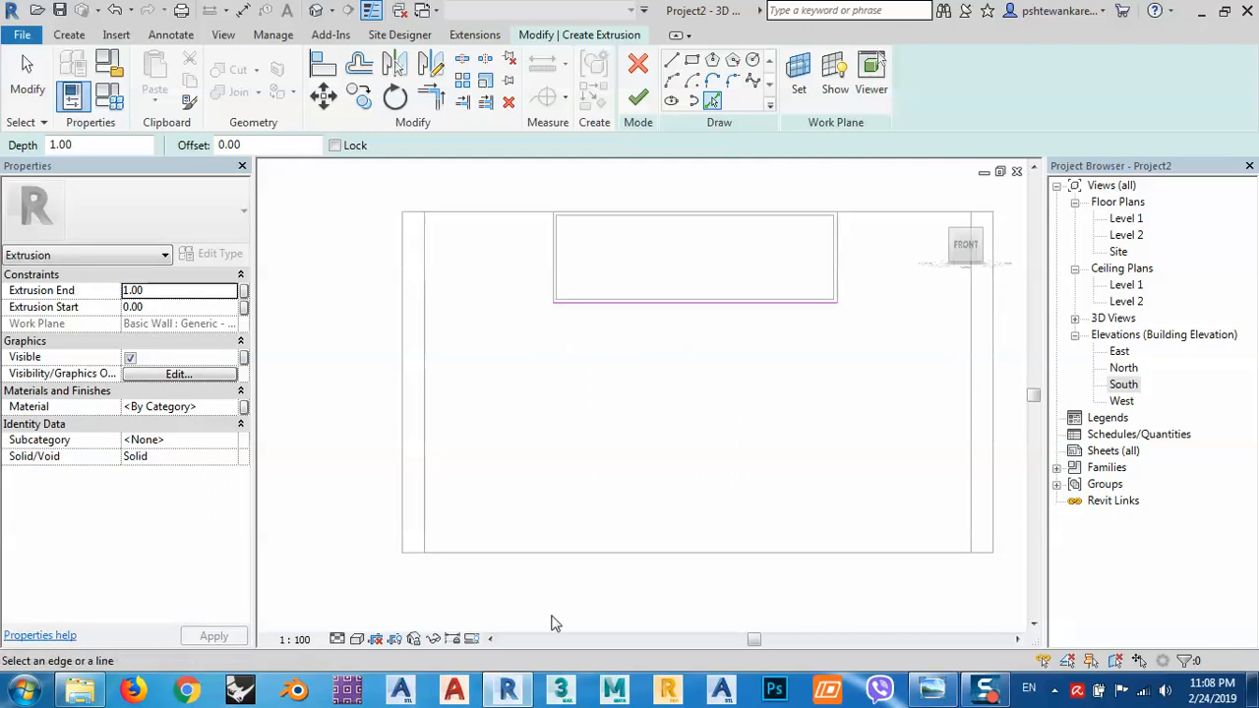
Step: Recheck the picture in Windows Photo Viewer, return to Revit and place an aligned dimension from the picked line down to the wall's bottom edge
left_click(931, 688)
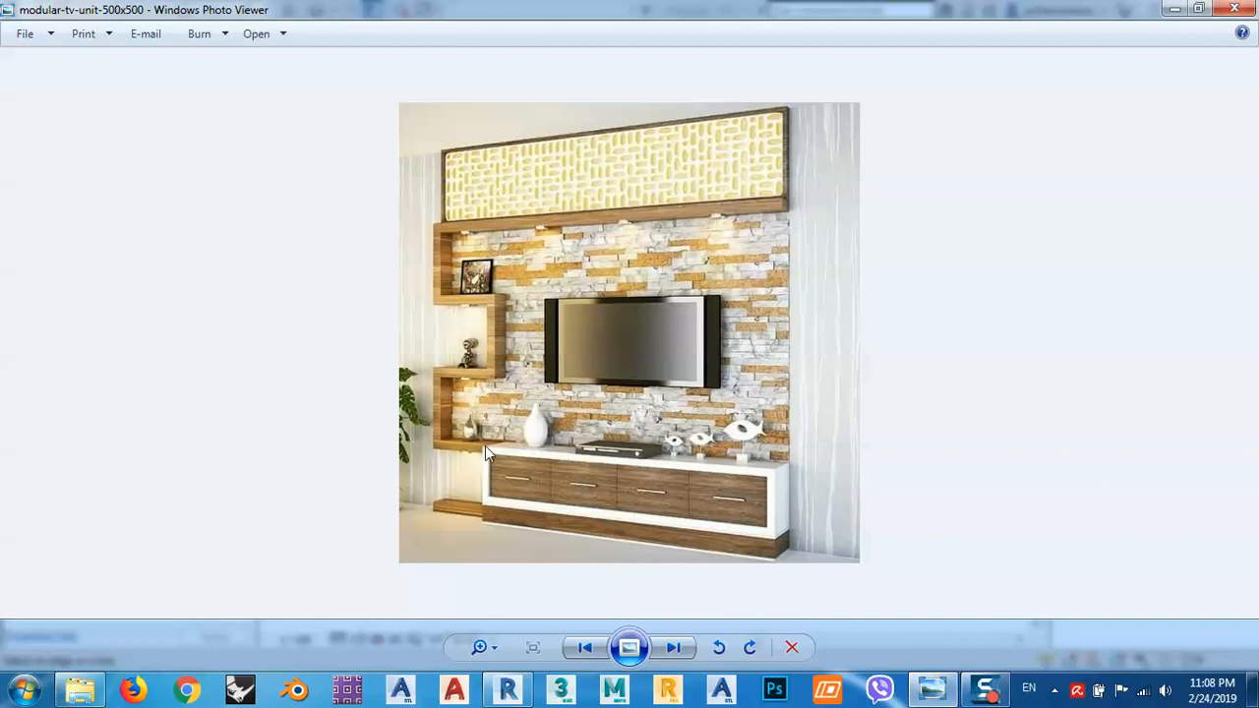
left_click(1233, 9)
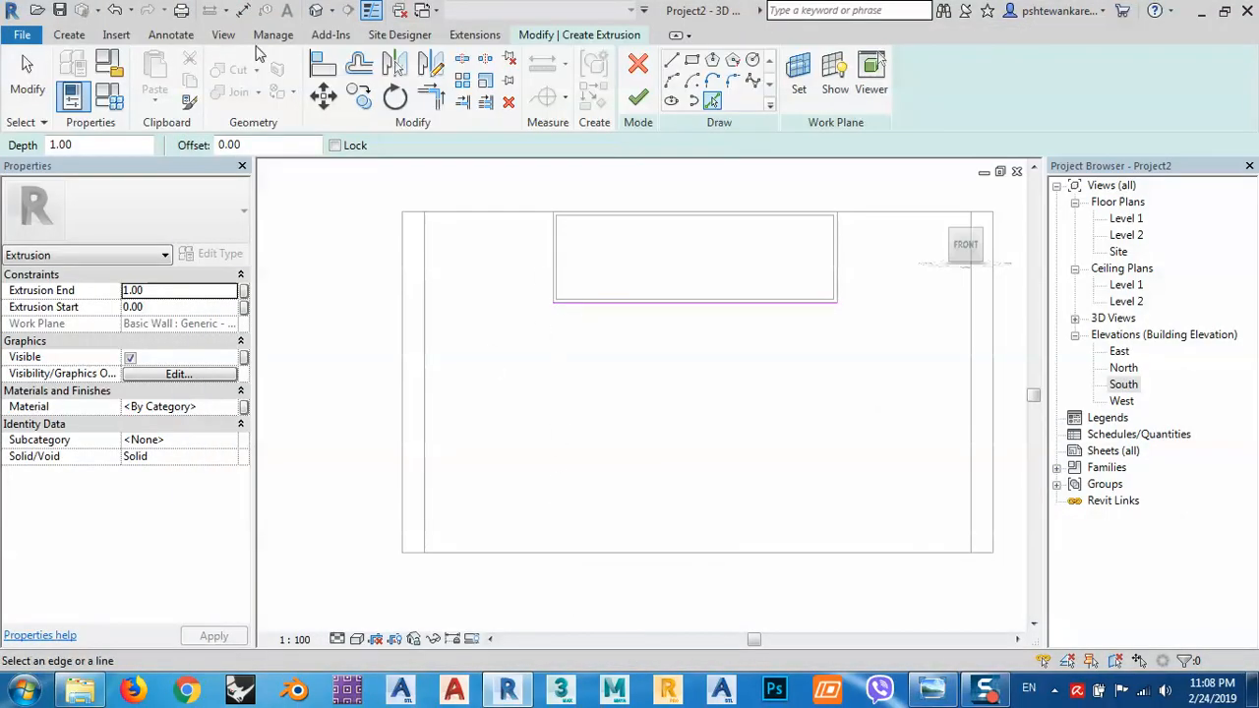
left_click(170, 35)
left_click(77, 69)
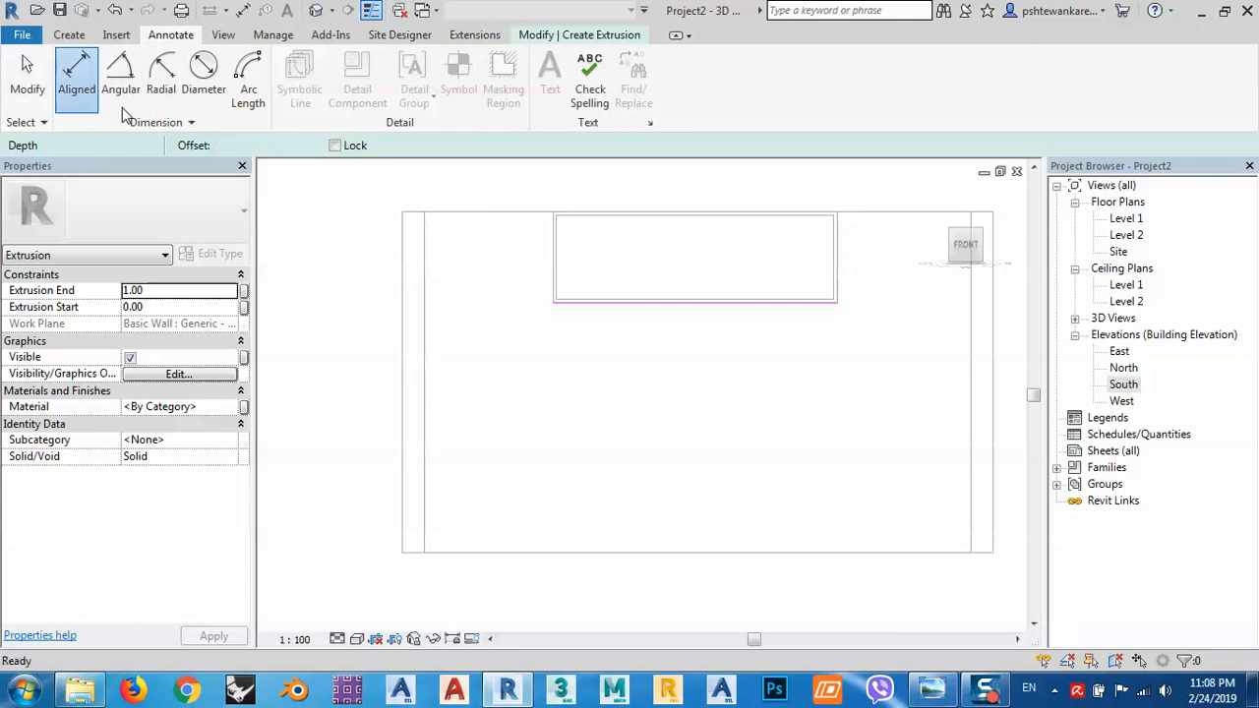
left_click(574, 302)
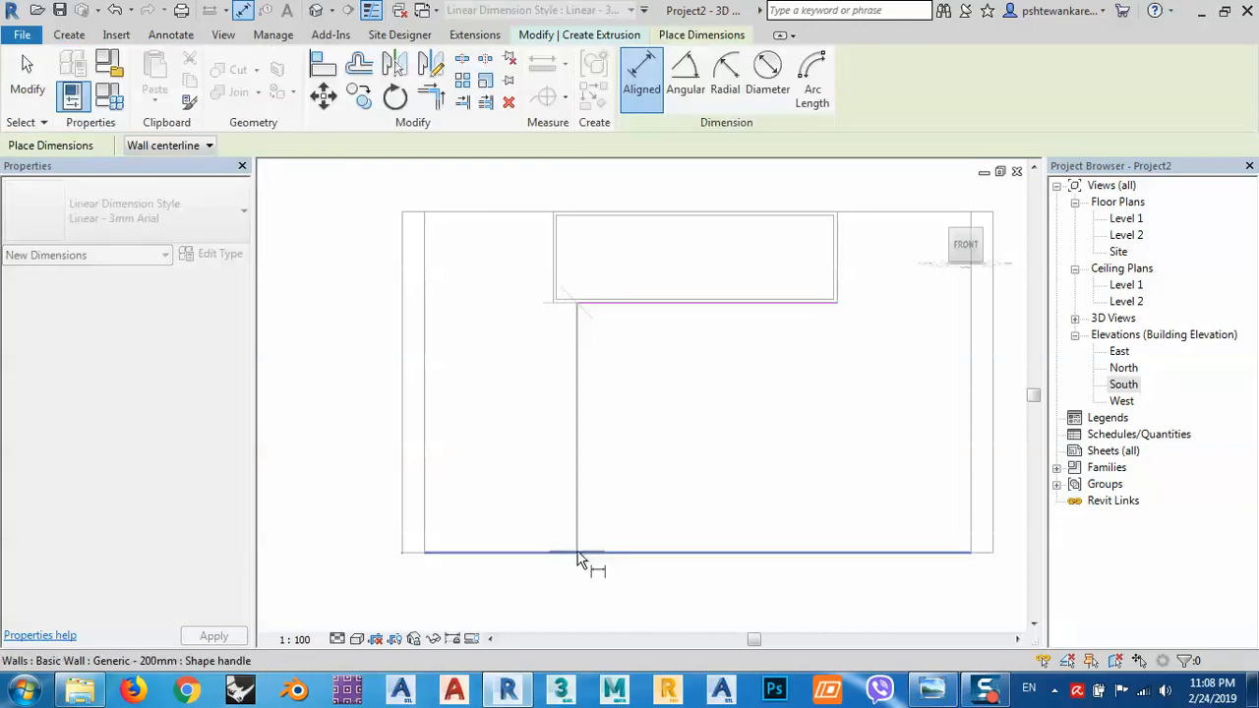
left_click(576, 554)
left_click(547, 498)
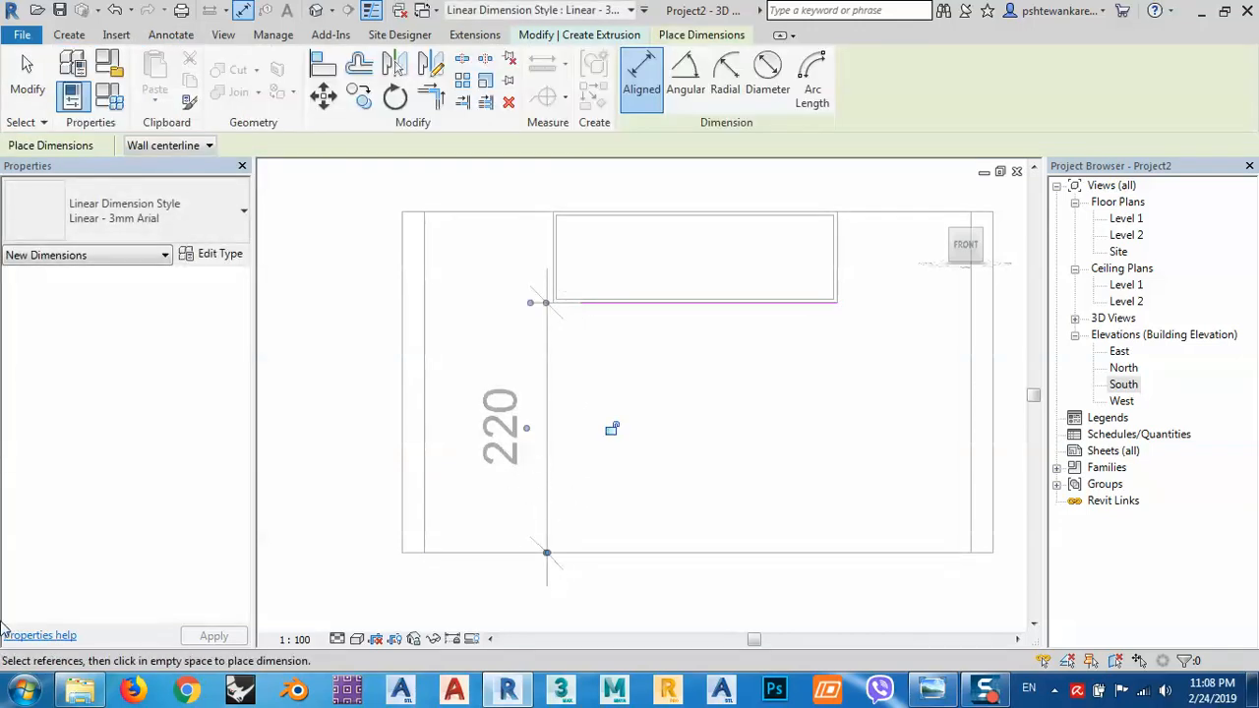
Step: Open Windows Calculator, divide 220 by 4, close it and end the dimension command in Revit
left_click(16, 692)
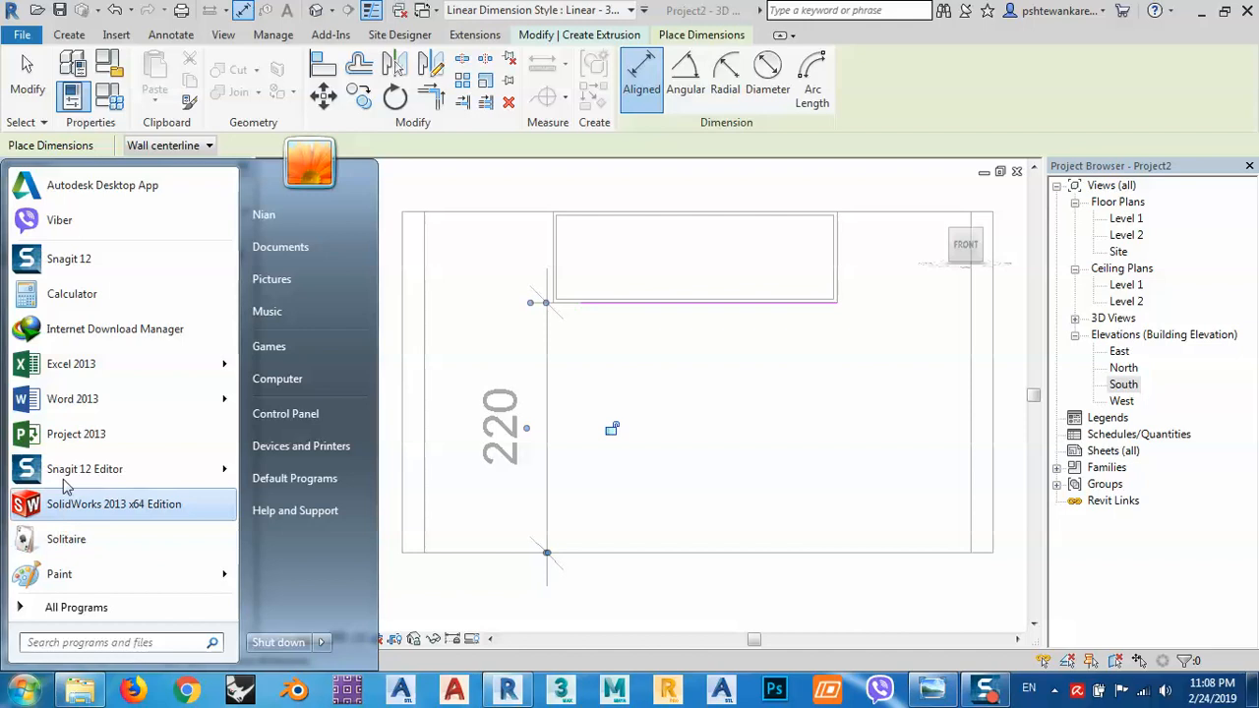
left_click(72, 294)
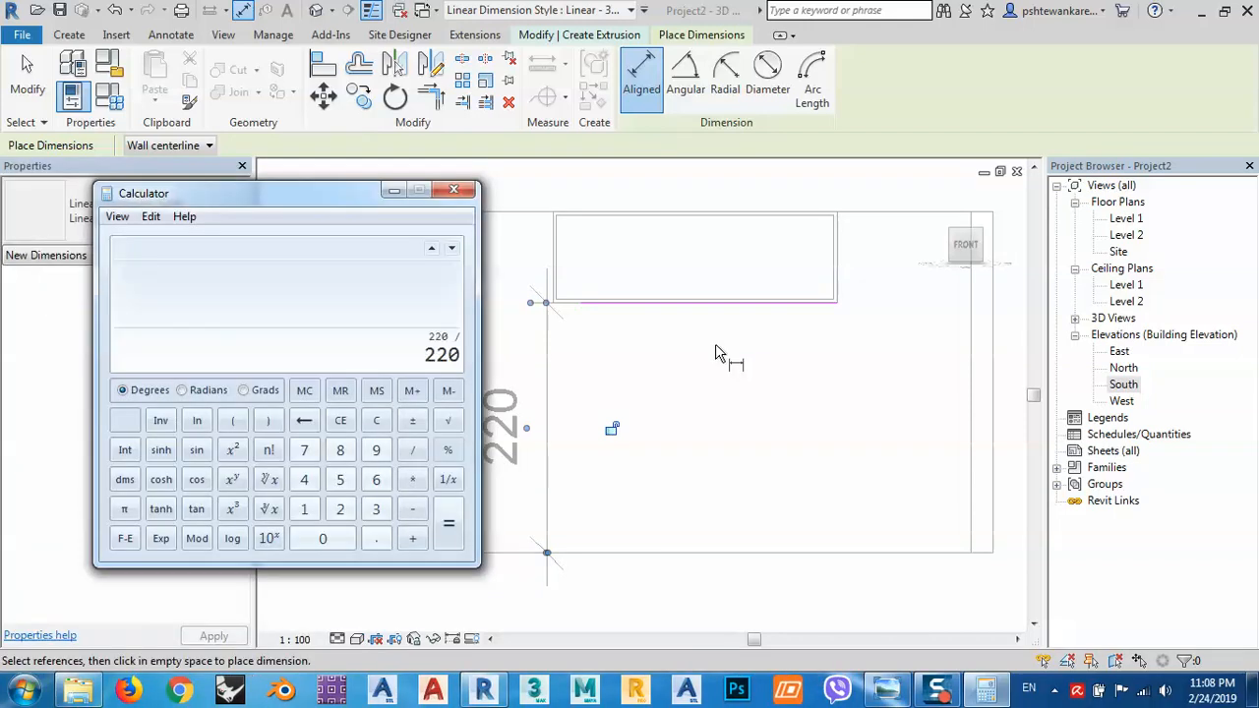
type("4")
key("Return")
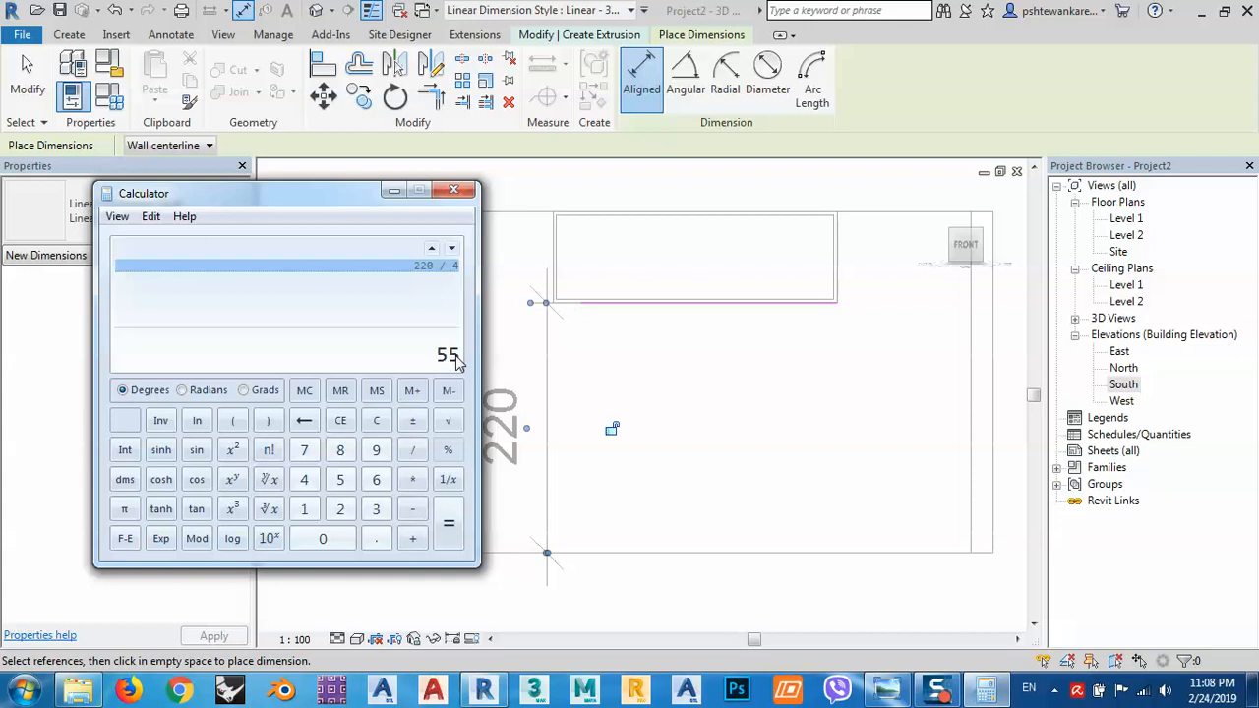
left_click(458, 193)
right_click(505, 327)
left_click(553, 339)
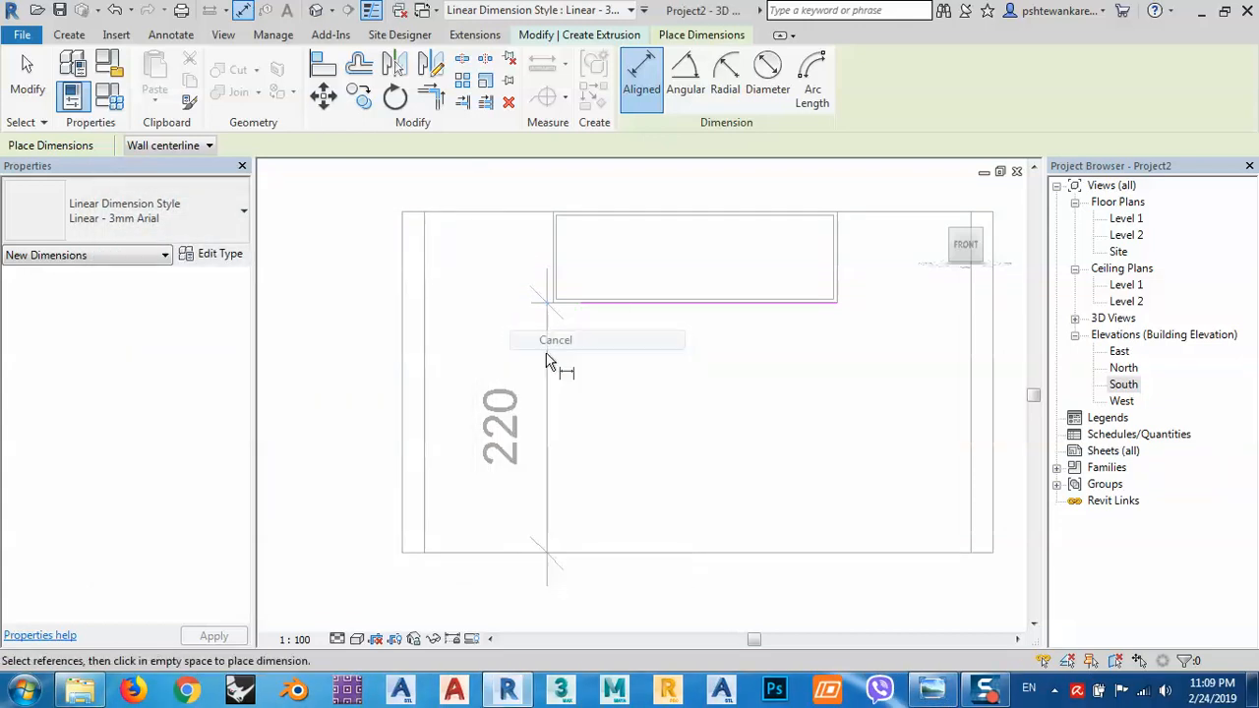
right_click(518, 341)
left_click(564, 352)
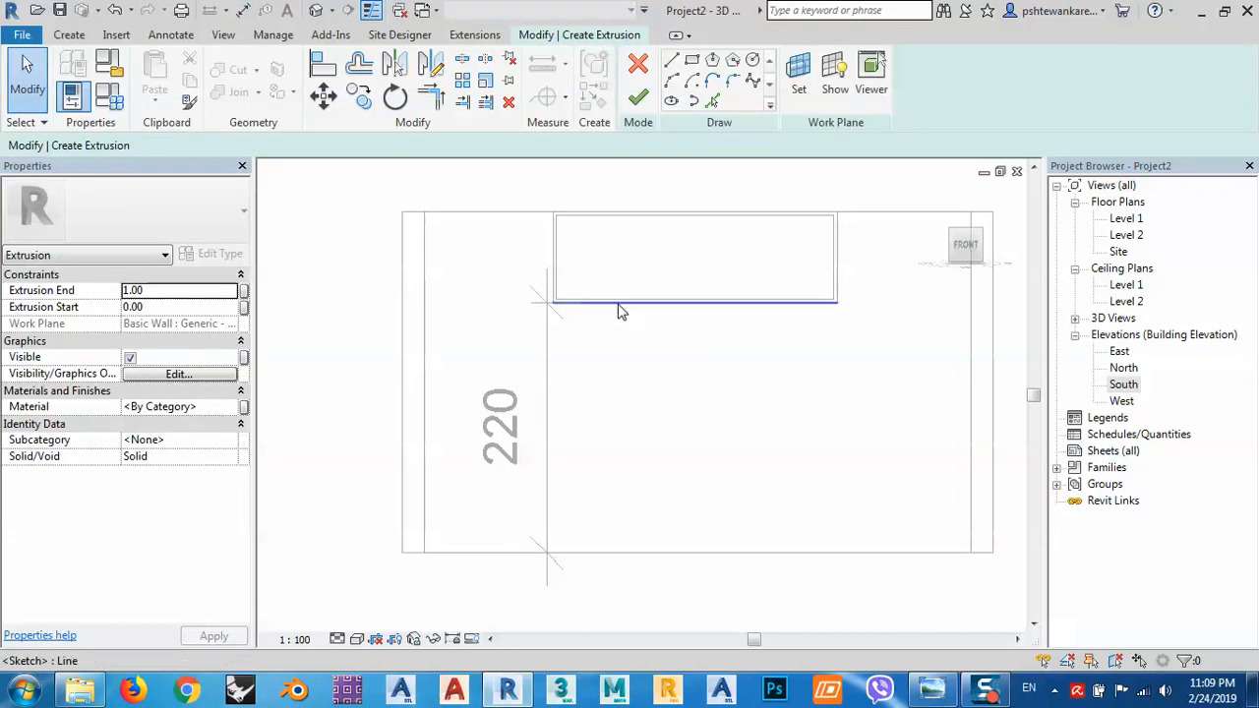
Step: Add three horizontal sketch lines below the frame's bottom edge, each picked with a 55 cm offset from the line above
left_click(712, 101)
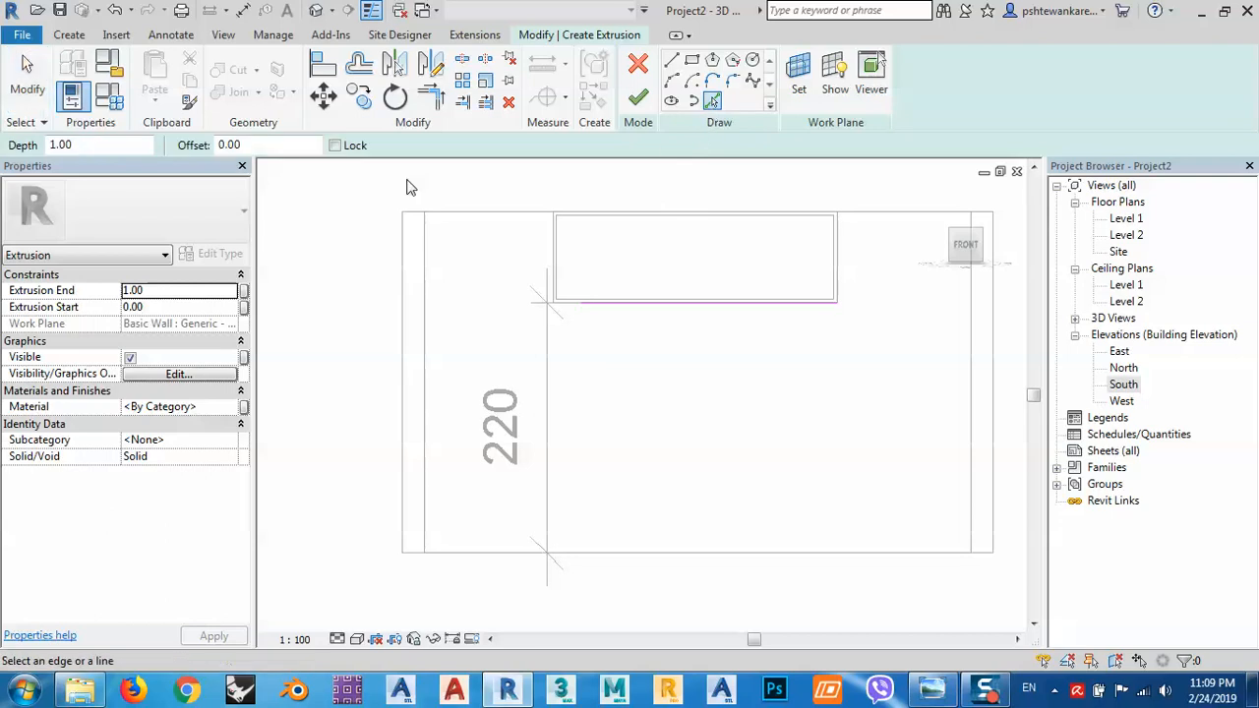
left_click(189, 148)
left_click(635, 312)
left_click(623, 373)
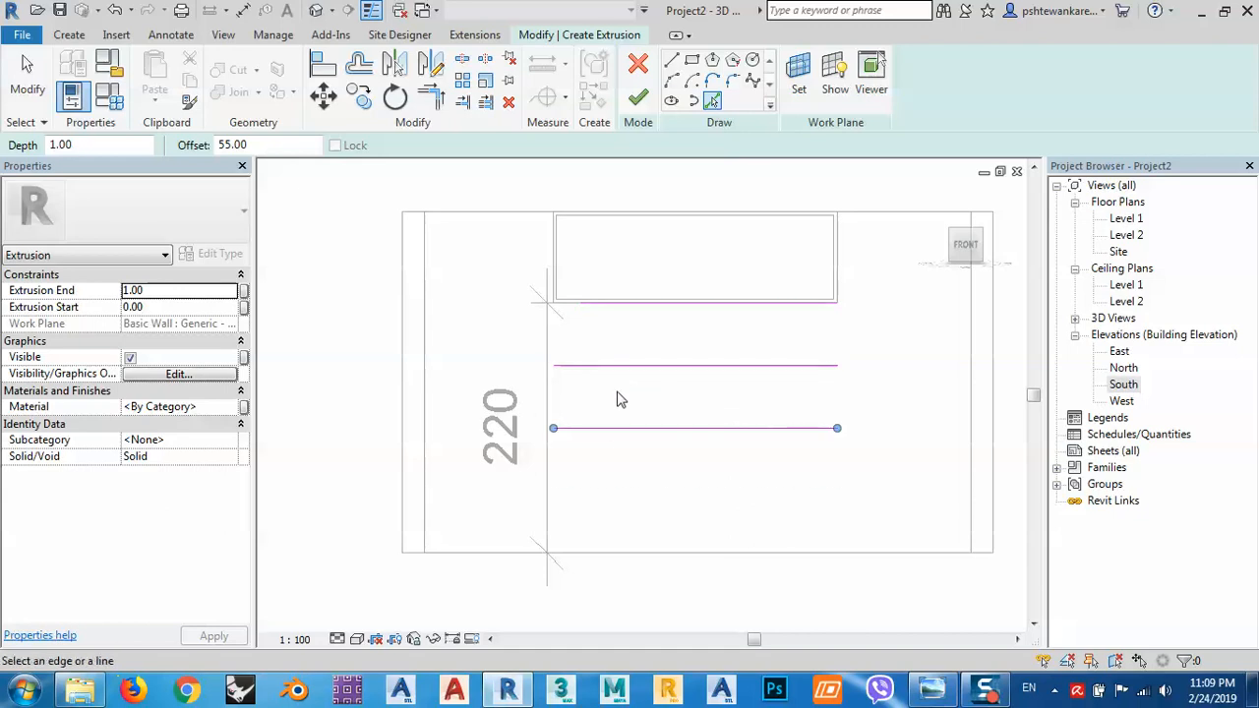
left_click(616, 435)
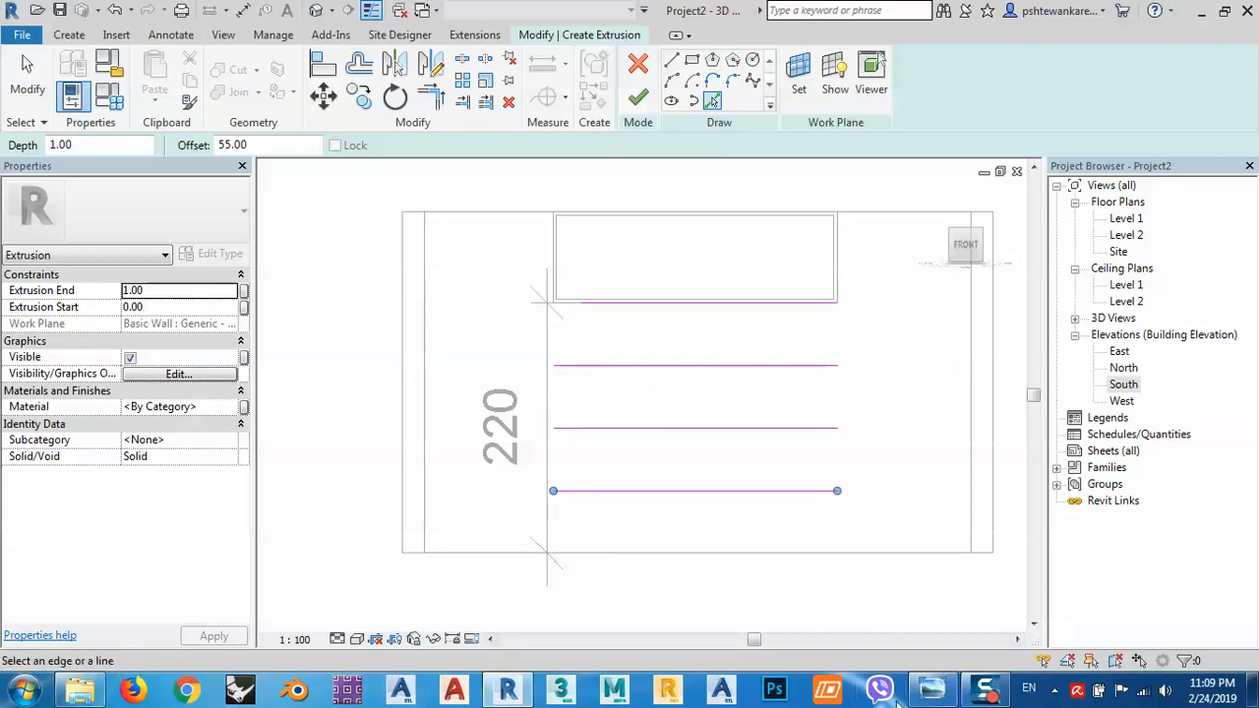
Step: Recheck the picture in Windows Photo Viewer, return to Revit and draw a vertical line offset 55 cm inward from the horizontal lines' left ends
mouse_move(941, 696)
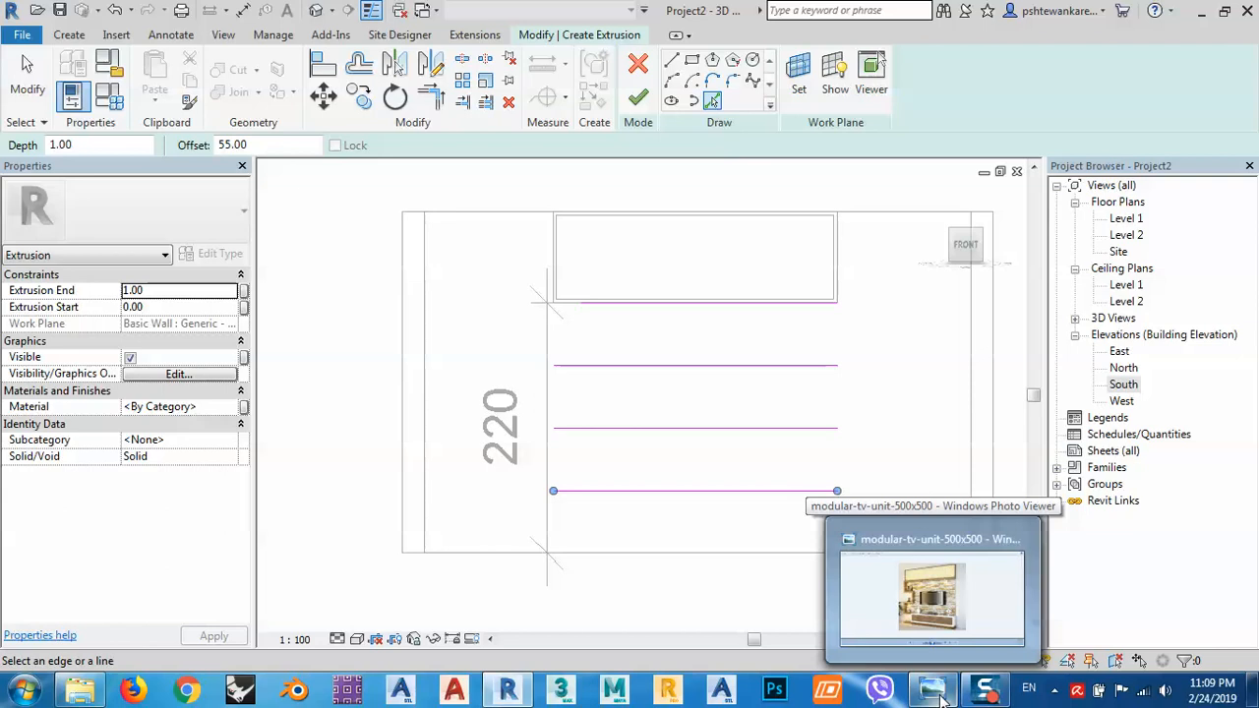
left_click(939, 694)
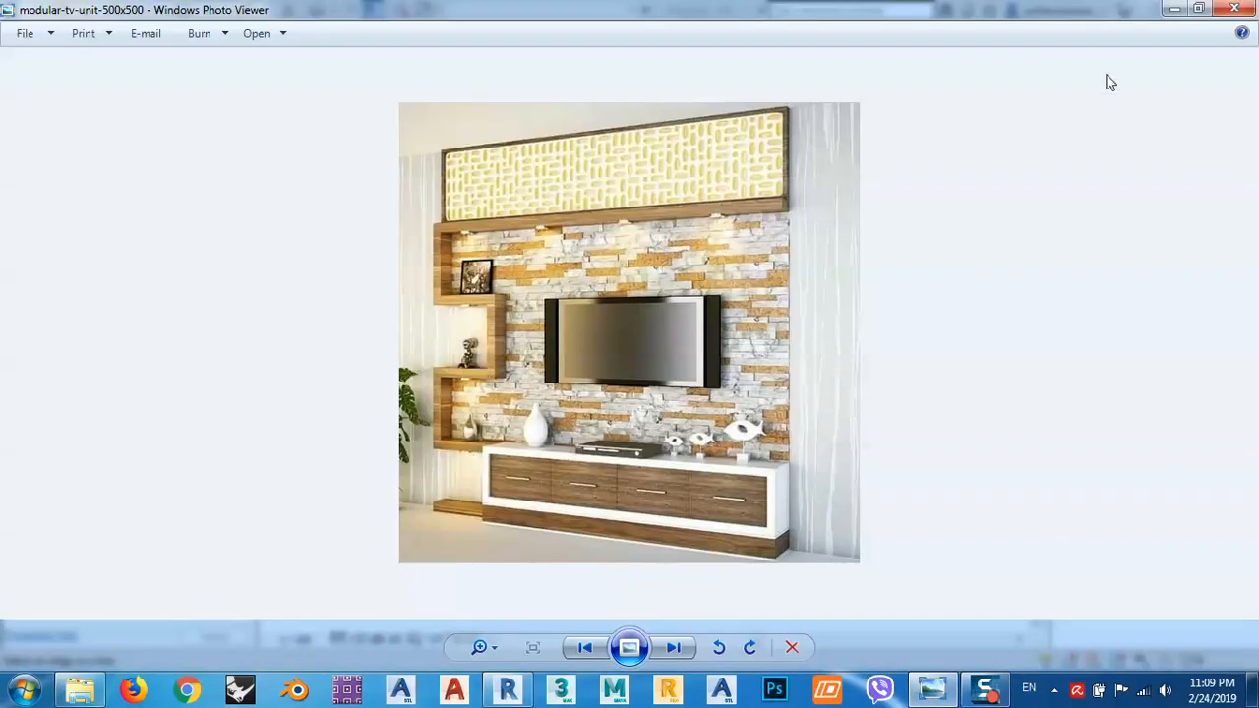
left_click(1173, 12)
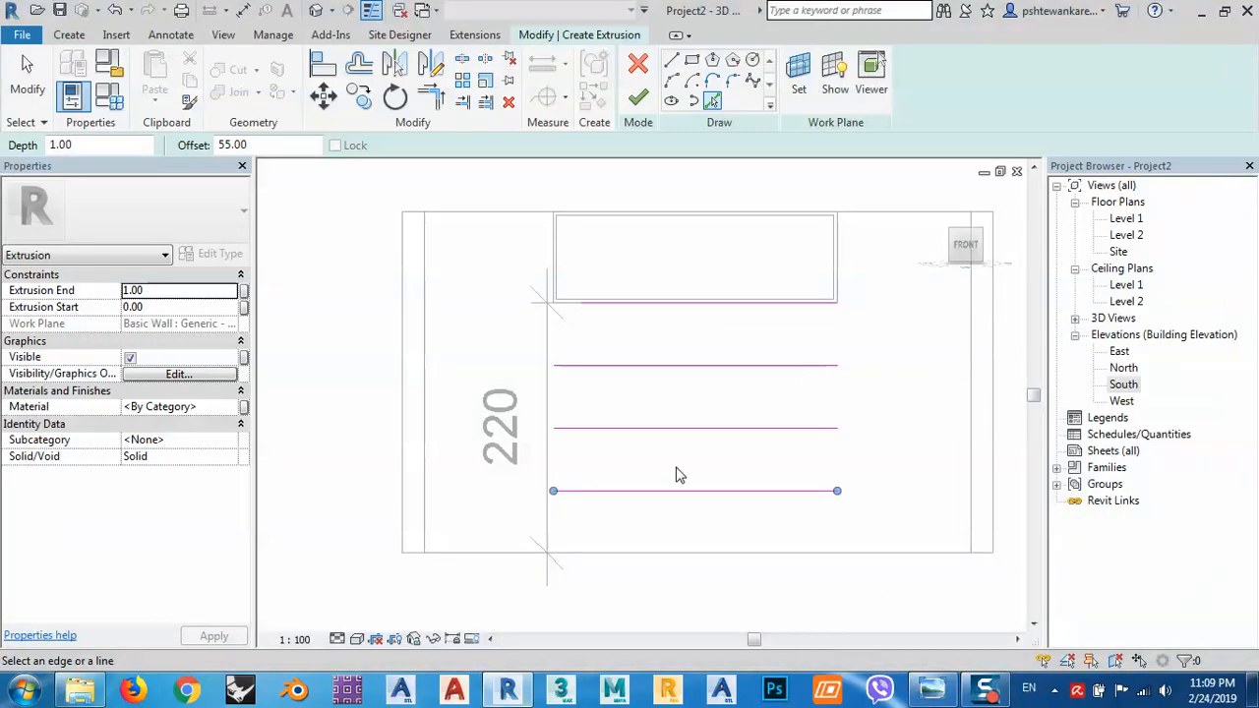
left_click(670, 60)
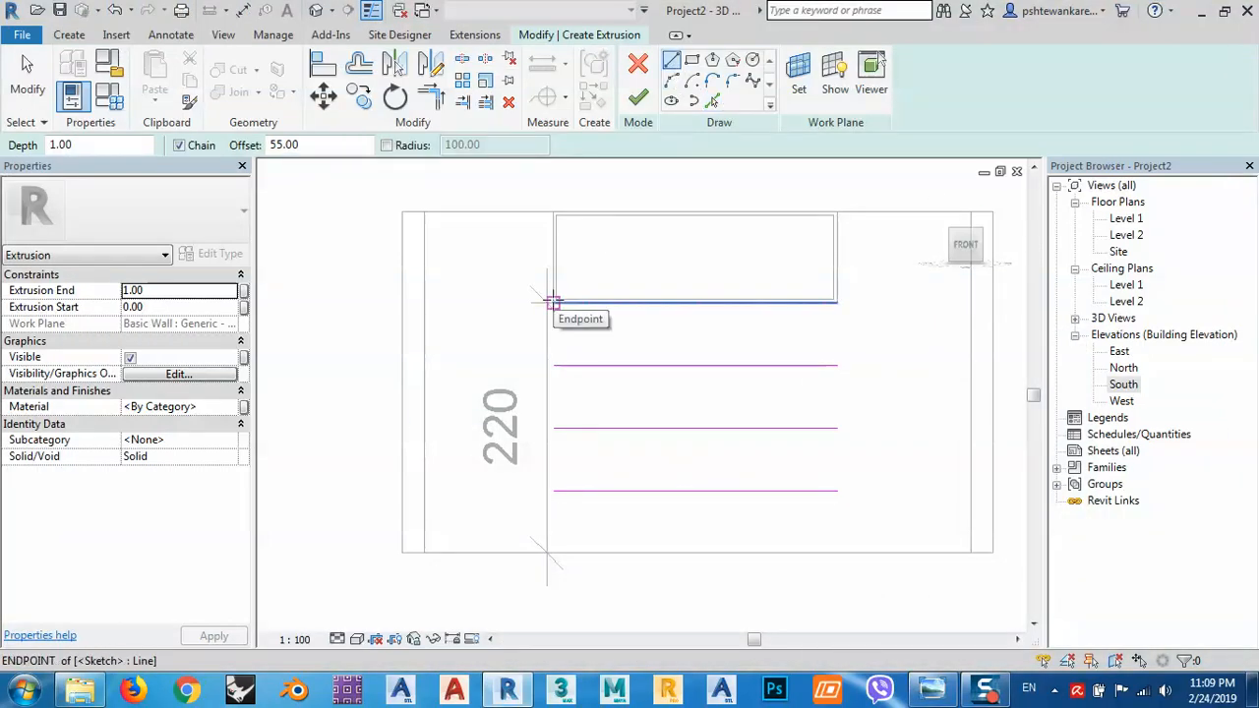
left_click(553, 302)
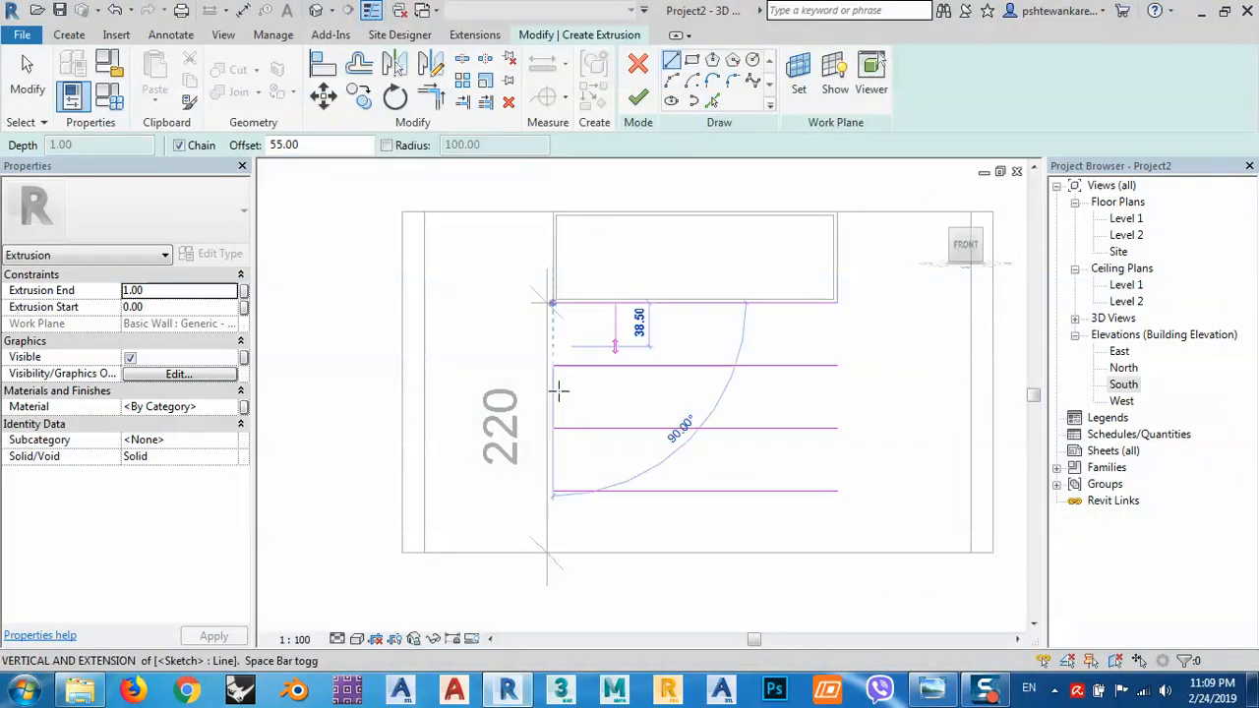
left_click(552, 489)
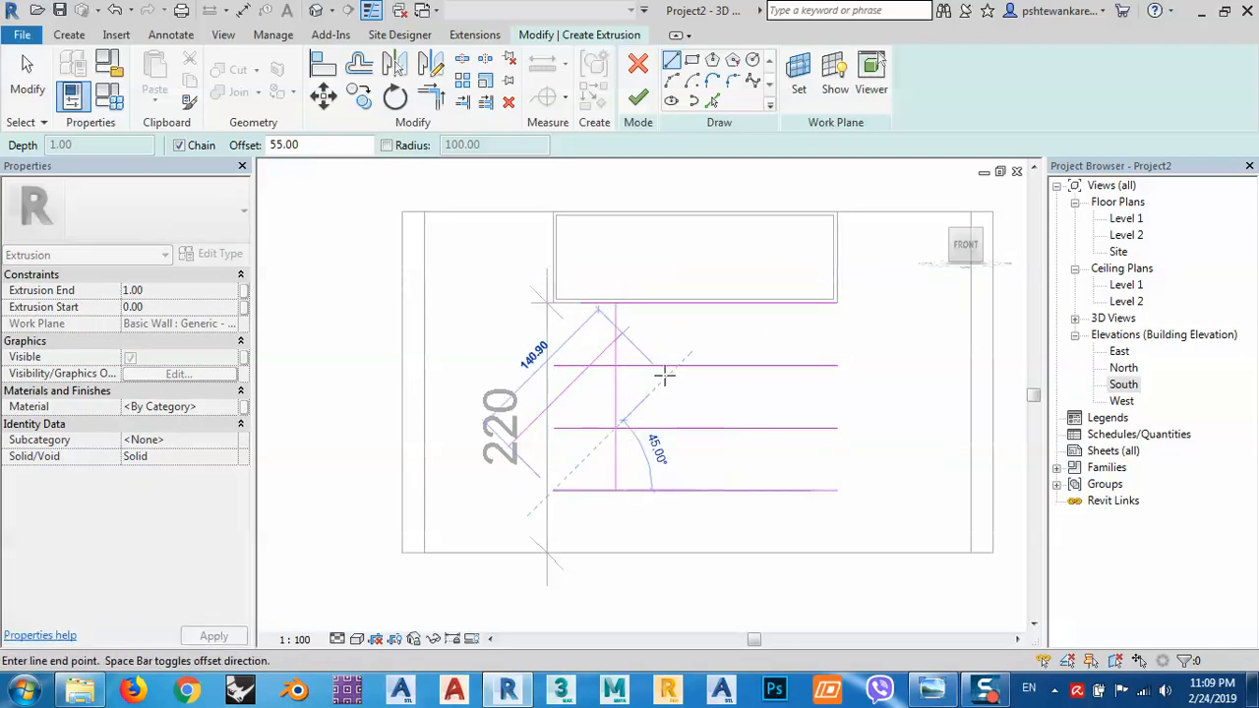
key("Escape")
key("Escape")
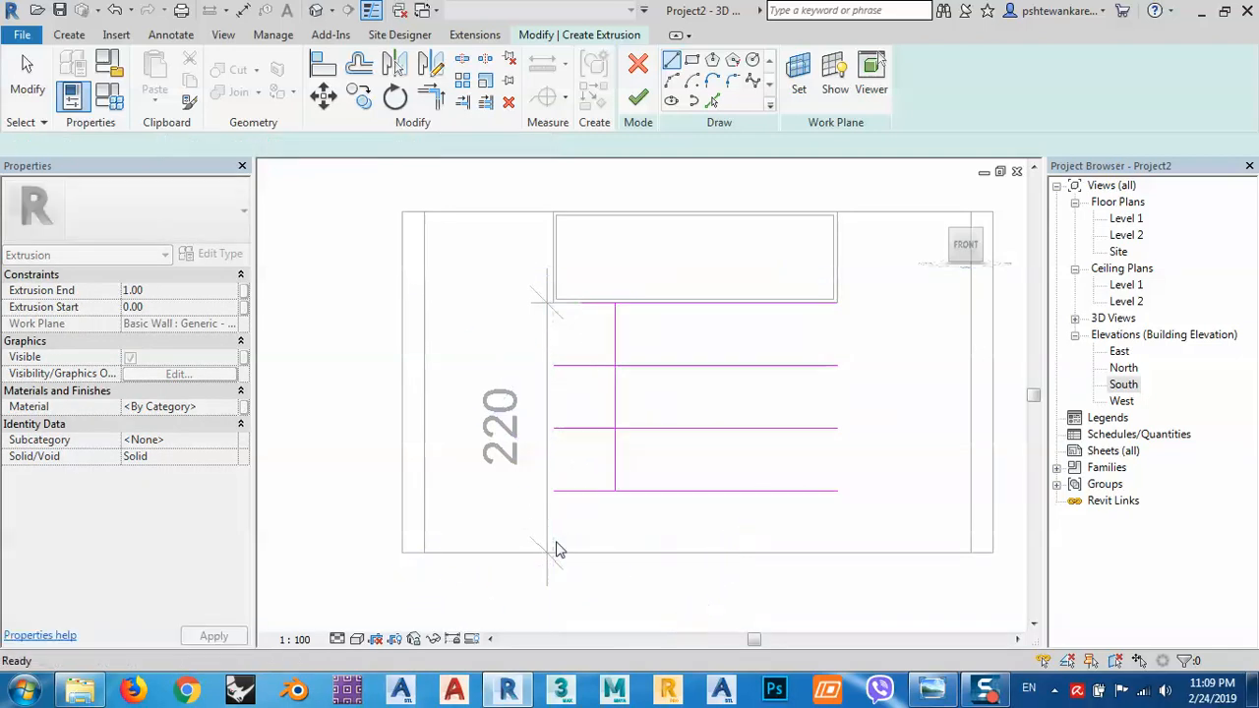
right_click(542, 336)
left_click(544, 339)
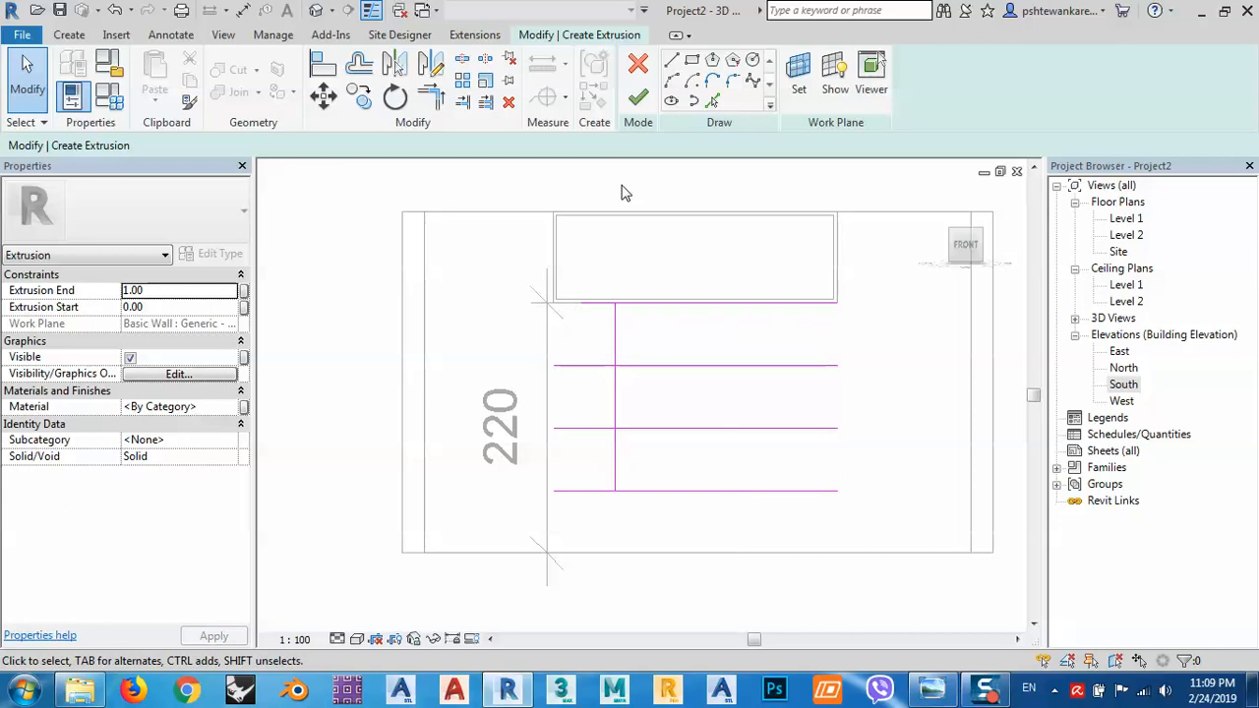
Step: Try to finish the extrusion sketch and continue sketching
left_click(649, 104)
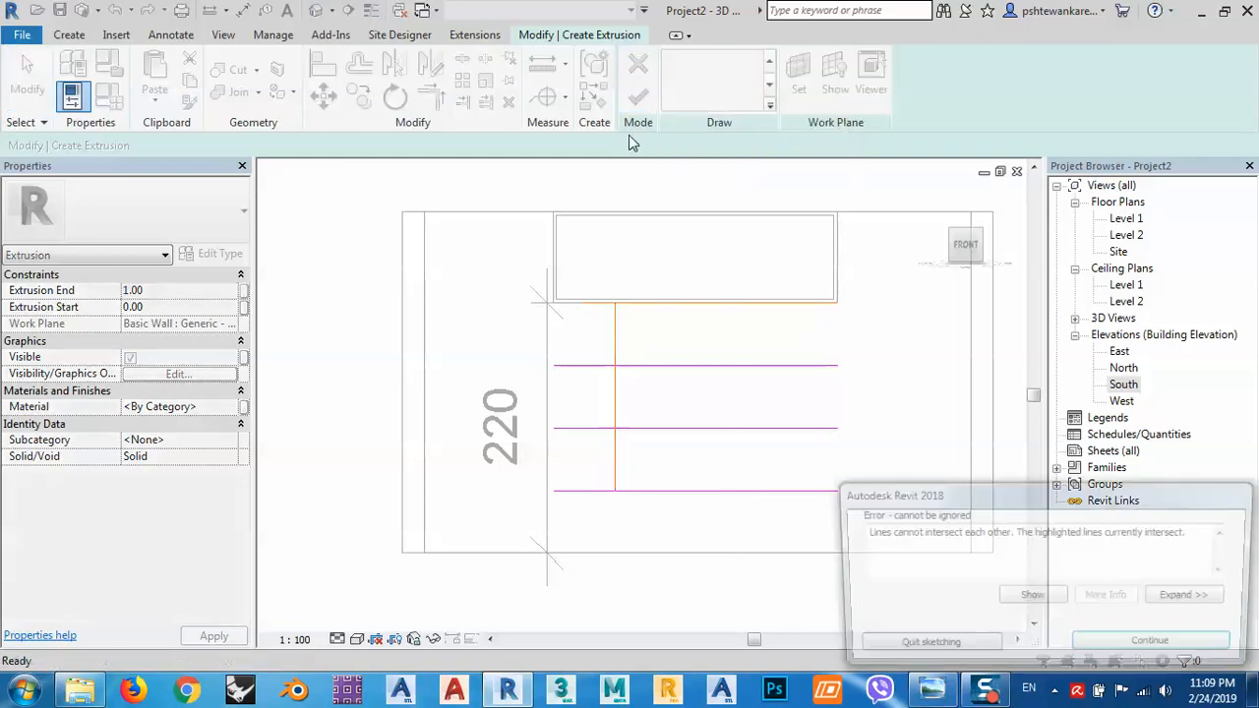
left_click(1157, 647)
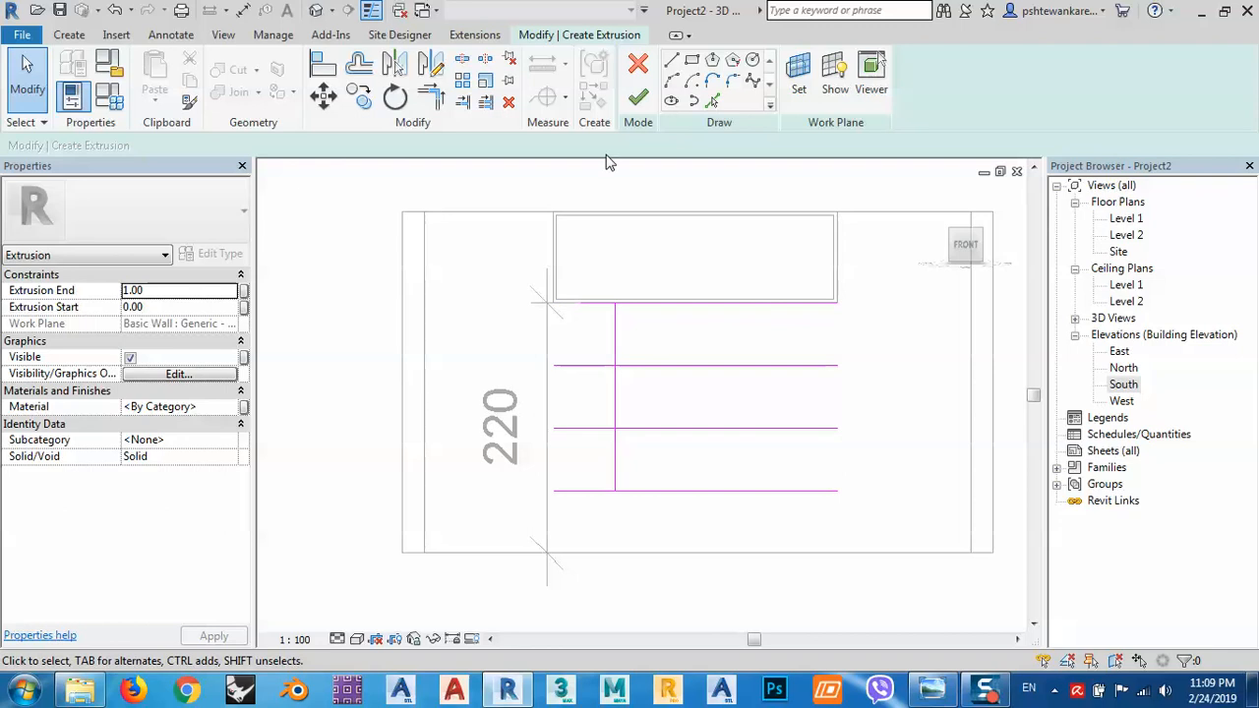
Step: Draw a 165 cm vertical sketch line joining the left ends of the four horizontal lines, then end the Line tool
left_click(671, 61)
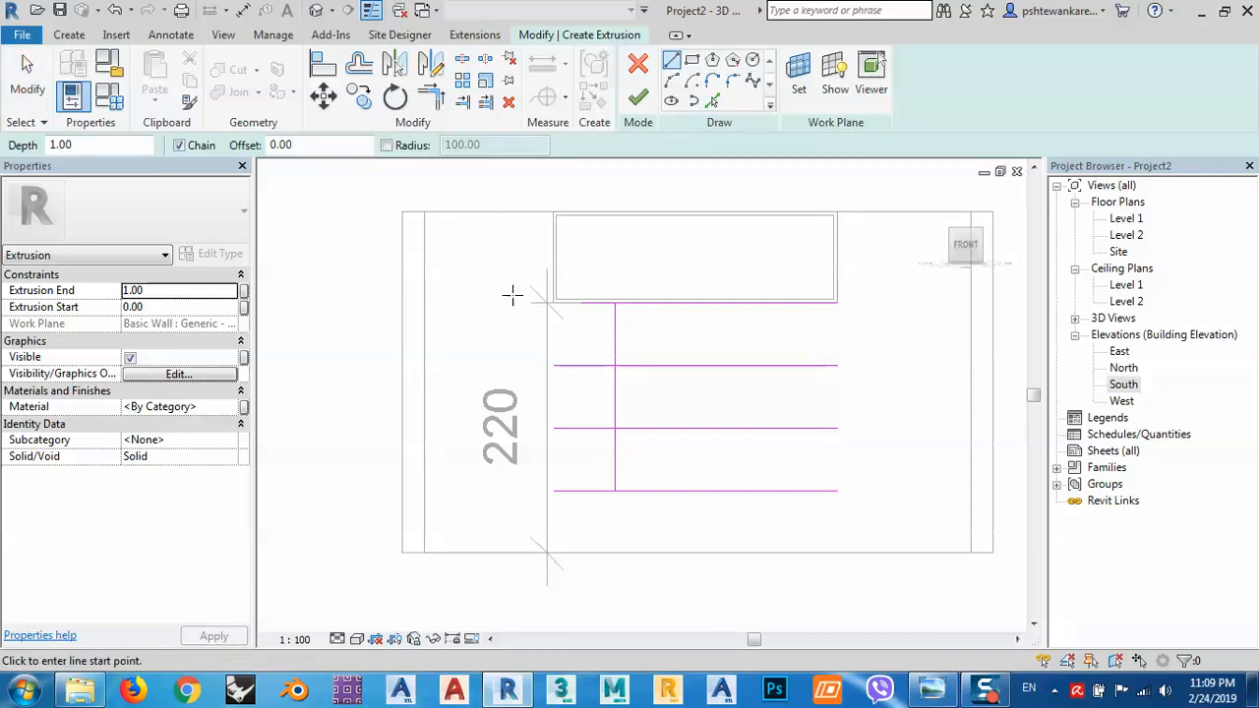
left_click(552, 302)
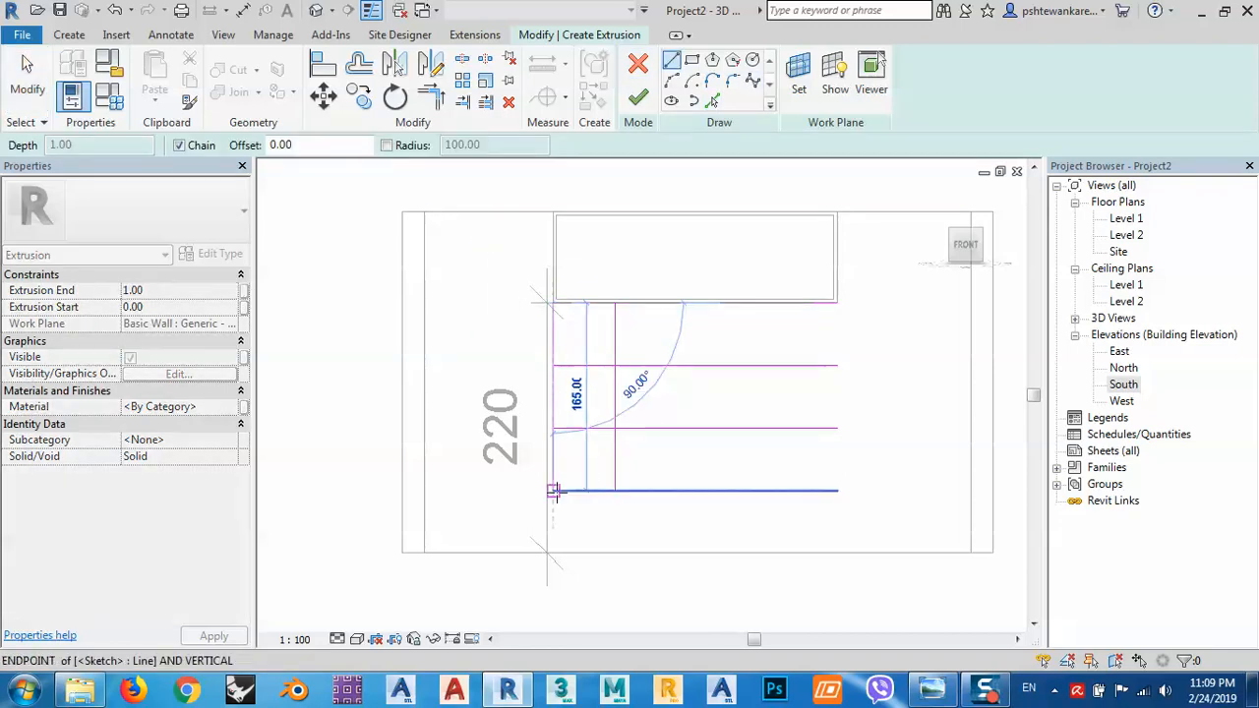
right_click(641, 336)
left_click(689, 350)
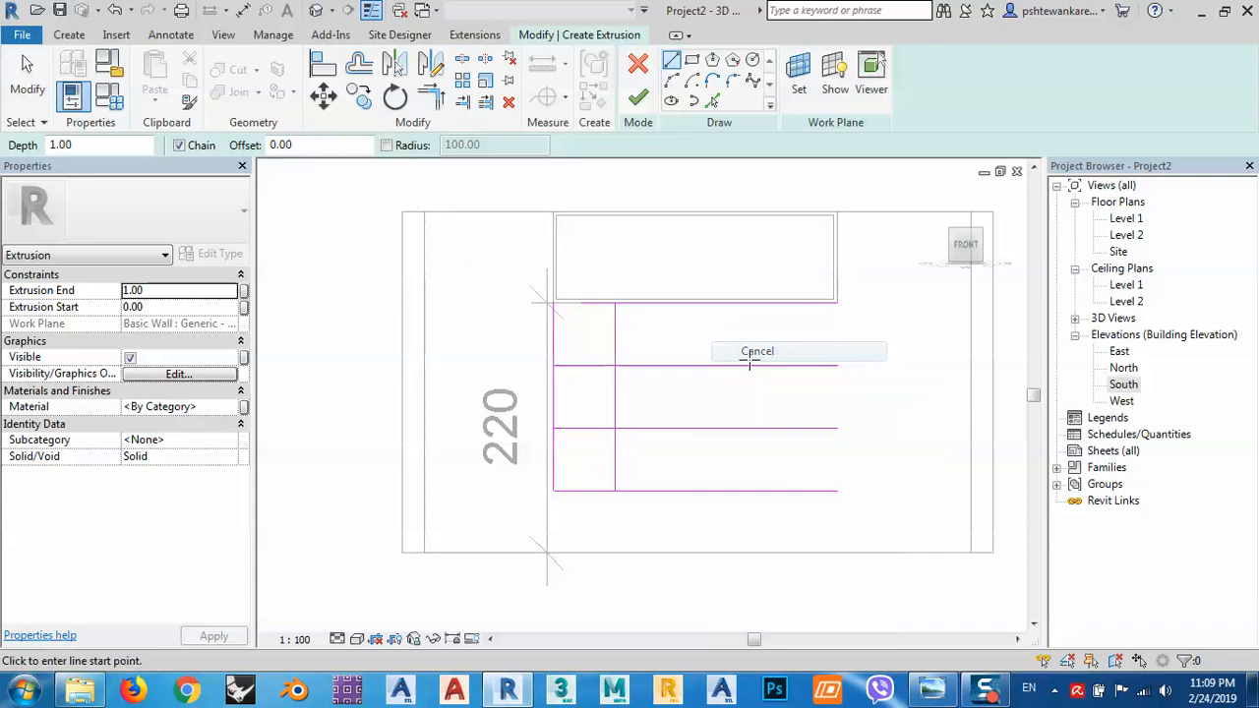
right_click(558, 338)
left_click(602, 351)
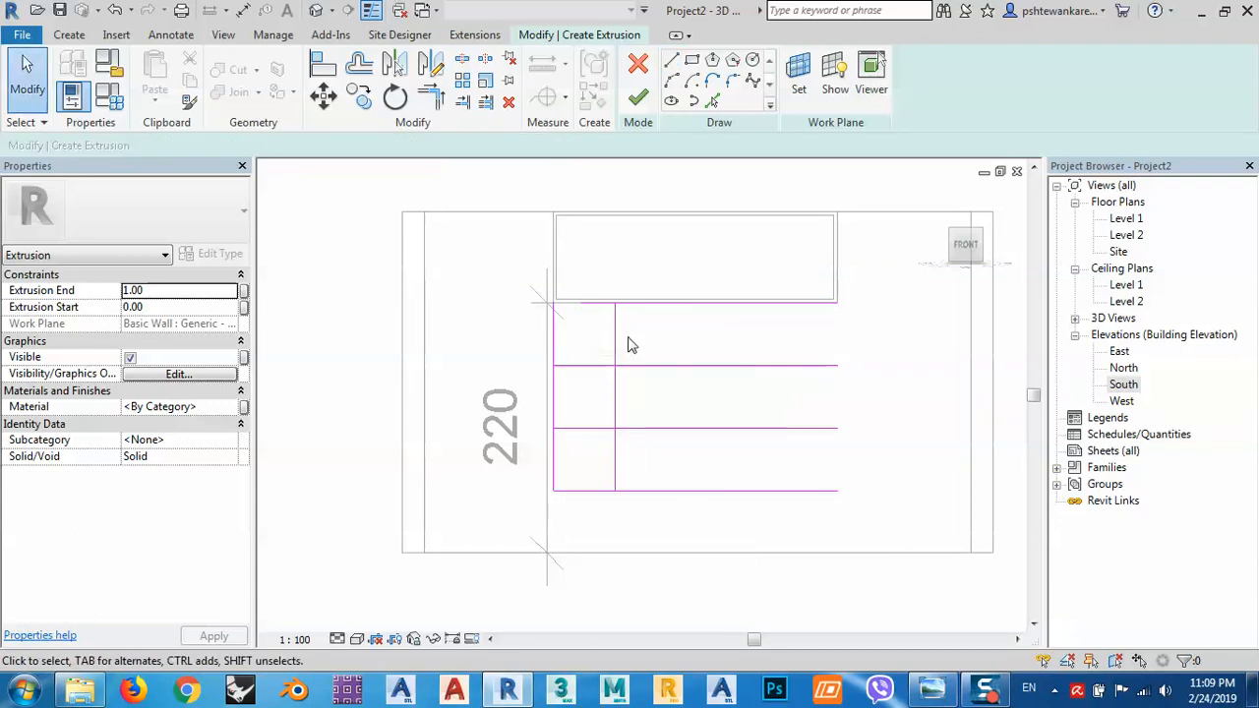
Step: Check the reference picture in Windows Photo Viewer, return to Revit and extend the inner vertical line down to the wall's base, 220 cm long
left_click(614, 350)
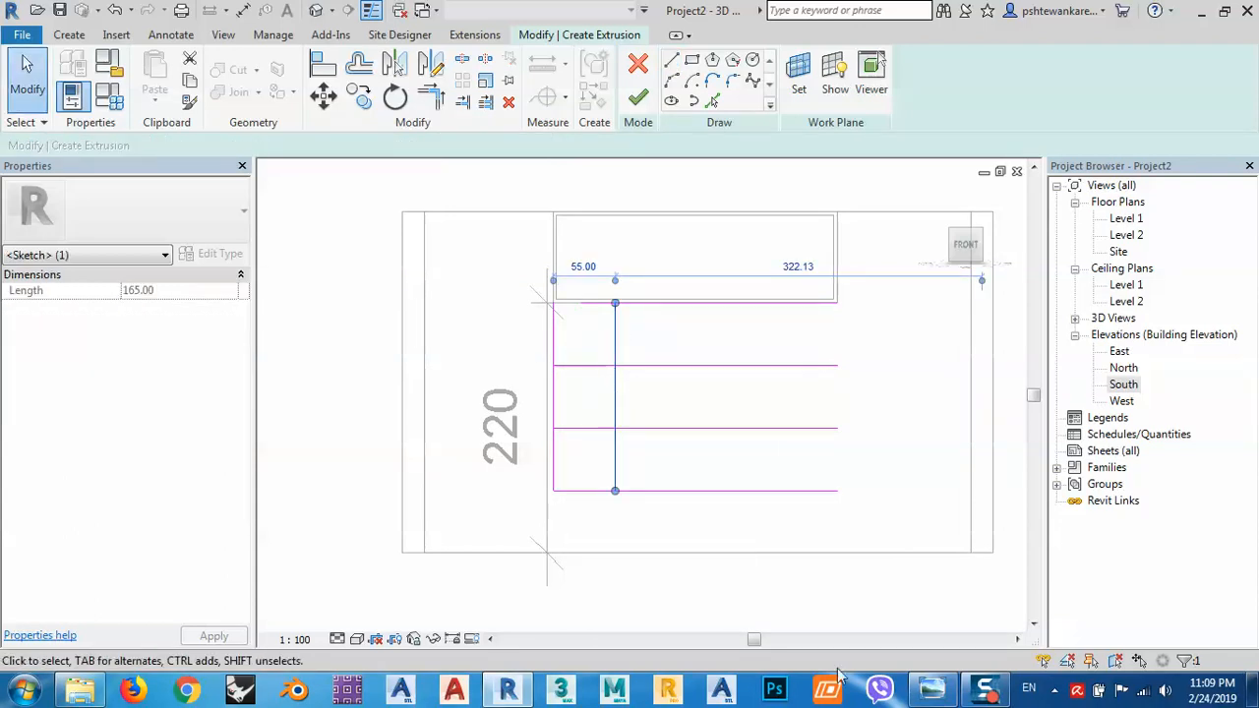
left_click(931, 688)
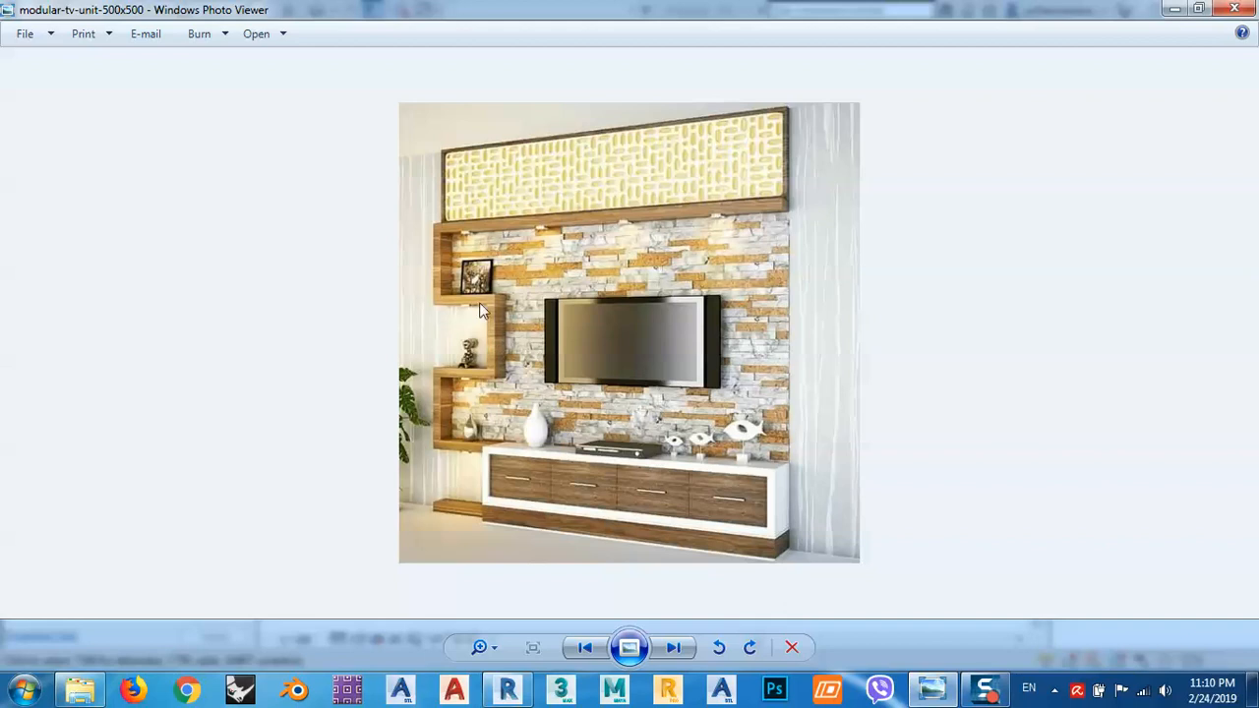
left_click(1173, 9)
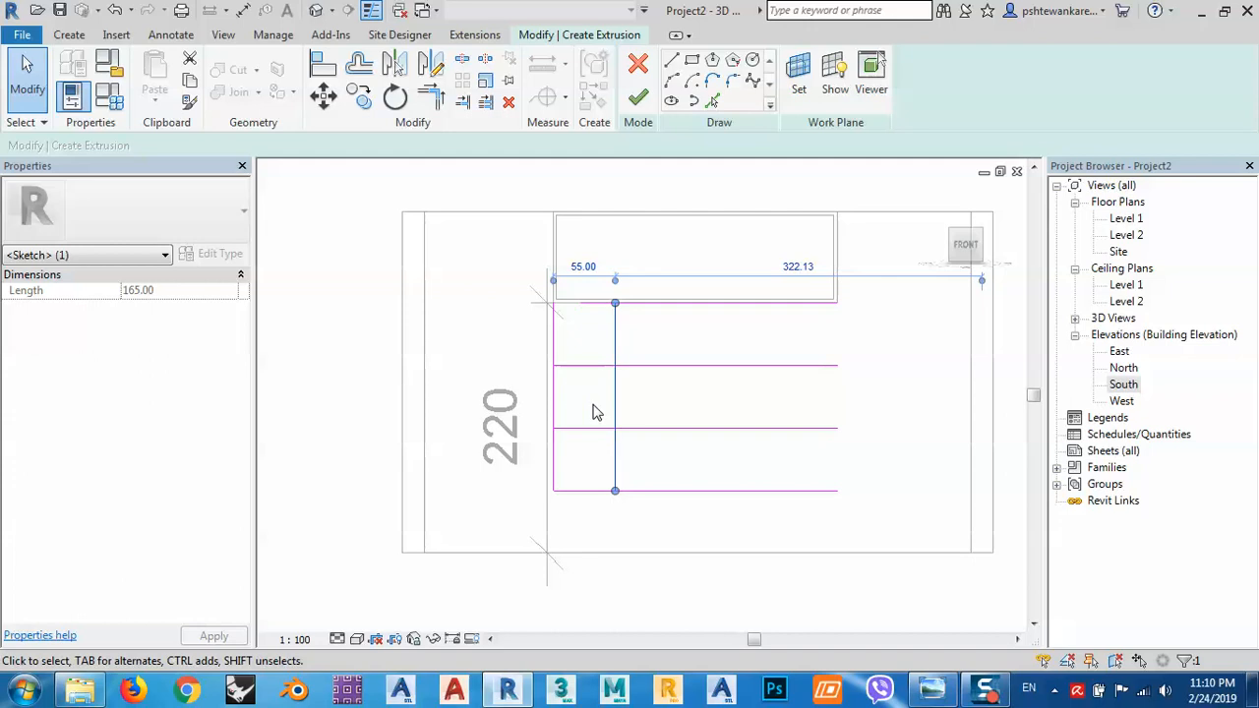
left_click_drag(615, 493, 614, 554)
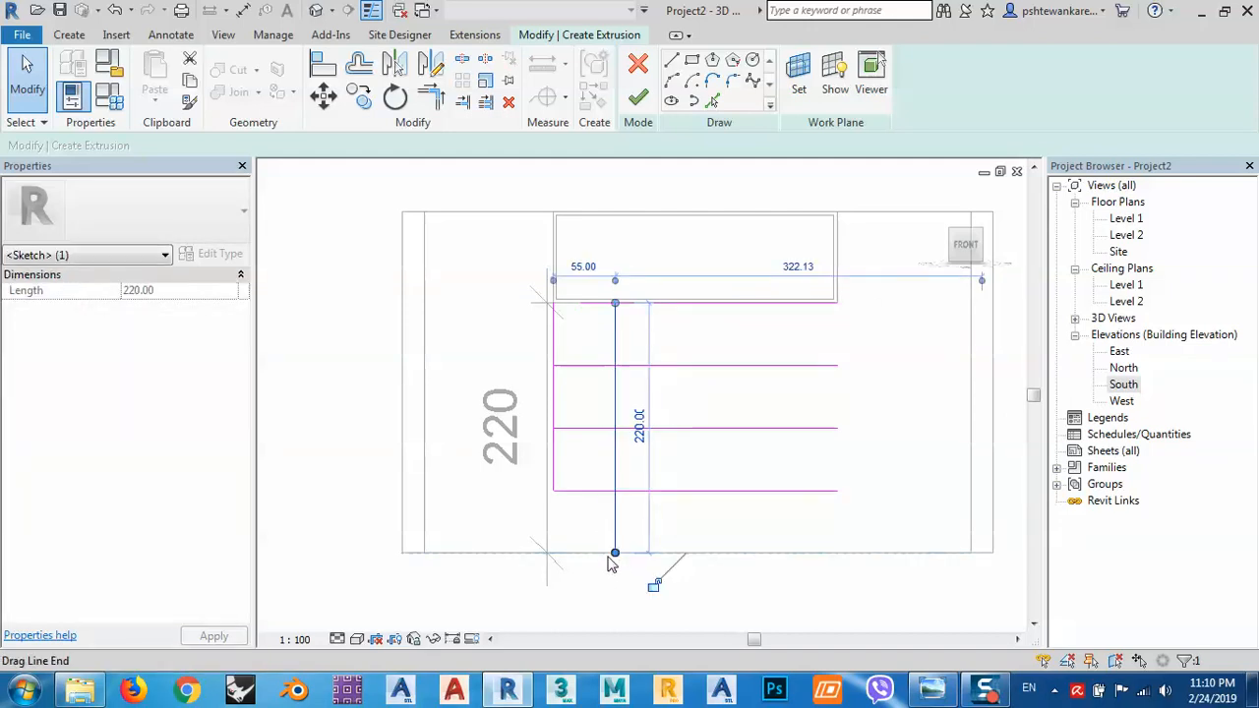
left_click(677, 531)
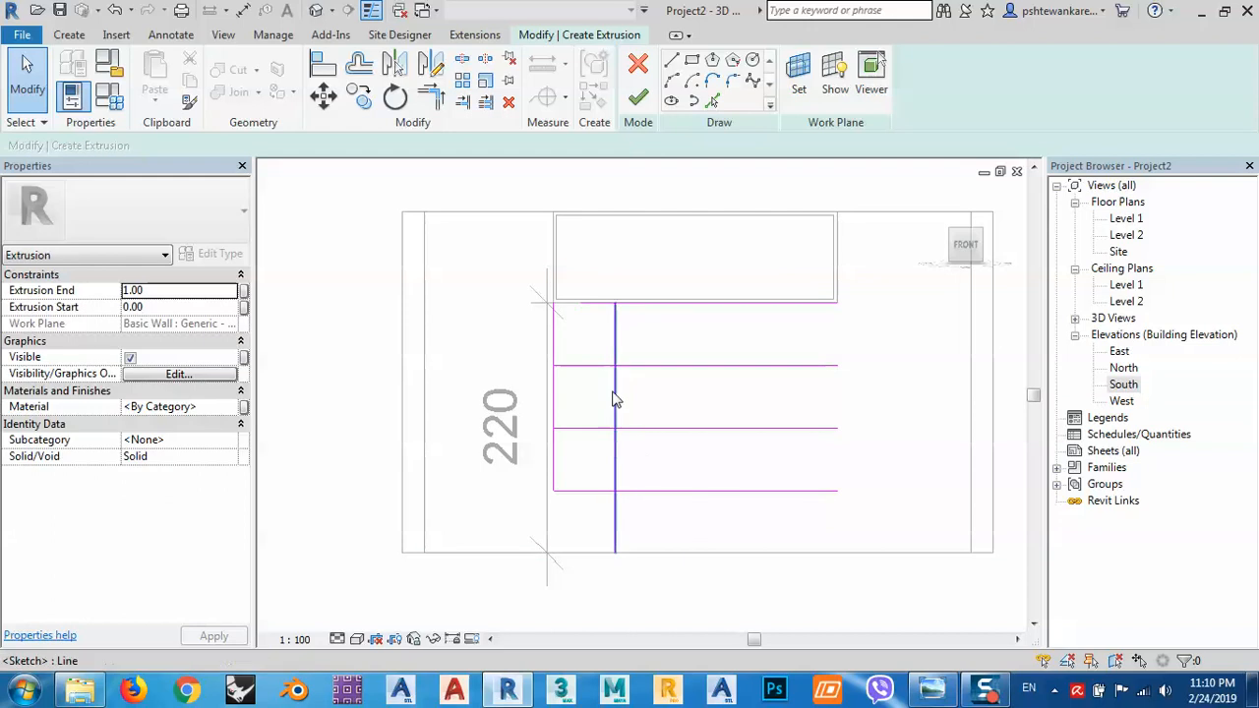
Step: Split the outer left vertical line between the second and third horizontal lines
middle_click_drag(625, 401, 708, 450)
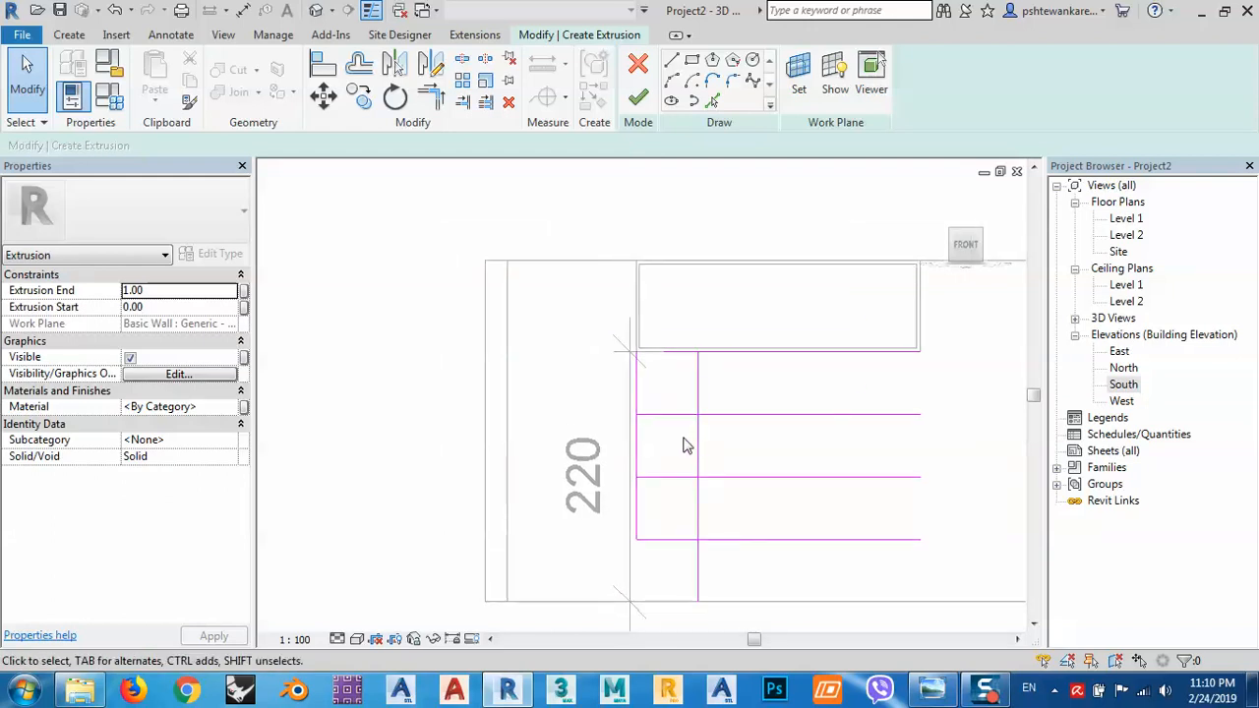
scroll(686, 445, "up", 3)
key("s")
key("l")
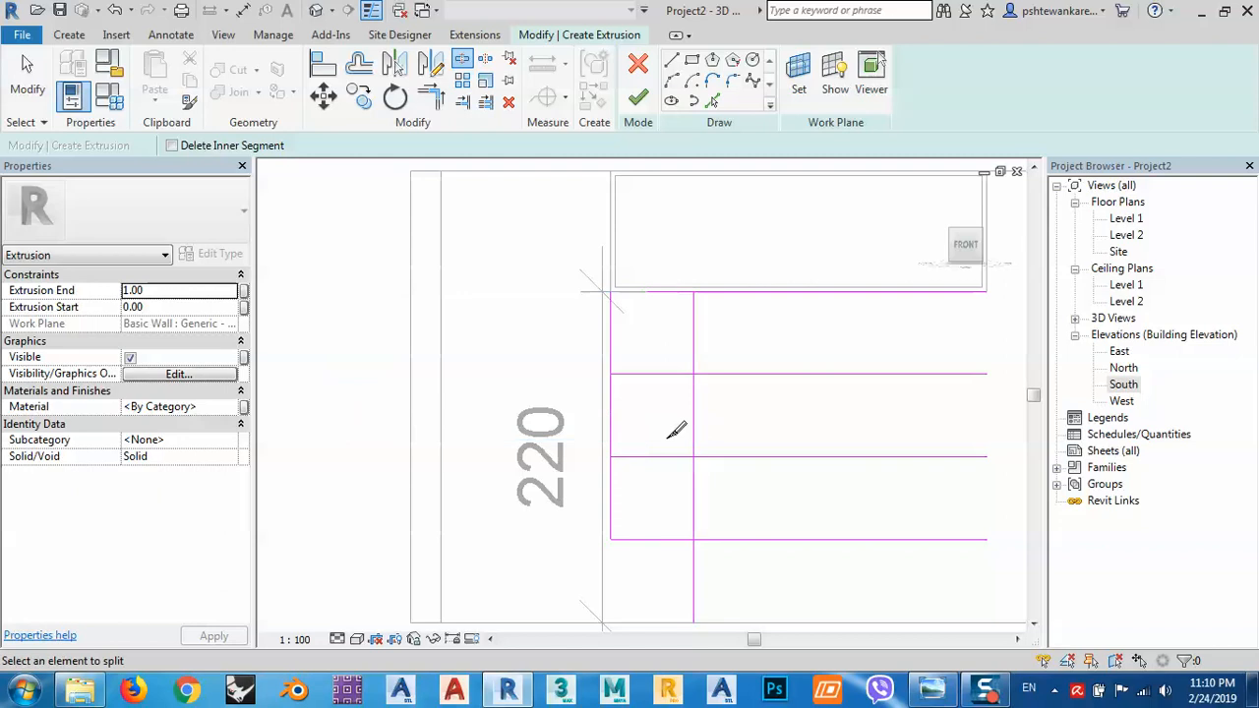
key("Escape")
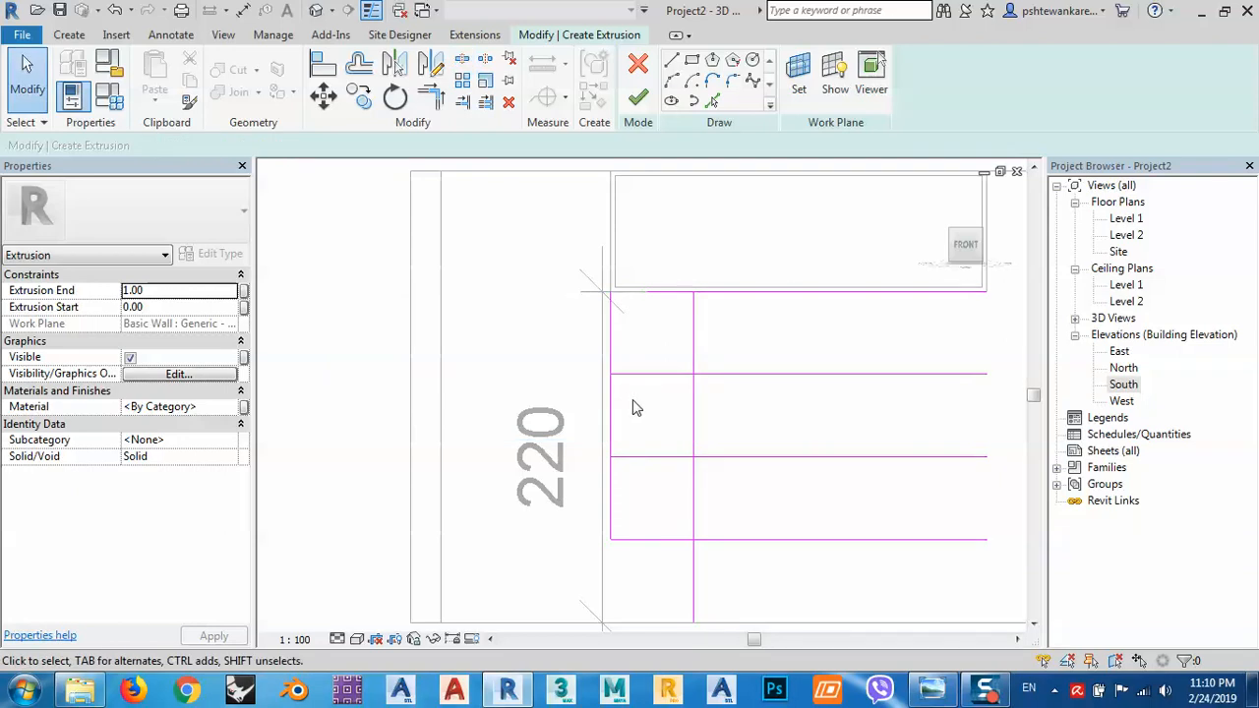
Step: Trim the two outer vertical pieces to corners with the second and third horizontal lines, opening the gap between them
left_click(431, 95)
left_click(611, 352)
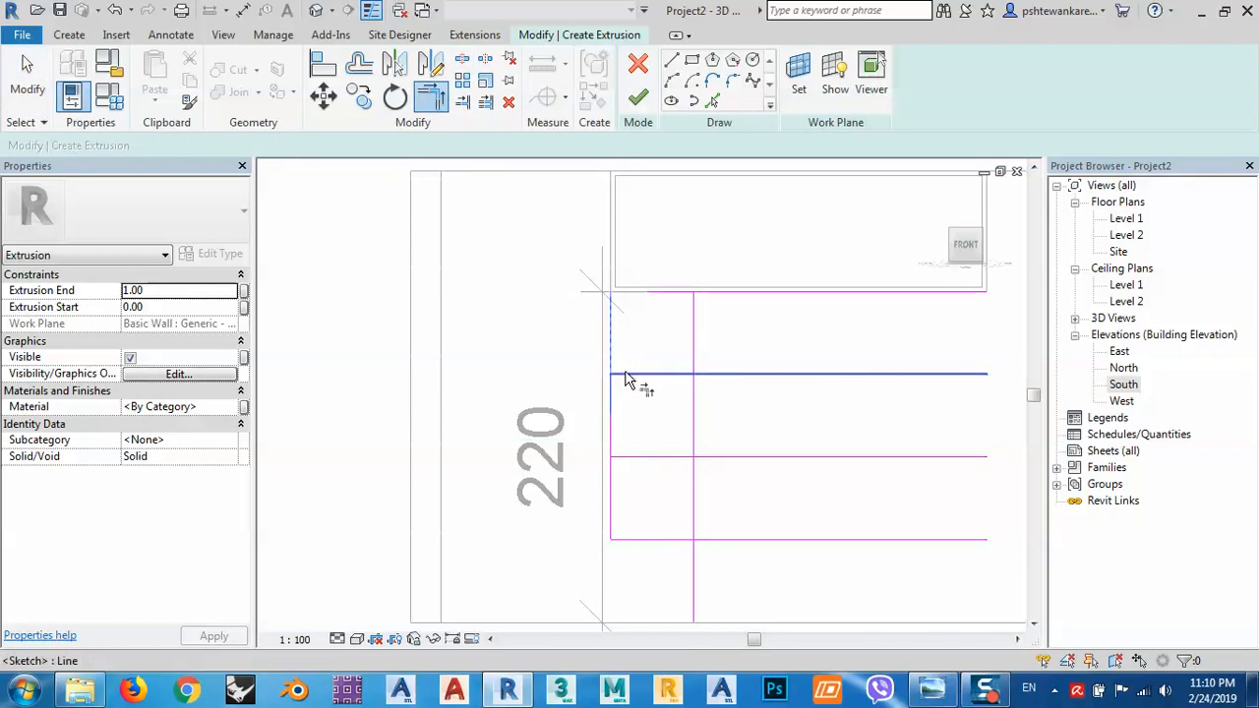
left_click(623, 373)
left_click(613, 464)
left_click(622, 460)
mouse_move(631, 474)
middle_mouse_down()
mouse_move(658, 475)
mouse_move(638, 464)
middle_mouse_up()
scroll(634, 454, "down", 1)
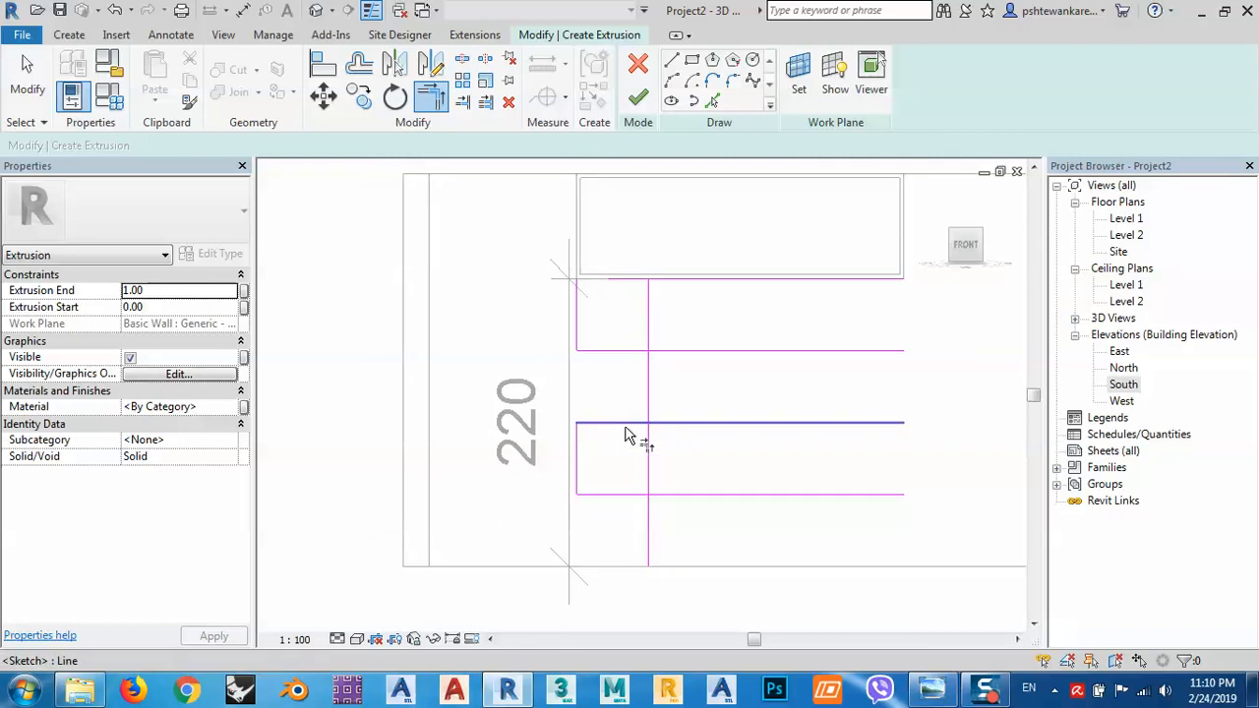
left_click(629, 437)
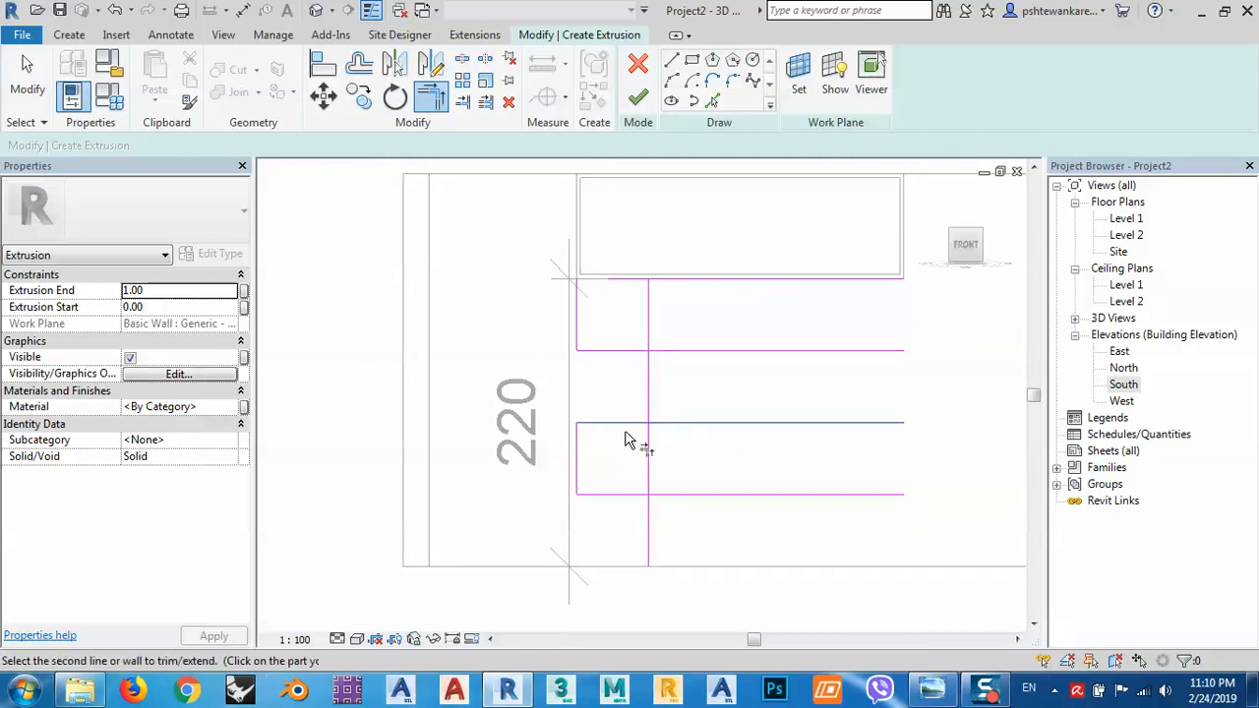
key("Escape")
key("Escape")
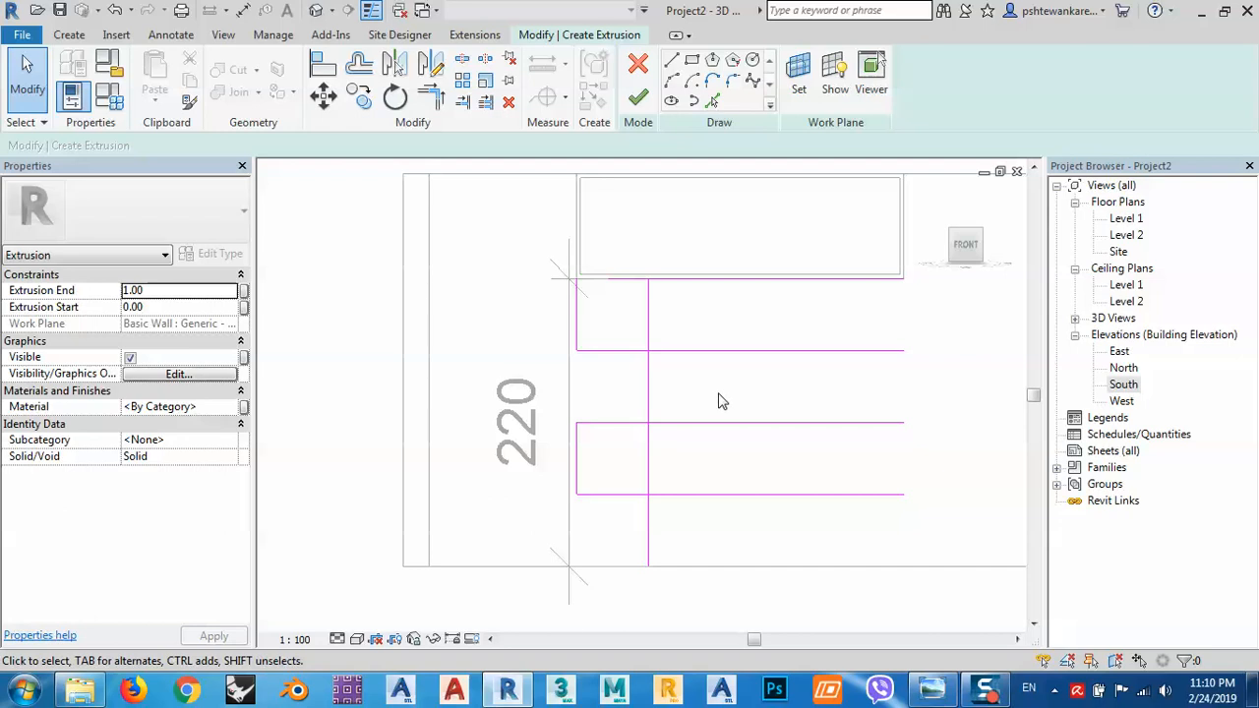
Step: Split the inner vertical line between the third and fourth horizontal lines, about 82.7 cm above the wall's base
key("s")
key("l")
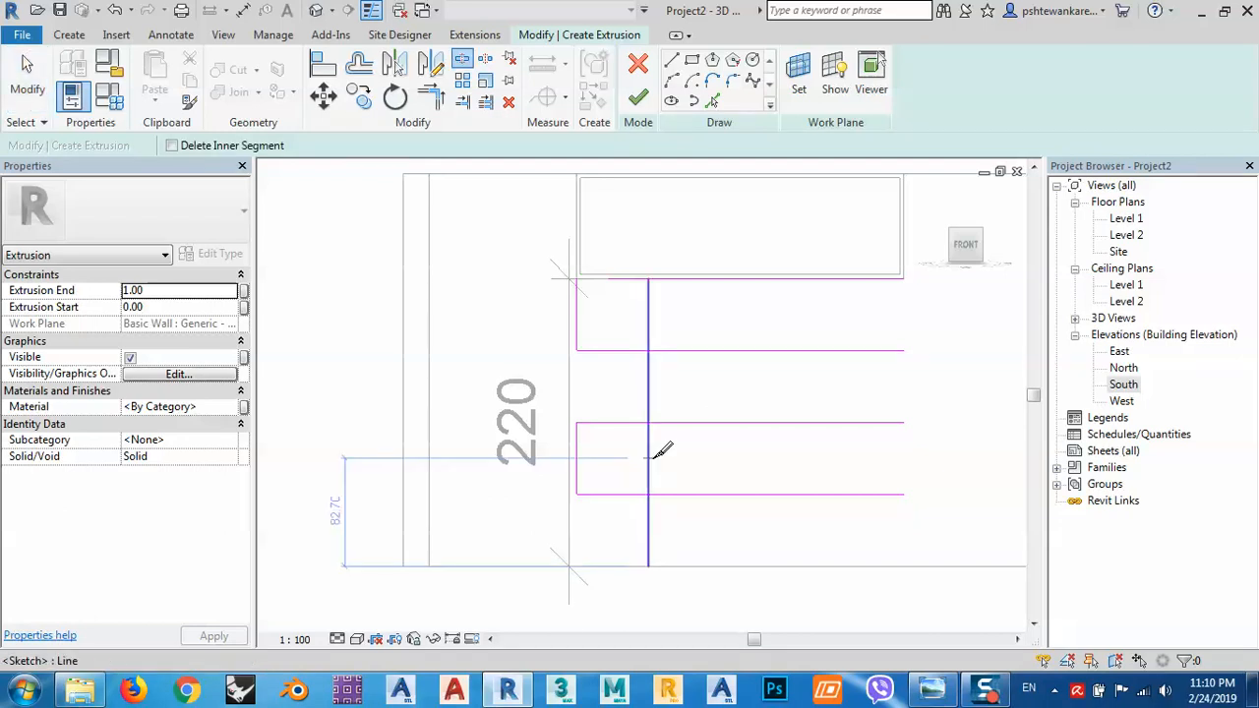
left_click(648, 458)
key("Escape")
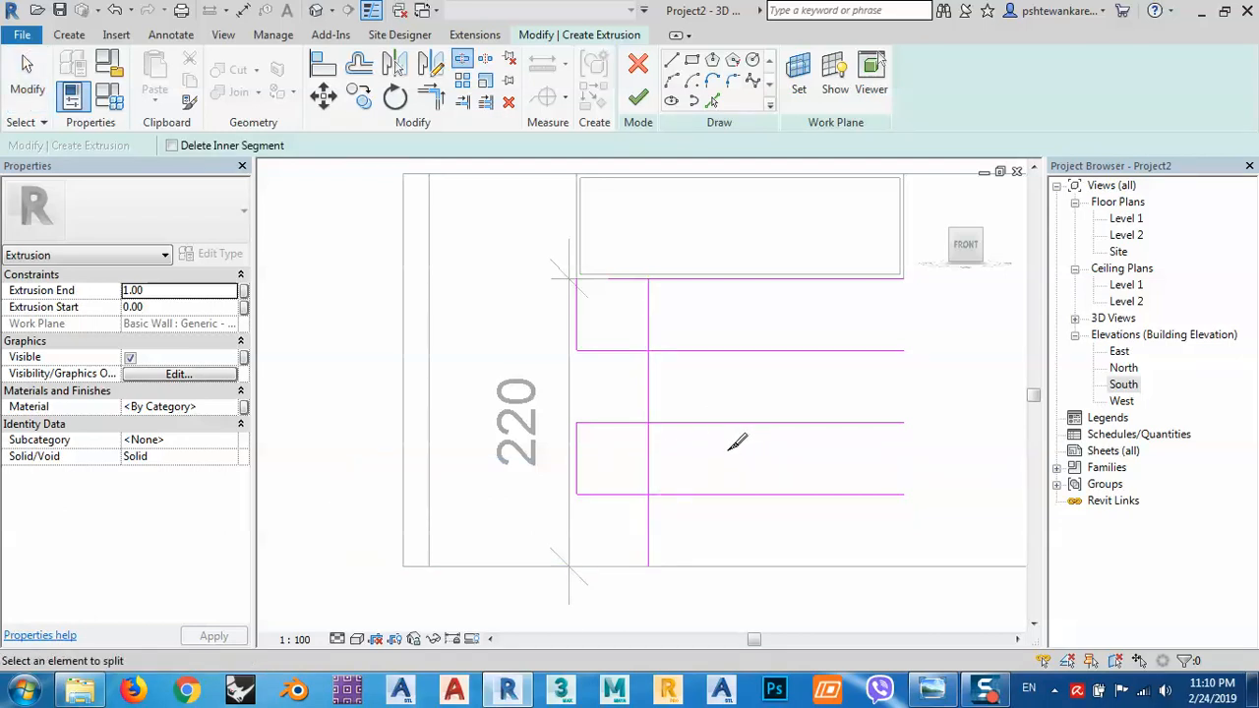
key("Escape")
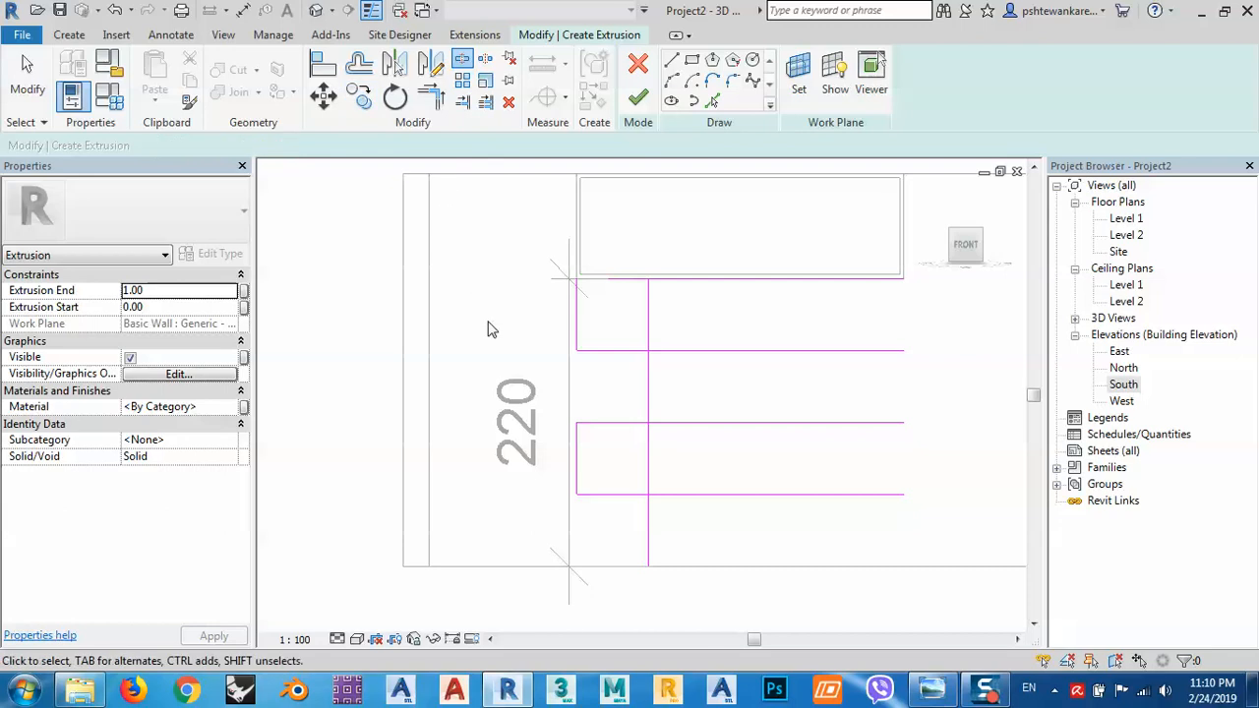
Step: Trim the three lower horizontal lines to corners with the inner vertical pieces to form a stepped zigzag outline
key("t")
key("r")
left_click(633, 351)
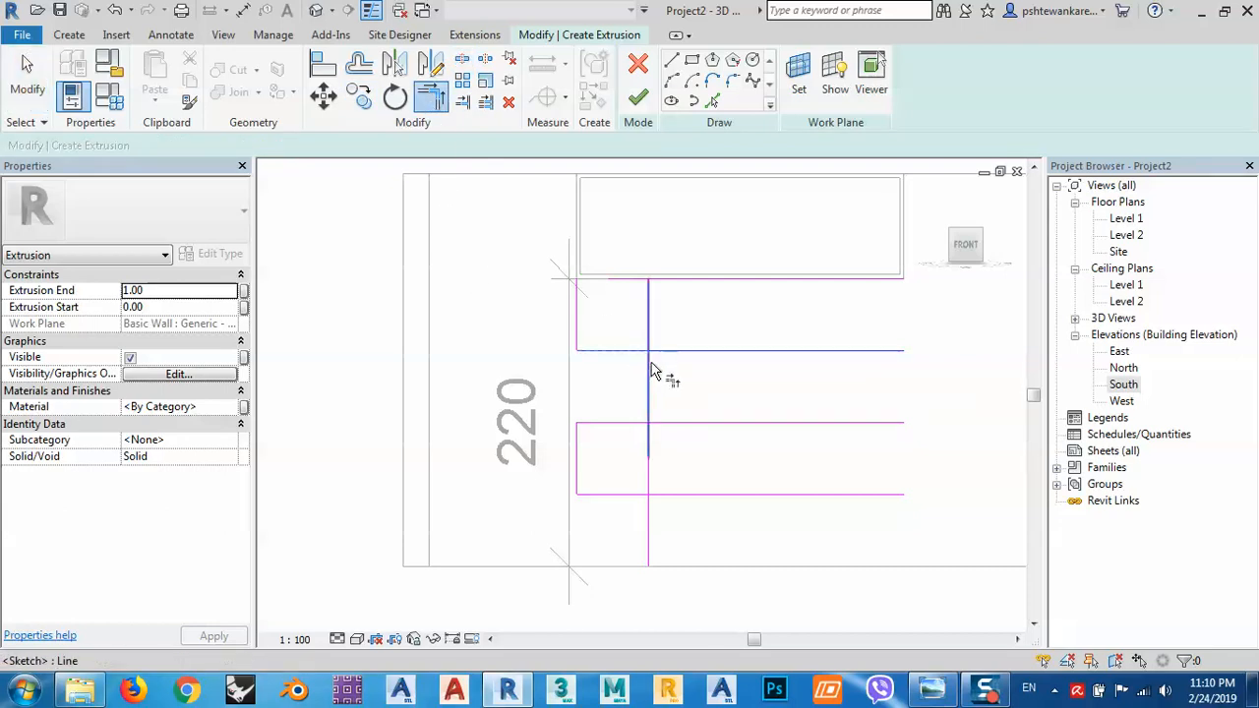
left_click(649, 363)
left_click(636, 425)
left_click(652, 416)
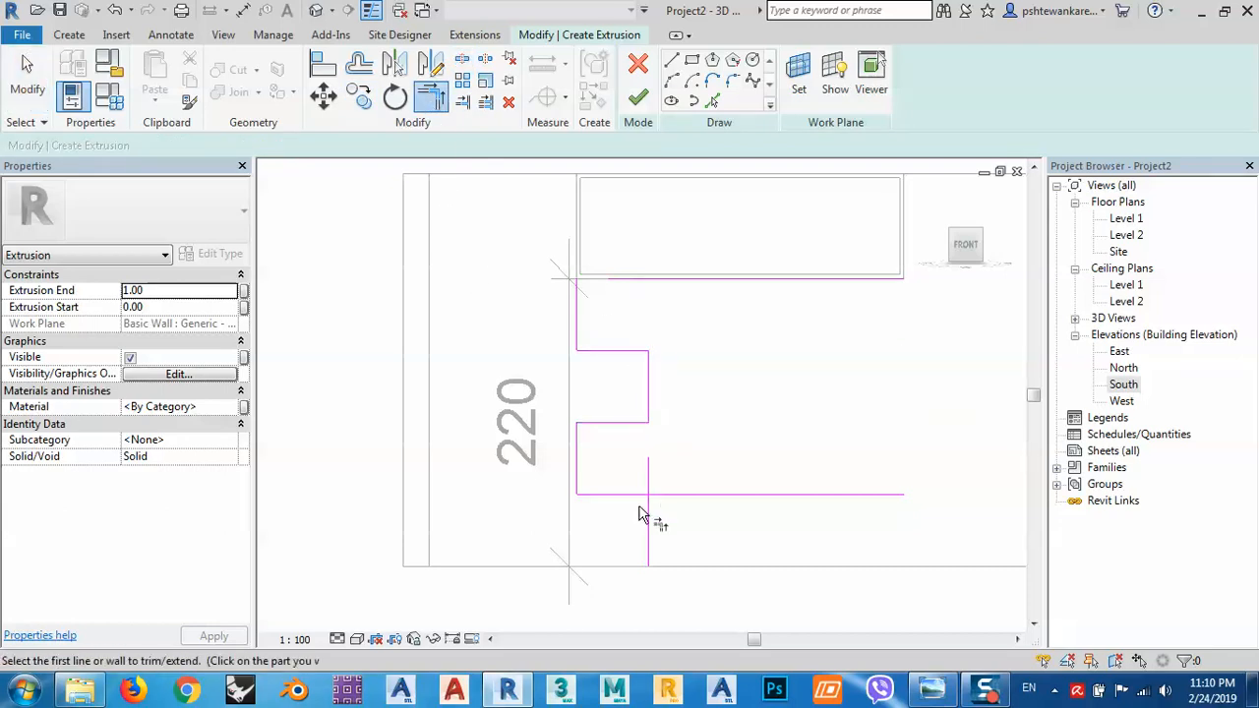
left_click(646, 502)
left_click(649, 511)
middle_click_drag(708, 508, 764, 461)
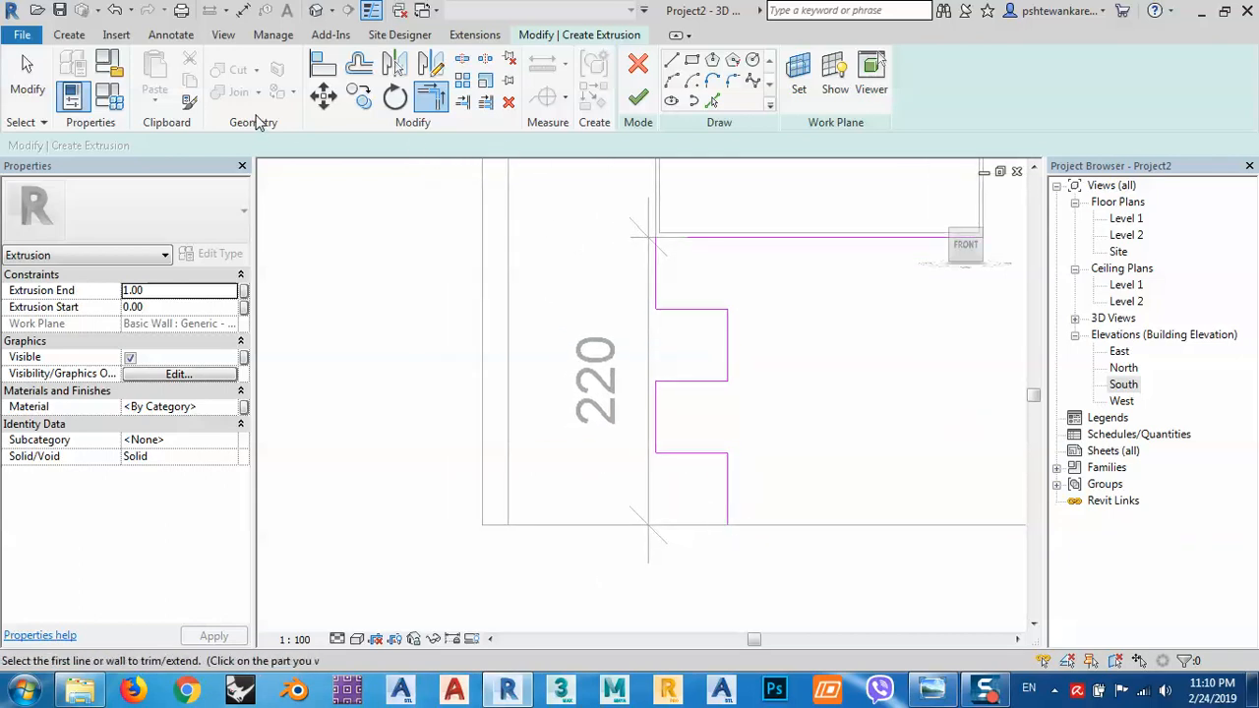
Step: Draw a 55 cm line along the wall's base from the inner vertical's lower end to below the outer vertical
left_click(671, 60)
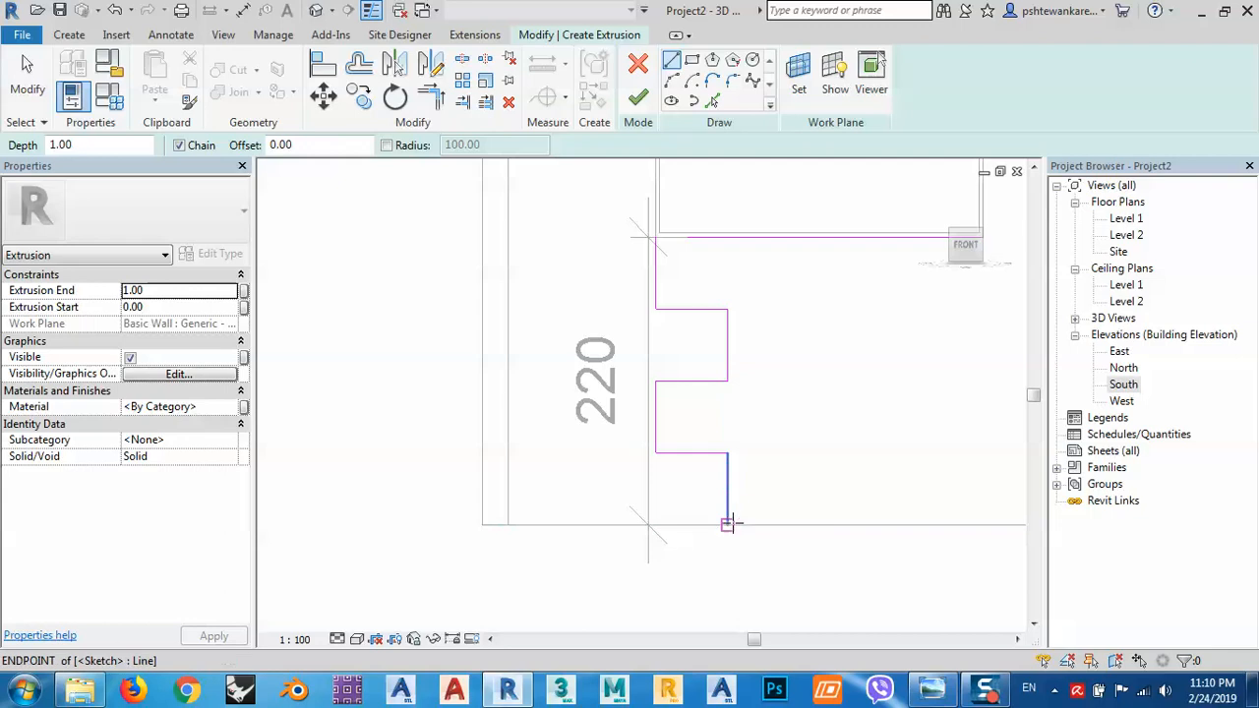
left_click(727, 526)
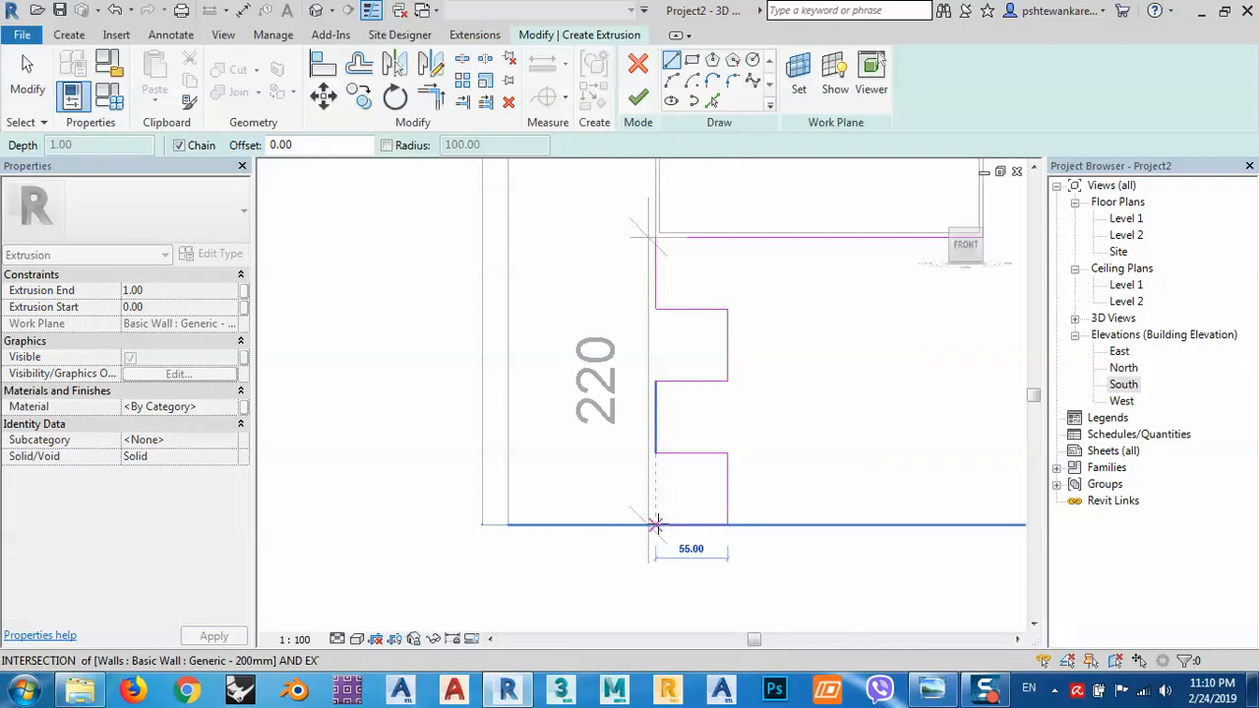
key("Escape")
key("Escape")
middle_click_drag(717, 506, 657, 502)
middle_click_drag(702, 398, 668, 434)
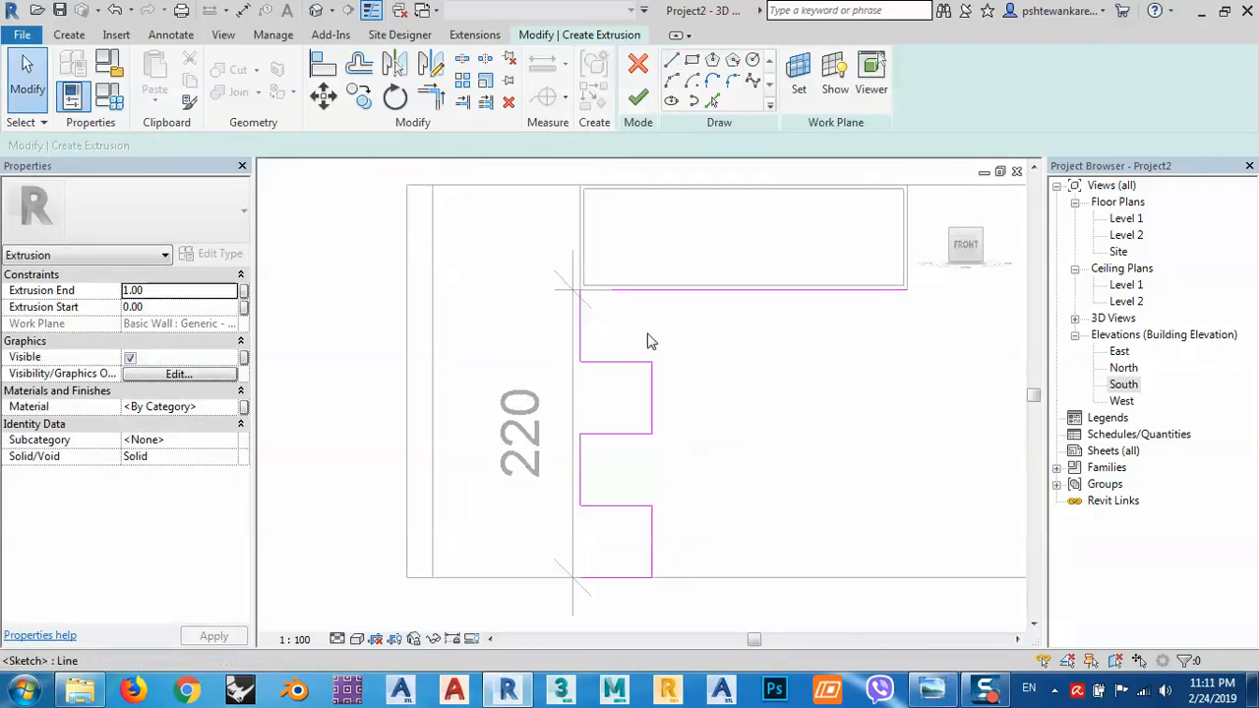
Step: Recheck the picture, then add 10 cm offset lines below the frame edge, inside the upper outer vertical and above the base line
left_click(929, 688)
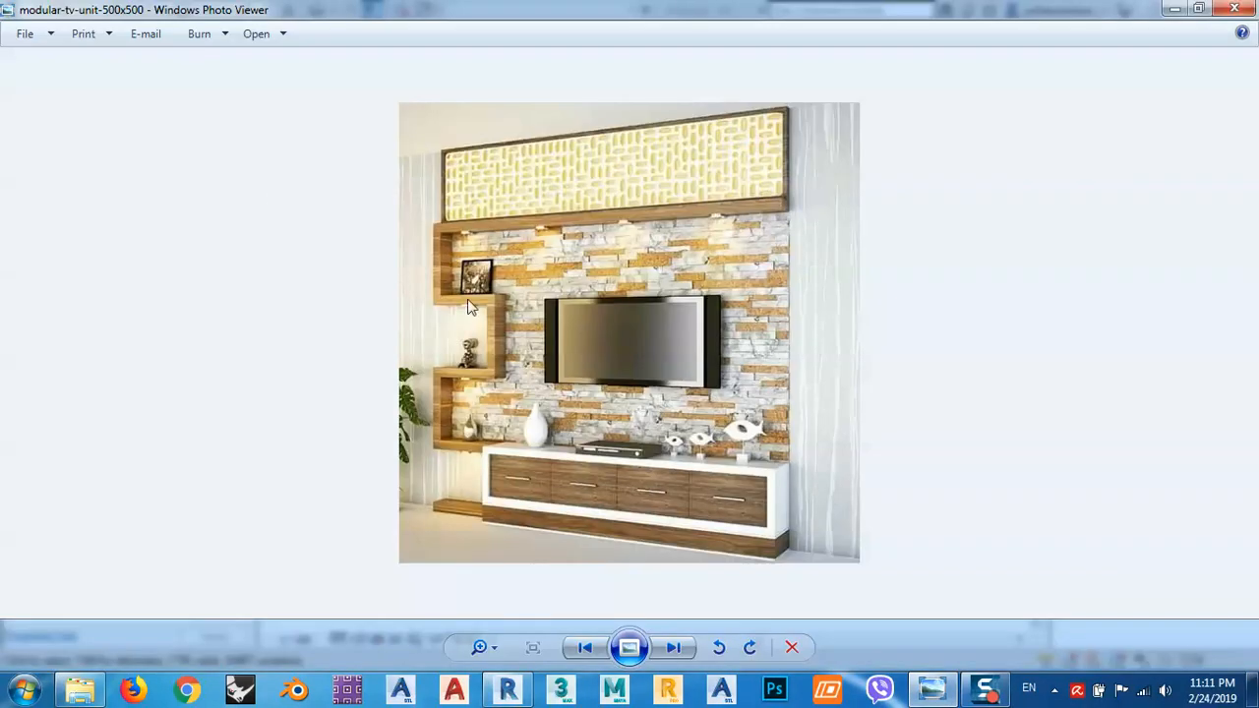
left_click(1174, 9)
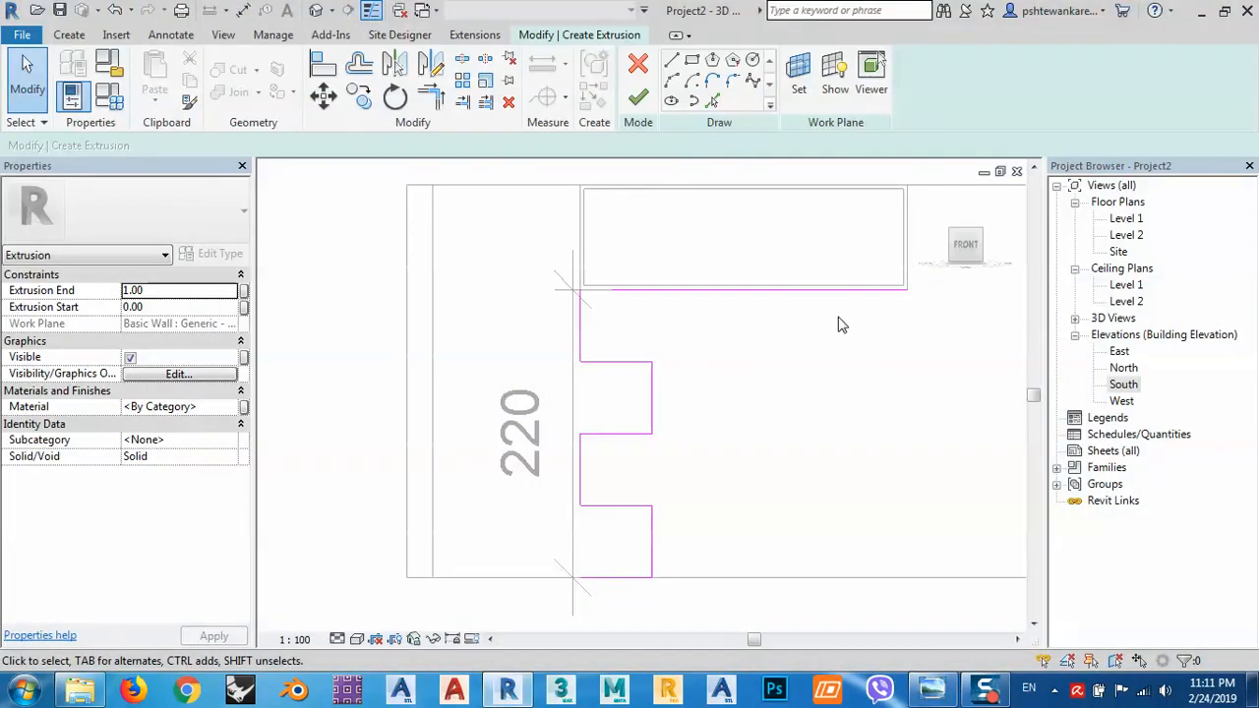
left_click(713, 103)
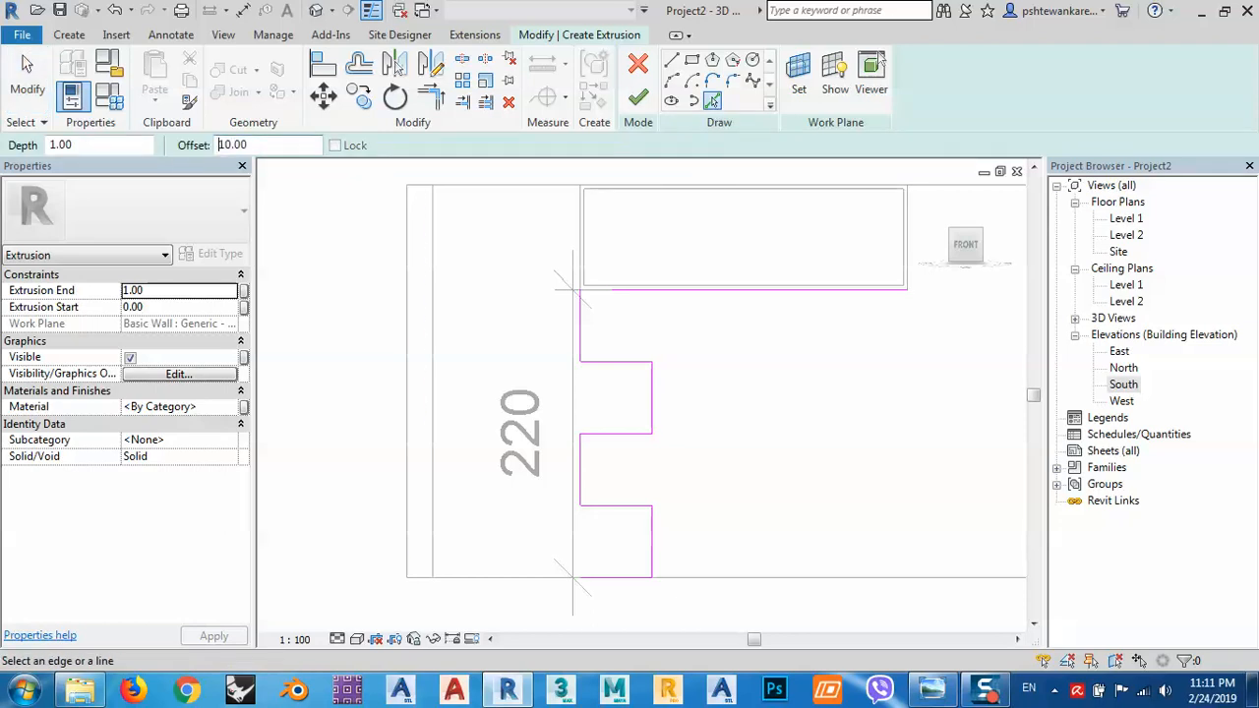
left_click(708, 296)
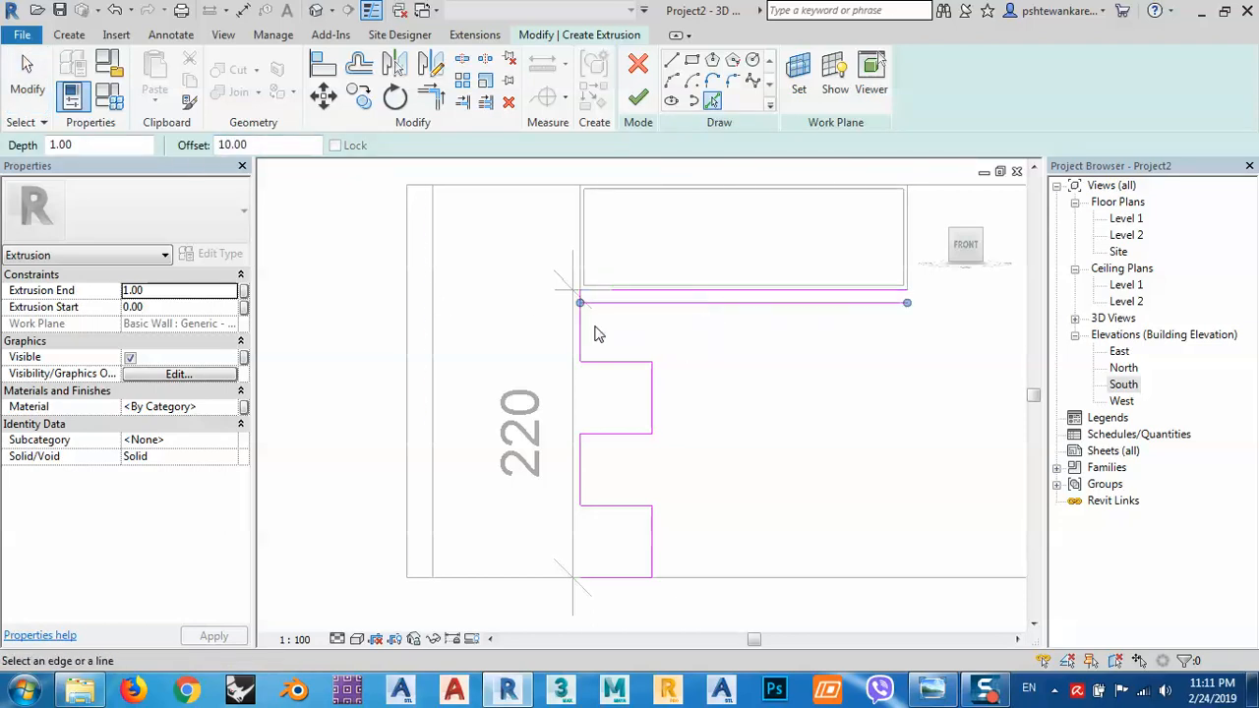
left_click(583, 332)
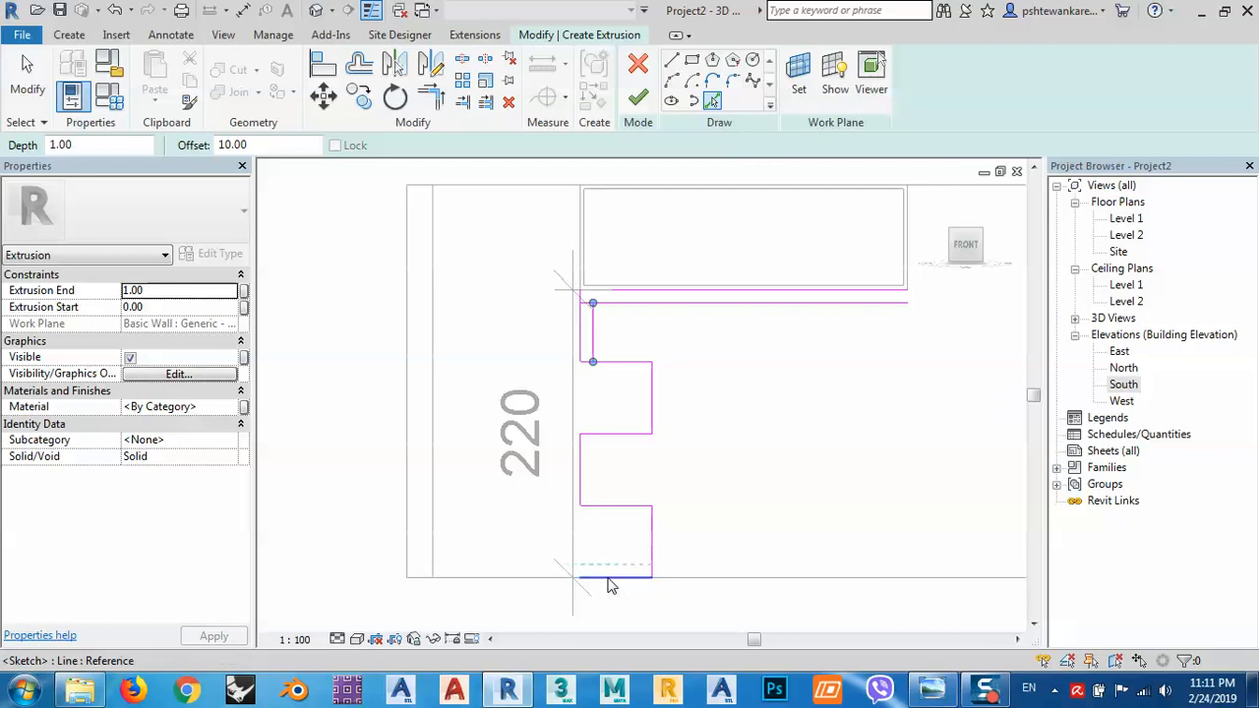
left_click(610, 582)
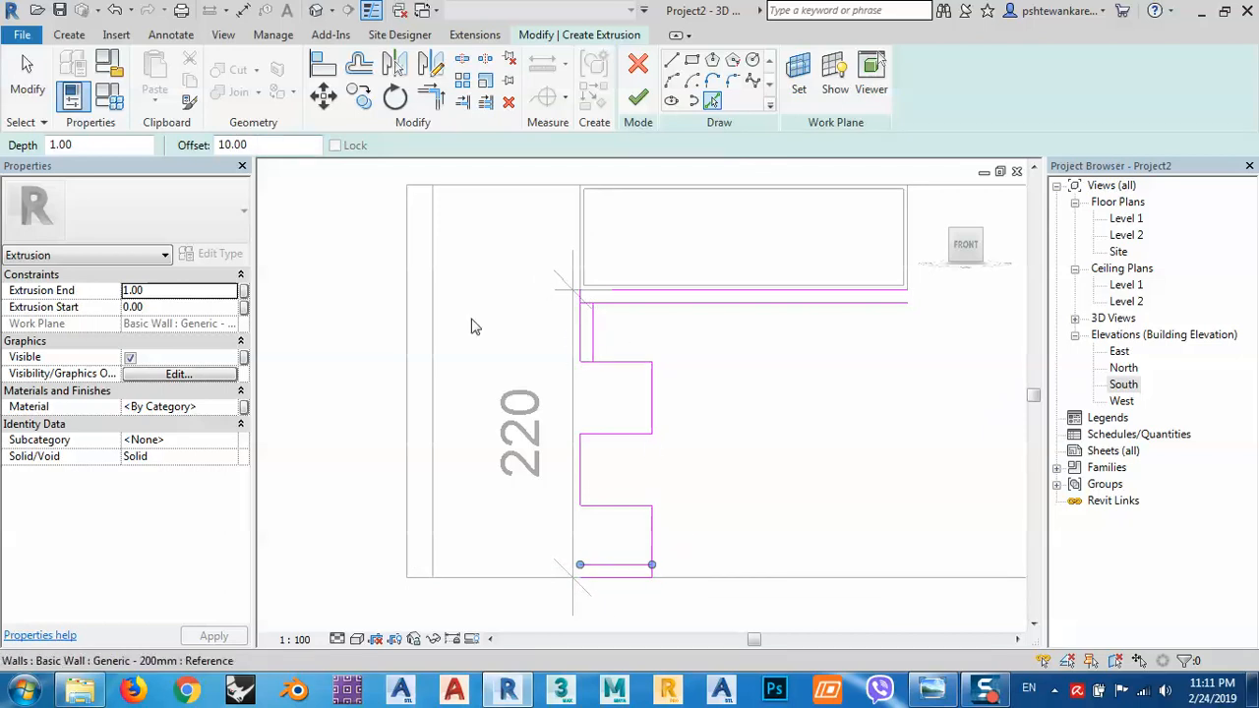
Step: Set the pick offset to 5 cm and add offset lines on both sides of the middle step's upper, vertical and lower lines
left_click_drag(248, 145, 182, 155)
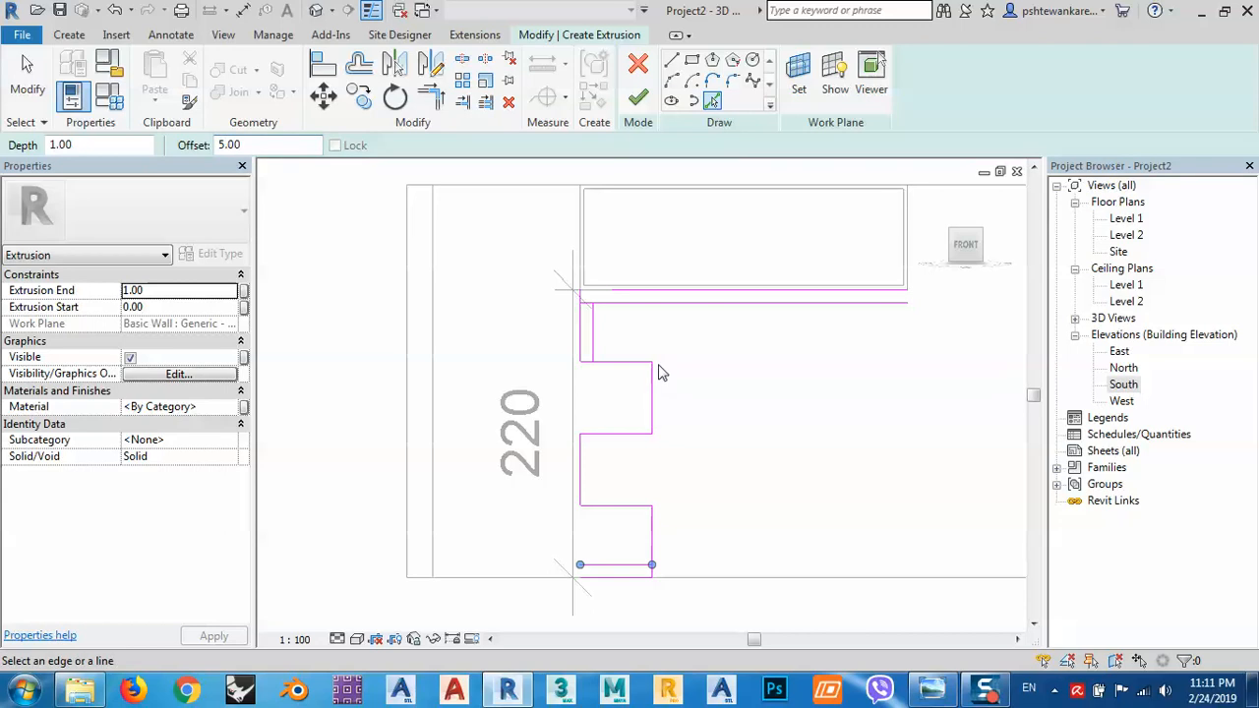
left_click(590, 359)
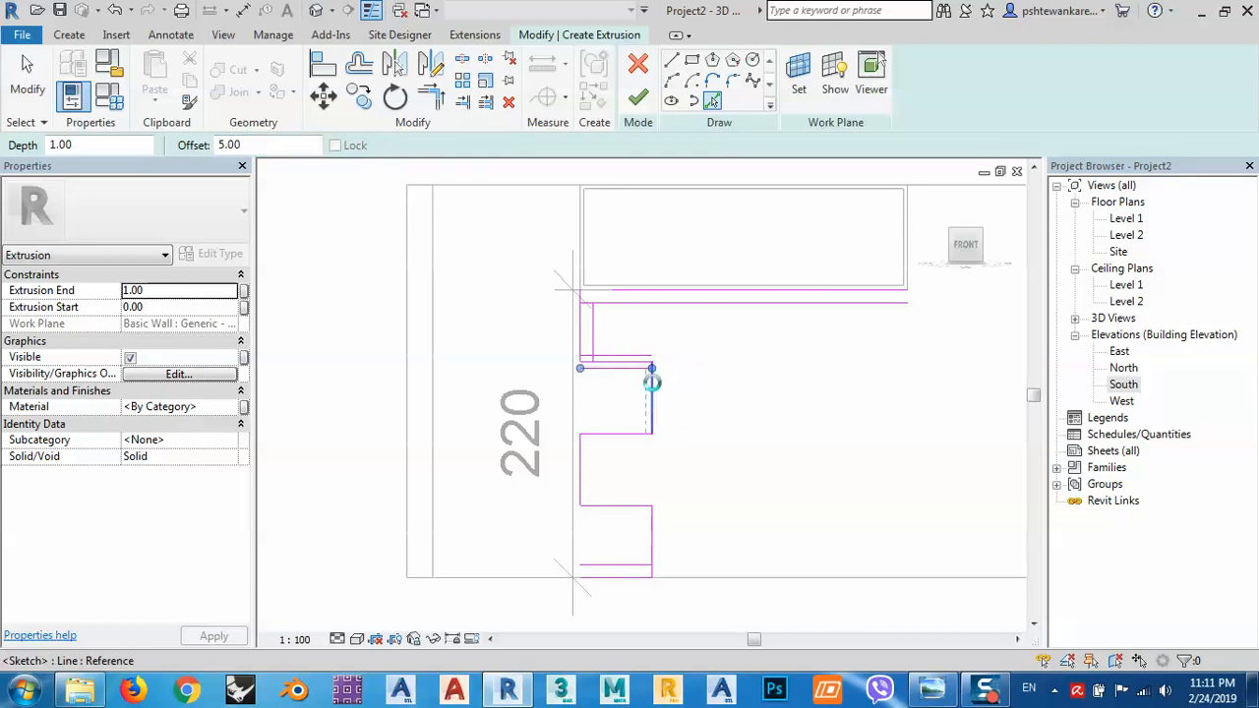
left_click(651, 383)
left_click(623, 440)
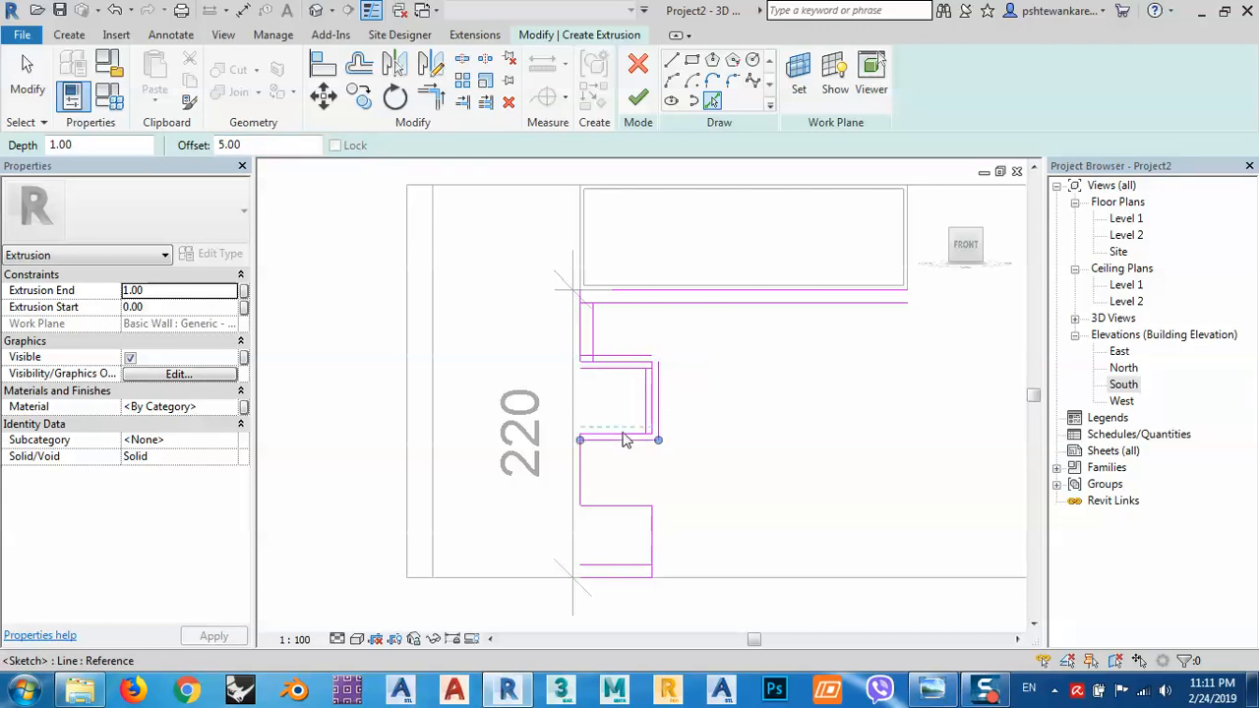
left_click(619, 437)
scroll(576, 477, "up", 2)
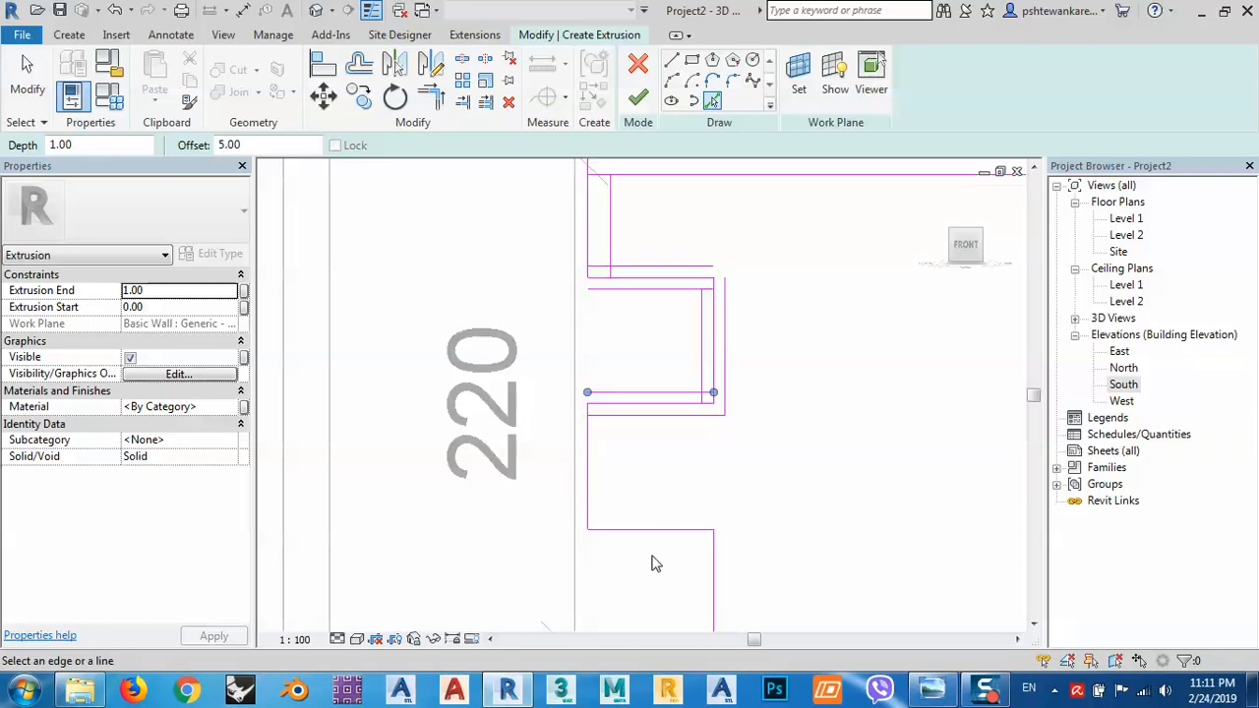
Step: Add 5 cm offset lines around the lowest step's upper and vertical lines, plus two successive ones beside the inner vertical above it
left_click(649, 529)
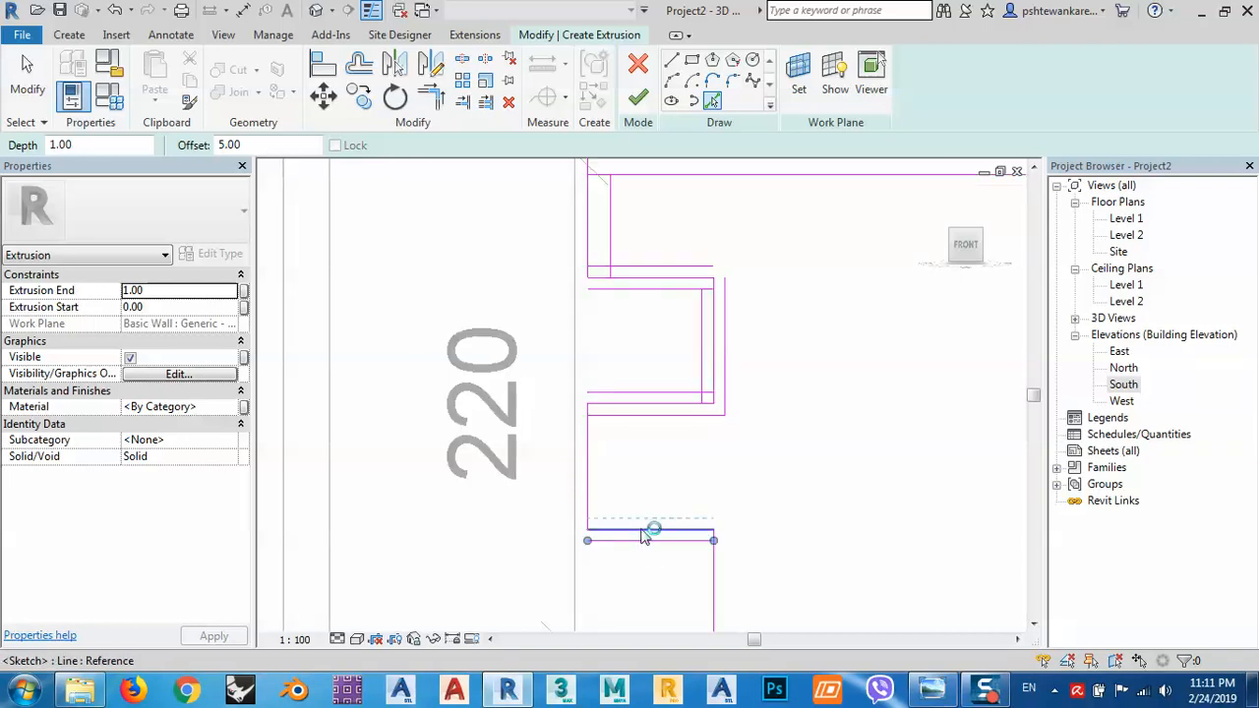
left_click(709, 581)
scroll(688, 385, "down", 2)
scroll(640, 365, "up", 4)
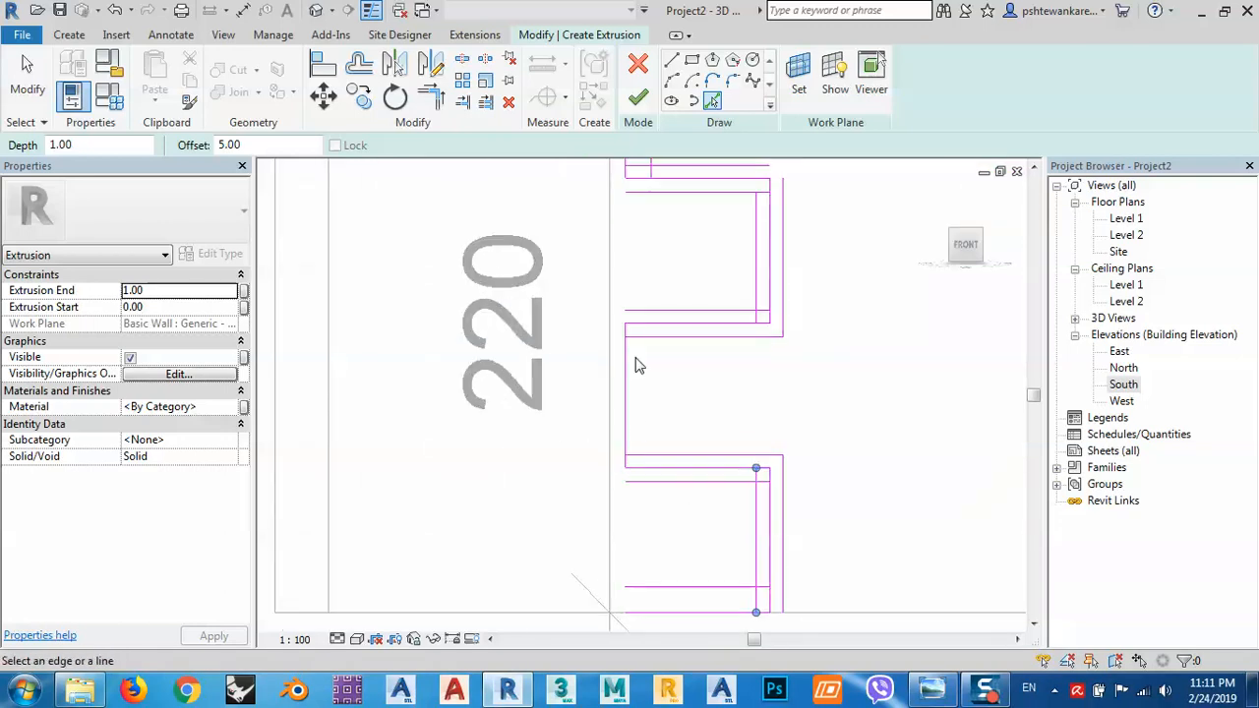
left_click(622, 355)
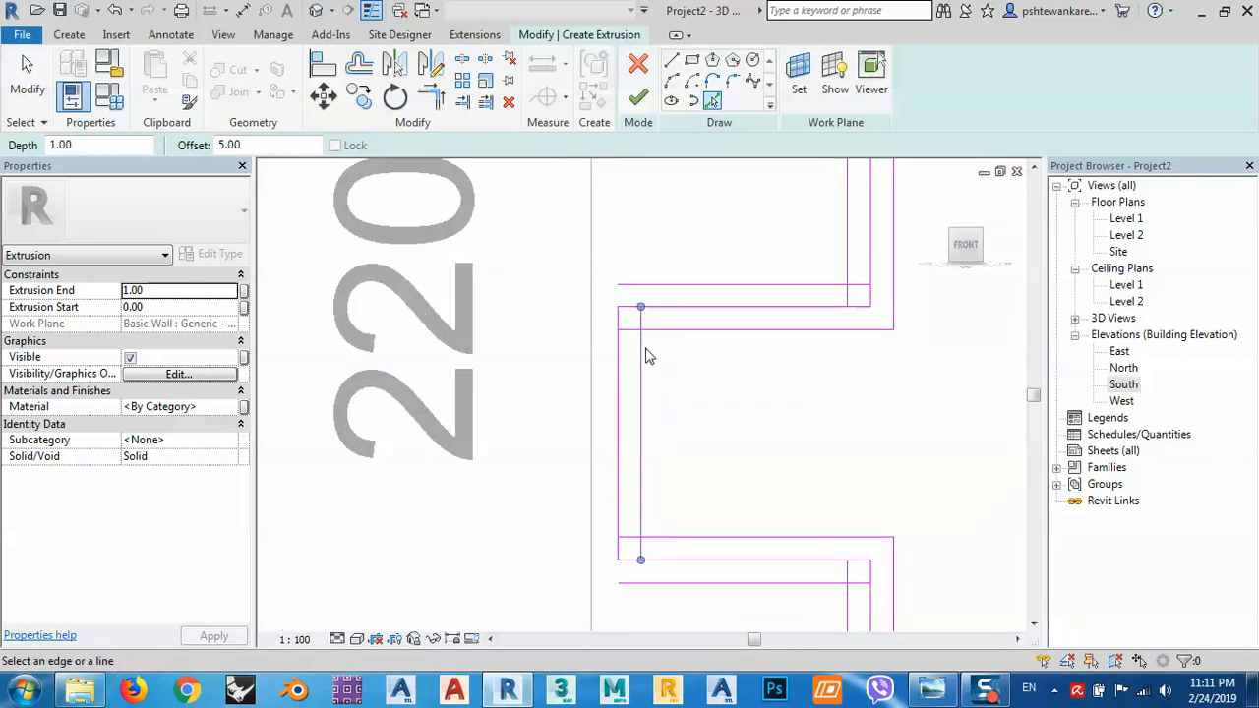
left_click(644, 355)
key("Escape")
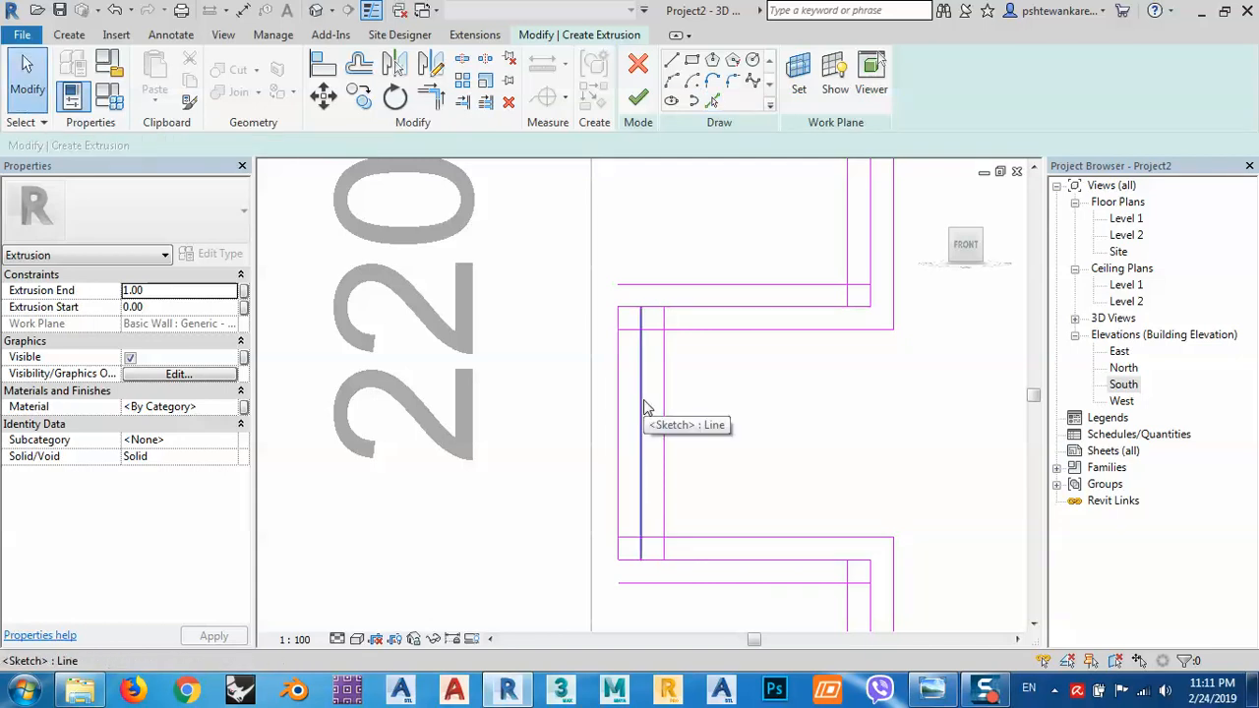
Step: Delete the intermediate line beside the lower inner vertical and the original upper and vertical centre lines of the lowest and middle steps
left_click(645, 406)
key("Delete")
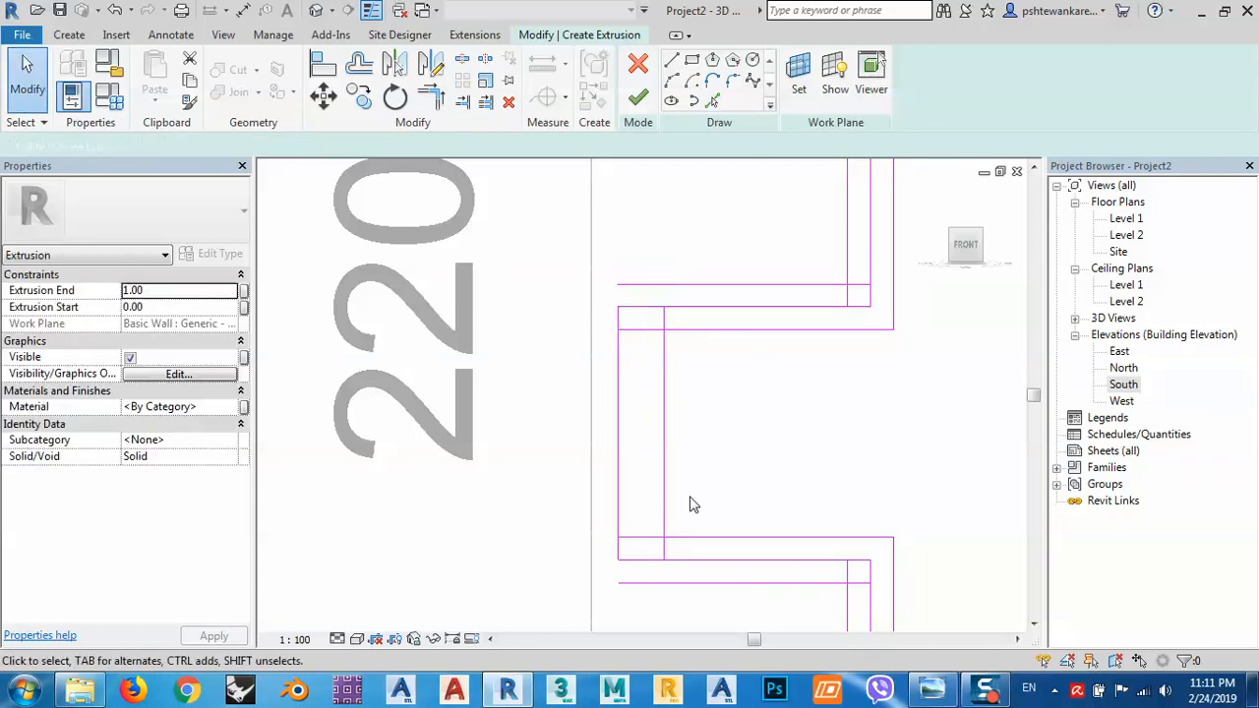
left_click(755, 560)
key("Delete")
left_click(869, 598)
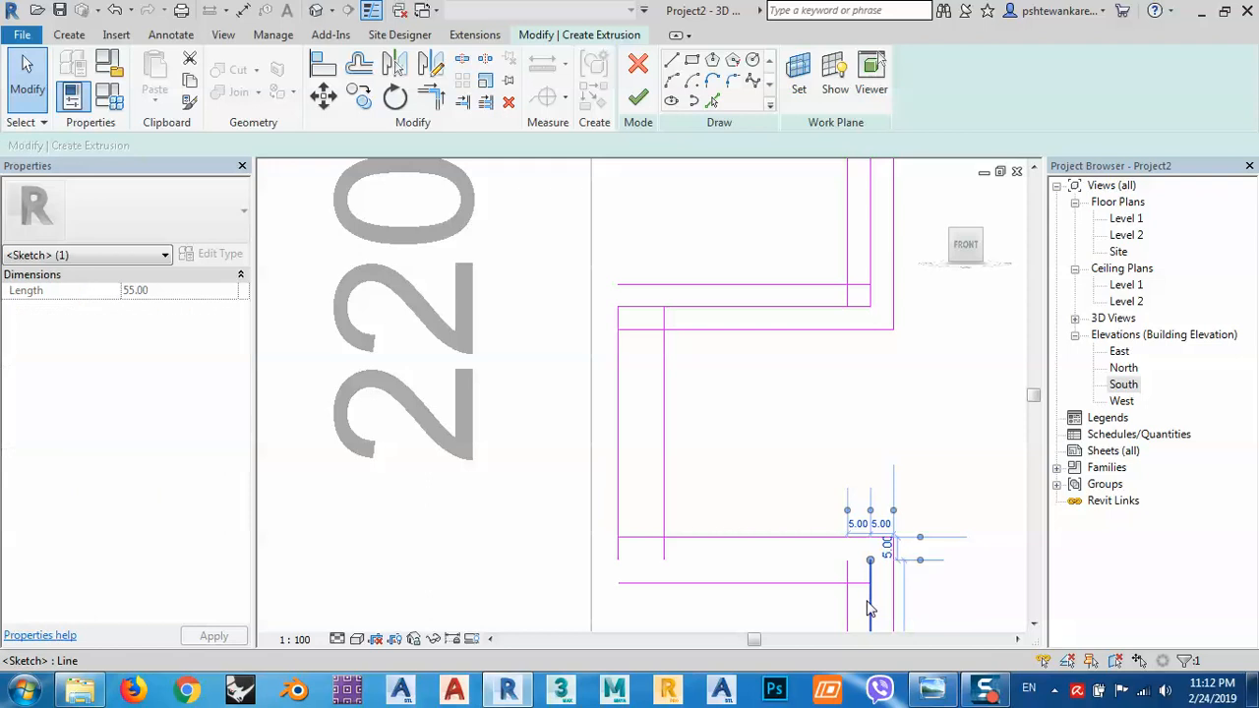
key("Delete")
left_click(870, 271)
key("Delete")
scroll(829, 477, "down", 2)
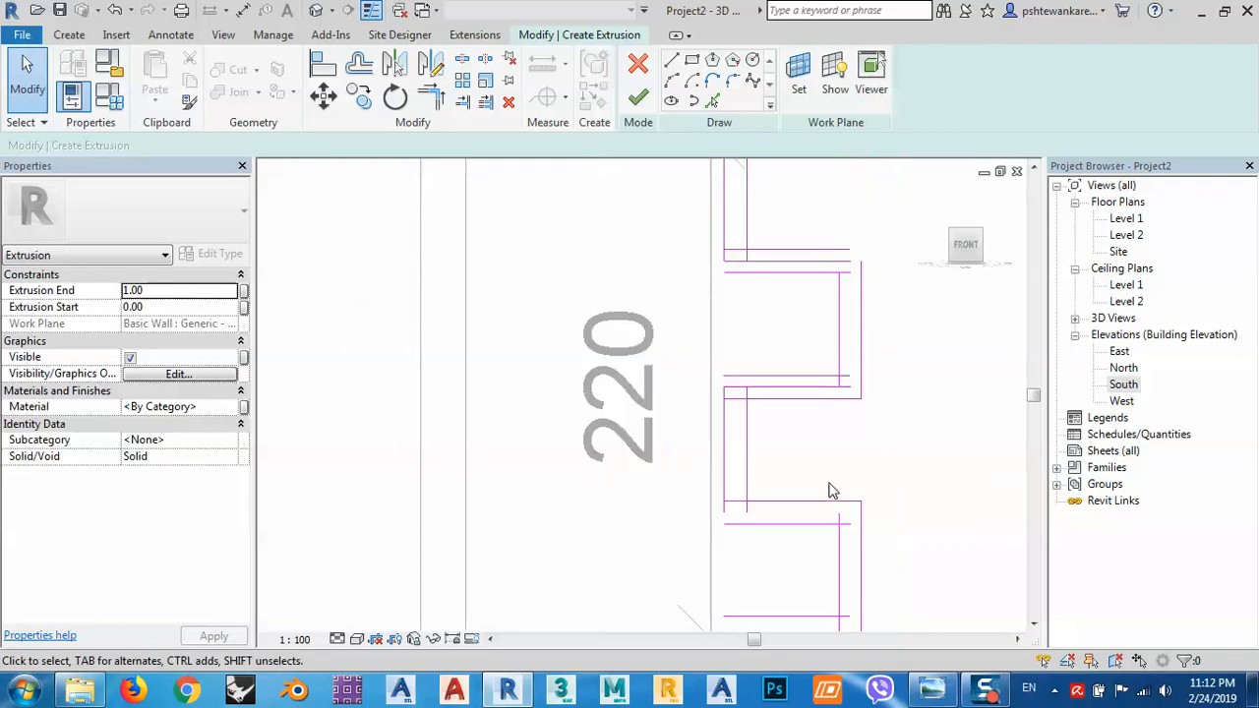
scroll(820, 231, "up", 1)
left_click(783, 289)
key("Delete")
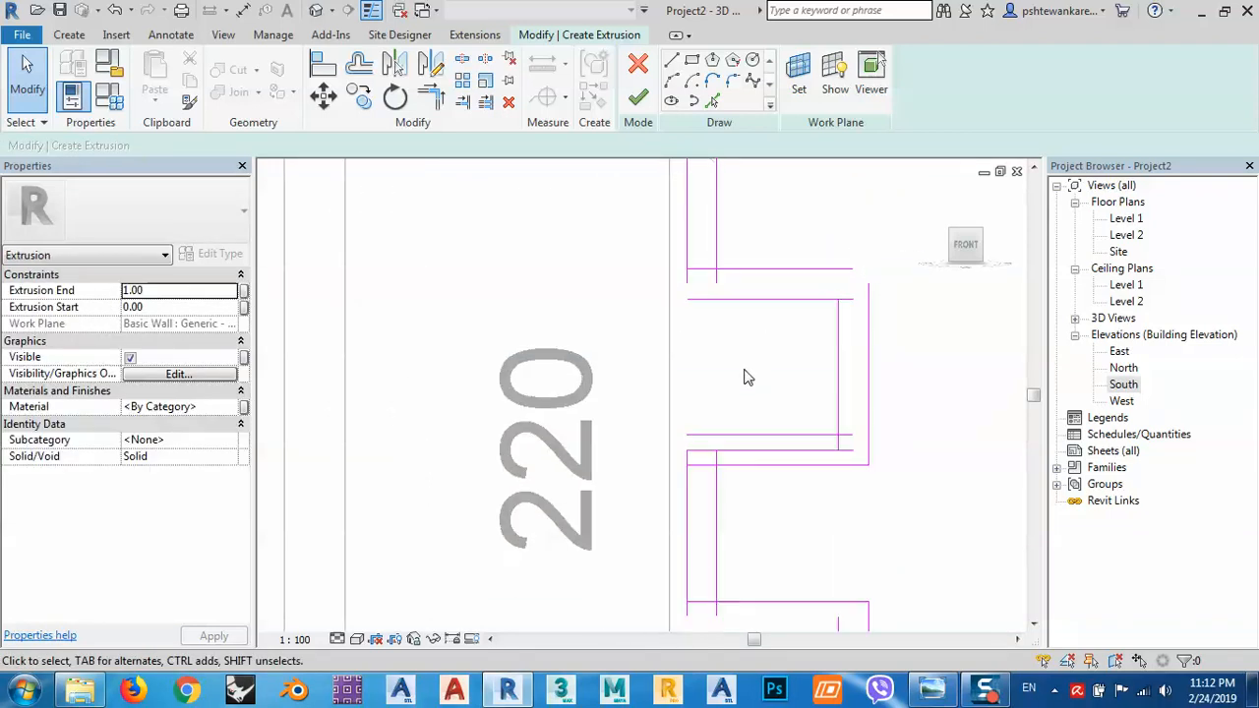
Step: Trim the upper offset vertical to the top shelf's underside and the middle step's upper outer line, then corner that line with the step's outer vertical
scroll(745, 378, "down", 2)
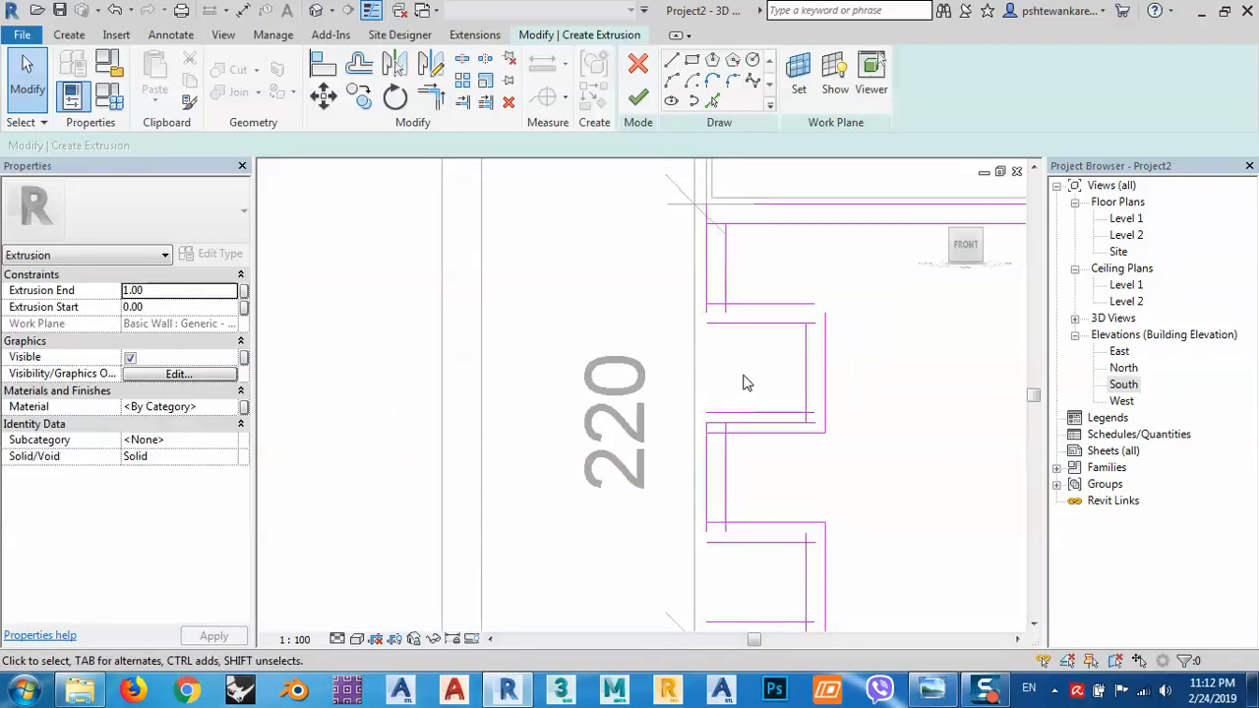
left_click(430, 95)
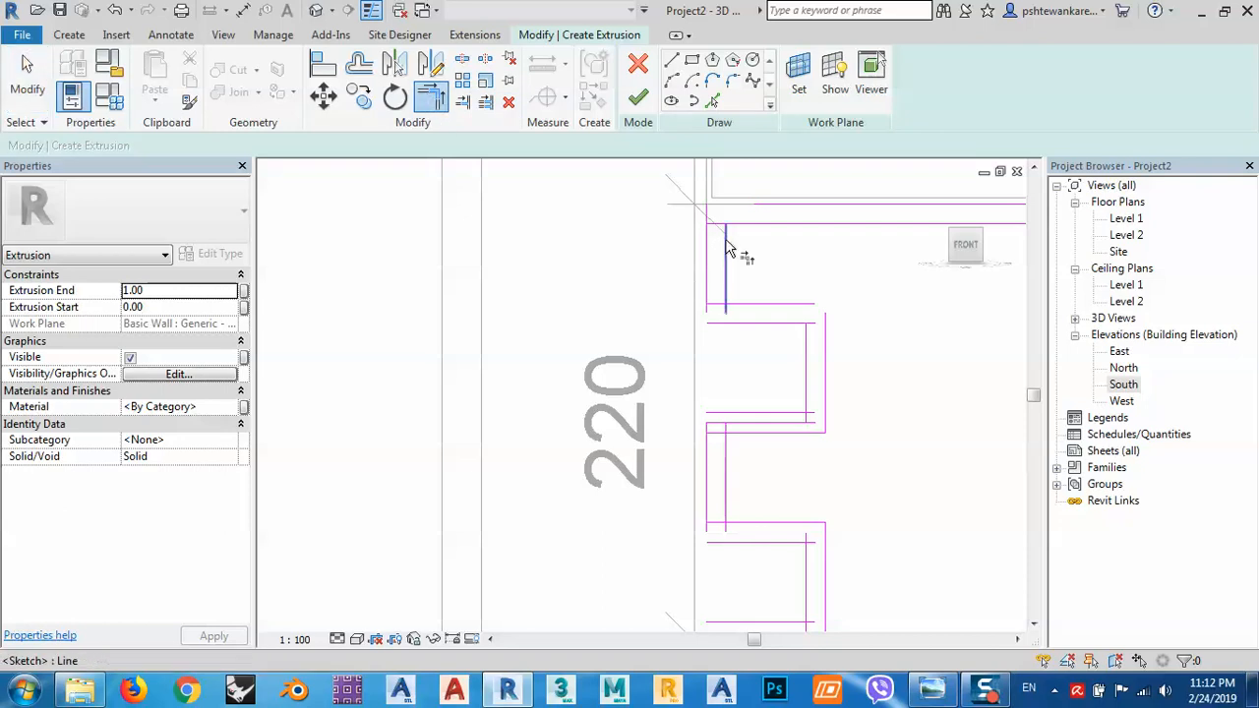
left_click(728, 249)
left_click(744, 228)
left_click(726, 284)
left_click(763, 305)
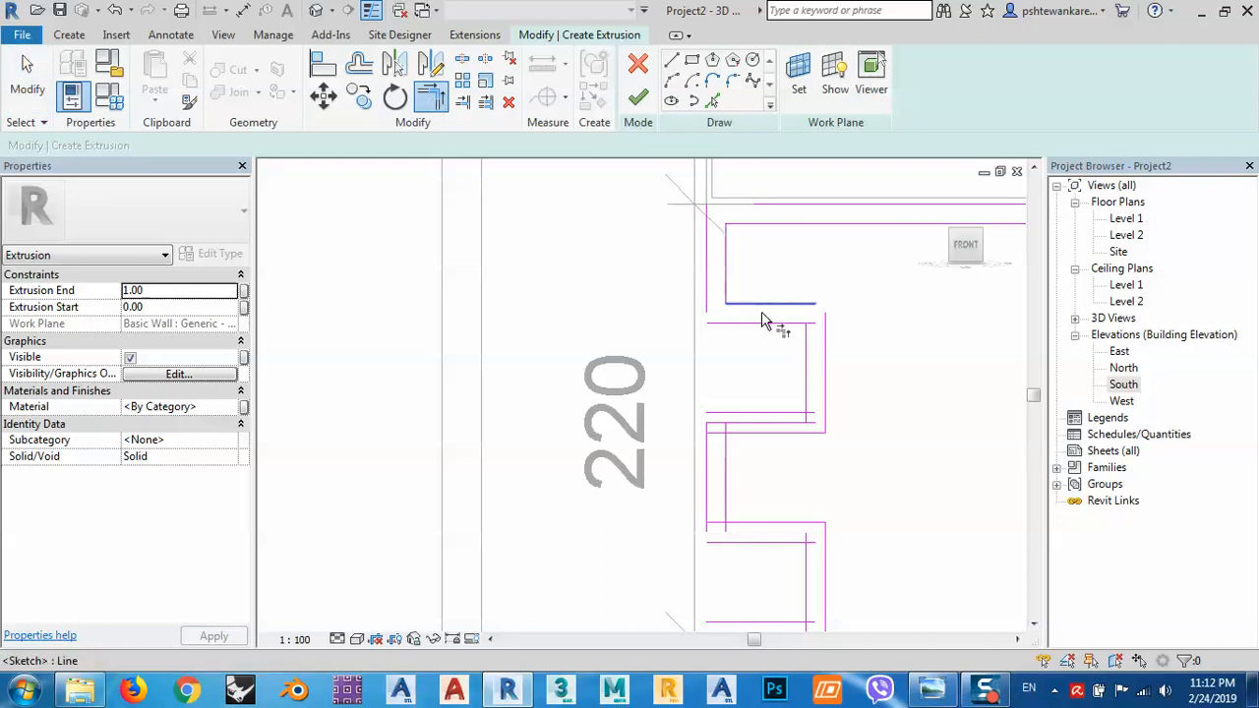
left_click(801, 305)
left_click(827, 340)
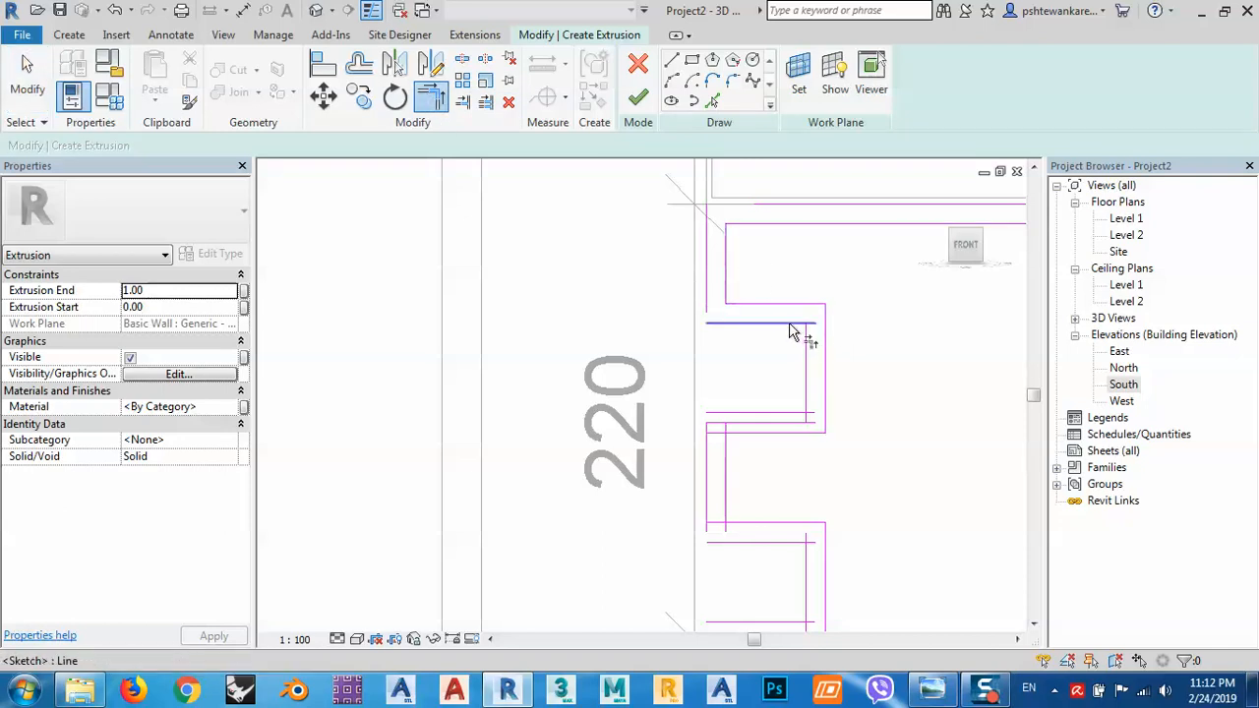
Step: Trim the middle step's inner offset lines into corners with each other and with the shelf's left-edge verticals above and below
left_click(789, 325)
left_click(810, 348)
left_click(755, 324)
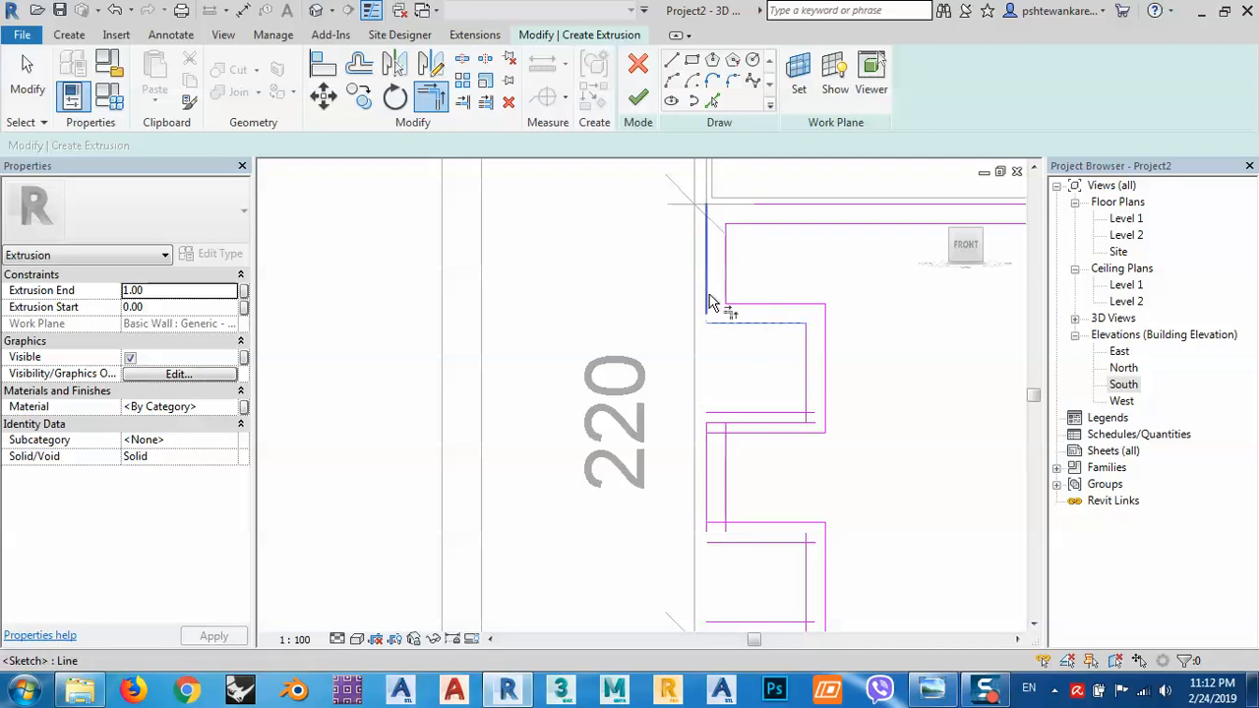
left_click(710, 304)
scroll(797, 433, "up", 1)
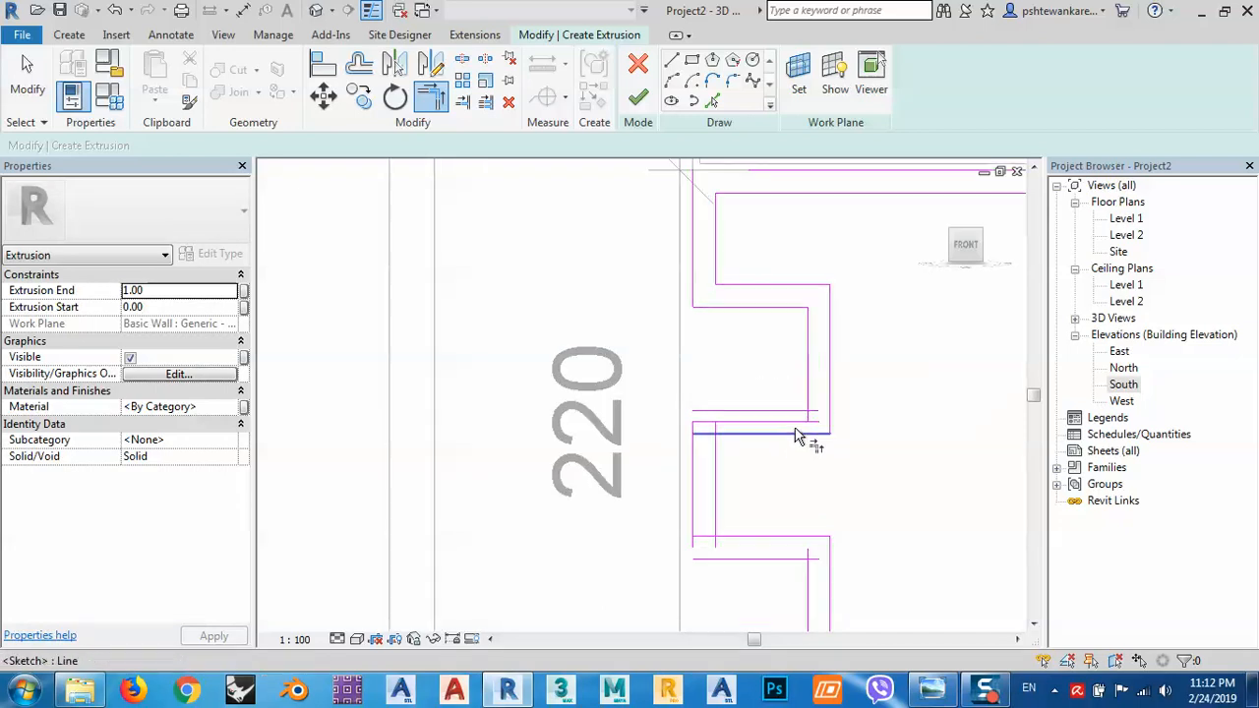
scroll(797, 436, "up", 1)
left_click(806, 404)
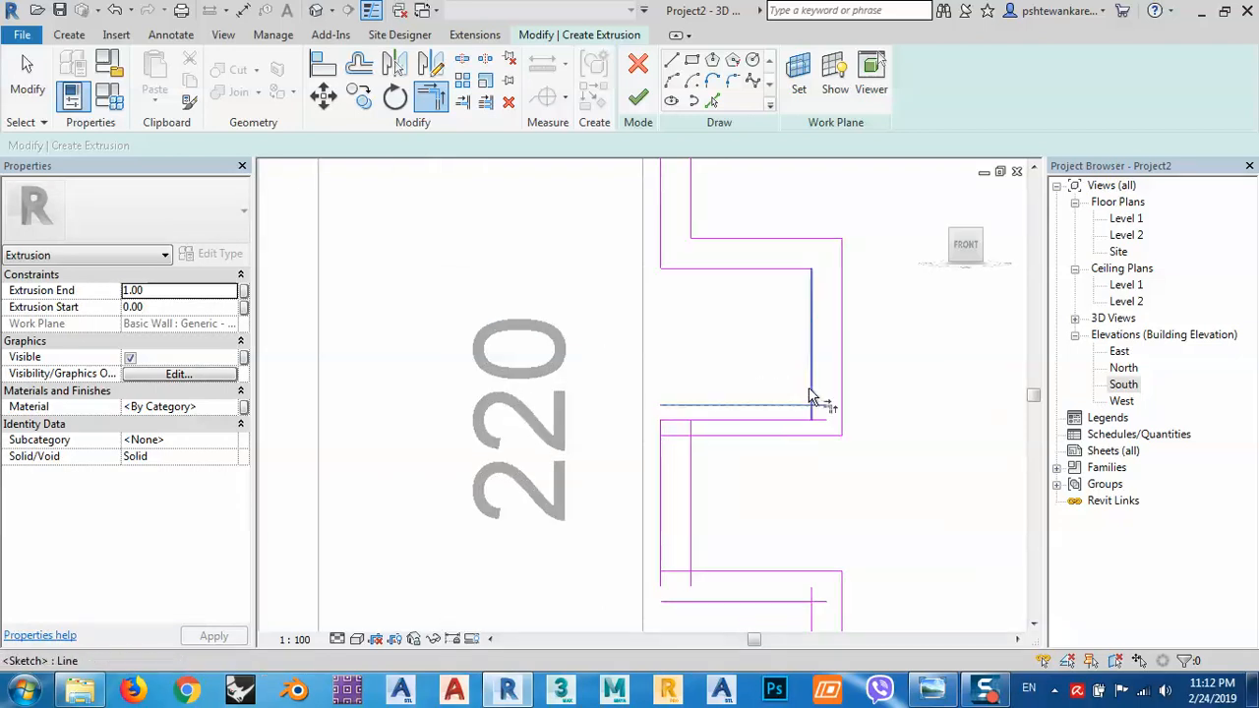
left_click(663, 429)
left_click(672, 408)
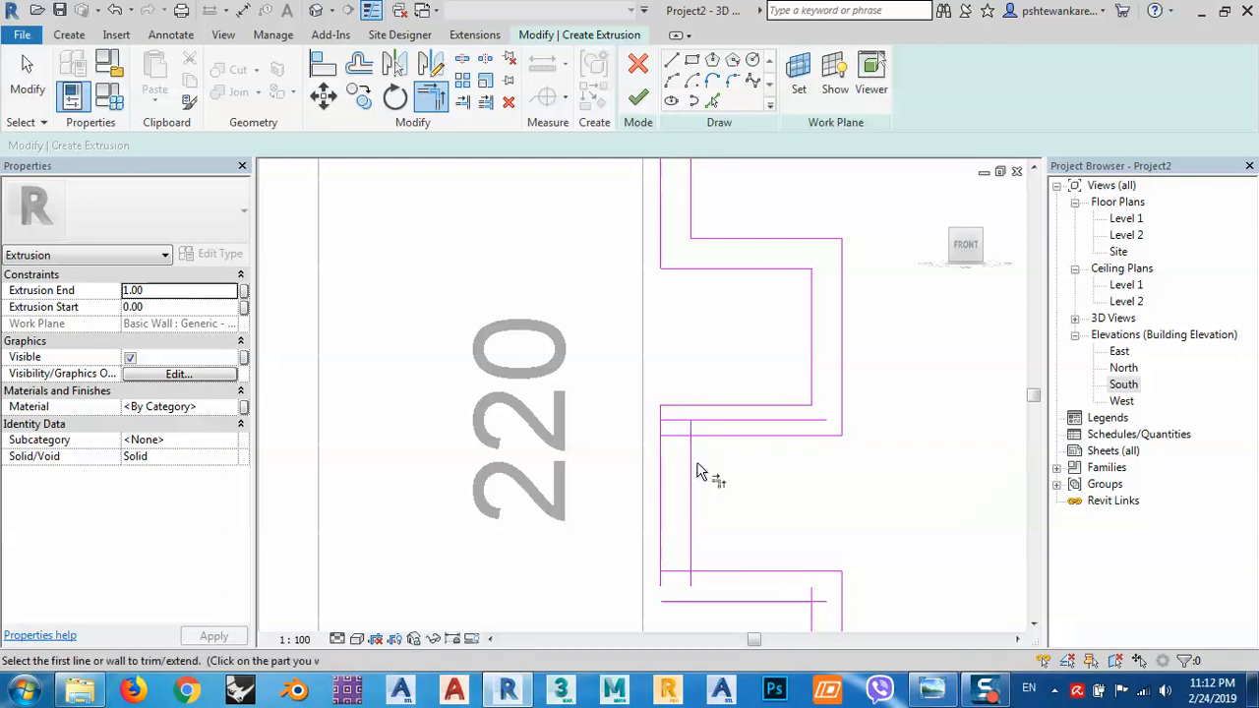
Step: Trim both verticals between the middle and lowest steps to the adjoining step lines, and corner the lowest step's inner upper and vertical lines
left_click(689, 452)
left_click(710, 435)
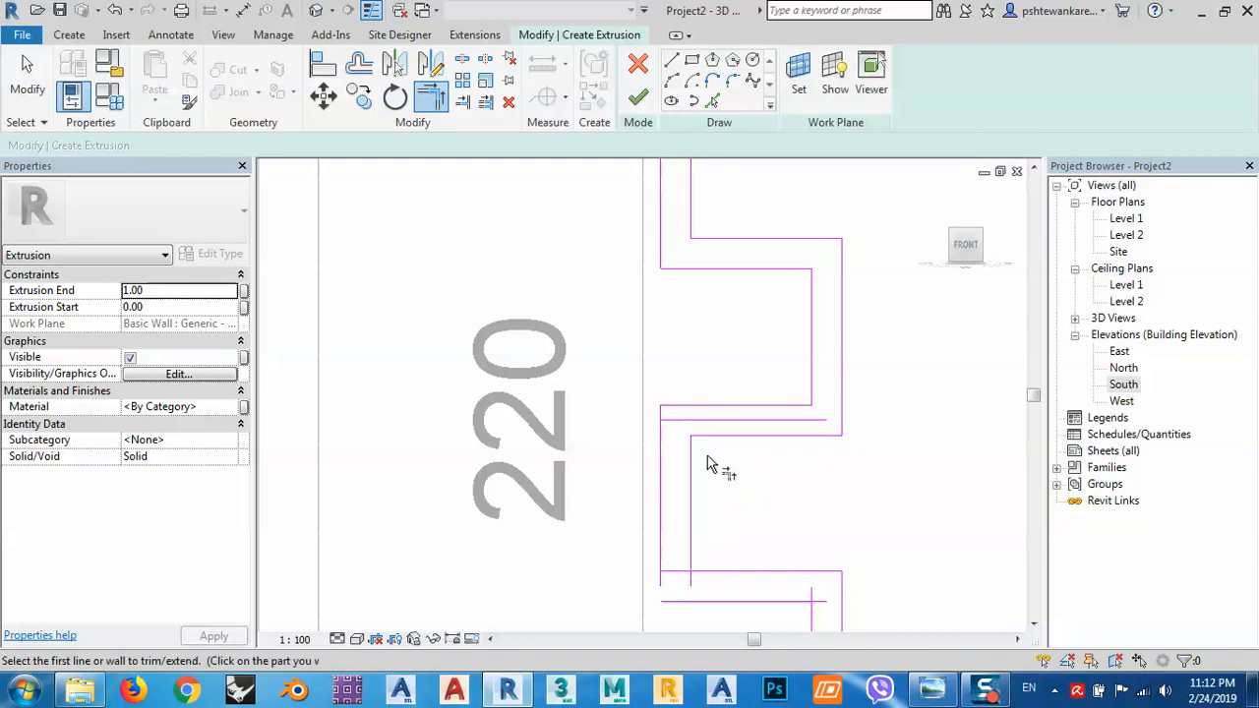
left_click(661, 583)
left_click(675, 601)
left_click(706, 574)
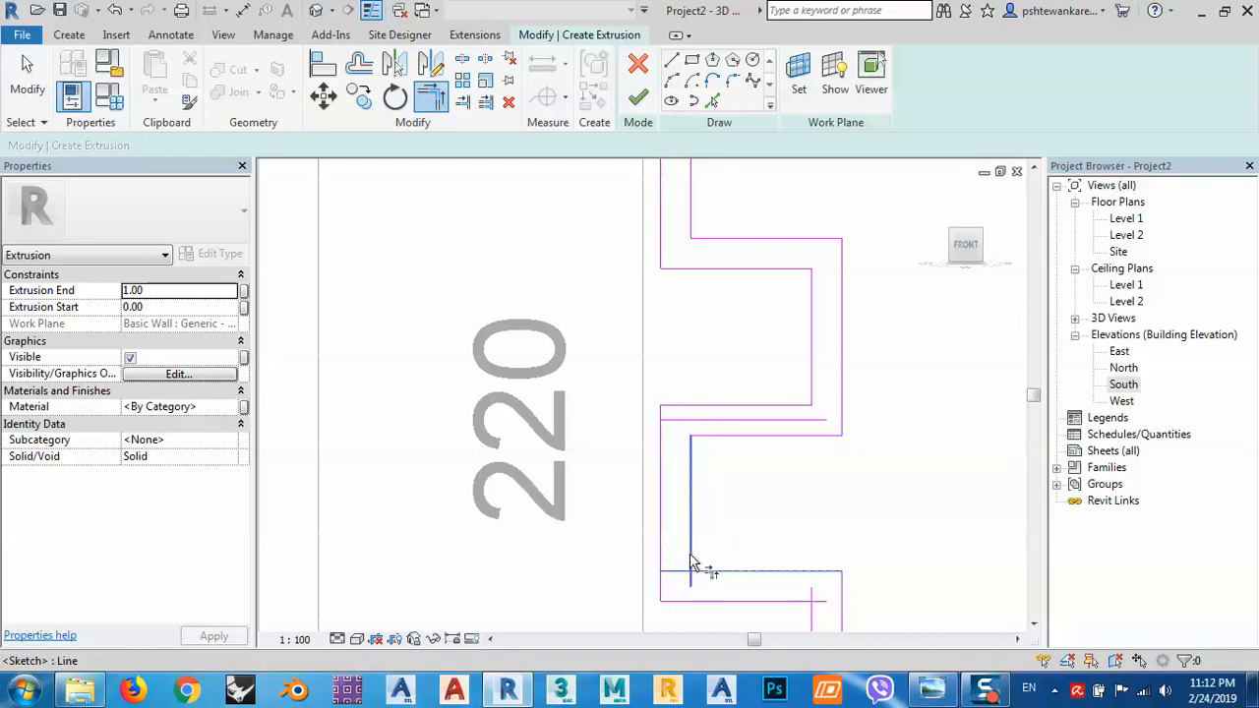
left_click(689, 552)
left_click(796, 601)
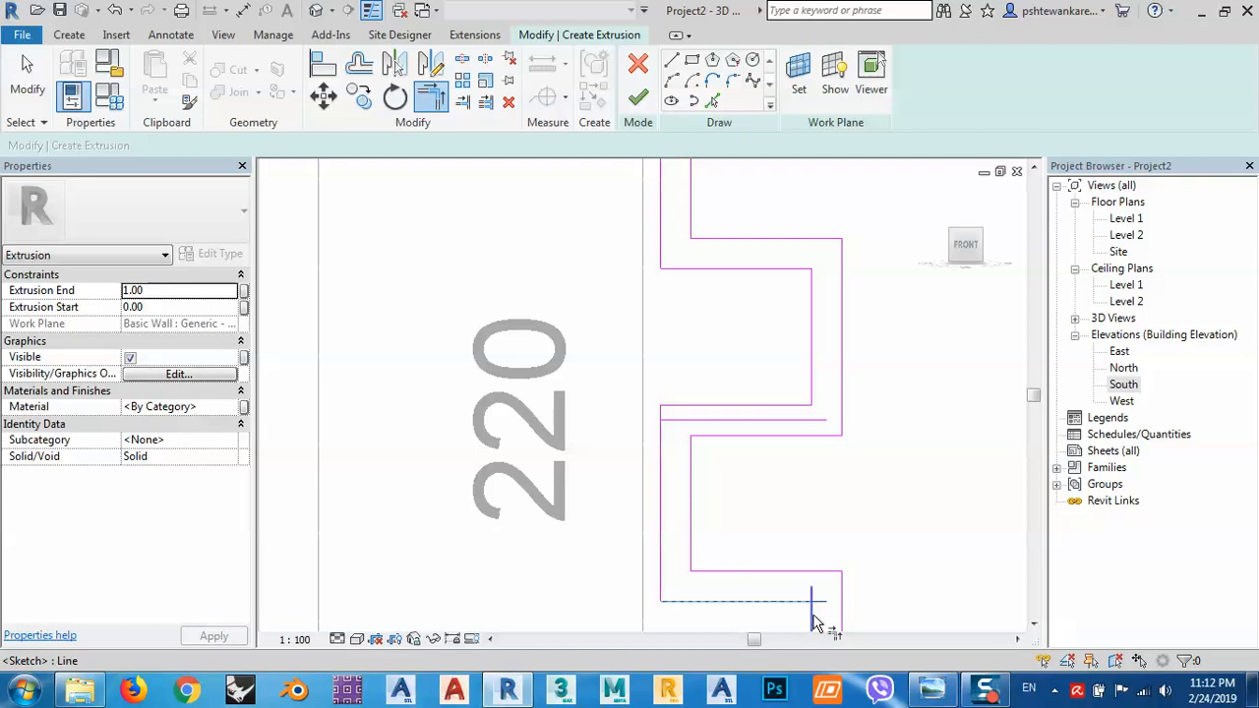
left_click(812, 594)
Step: Corner the lowest step's inner vertical with the line above the base, and delete the leftover centre line at the middle step's lower edge
scroll(826, 325, "down", 2)
scroll(808, 374, "down", 2)
scroll(814, 512, "up", 4)
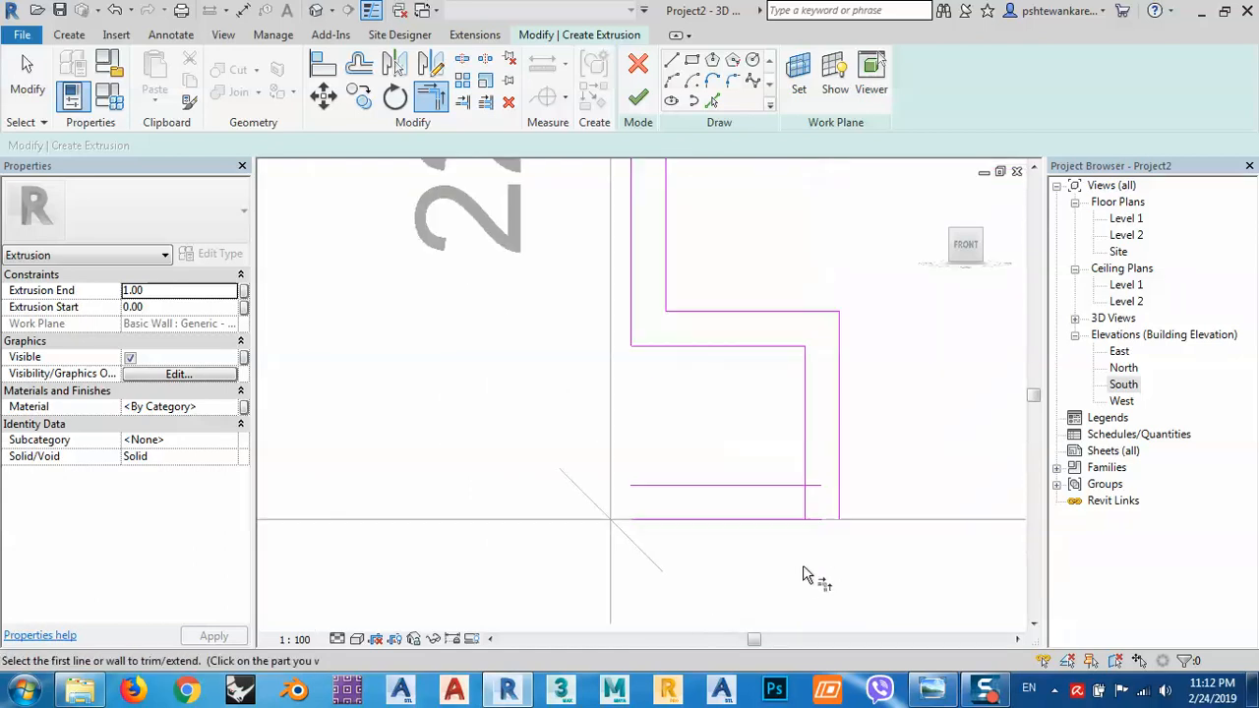
left_click(809, 458)
left_click(808, 468)
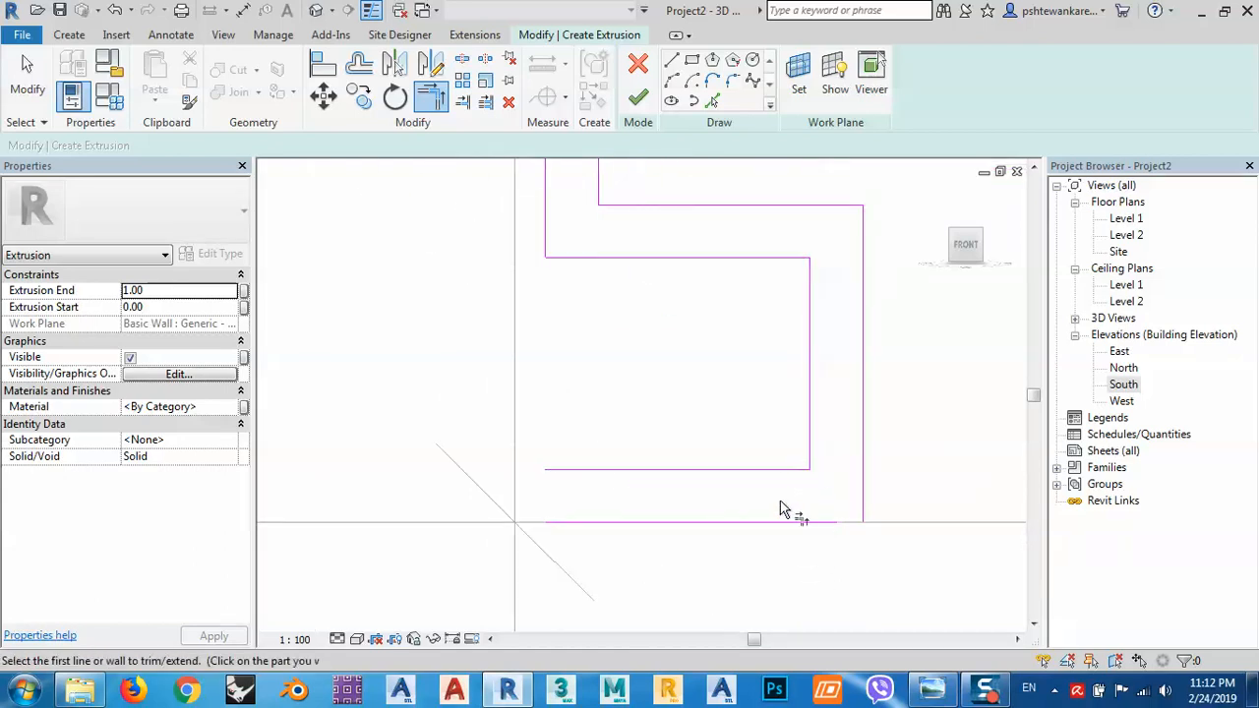
scroll(789, 518, "down", 3)
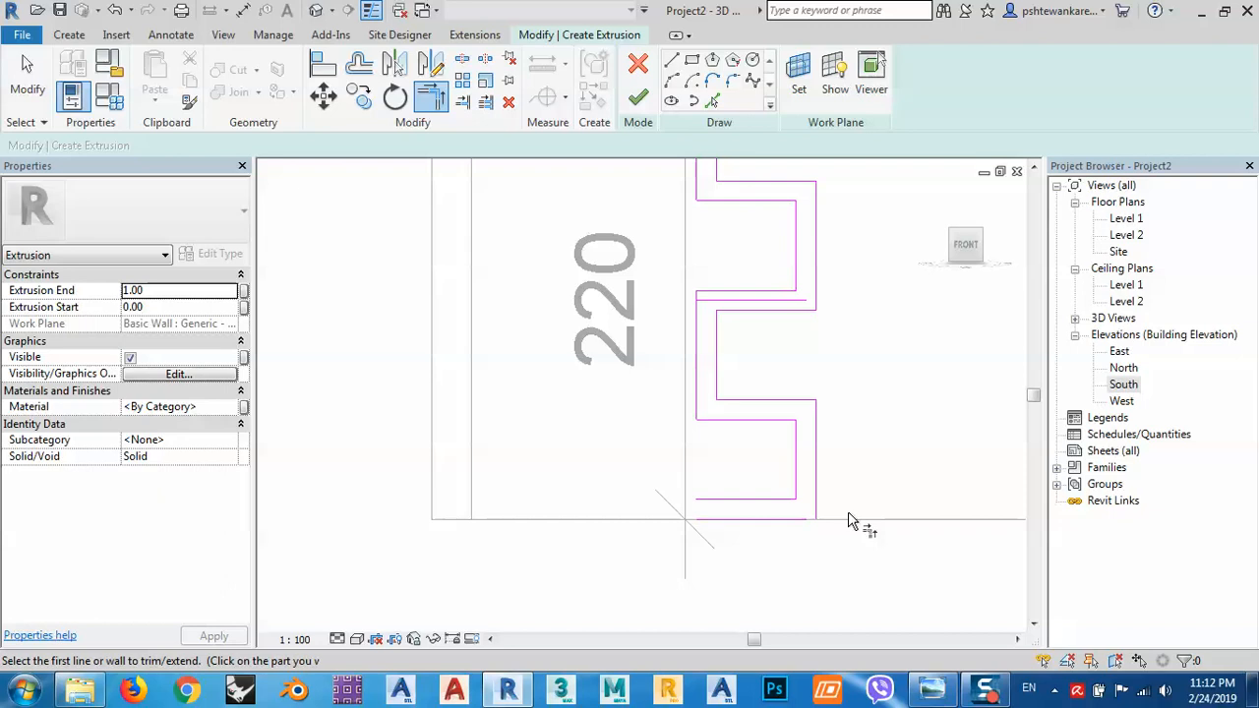
key("Escape")
left_click(773, 306)
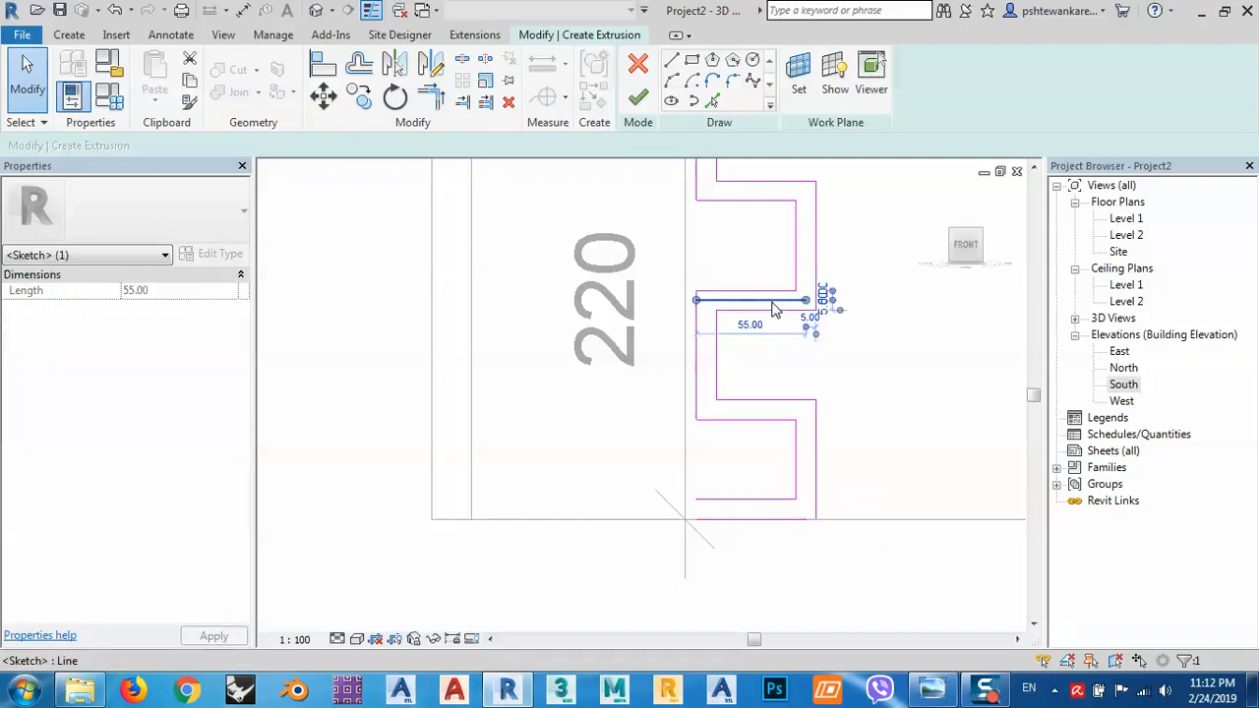
key("Delete")
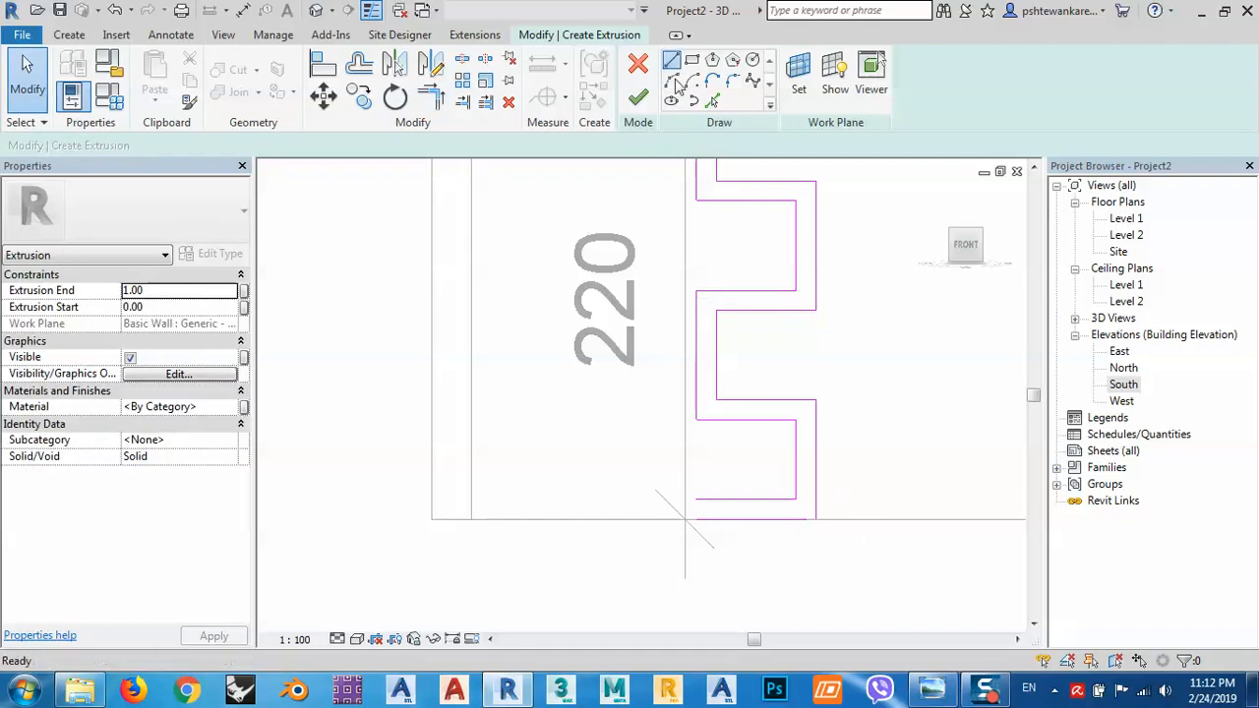
Step: Draw a 10 cm vertical line closing the open left end of the shelf's base strip
left_click(670, 61)
left_click(696, 497)
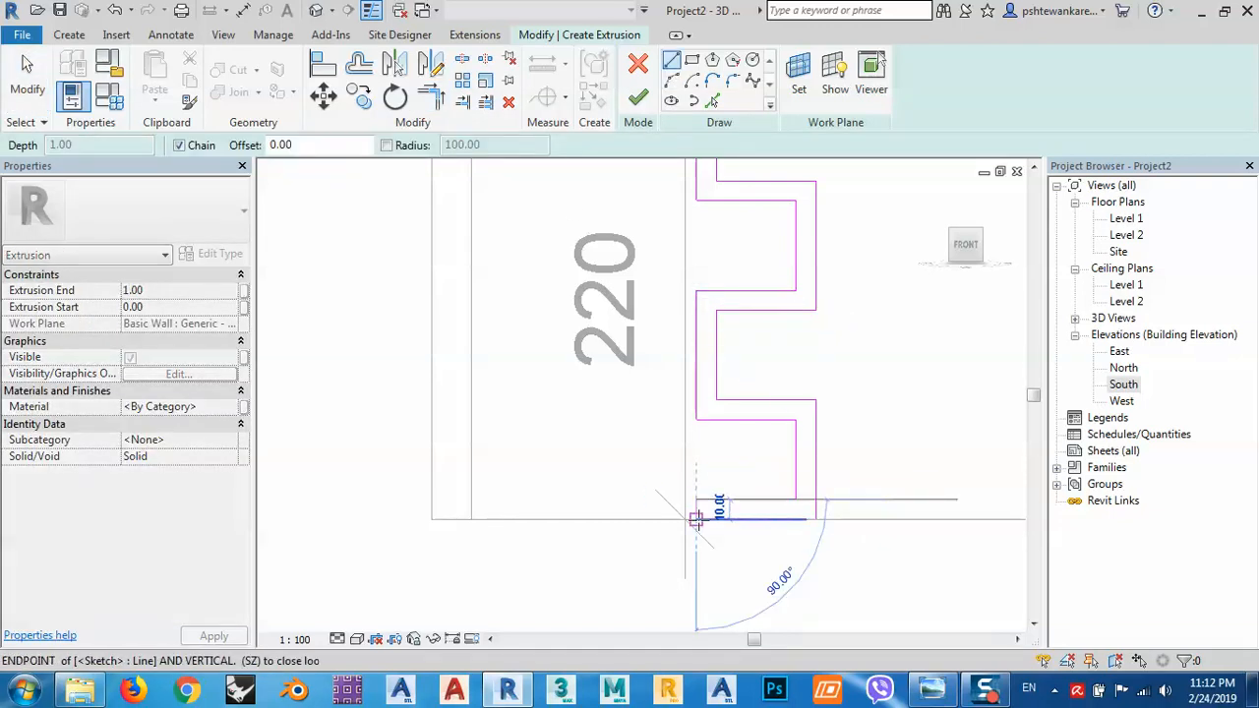
left_click(696, 519)
key("Escape")
key("Escape")
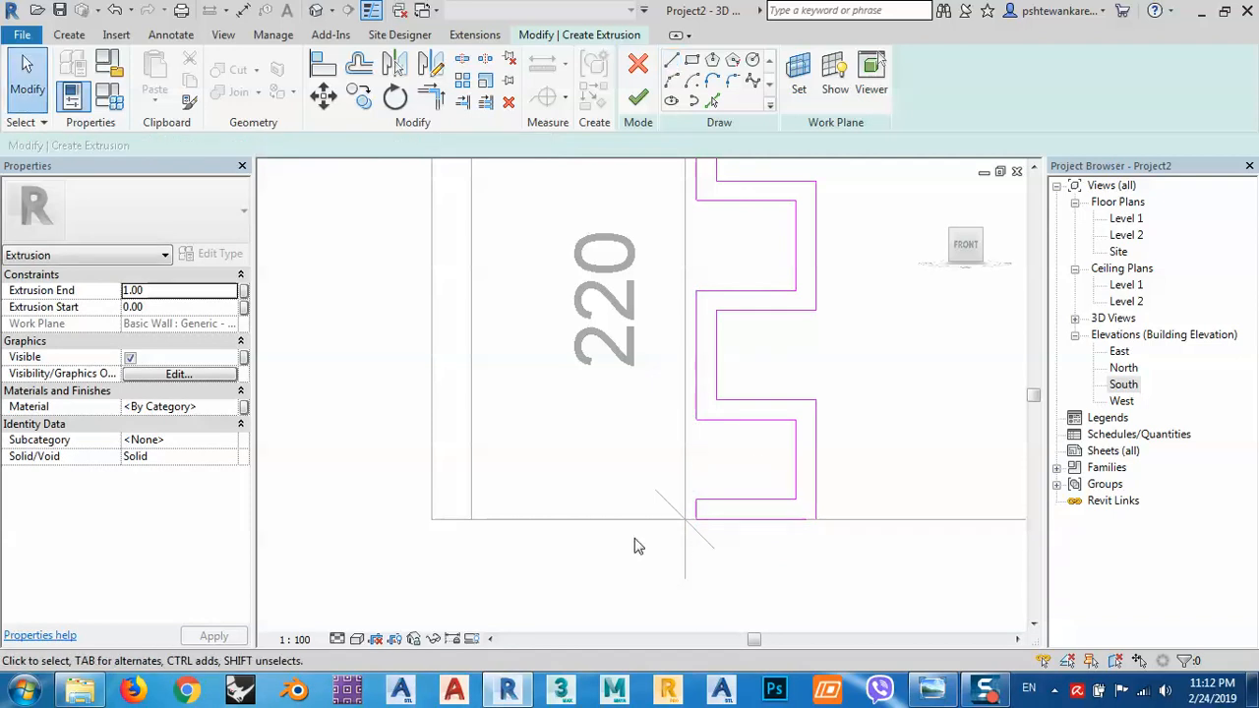
Step: Draw a short vertical line closing the right end of the long top shelf beneath the framed panel
scroll(638, 540, "down", 3)
scroll(821, 408, "up", 5)
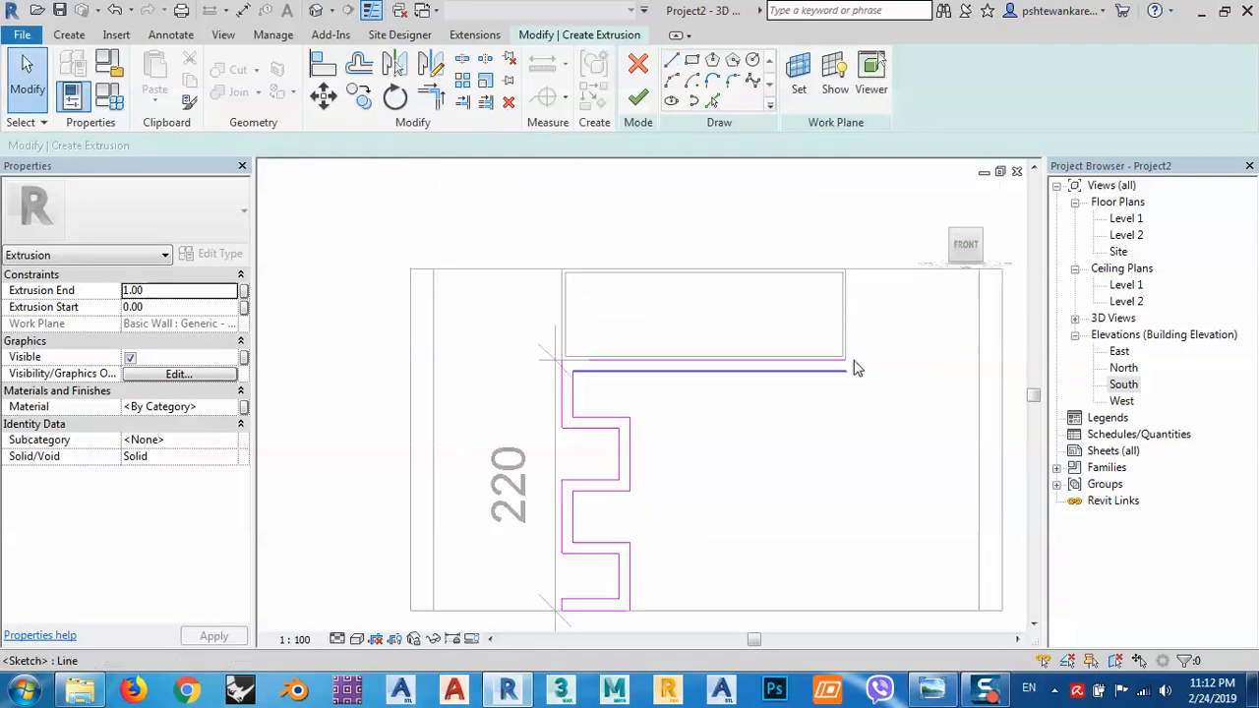
left_click(671, 61)
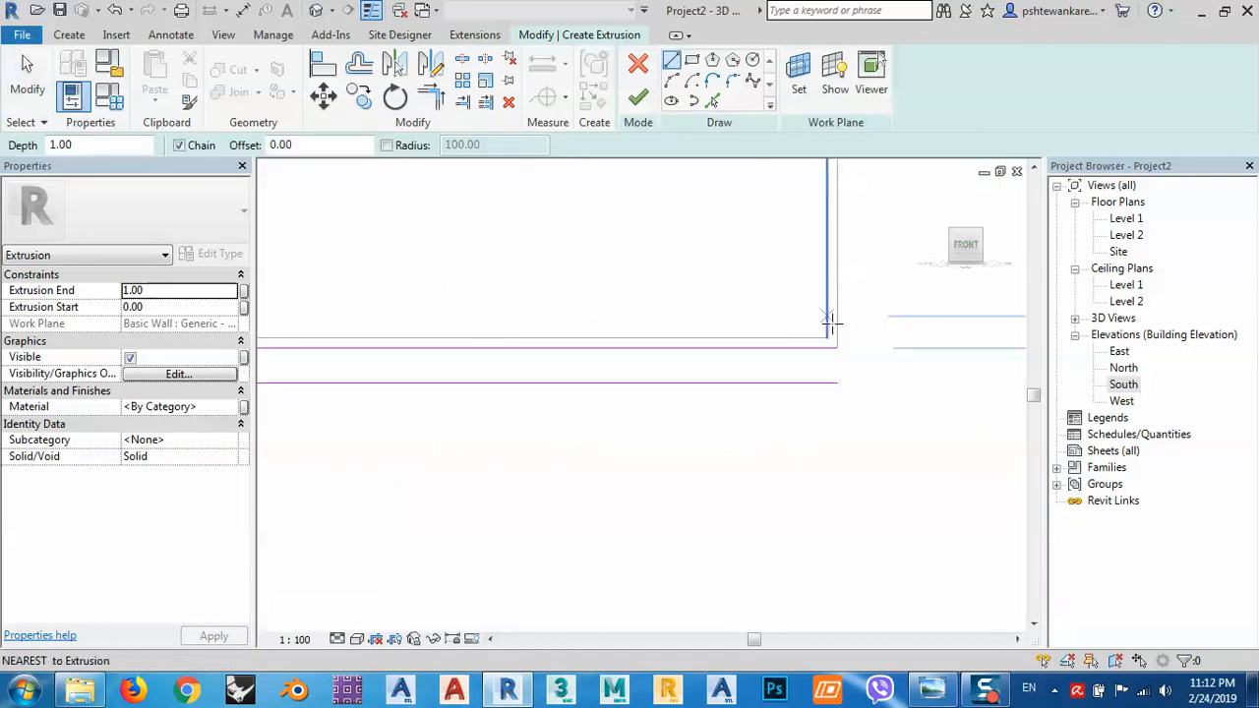
left_click(836, 349)
key("Escape")
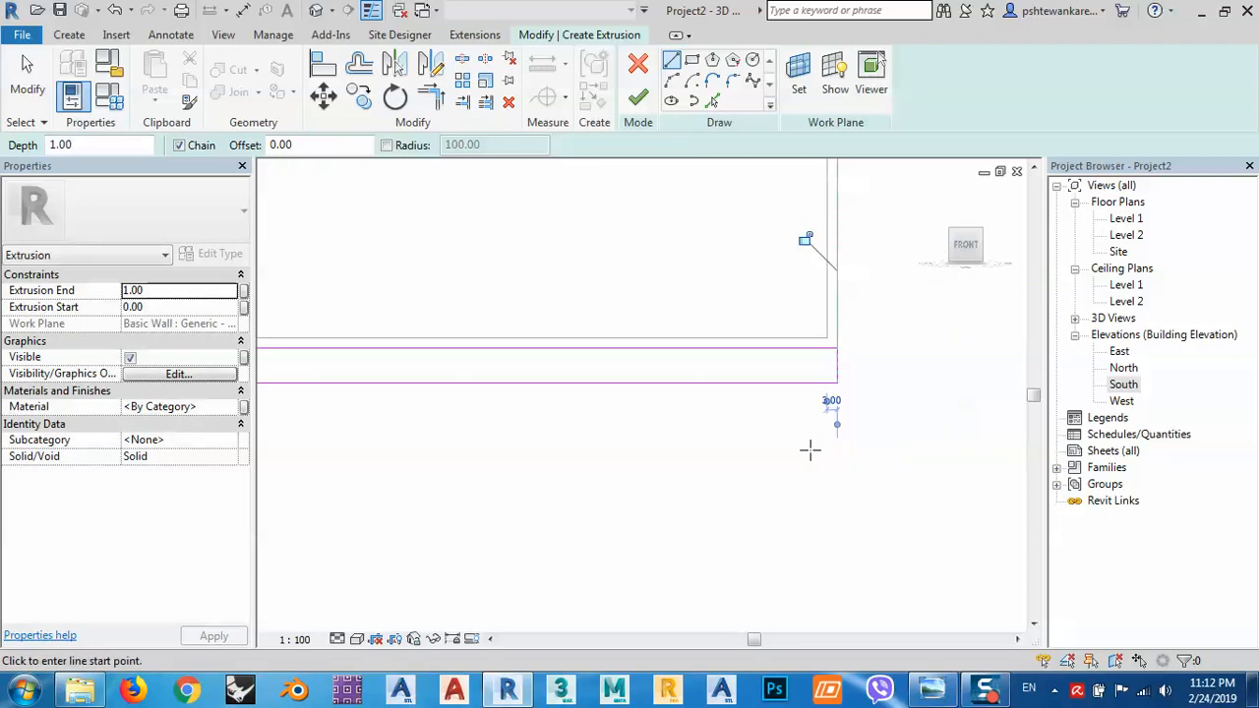
key("Escape")
scroll(831, 322, "down", 2)
scroll(831, 322, "down", 3)
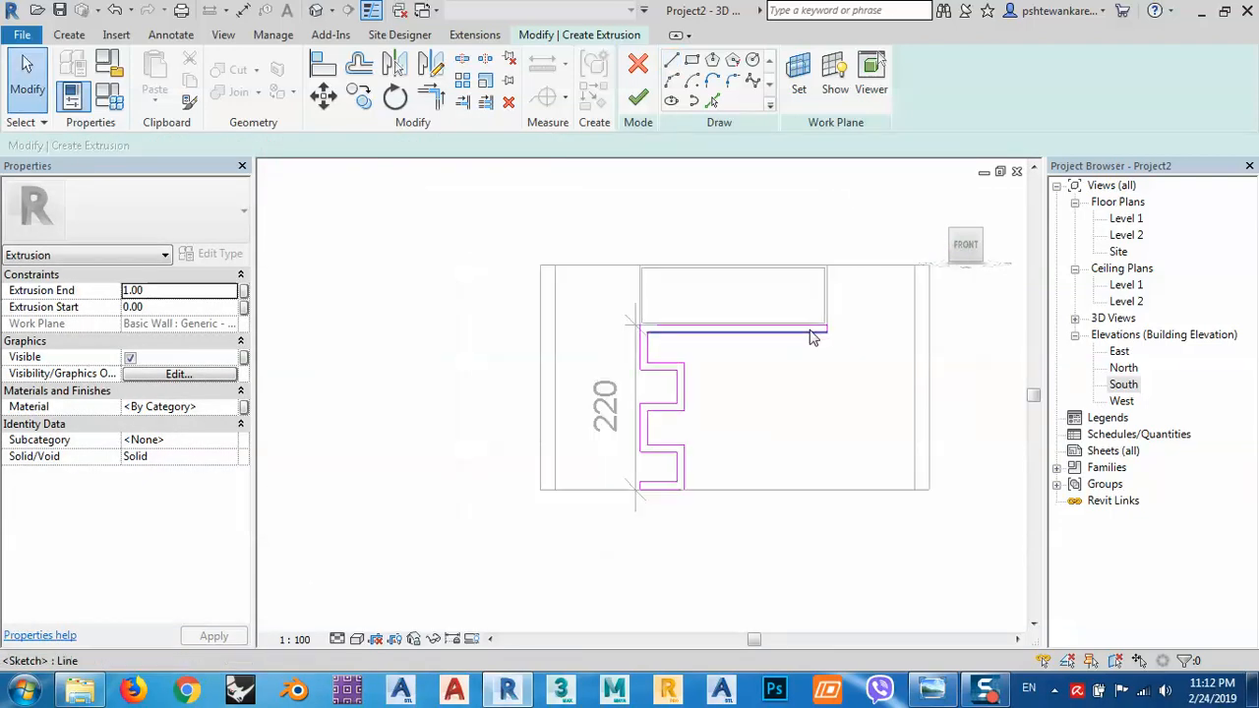
Step: Set the Extrusion End to 10 and, after rechecking the reference picture, try to finish the shelf's extrusion sketch
left_click(169, 290)
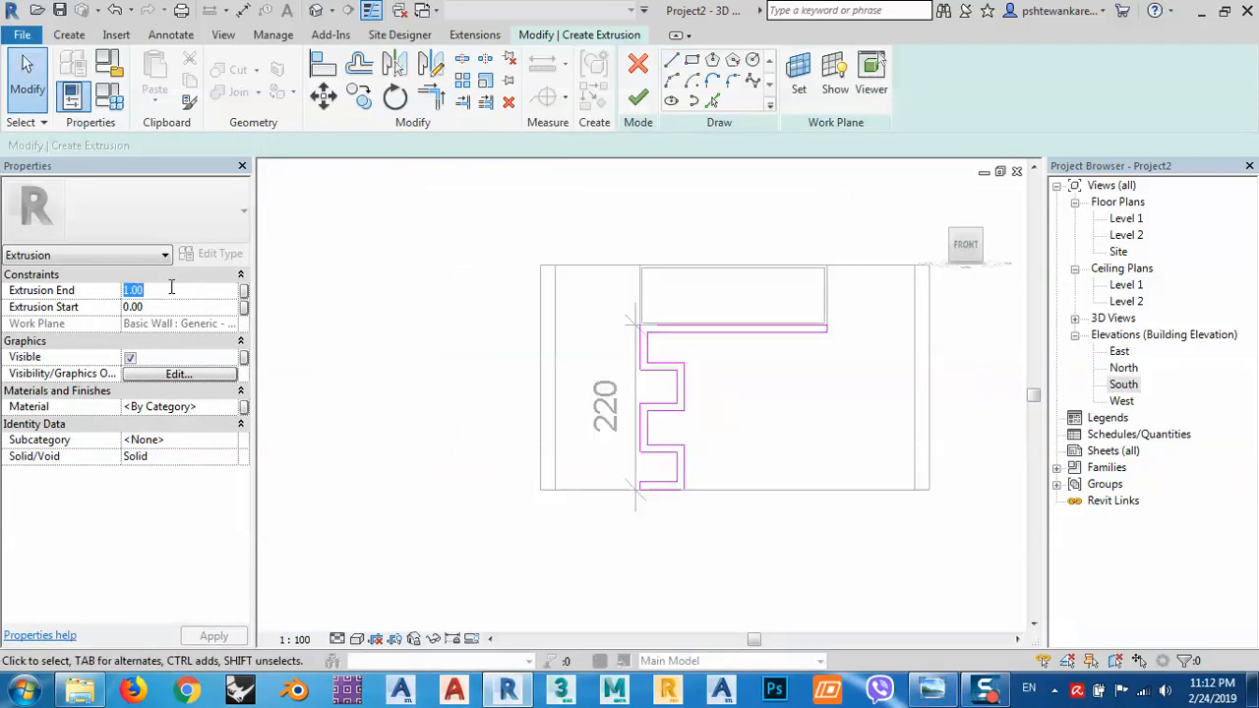
type("10")
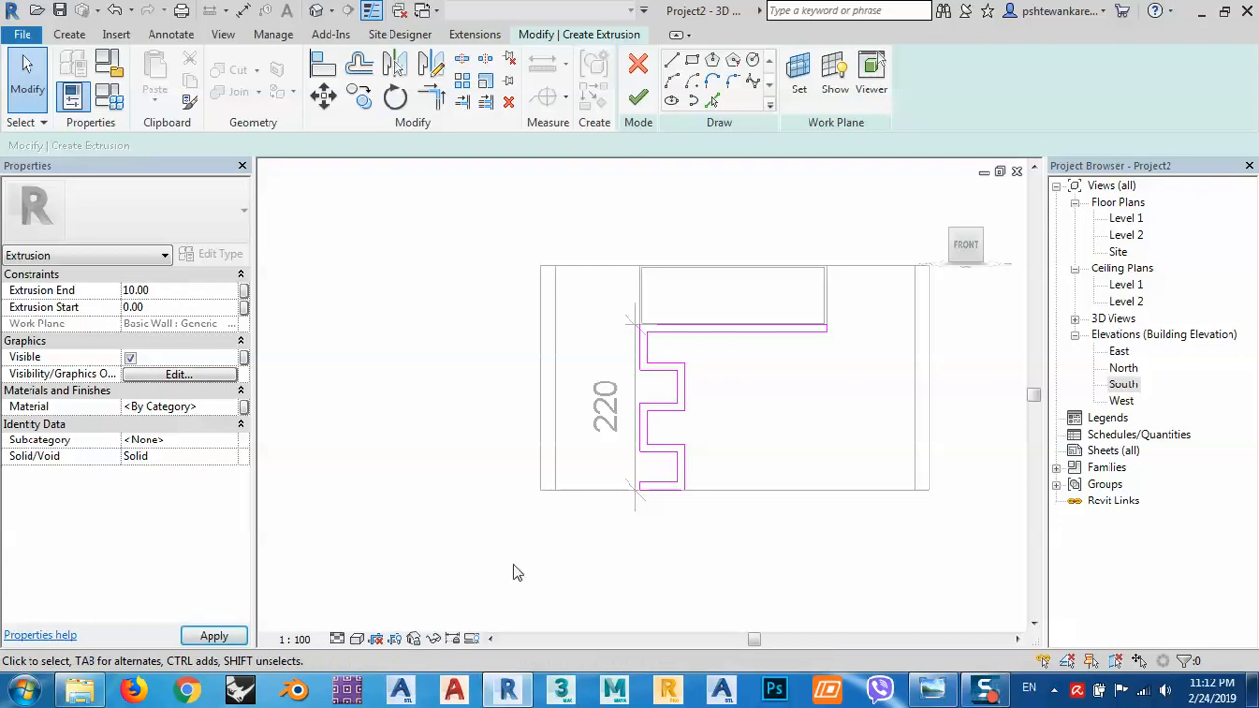
left_click(931, 688)
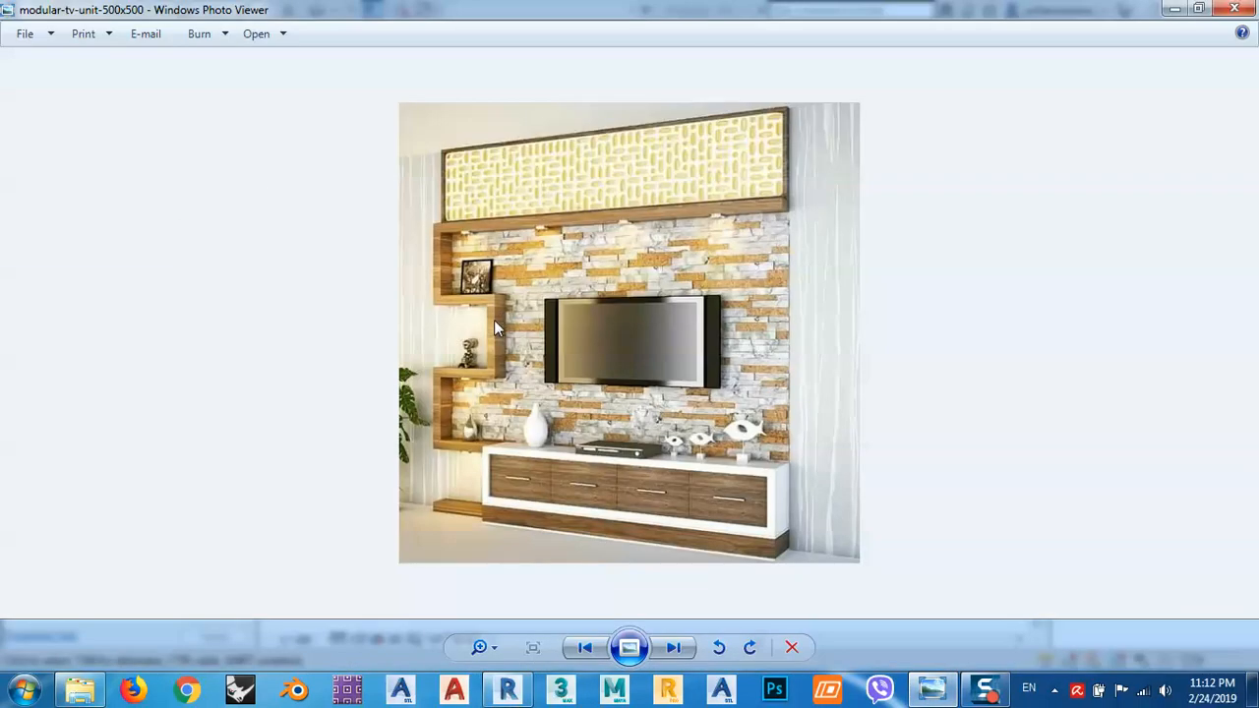
left_click(1174, 8)
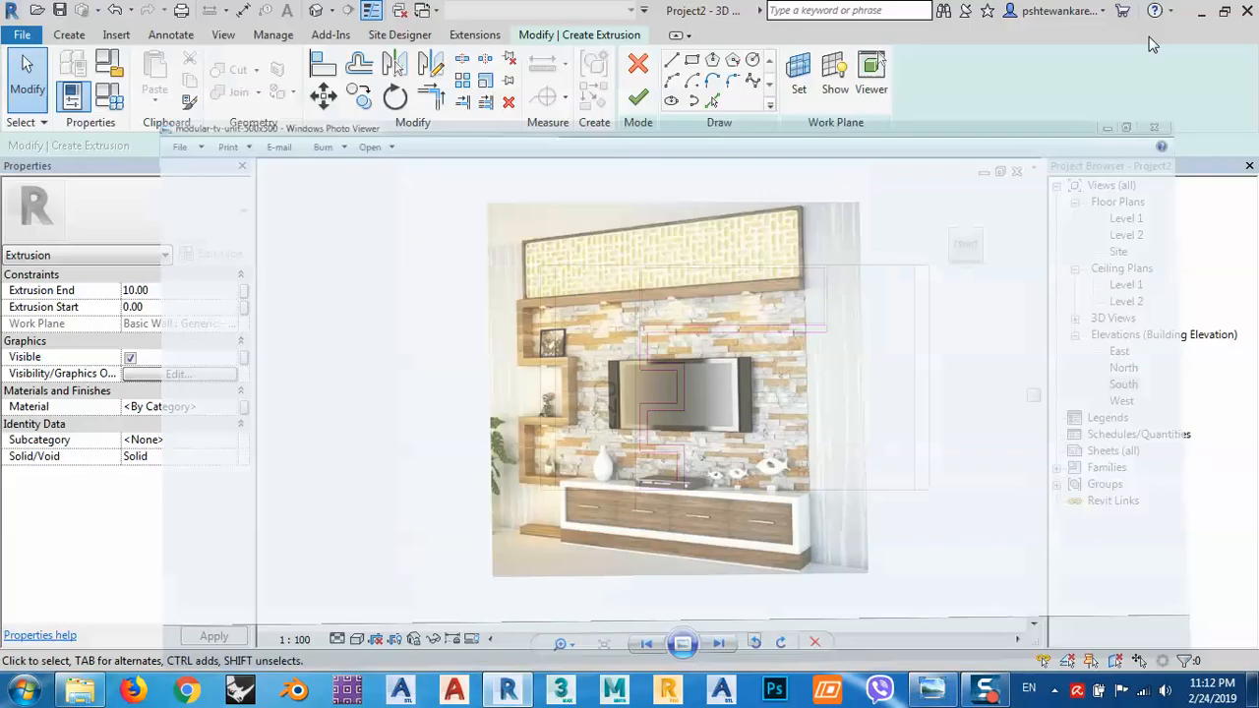
left_click(637, 96)
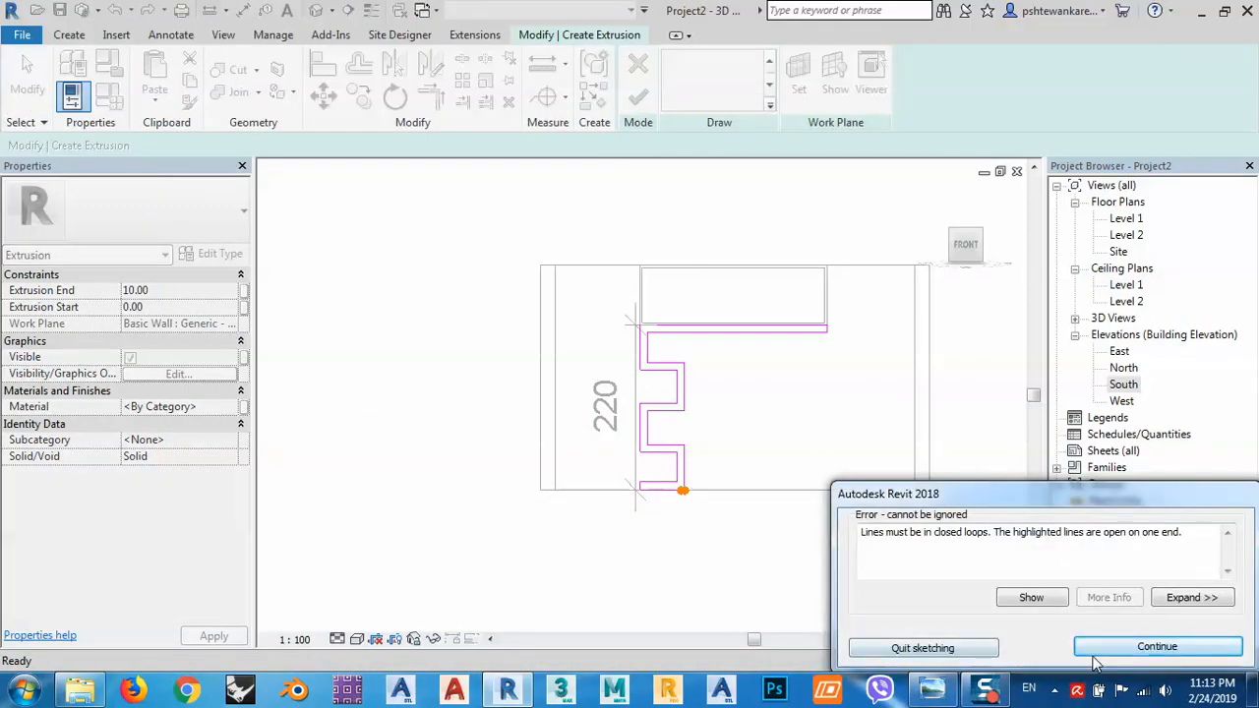
Step: Corner the shelf outline's lowest outer vertical with the base line and finish the 10 cm extrusion sketch
left_click(1093, 651)
scroll(682, 494, "up", 5)
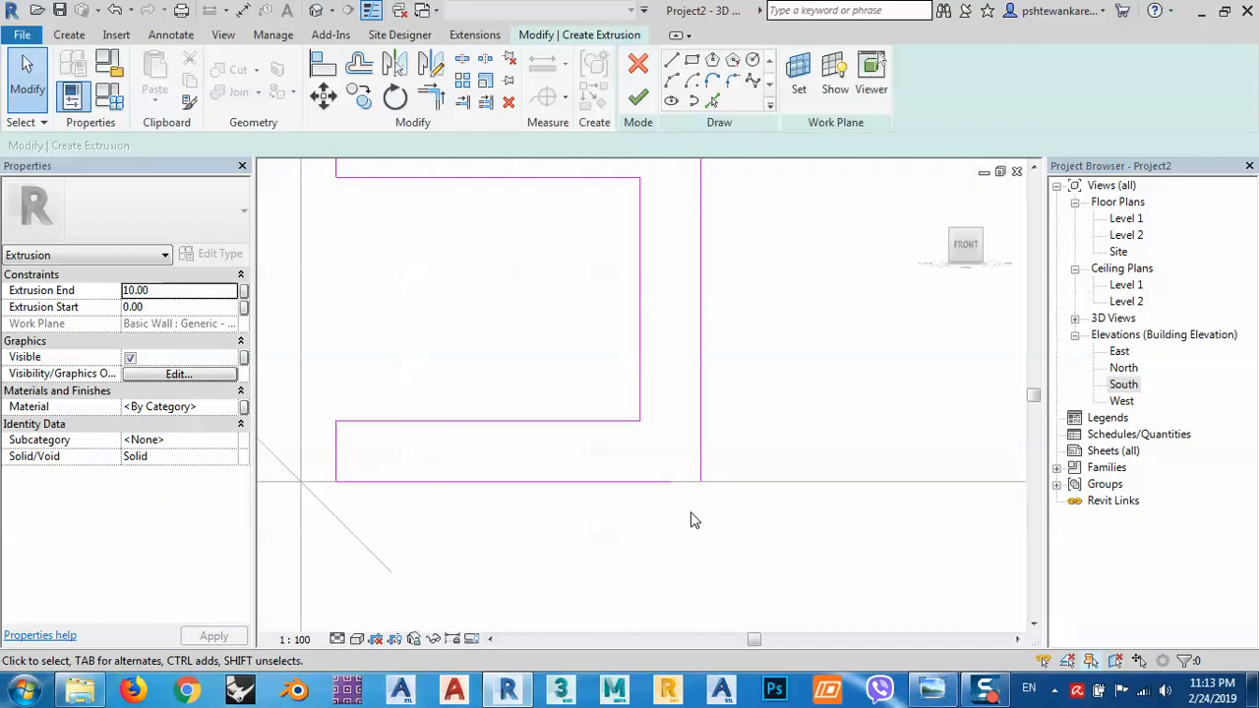
left_click(430, 96)
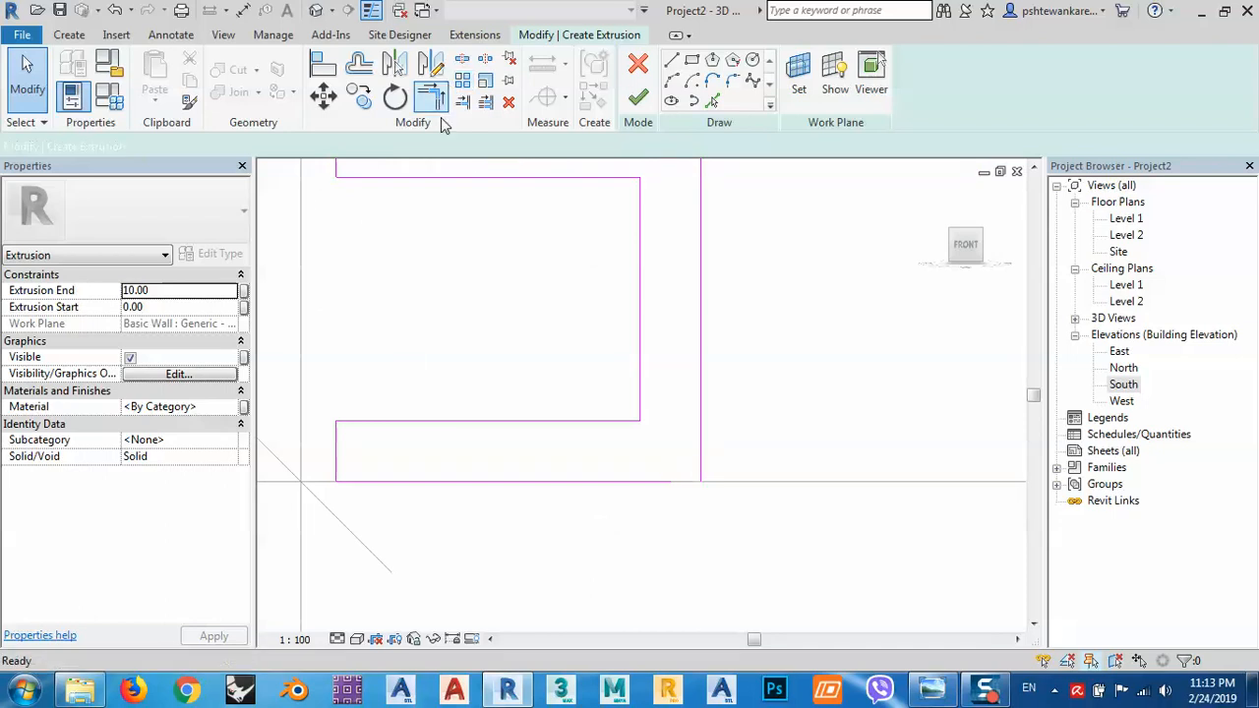
left_click(700, 472)
left_click(682, 482)
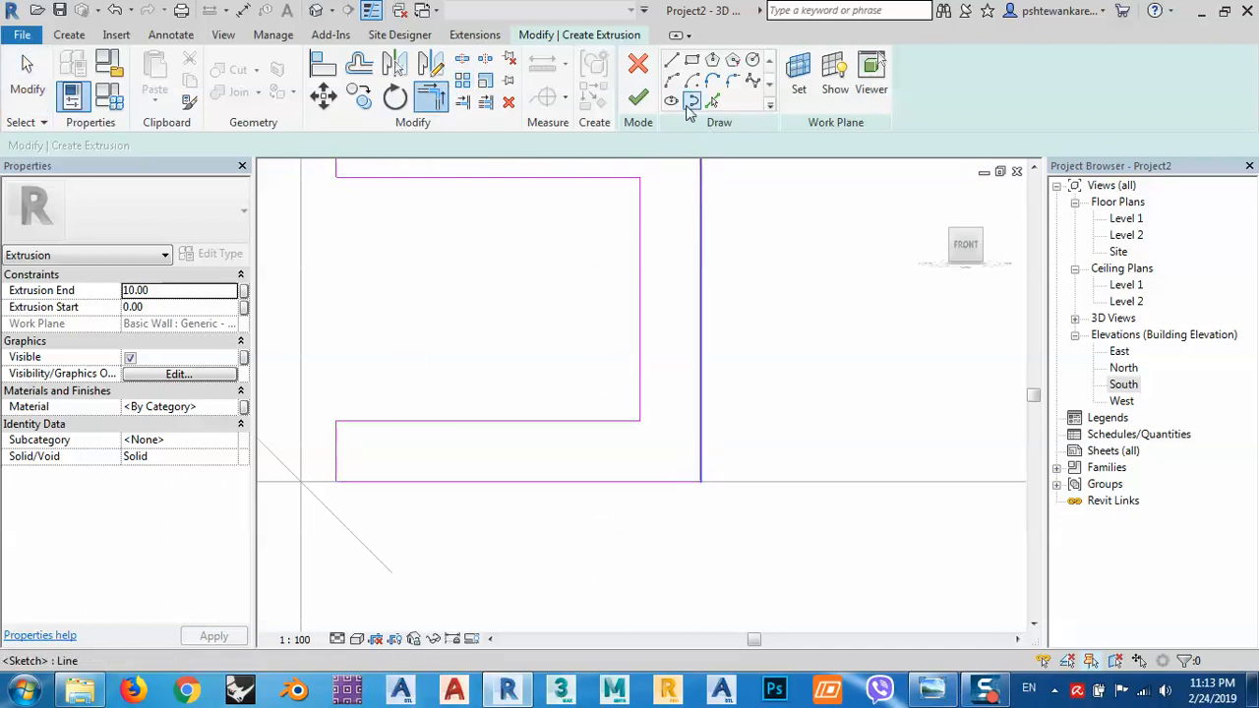
left_click(641, 100)
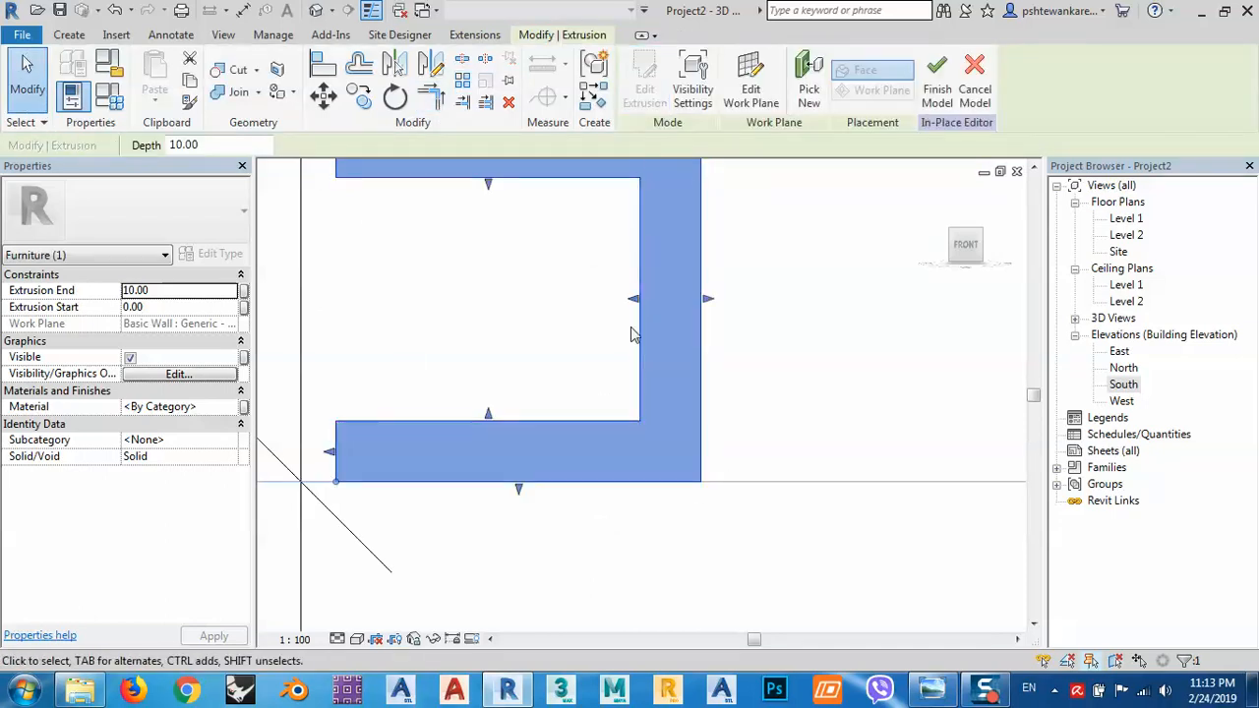
scroll(632, 332, "down", 3)
left_click(656, 505)
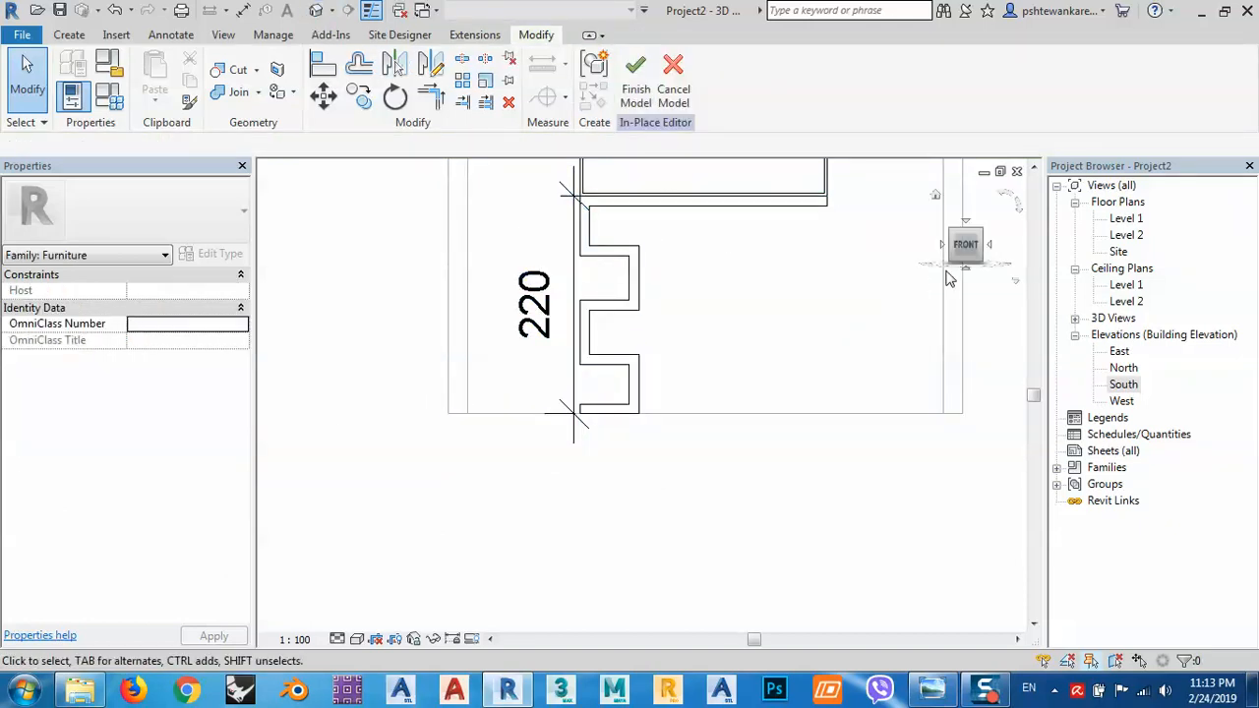
Step: Examine the extruded stepped shelf in 3D and from the front, and review the wall panel area in the reference picture
middle_click_drag(782, 348, 763, 427, "shift")
middle_click_drag(817, 289, 717, 509)
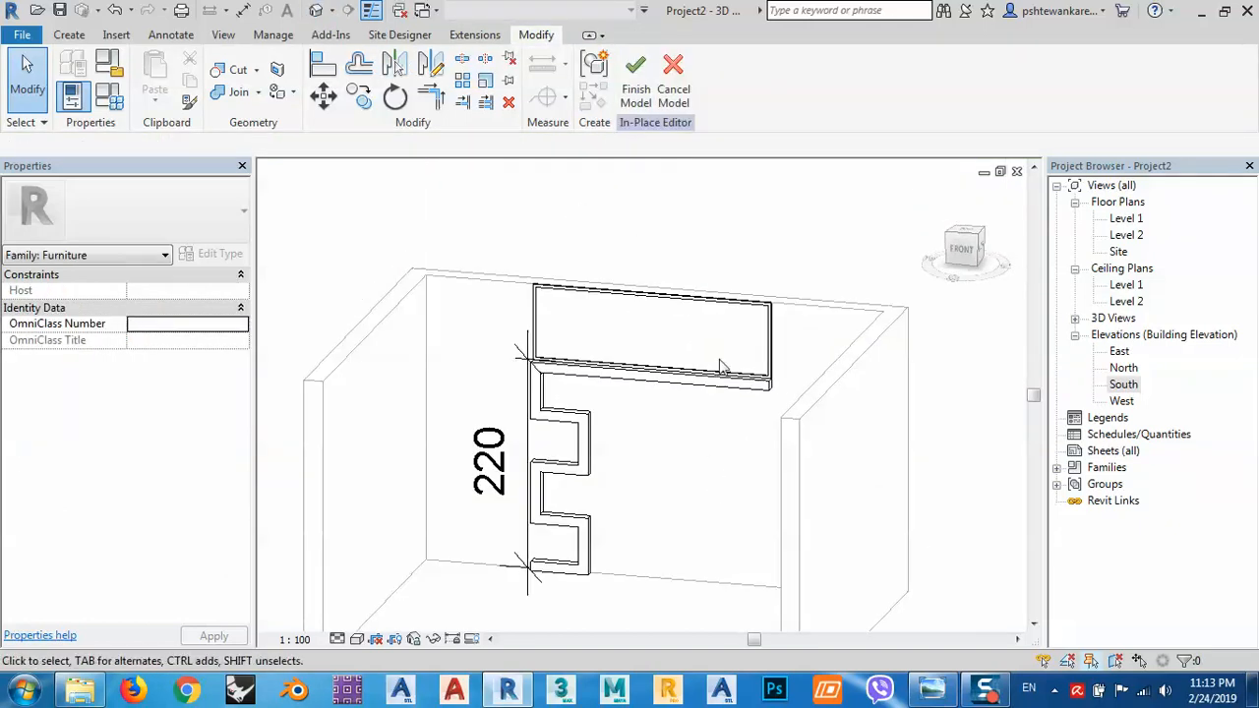
scroll(720, 365, "up", 3)
scroll(770, 347, "up", 1)
middle_click_drag(674, 439, 754, 343)
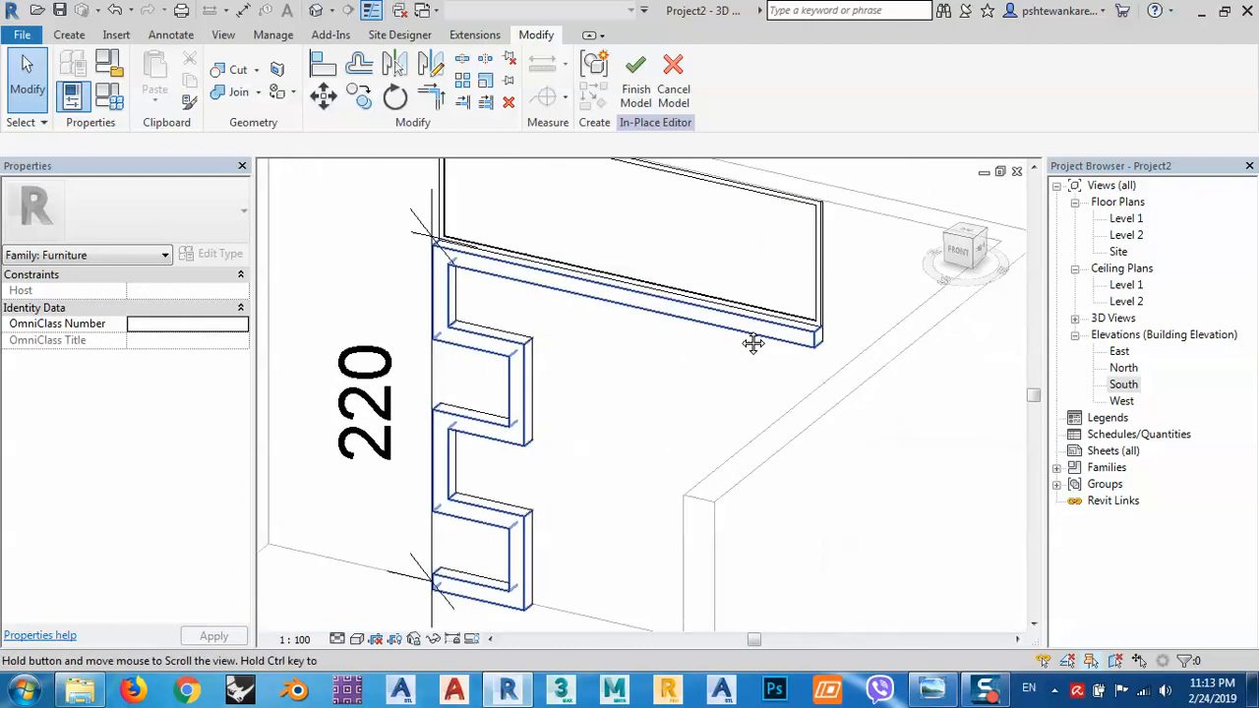
middle_click_drag(648, 482, 619, 428)
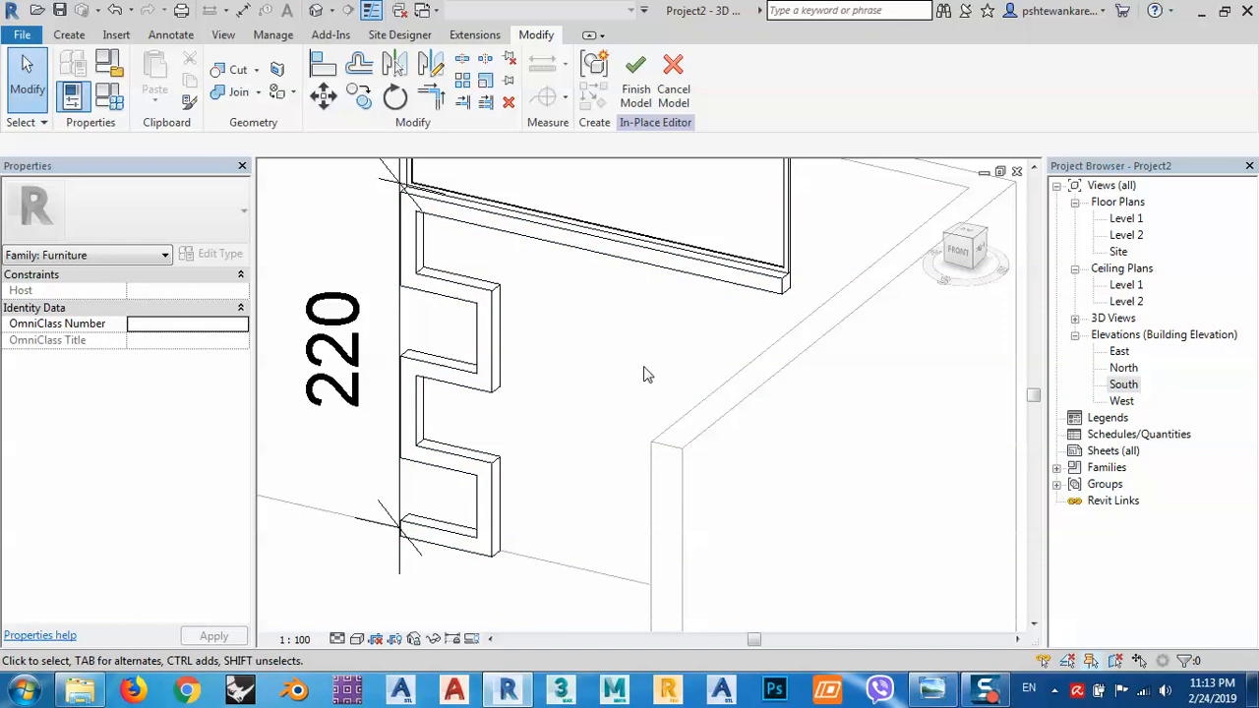
left_click(958, 254)
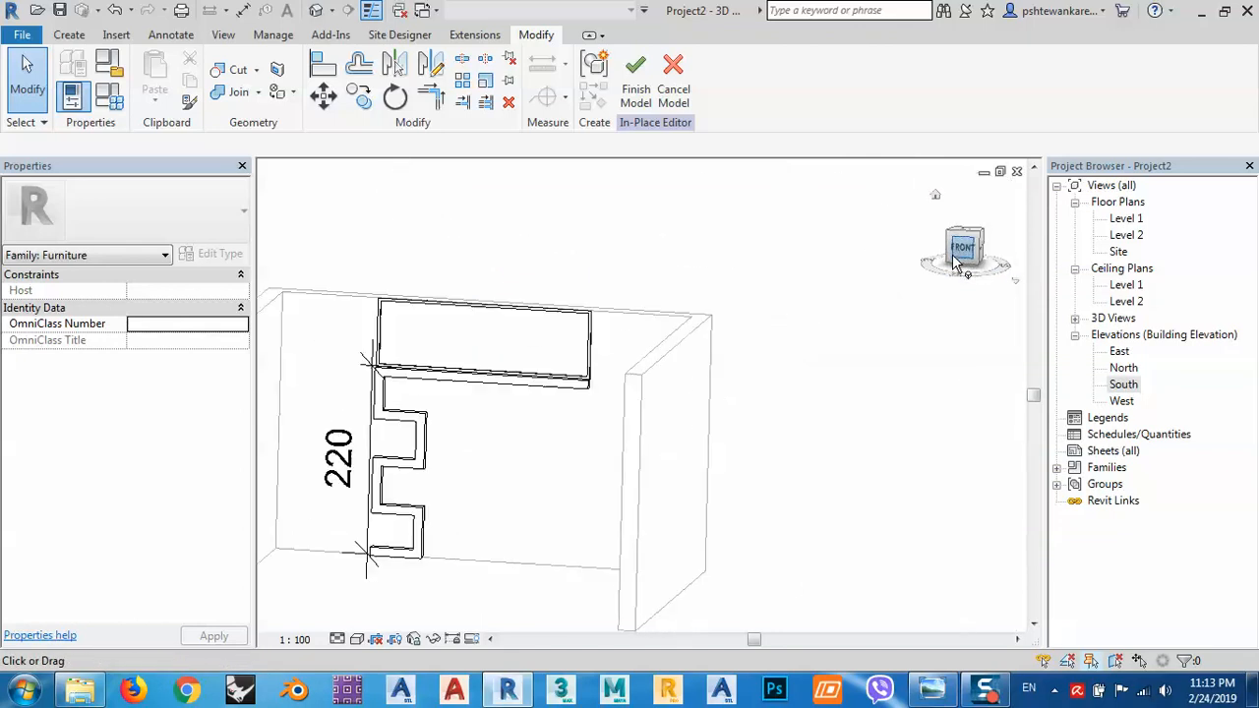
middle_click_drag(569, 494, 705, 433)
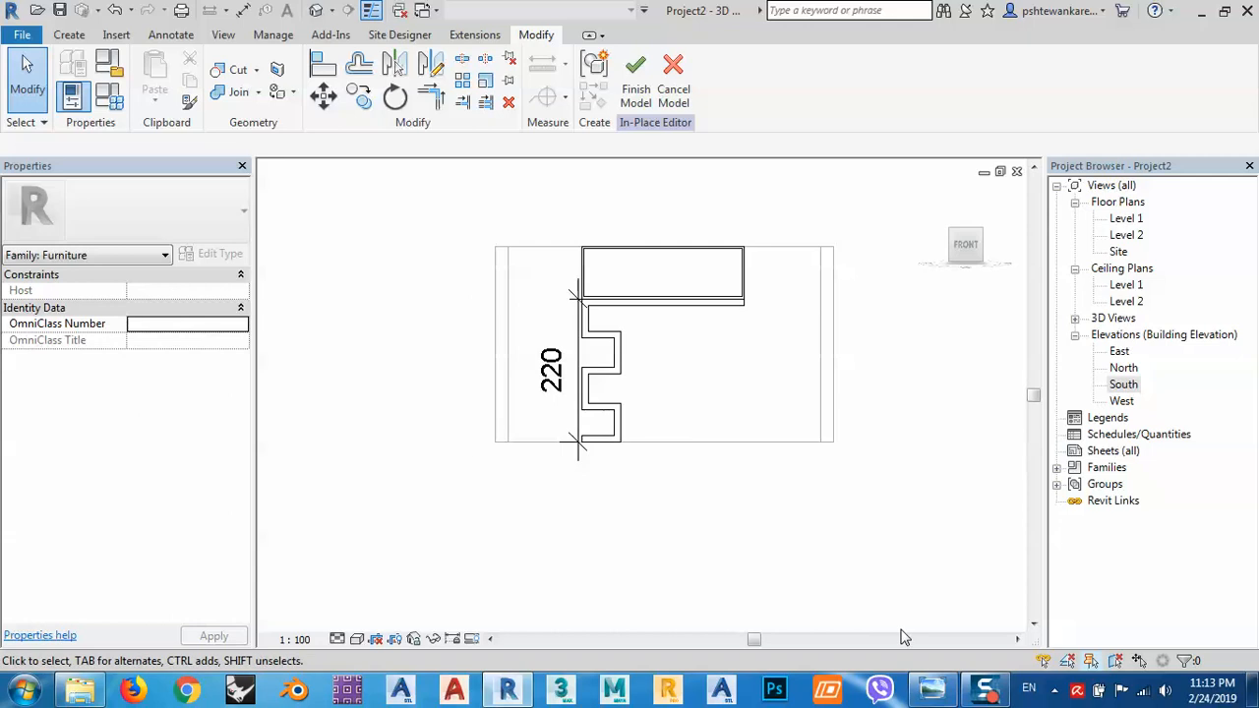
left_click(932, 690)
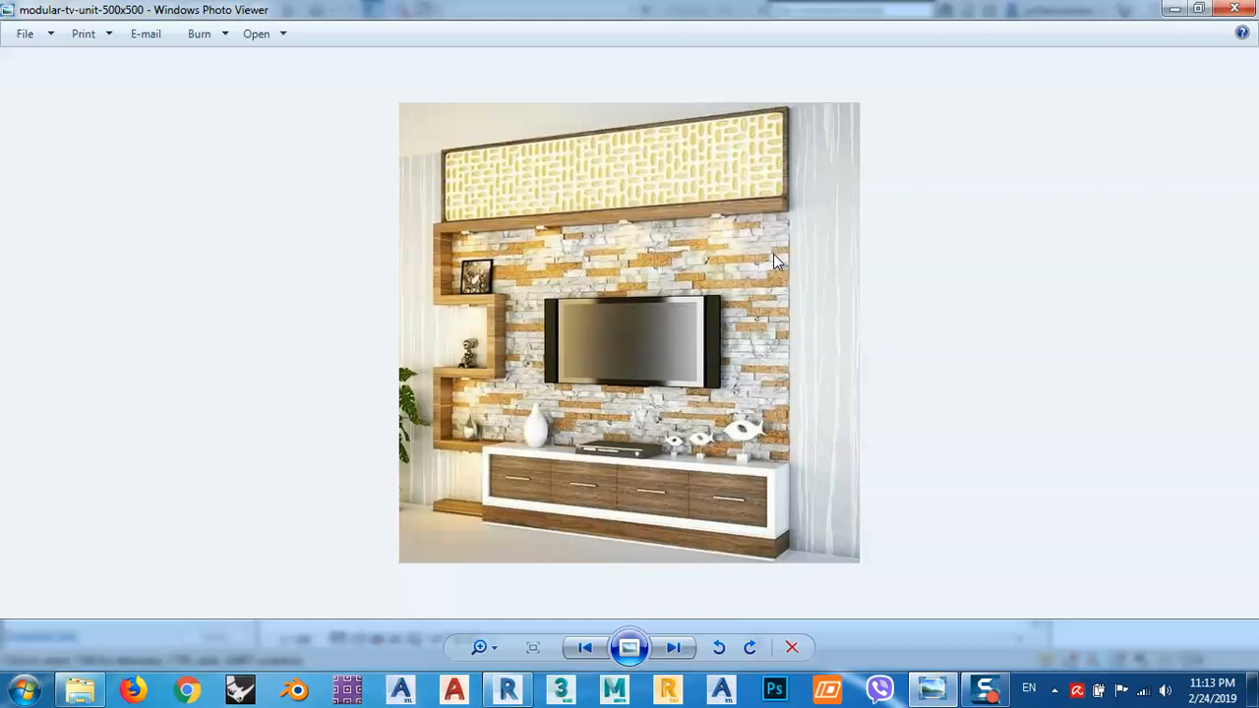
left_click(1173, 11)
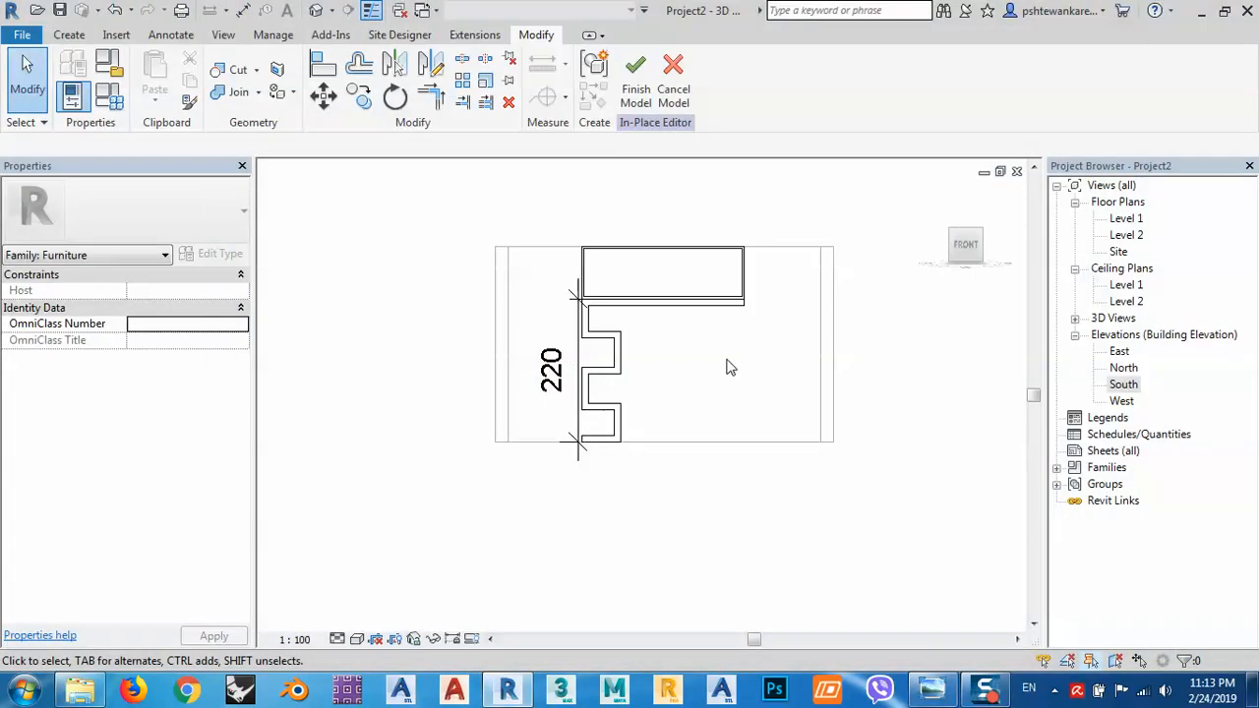
Step: Start a new extrusion and pick the long top shelf's underside and the upper step's inner vertical, top and outer edges as sketch lines
left_click(71, 35)
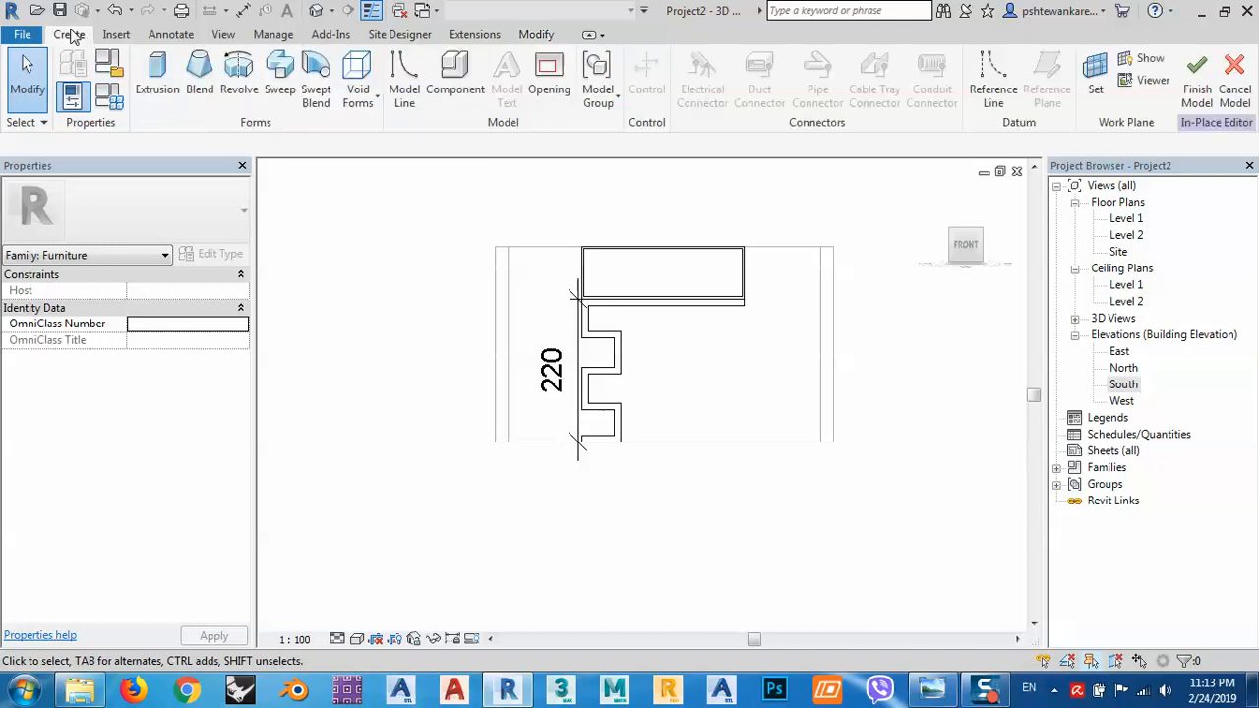
left_click(157, 77)
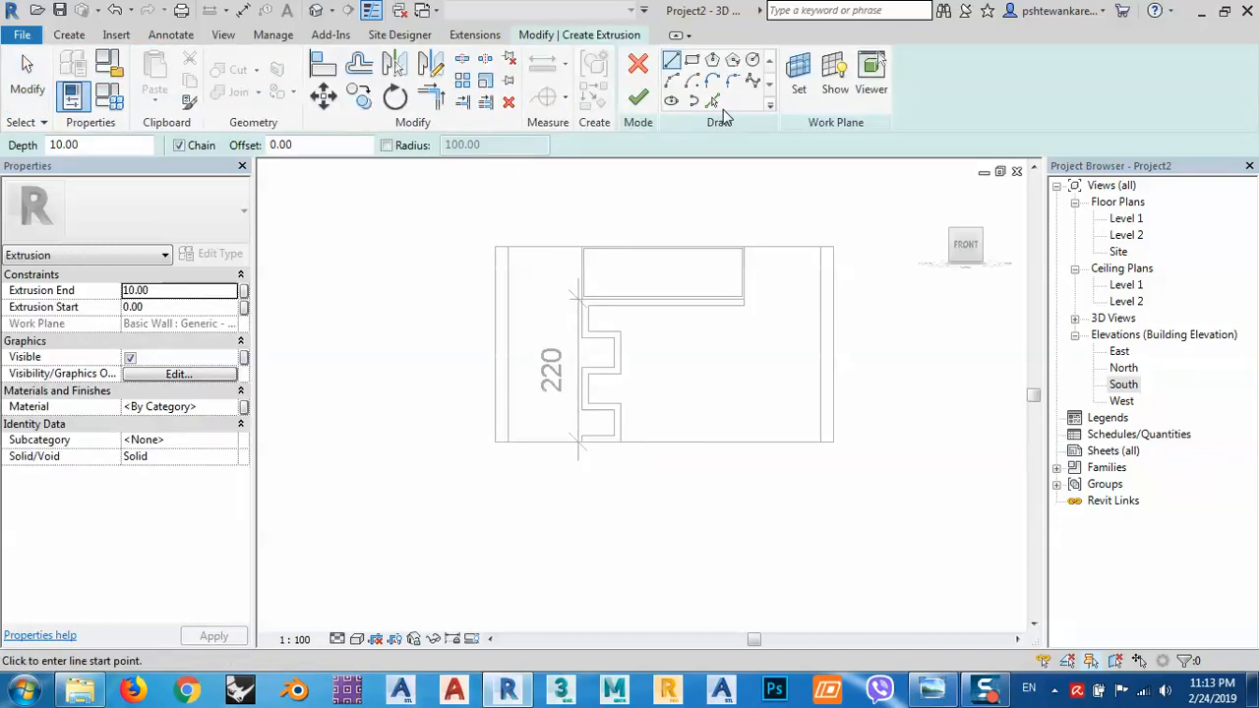
left_click(713, 101)
scroll(609, 314, "up", 3)
left_click(590, 297)
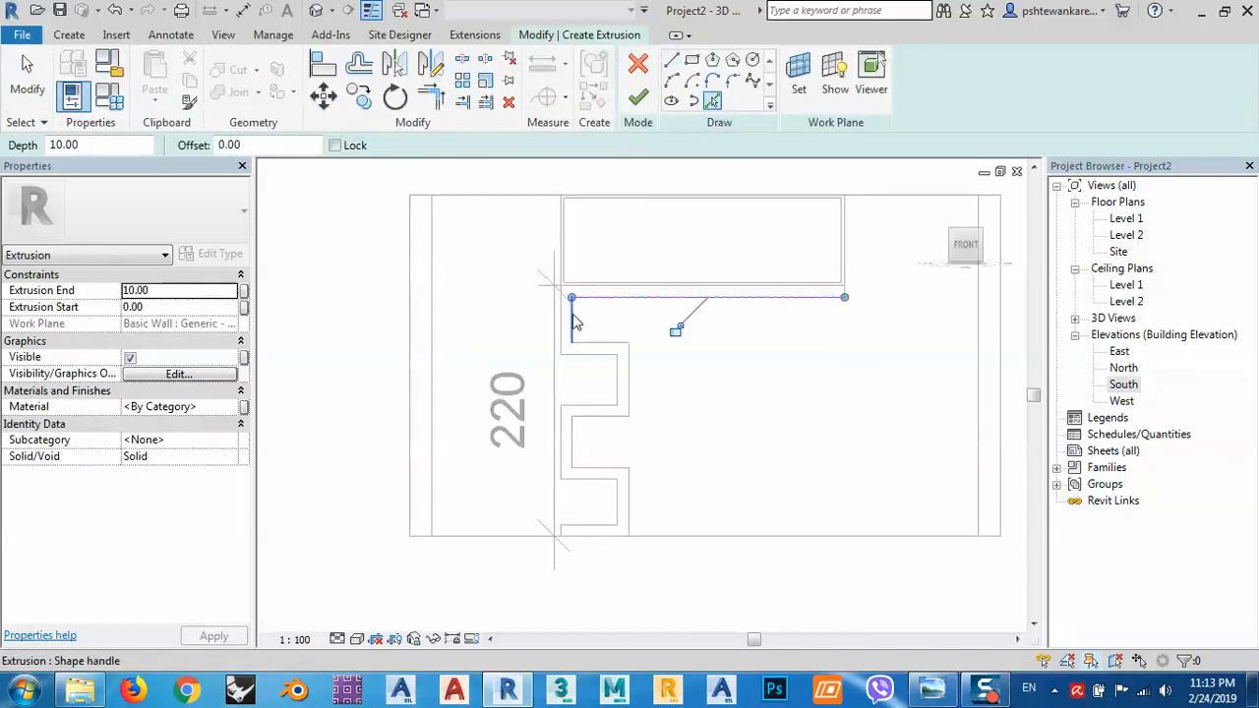
left_click(575, 322)
left_click(627, 356)
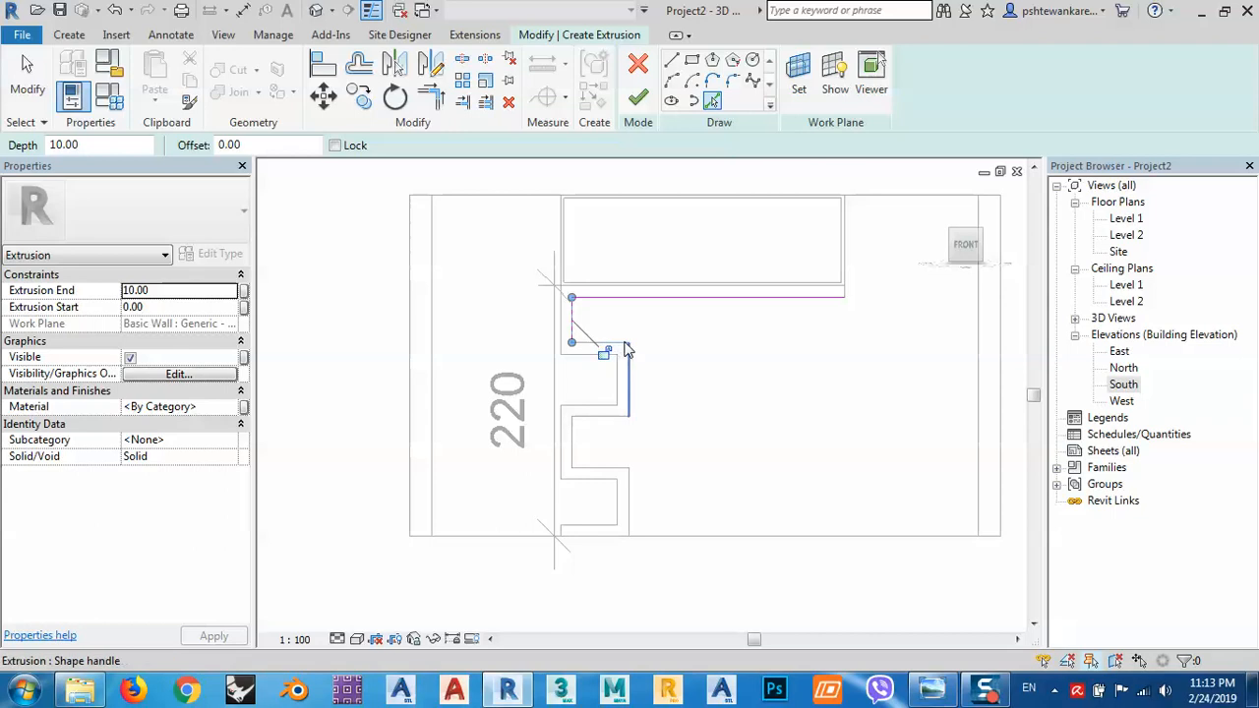
left_click(618, 342)
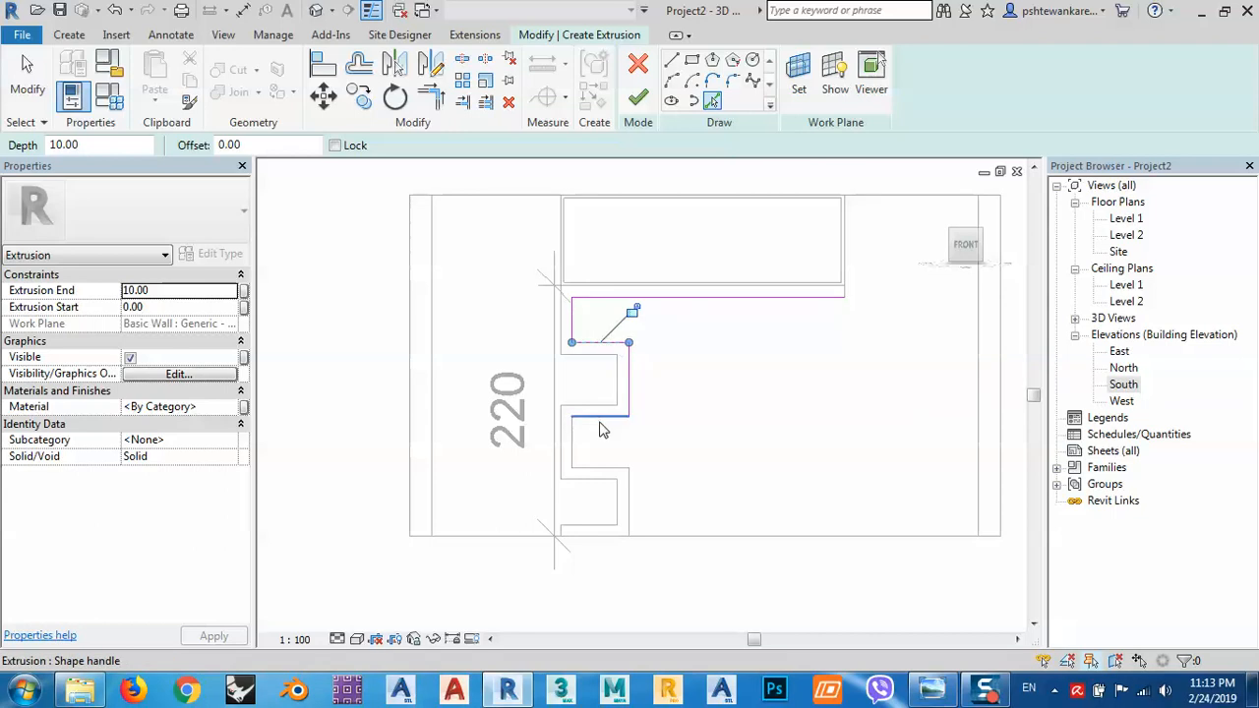
Step: Pick the upper step's underside, the vertical below it, and the lowest step's top and outer edges as sketch lines
scroll(604, 368, "up", 1)
scroll(635, 416, "up", 1)
left_click(637, 429)
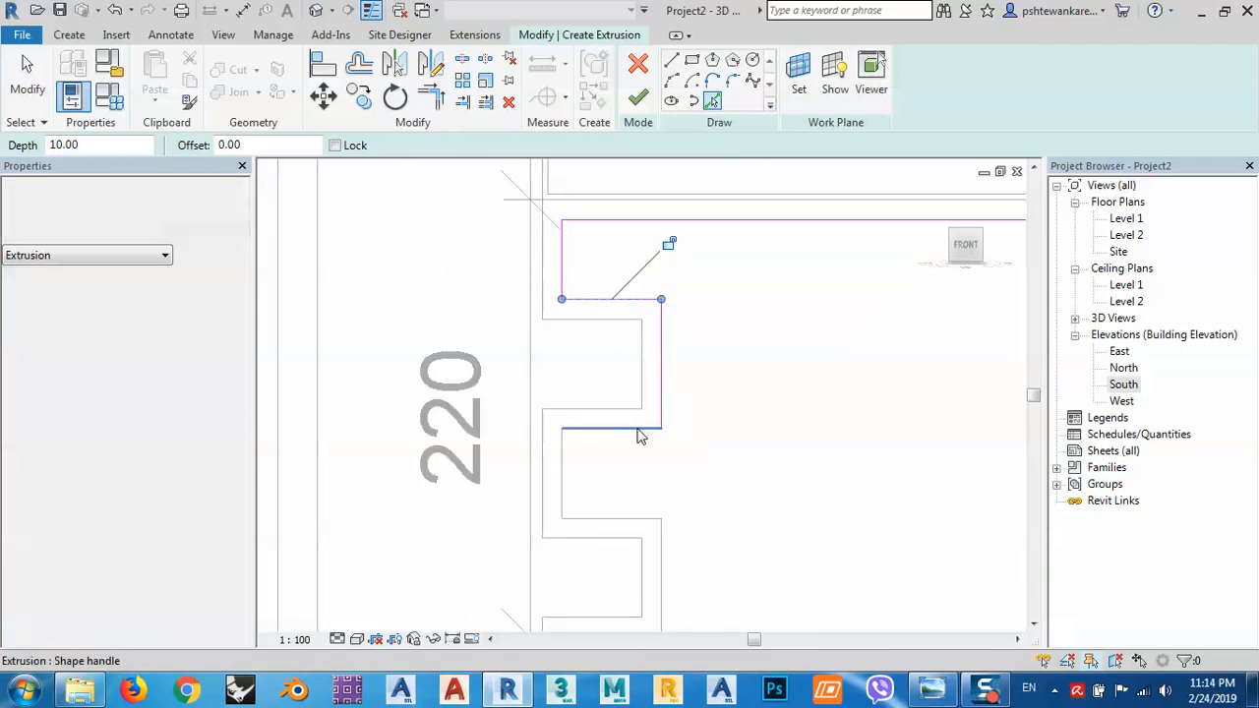
left_click(562, 452)
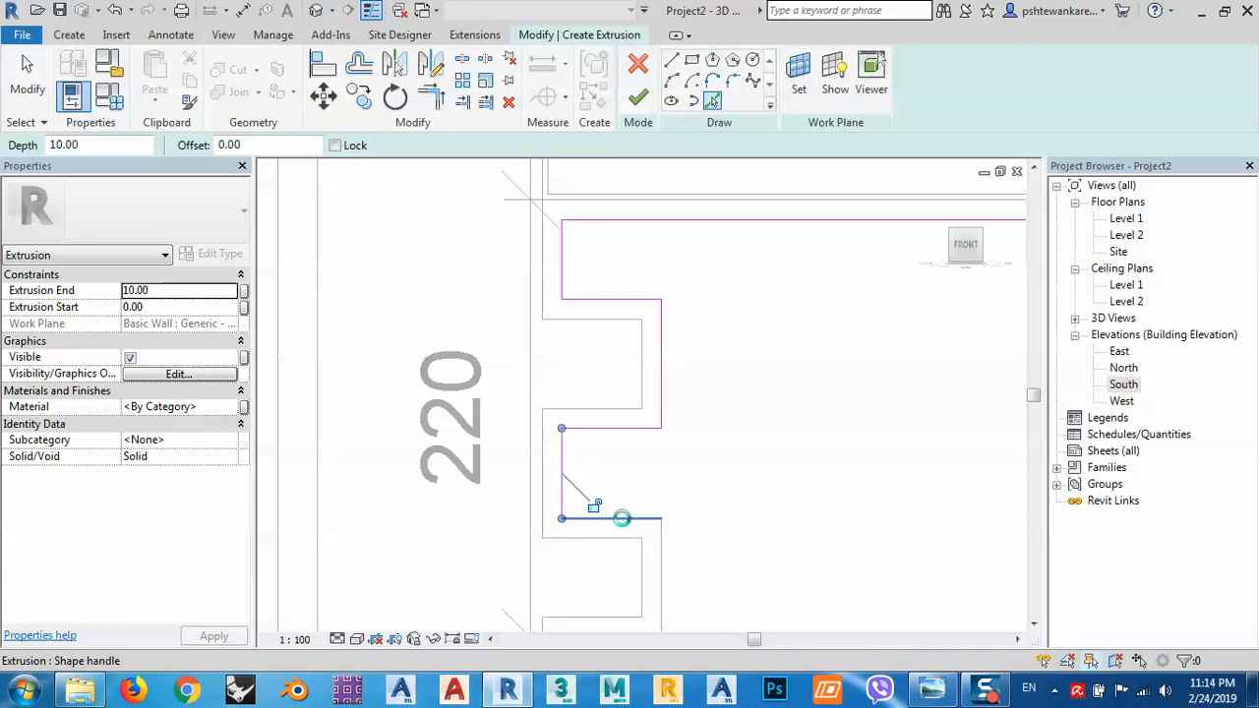
left_click(613, 518)
left_click(660, 546)
scroll(634, 425, "down", 1)
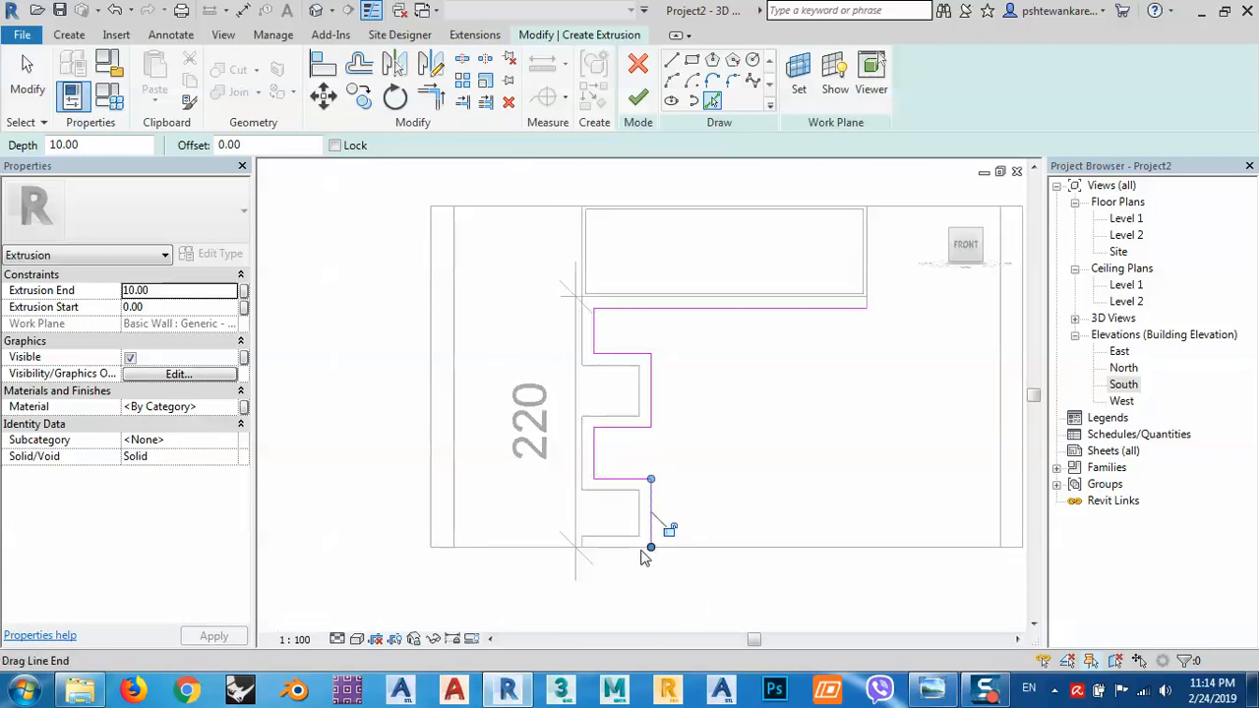
scroll(576, 524, "down", 1)
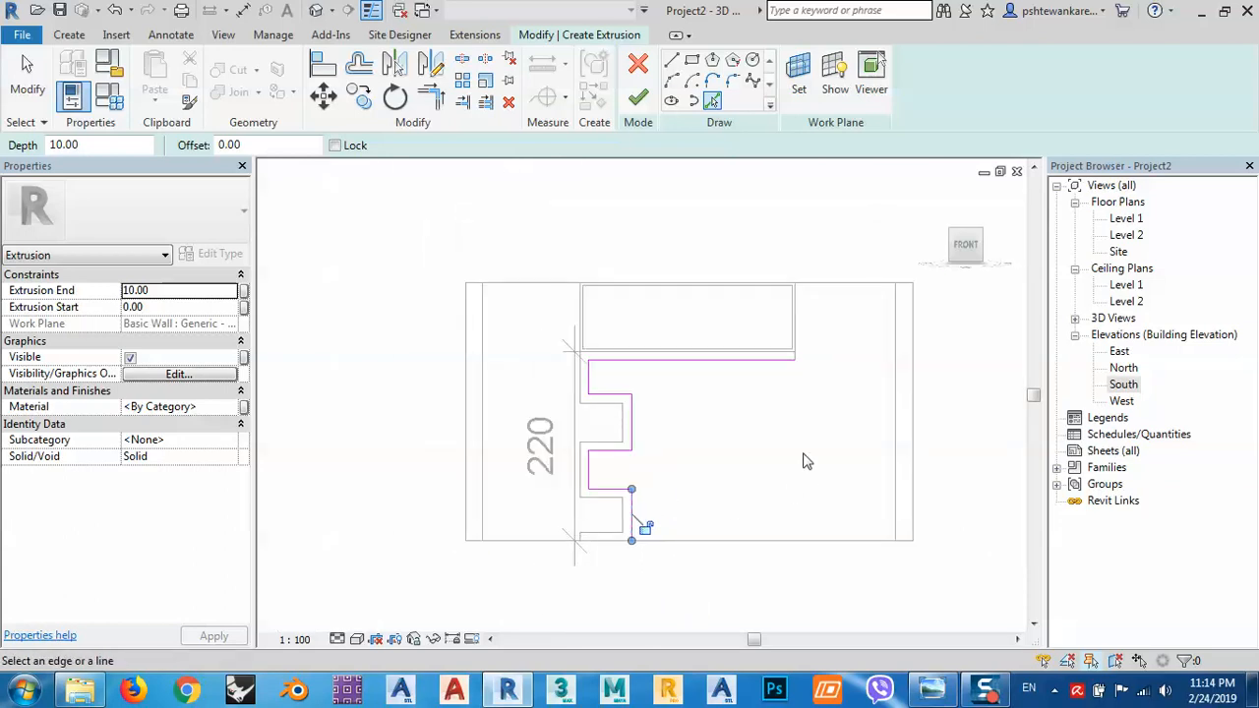
Step: Draw a 150 cm vertical line down from the top shelf's right end and a horizontal line back to the lowest step's outer corner
left_click(672, 62)
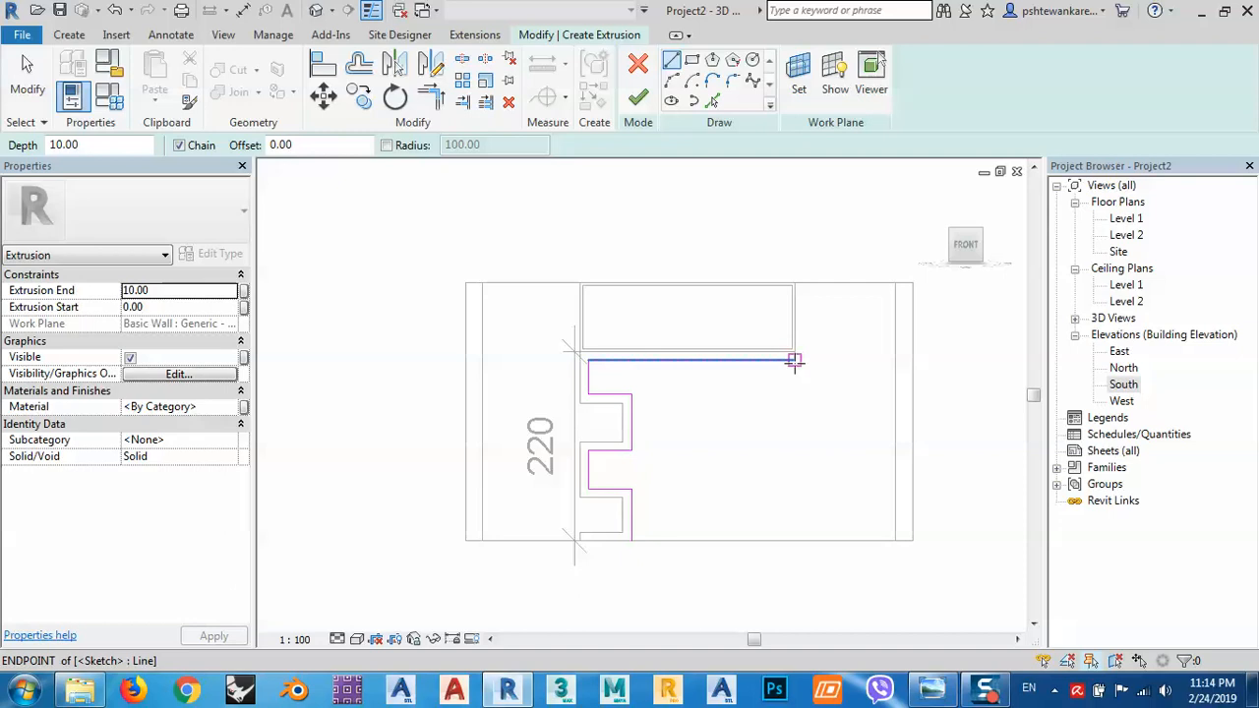
left_click(794, 360)
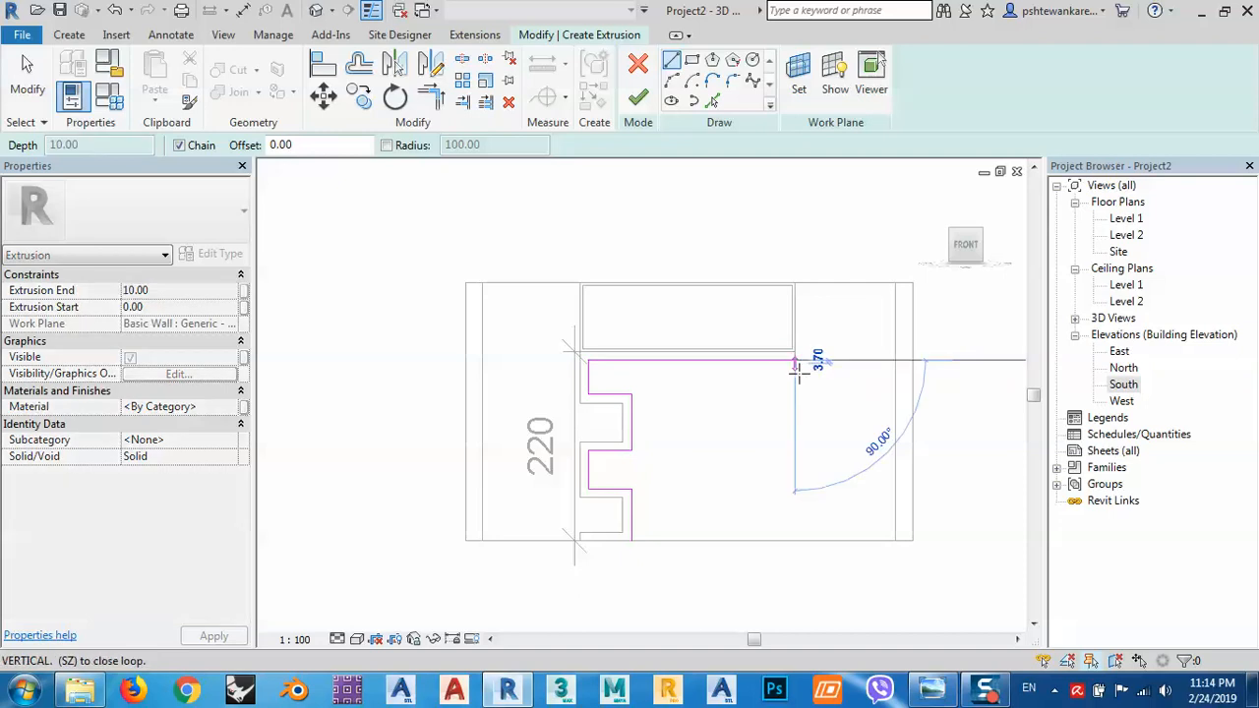
left_click(794, 489)
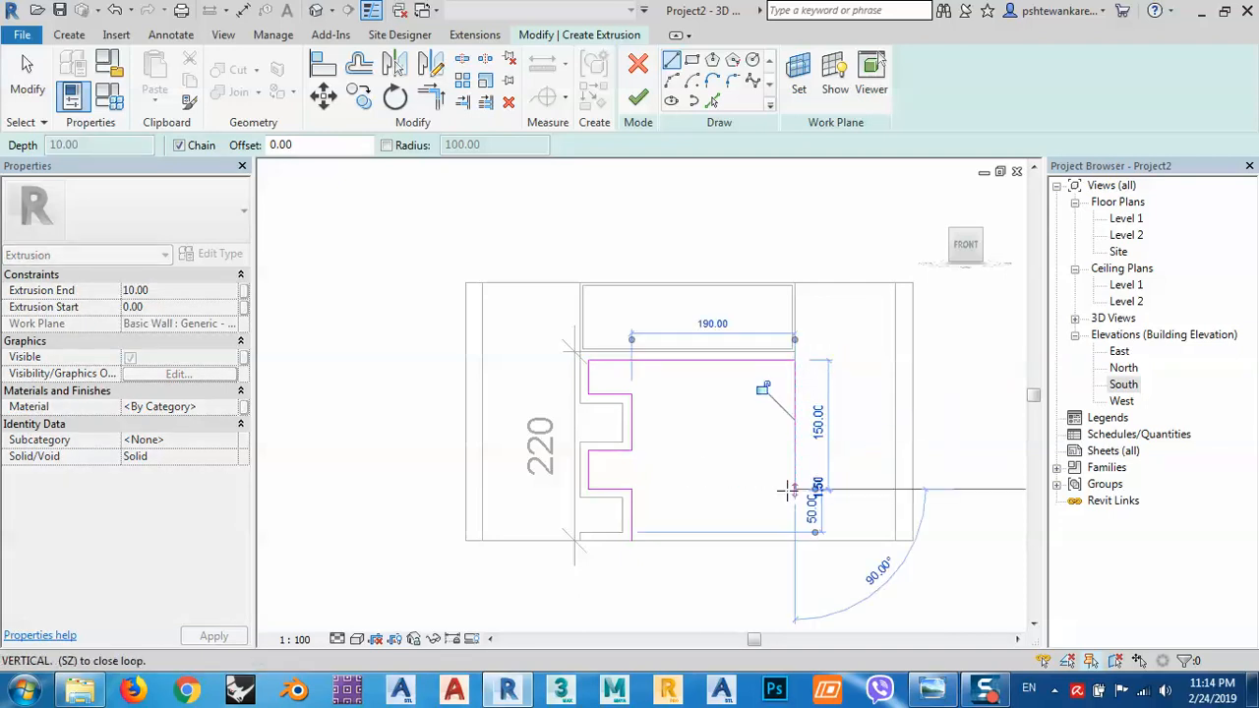
left_click(632, 488)
right_click(698, 453)
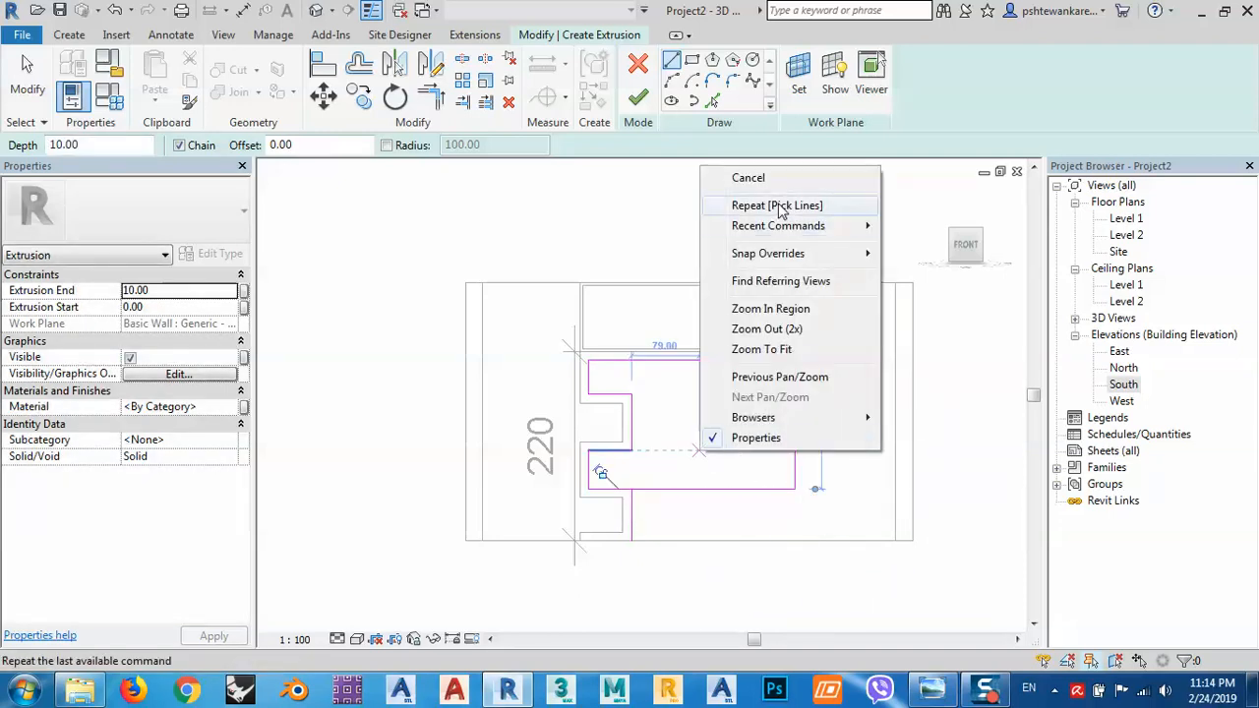
left_click(747, 177)
key("Escape")
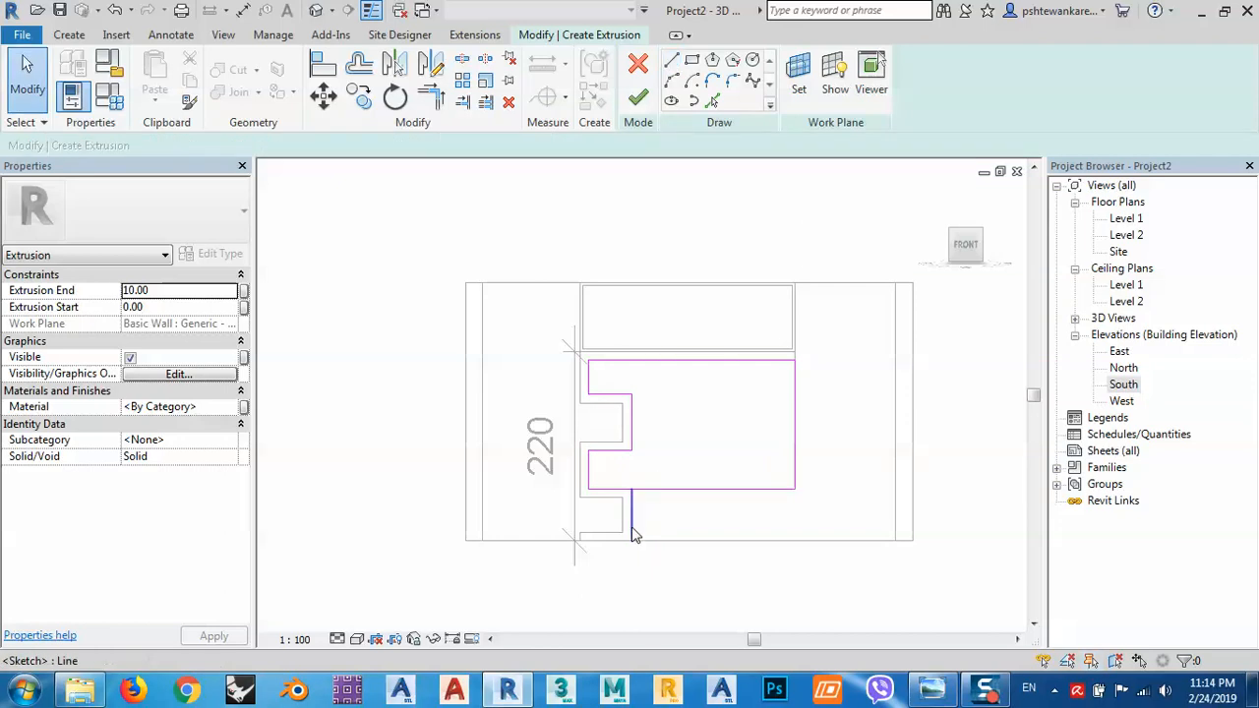
Step: Delete the lowest step's outer vertical and top sketch lines, and corner the inner vertical with the panel's lower edge
left_click(633, 526)
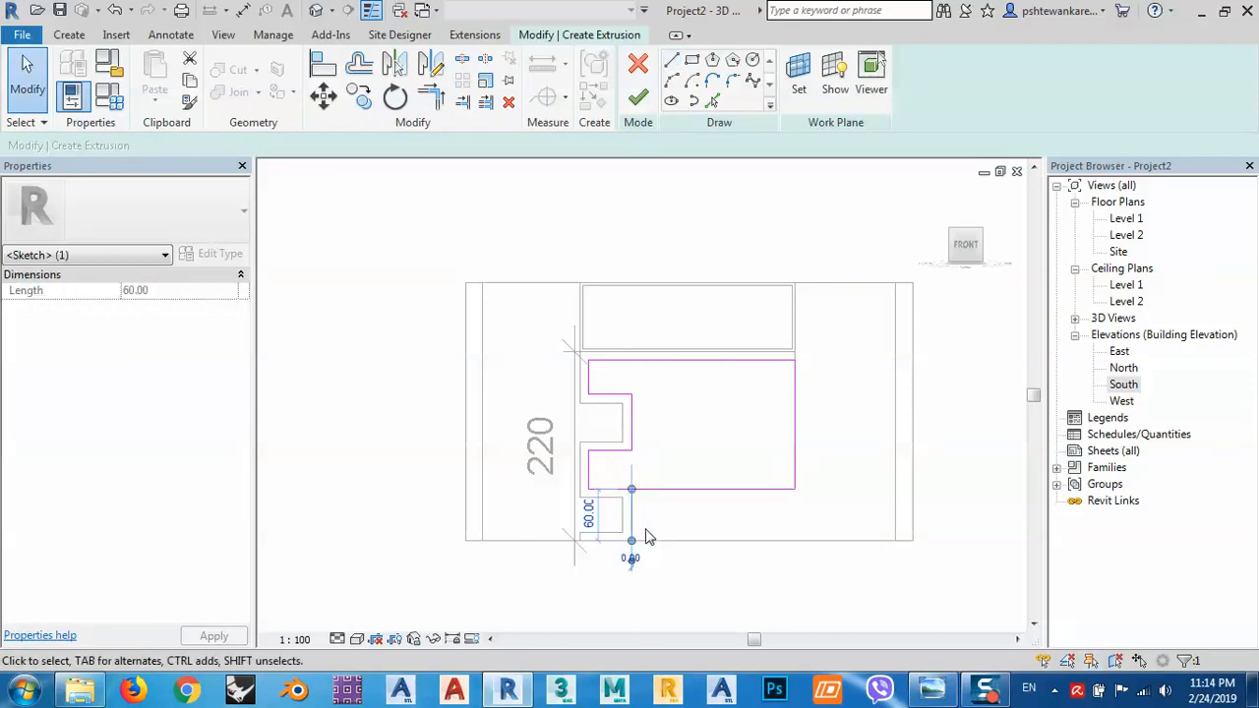
key("Delete")
scroll(623, 505, "up", 2)
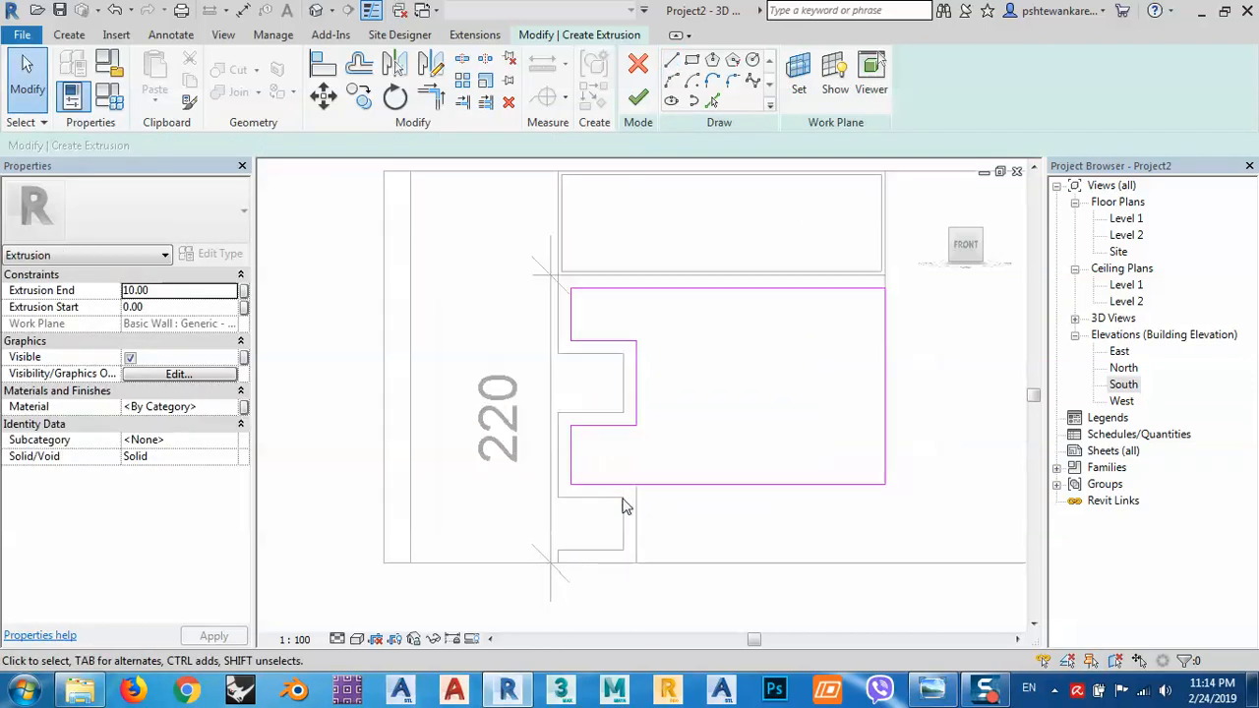
left_click(621, 483)
key("Delete")
left_click(431, 96)
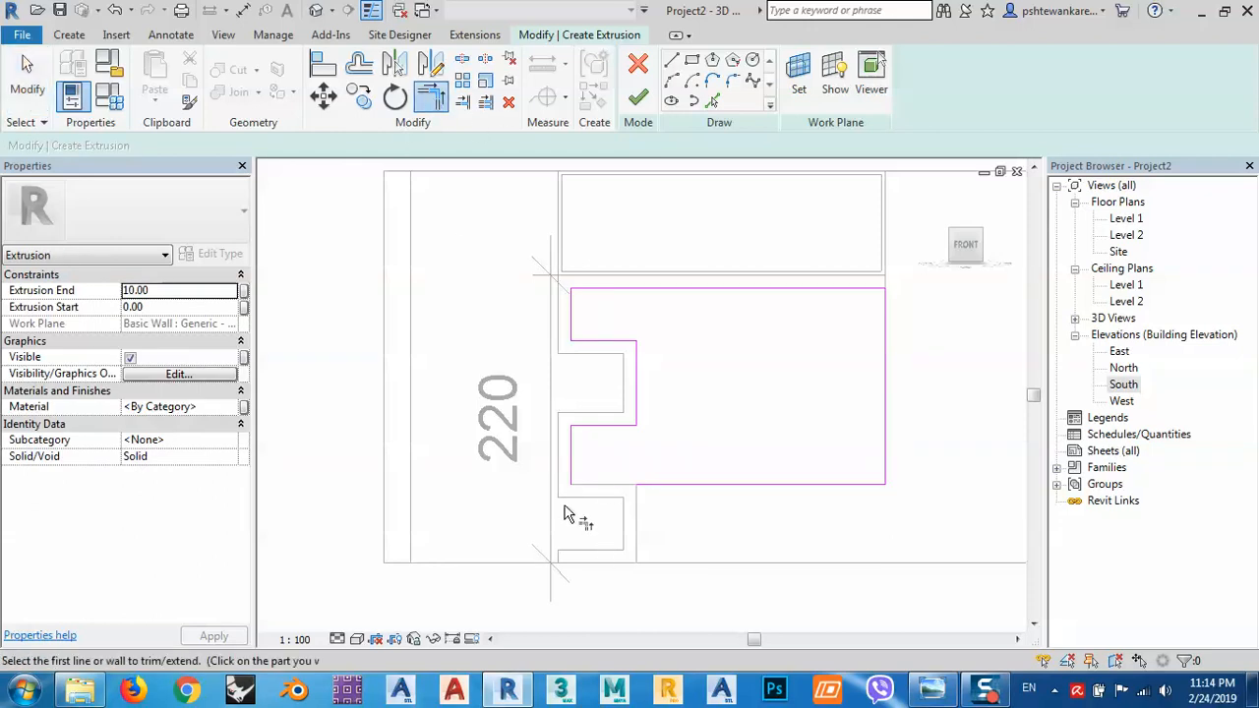
left_click(572, 477)
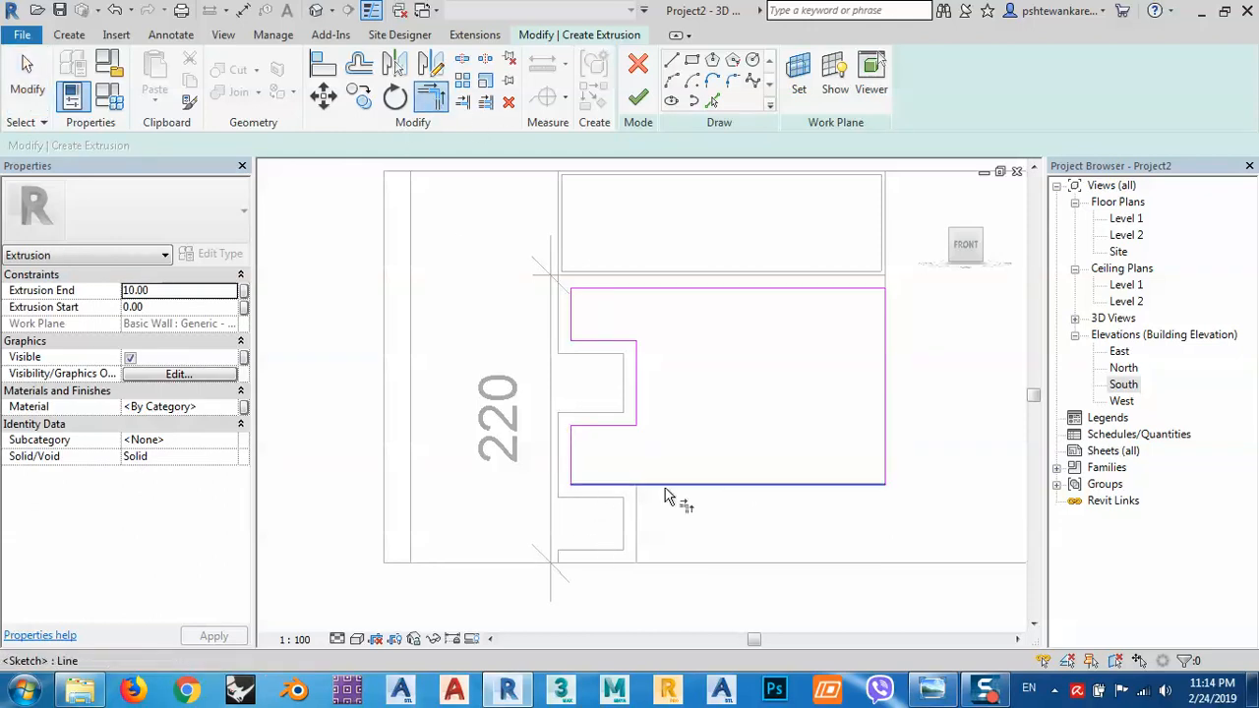
left_click(678, 494)
key("Escape")
key("Escape")
scroll(611, 433, "down", 2)
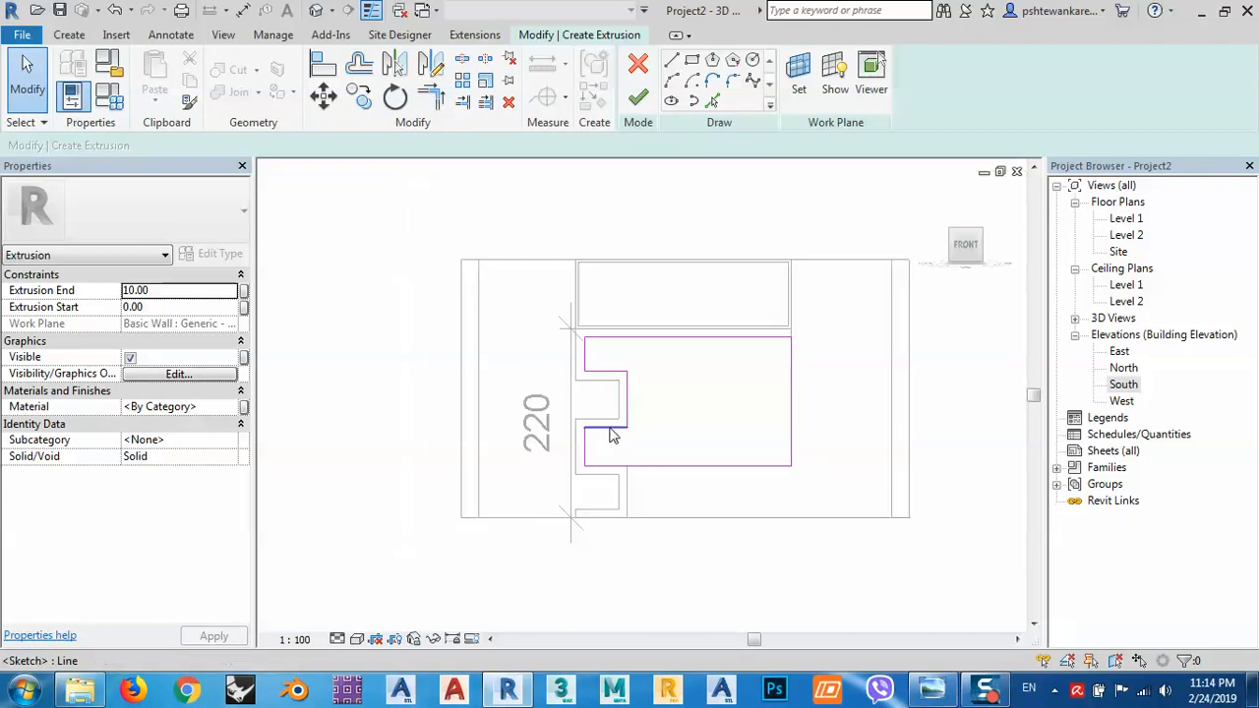
Step: Set the back panel's Extrusion End to 1 and finish its sketch
left_click(165, 292)
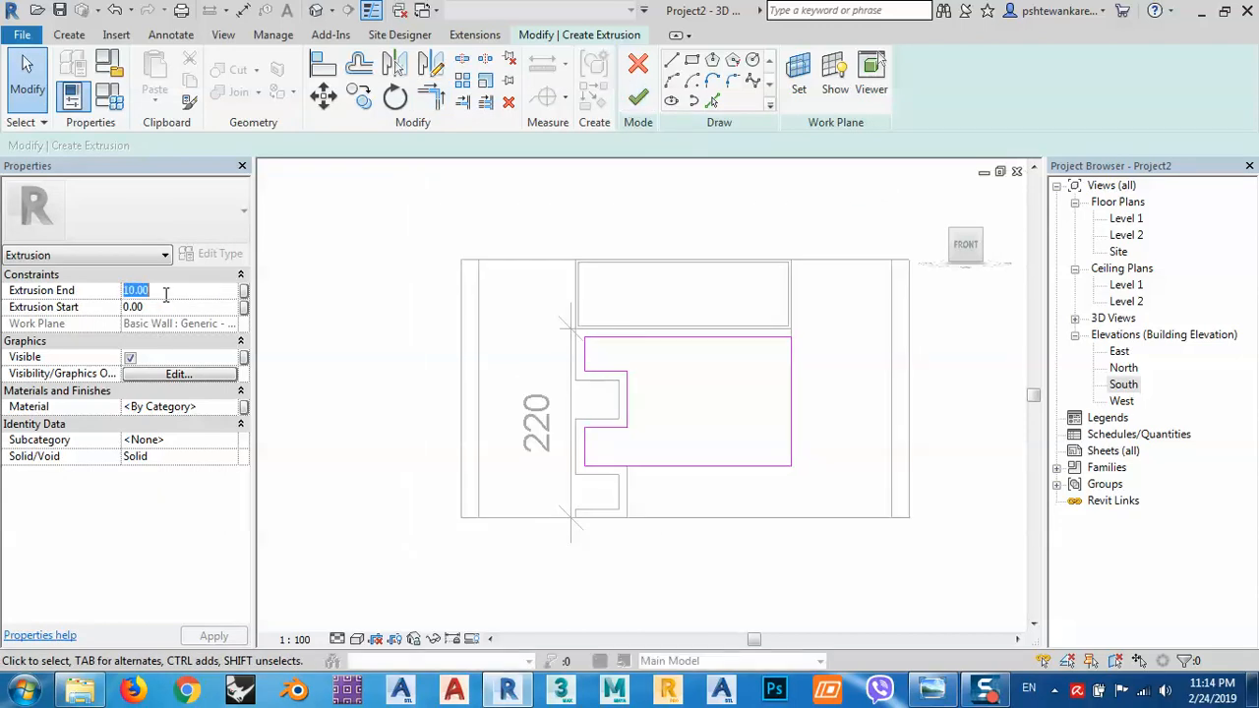
type("1")
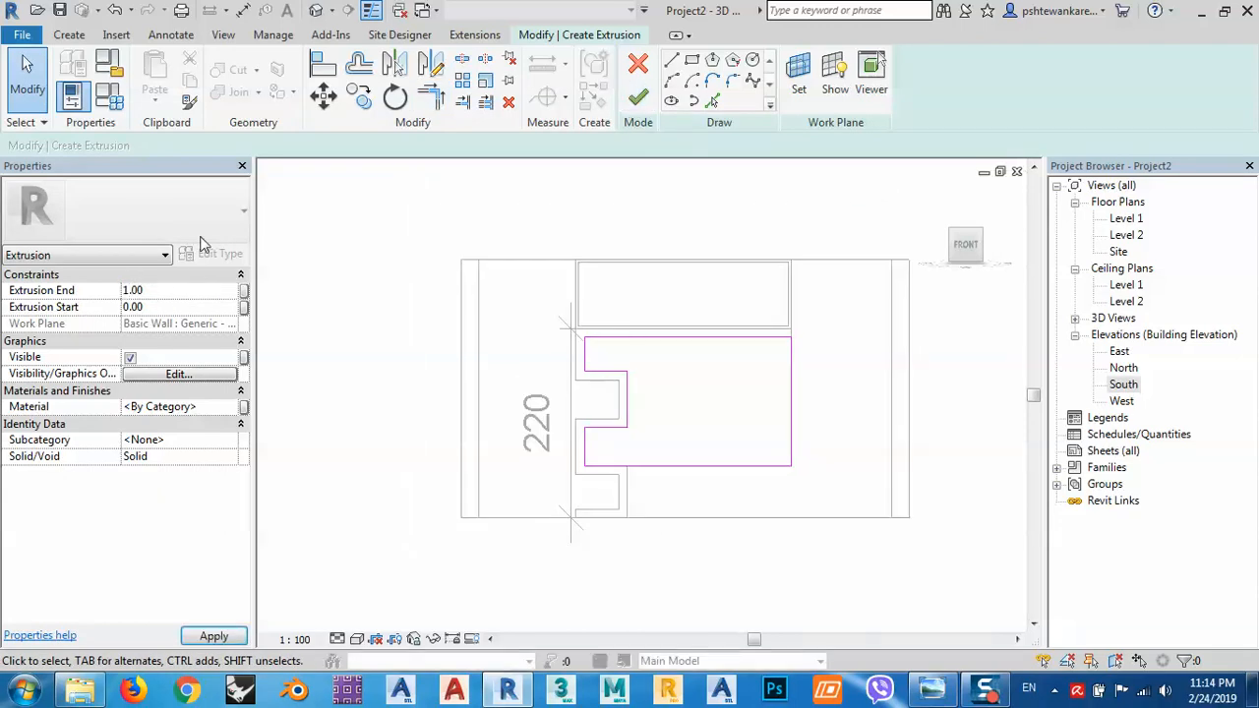
left_click(637, 96)
left_click(836, 447)
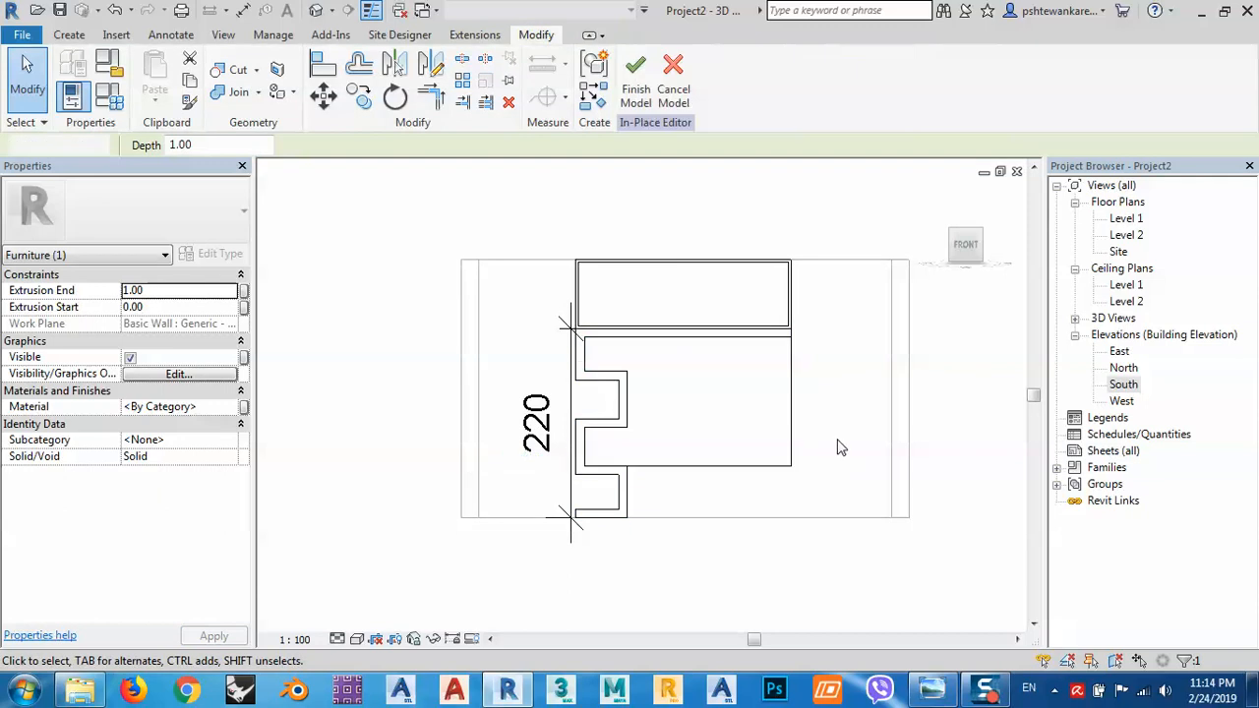
middle_click_drag(808, 492, 788, 436)
scroll(625, 441, "up", 2)
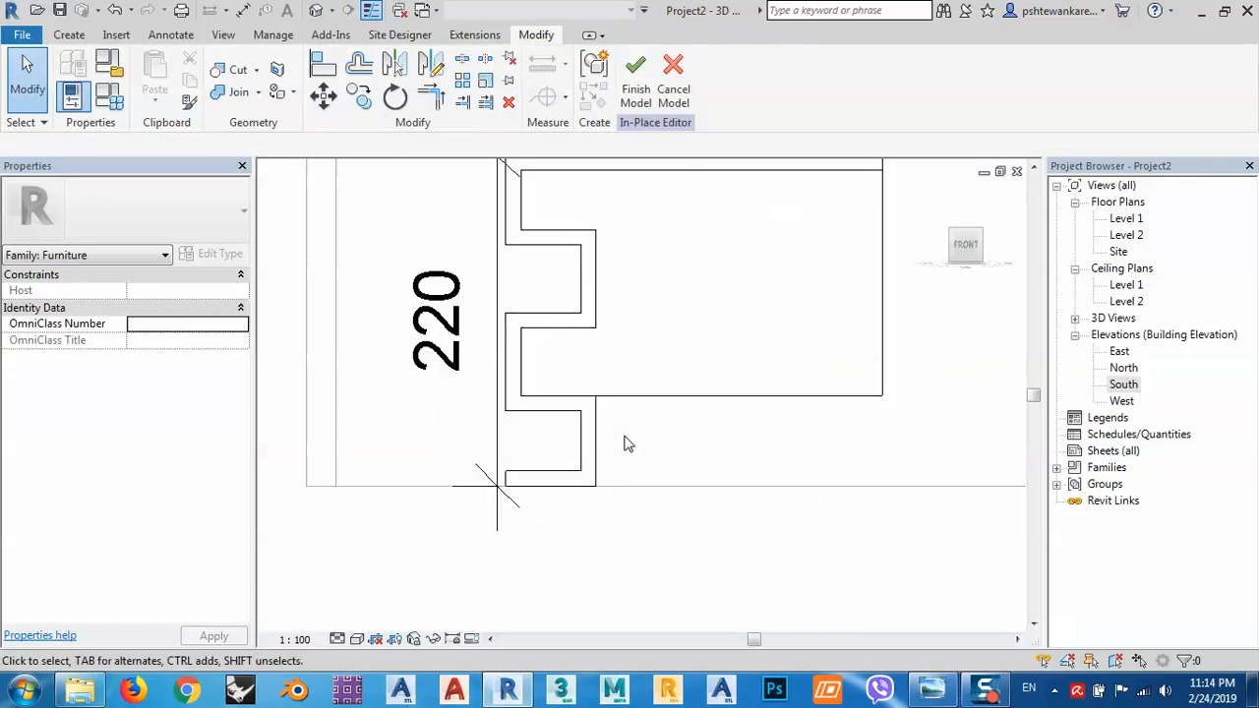
Step: Check the reference picture, then sketch a new extrusion rectangle about 190.6 by 15.4 cm along the floor from the shelf's outer corner
middle_click_drag(812, 493, 728, 454)
left_click(932, 688)
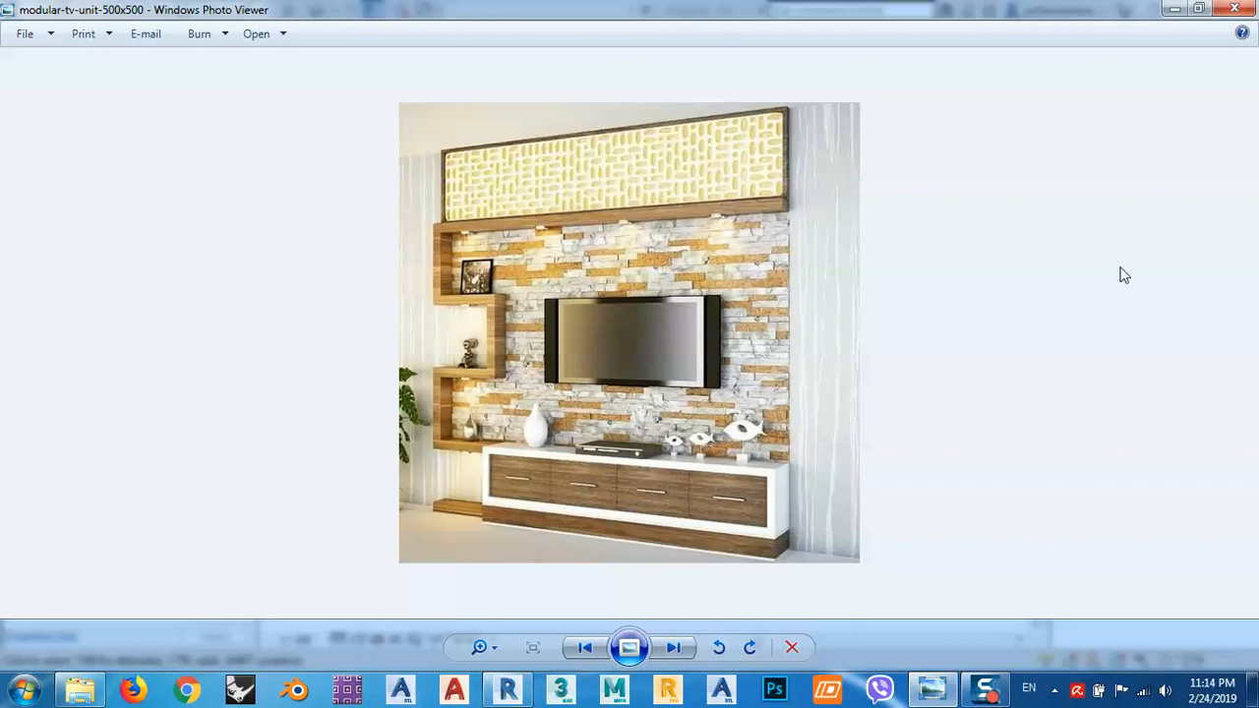
left_click(1170, 9)
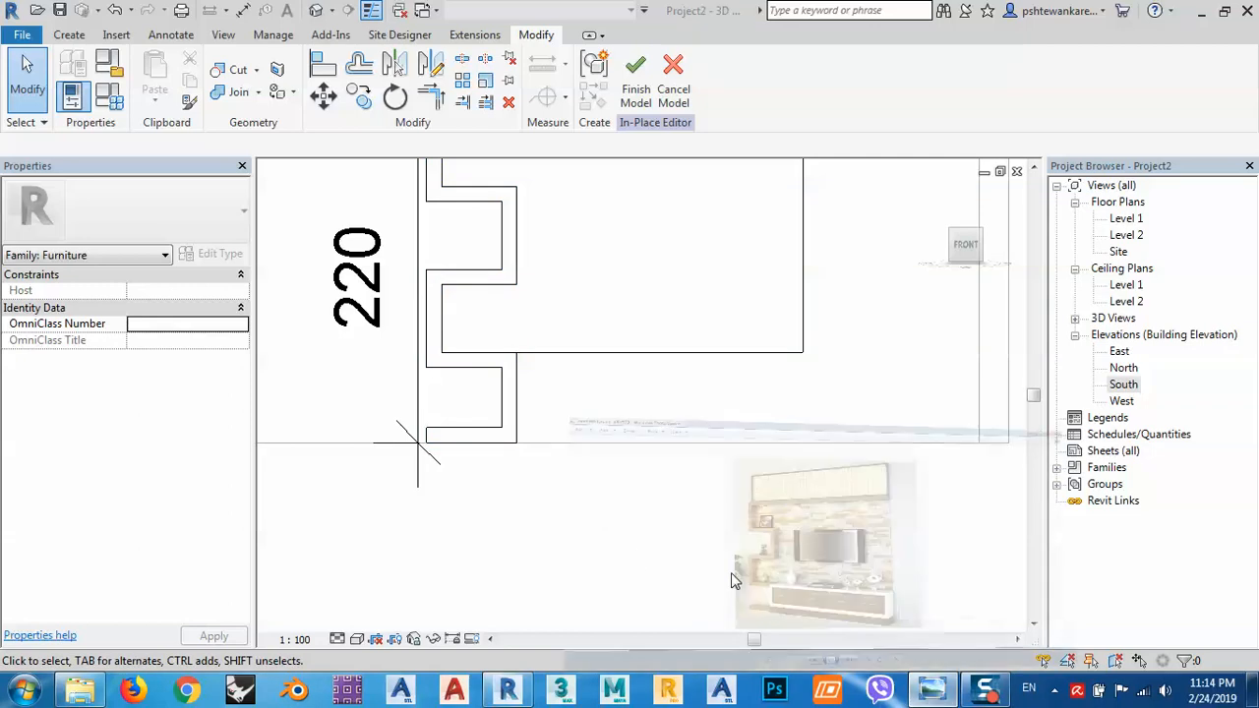
left_click(733, 573)
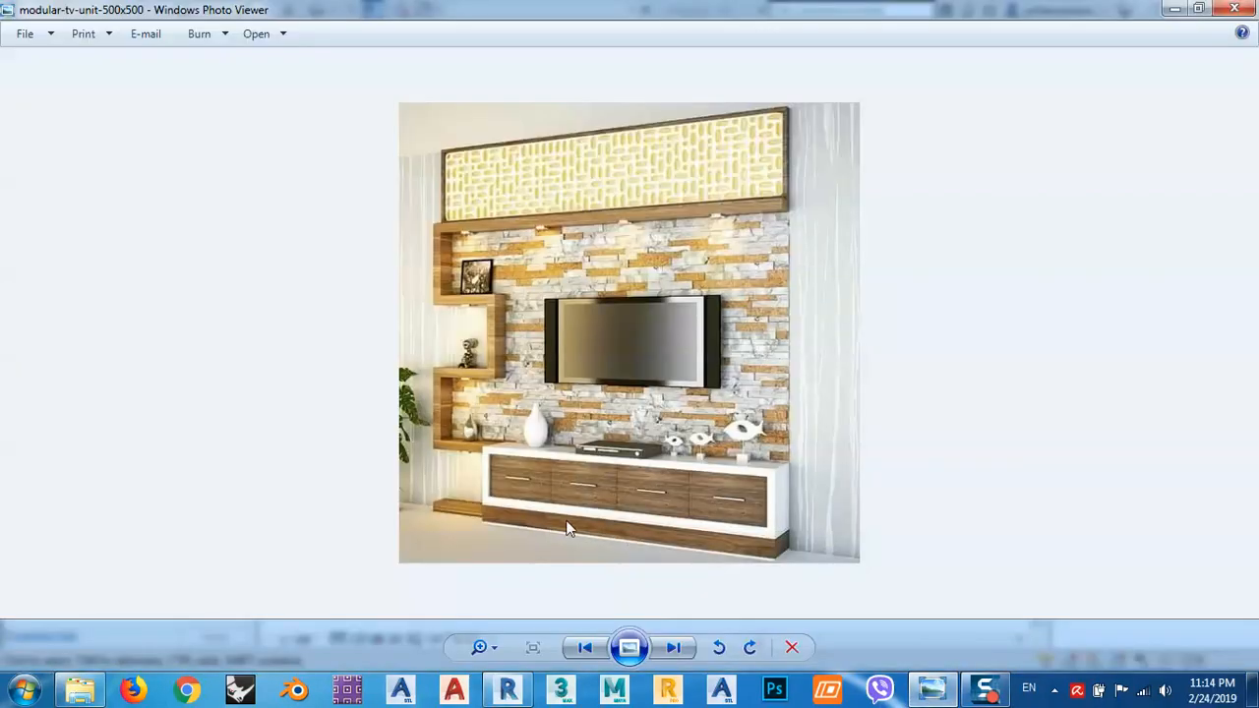
left_click(1174, 10)
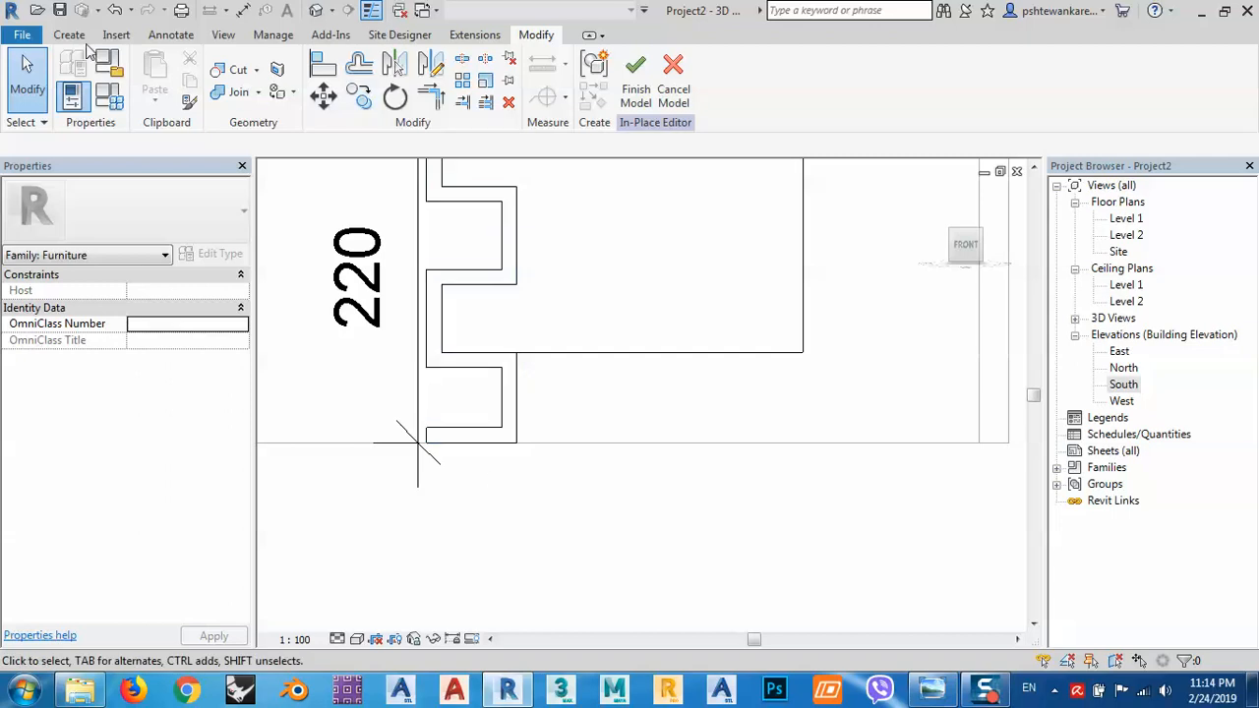
left_click(71, 36)
left_click(160, 67)
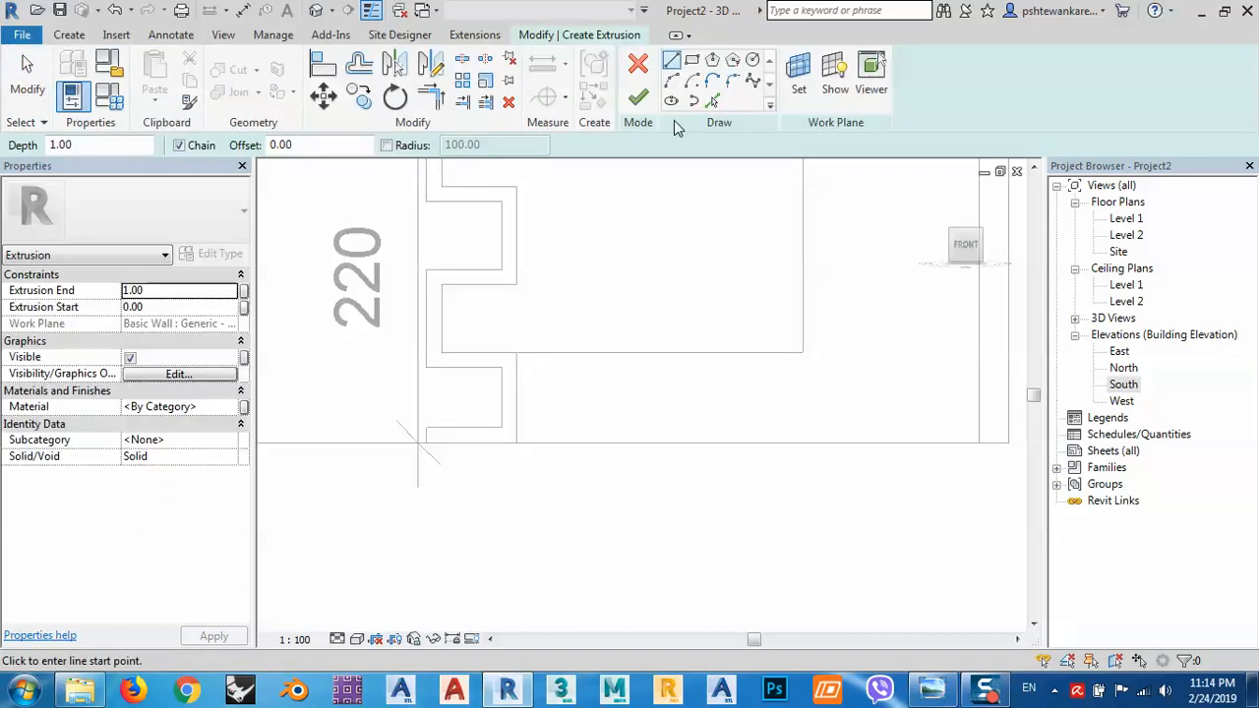
left_click(691, 60)
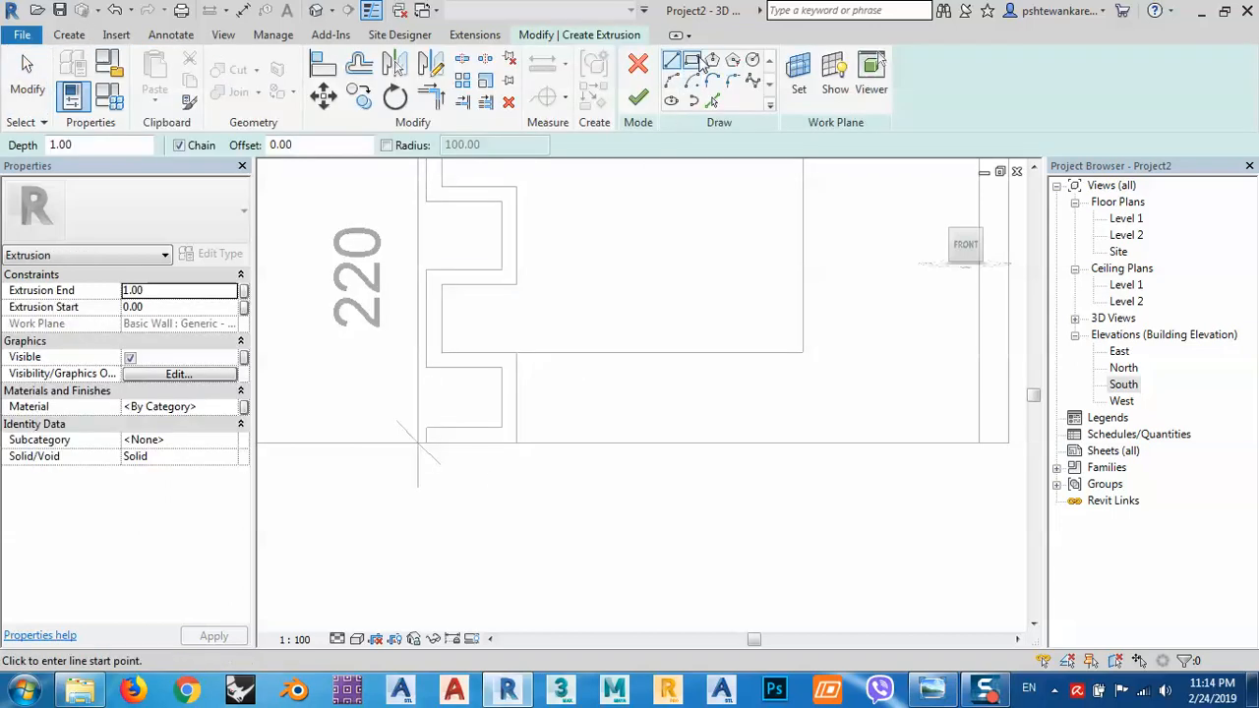
left_click(516, 442)
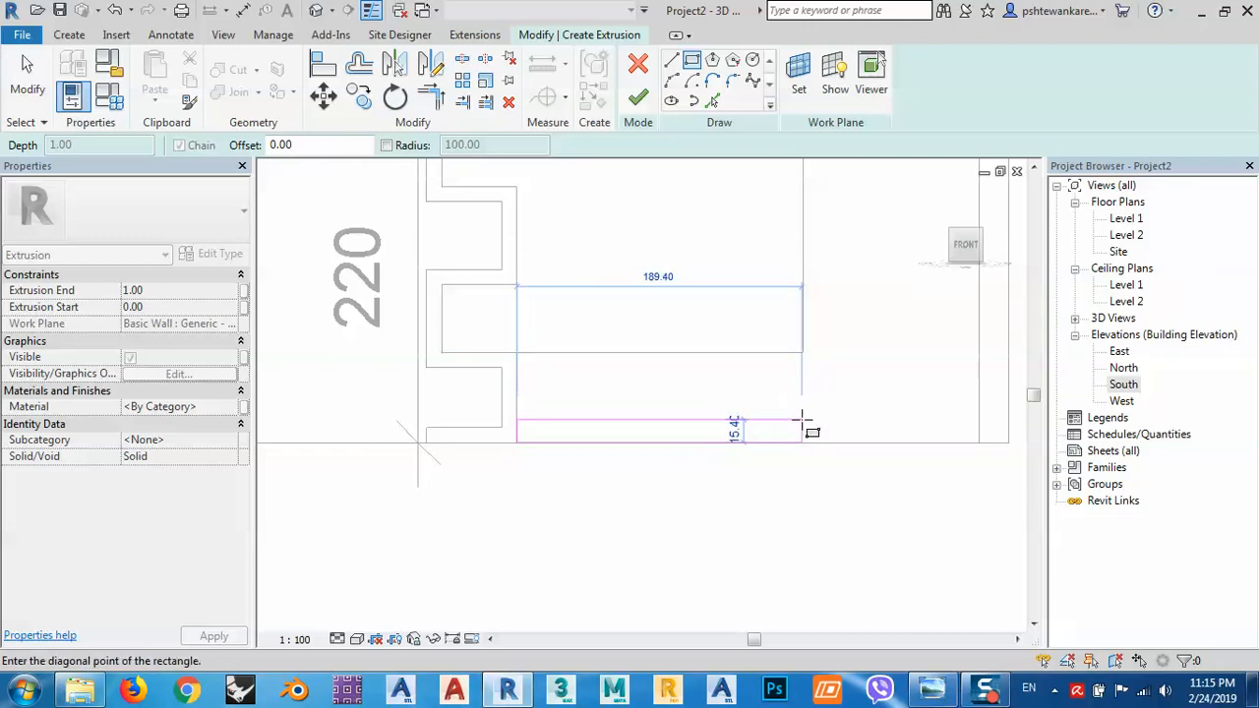
left_click(802, 420)
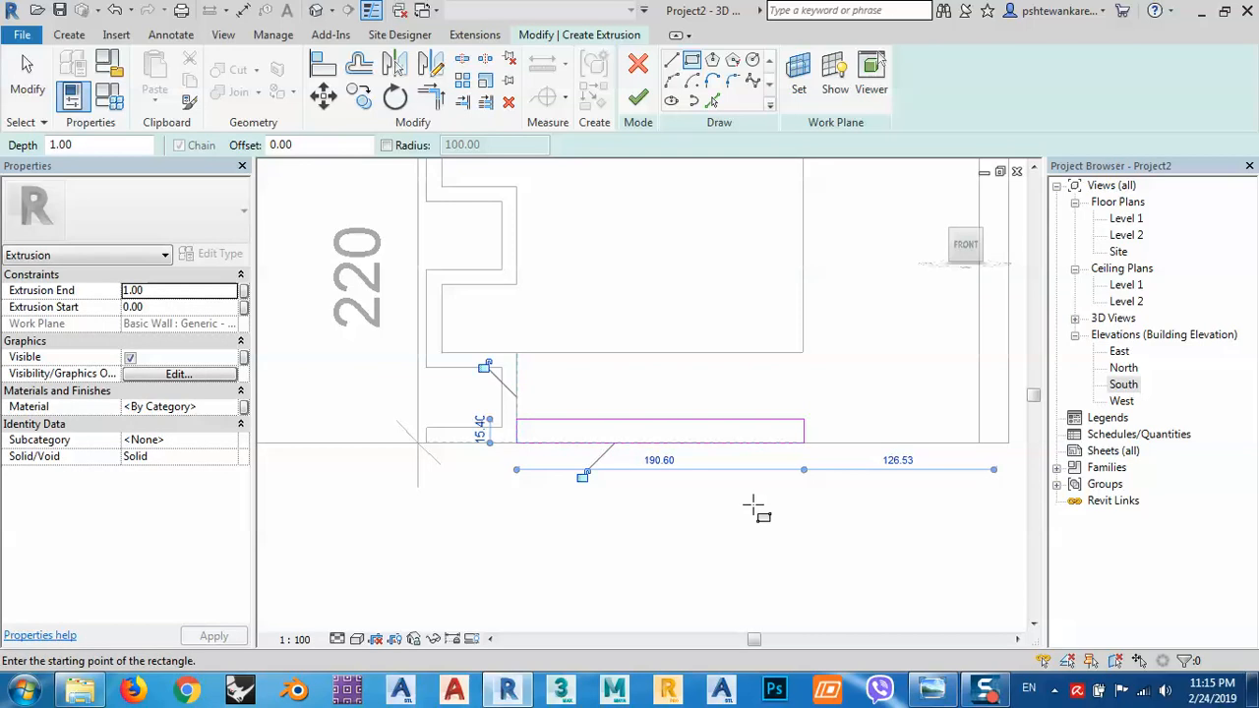
right_click(751, 506)
left_click(792, 227)
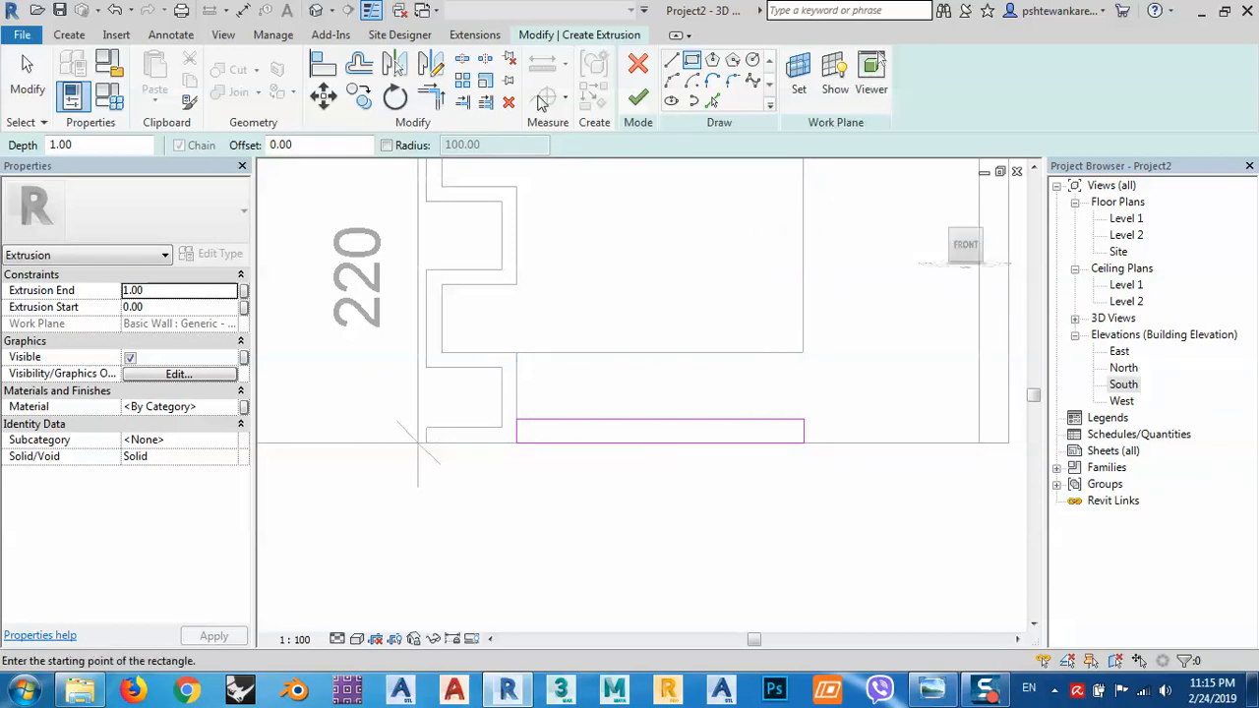
key("Escape")
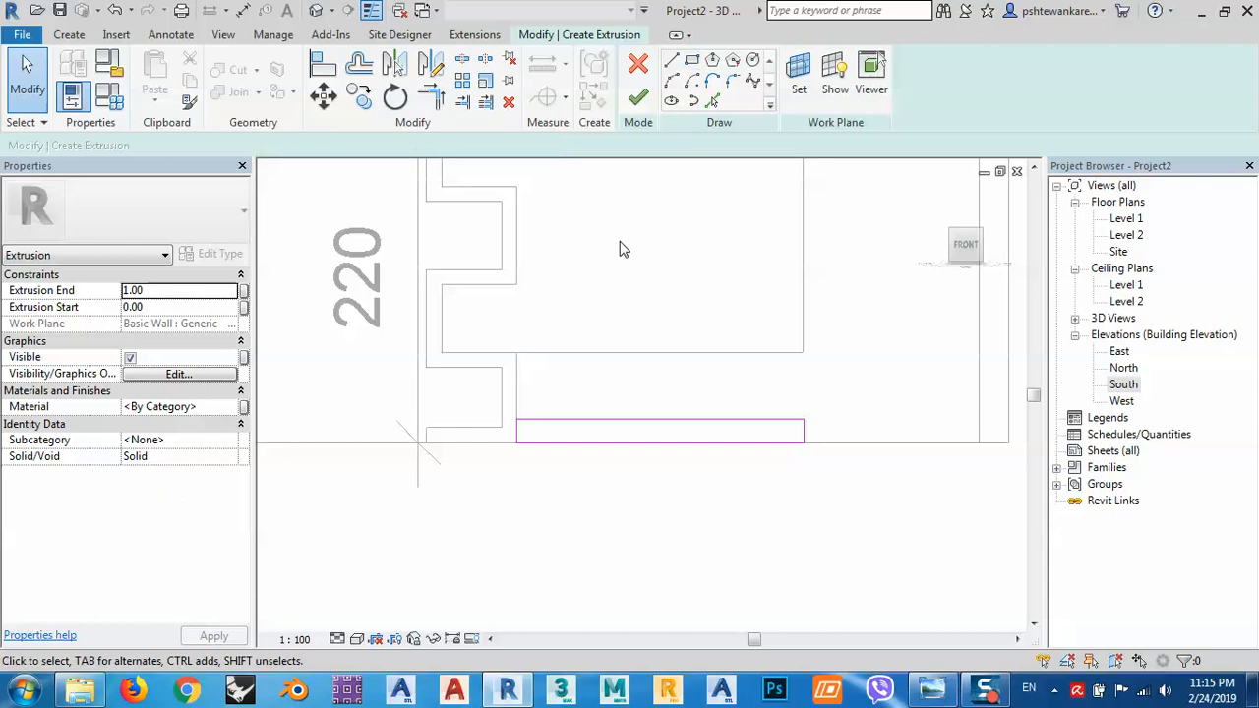
Step: Align the base rectangle's right edge with the back panel's right edge
left_click(323, 64)
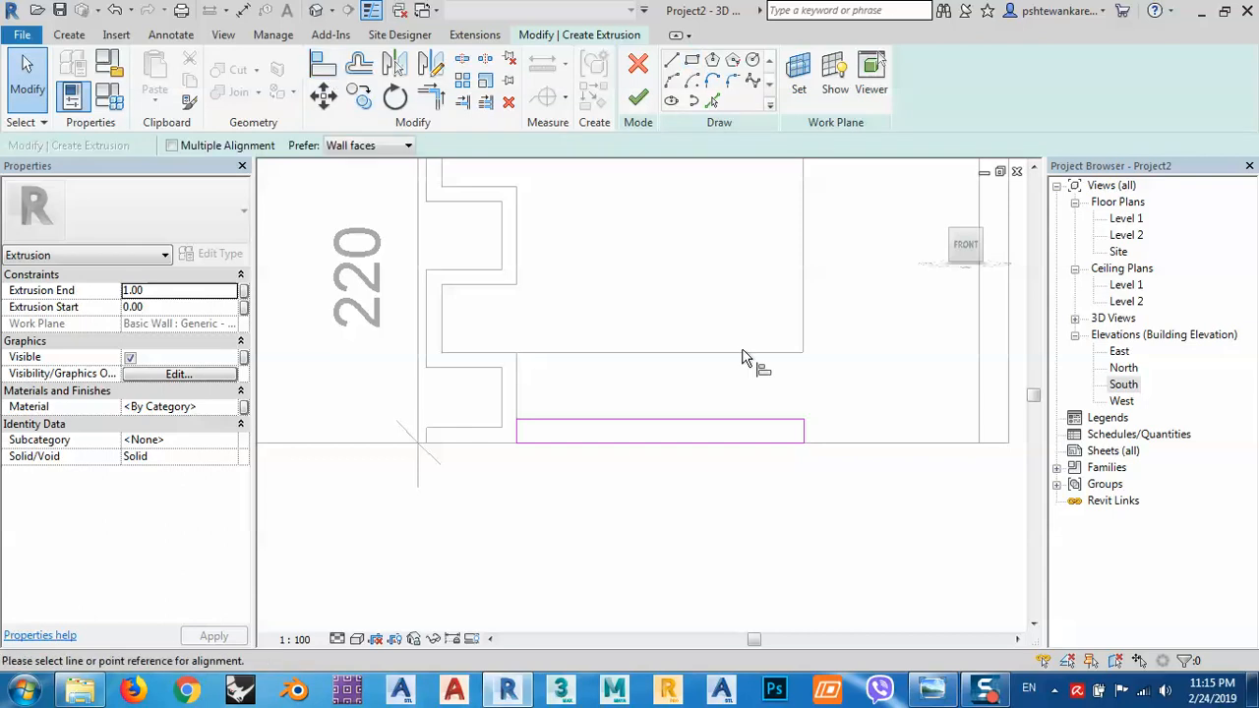
left_click(801, 320)
left_click(803, 431)
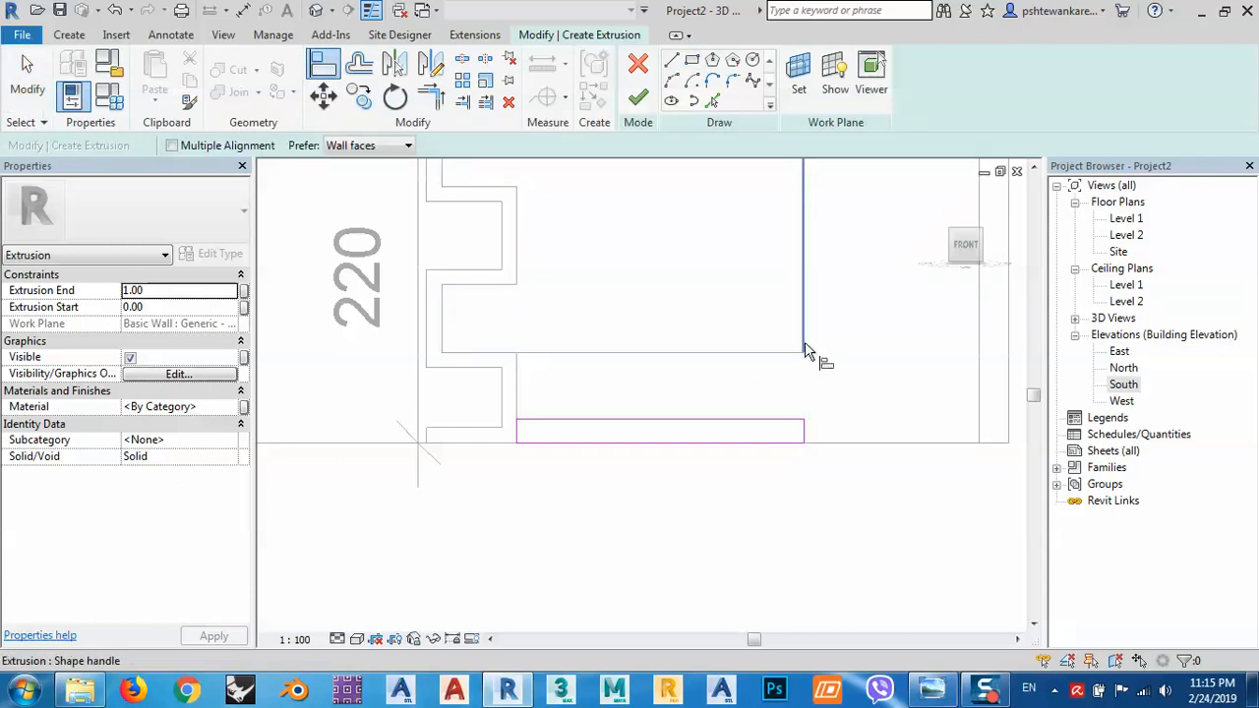
left_click(806, 435)
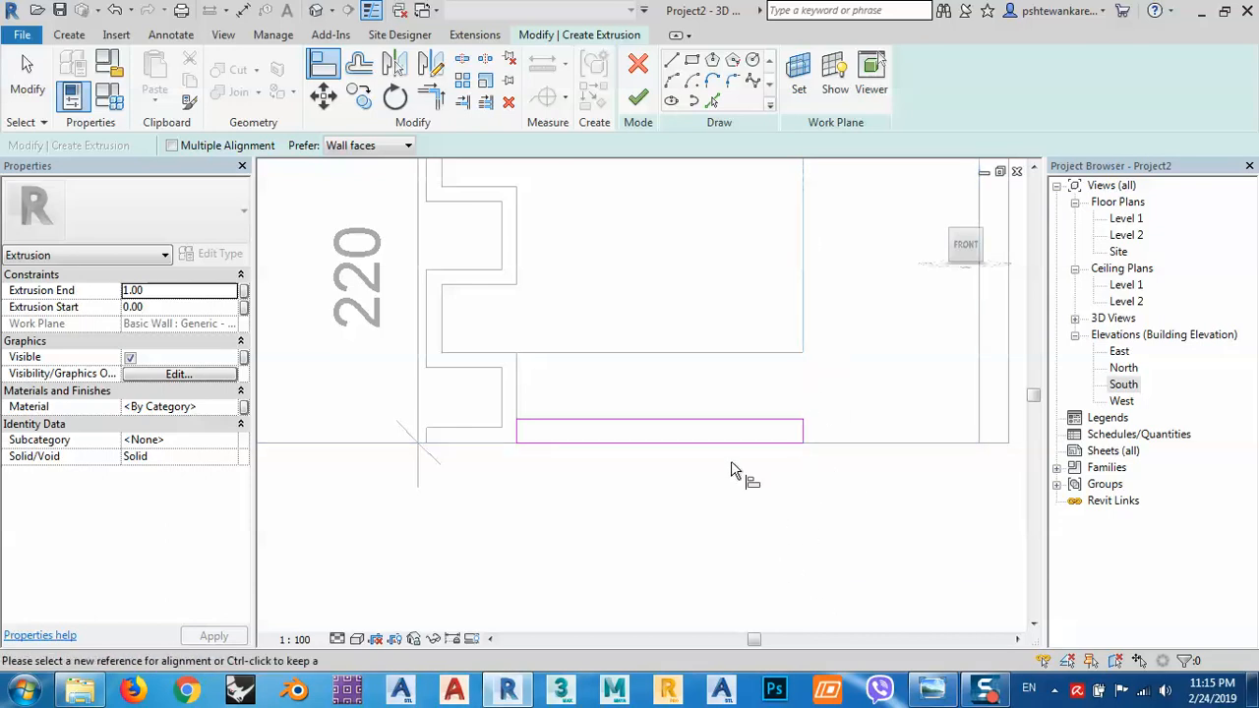
key("Escape")
Step: Set the height of the base rectangle to 15 cm
scroll(739, 445, "up", 2)
left_click(717, 409)
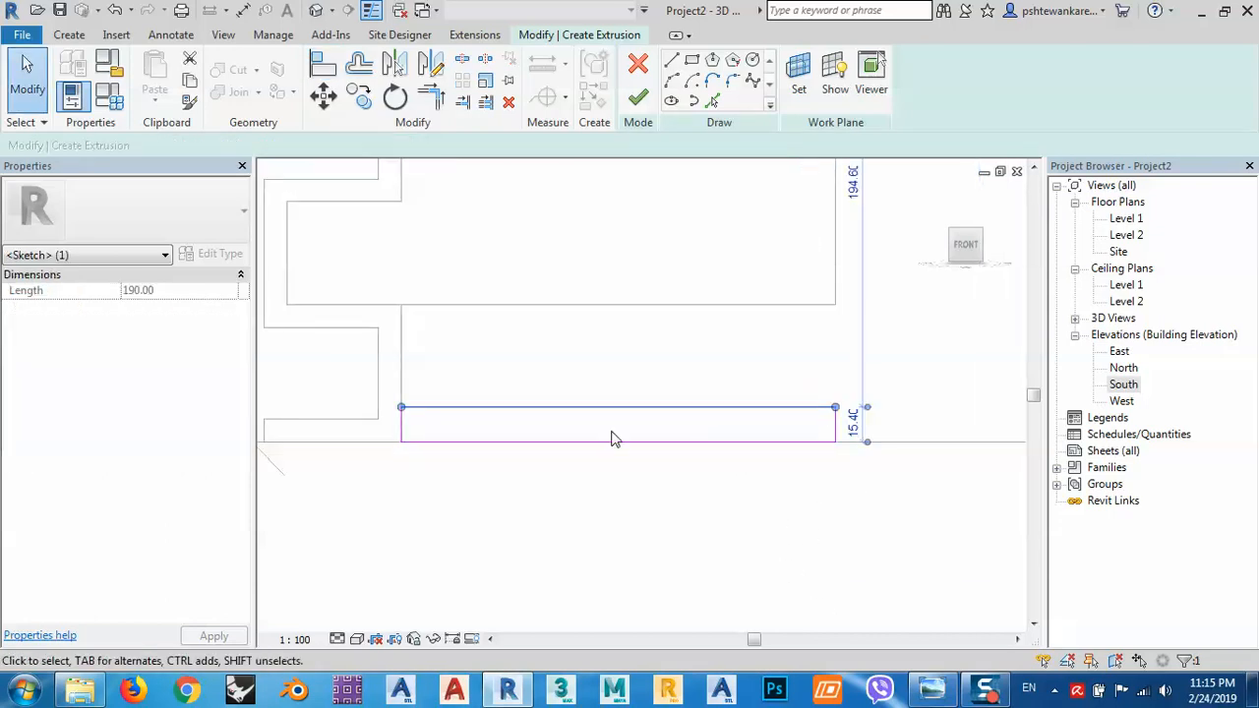
left_click(854, 424)
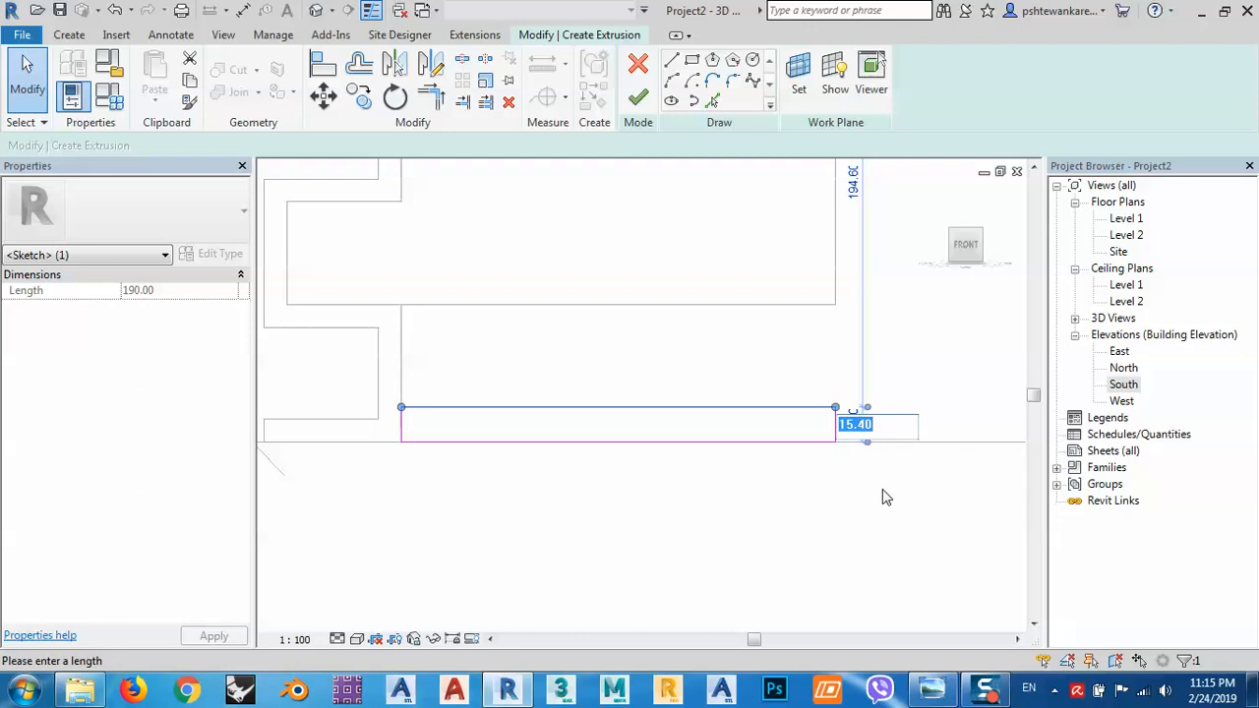
key("Return")
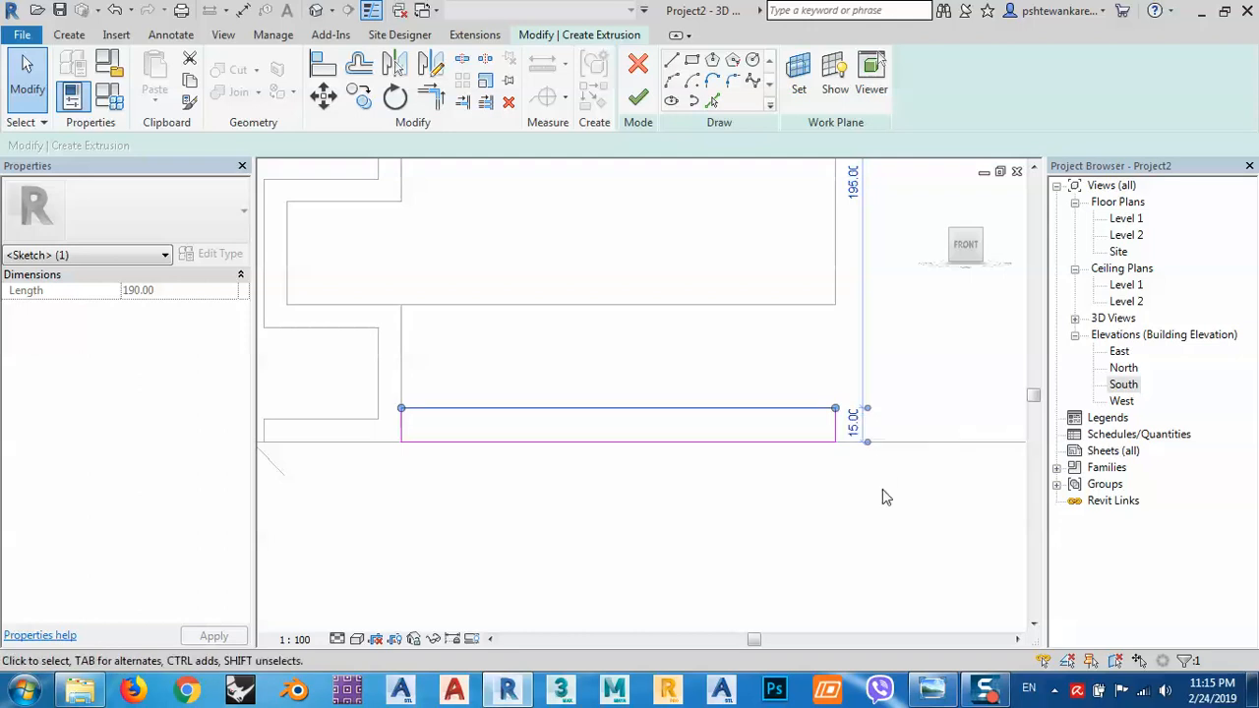
left_click(829, 497)
Step: Check the base in the reference picture, set its Extrusion End to 35, and finish the sketch
middle_click_drag(714, 436, 793, 424)
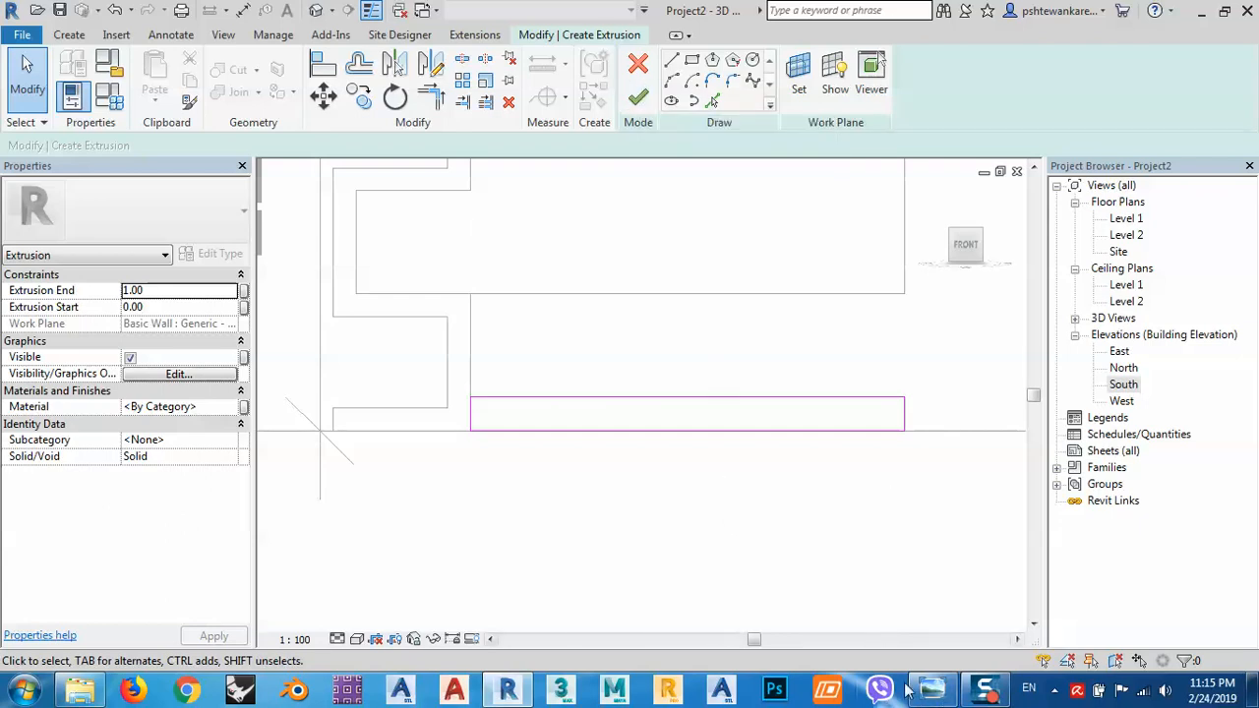
mouse_move(931, 695)
left_click(951, 641)
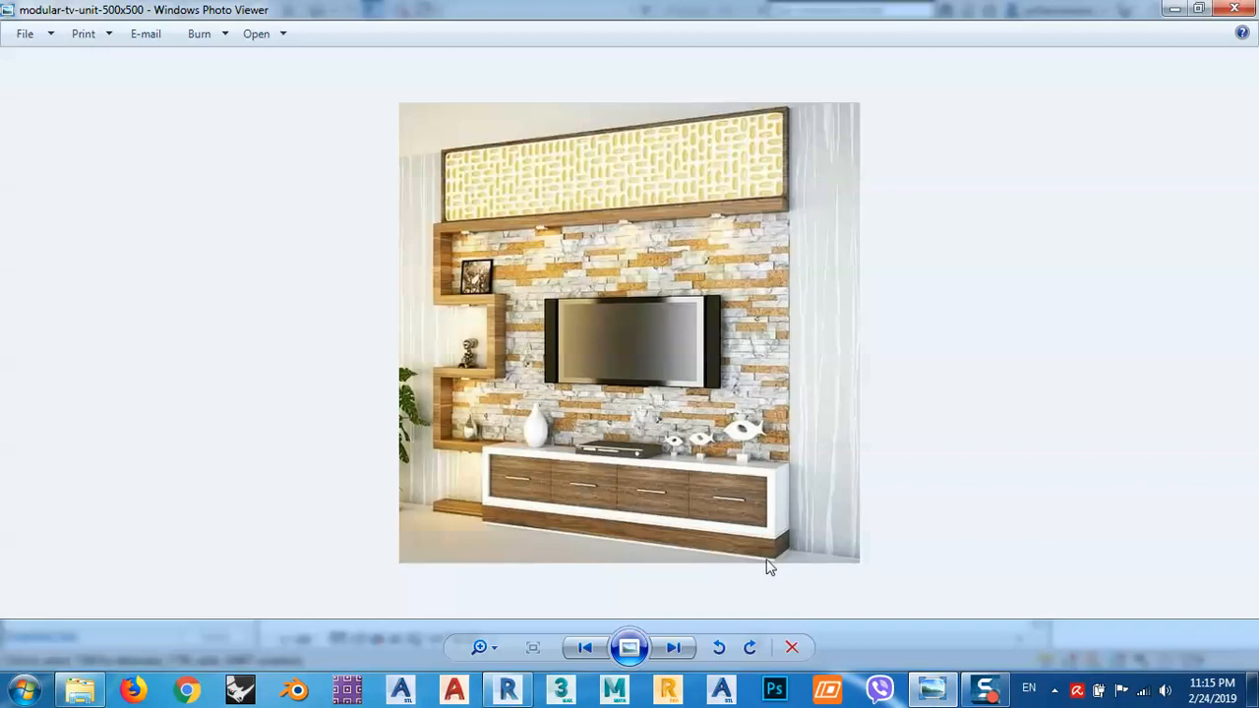
left_click(1174, 9)
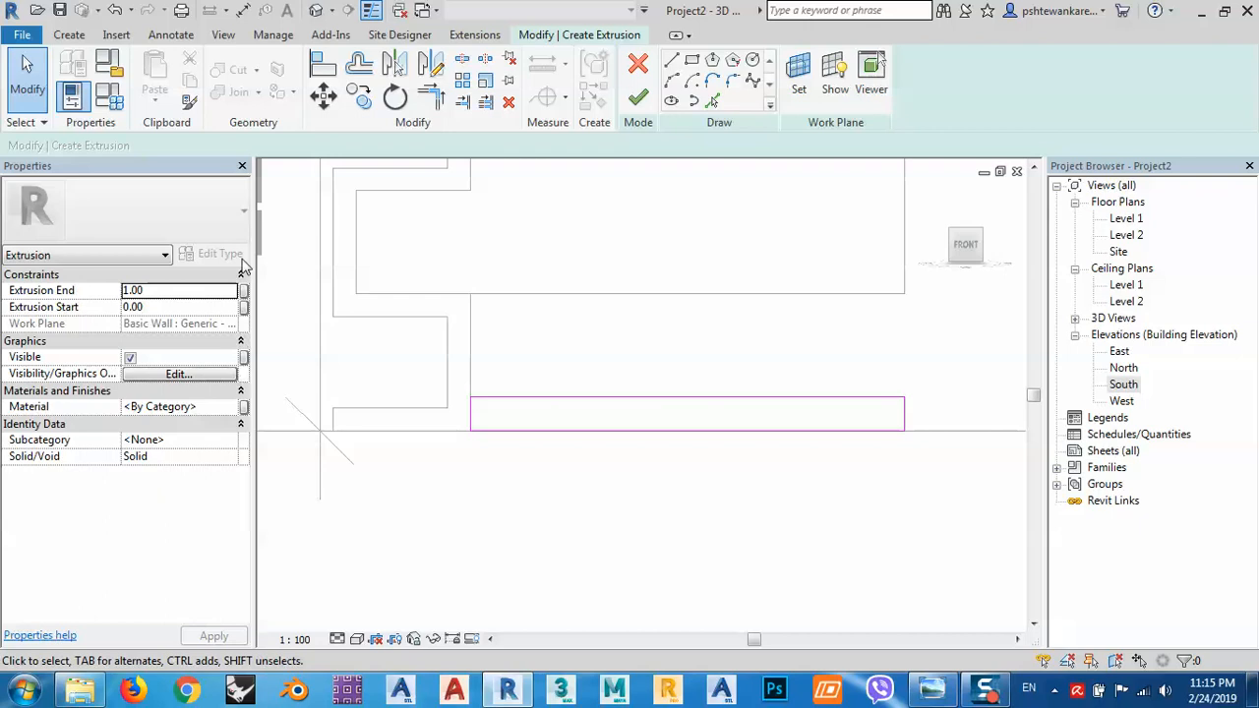
left_click(157, 291)
type("3")
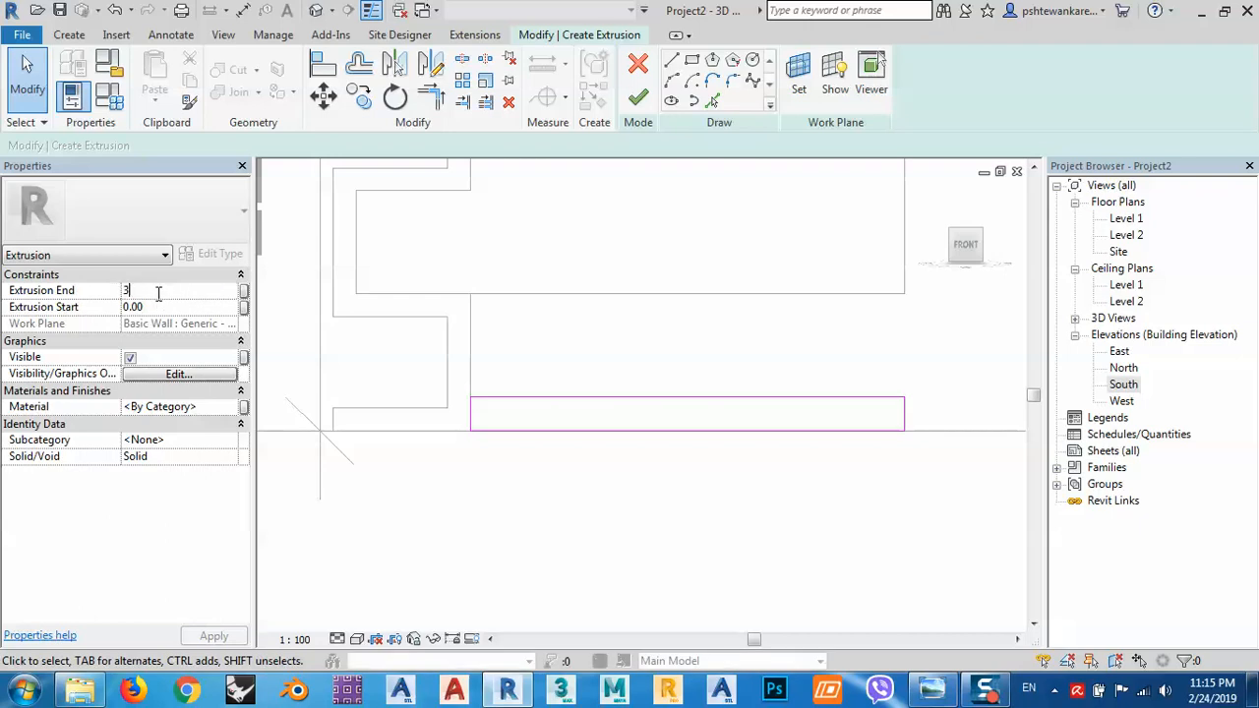
type("5")
key("Return")
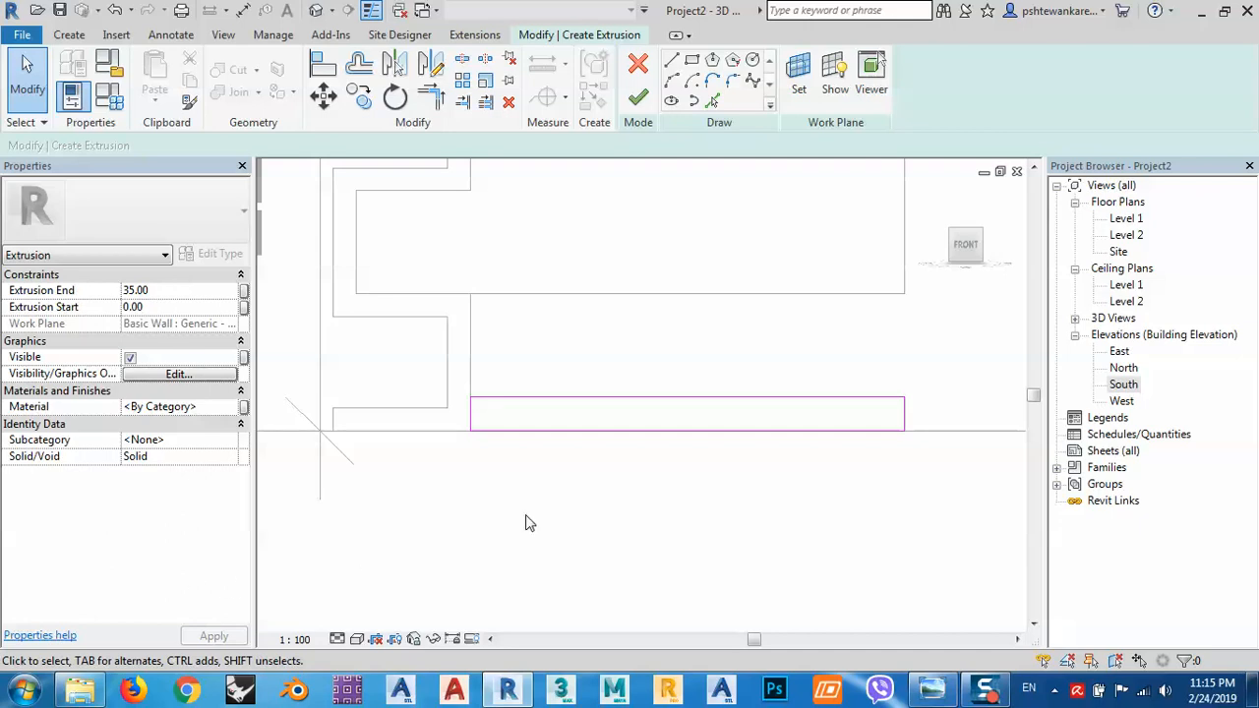
left_click(637, 101)
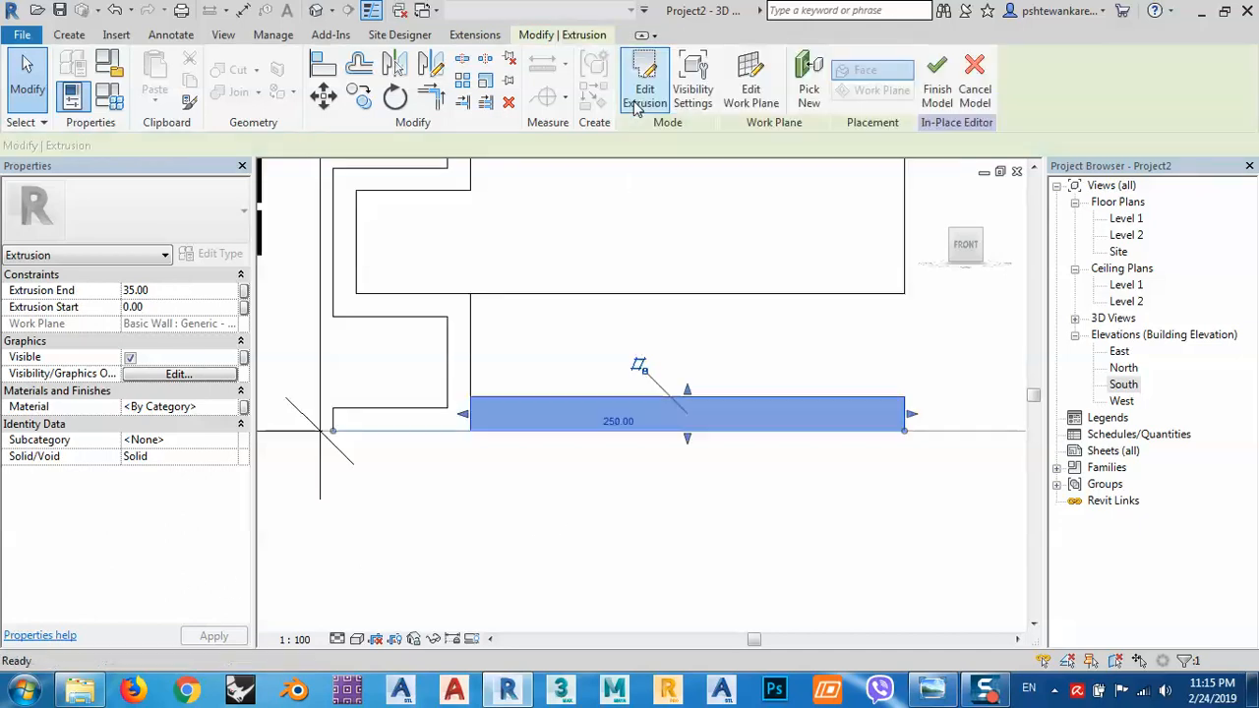
Step: Inspect the base block in 3D, return to the front view, and compare it with the cabinet in the reference picture
left_click(981, 231)
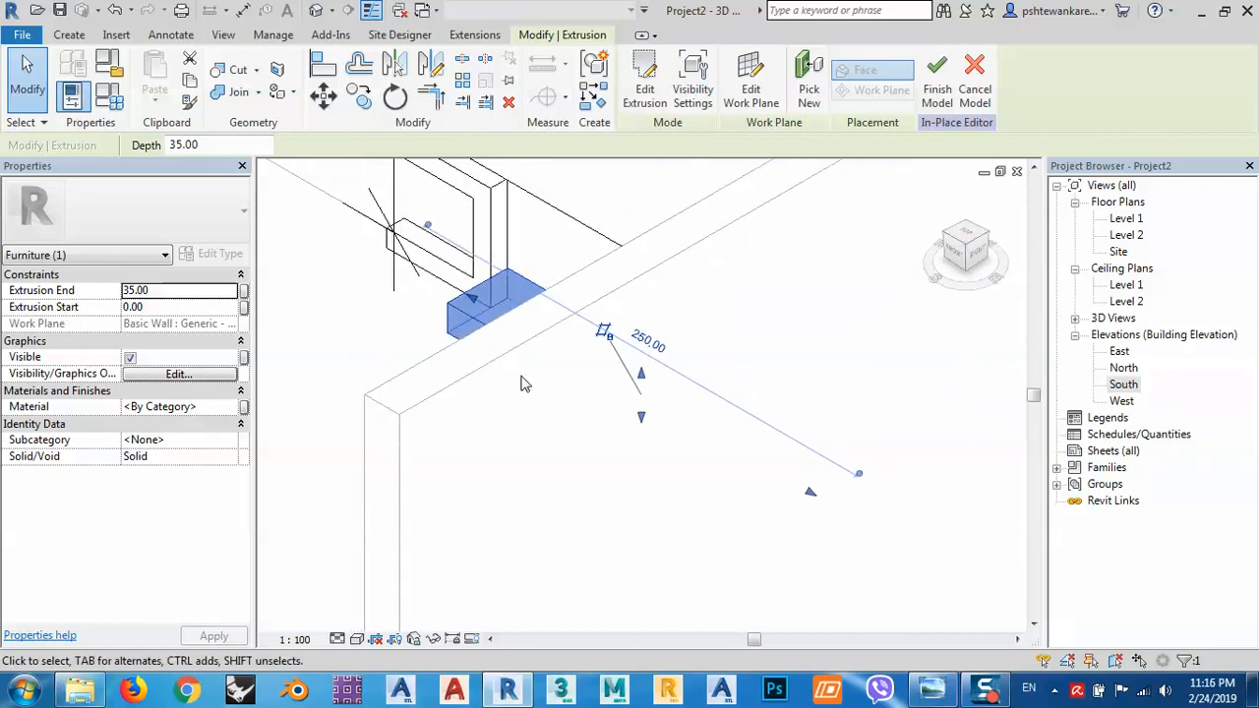
scroll(520, 379, "down", 4)
middle_click_drag(531, 464, 643, 503, "shift")
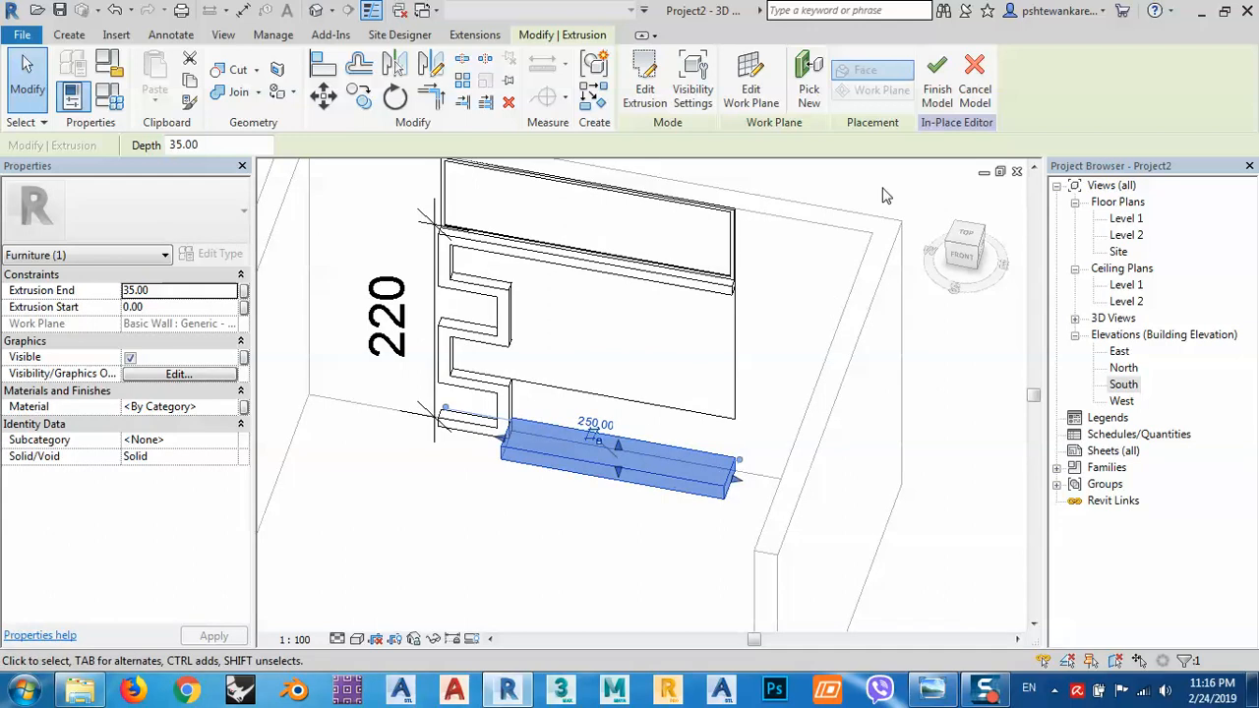
left_click(962, 257)
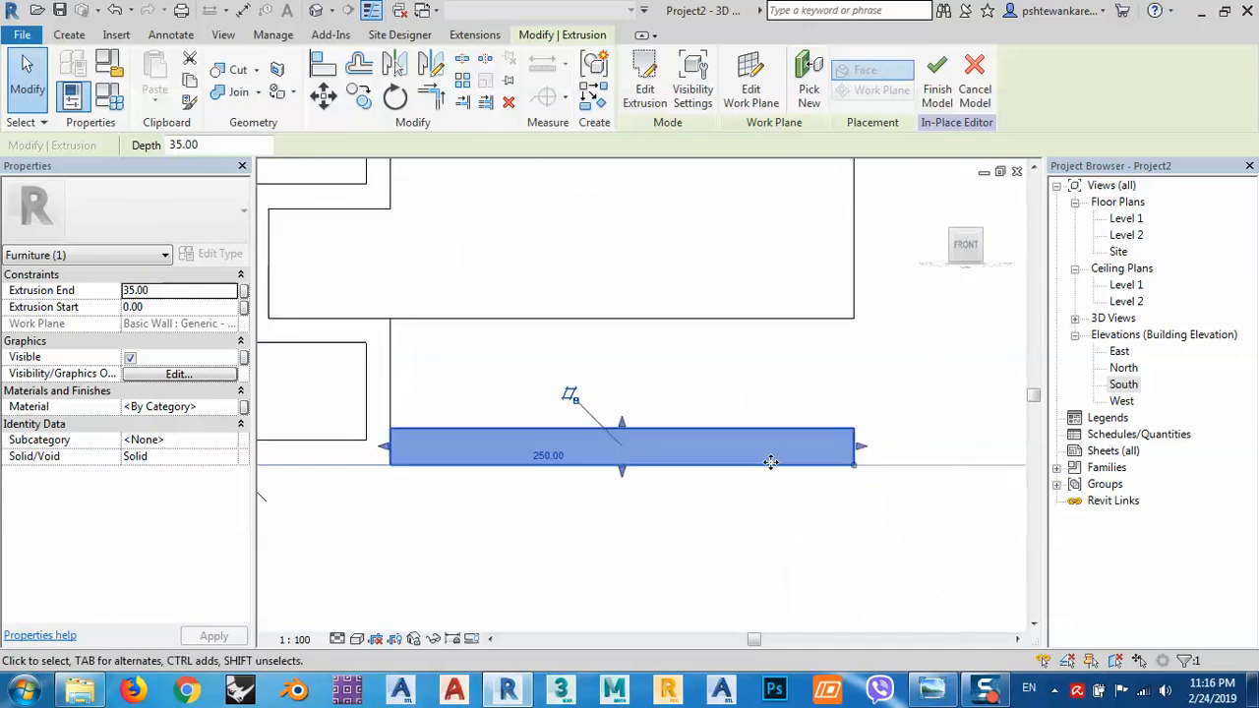
mouse_move(931, 688)
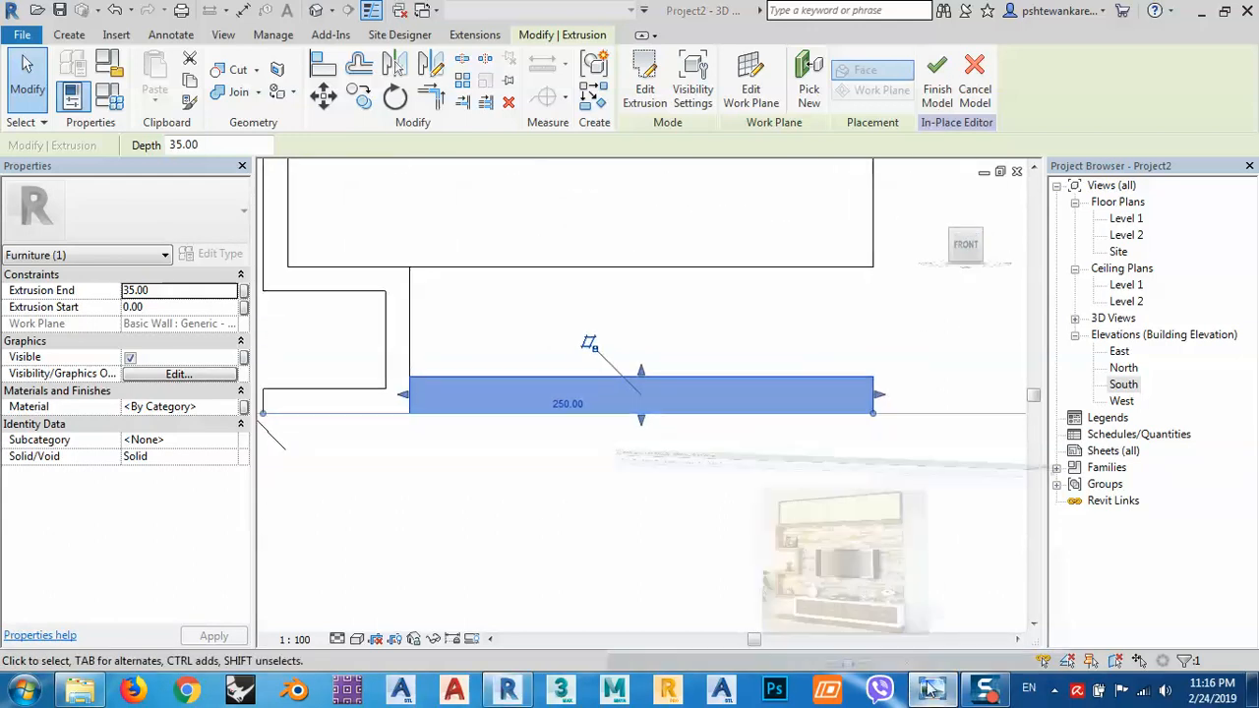
left_click(766, 492)
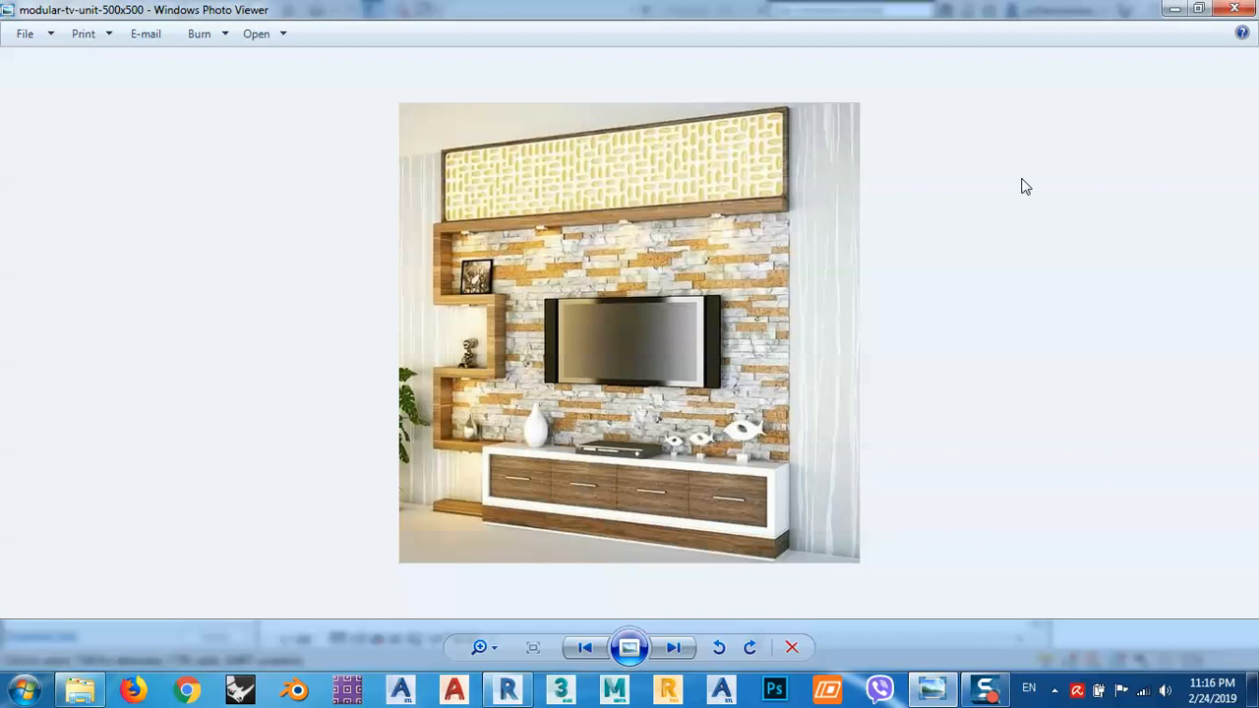
left_click(1174, 10)
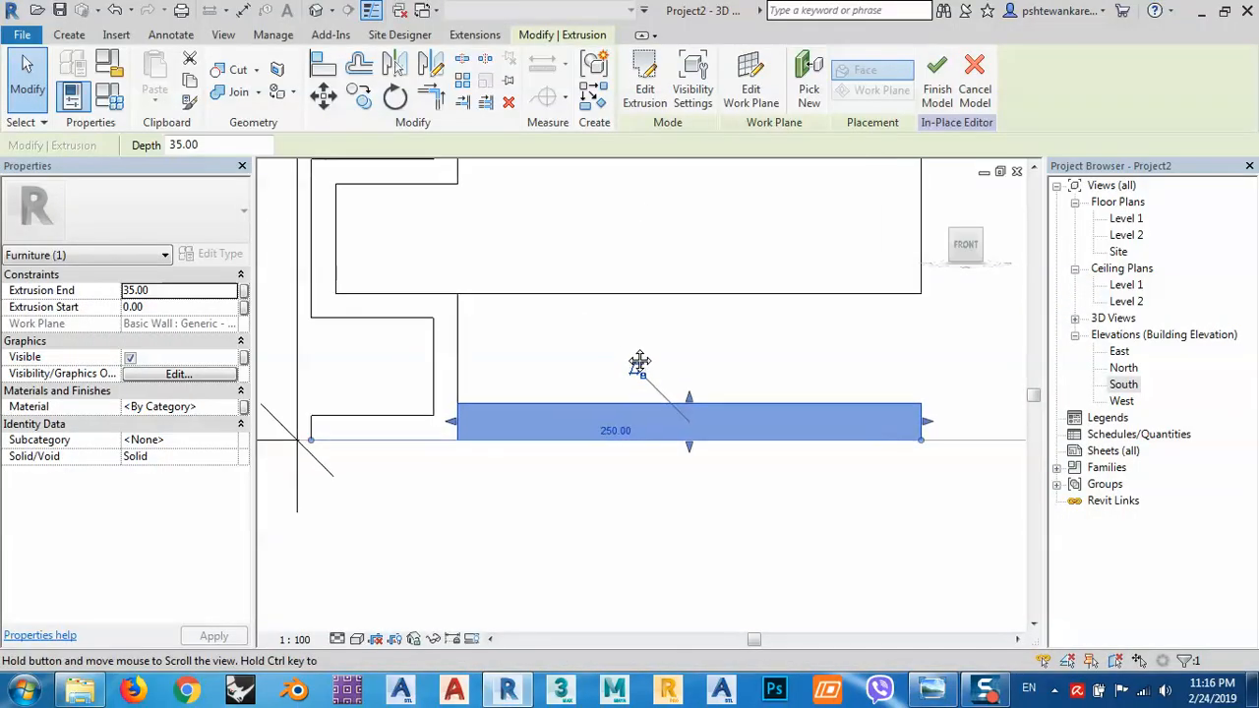
Step: Sketch a new extrusion rectangle, 190 by 45 cm, from the base's upper left corner to the back panel's lower right corner
left_click(75, 35)
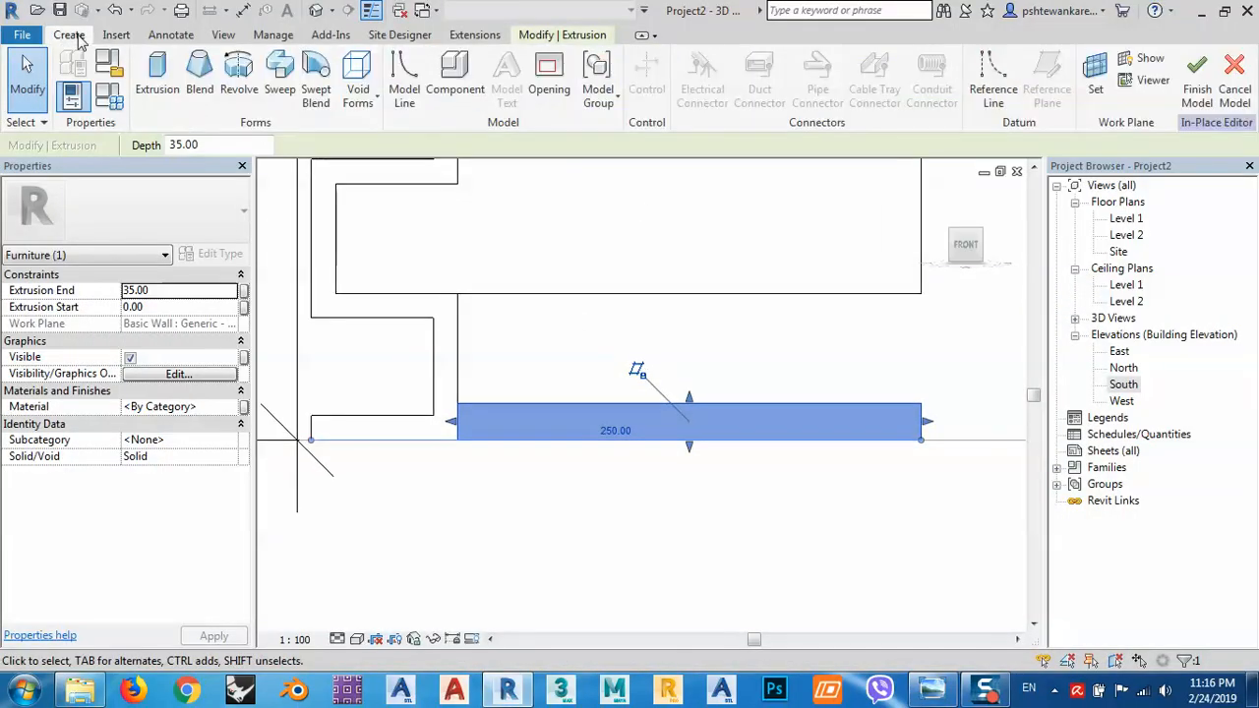
left_click(158, 74)
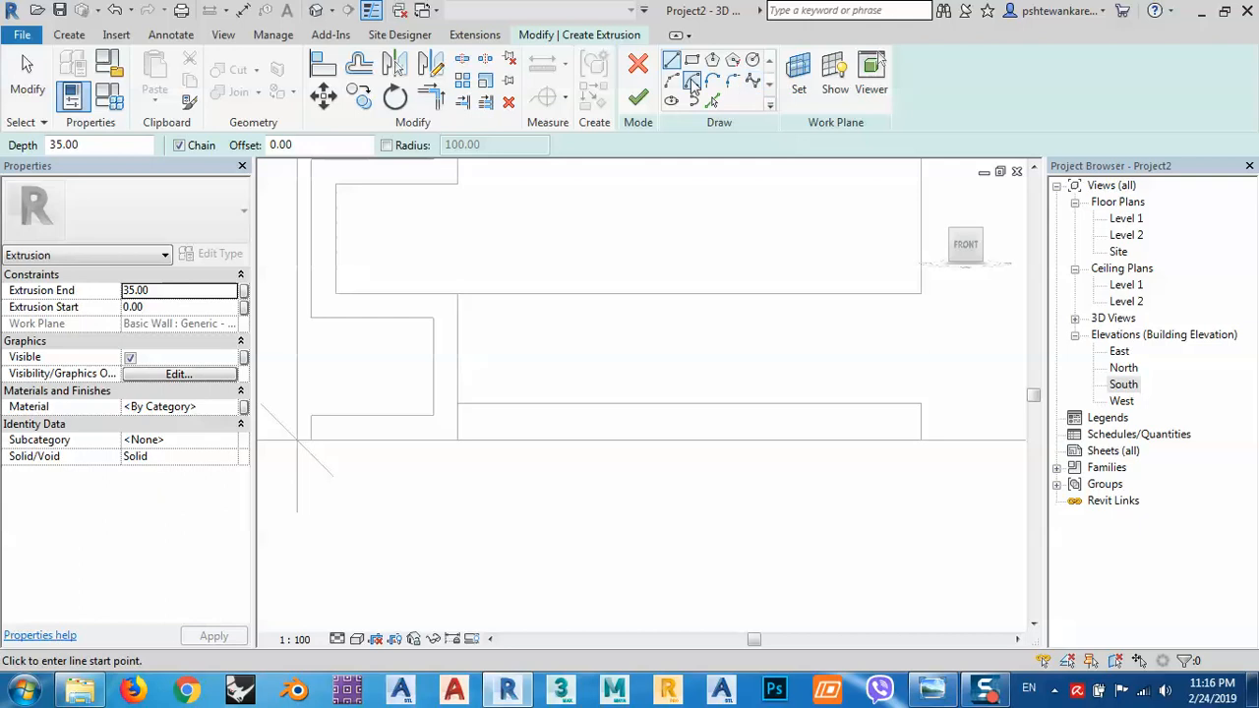
left_click(691, 60)
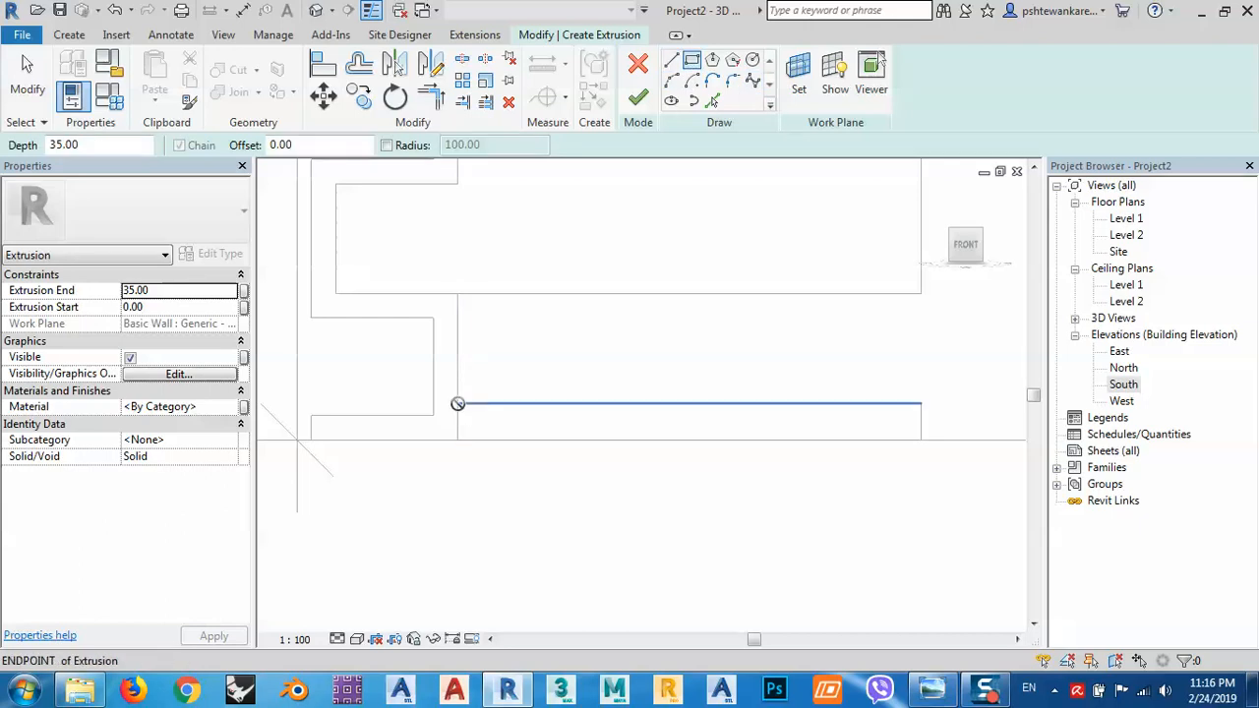
left_click(457, 403)
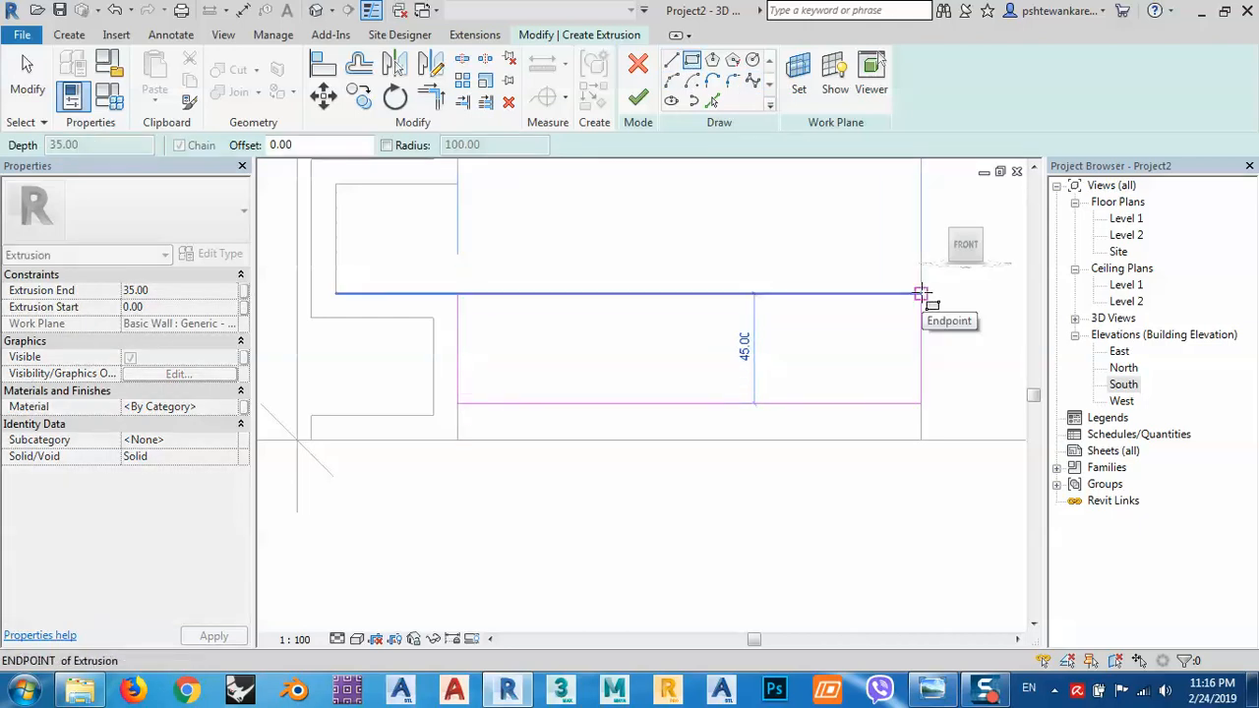
left_click(920, 293)
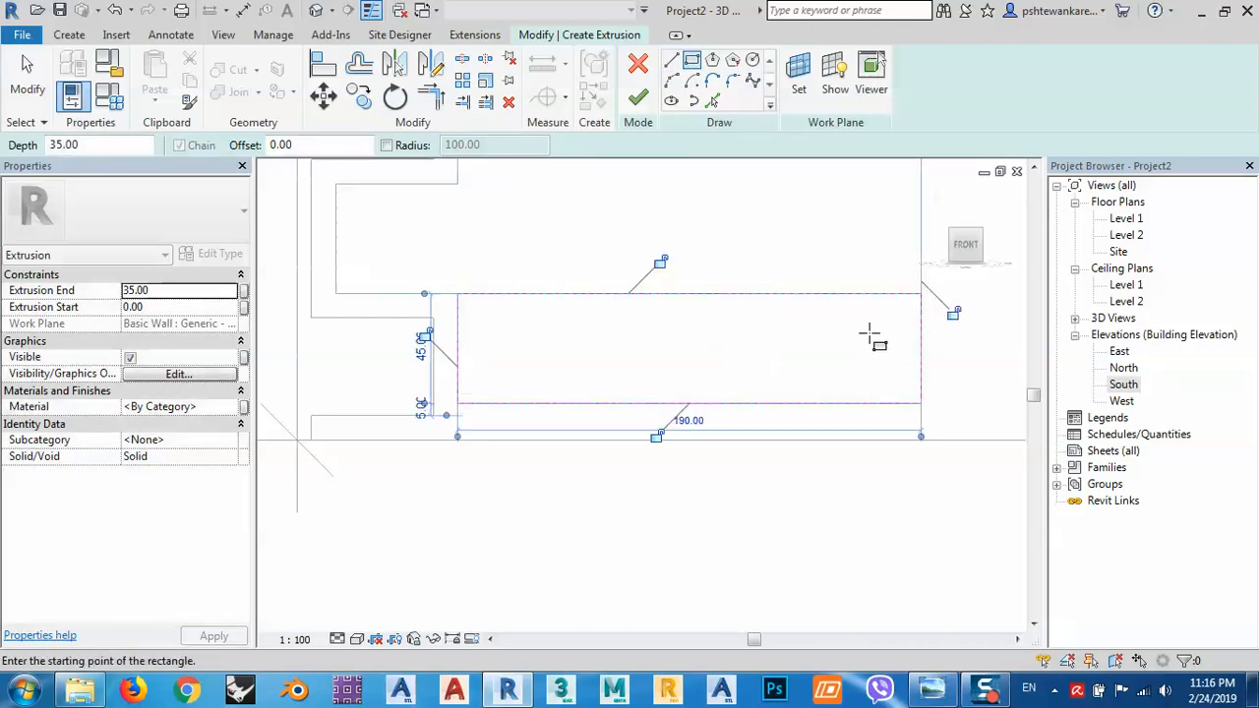
right_click(669, 233)
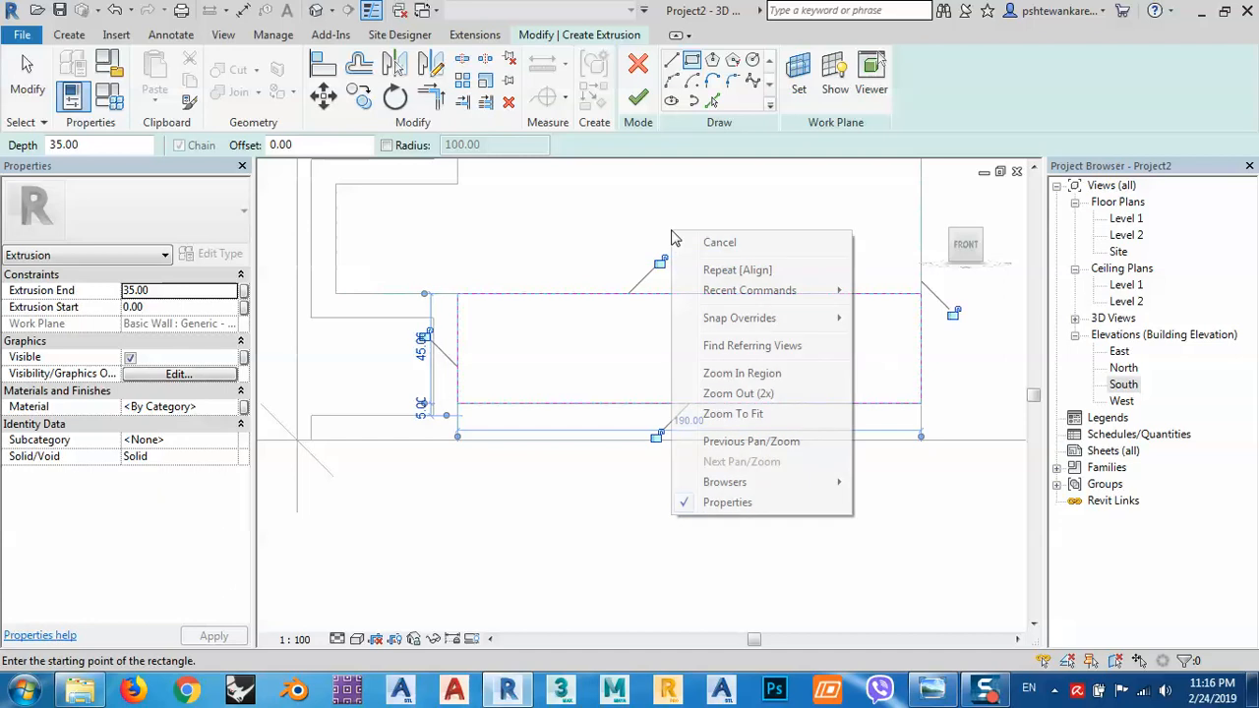
left_click(721, 244)
right_click(652, 265)
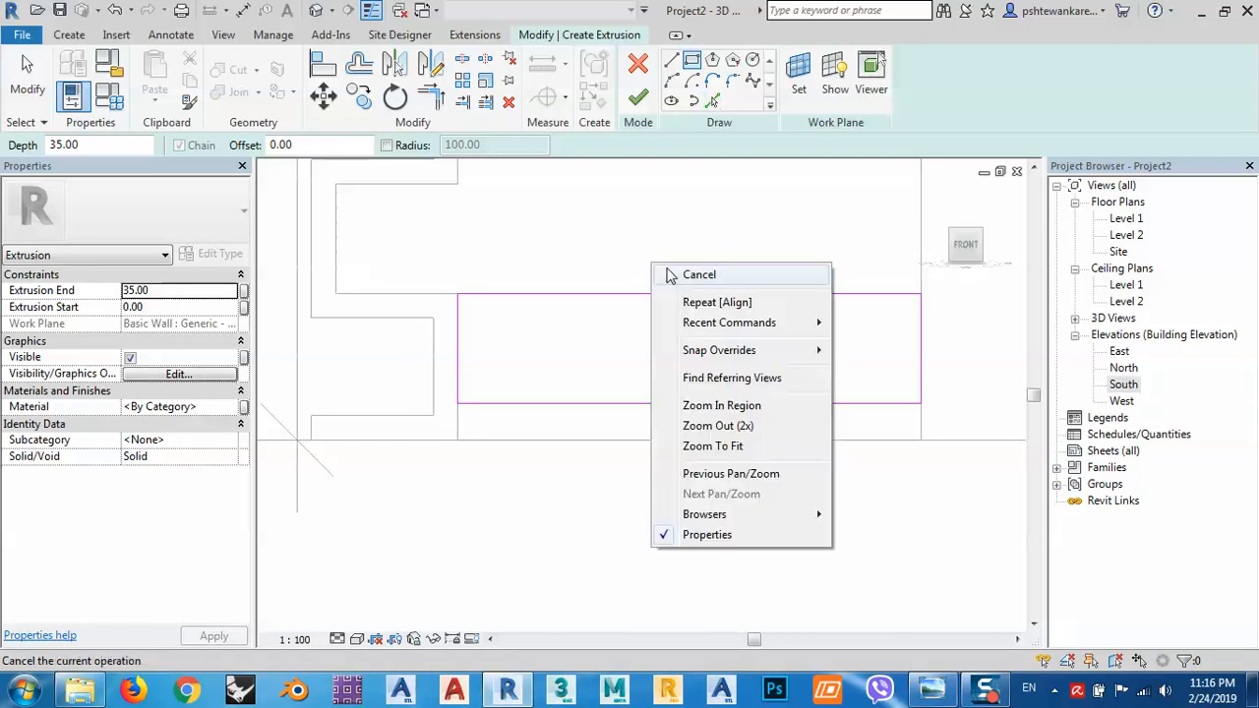
Step: Pick the cabinet rectangle's four edges with a 5 cm offset to sketch parallel lines inside it
left_click(669, 275)
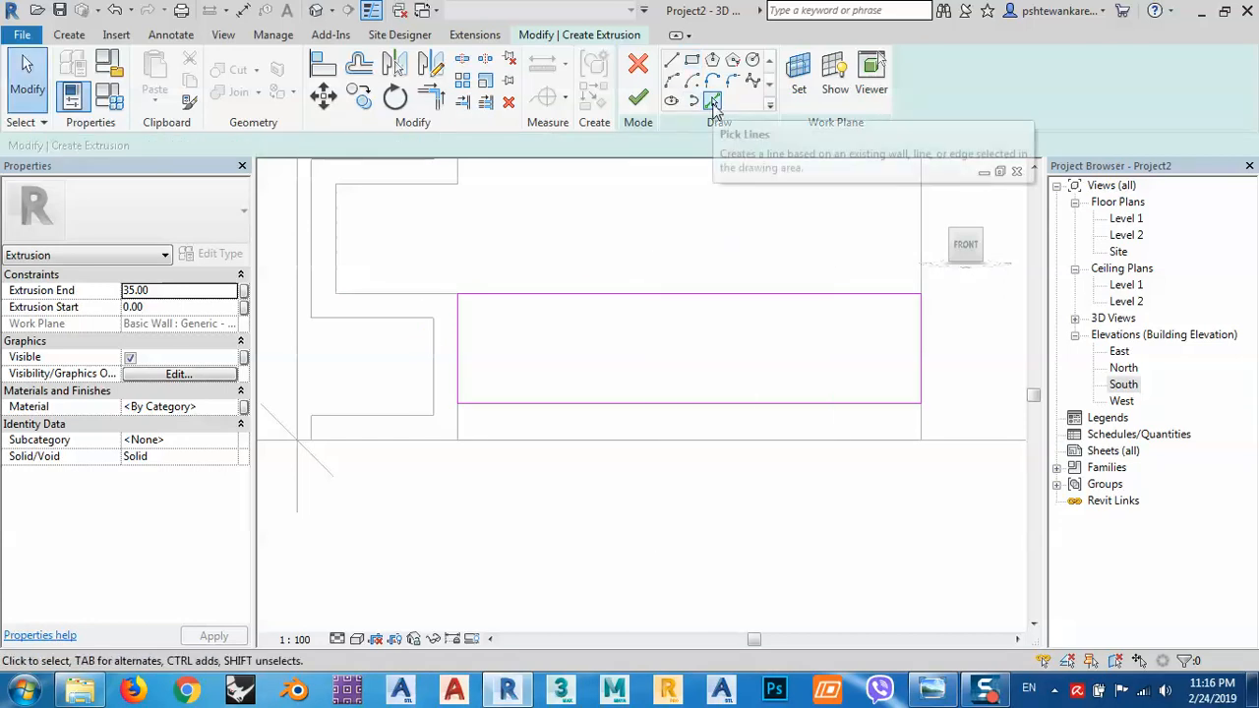
left_click(712, 103)
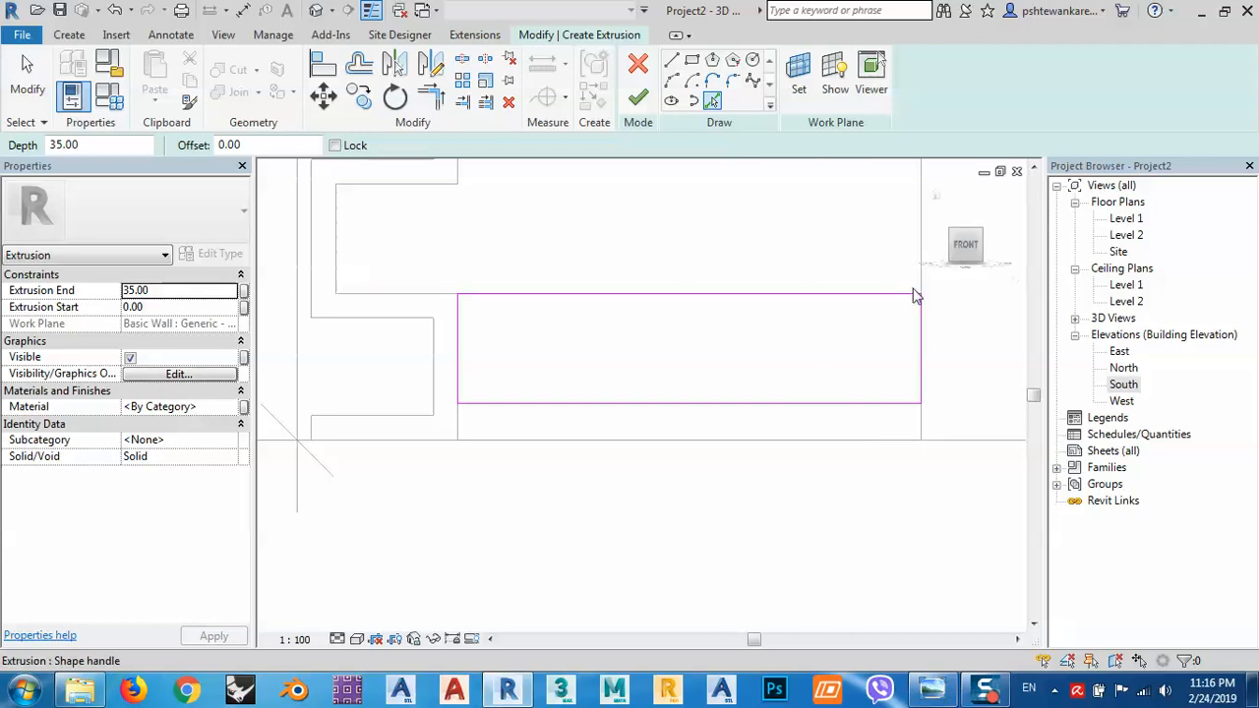
left_click(251, 145)
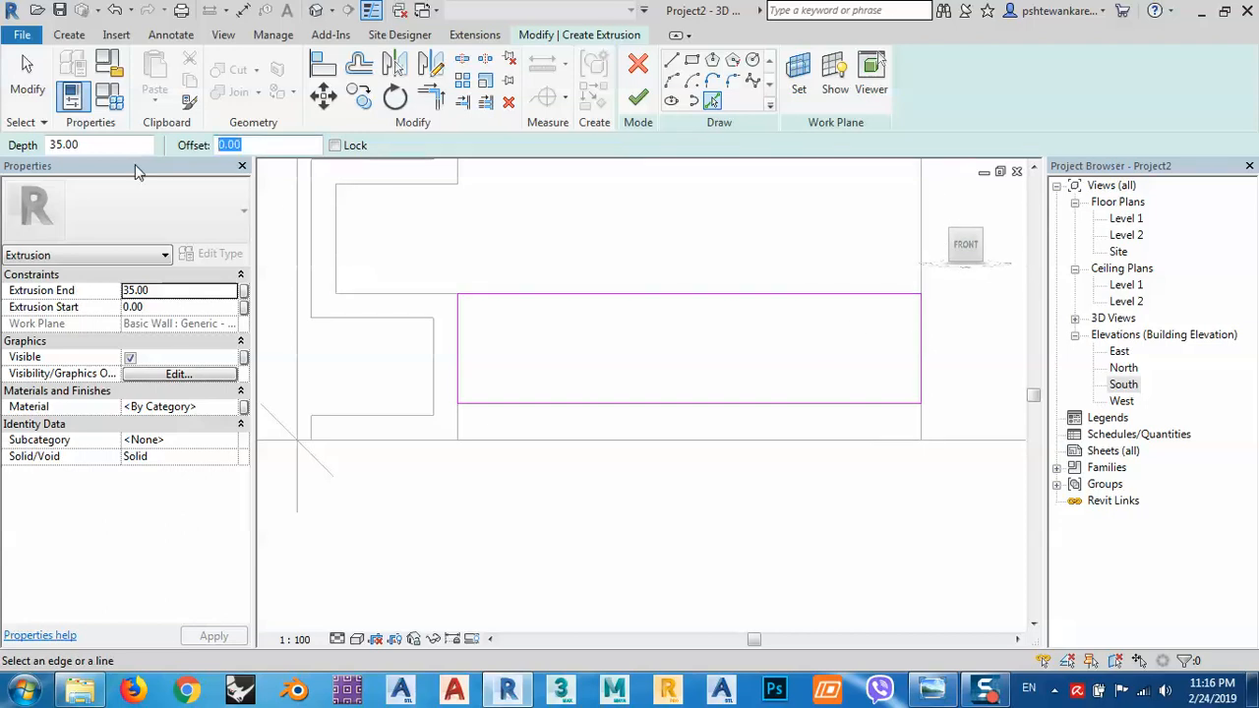
type("5.00")
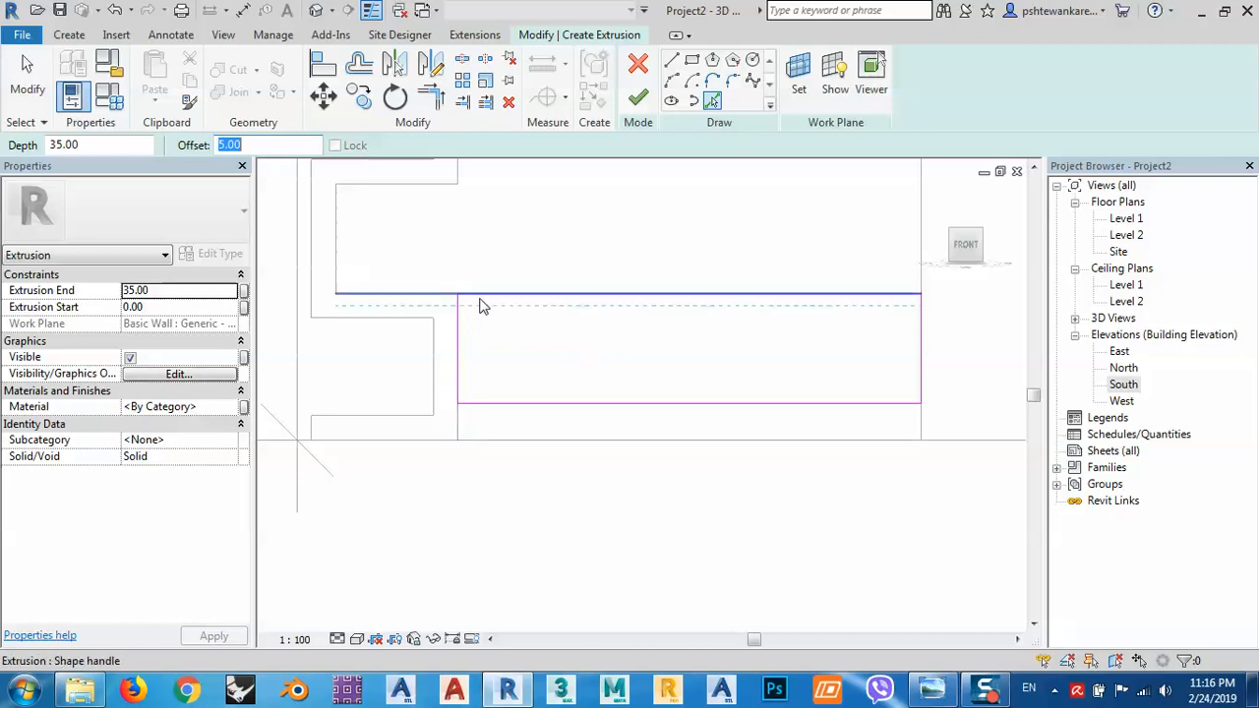
left_click(481, 306)
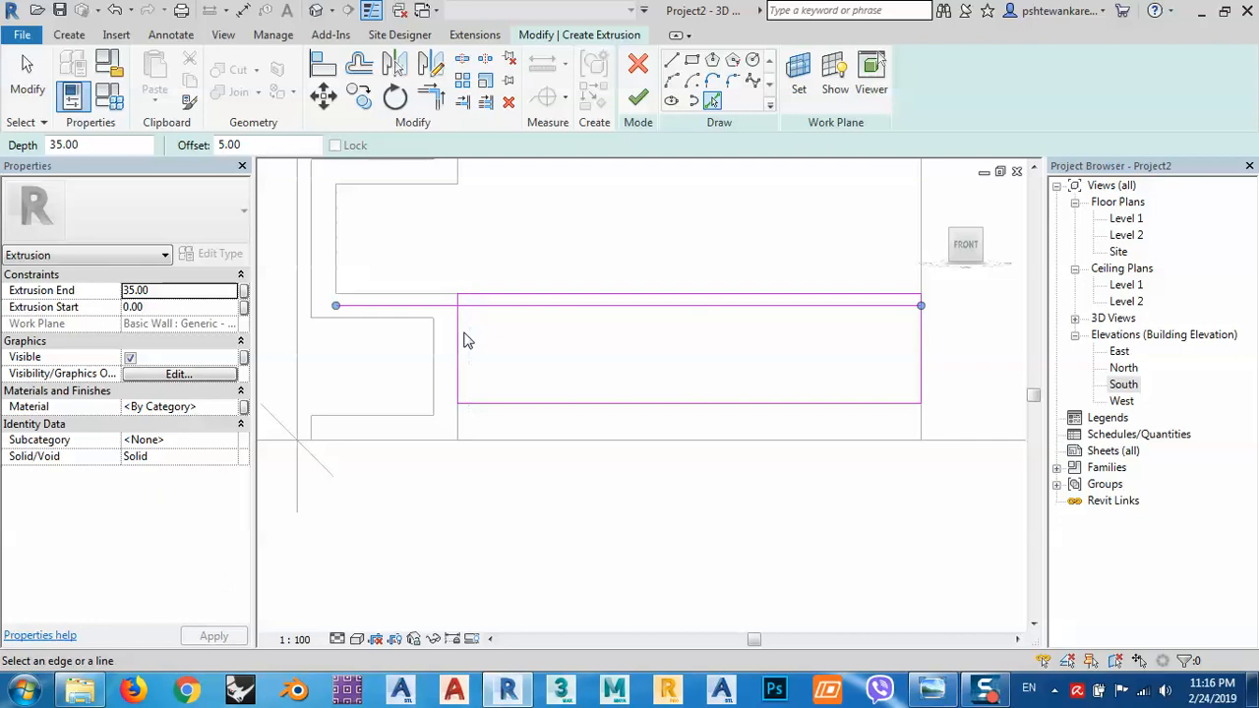
left_click(462, 346)
left_click(527, 403)
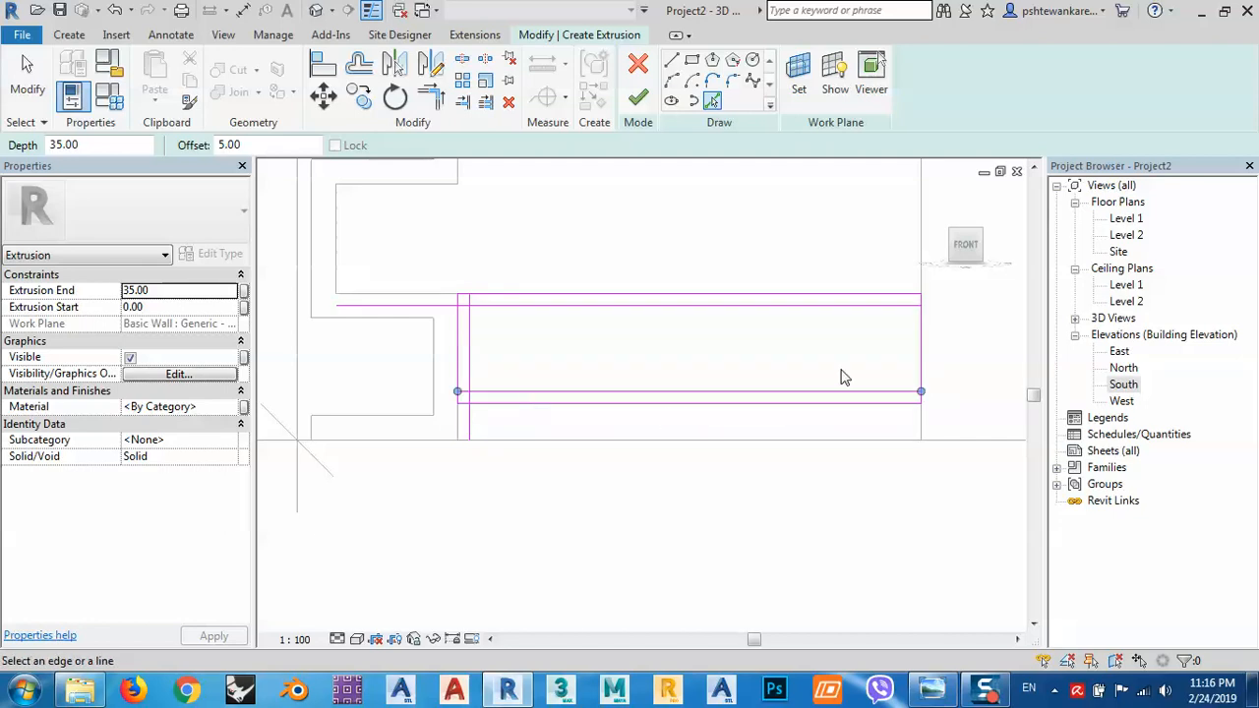
left_click(919, 362)
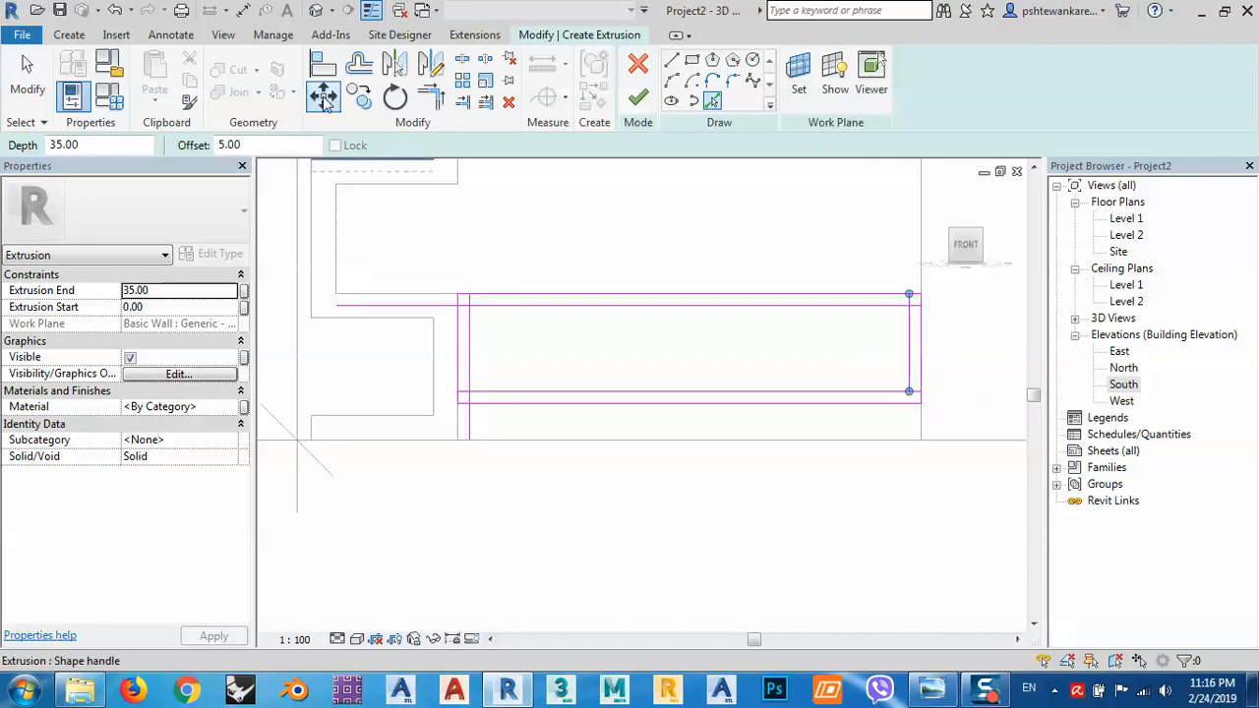
Step: Trim the four offset lines to each other at the corners so they form a closed inner rectangle
left_click(429, 96)
left_click(890, 306)
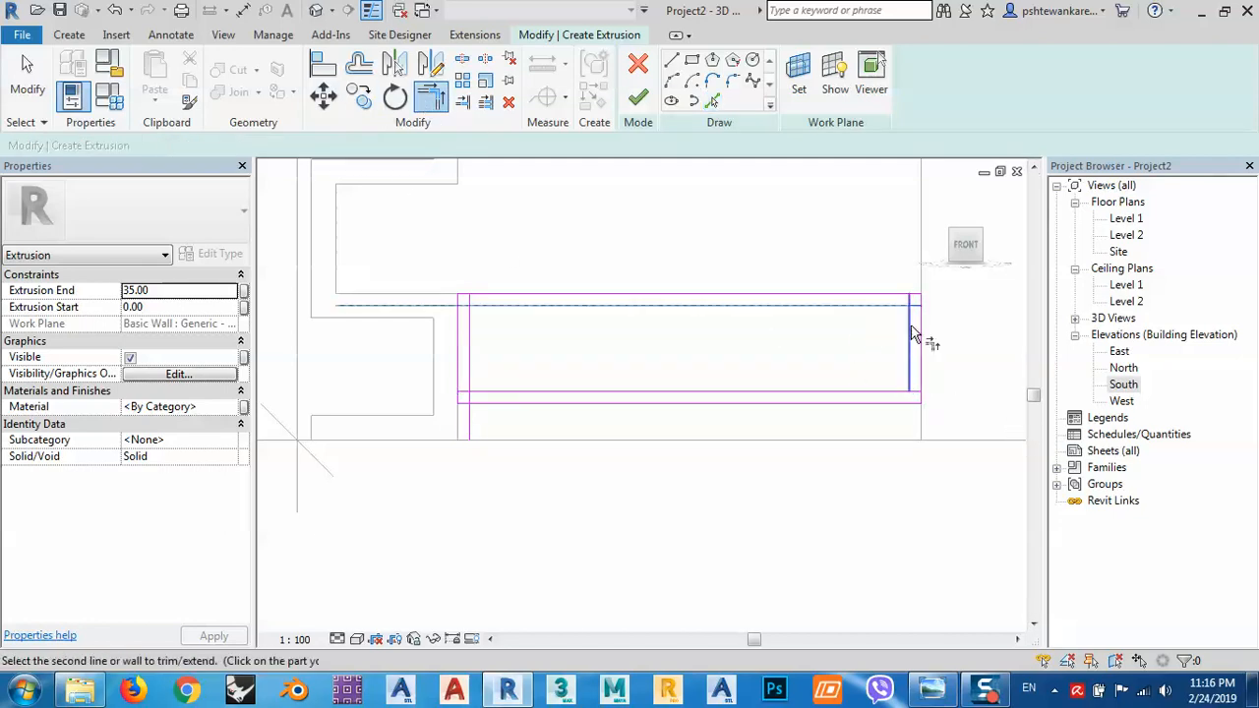
left_click(907, 334)
left_click(896, 393)
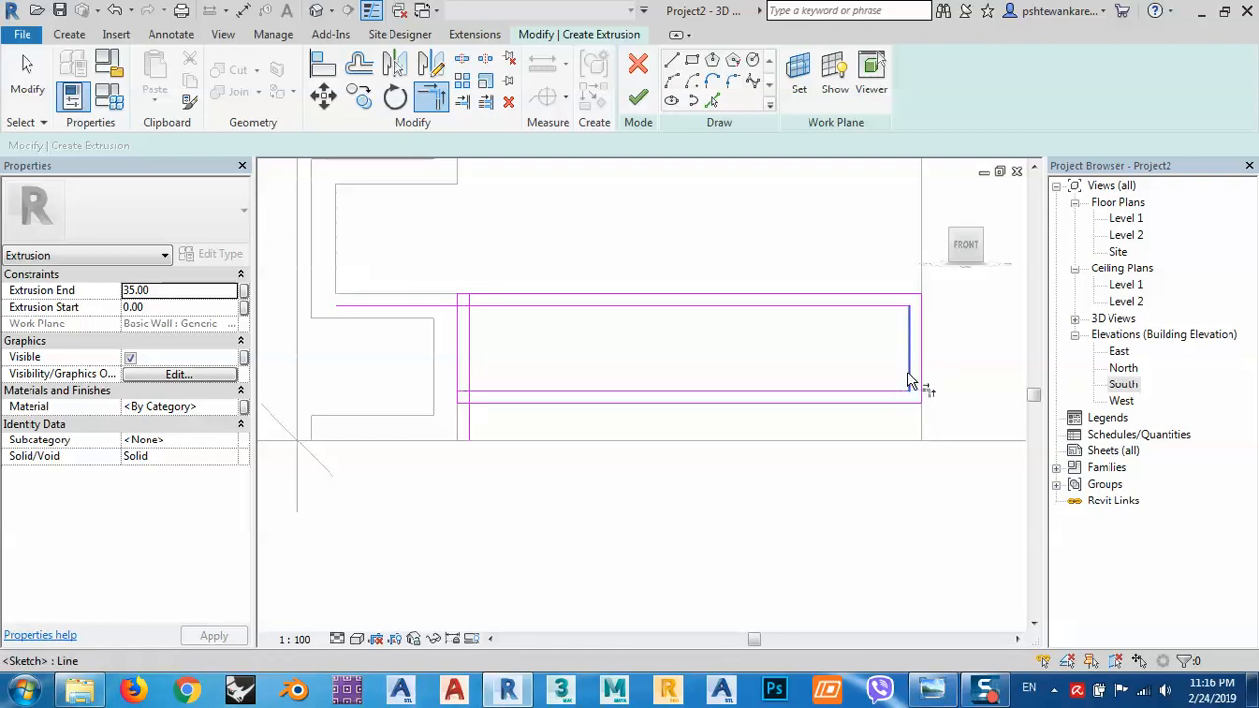
left_click(908, 383)
left_click(471, 317)
left_click(476, 306)
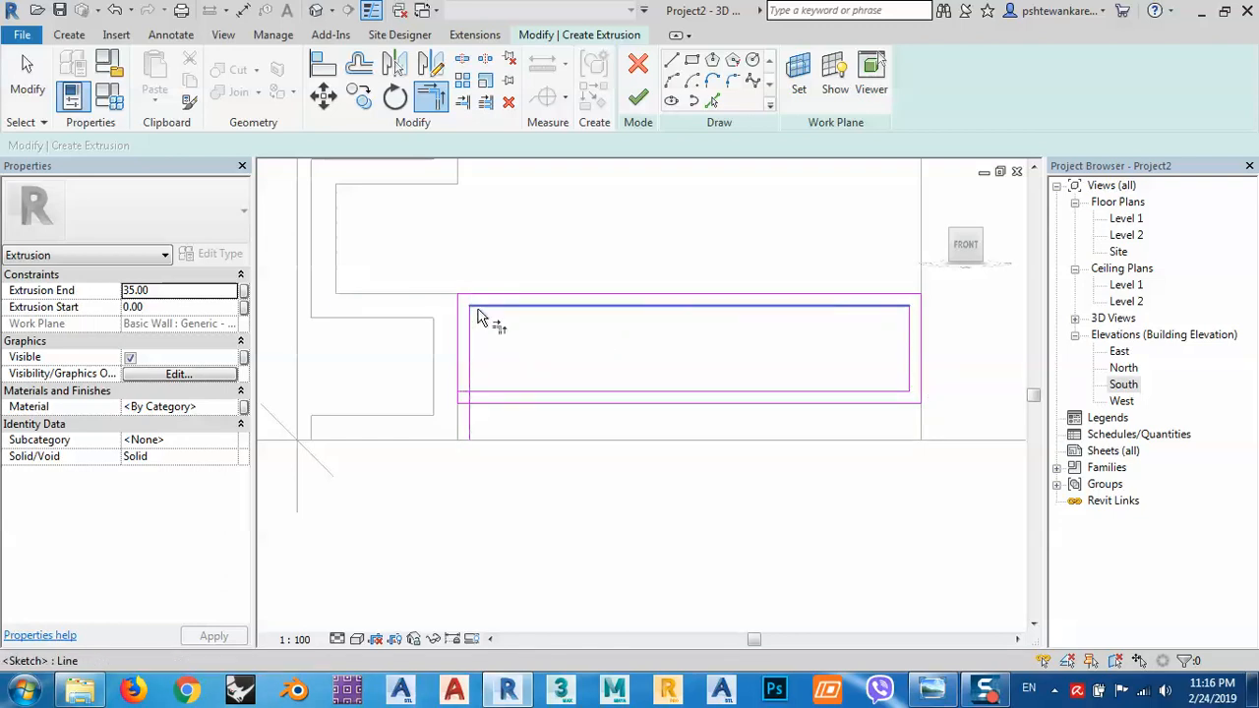
left_click(469, 364)
left_click(504, 392)
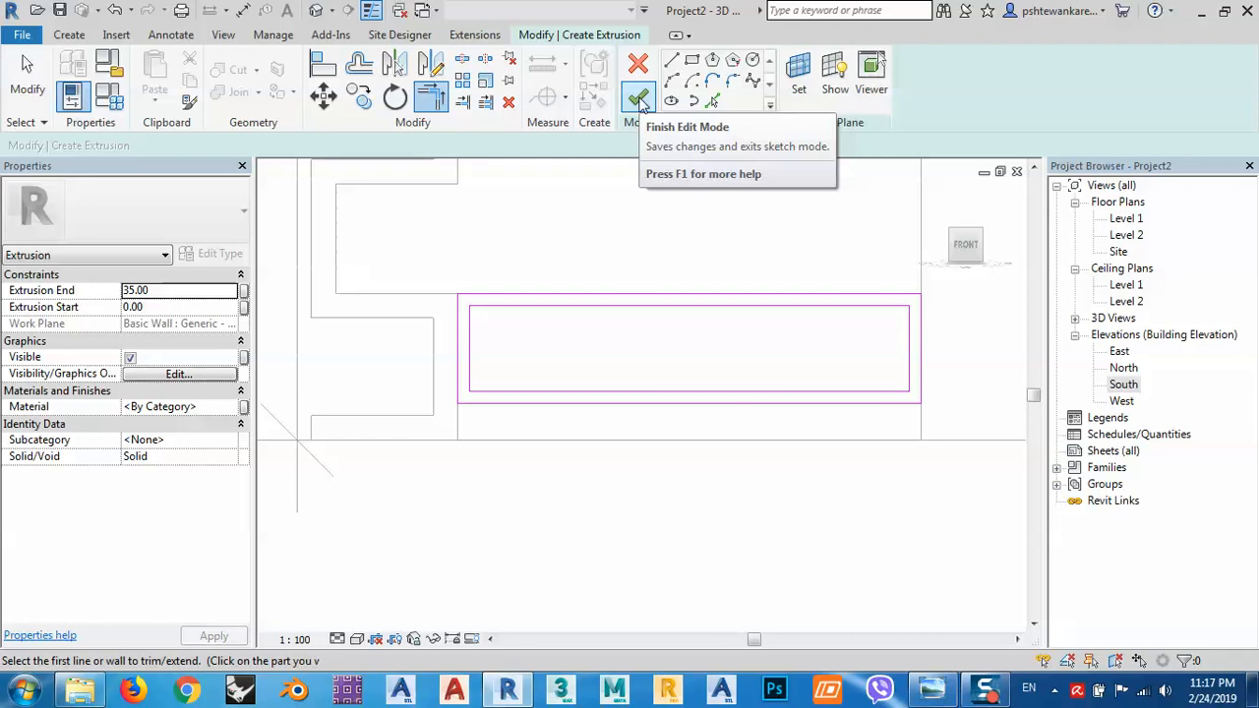
Step: Finish the cabinet frame's extrusion sketch and compare it with the low cabinet in the reference picture
left_click(944, 558)
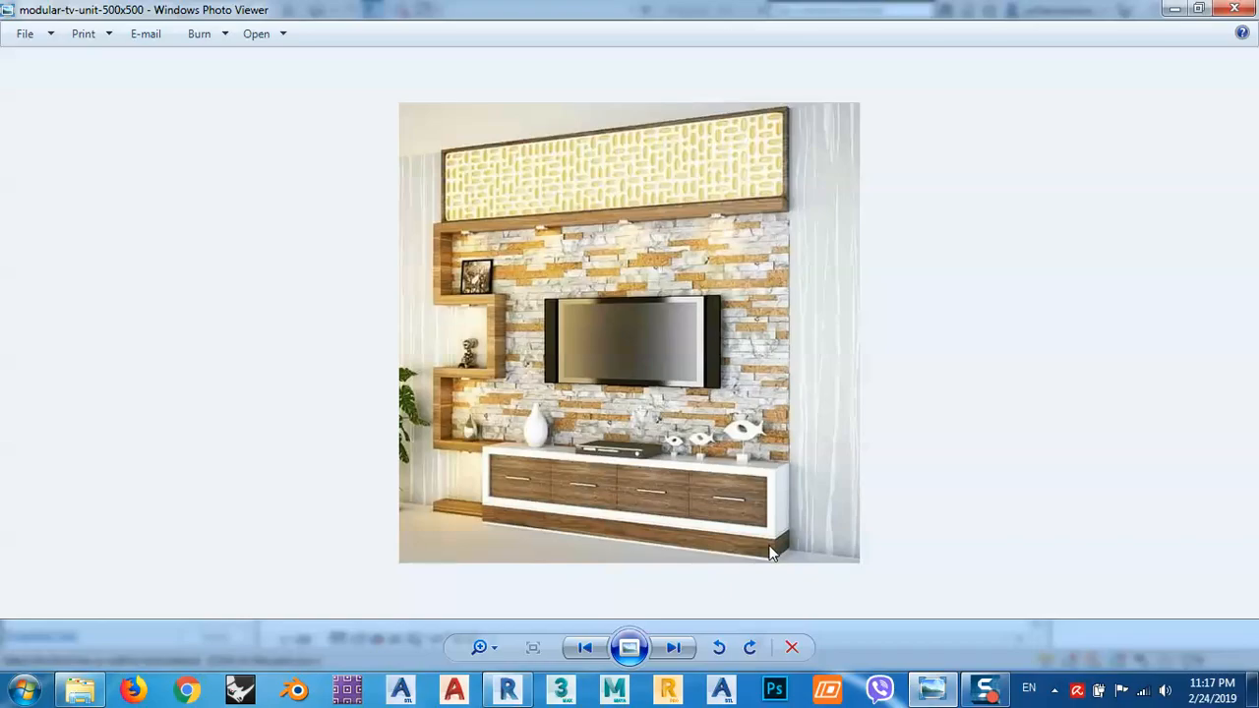
left_click(1172, 8)
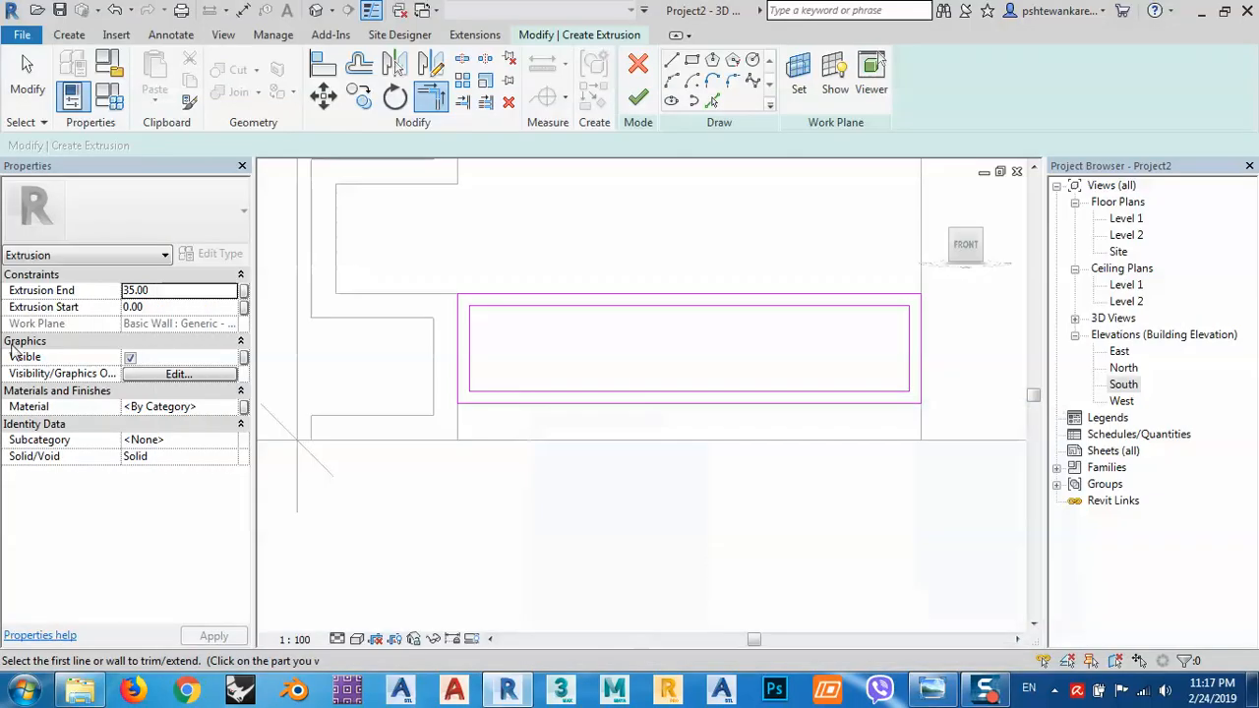
left_click(637, 101)
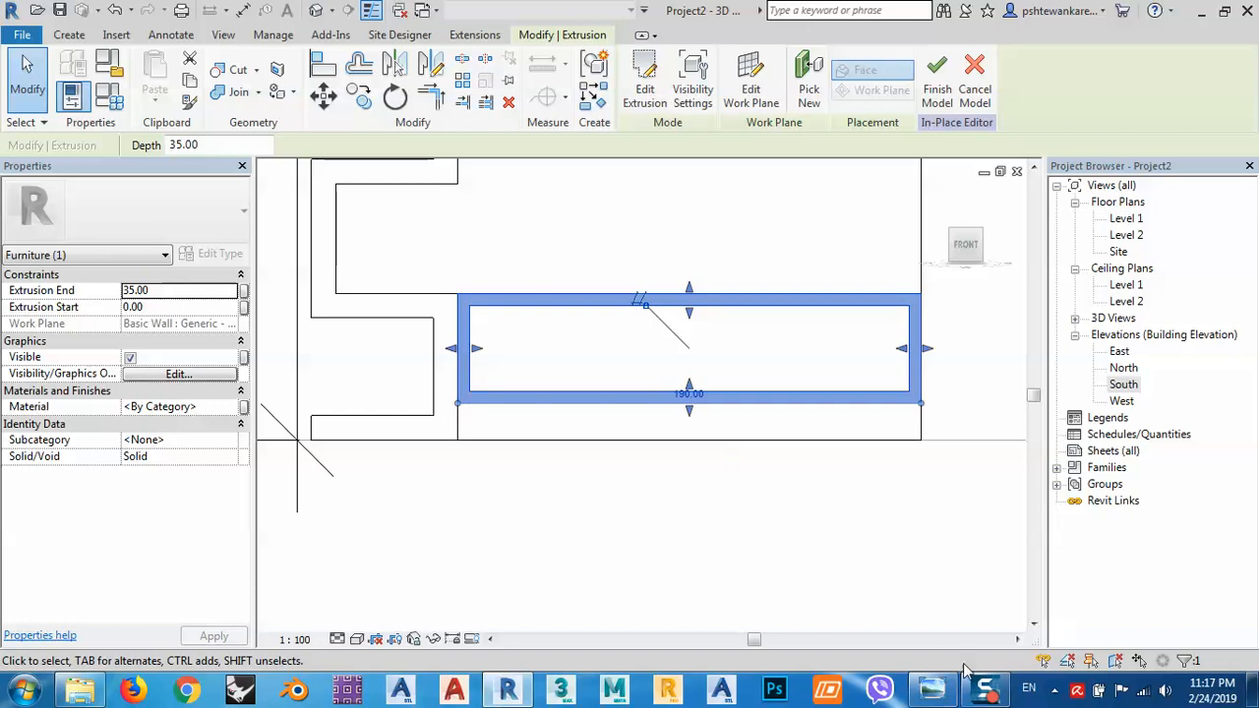
left_click(931, 689)
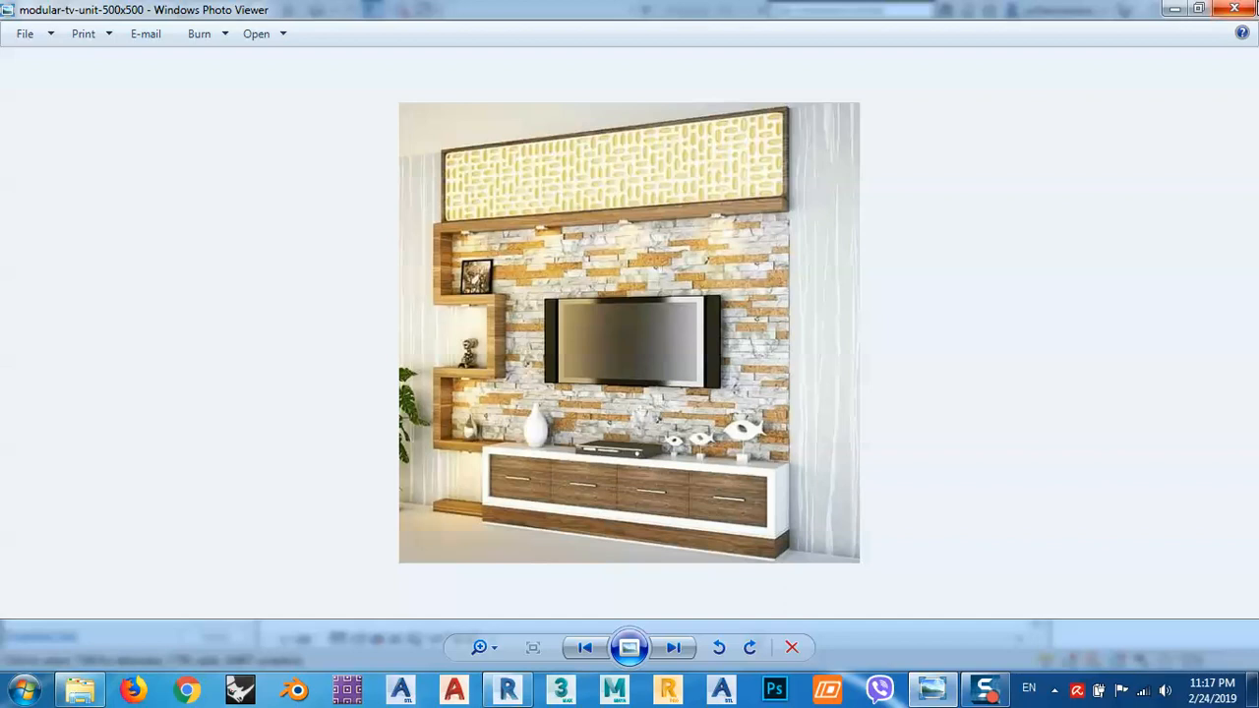
left_click(1174, 9)
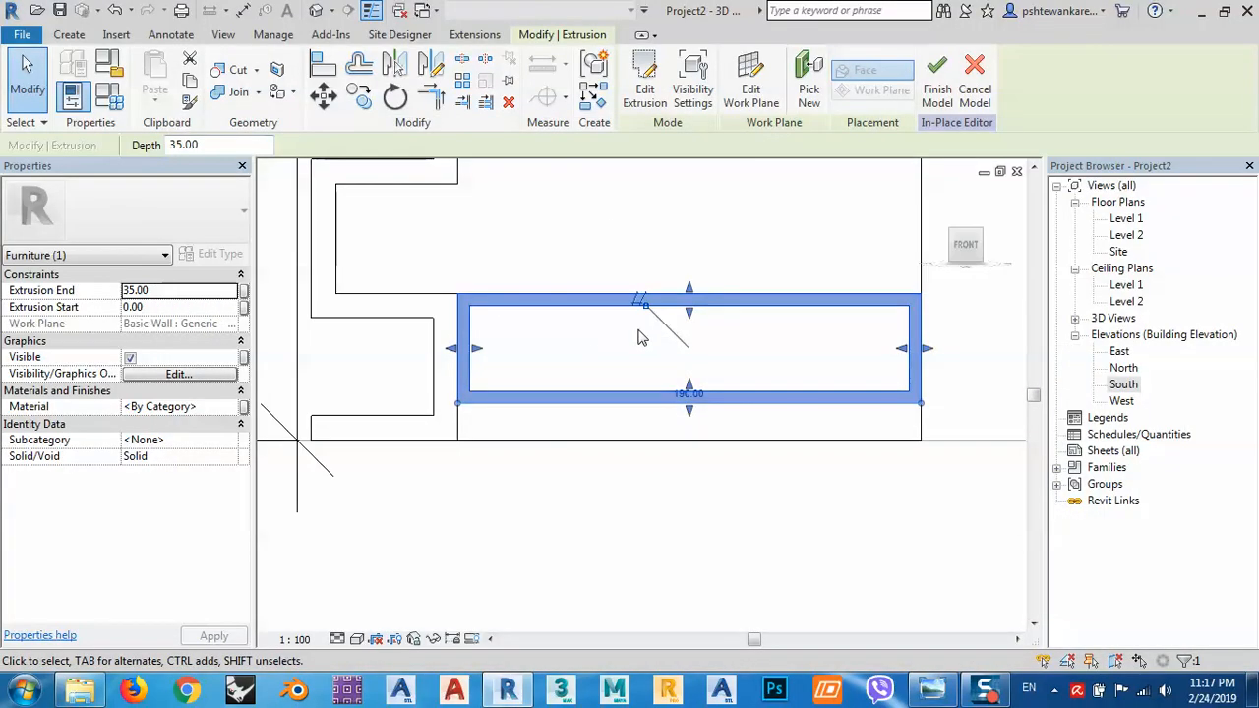
Step: Start a new extrusion and measure the inner width of the cabinet frame with an aligned dimension, without placing it
left_click(68, 34)
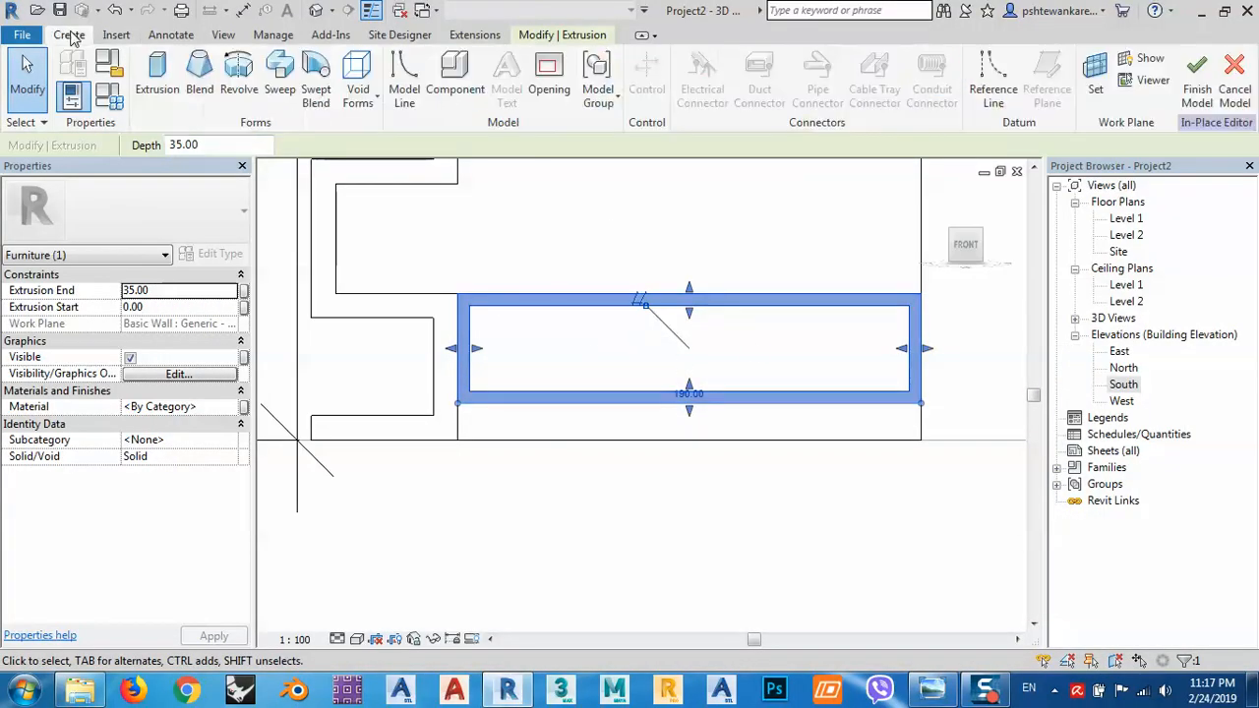
left_click(157, 76)
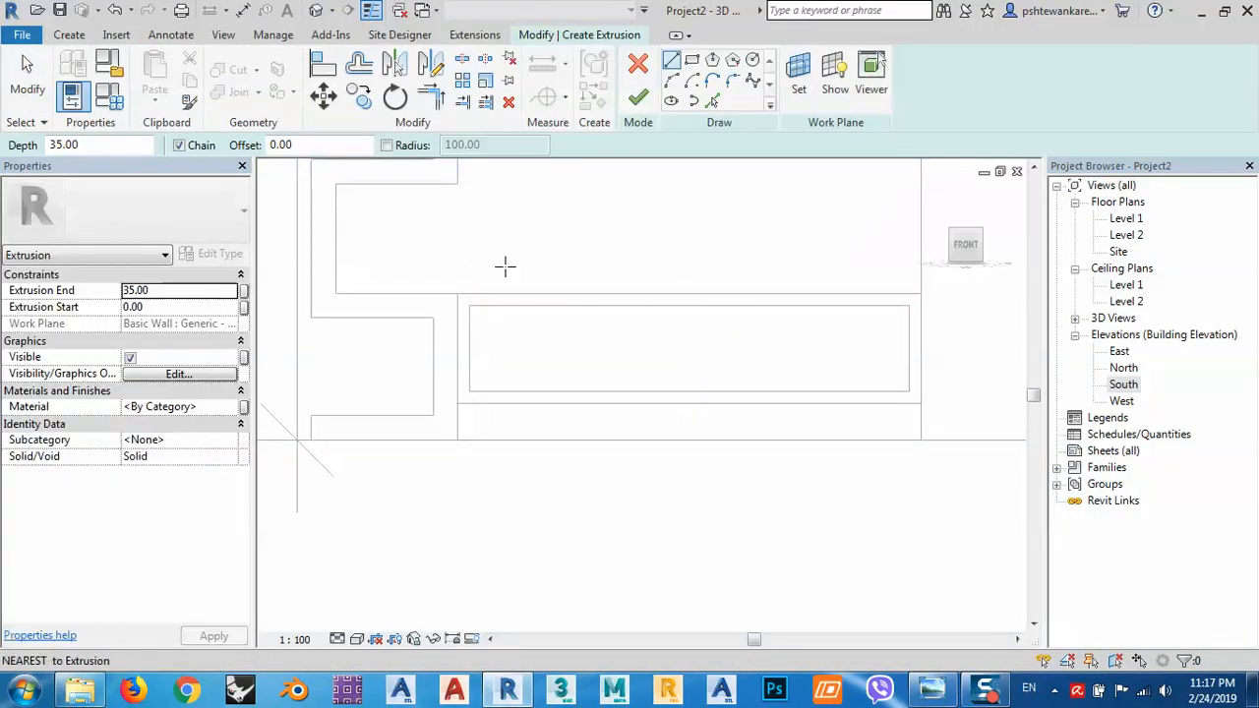
key("Escape")
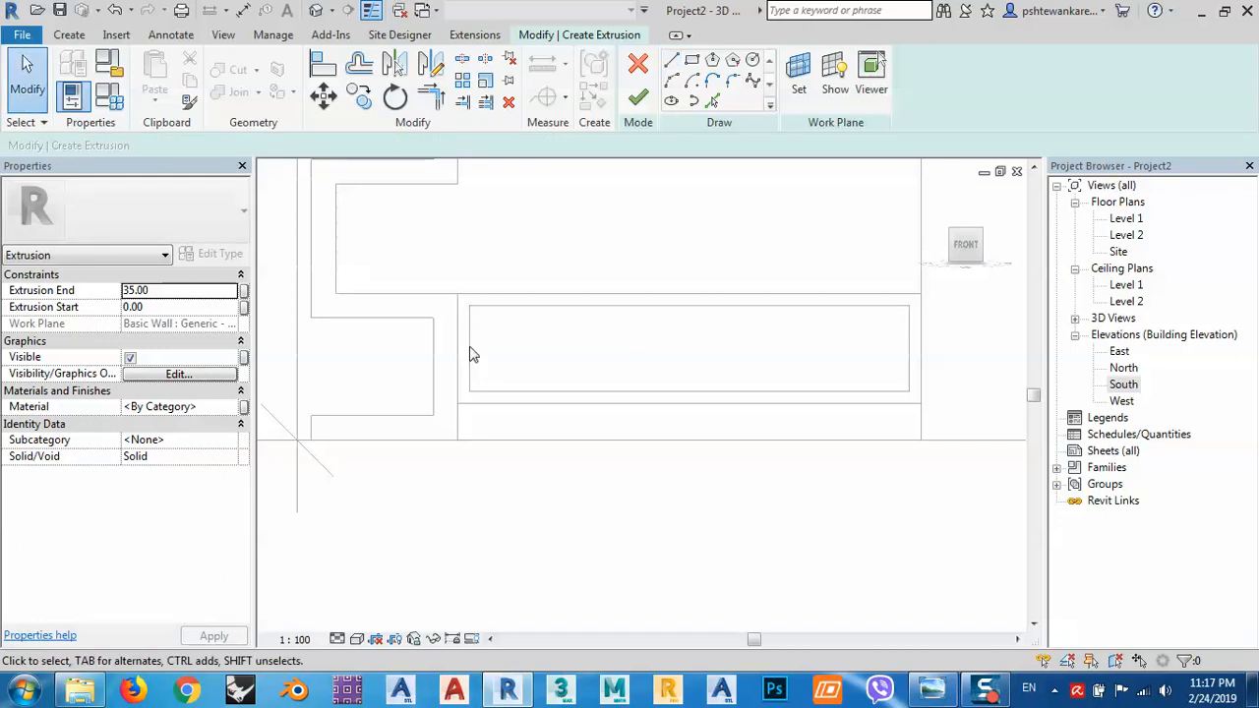
left_click(170, 35)
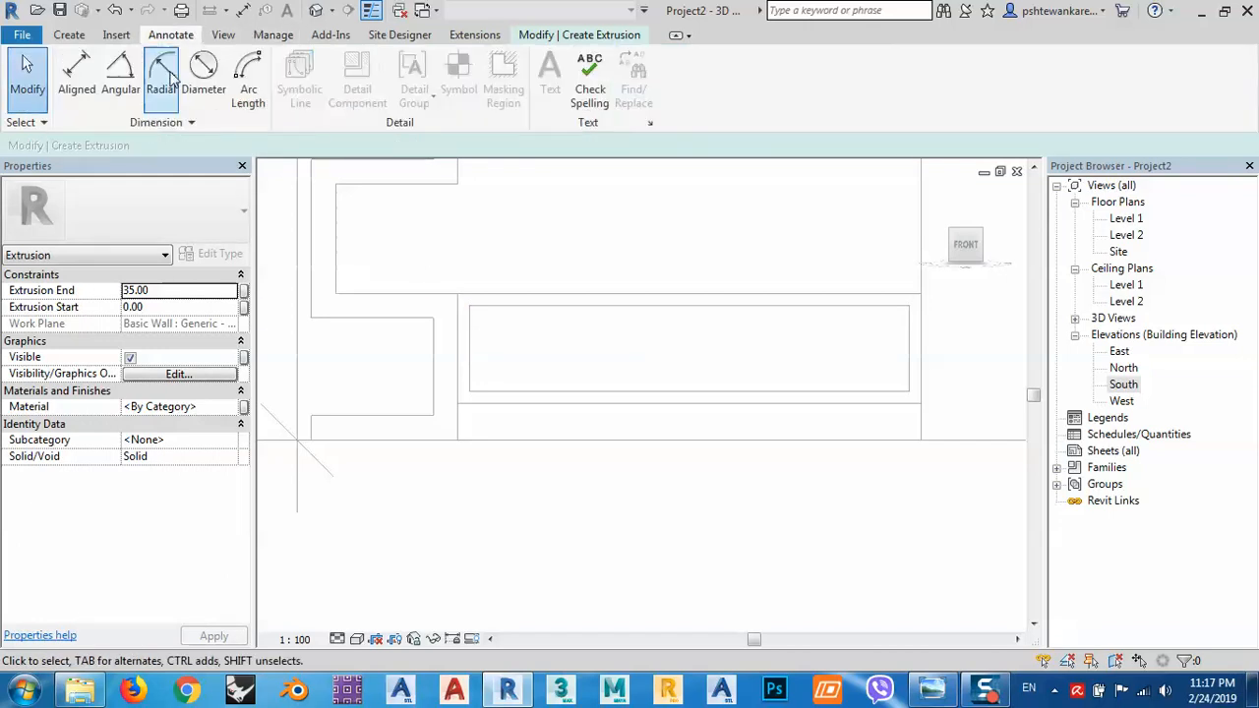
left_click(78, 74)
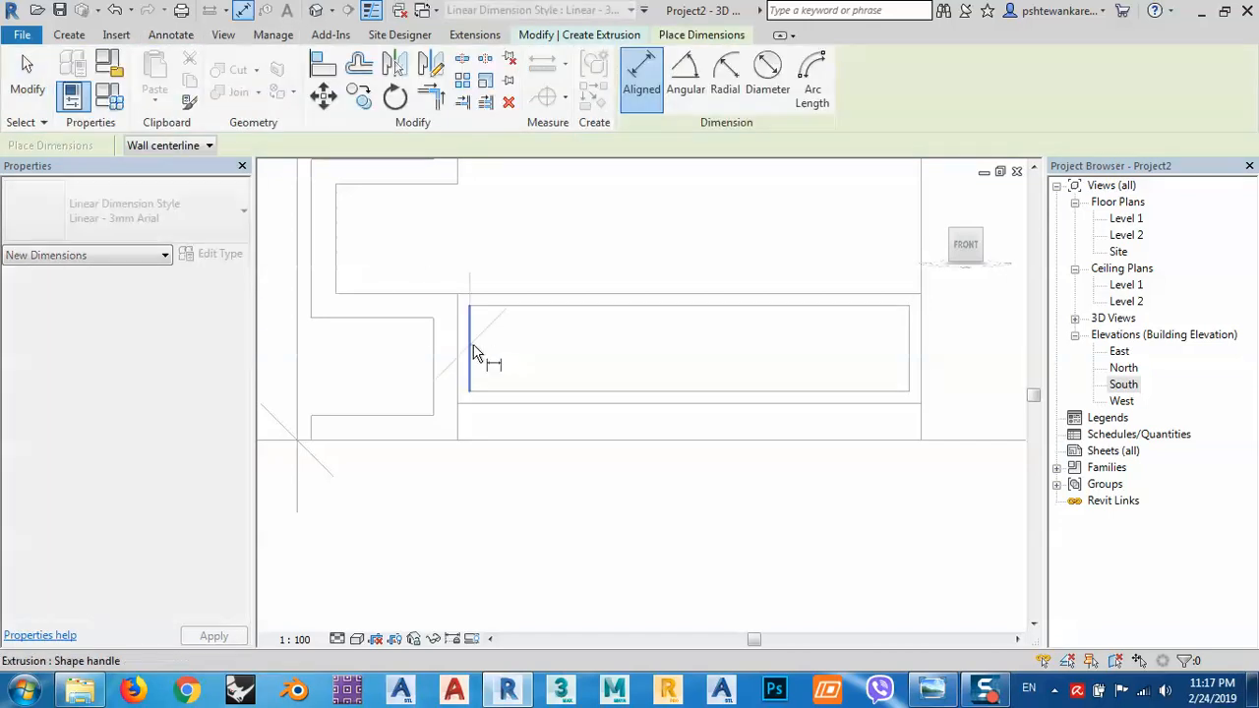
left_click(473, 355)
left_click(916, 385)
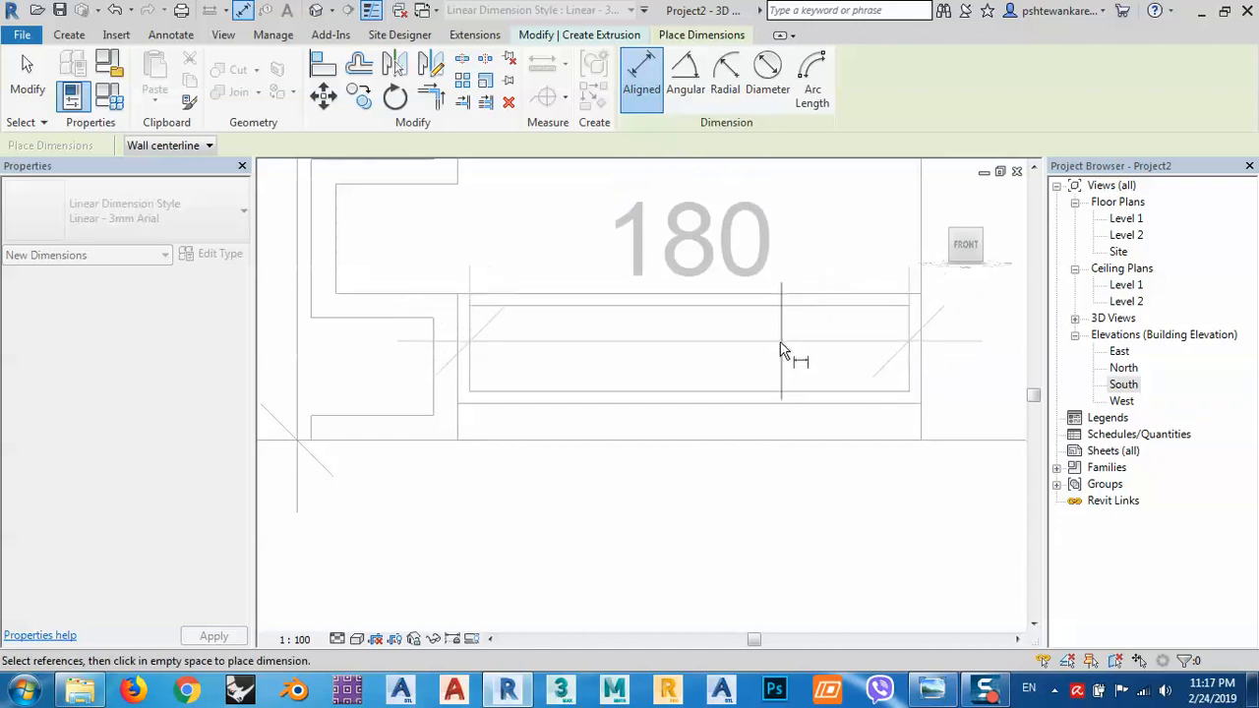
key("Escape")
key("Escape")
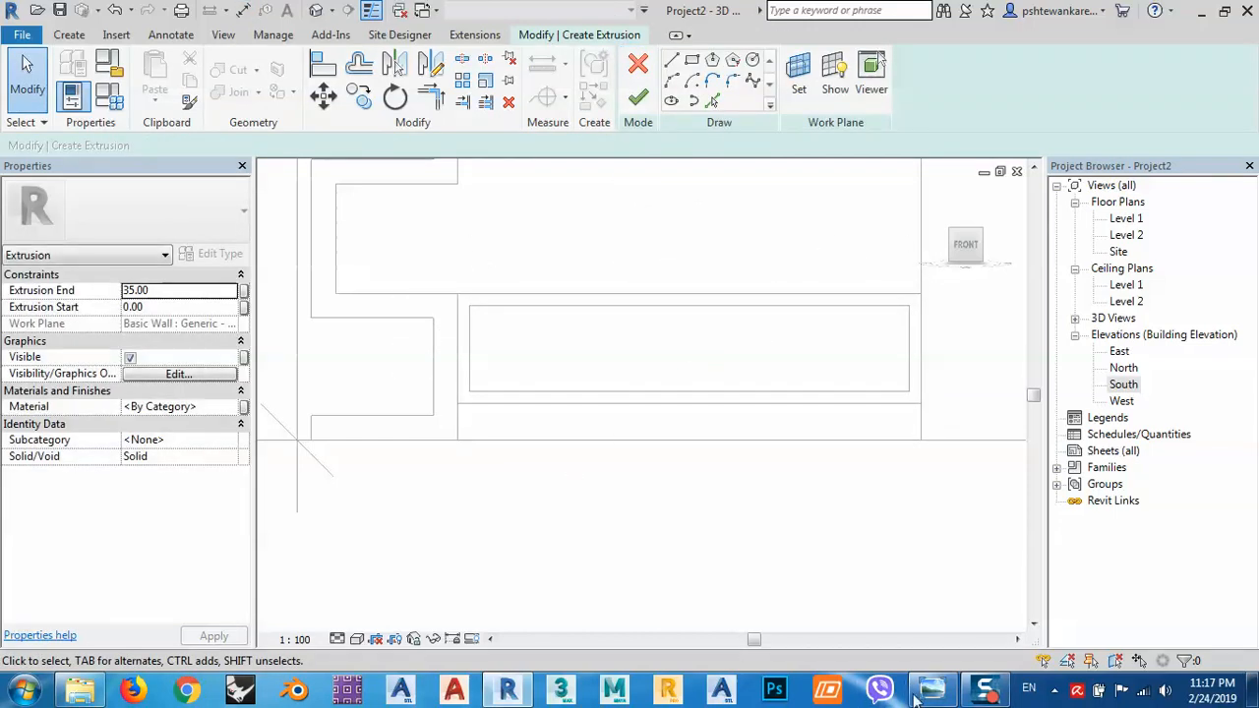
Step: Divide 180 by 4 in Calculator to get the width of each drawer front, and minimize it
left_click(8, 693)
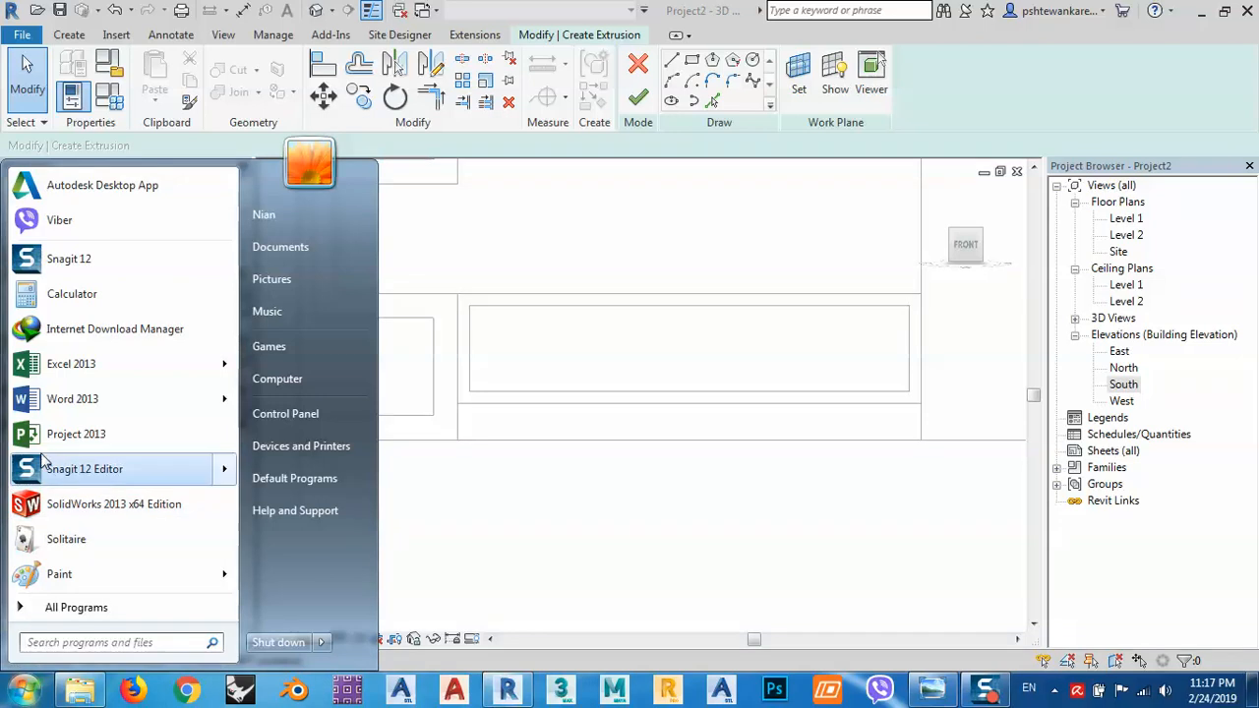
left_click(65, 297)
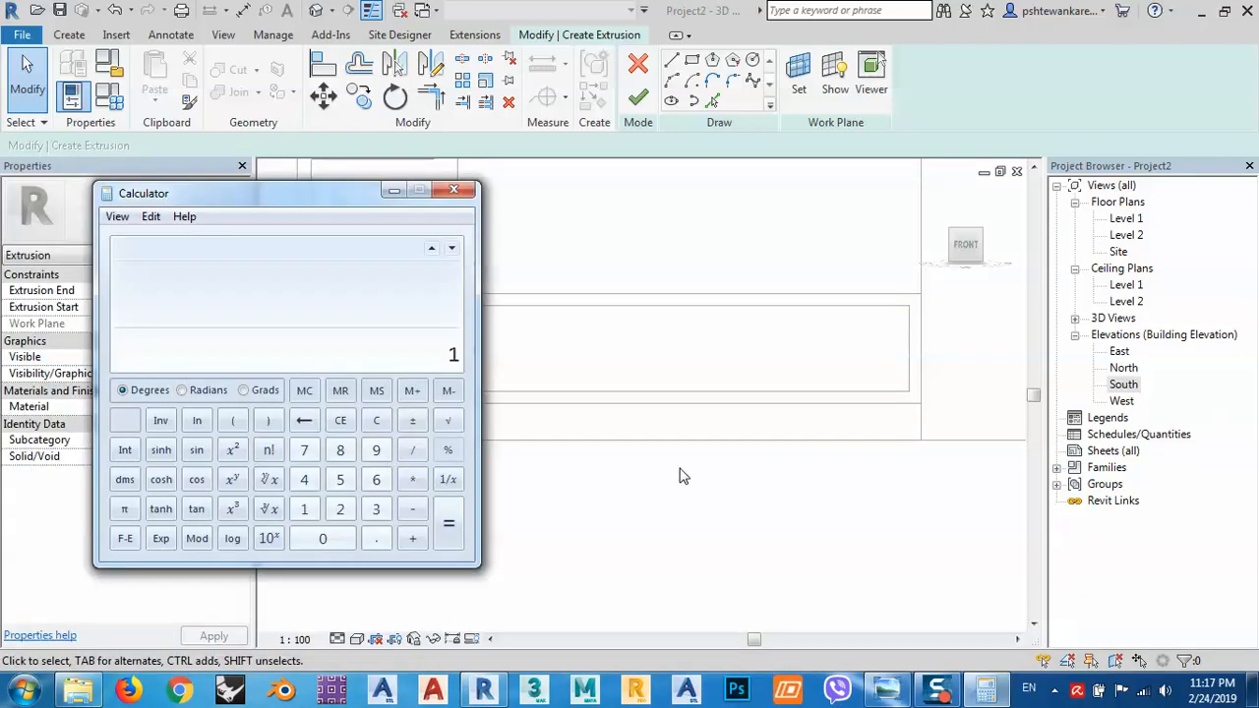
type("4")
key("Return")
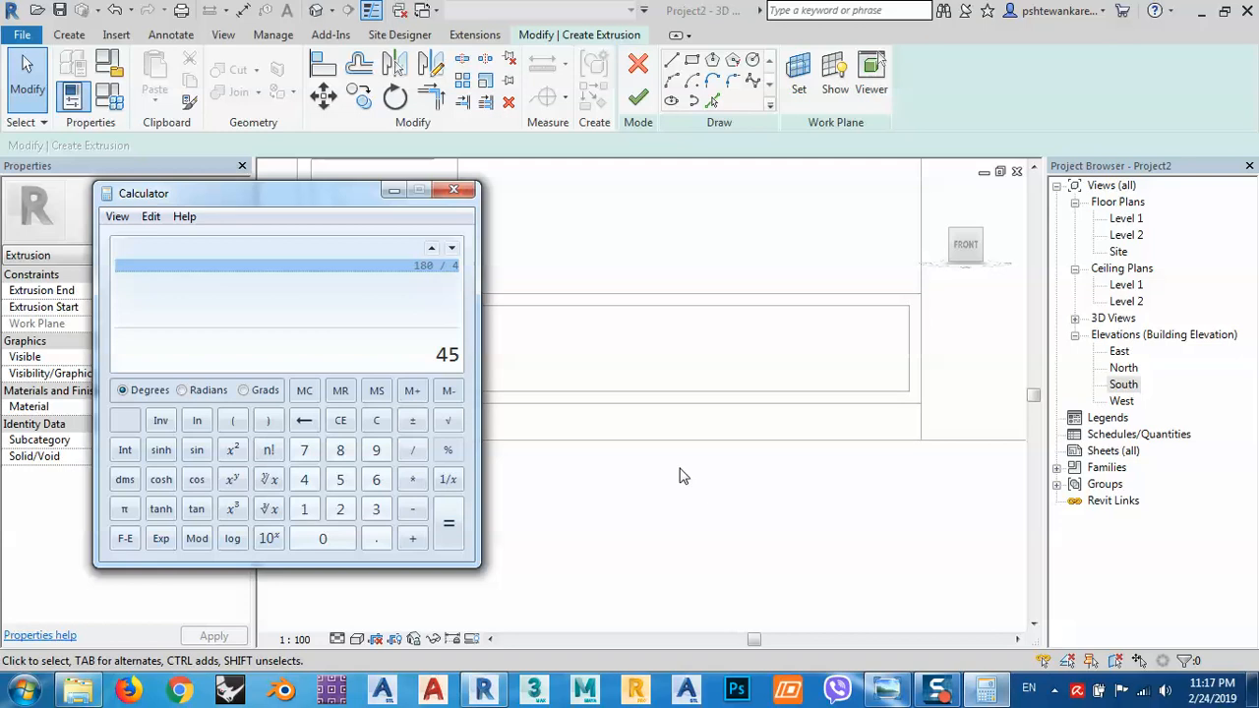
left_click(389, 190)
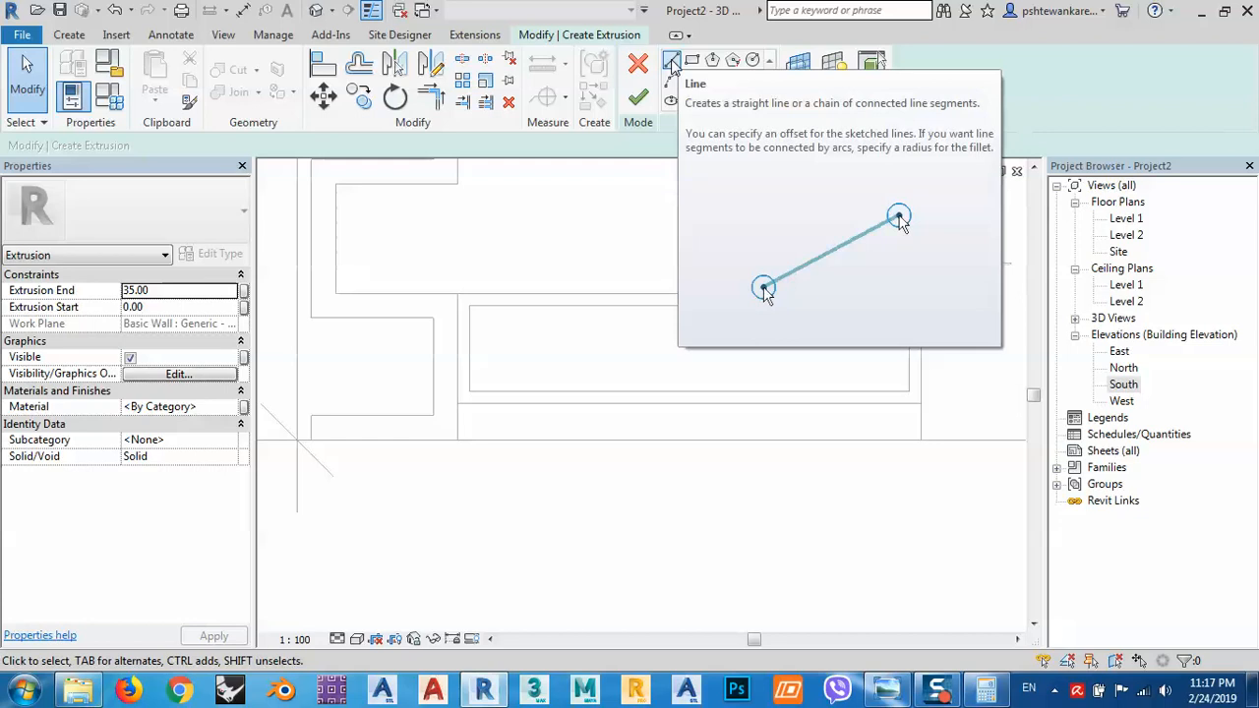
Step: Sketch three vertical divider lines across the cabinet frame's inner opening, each offset 45 from the previous one, starting at its left edge
left_click(671, 63)
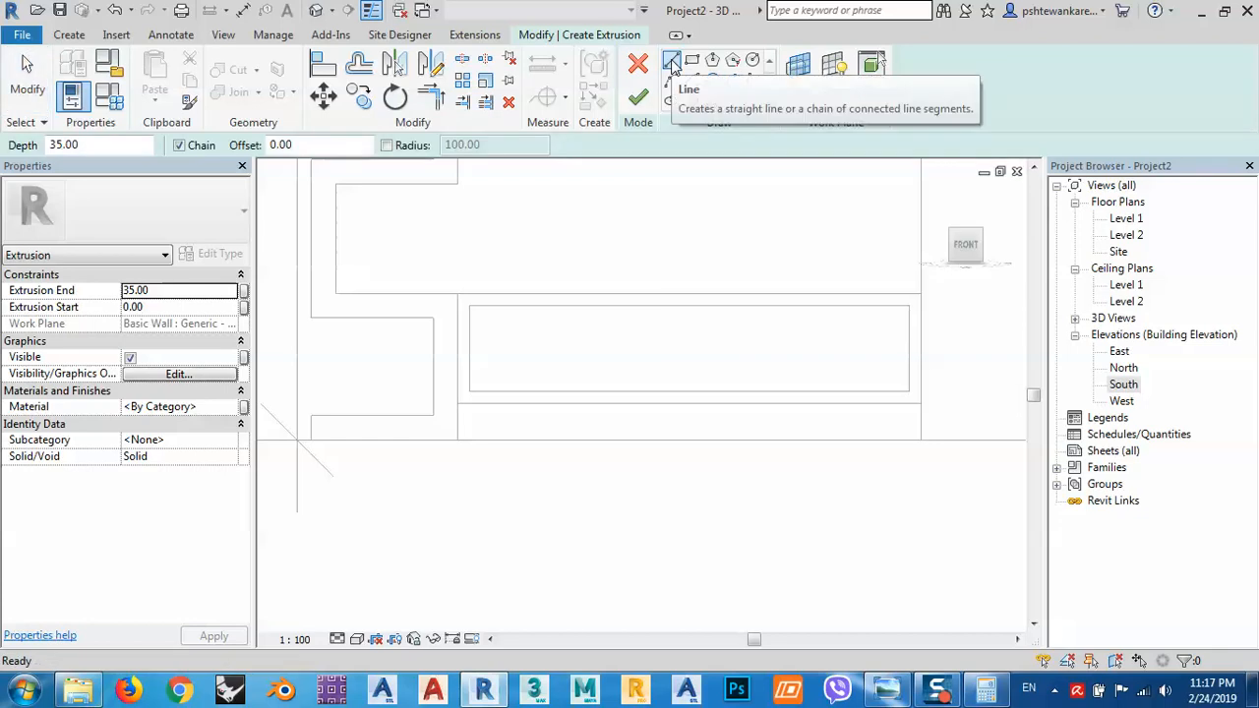
left_click_drag(296, 147, 228, 166)
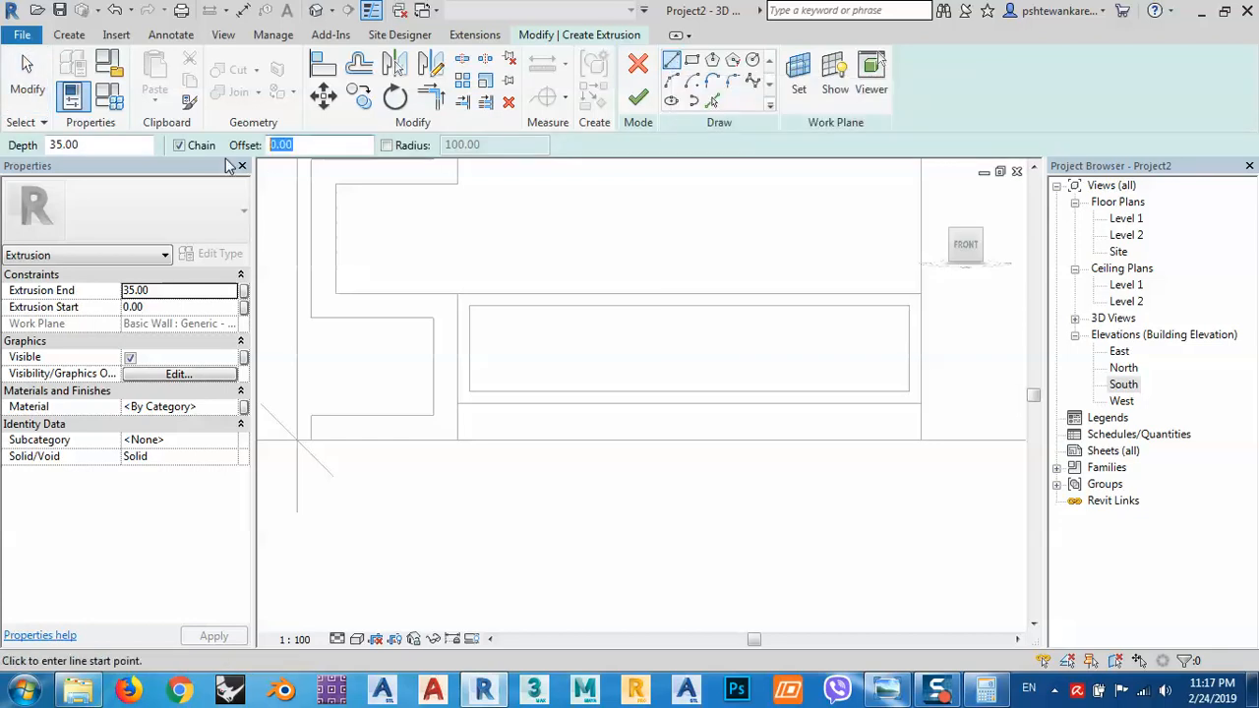
type("45")
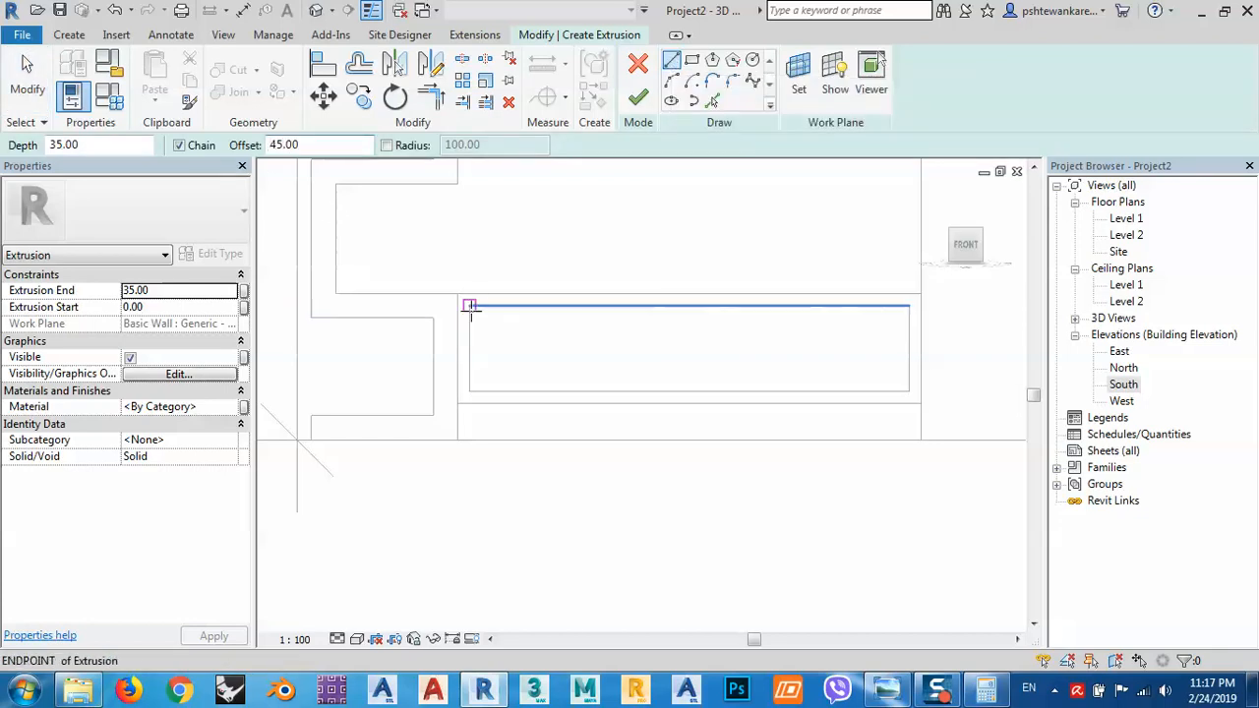
left_click(469, 306)
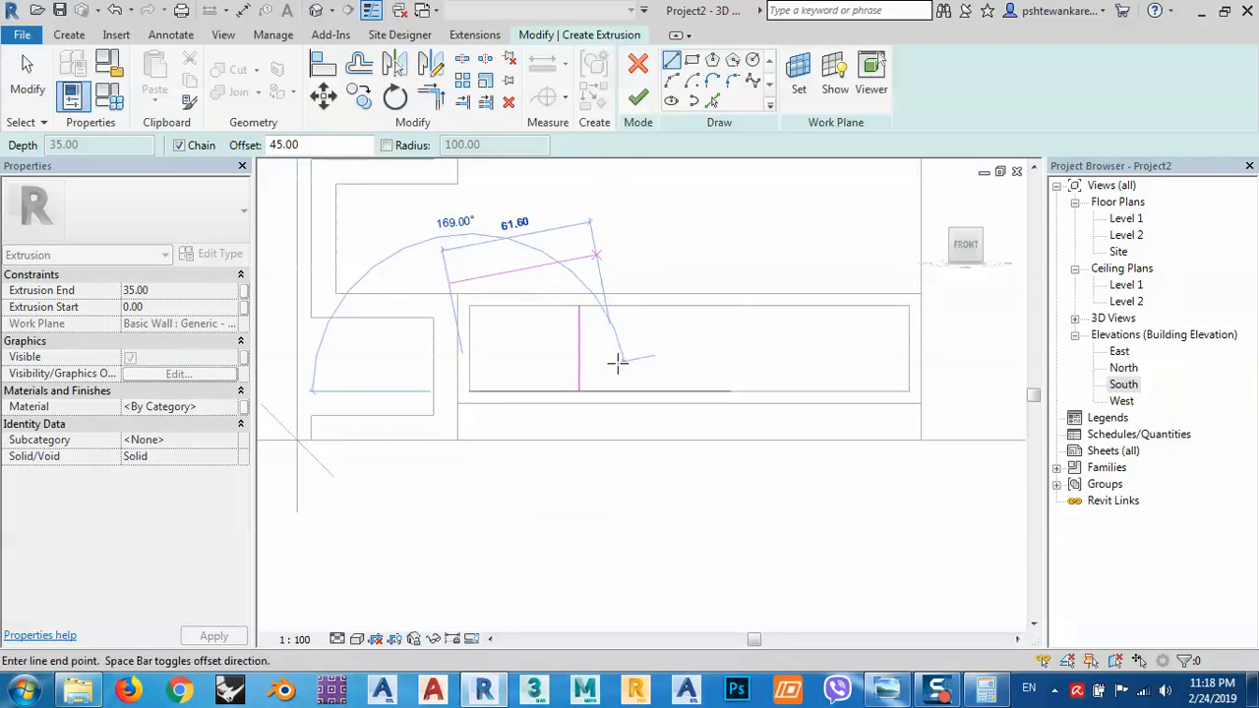
key("Escape")
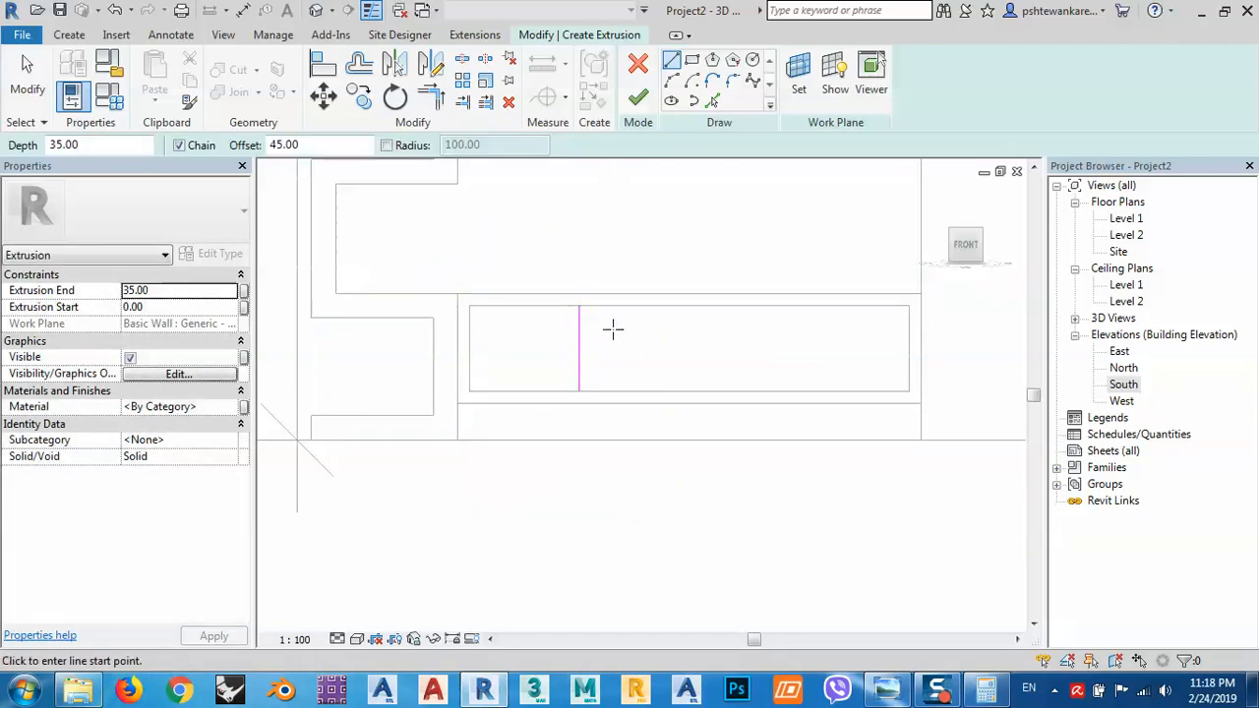
left_click(579, 306)
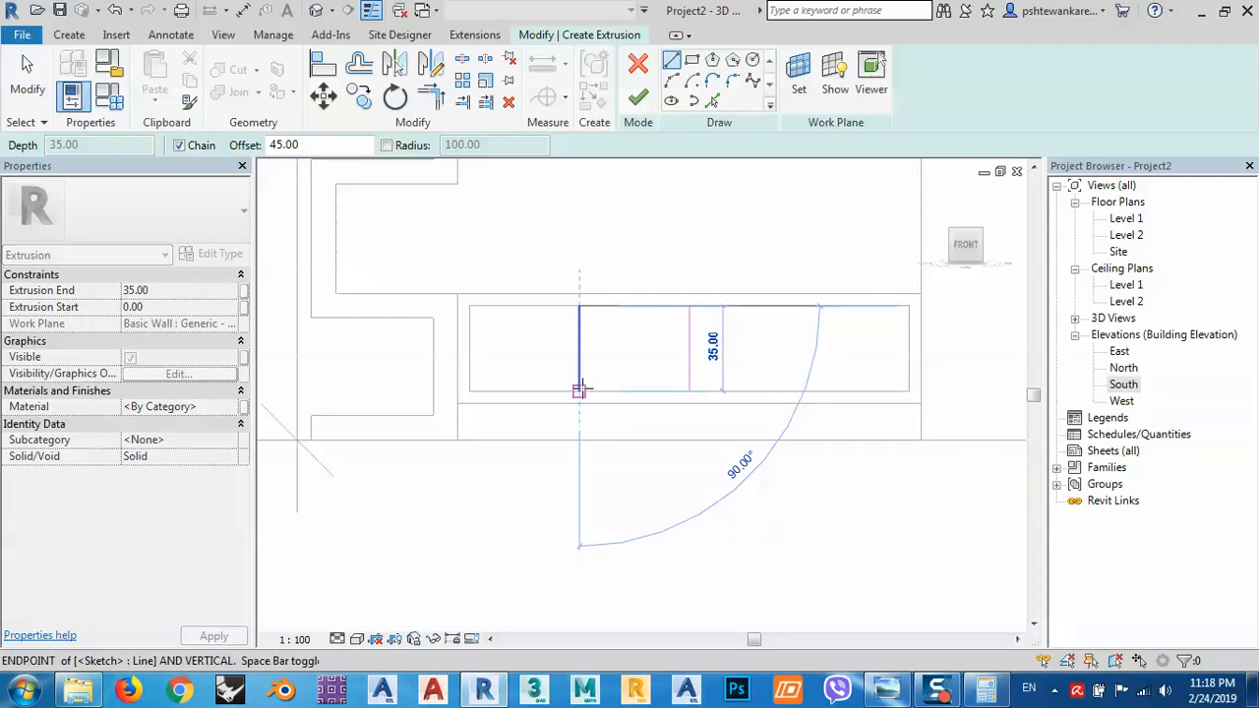
key("Escape")
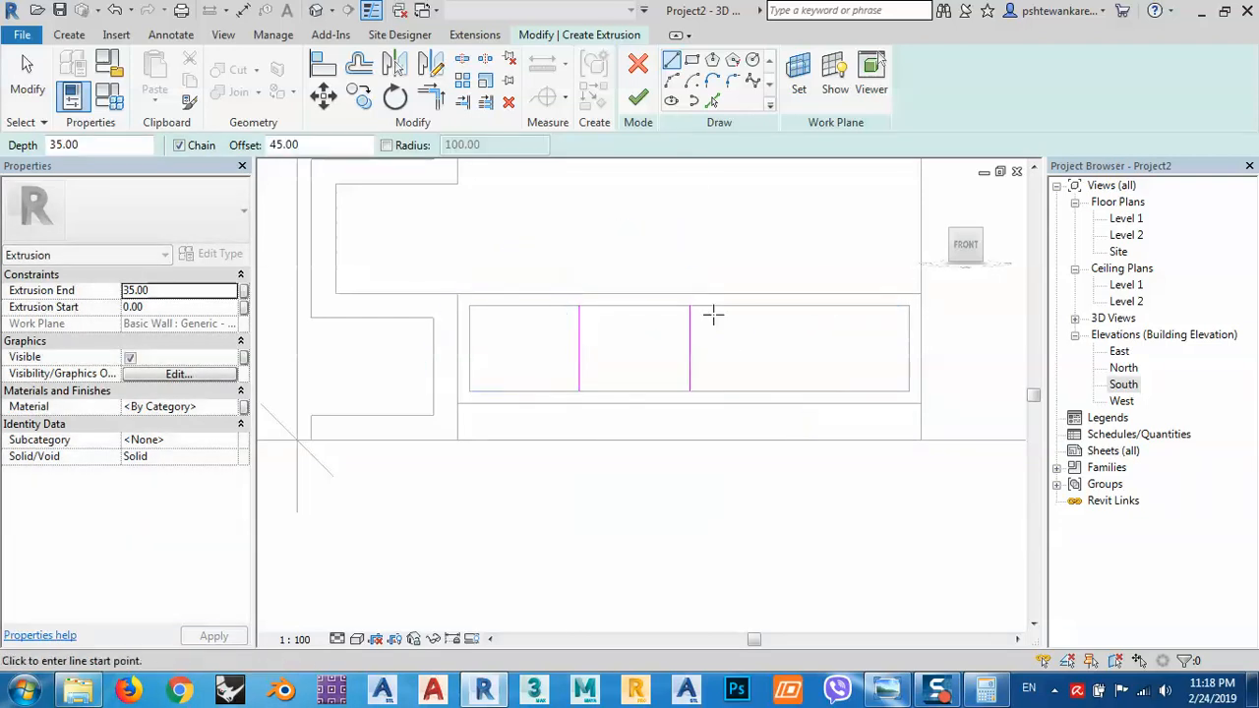
left_click(691, 305)
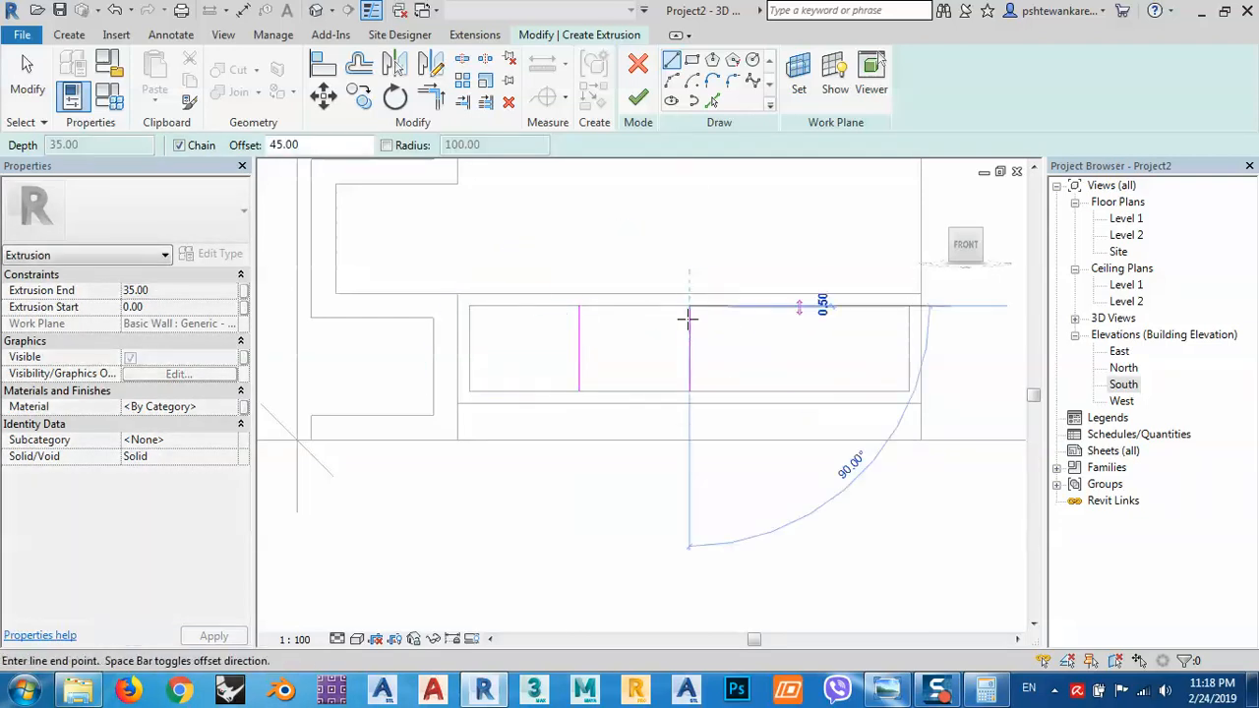
left_click(685, 391)
key("Escape")
key("Escape")
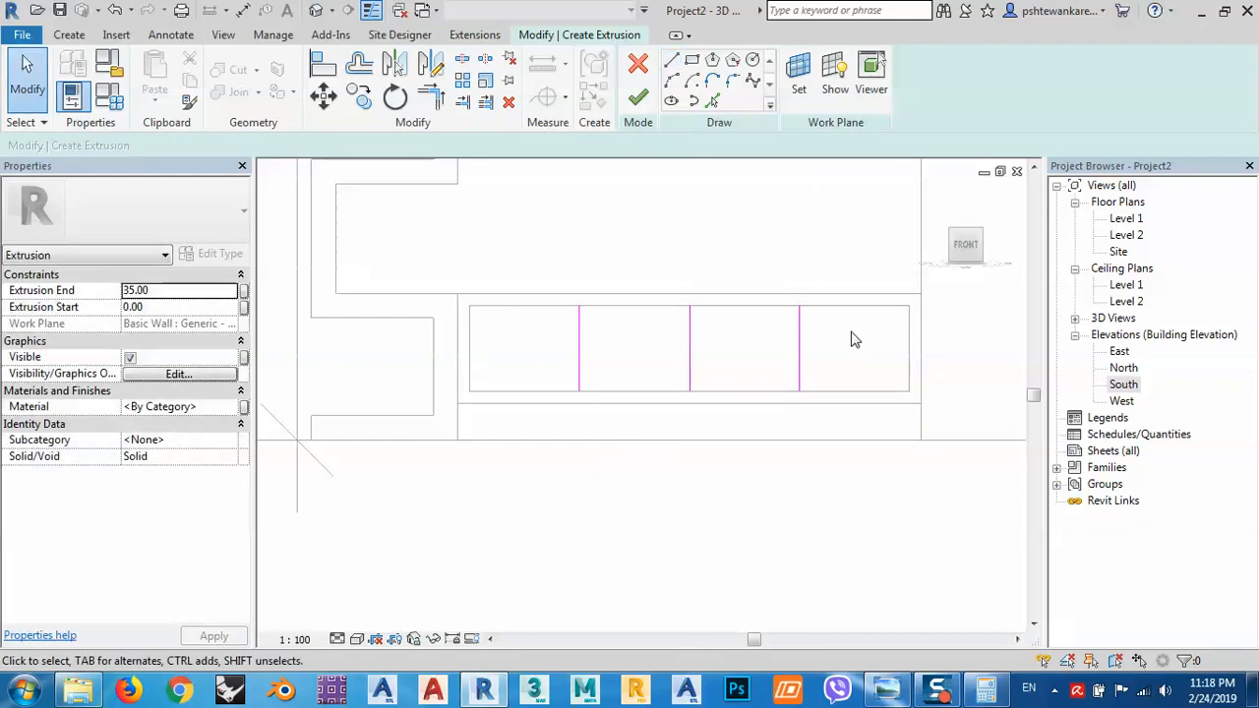
Step: Pick the four inner edges of the cabinet frame as sketch lines around the dividers
left_click(713, 102)
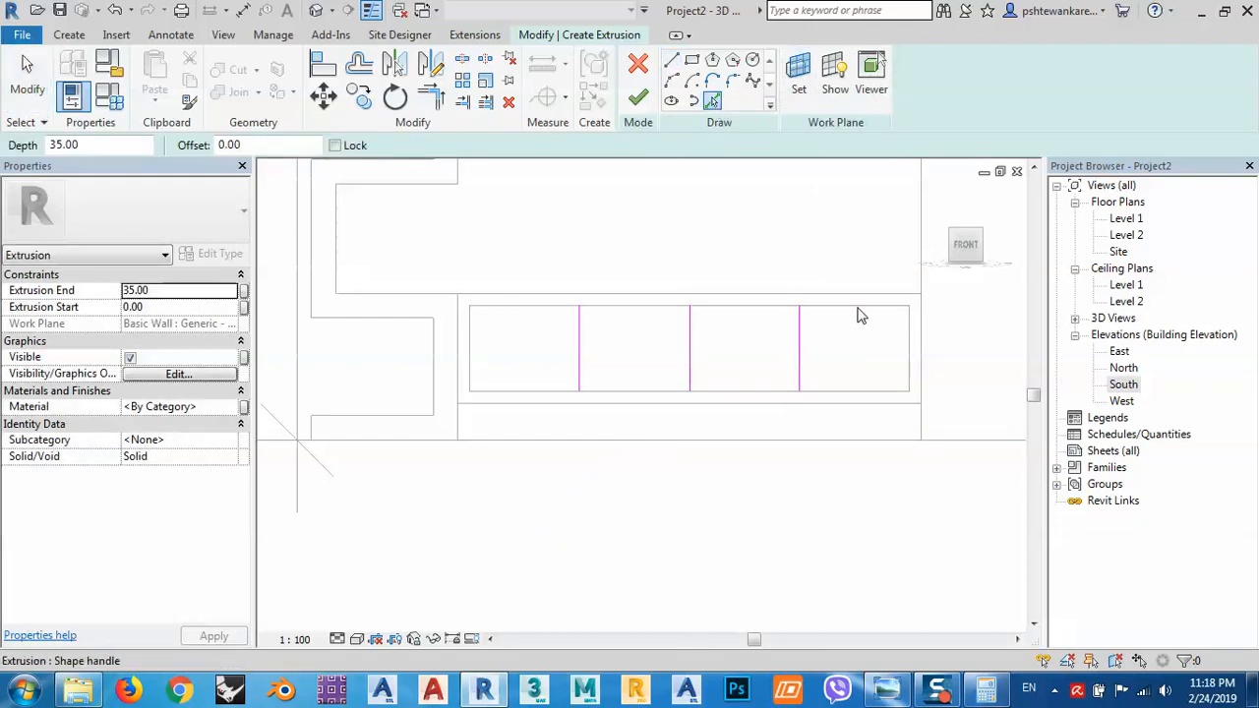
left_click(855, 308)
left_click(908, 349)
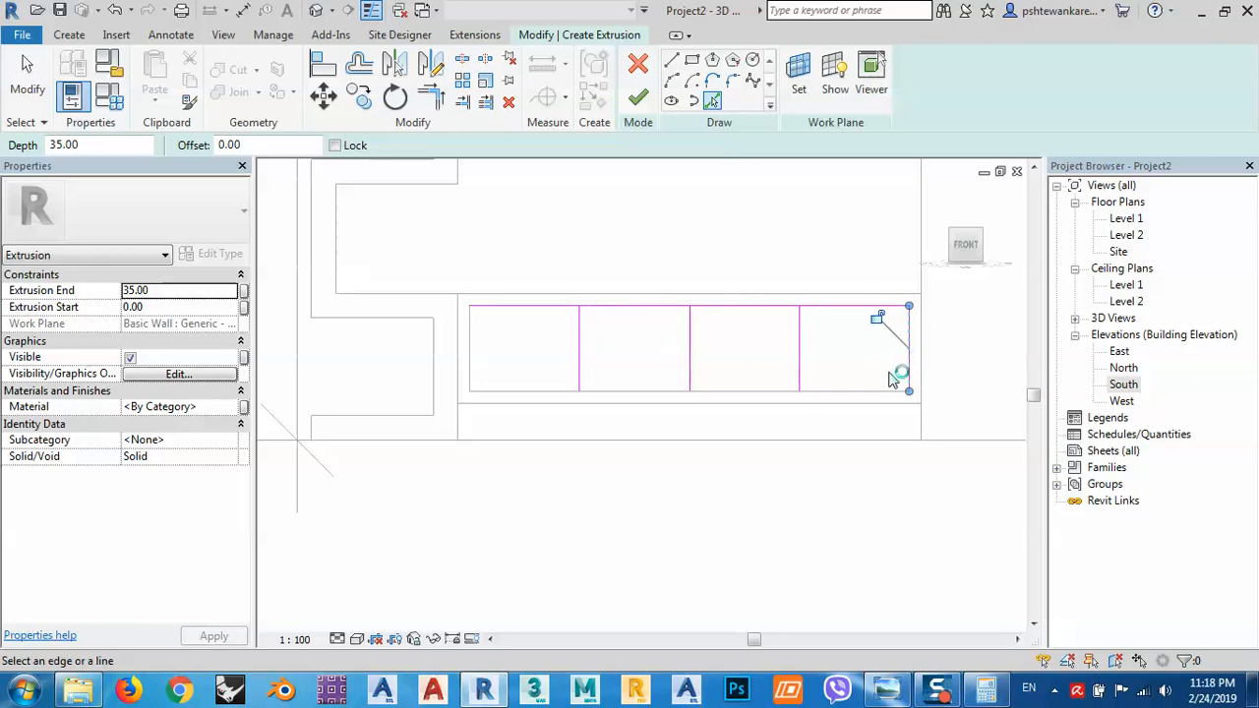
left_click(885, 390)
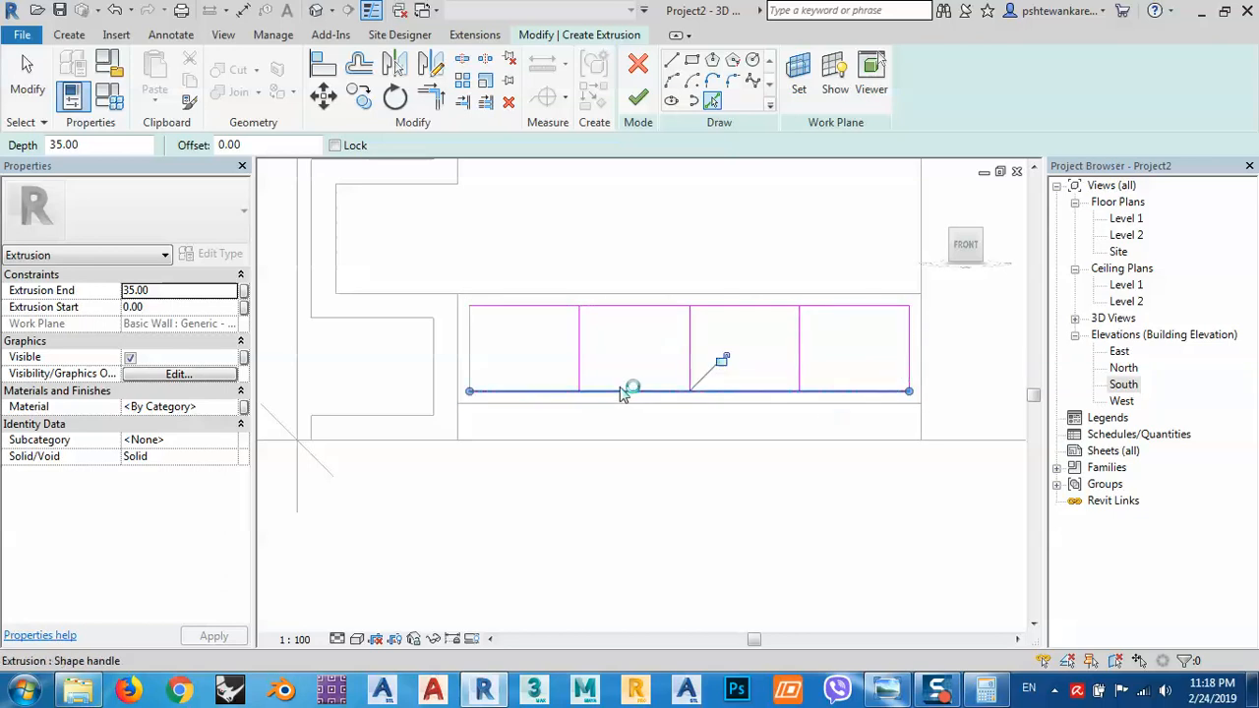
left_click(471, 349)
key("Escape")
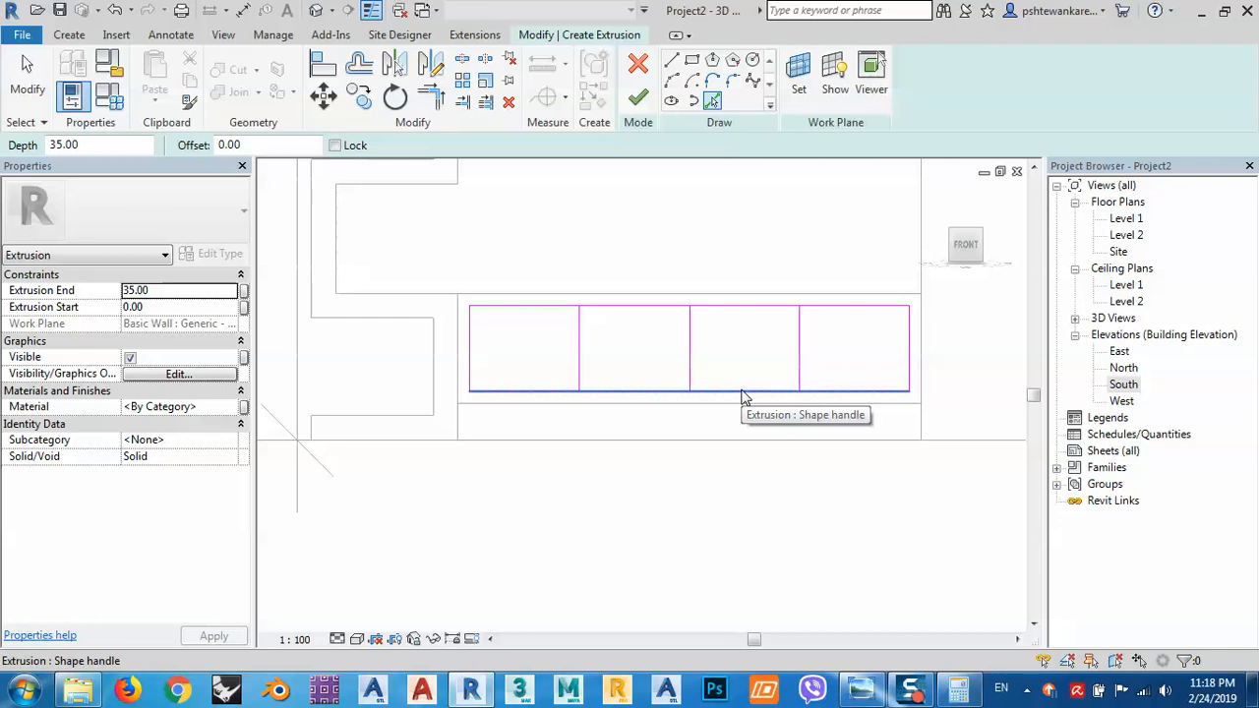
Step: Check the drawer fronts of the low cabinet in the reference picture and return to the sketch
middle_click_drag(824, 375, 787, 371)
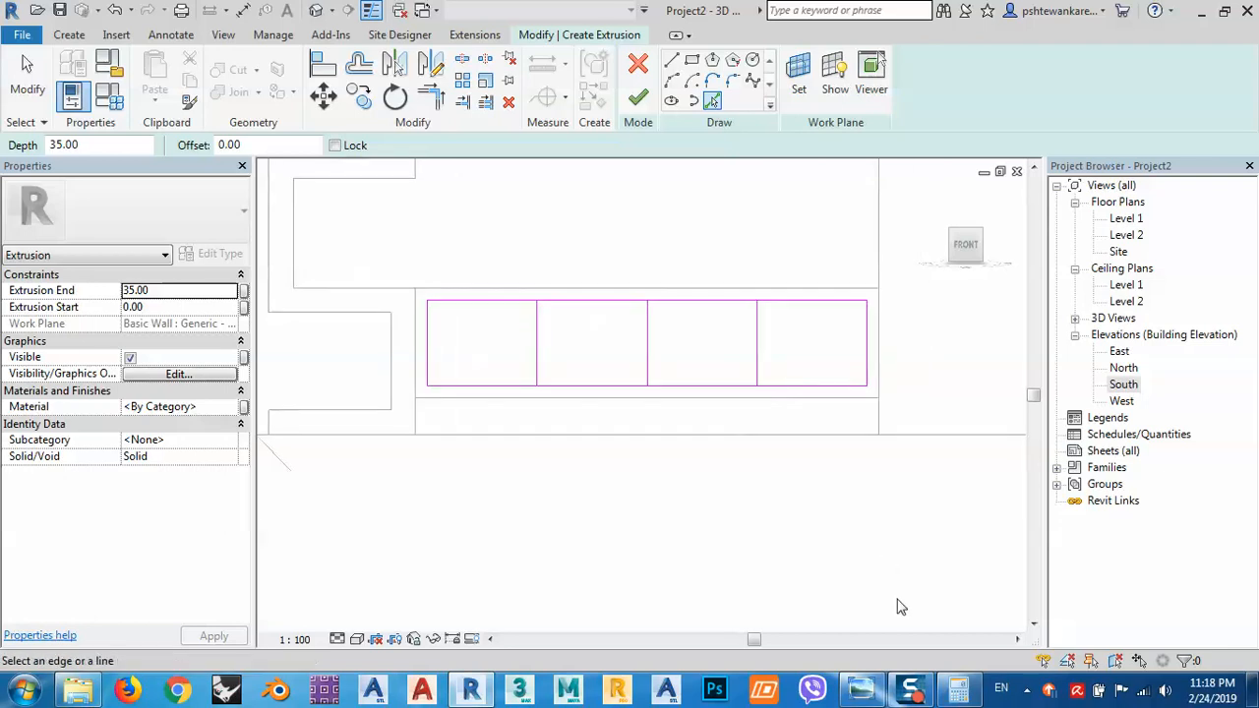
left_click(864, 691)
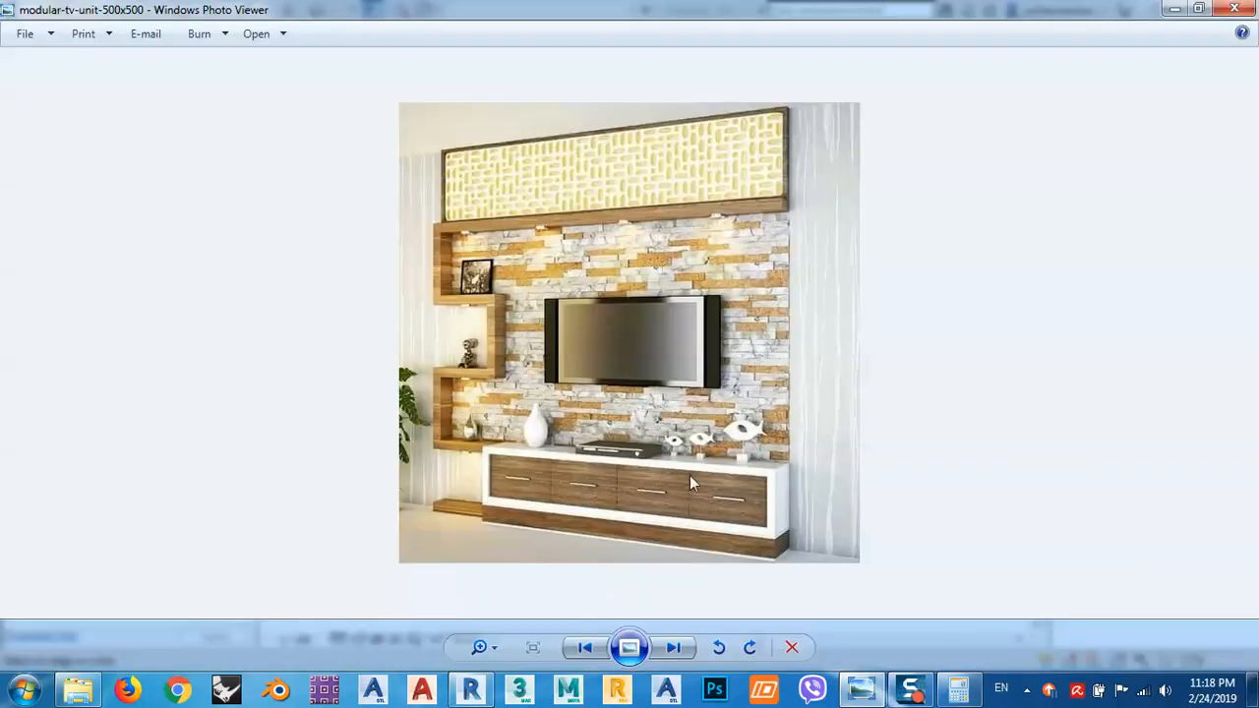
left_click(1174, 9)
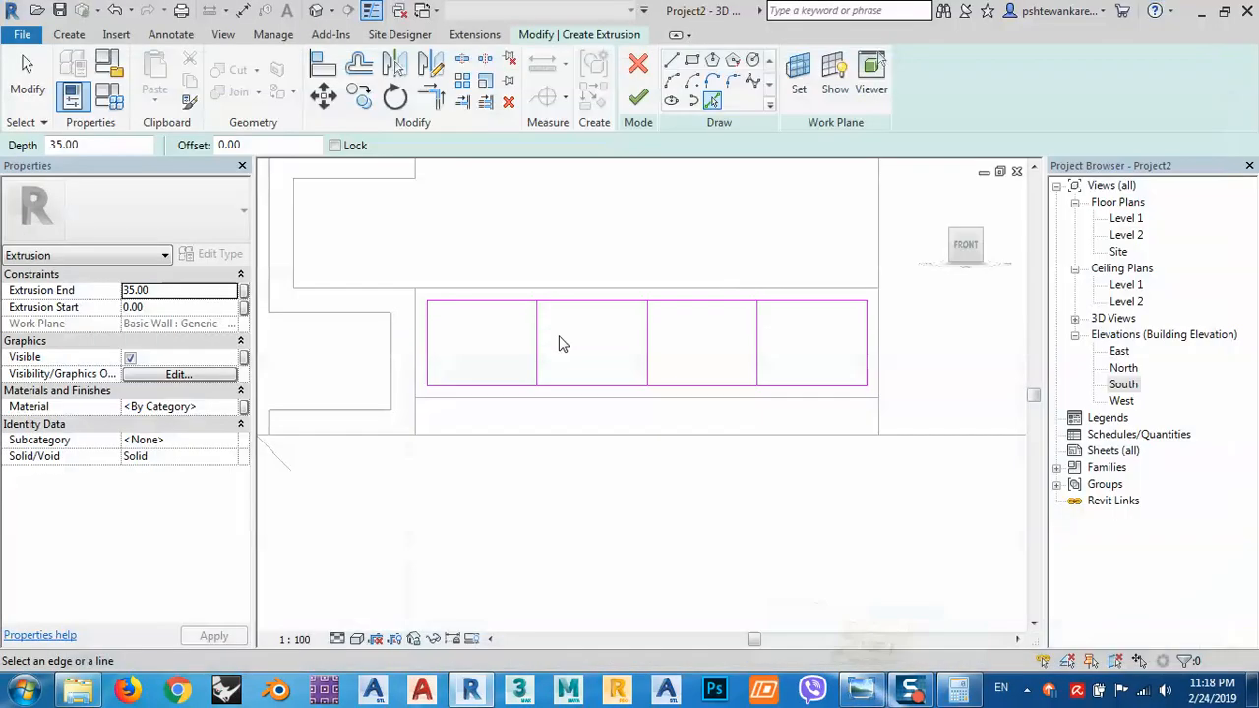
Step: Add sketch lines offset 0.5 on both sides of each of the three divider lines
left_click(261, 145)
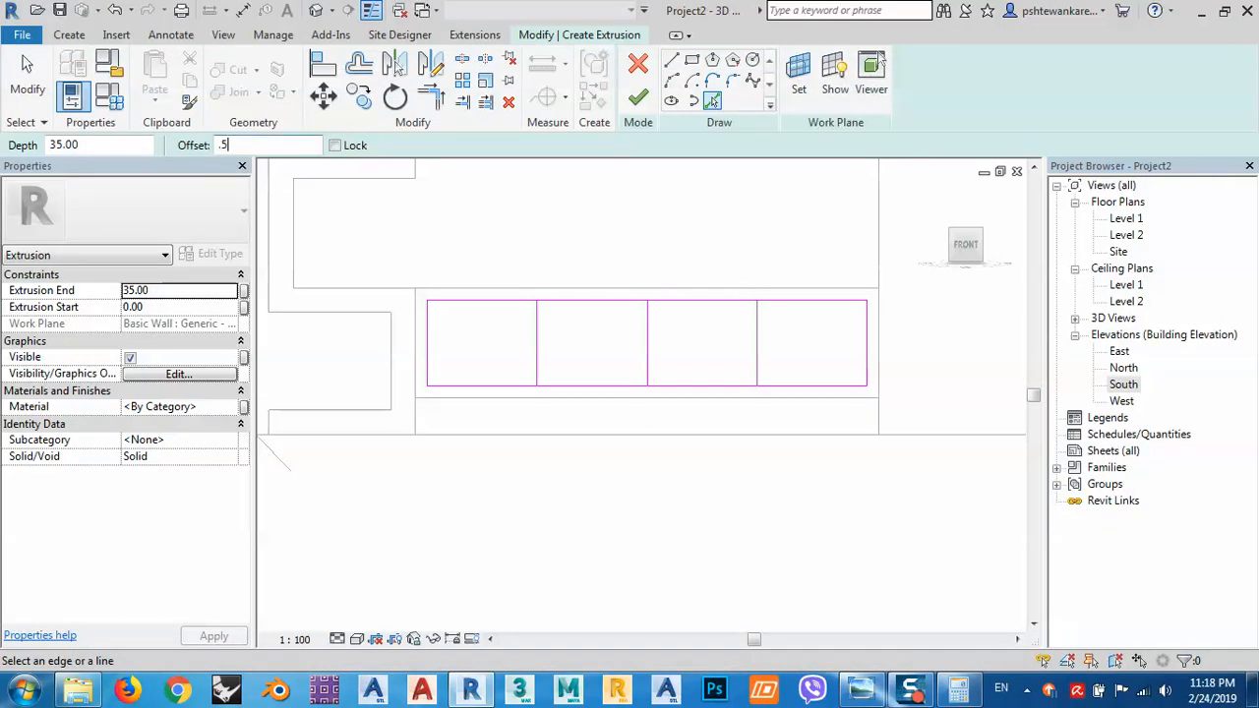
scroll(758, 345, "up", 2)
scroll(758, 345, "up", 3)
left_click(757, 344)
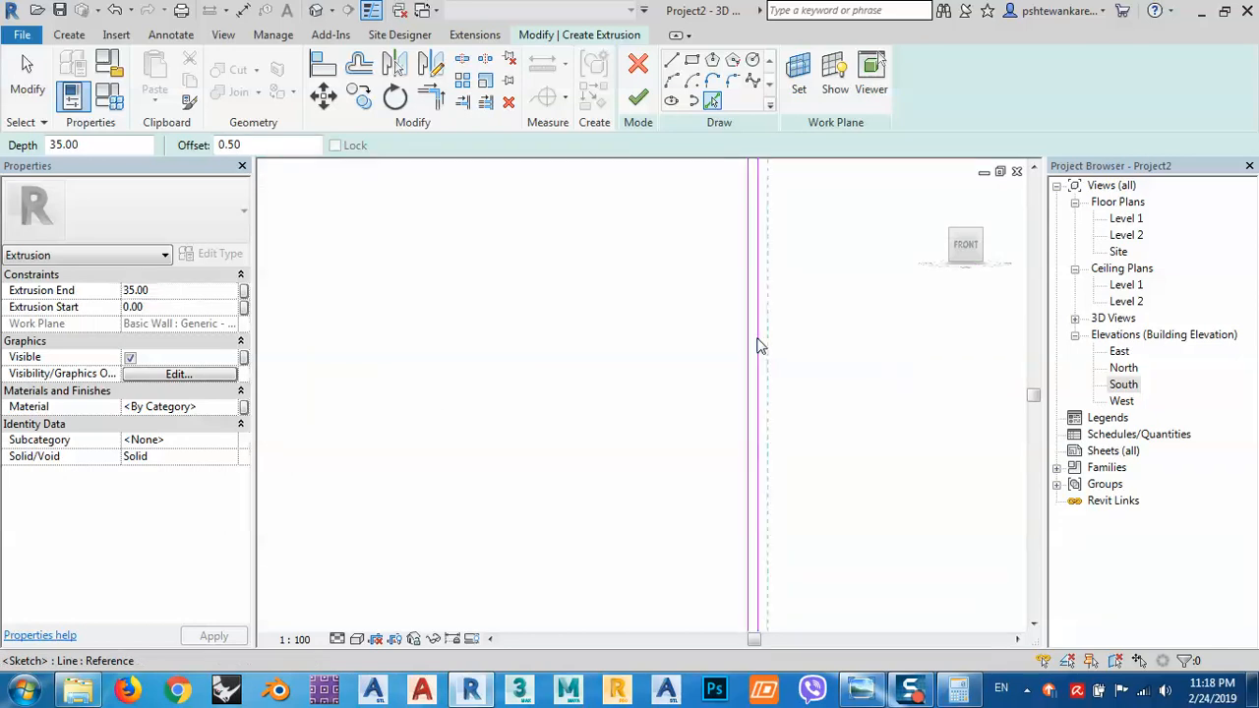
scroll(854, 347, "down", 1)
scroll(678, 367, "down", 1)
scroll(551, 348, "up", 4)
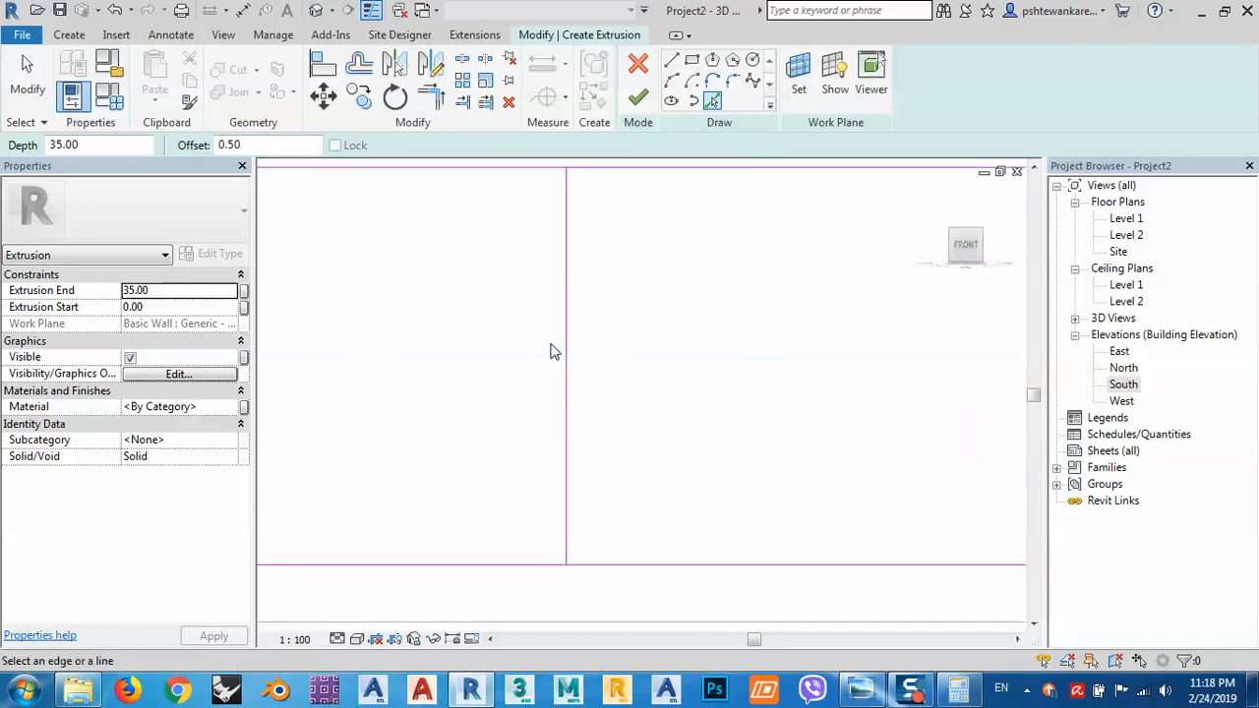
left_click(582, 347)
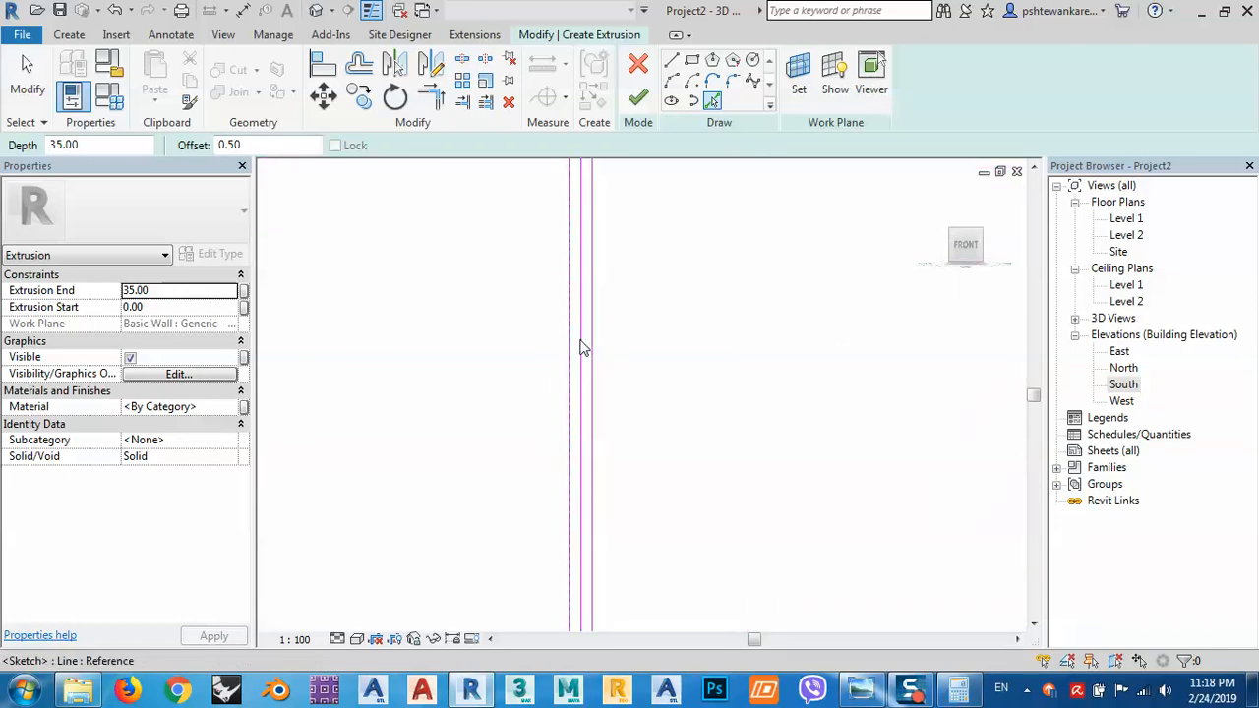
scroll(820, 354, "down", 6)
scroll(482, 364, "up", 4)
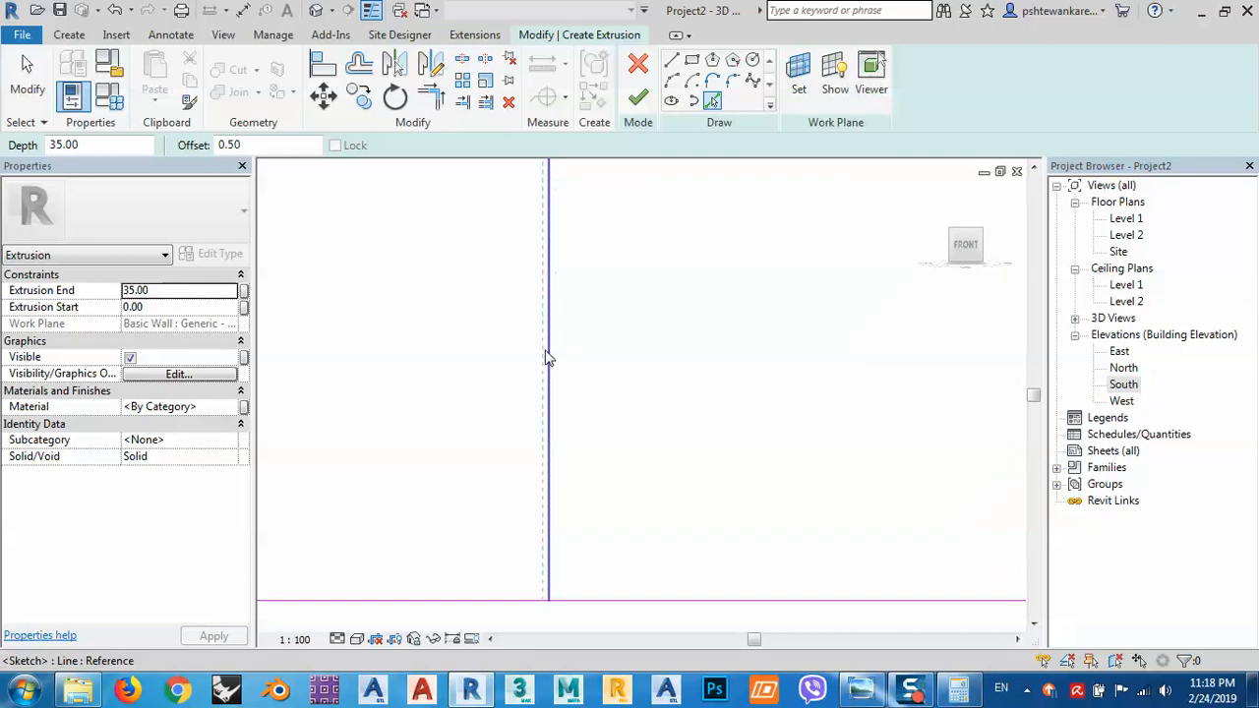
scroll(683, 380, "down", 2)
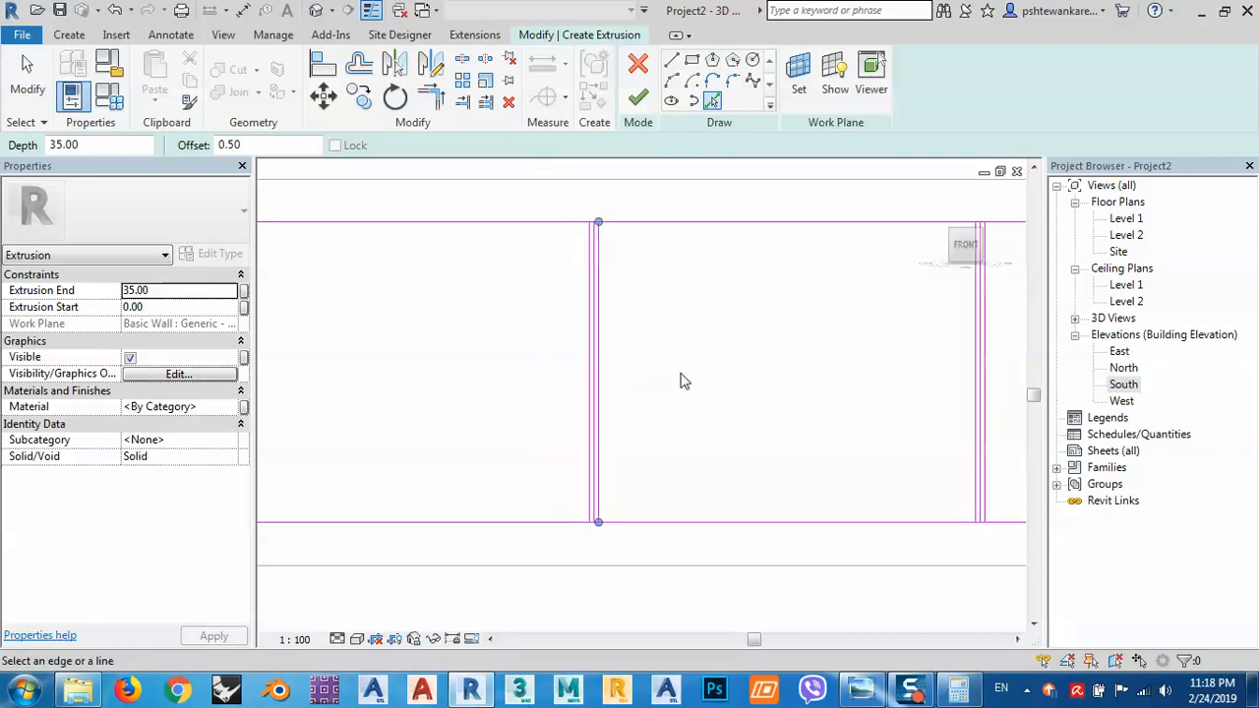
key("Escape")
Step: Delete the original centre line of each of the three dividers, keeping only the offset pairs
scroll(590, 273, "up", 4)
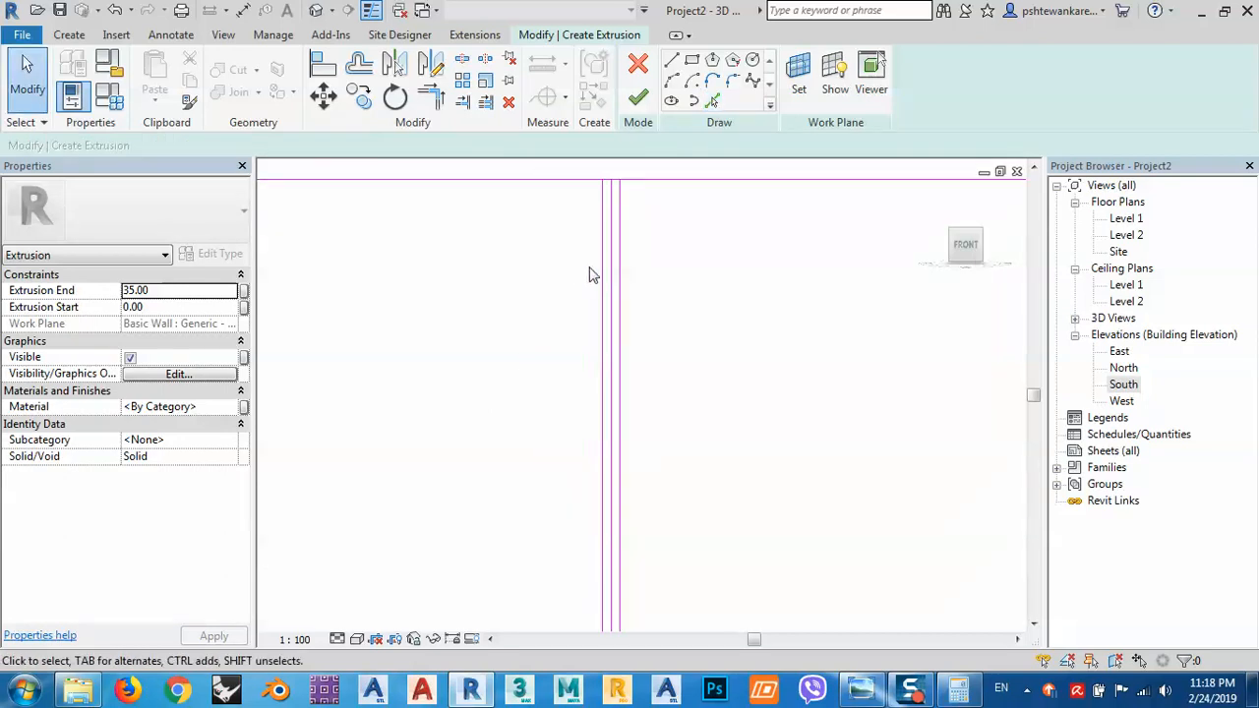
left_click(619, 318)
key("Delete")
scroll(590, 354, "down", 4)
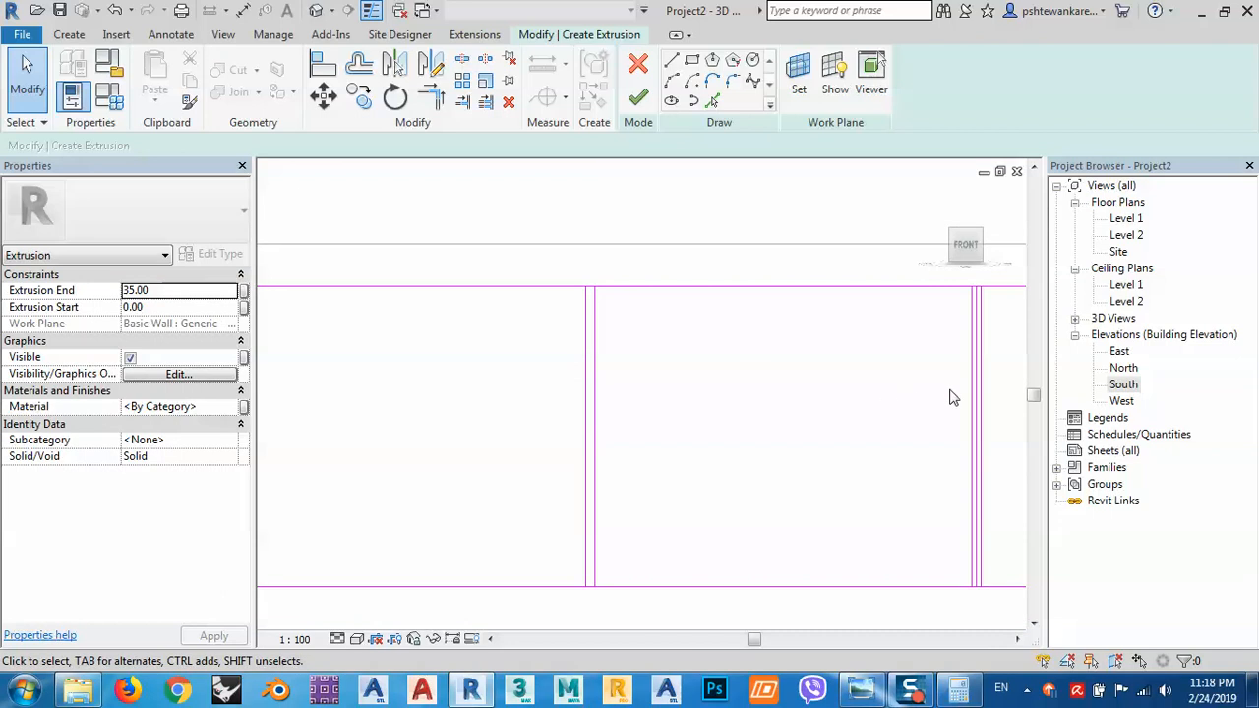
middle_click_drag(991, 394, 653, 388)
scroll(646, 391, "up", 4)
left_click(618, 402)
key("Delete")
scroll(546, 401, "down", 3)
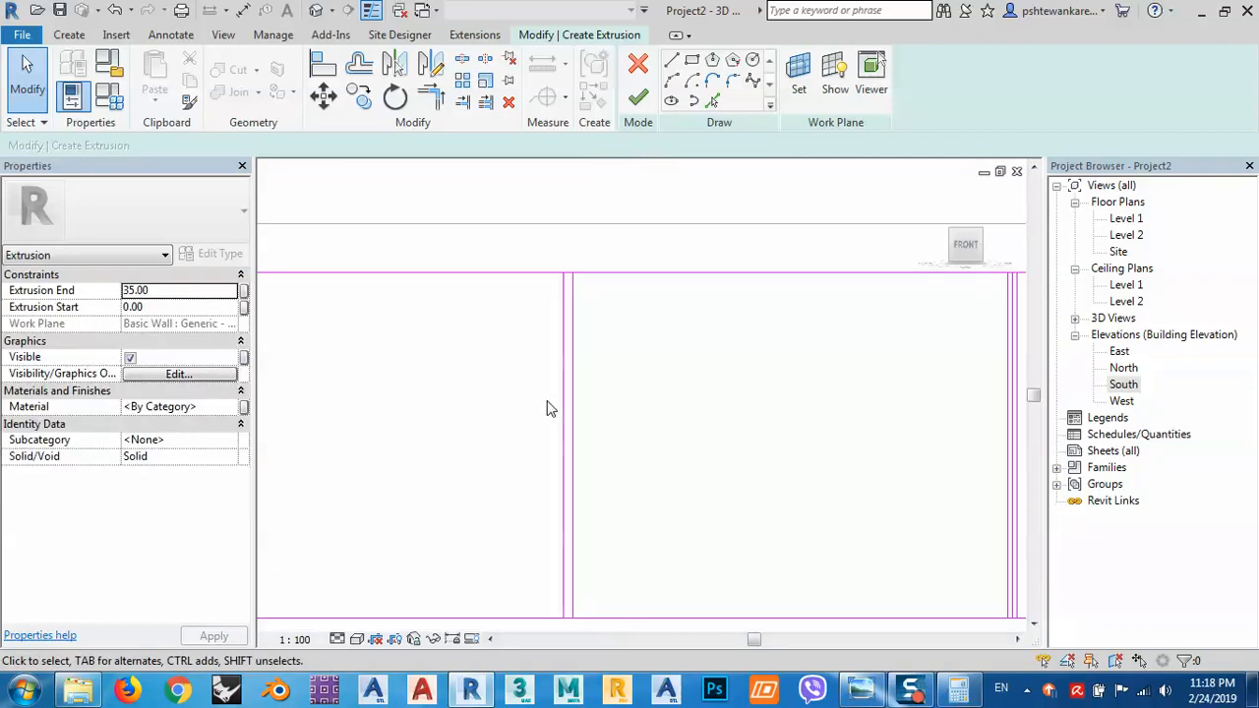
middle_click_drag(856, 405, 546, 404)
scroll(734, 393, "up", 5)
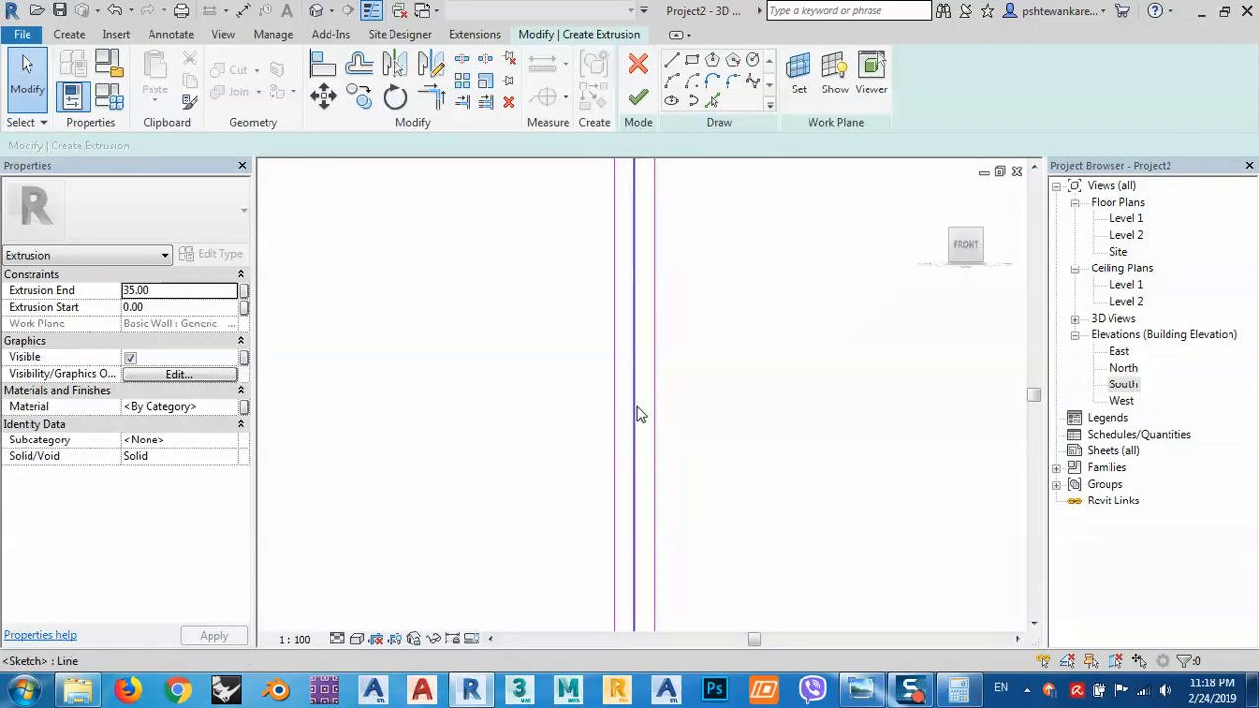
left_click(637, 413)
key("Delete")
scroll(728, 416, "down", 4)
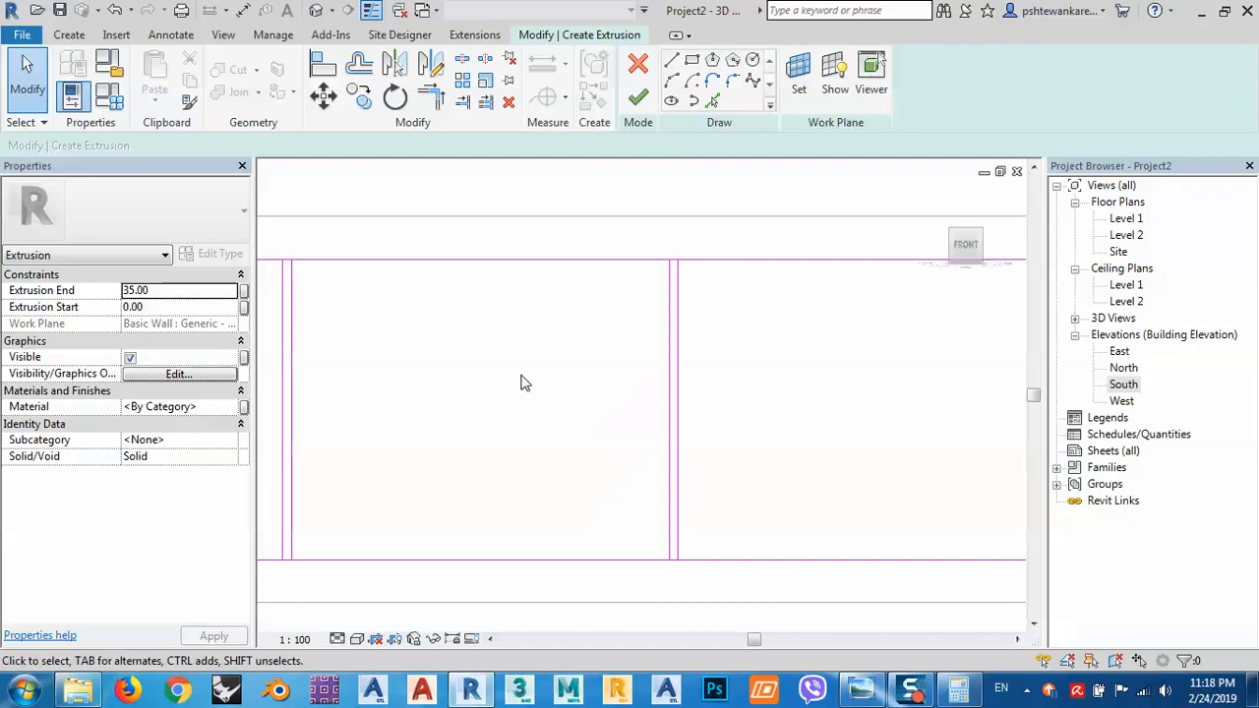
Step: Split the top and bottom edges of the outline within the gap between the first and second drawer fronts
scroll(821, 356, "down", 2)
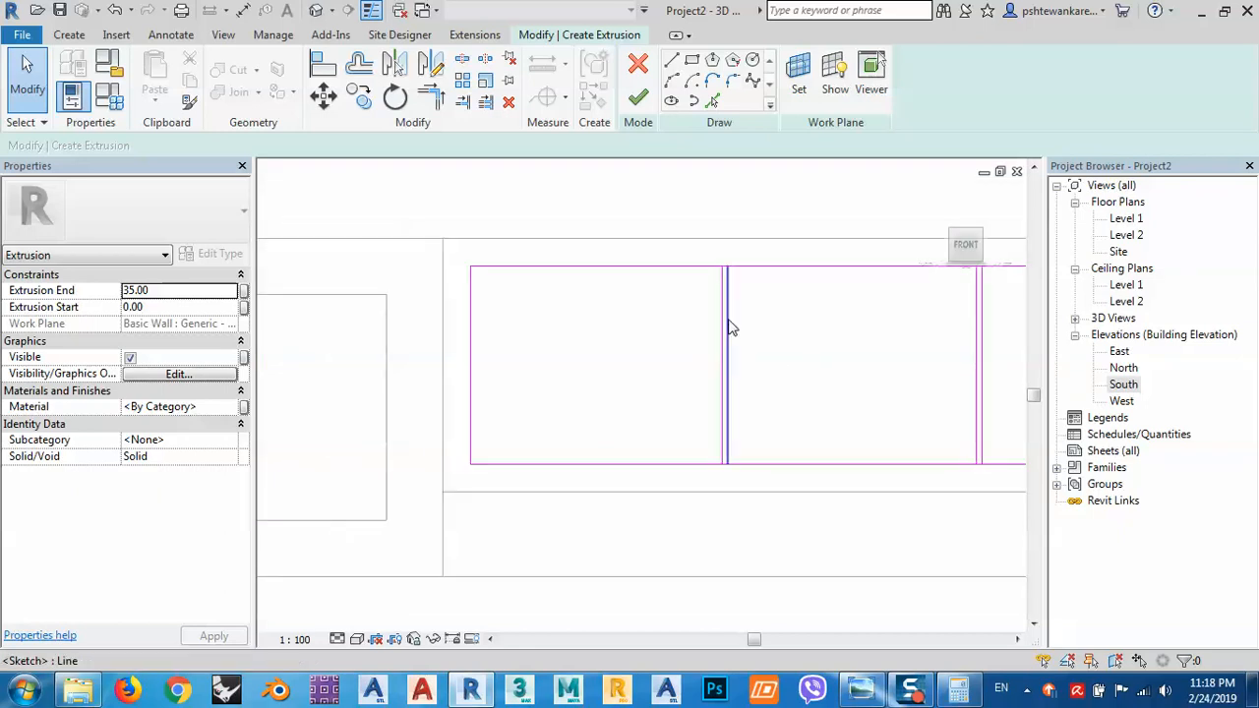
key("s")
key("l")
scroll(731, 276, "up", 5)
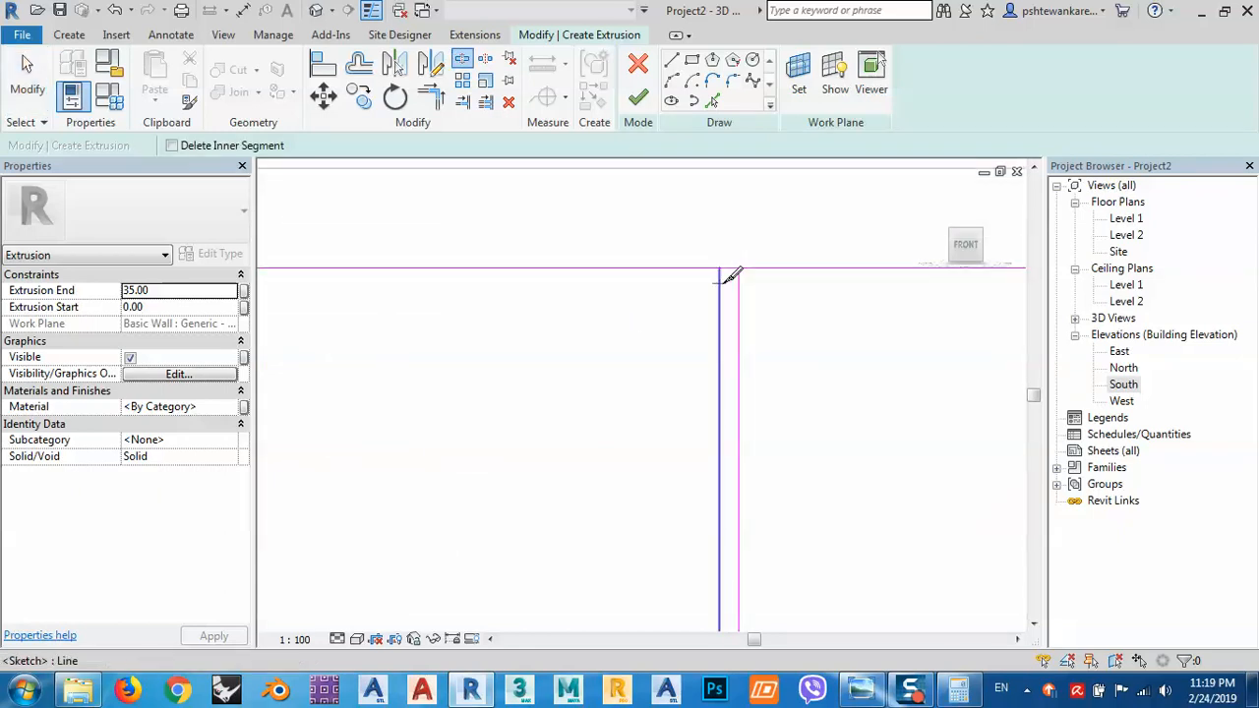
left_click(729, 269)
scroll(732, 237, "down", 6)
scroll(731, 422, "up", 4)
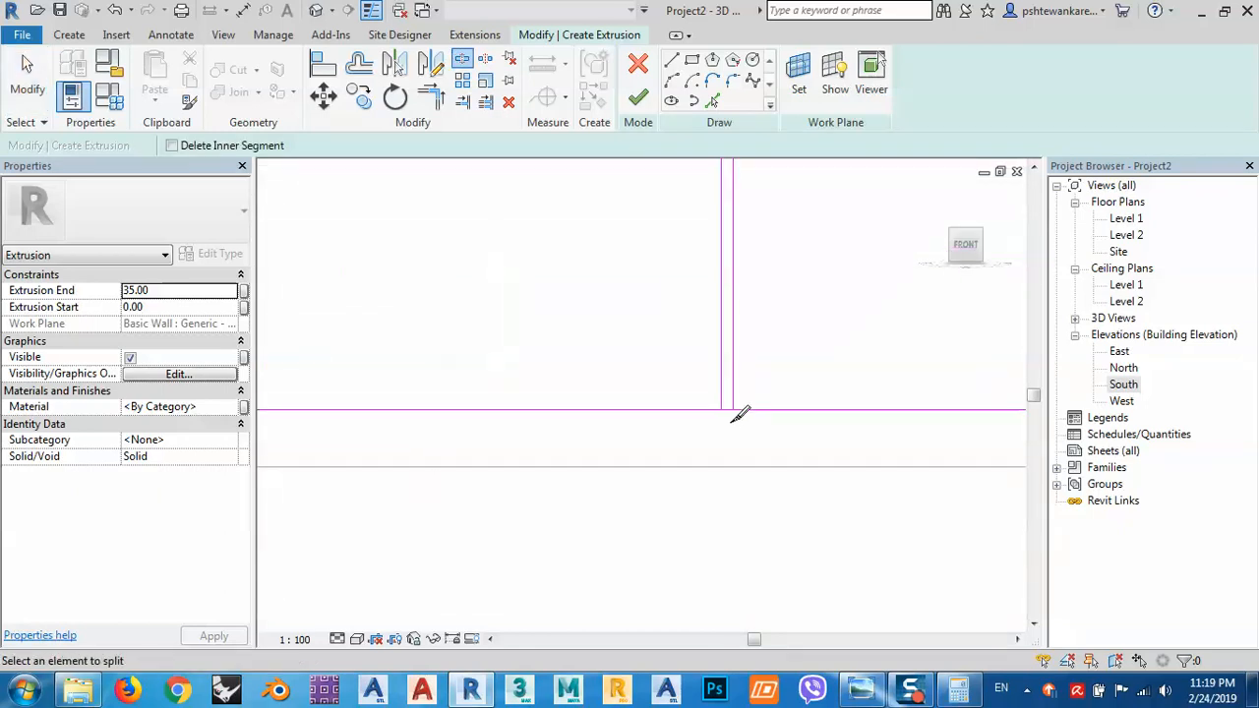
left_click(722, 408)
scroll(668, 421, "down", 3)
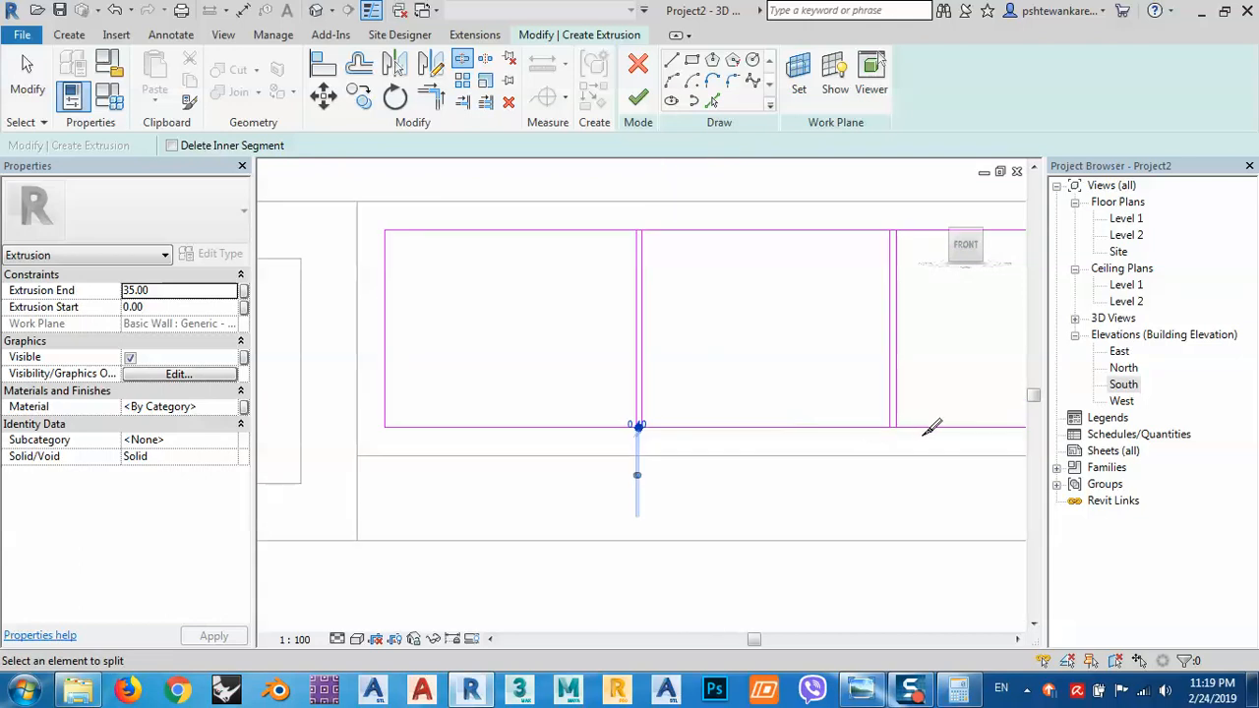
Step: Split the bottom and top edges of the outline within the gap between the second and third drawer fronts
scroll(930, 424, "up", 4)
left_click(880, 425)
scroll(866, 448, "down", 4)
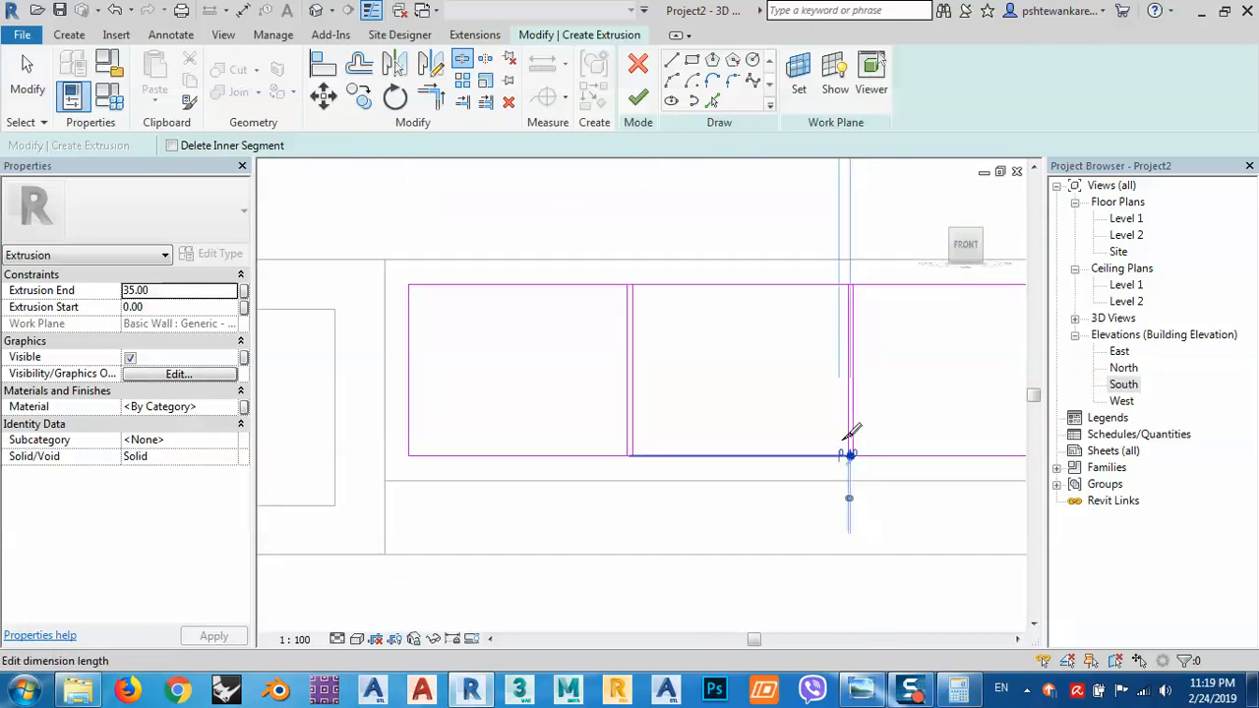
scroll(851, 285, "up", 5)
left_click(862, 275)
scroll(506, 327, "down", 2)
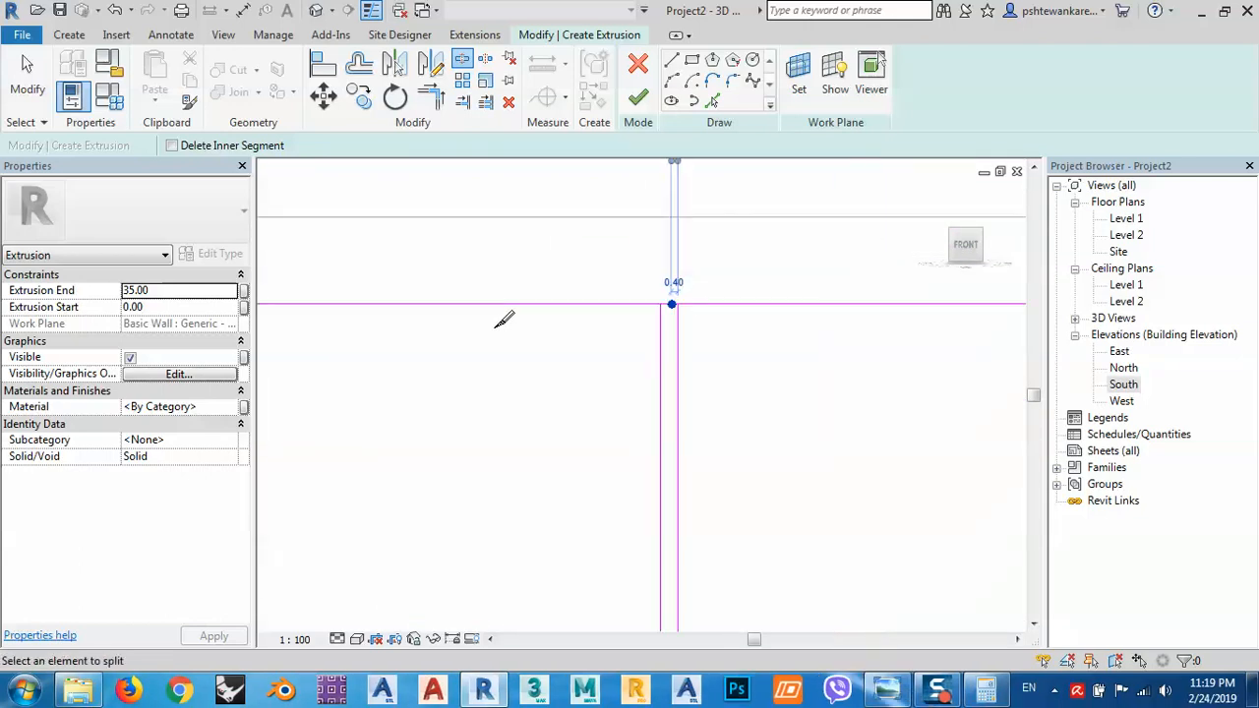
Step: Split the top and bottom edges of the outline within the gap between the third and fourth drawer fronts
scroll(503, 324, "down", 3)
scroll(929, 329, "up", 5)
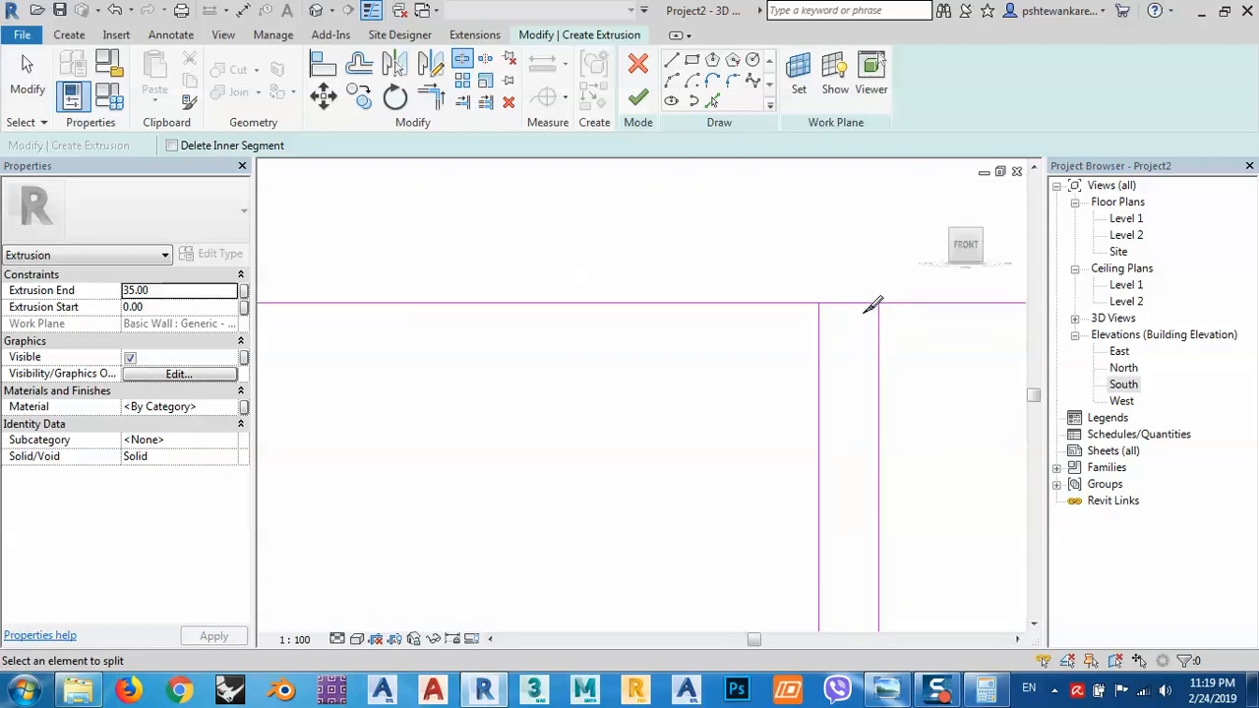
left_click(843, 301)
scroll(817, 238, "down", 2)
scroll(765, 244, "down", 5)
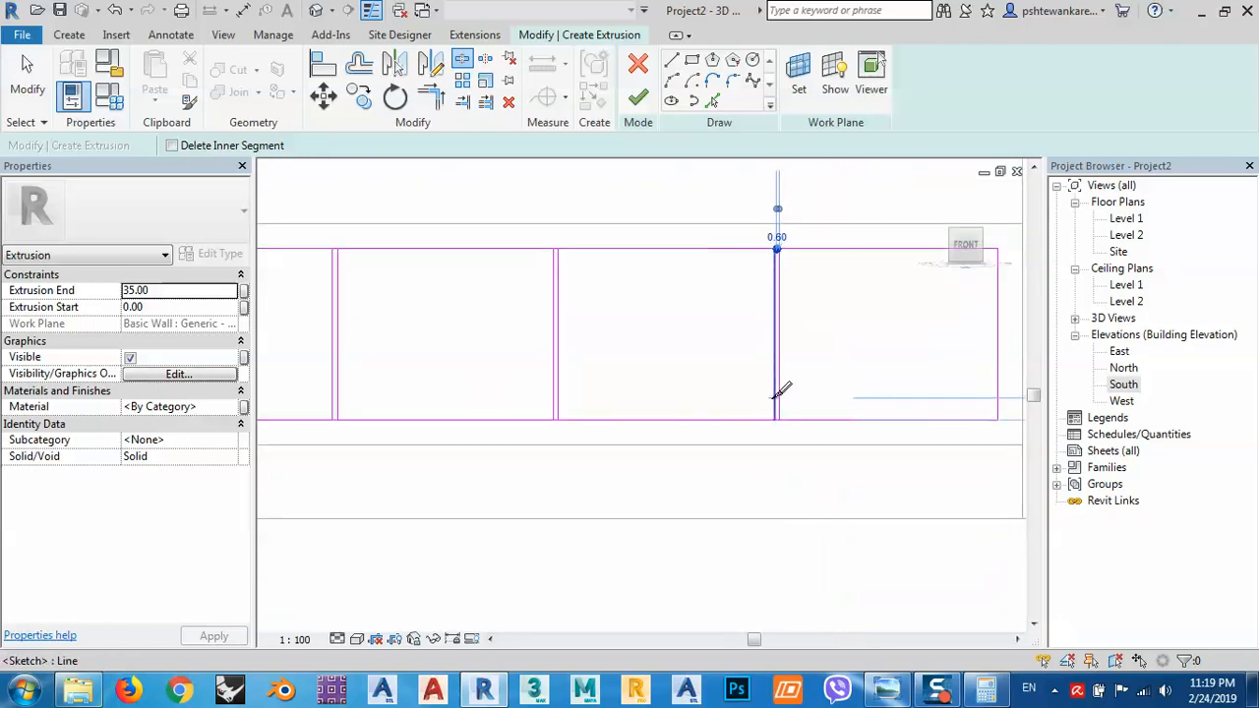
scroll(775, 398, "up", 5)
left_click(793, 465)
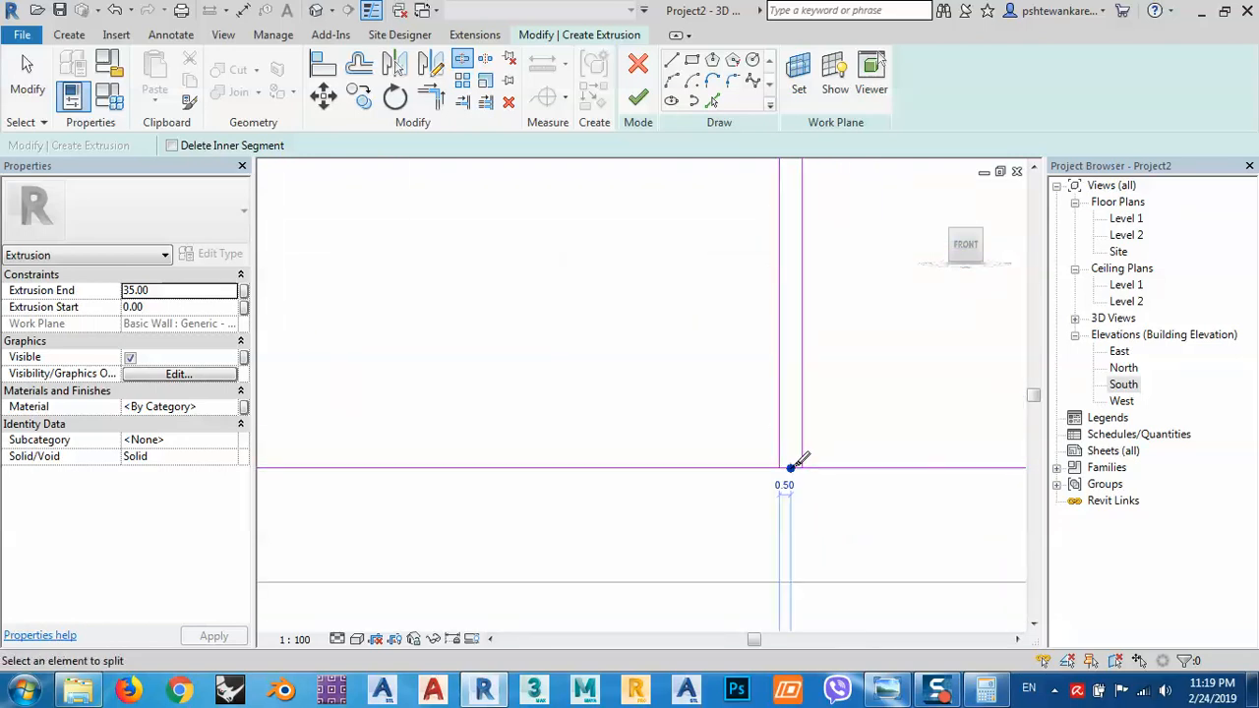
key("Escape")
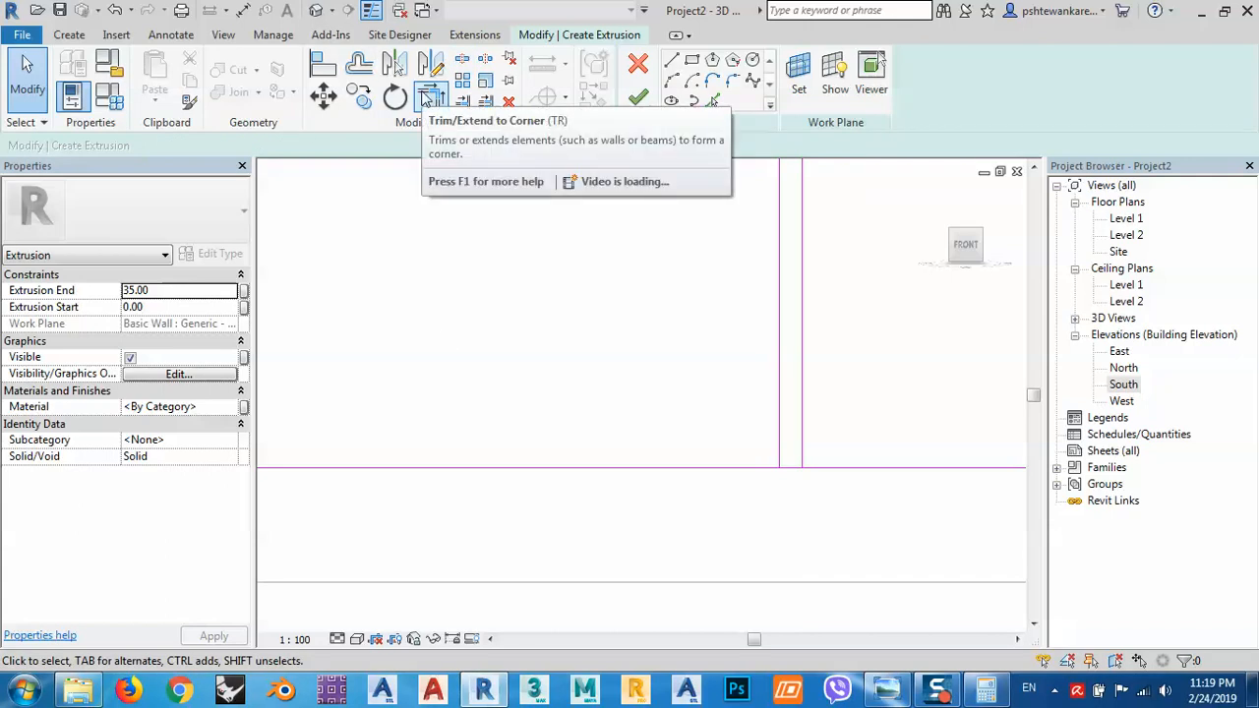
Step: Trim the bottom edges to the divider lines with Trim/Extend to Corner, opening the gap between the third and fourth drawer fronts
left_click(429, 99)
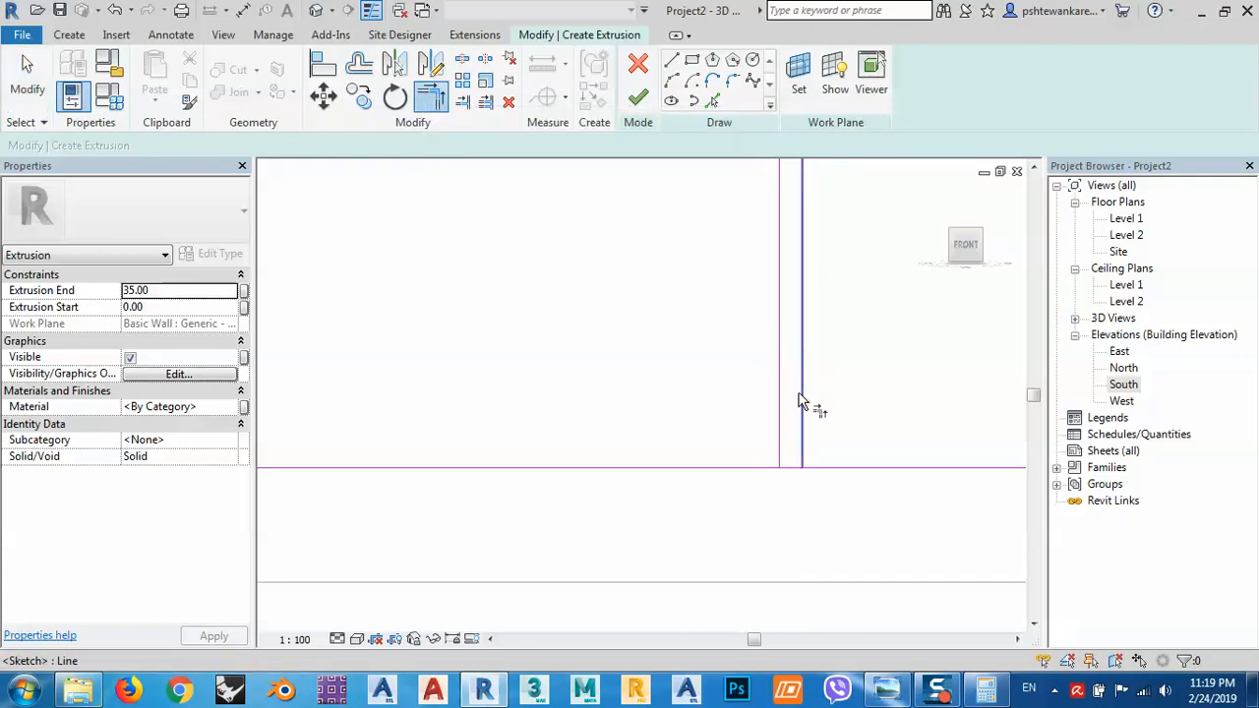
left_click(805, 402)
left_click(837, 469)
left_click(801, 469)
left_click(754, 469)
left_click(775, 456)
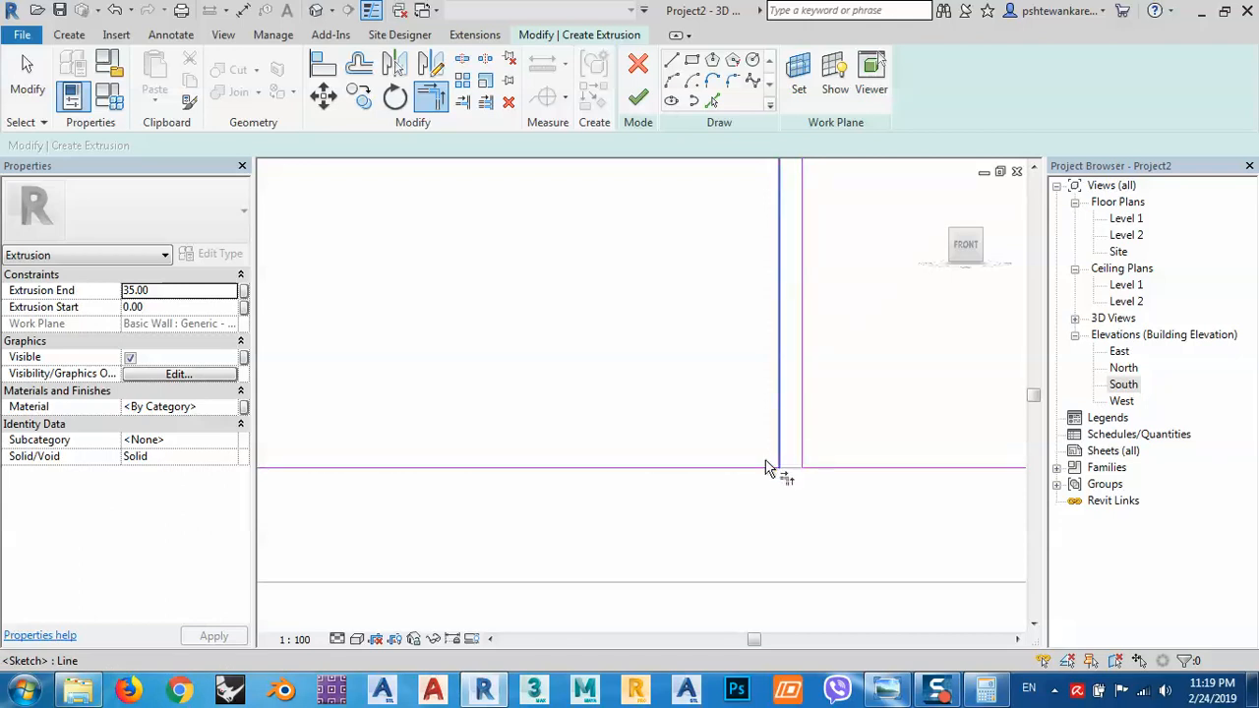
Step: Trim the top edges to the divider lines at the gap between the third and fourth drawer fronts
scroll(747, 493, "down", 2)
scroll(786, 379, "down", 2)
scroll(776, 304, "up", 2)
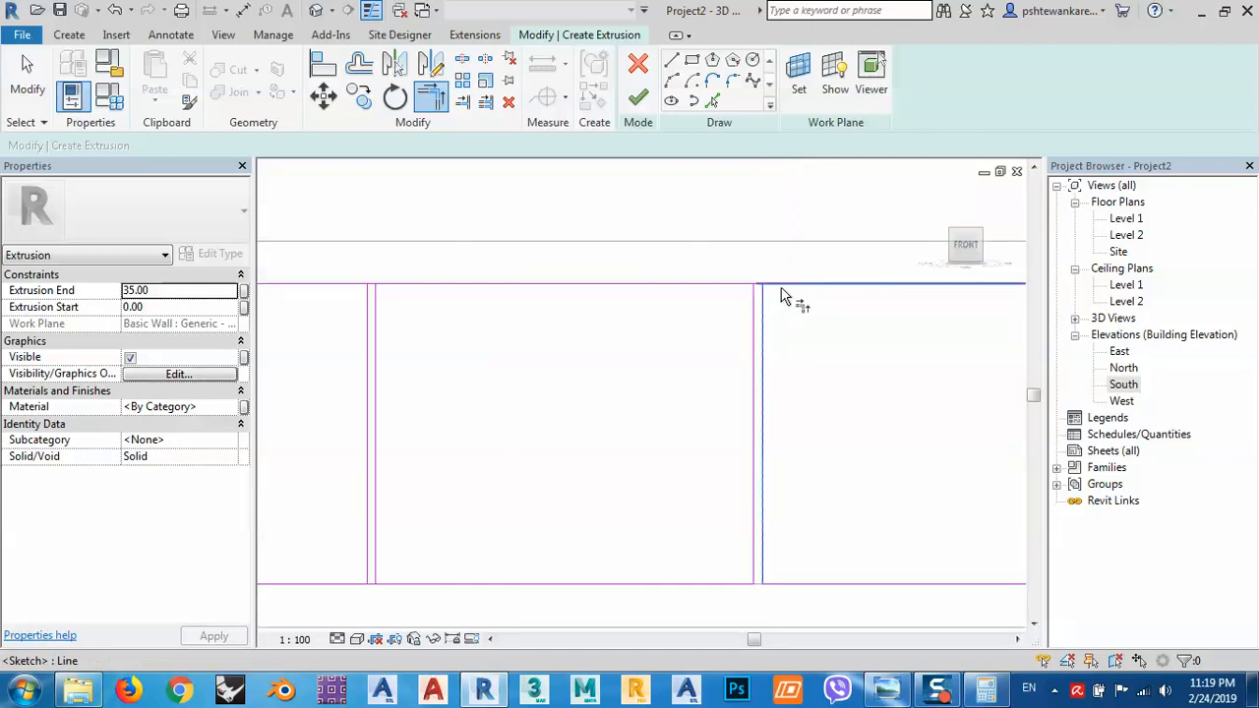
left_click(736, 284)
left_click(754, 305)
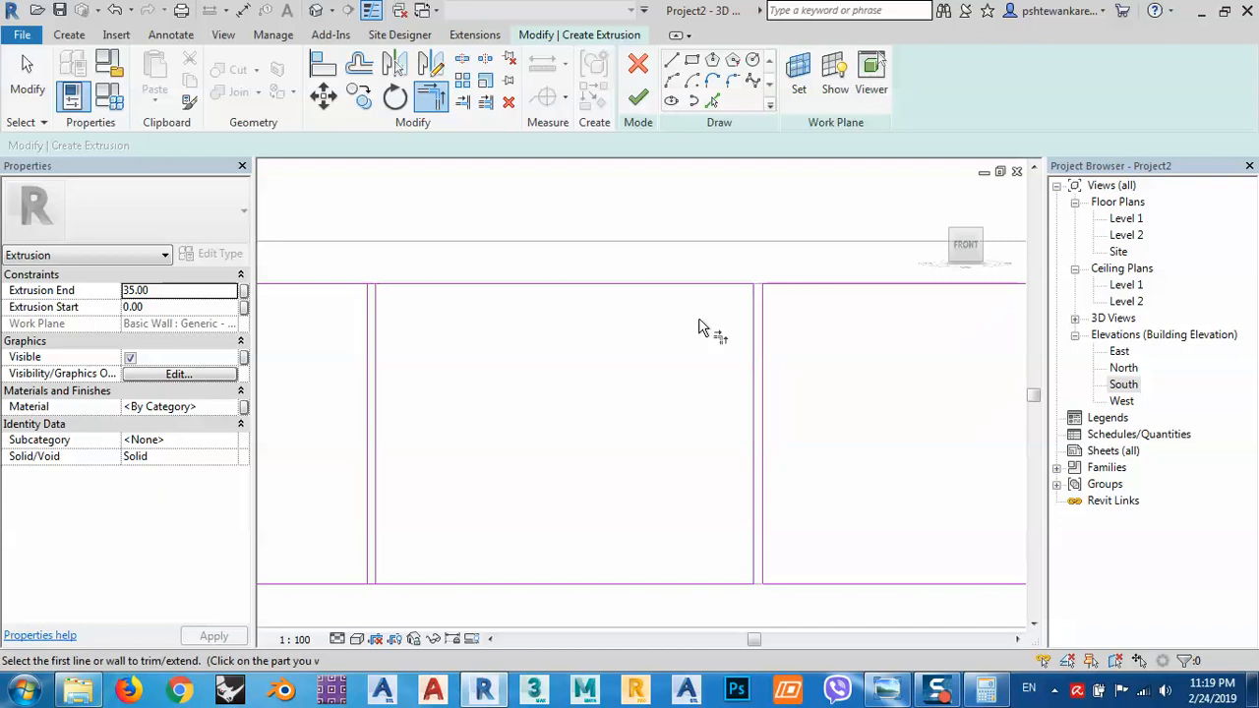
Step: Trim the top edges to the divider lines at the gap between the second and third drawer fronts
mouse_move(1022, 332)
middle_mouse_down()
mouse_move(982, 316)
mouse_move(643, 384)
mouse_move(797, 343)
middle_mouse_up()
scroll(700, 339, "up", 2)
scroll(927, 329, "down", 2)
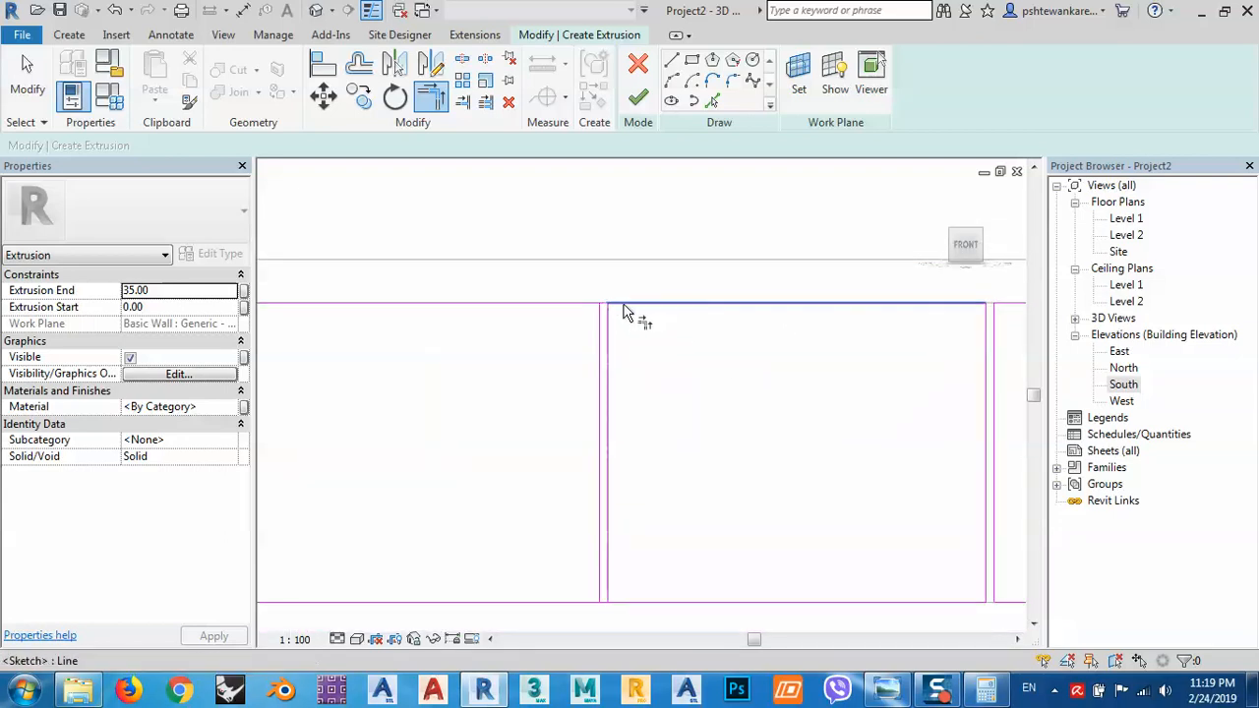
left_click(581, 306)
left_click(601, 322)
Step: Trim the bottom edges to their own divider lines at the gap between the second and third drawer fronts
middle_click_drag(727, 362, 791, 248)
left_click(645, 492)
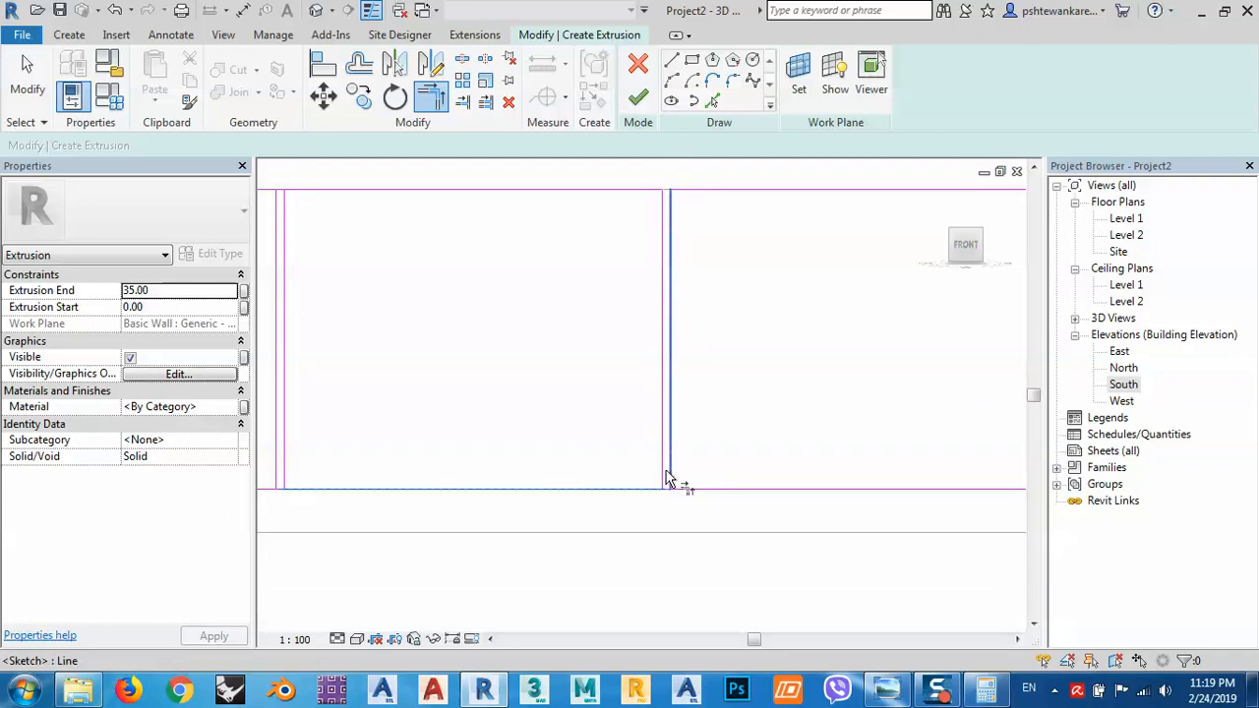
left_click(664, 472)
scroll(658, 505, "up", 2)
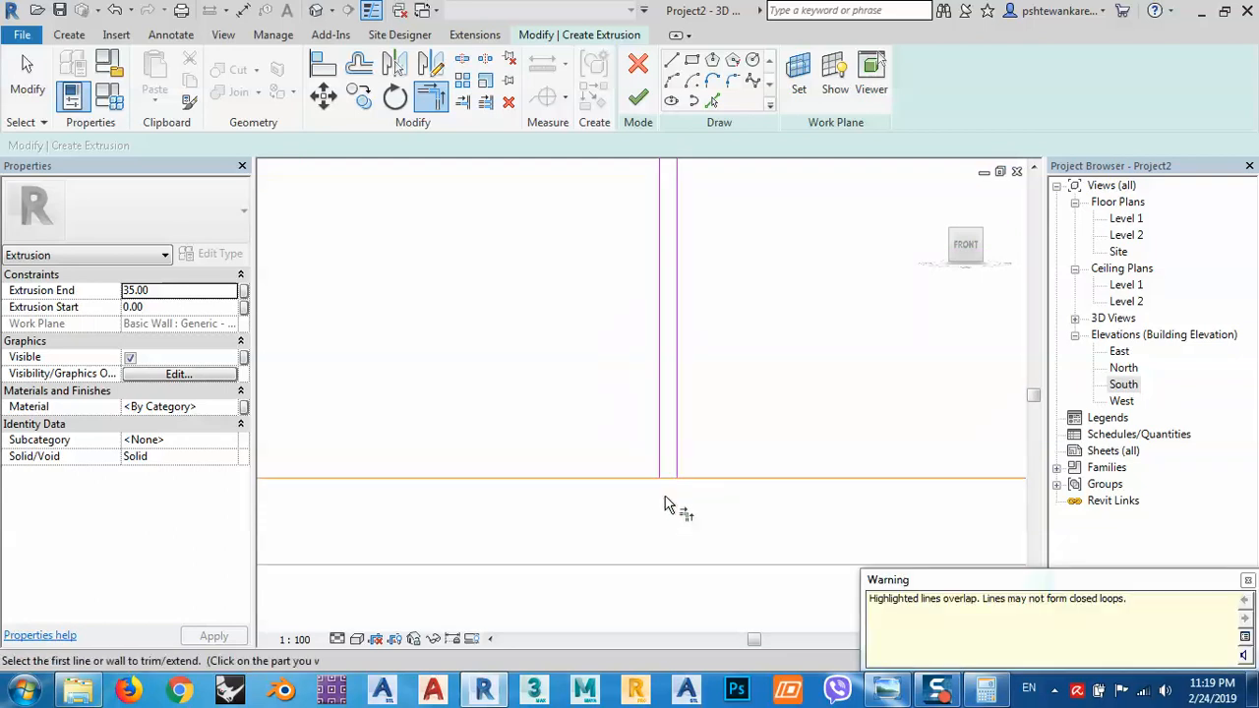
left_click(1247, 581)
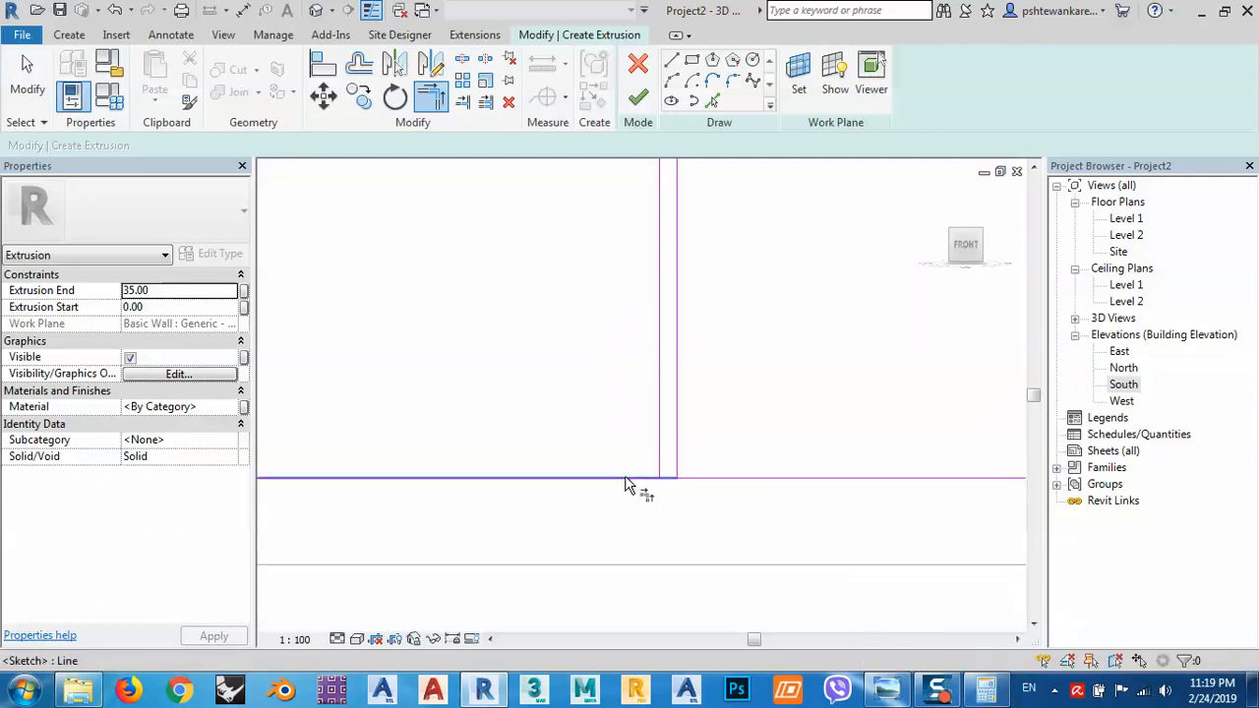
scroll(856, 492, "down", 2)
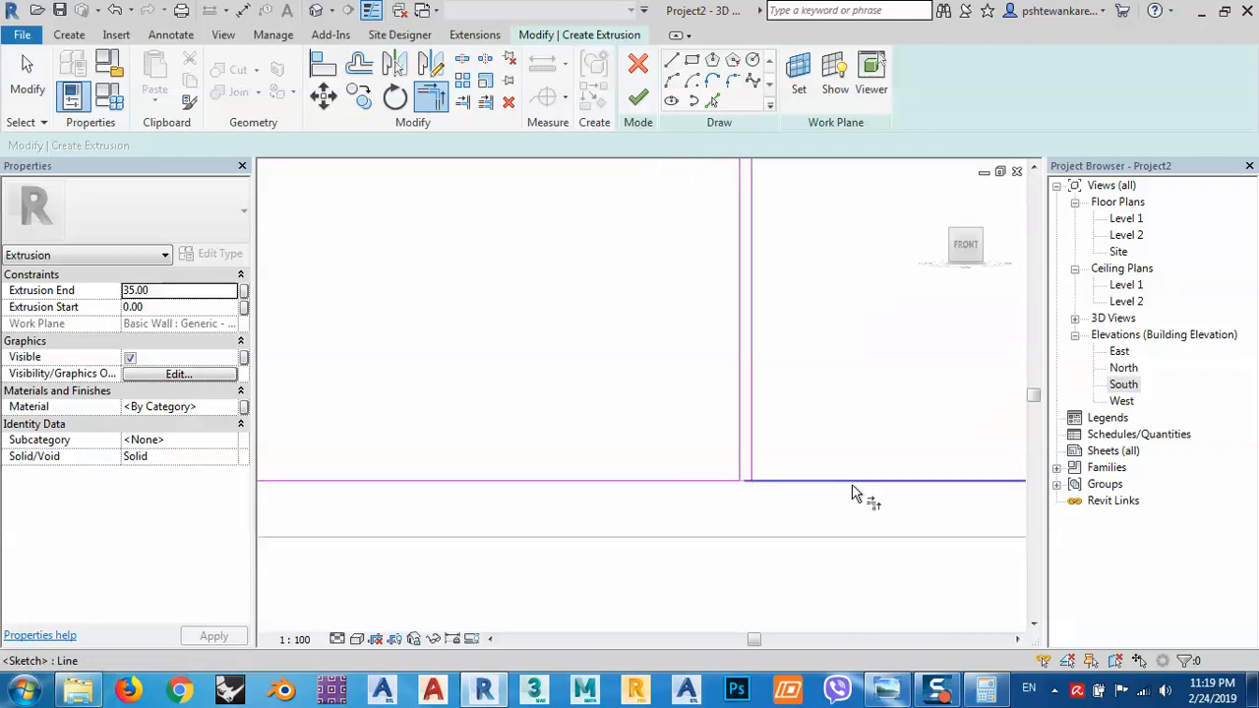
scroll(764, 494, "up", 3)
left_click(745, 473)
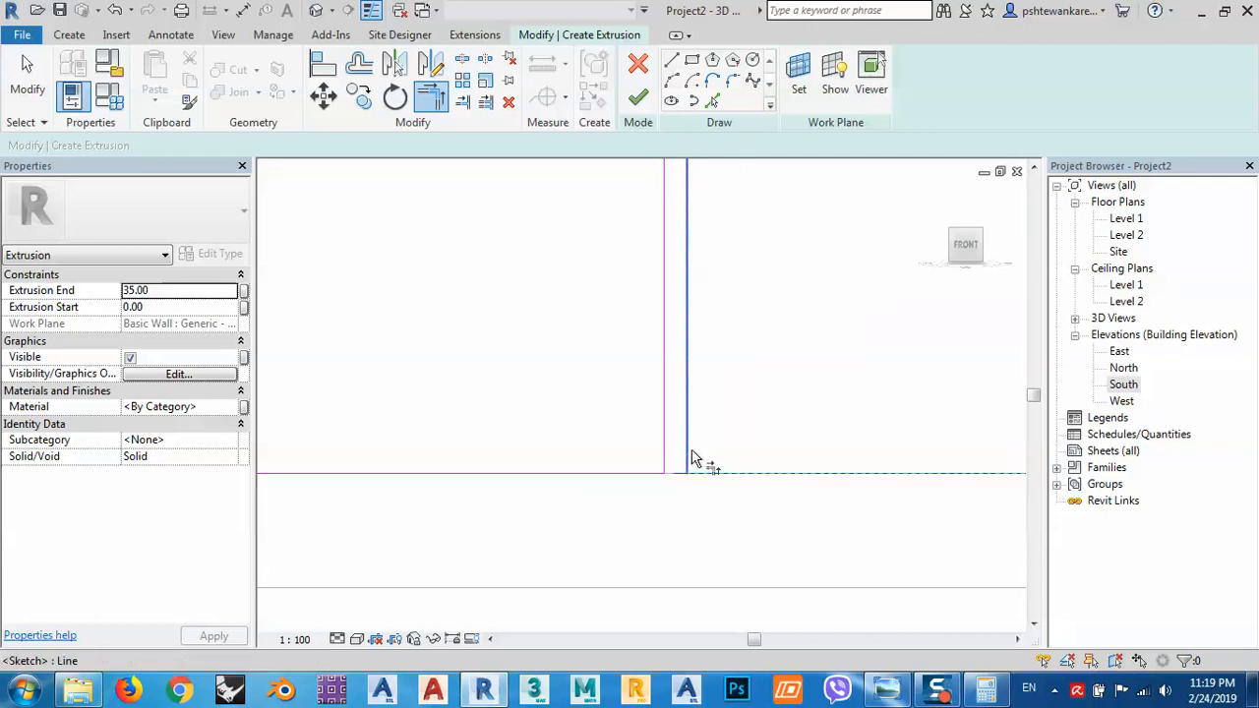
left_click(690, 458)
Step: Trim the bottom edges to the divider lines at the gap between the first and second drawer fronts
scroll(767, 462, "down", 2)
scroll(551, 472, "up", 4)
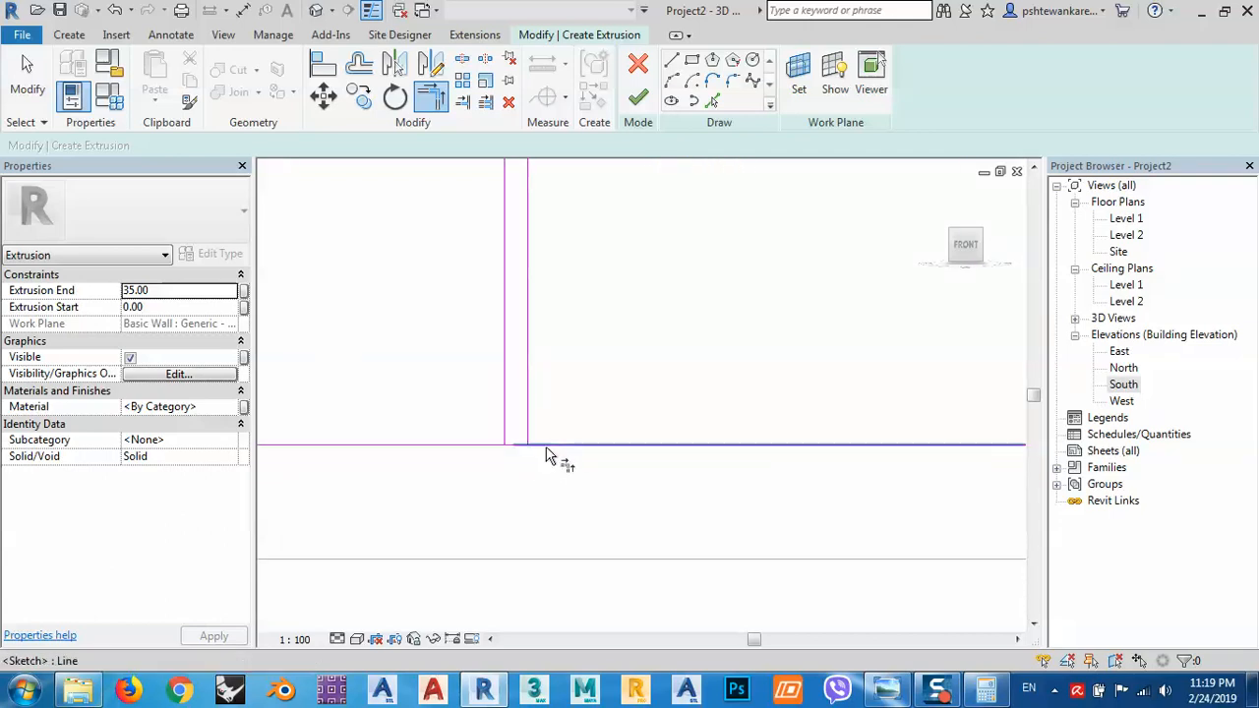
left_click(491, 446)
left_click(506, 430)
scroll(620, 491, "down", 2)
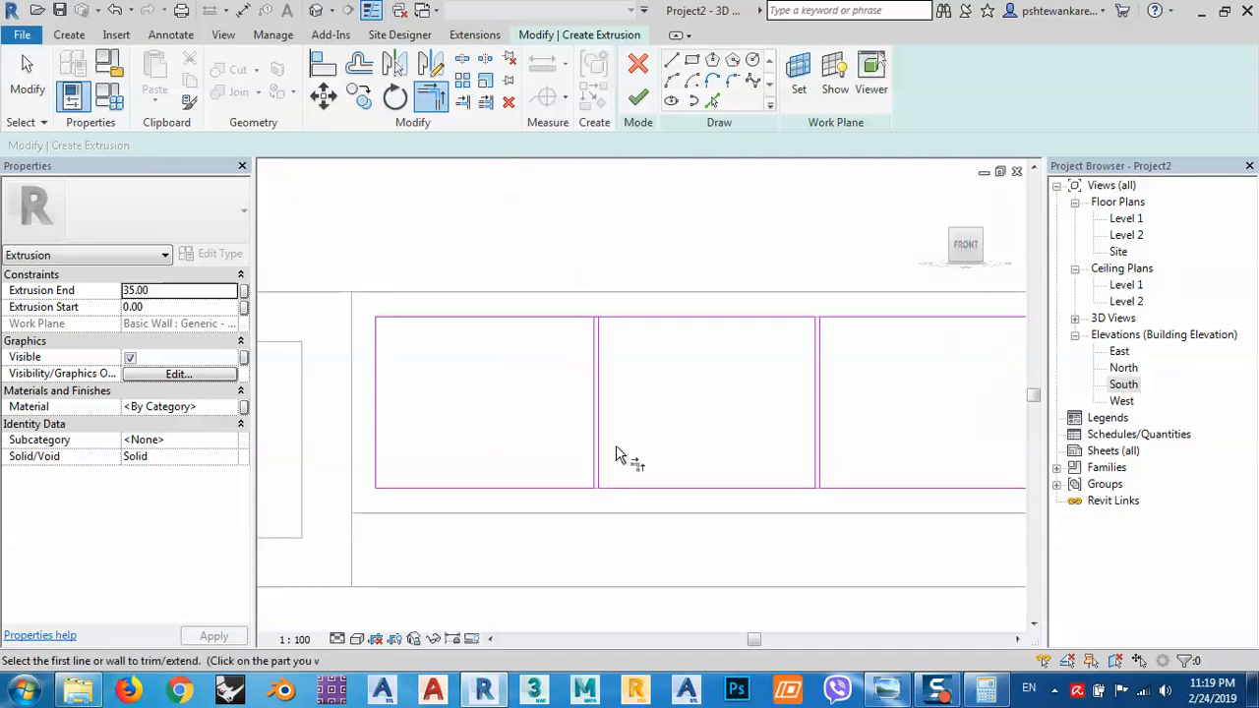
Step: Trim the top edges to the divider lines between the first and second drawer fronts, leaving four separate closed rectangles
scroll(595, 324, "up", 4)
left_click(588, 334)
left_click(613, 347)
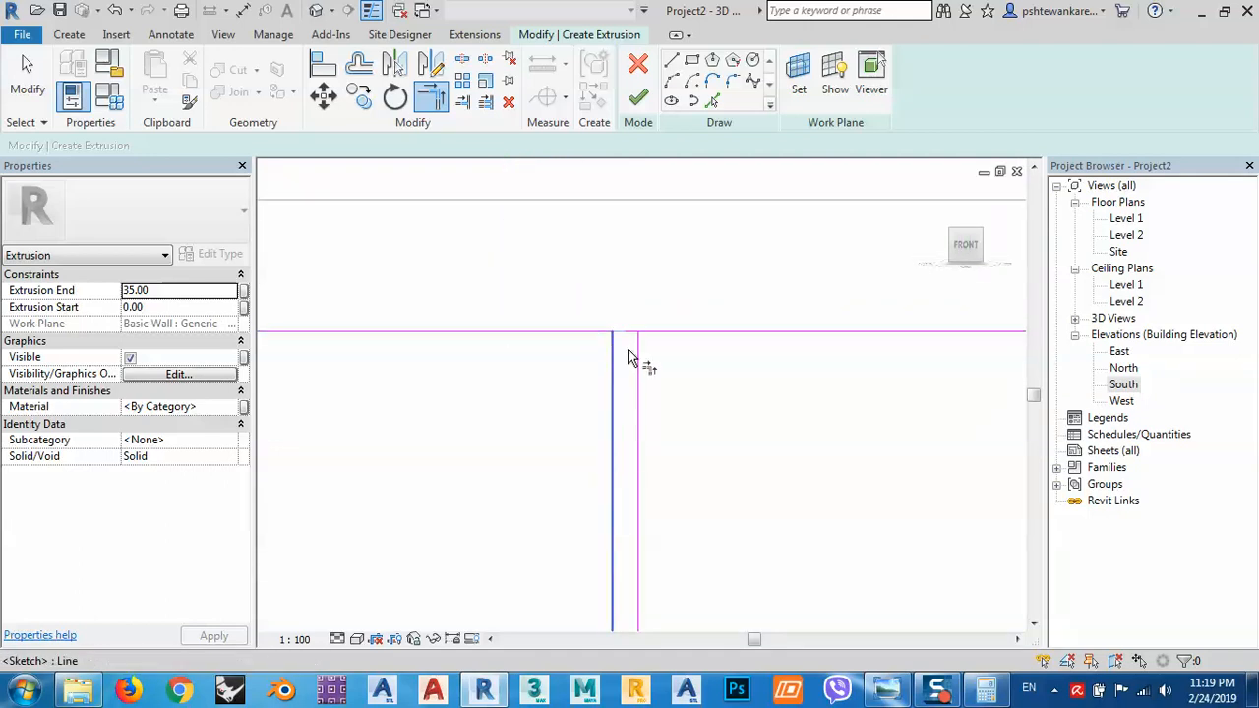
left_click(638, 356)
left_click(654, 334)
scroll(413, 318, "down", 3)
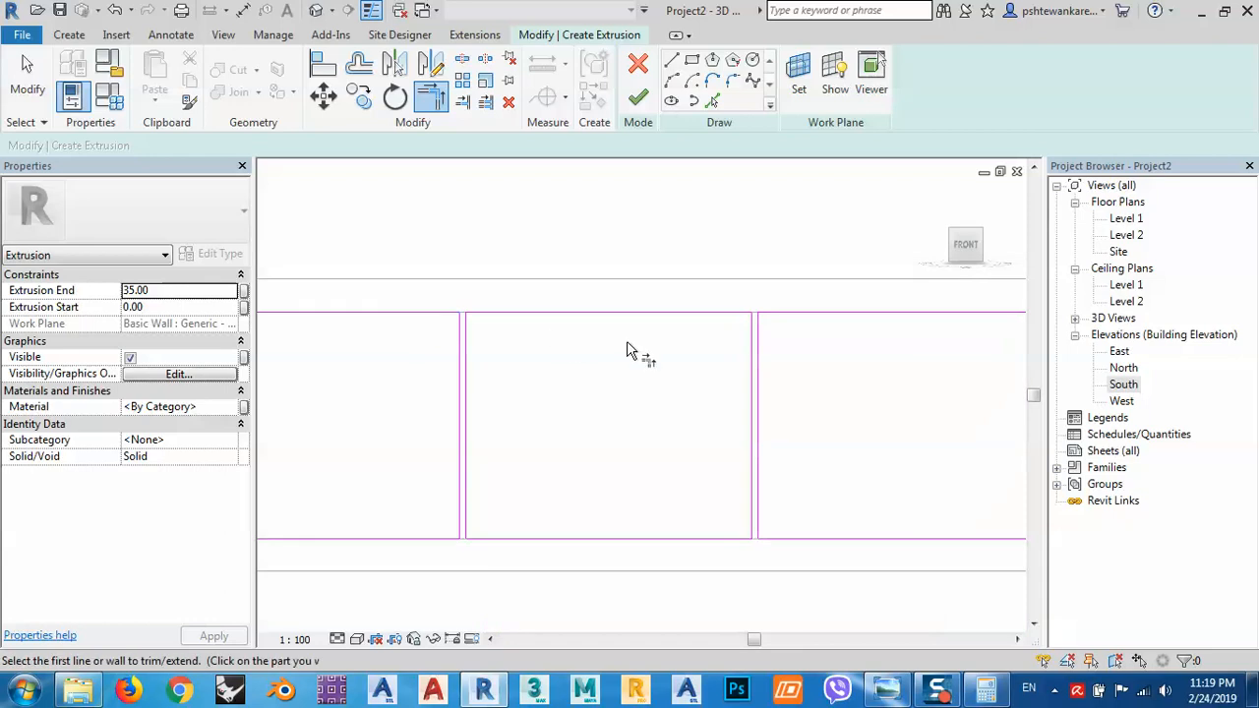
scroll(787, 331, "up", 4)
scroll(691, 300, "down", 2)
scroll(688, 300, "down", 3)
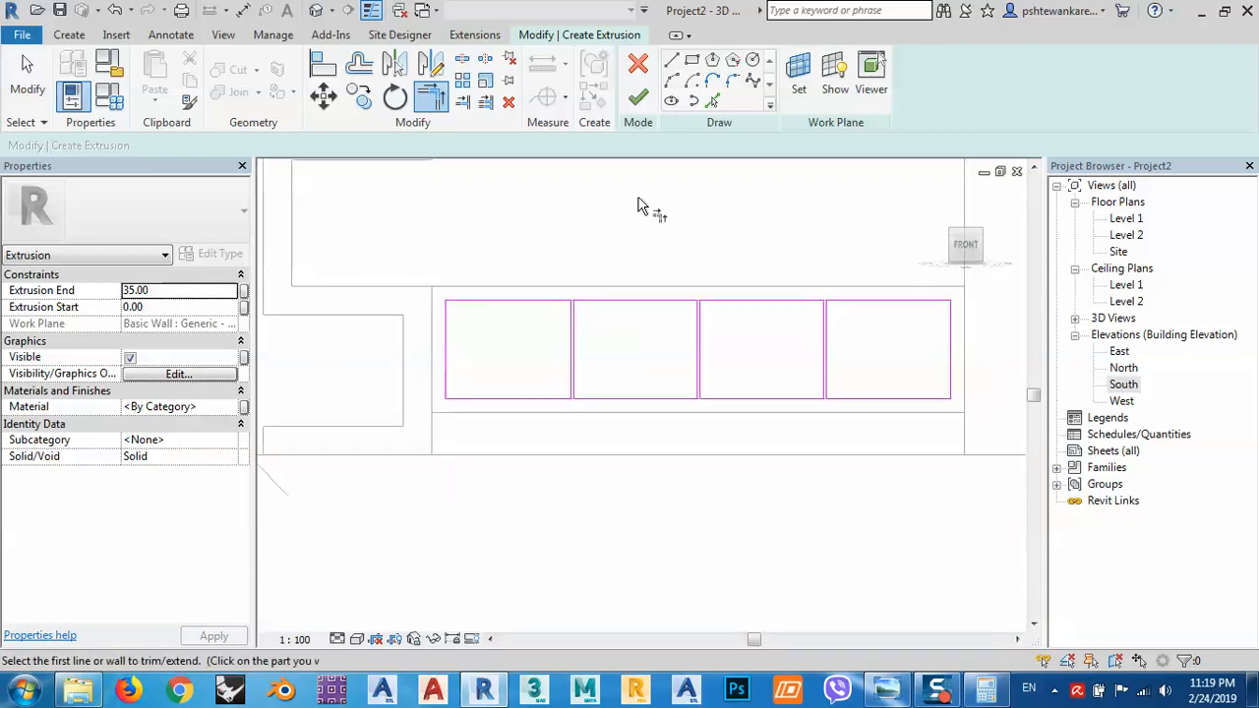
Step: Finish the sketch of the four drawer panels in the TV cabinet and set its extrusion end to 32
left_click(639, 99)
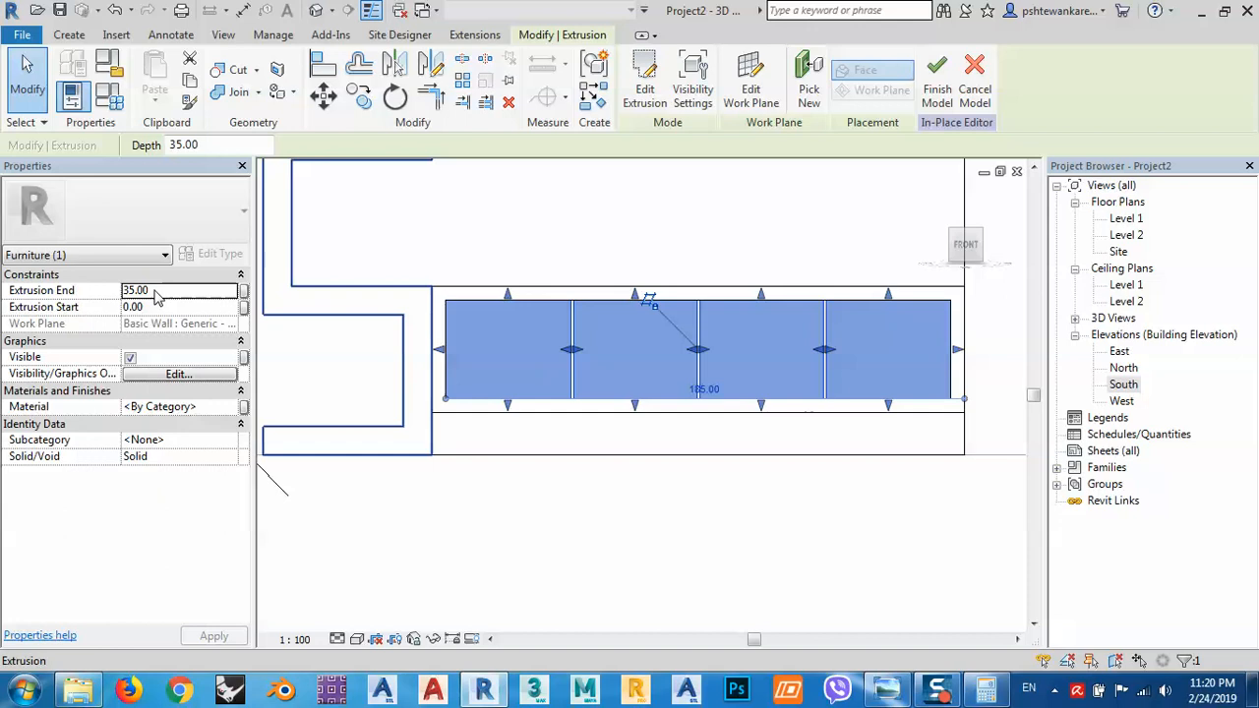
left_click(156, 290)
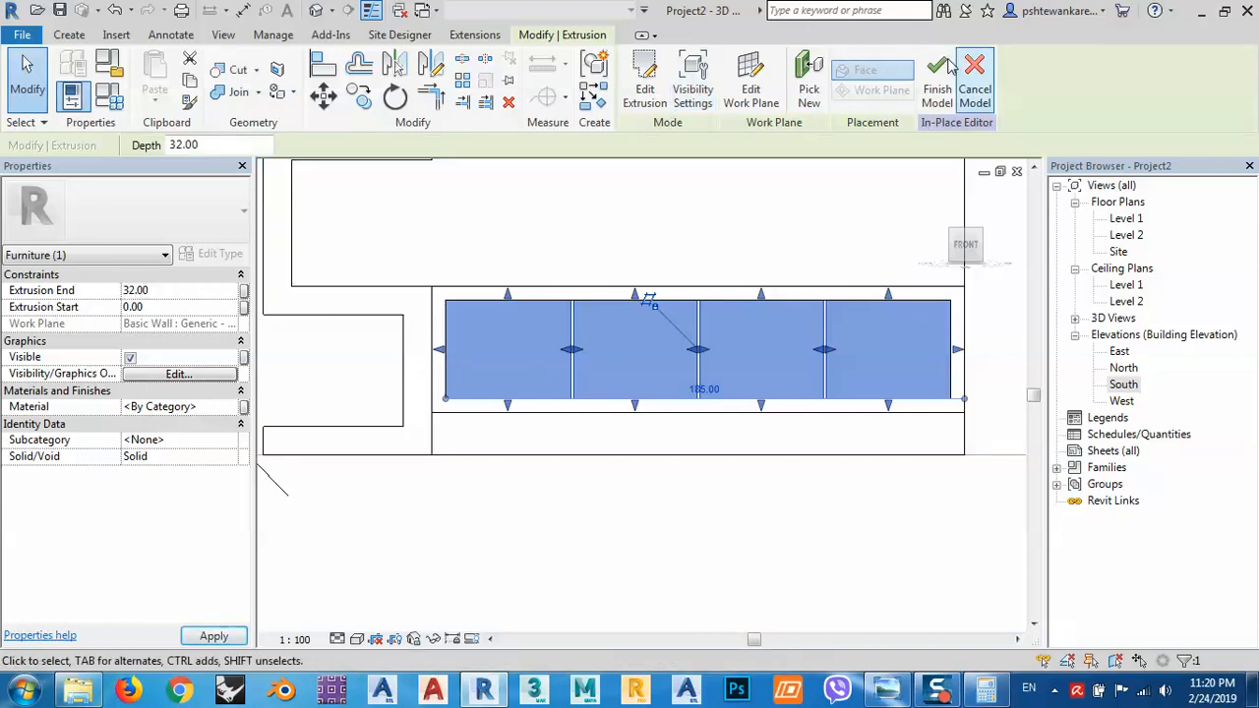
left_click(524, 191)
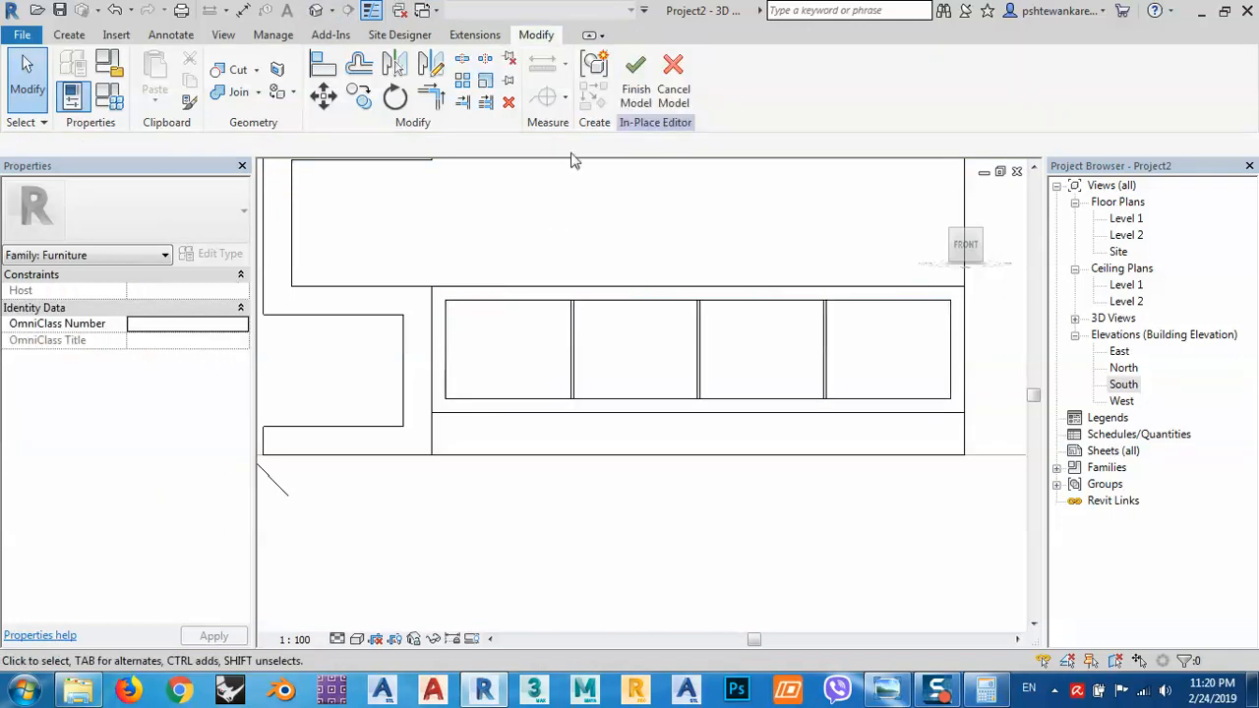
middle_click_drag(776, 341, 757, 528, "shift")
left_click(568, 404)
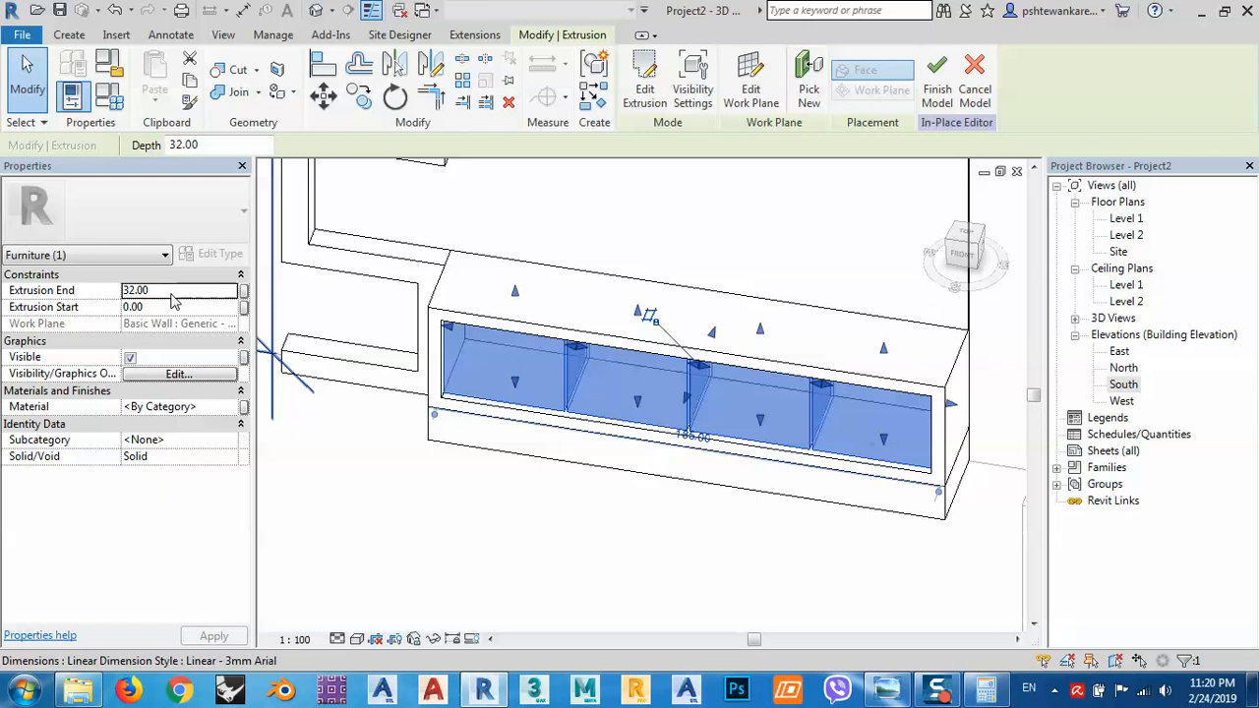
Step: Compare the modelled drawer panels with the TV unit reference photo in Windows Photo Viewer and return to the Revit model
left_click(887, 690)
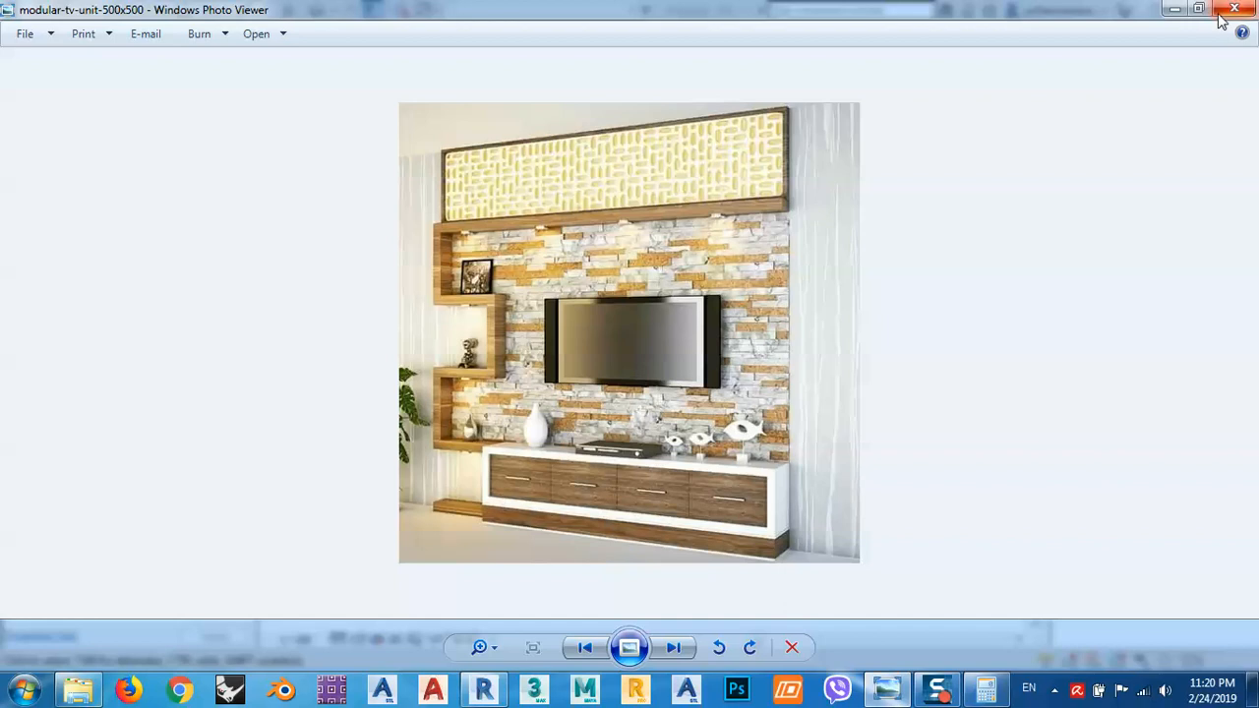
left_click(1175, 10)
left_click(758, 275)
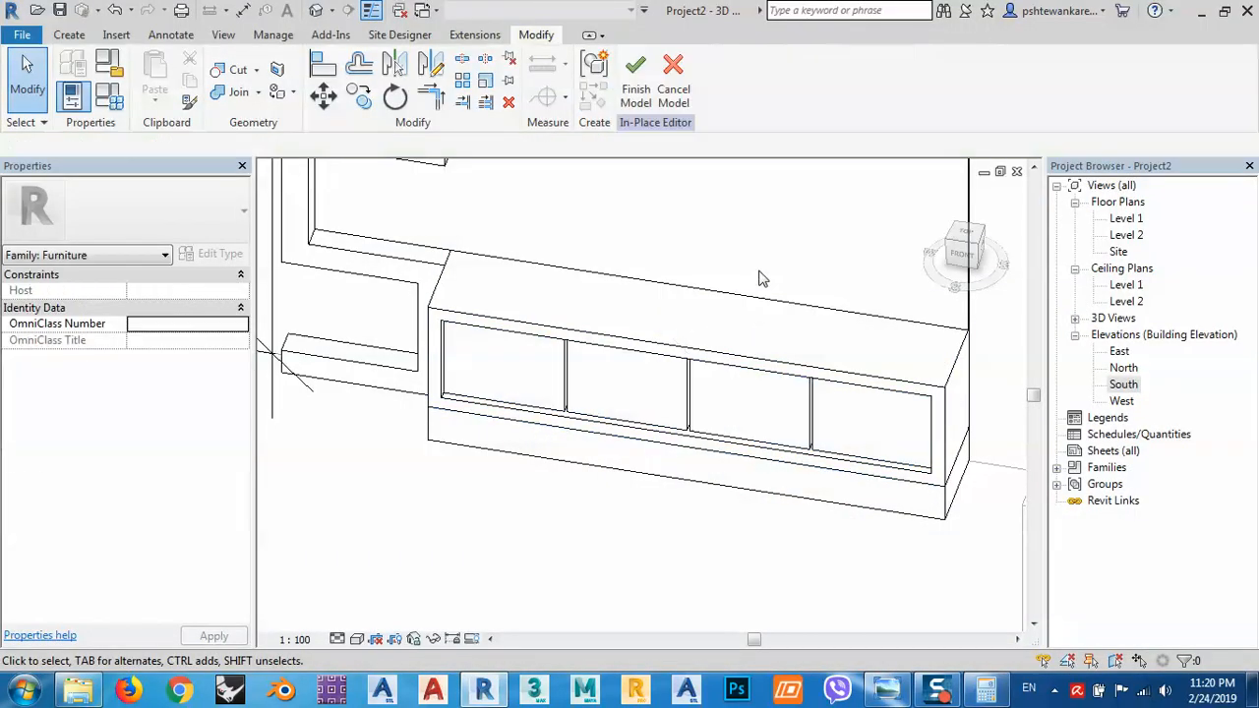
scroll(725, 421, "up", 2)
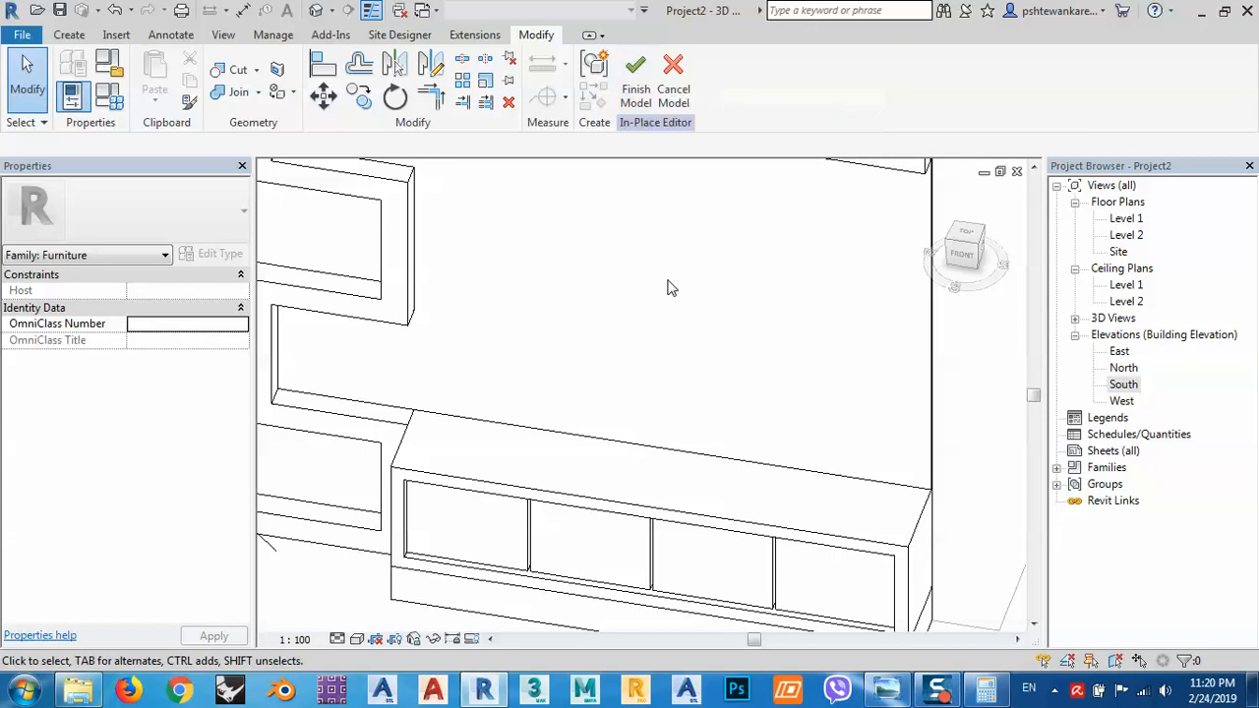
scroll(693, 354, "down", 2)
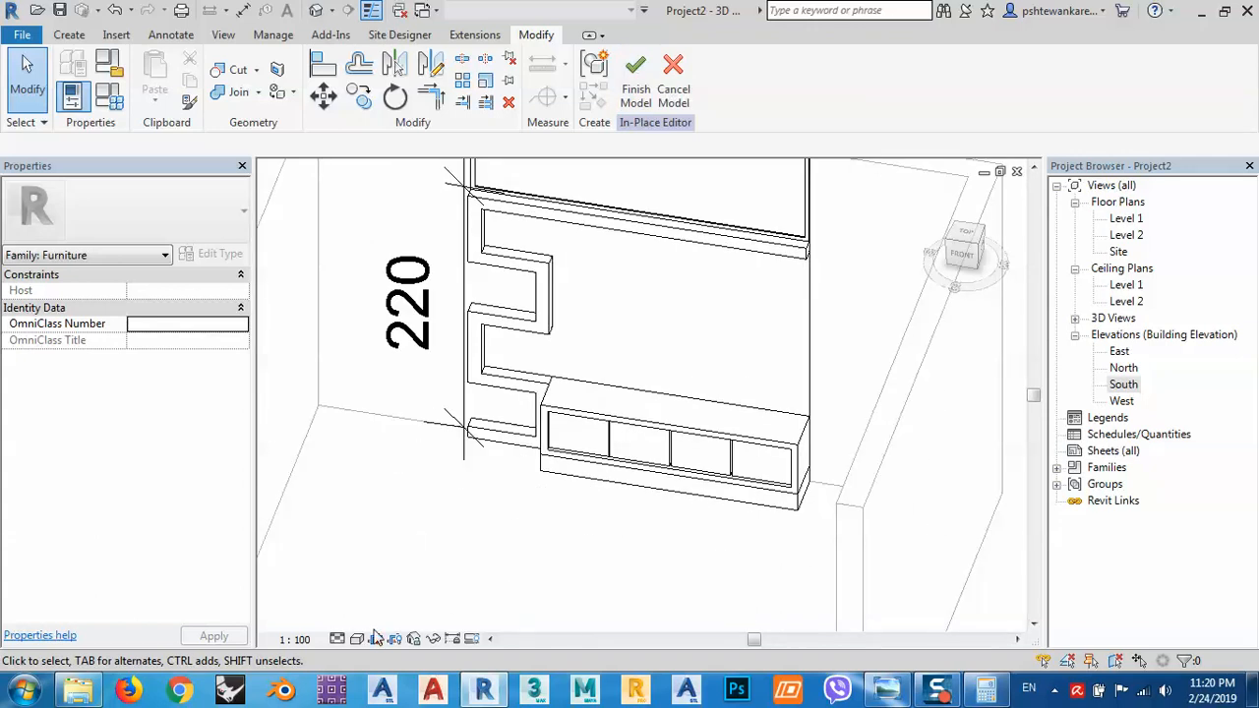
Step: Change the 3D view's detail level and switch its visual style to Realistic
left_click(338, 641)
left_click(346, 619)
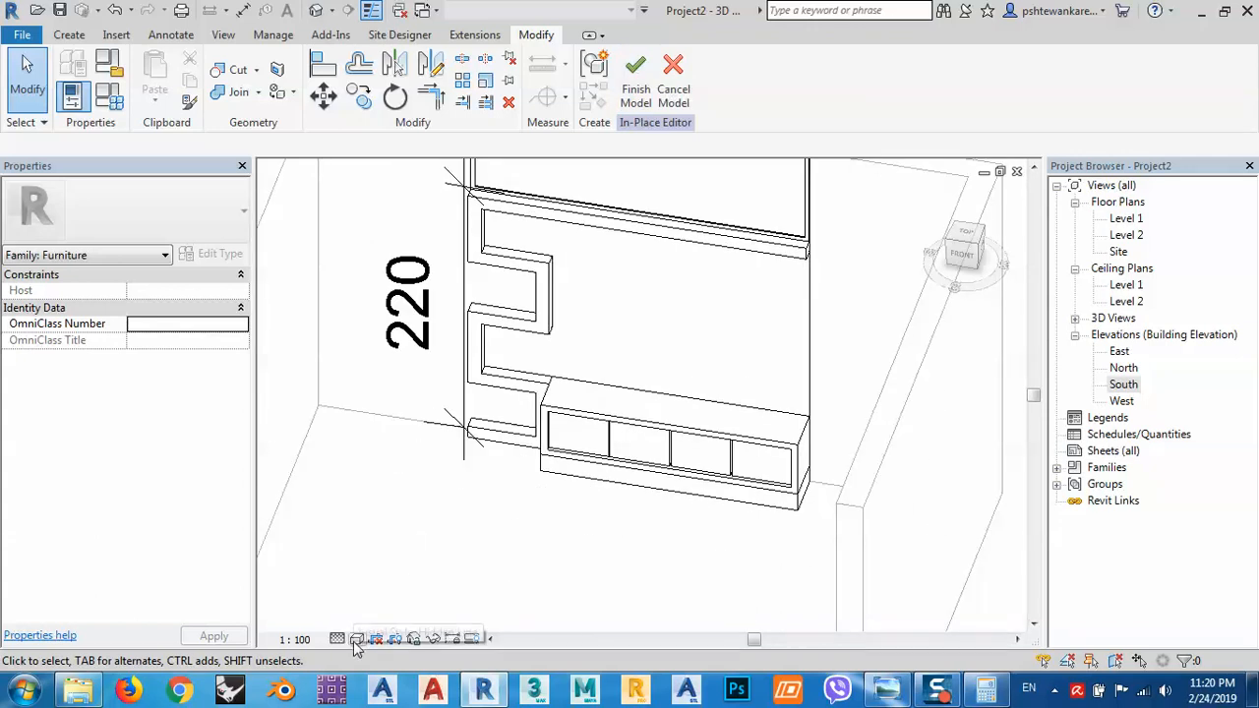
left_click(358, 639)
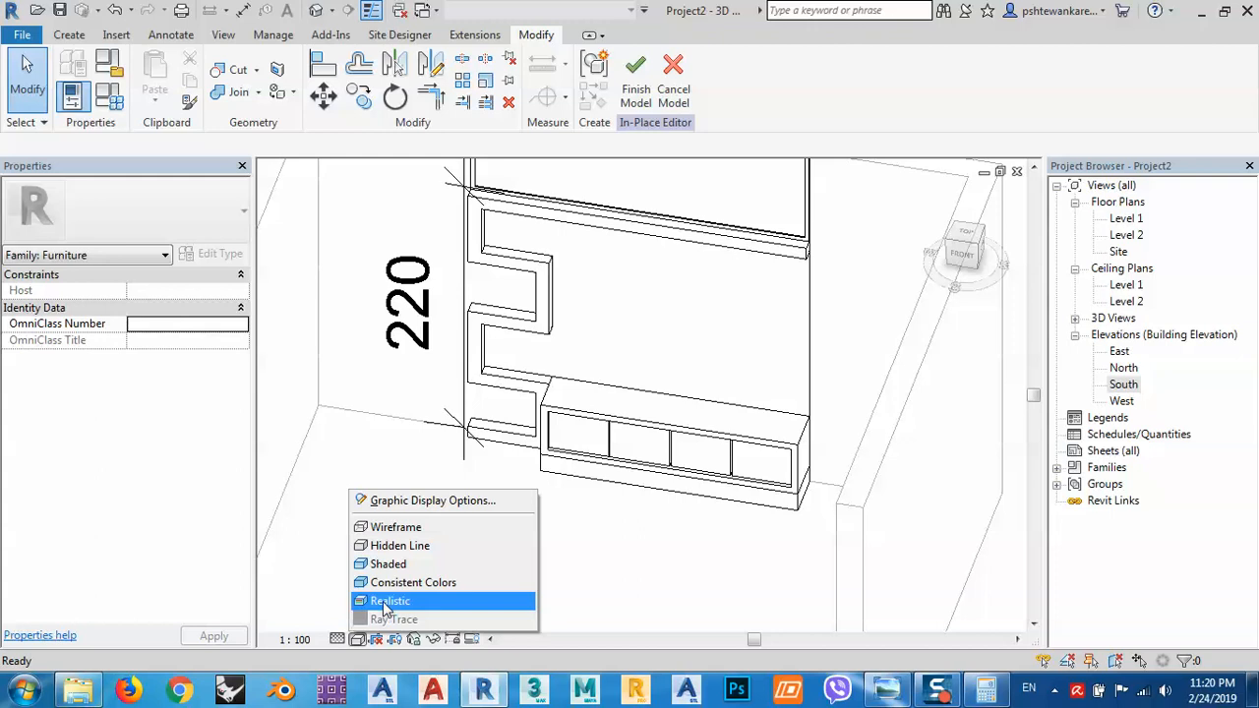
left_click(385, 604)
middle_click_drag(481, 468, 522, 554)
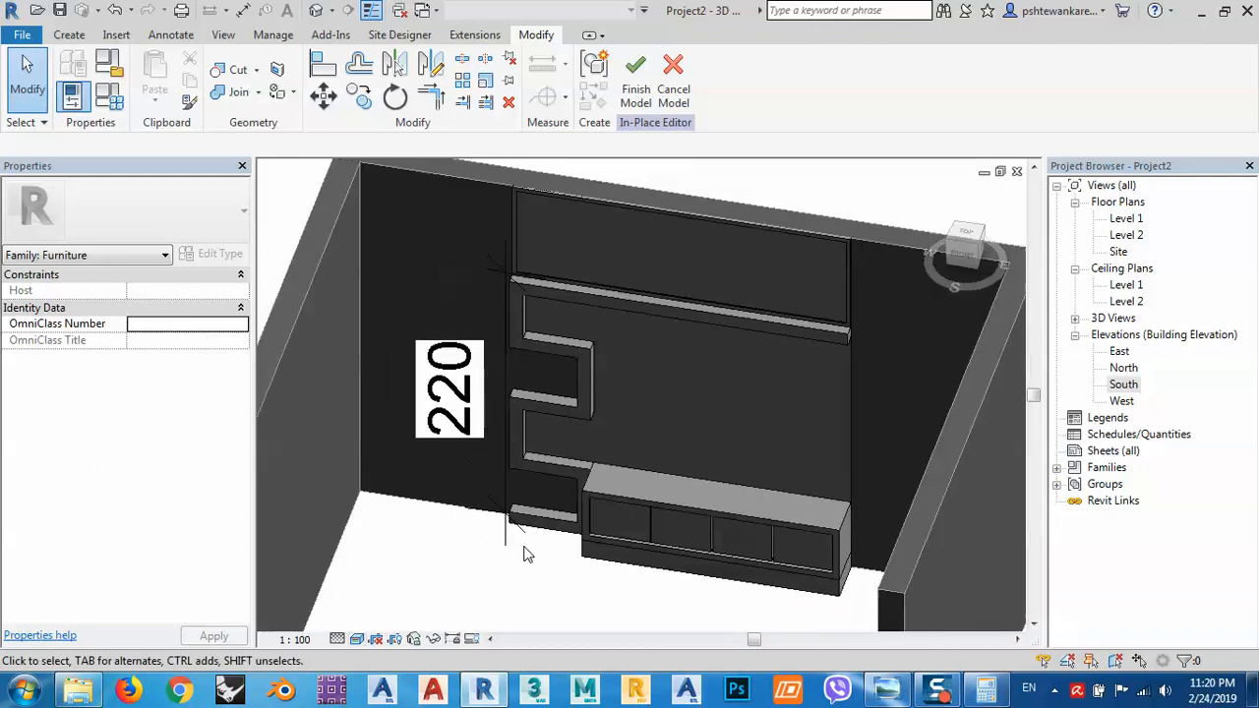
Step: Delete the 220 dimension beside the stepped shelf
left_click(472, 433)
key("Delete")
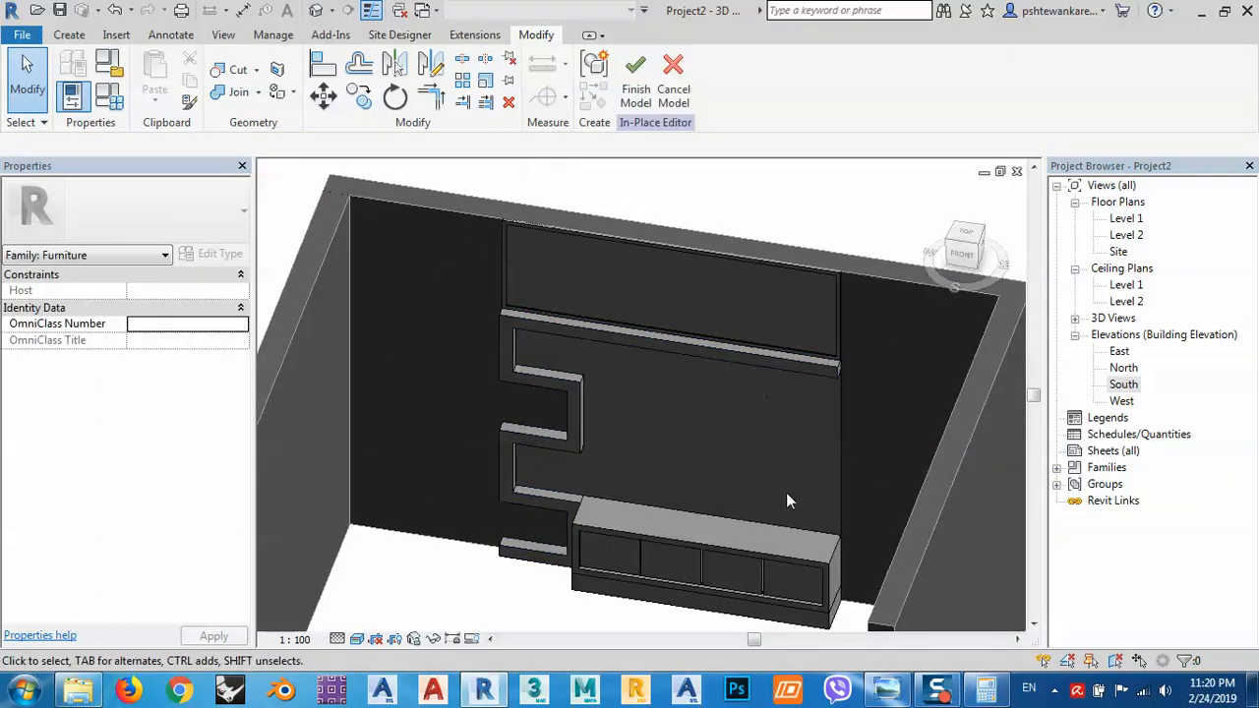
middle_click_drag(786, 491, 791, 401)
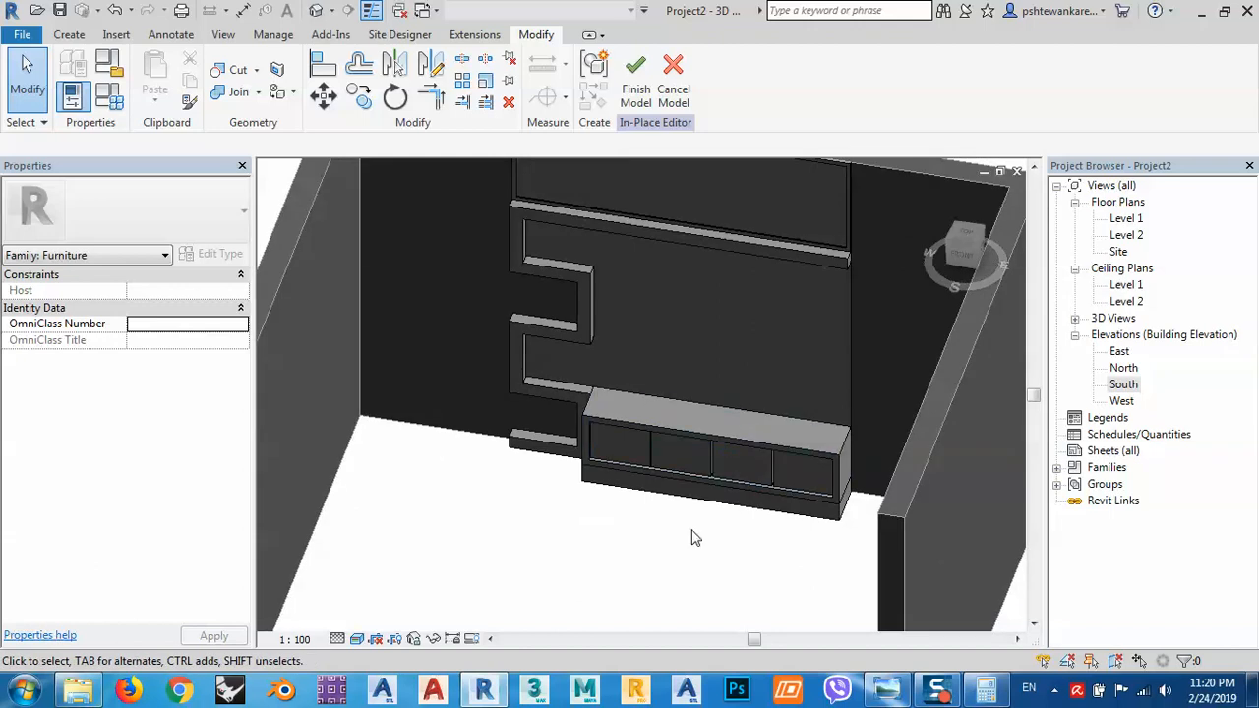
middle_click_drag(764, 522, 715, 547)
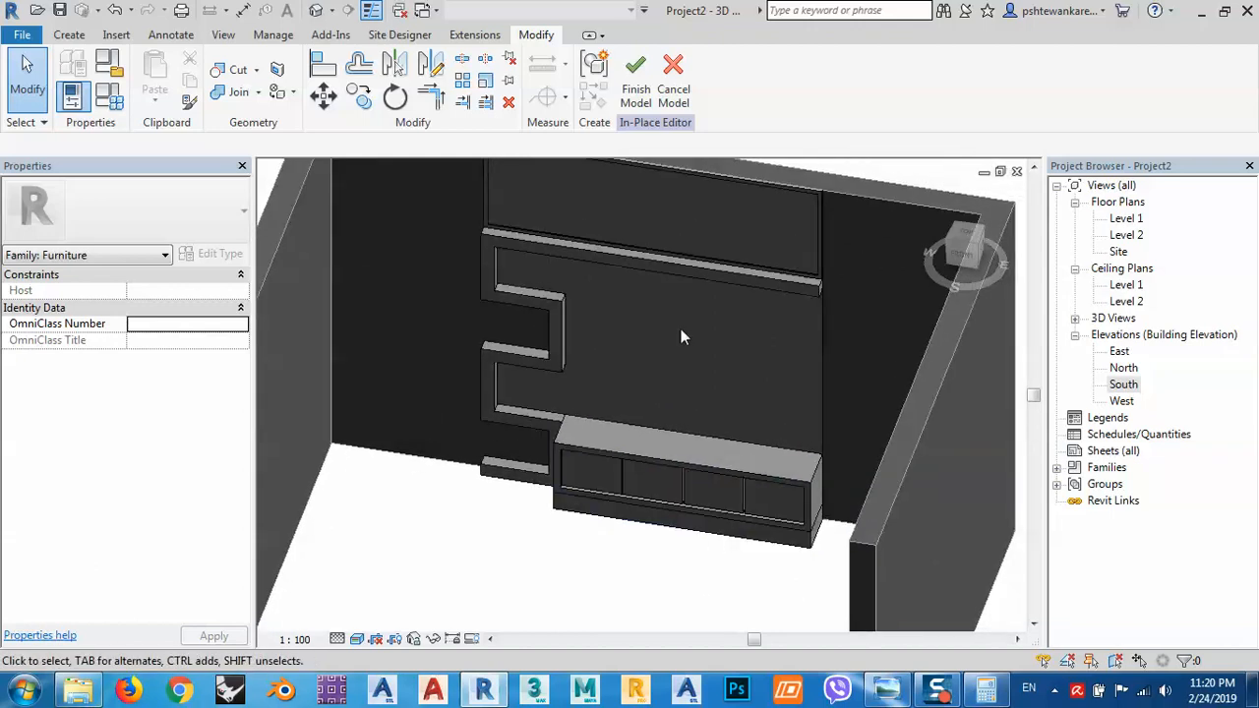
Step: Check the reference photo's finishes and assign the Wood Flooring material from Autodesk Materials to the stepped shelf extrusion
left_click(890, 694)
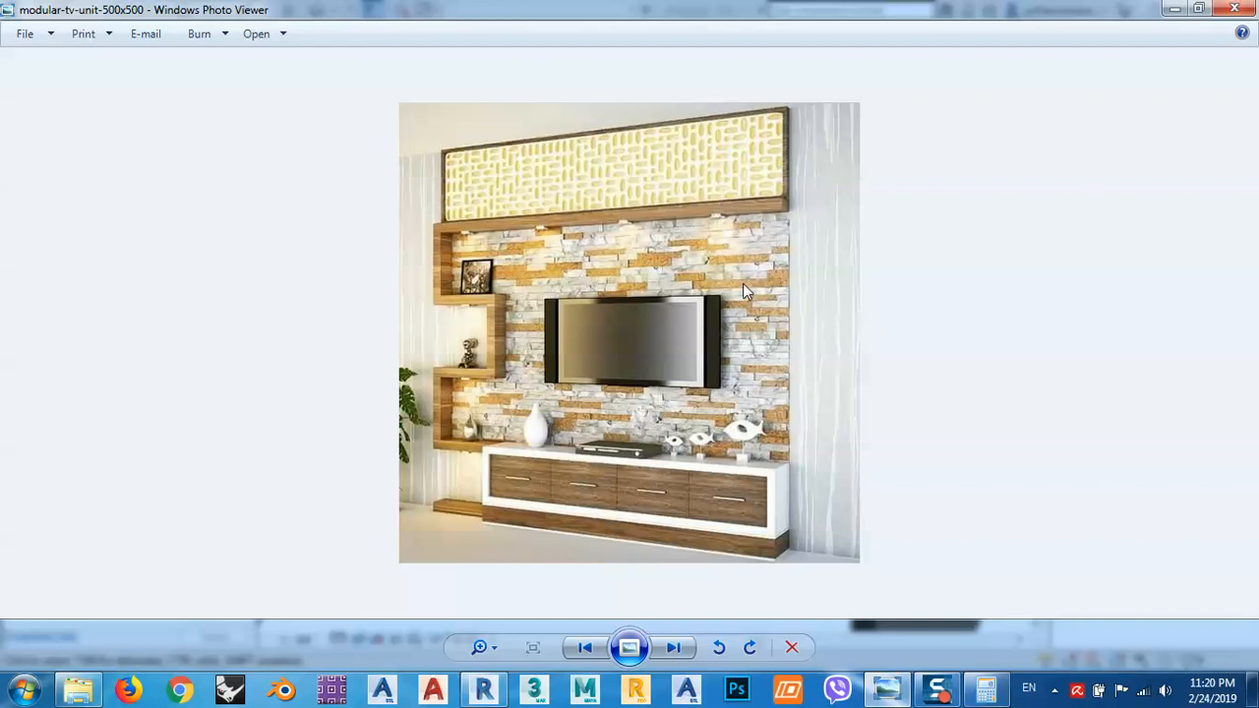
left_click(1180, 8)
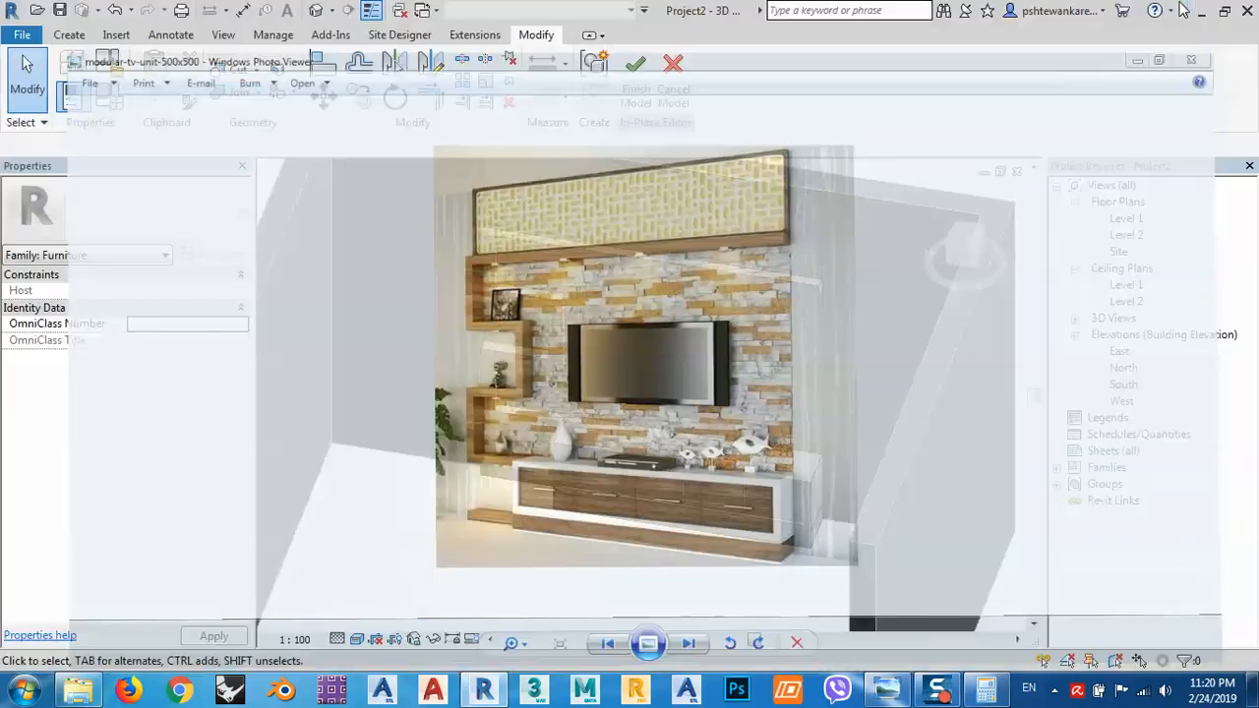
left_click(491, 412)
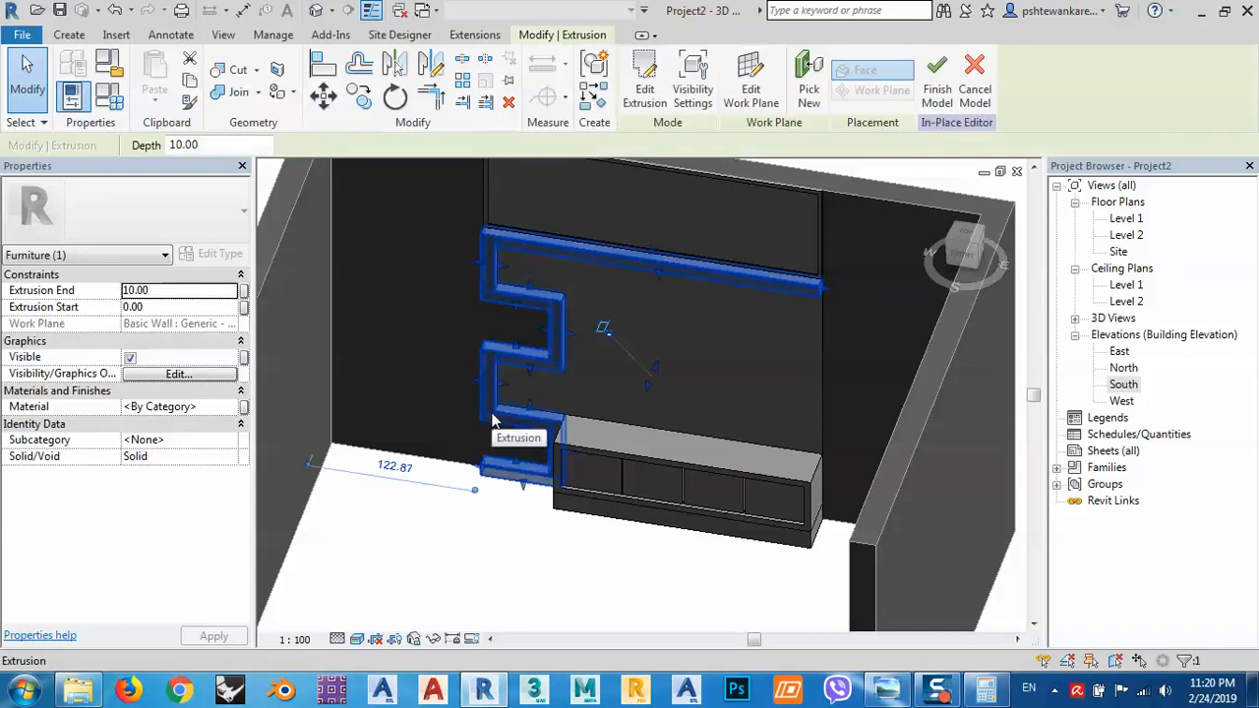
left_click(224, 407)
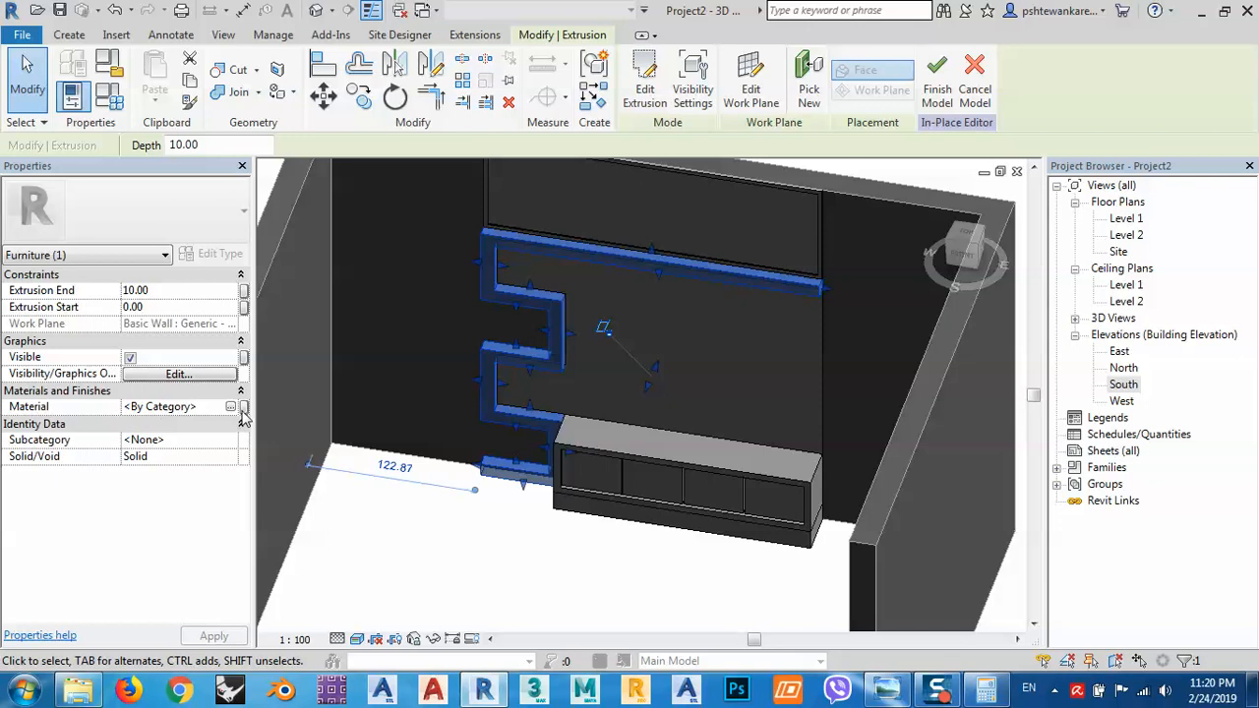
left_click(231, 407)
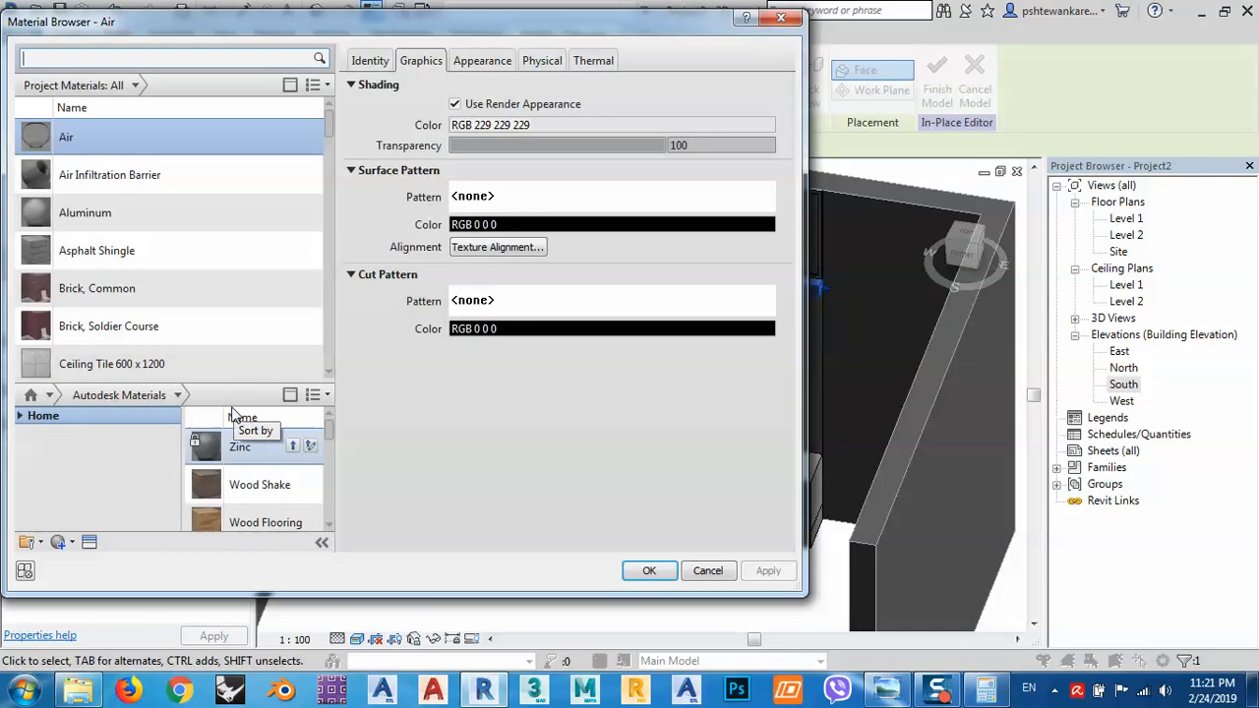
left_click(293, 513)
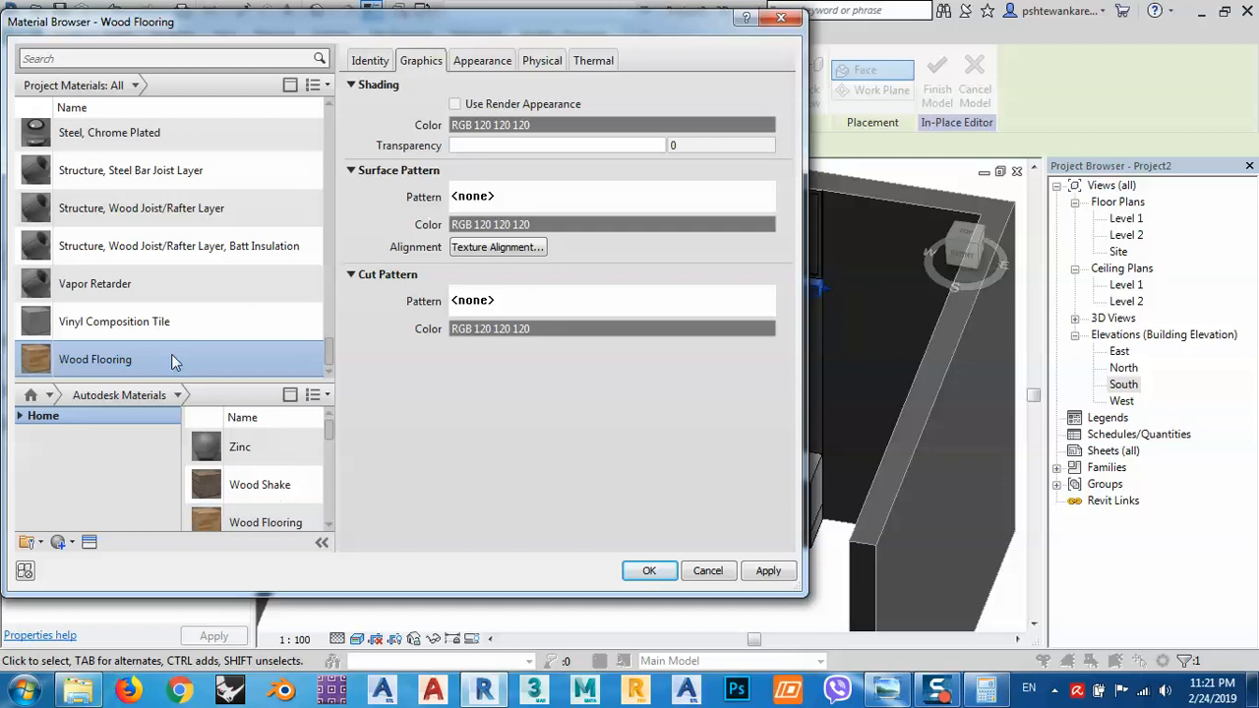
left_click(494, 65)
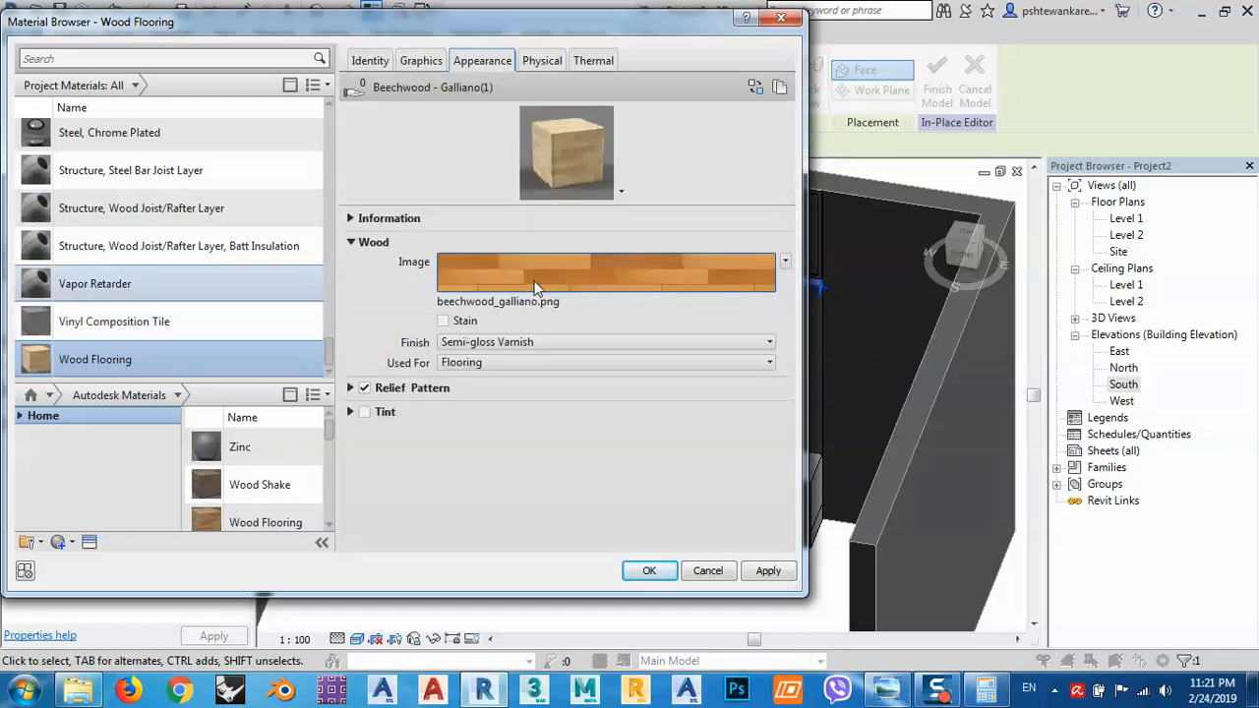
left_click_drag(566, 28, 188, 51)
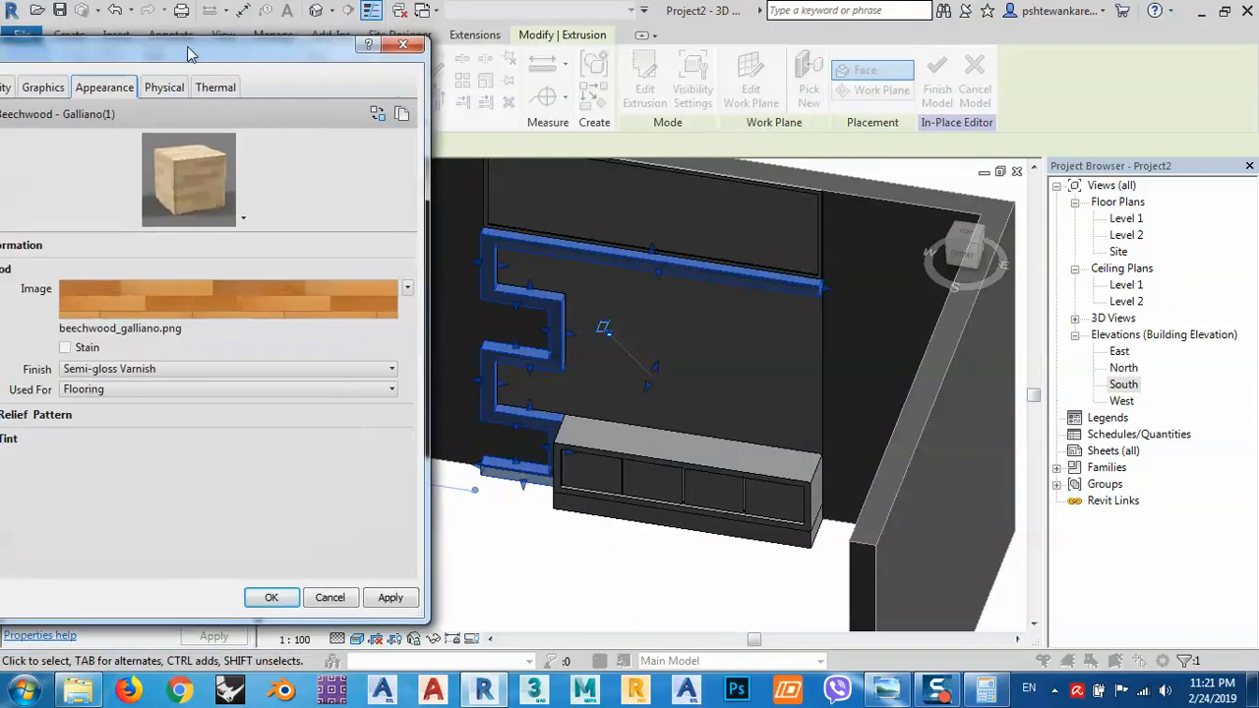
left_click(393, 598)
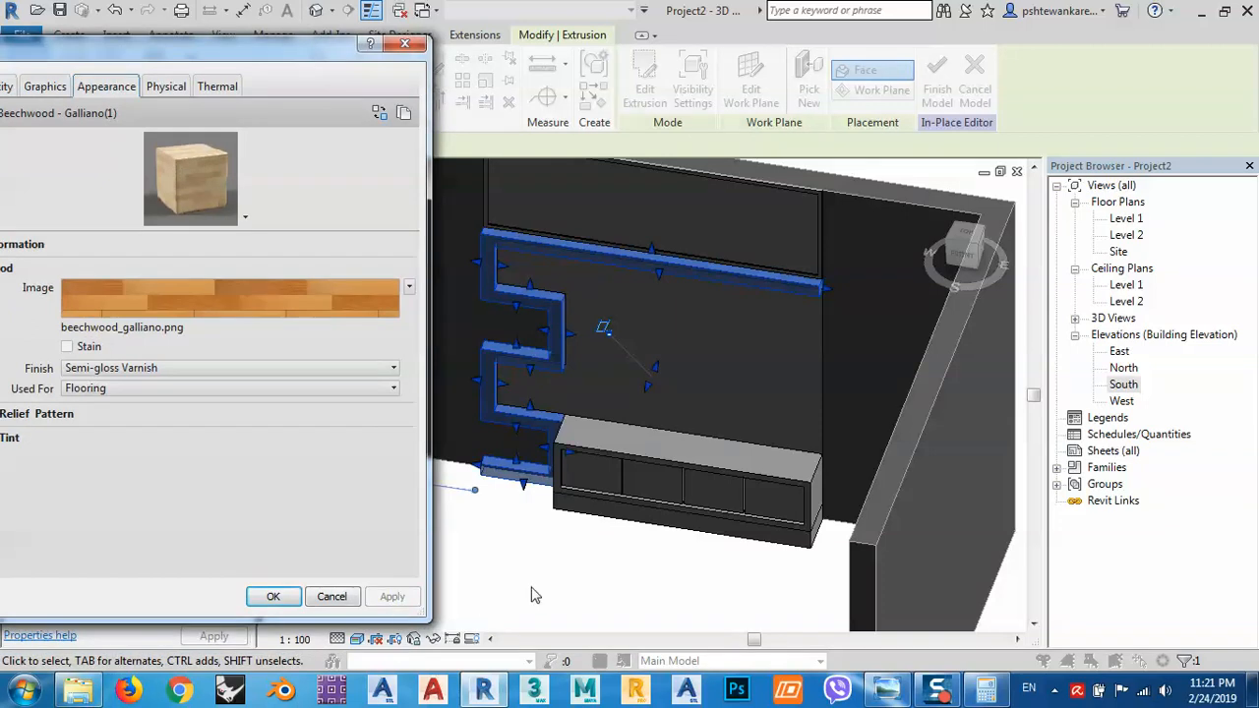
left_click(267, 596)
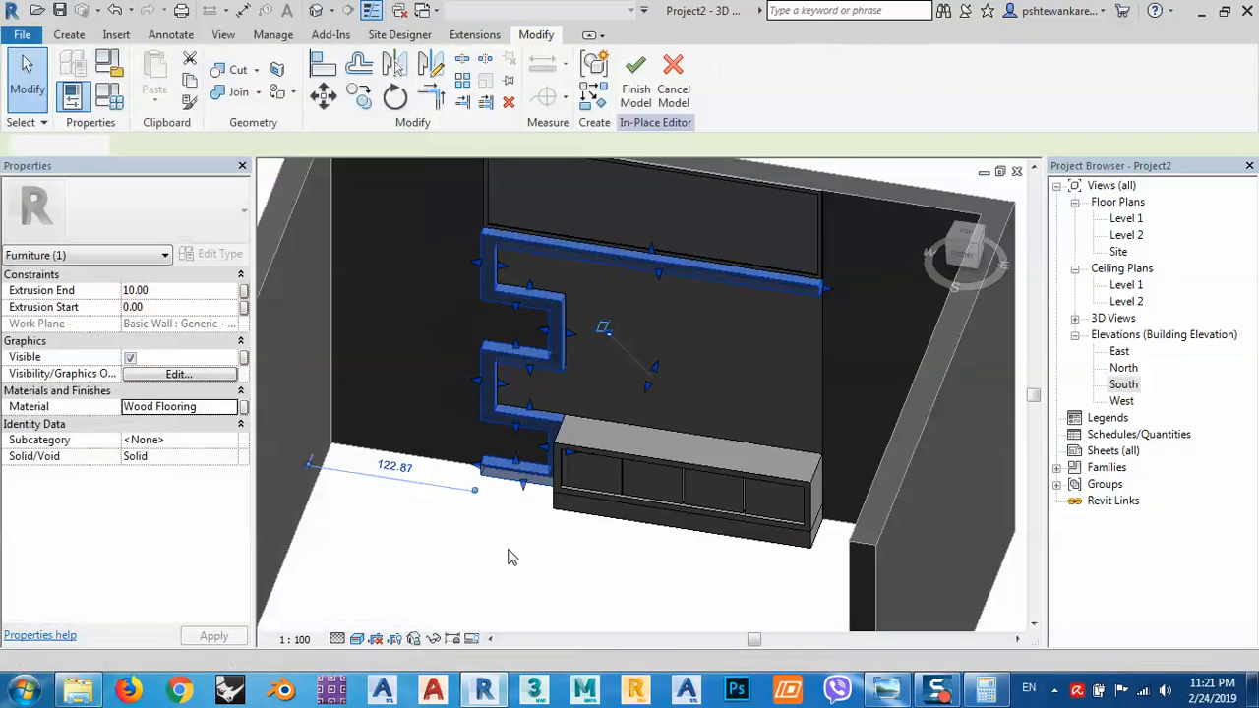
Step: Inspect the stepped shelf's assigned material and its surface up close
left_click(558, 305)
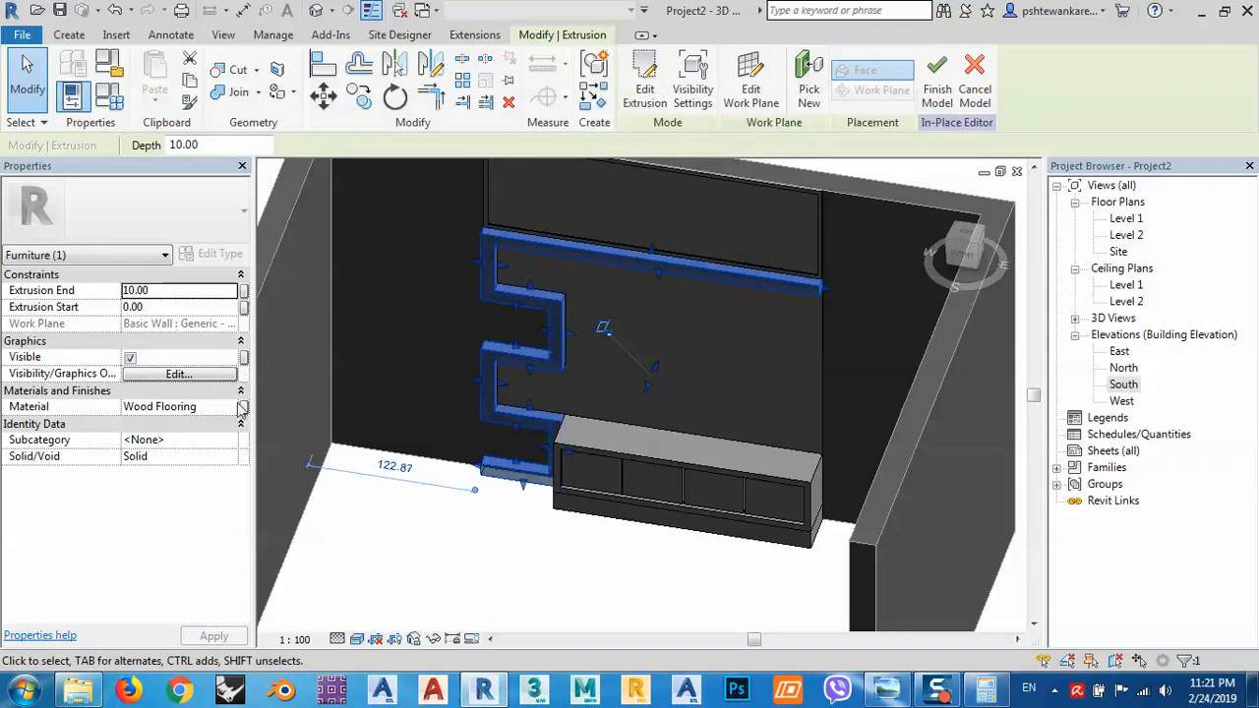
left_click(502, 548)
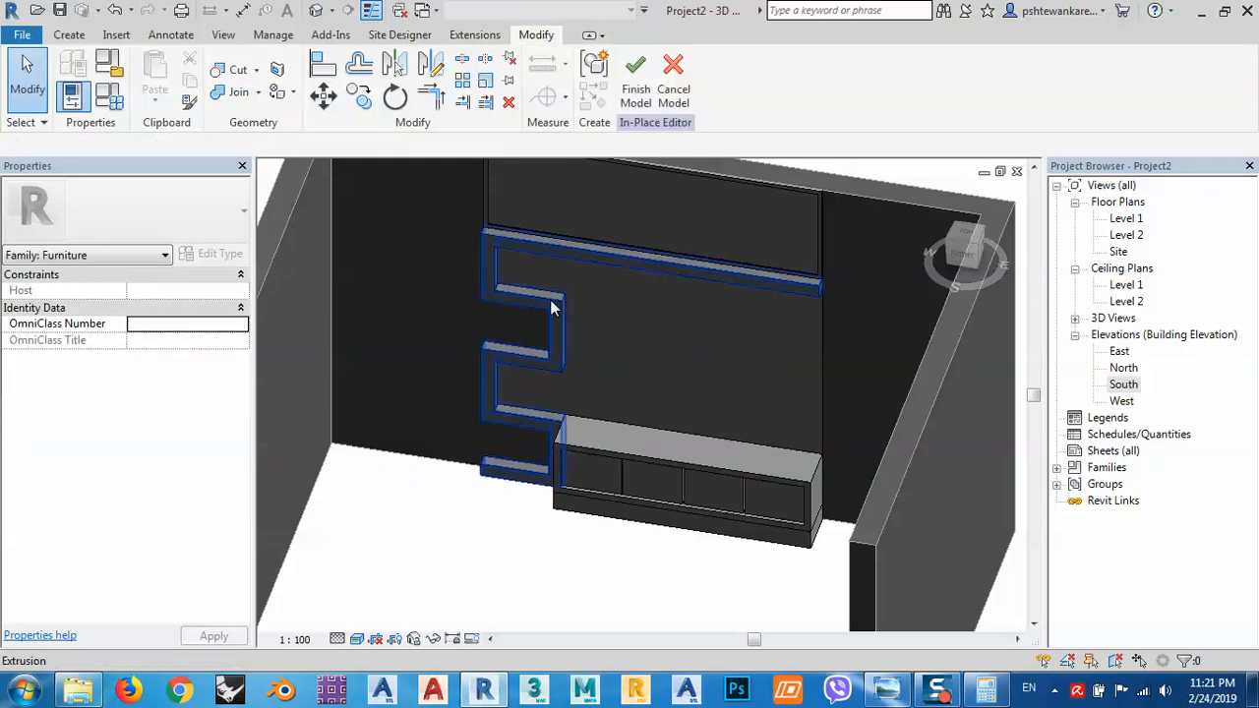
scroll(548, 280, "up", 4)
middle_click_drag(553, 248, 638, 374)
Step: Replace the Wood Flooring appearance image of the stepped shelf with wood_bamboo_light_color.jpg and apply the change
left_click(636, 314)
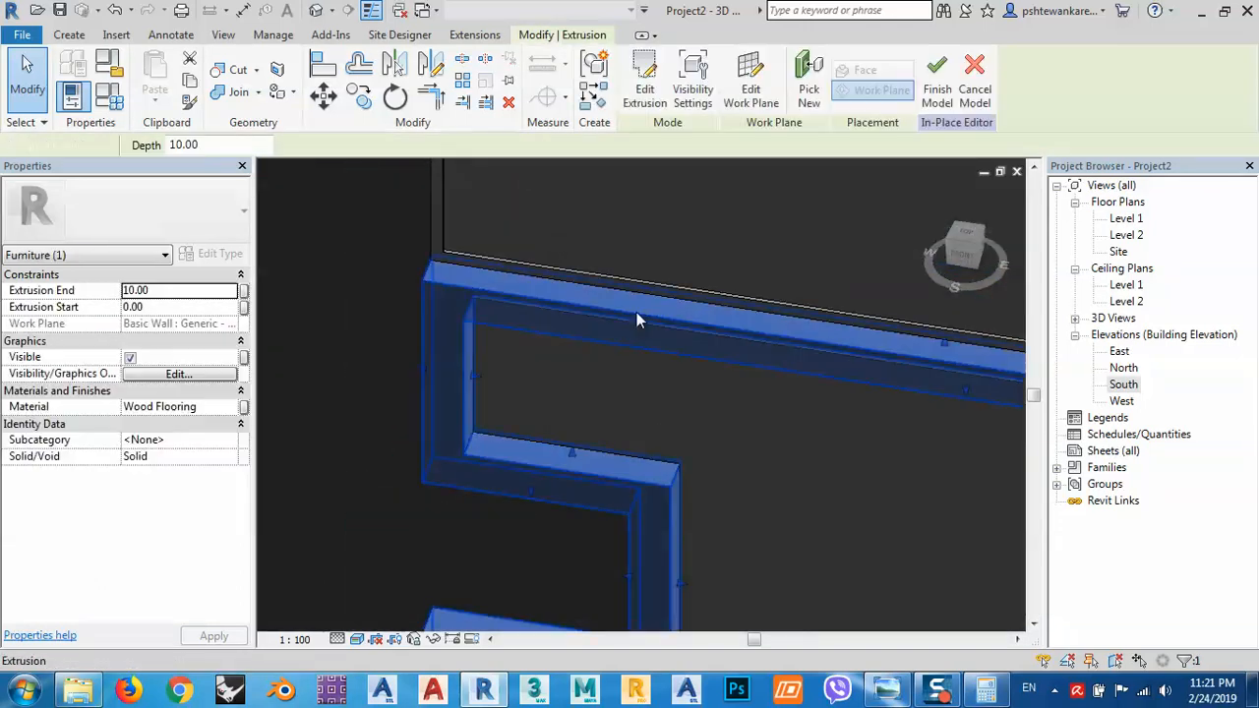
scroll(635, 319, "down", 3)
left_click(208, 409)
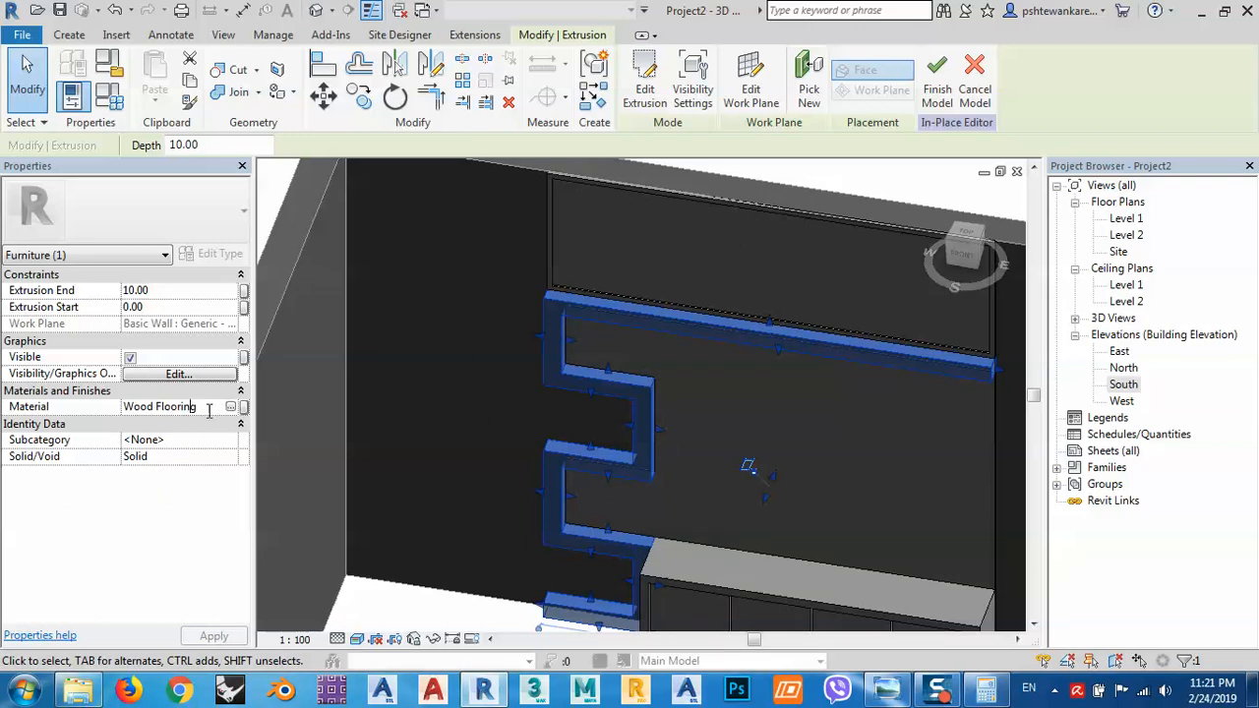
left_click(230, 407)
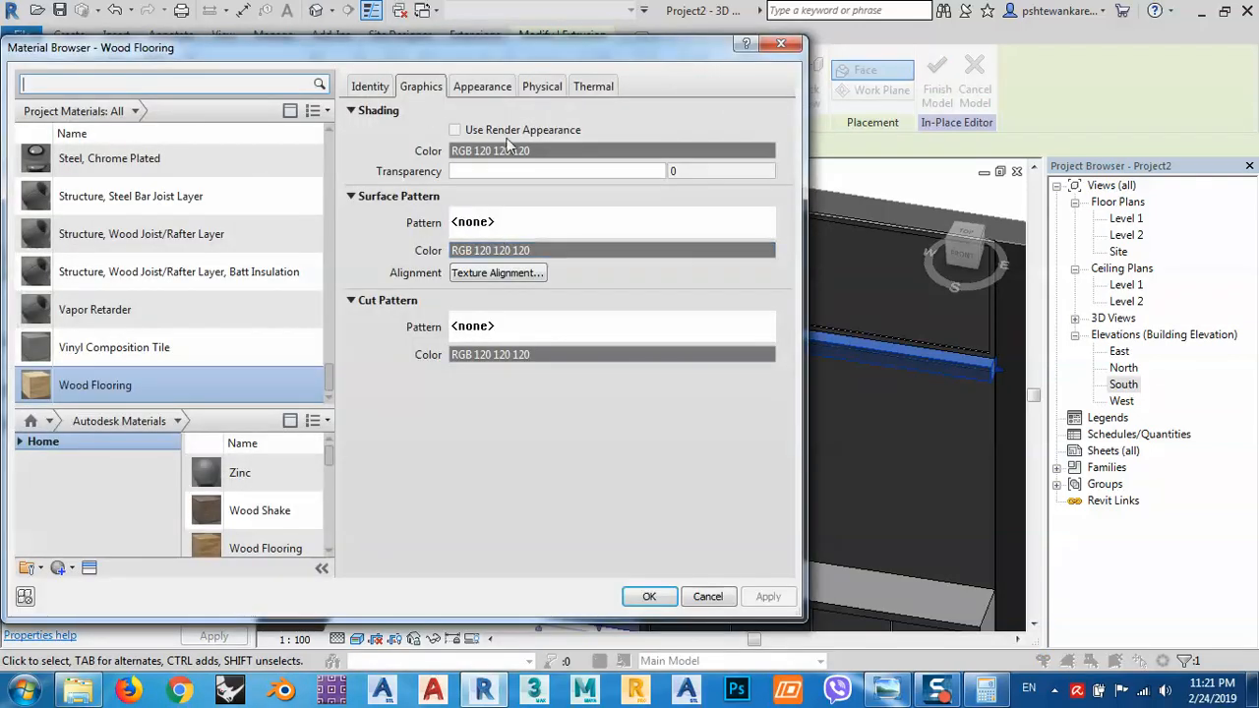
left_click(481, 89)
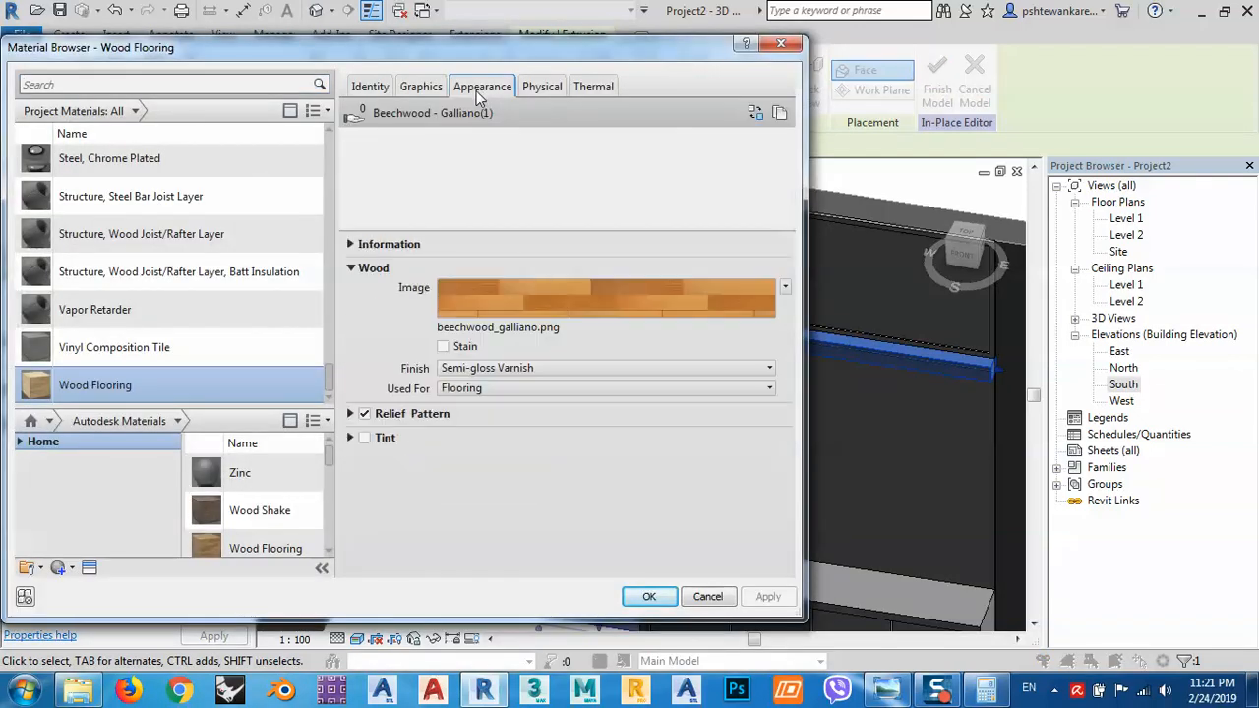
left_click(509, 334)
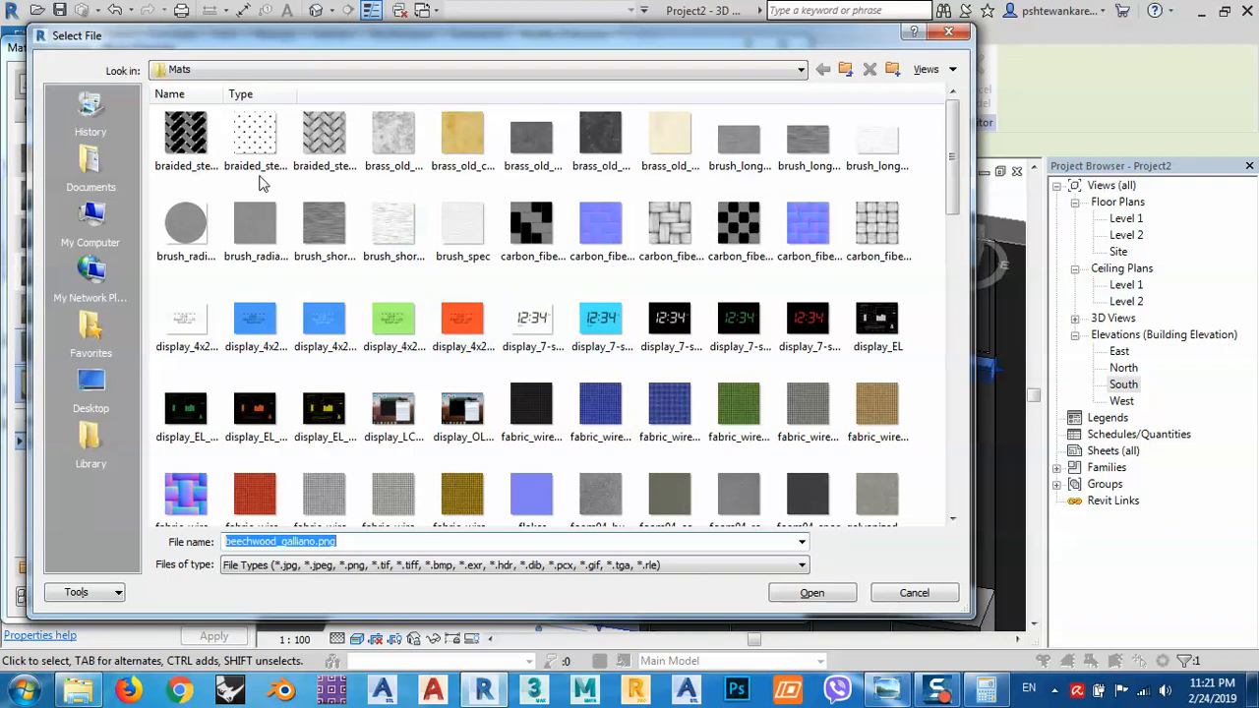
left_click(472, 236)
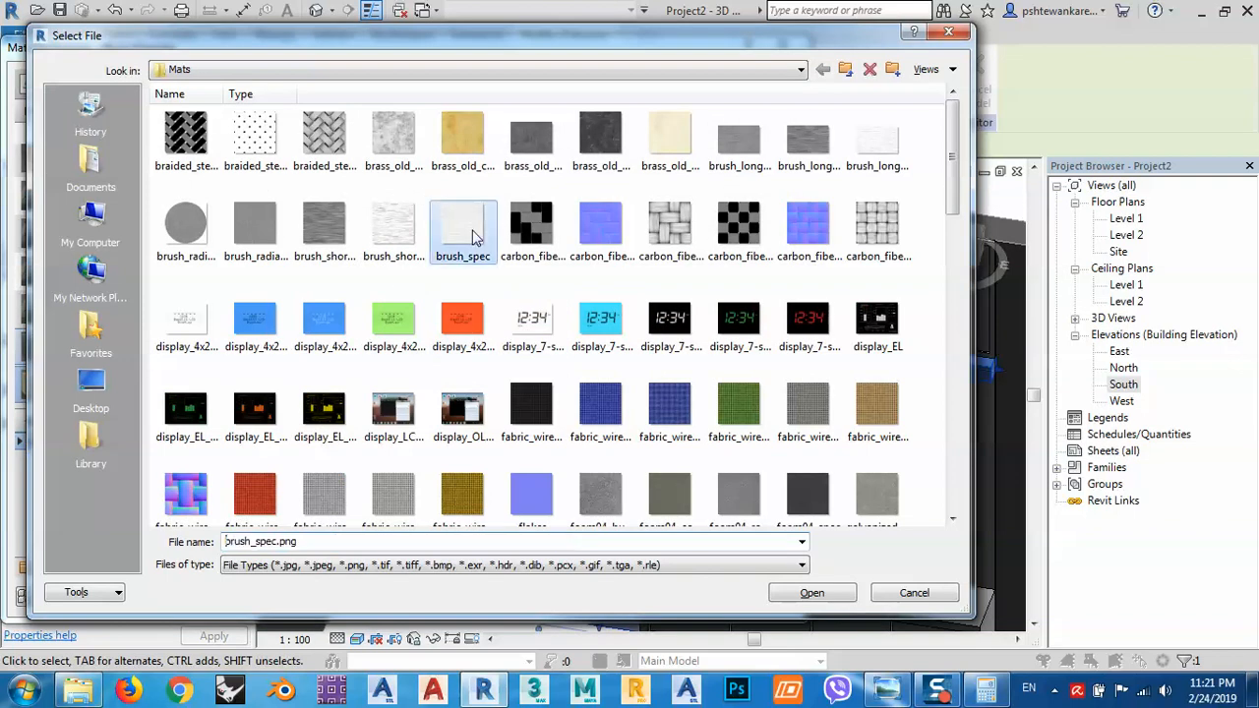
scroll(474, 240, "down", 4)
scroll(476, 239, "down", 10)
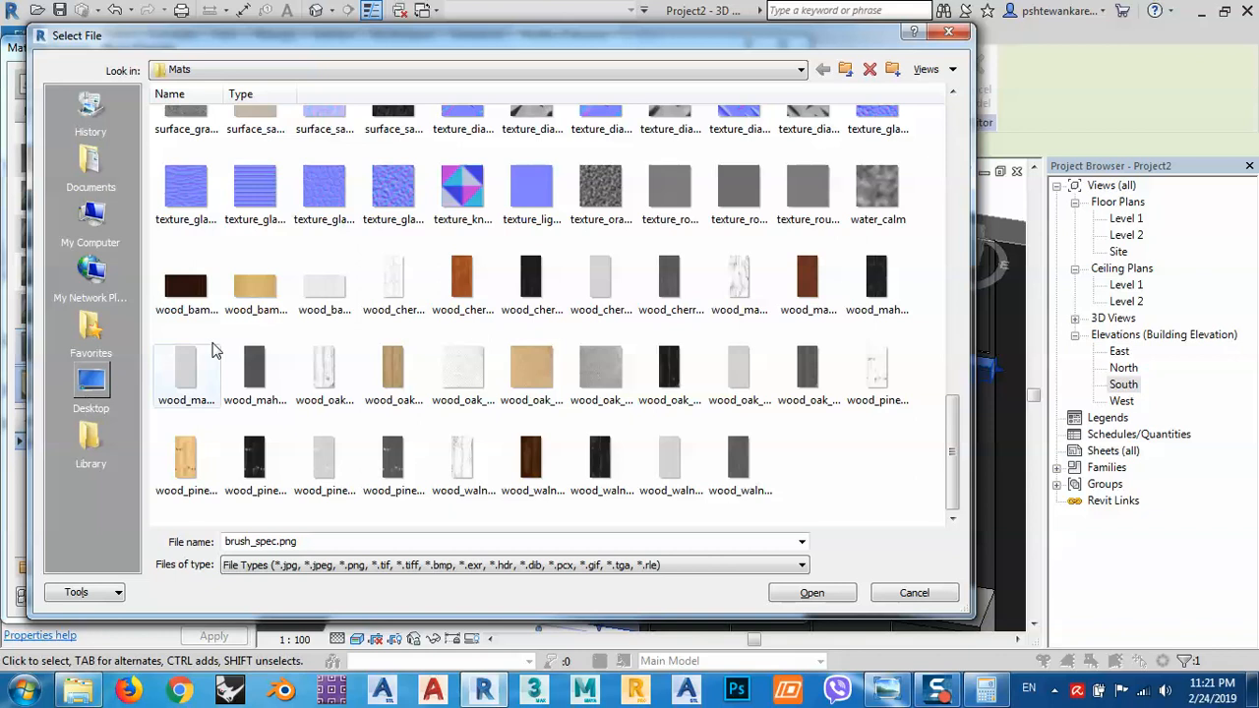
double_click(260, 287)
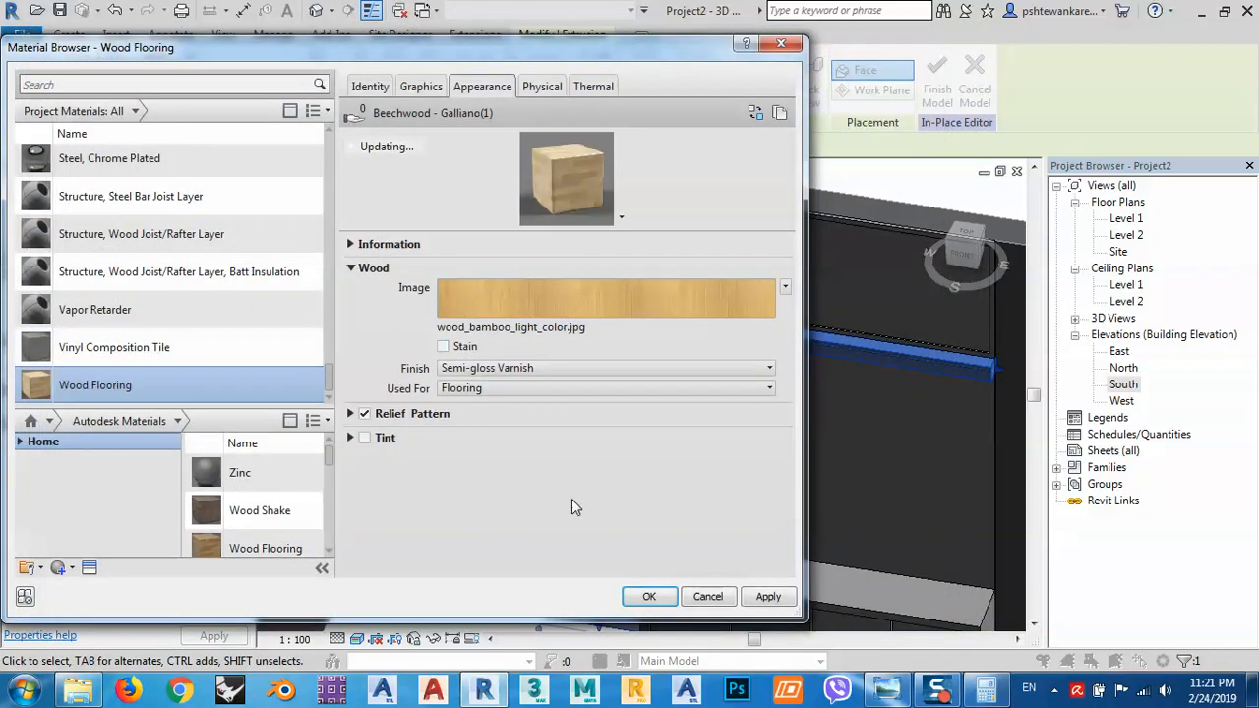
left_click(765, 596)
left_click(663, 602)
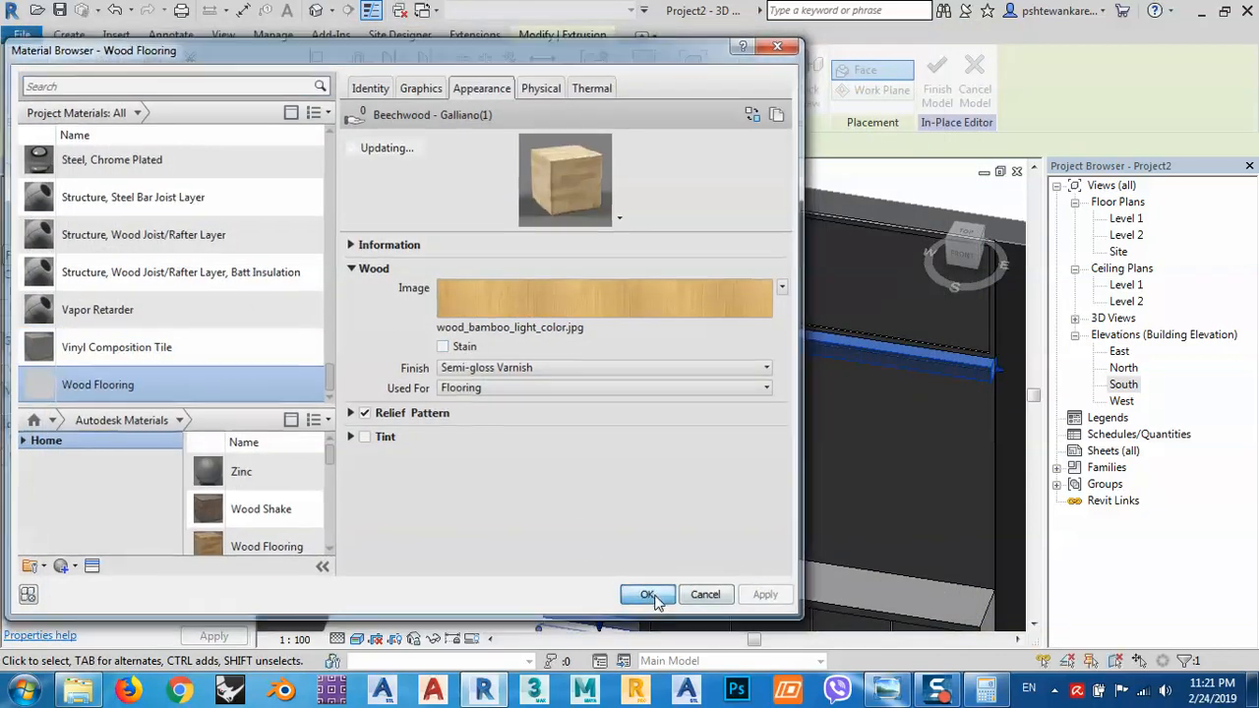
Step: Examine the stepped shelf's new bamboo finish up close and compare it with the wood in the reference photo
middle_click_drag(479, 587, 539, 549)
left_click(936, 691)
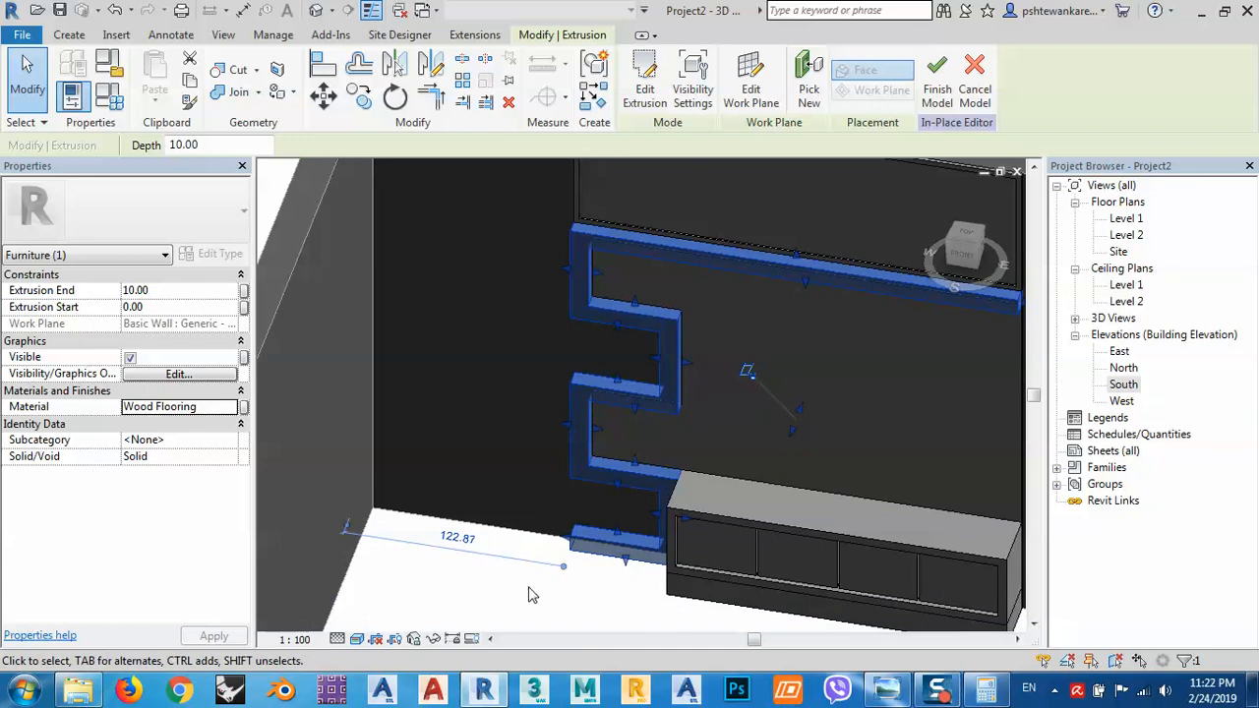
left_click(528, 590)
left_click(521, 505)
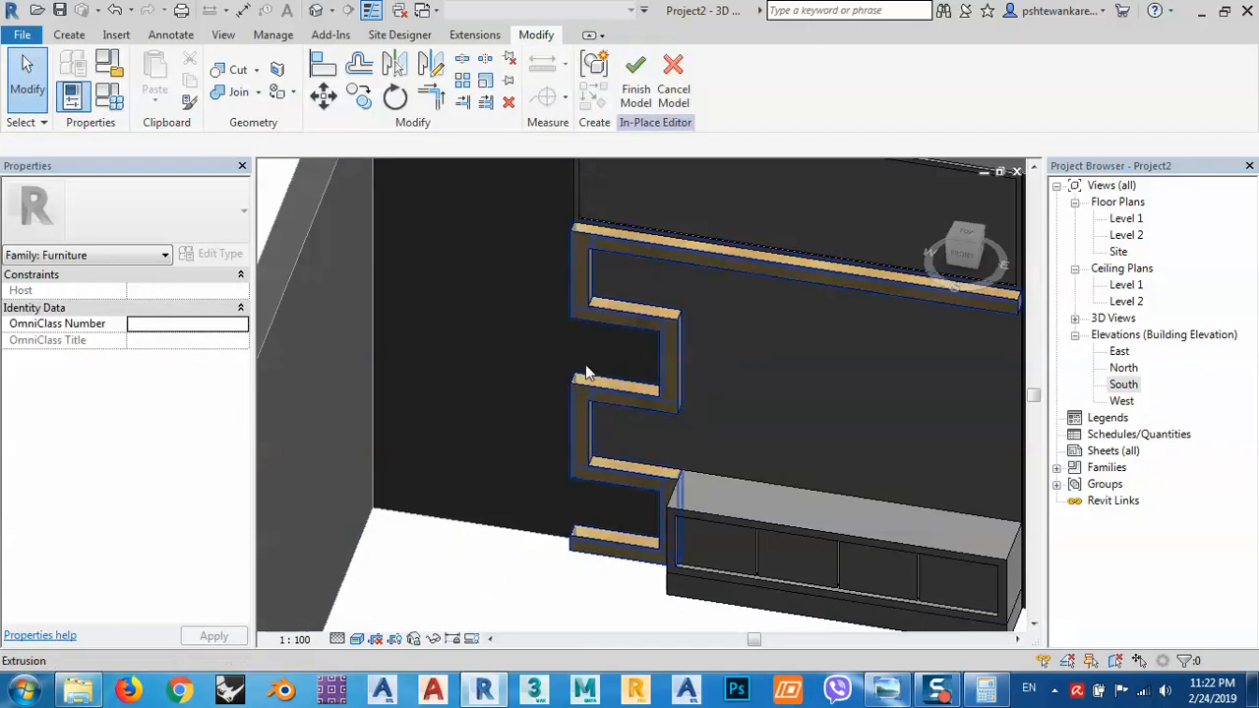
scroll(599, 241, "up", 5)
scroll(636, 240, "down", 4)
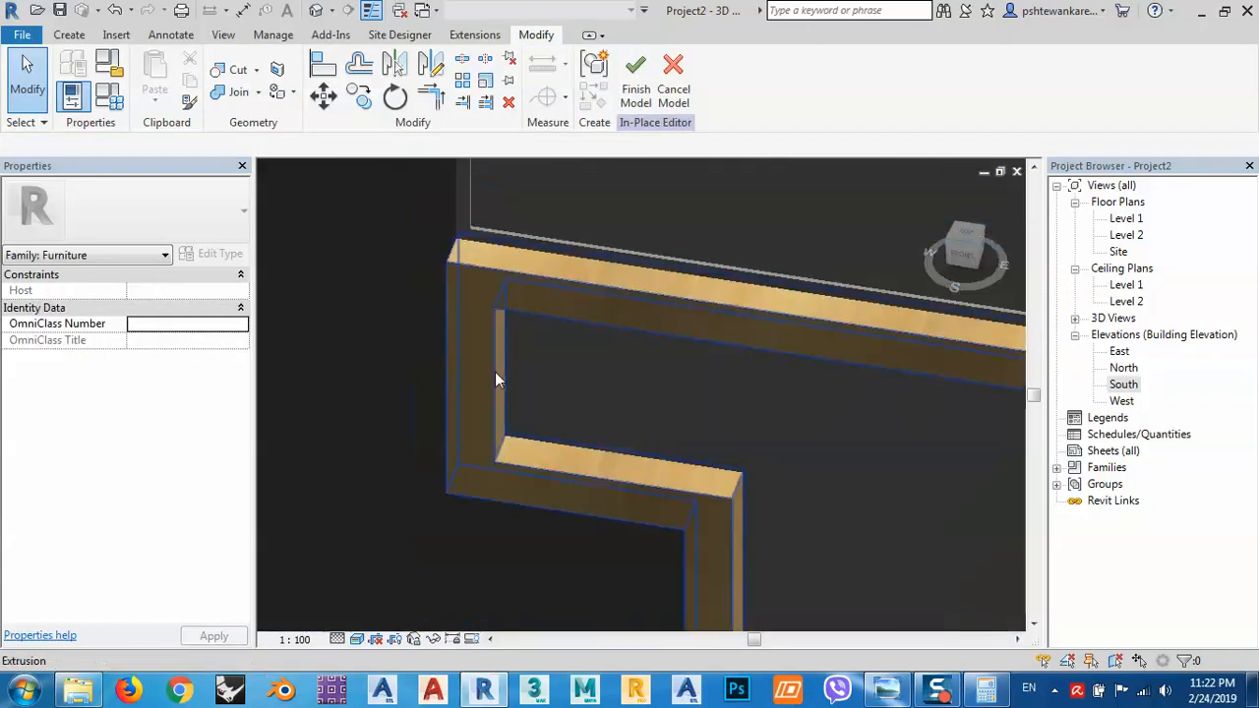
left_click(886, 691)
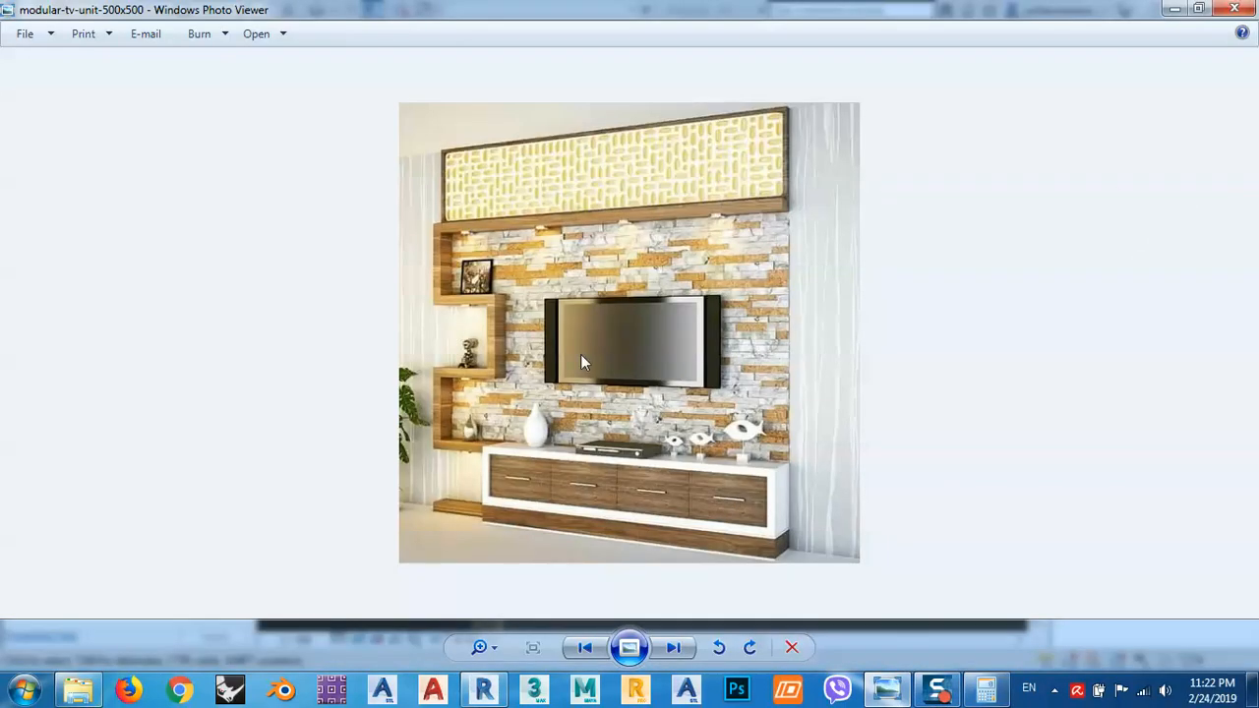
left_click(1174, 14)
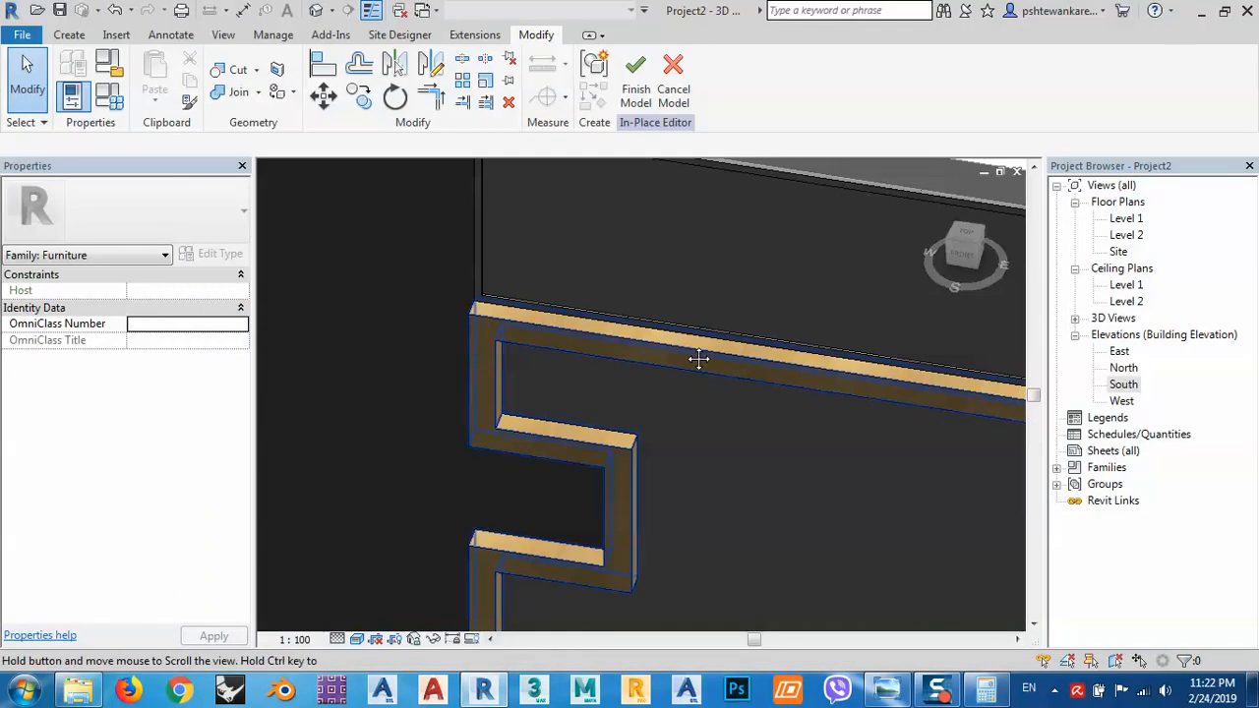
scroll(610, 364, "down", 4)
scroll(531, 418, "up", 6)
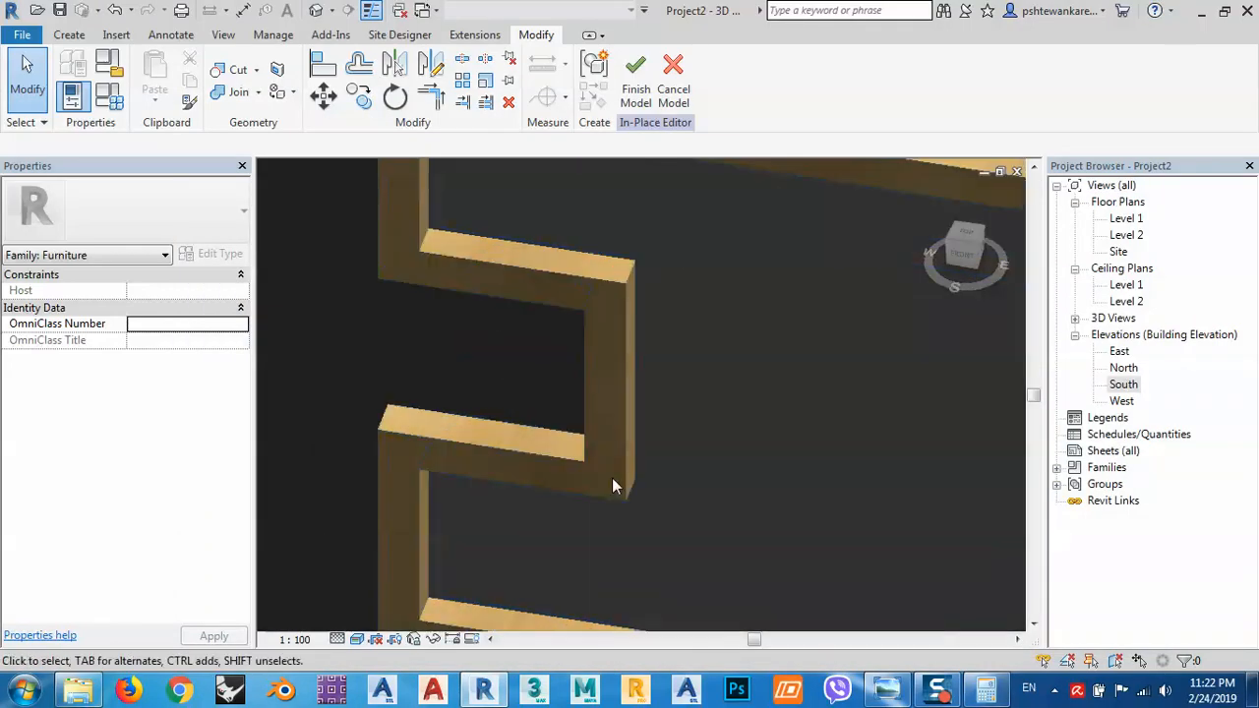
scroll(596, 460, "down", 2)
Step: Replace the stepped shelf's Wood Flooring appearance image with wood_cherry3_color.jpg and apply the change
left_click(583, 452)
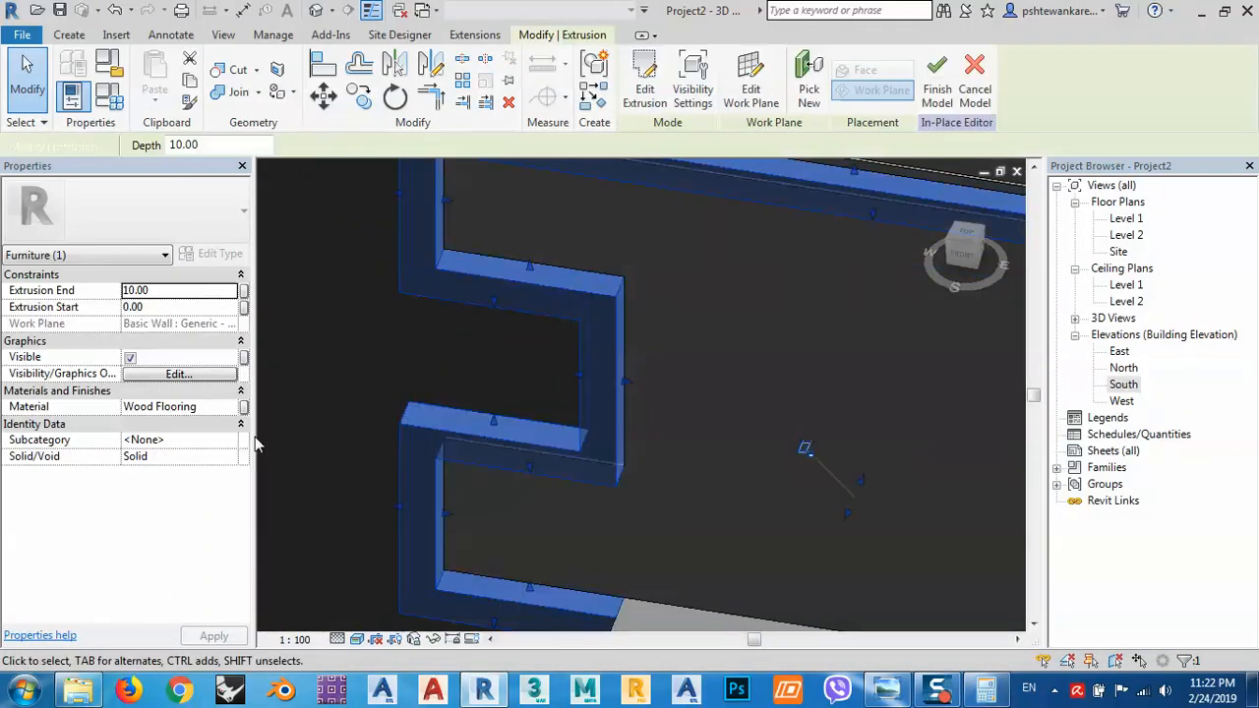
left_click(230, 407)
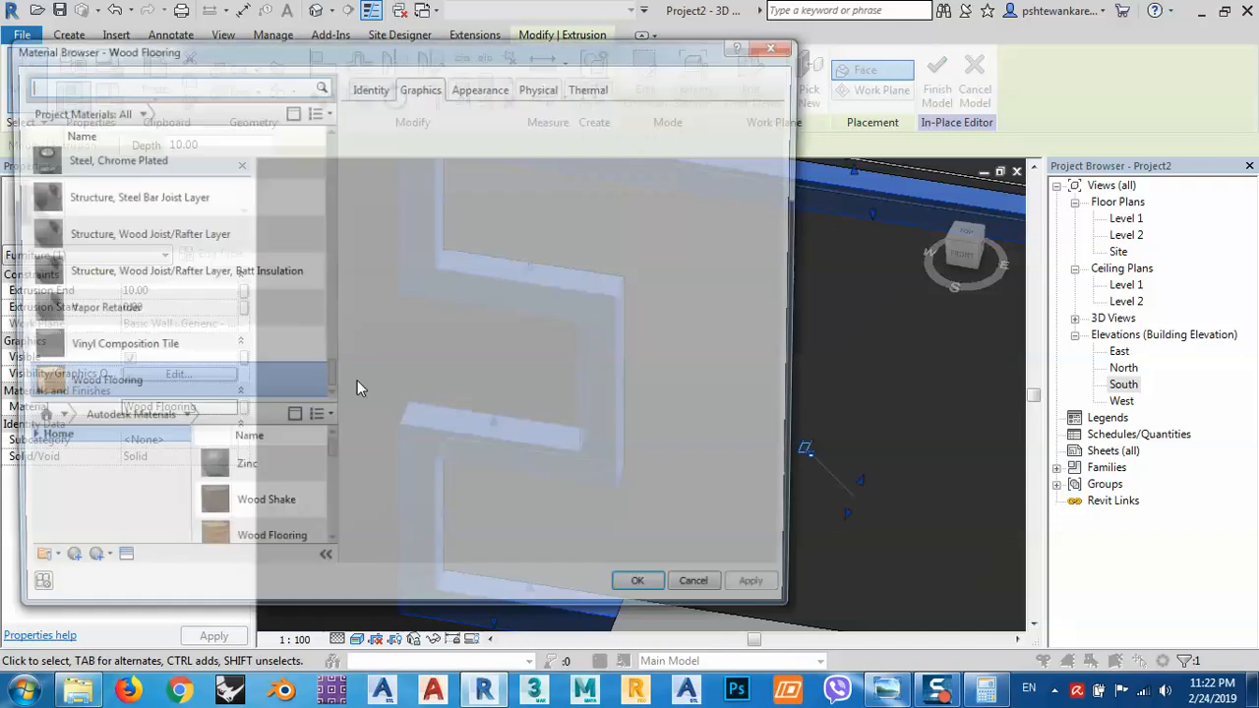
left_click(492, 87)
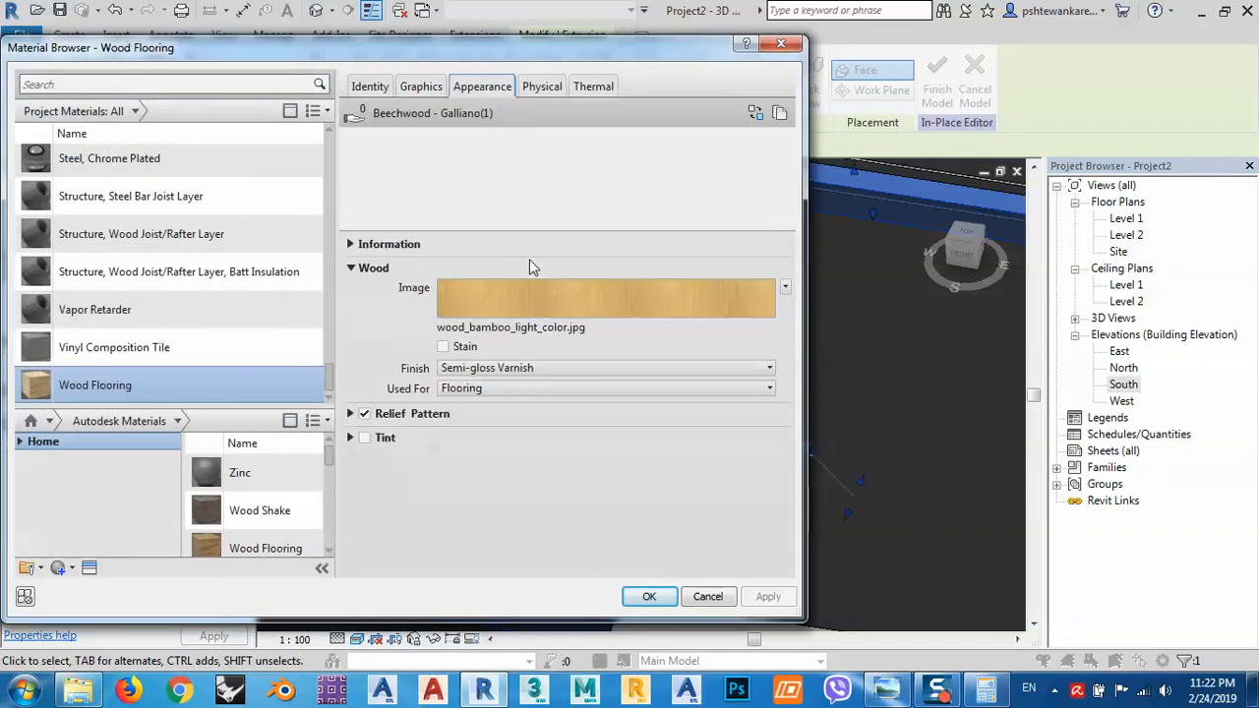
left_click(526, 328)
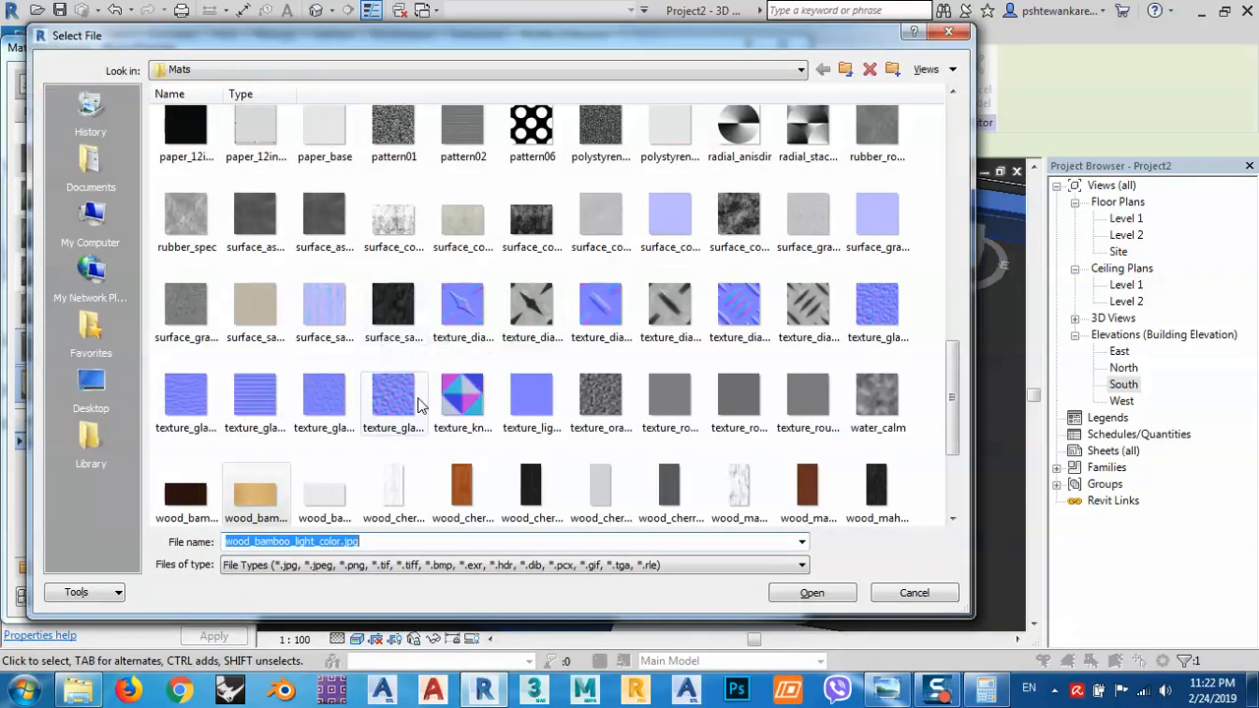
left_click_drag(952, 372, 959, 438)
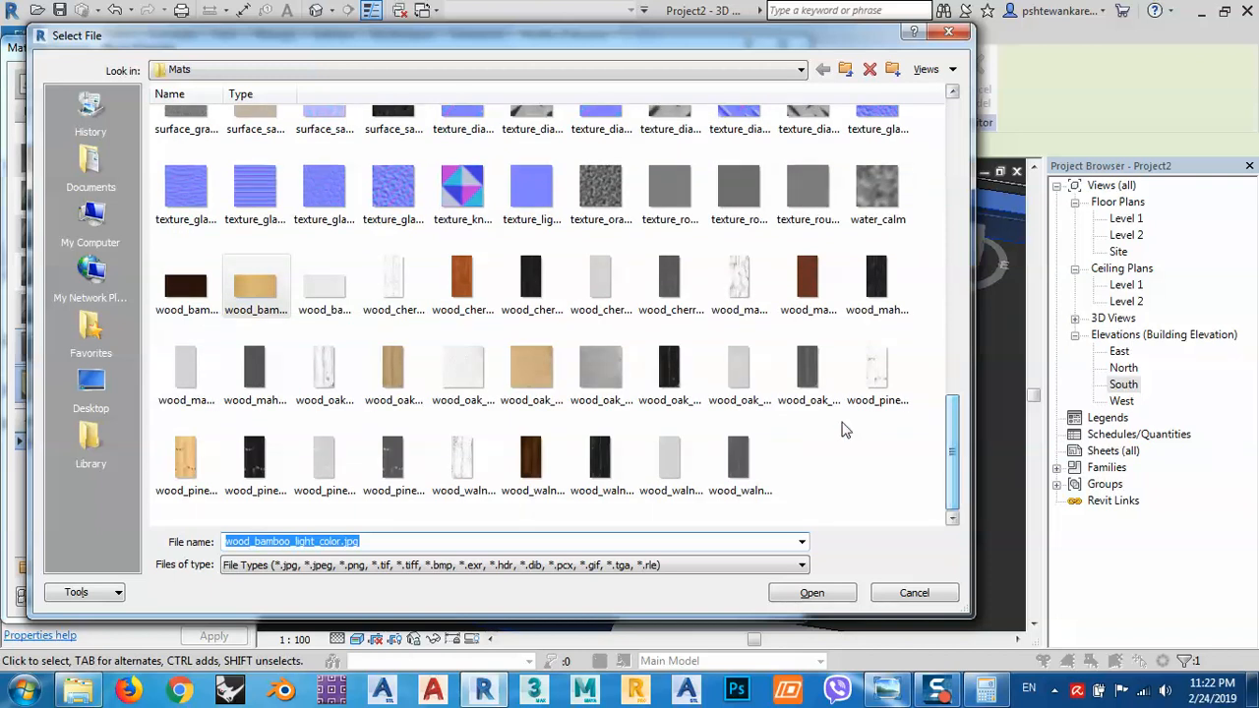
left_click(464, 282)
double_click(464, 281)
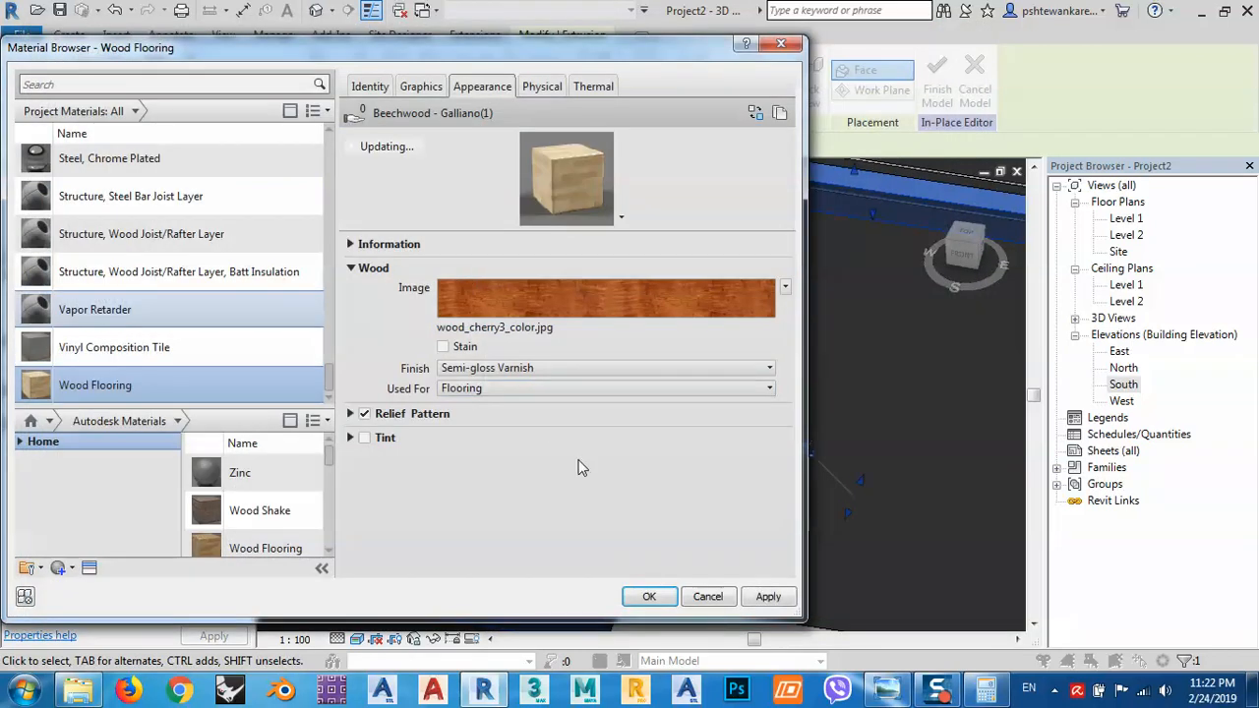
left_click(765, 596)
left_click(648, 596)
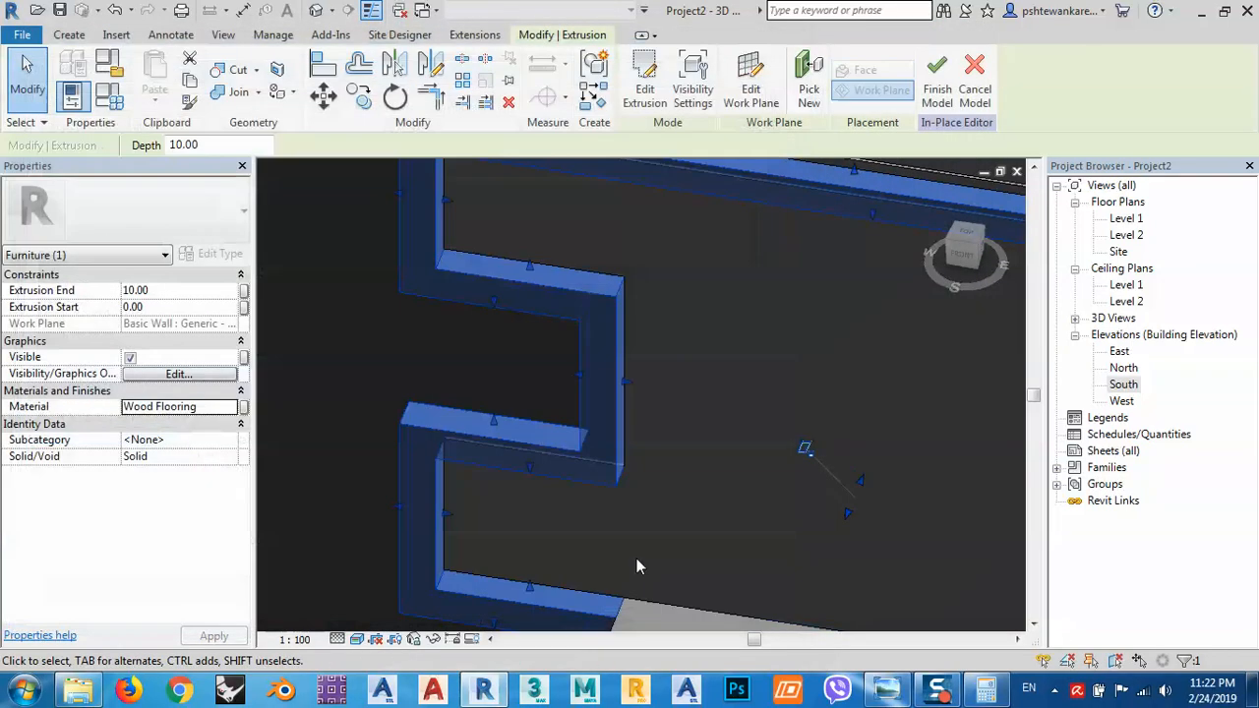
scroll(586, 481, "down", 3)
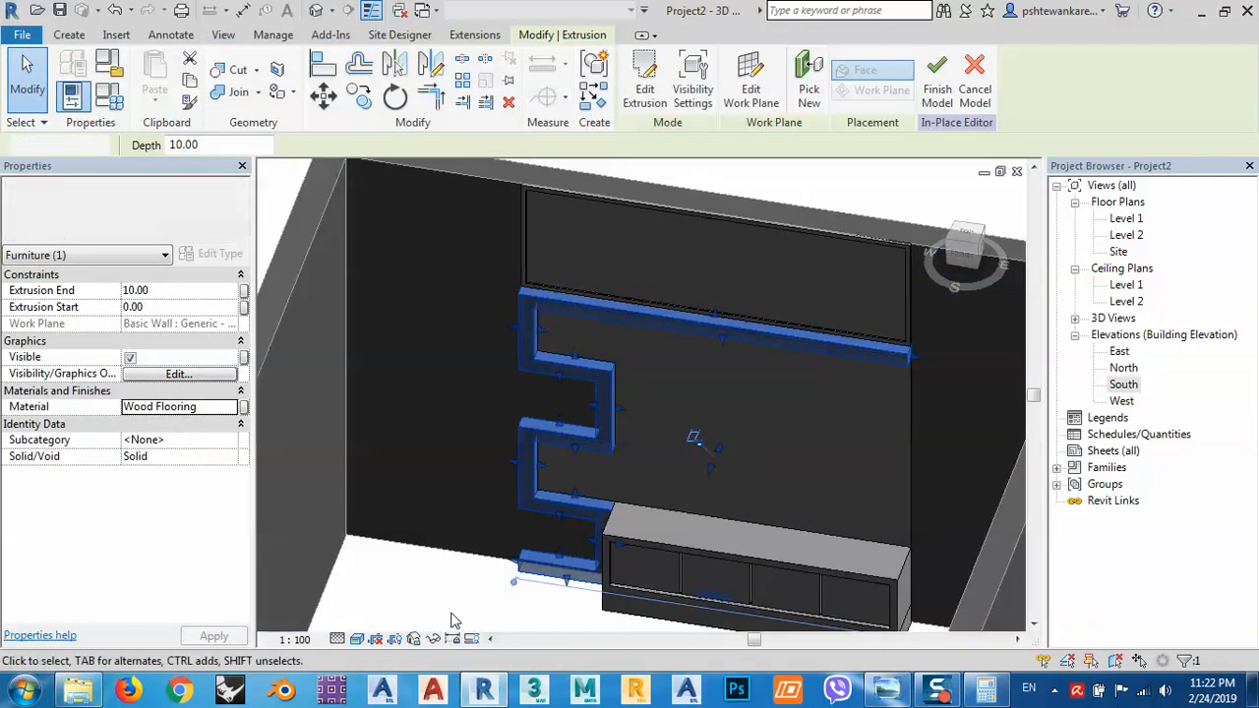
left_click(458, 609)
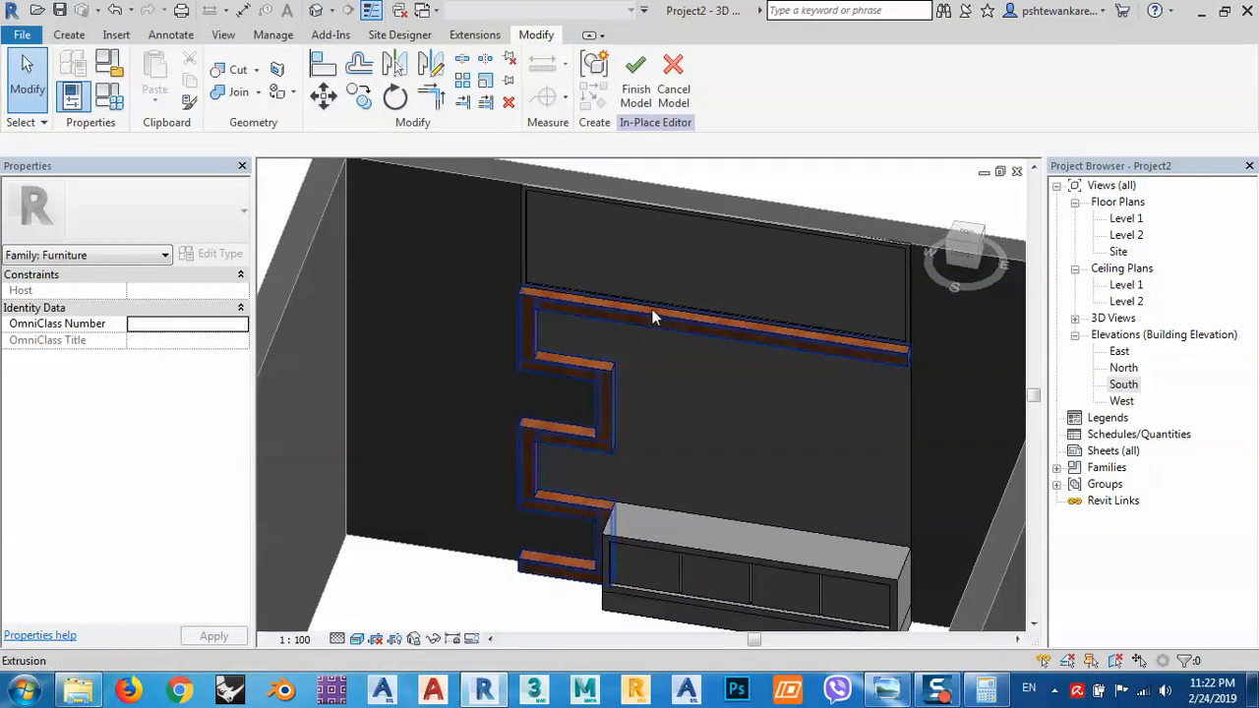
Step: Inspect the stepped shelf's cherry finish and check the upper panel frame's finish in the reference photo
scroll(645, 313, "up", 4)
scroll(524, 374, "down", 2)
scroll(430, 275, "down", 3)
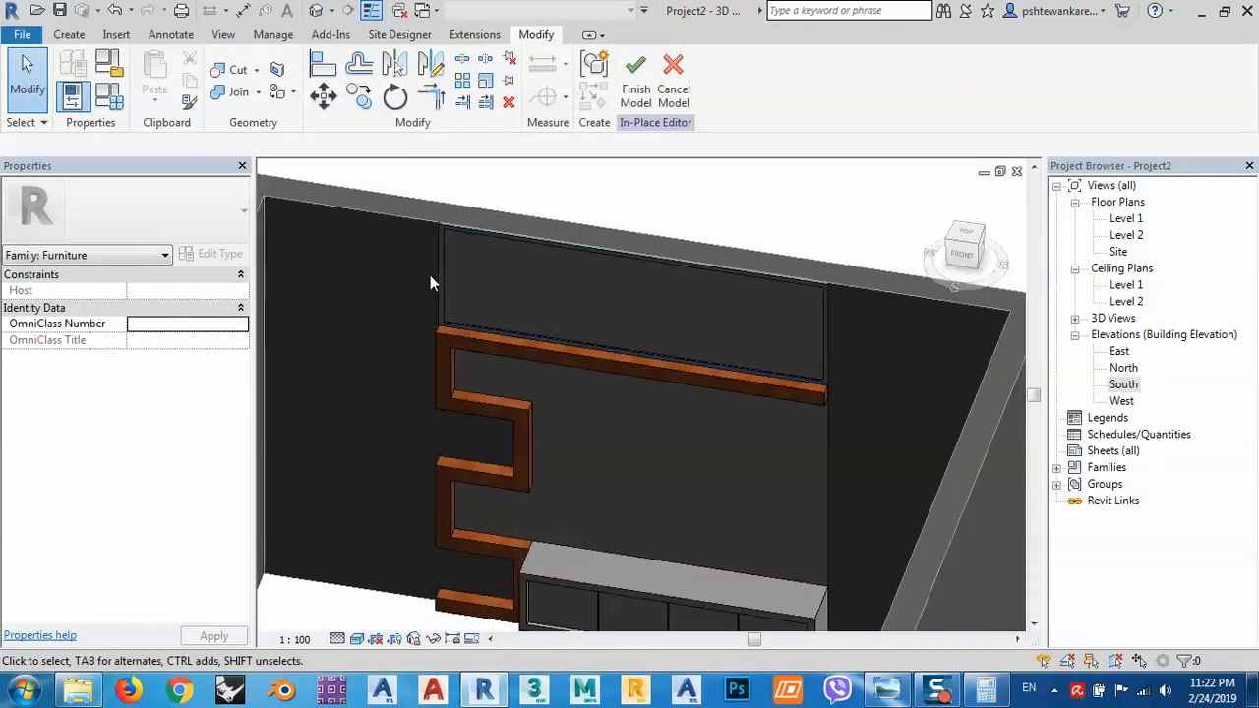
scroll(438, 236, "up", 5)
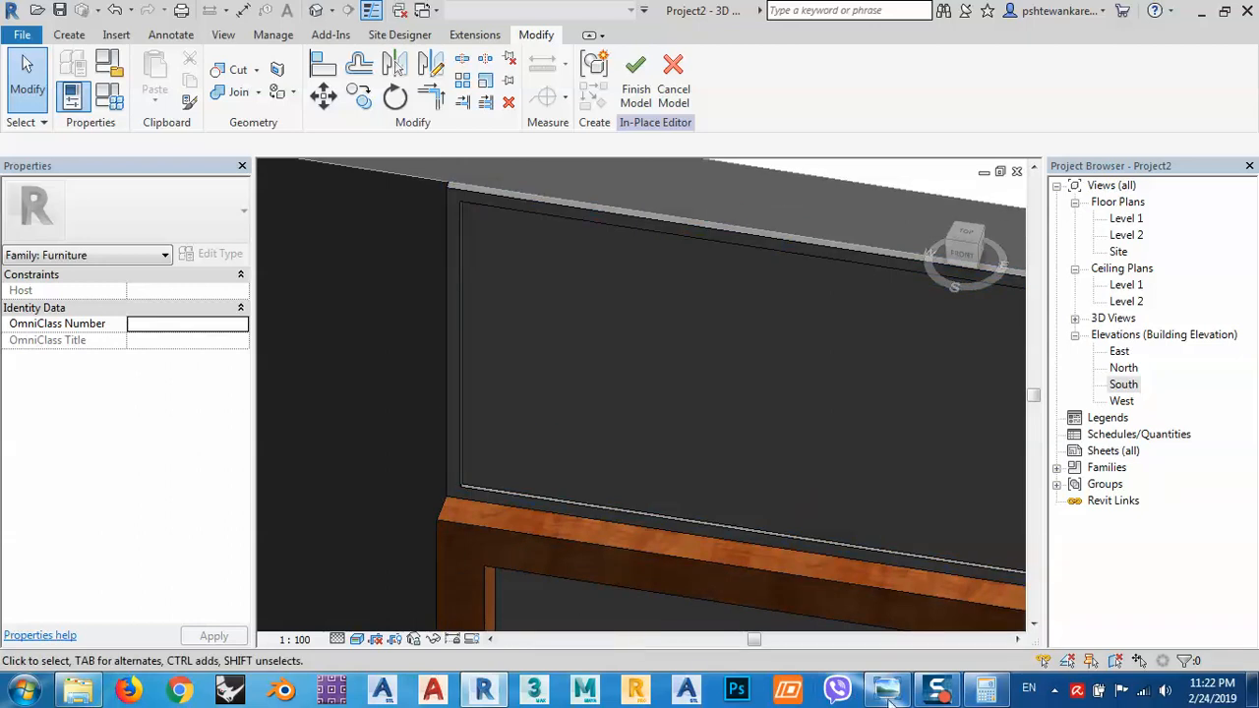
left_click(888, 692)
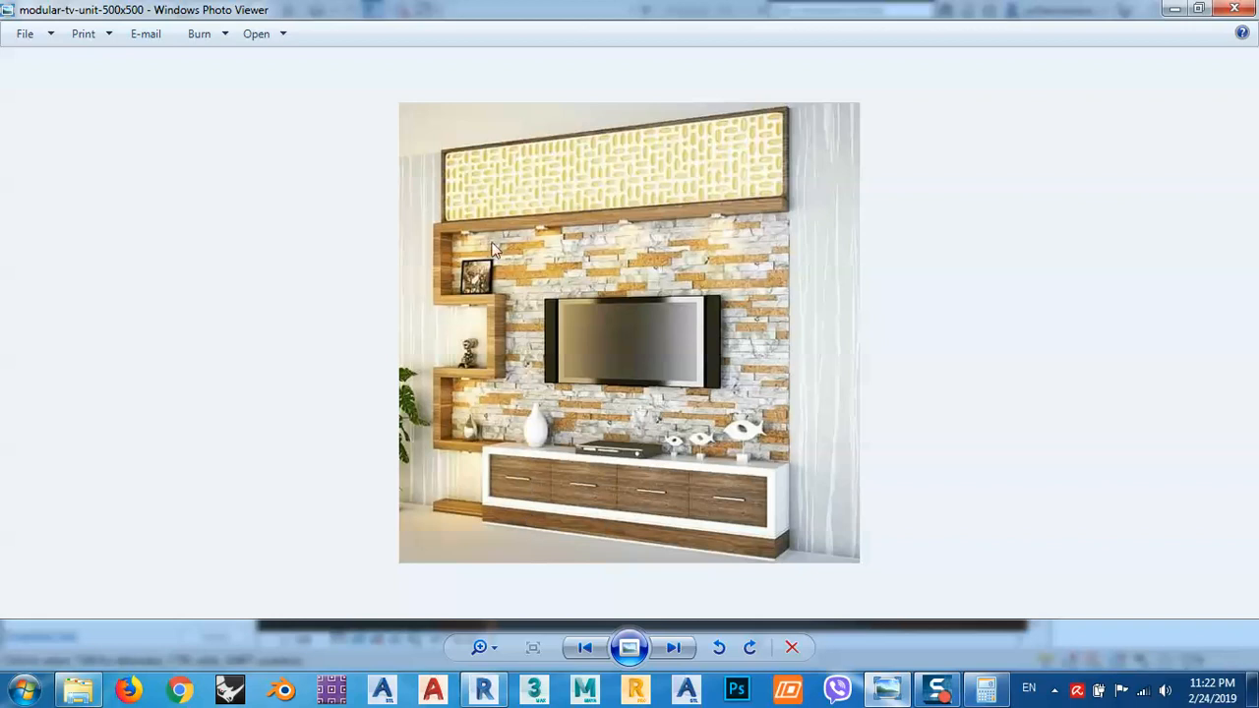
left_click(1174, 9)
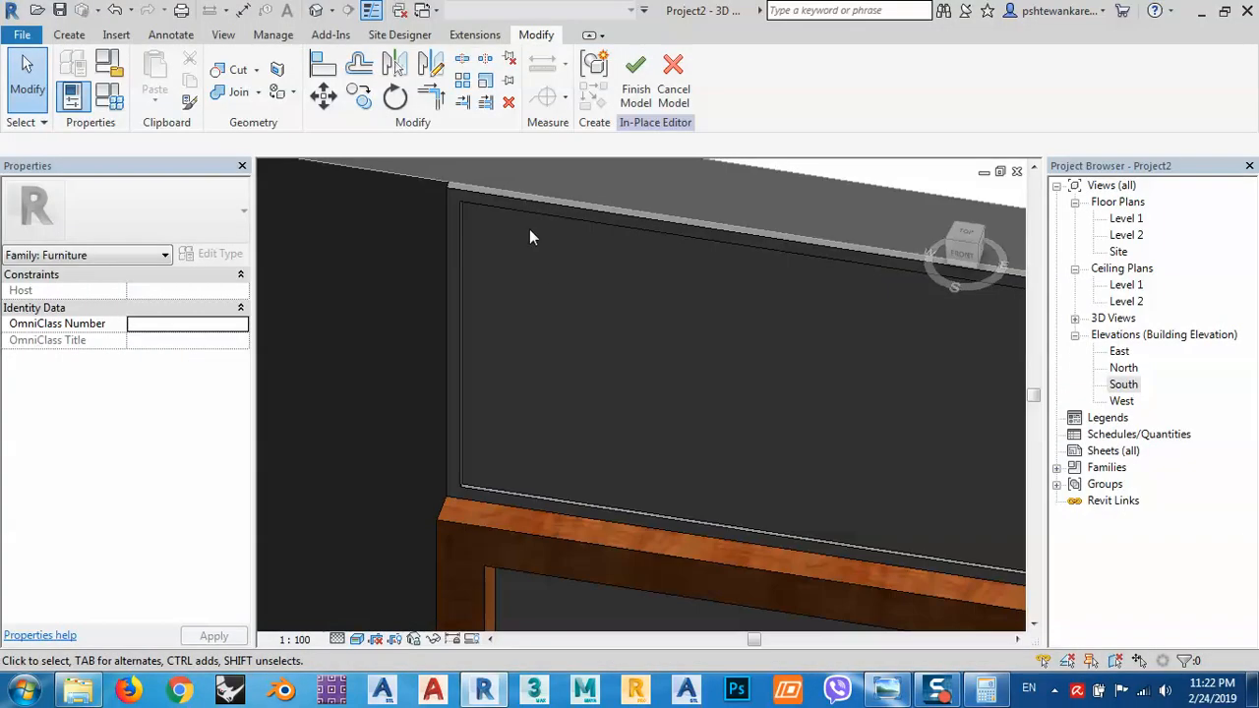
Step: Add another Wood Flooring material from Autodesk Materials for the upper panel's frame extrusion, keeping both appearances
scroll(491, 216, "down", 2)
left_click(476, 205)
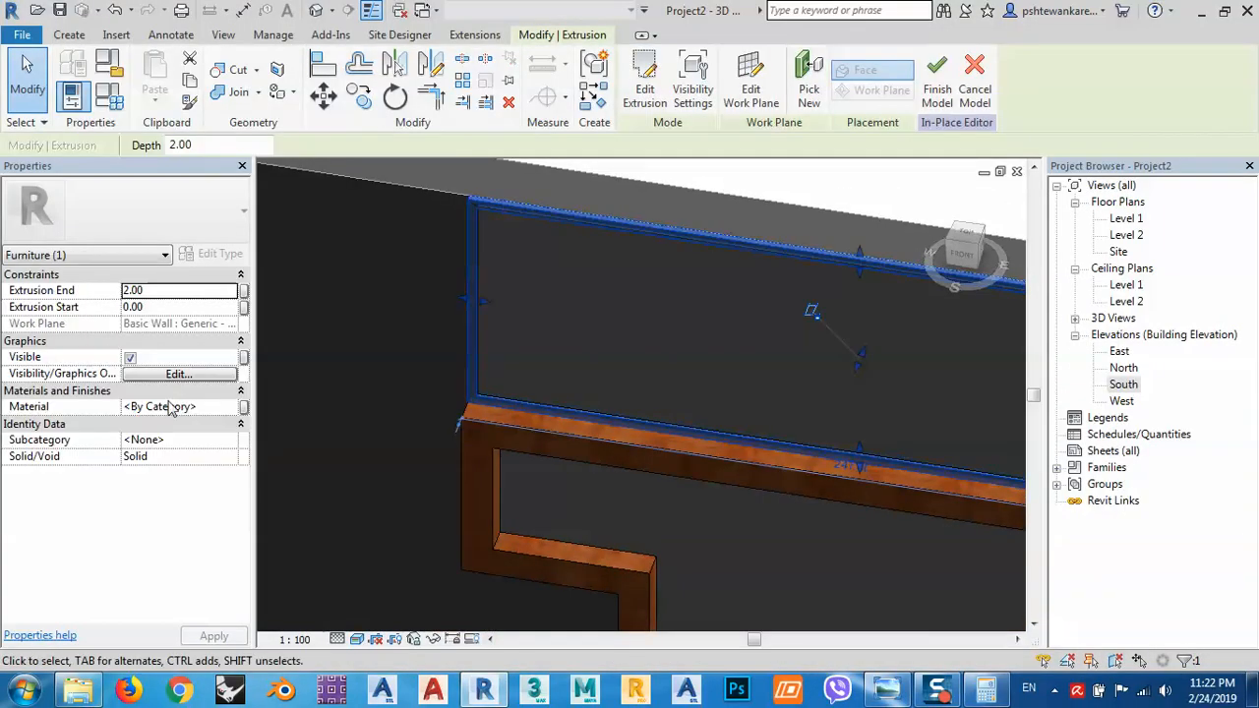
left_click(226, 411)
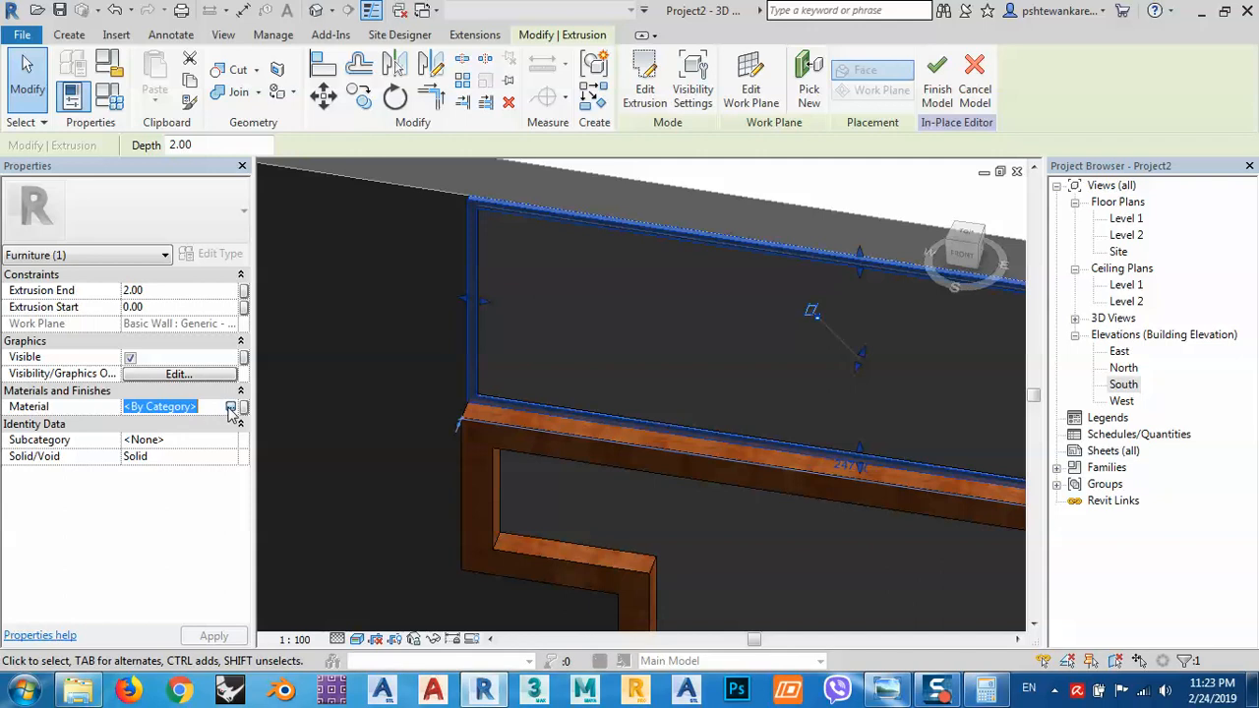
left_click(229, 411)
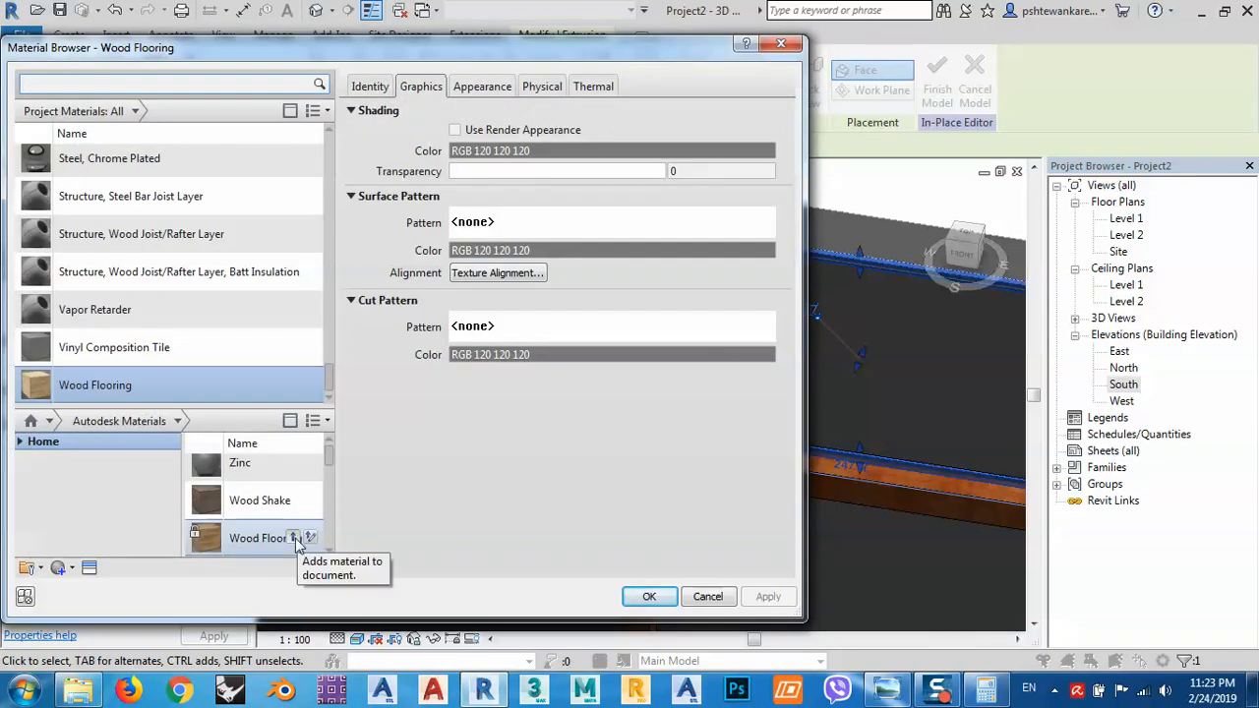
left_click(294, 537)
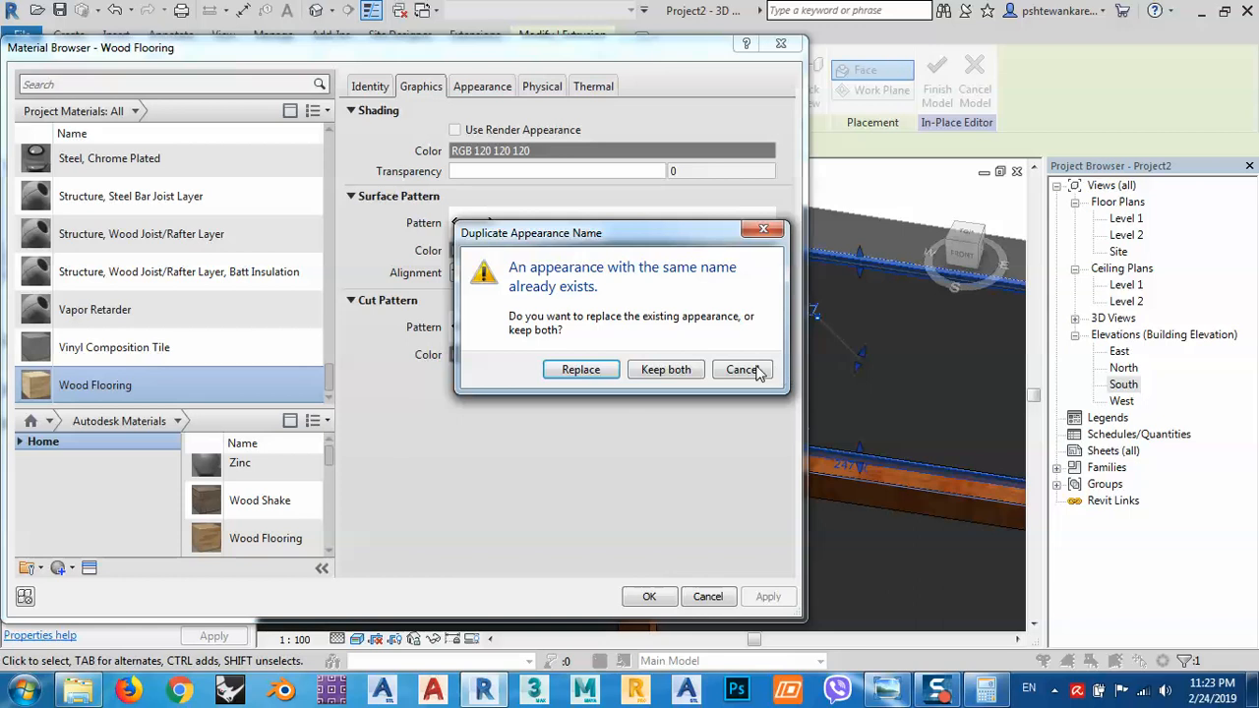
left_click_drag(557, 240, 454, 295)
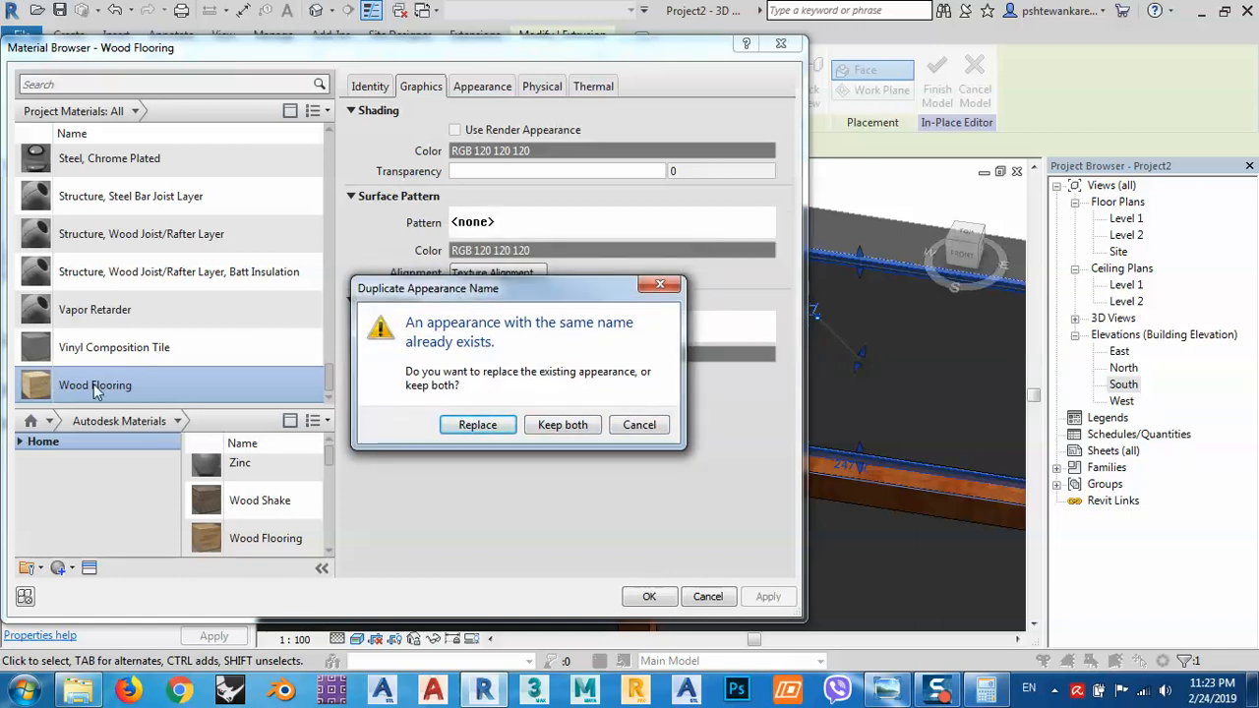
left_click(561, 424)
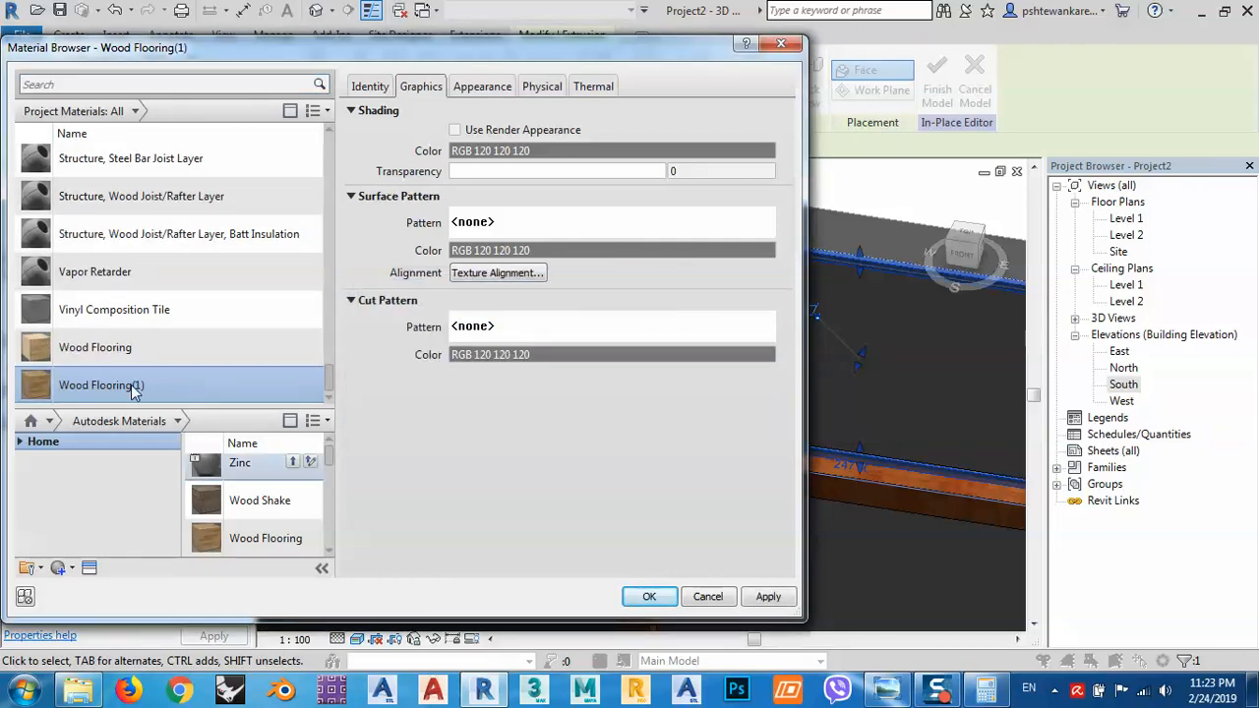
Step: Try beechwood_rosewood.png as the appearance image of the frame's Wood Flooring(1) material
left_click(488, 87)
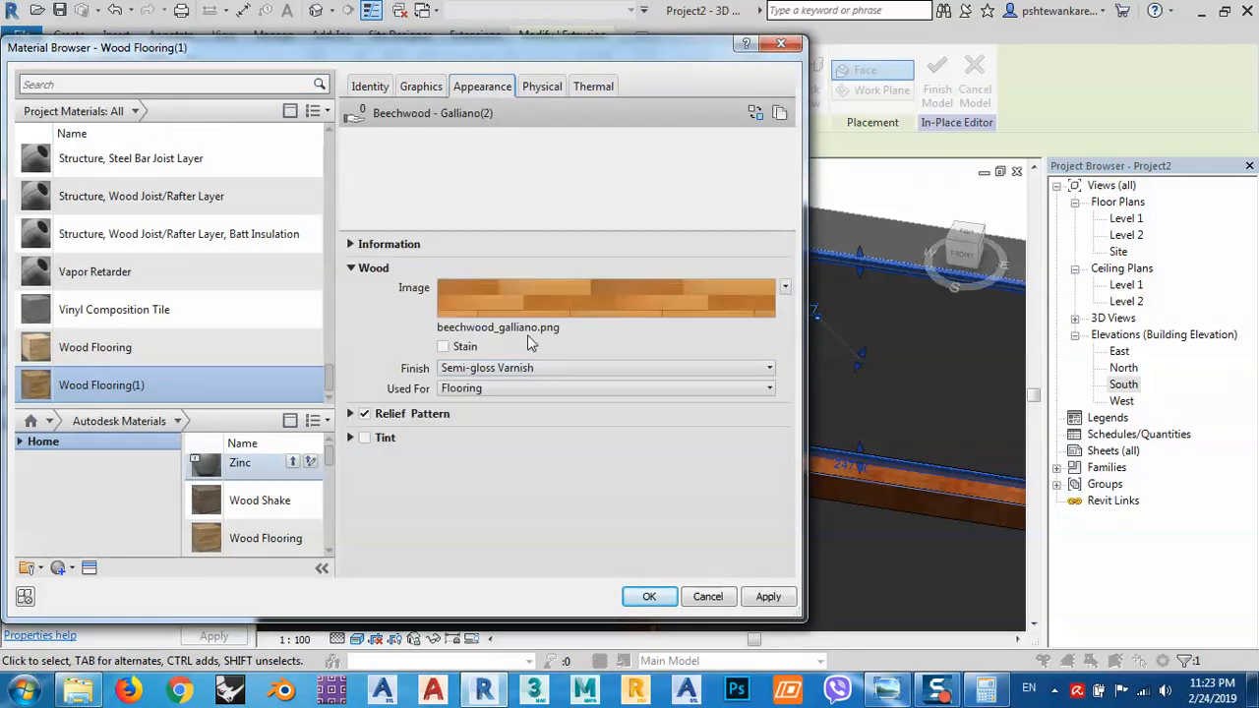
left_click(524, 329)
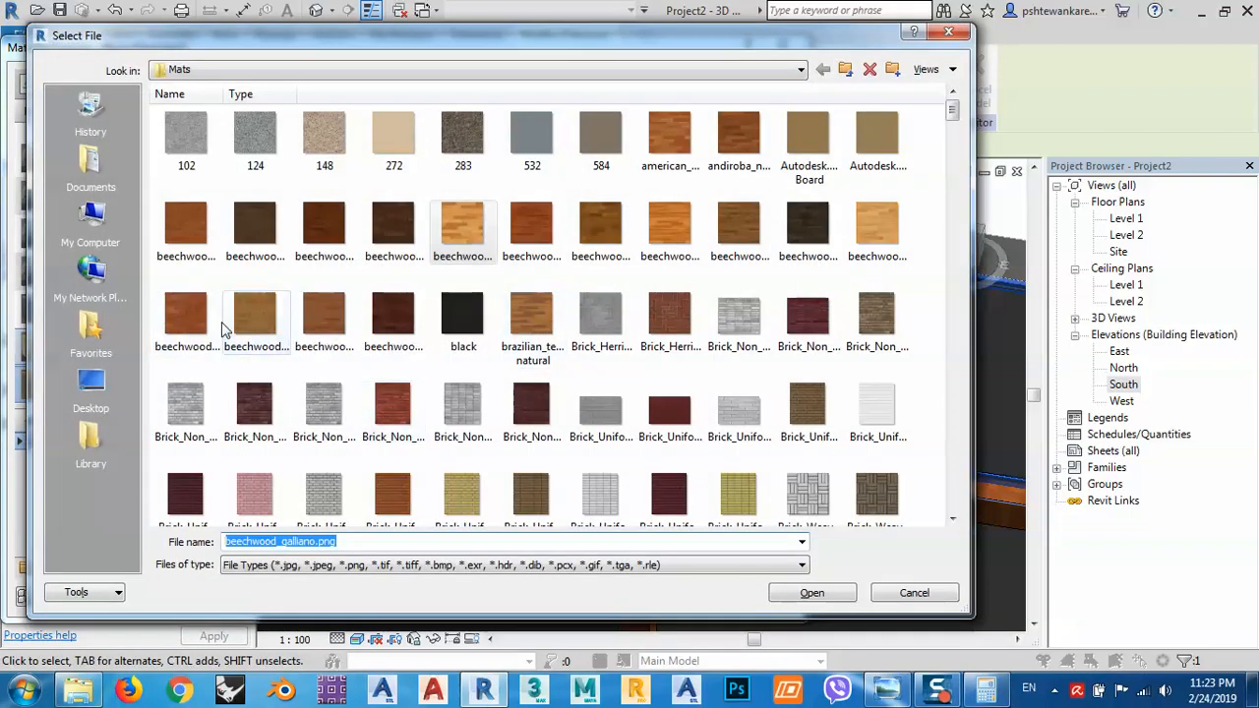
double_click(191, 313)
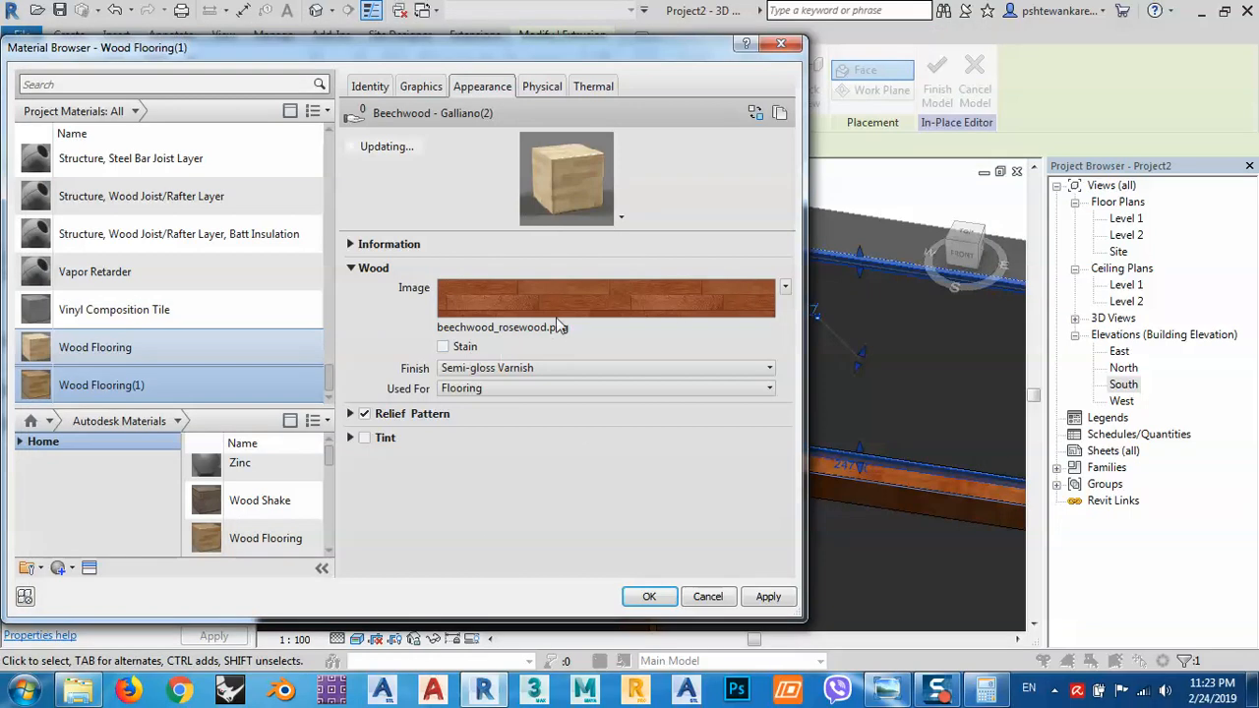
Step: Set the Wood Flooring(1) appearance image to beechwood_amaretto.png and assign the material to the upper panel's frame
left_click(529, 298)
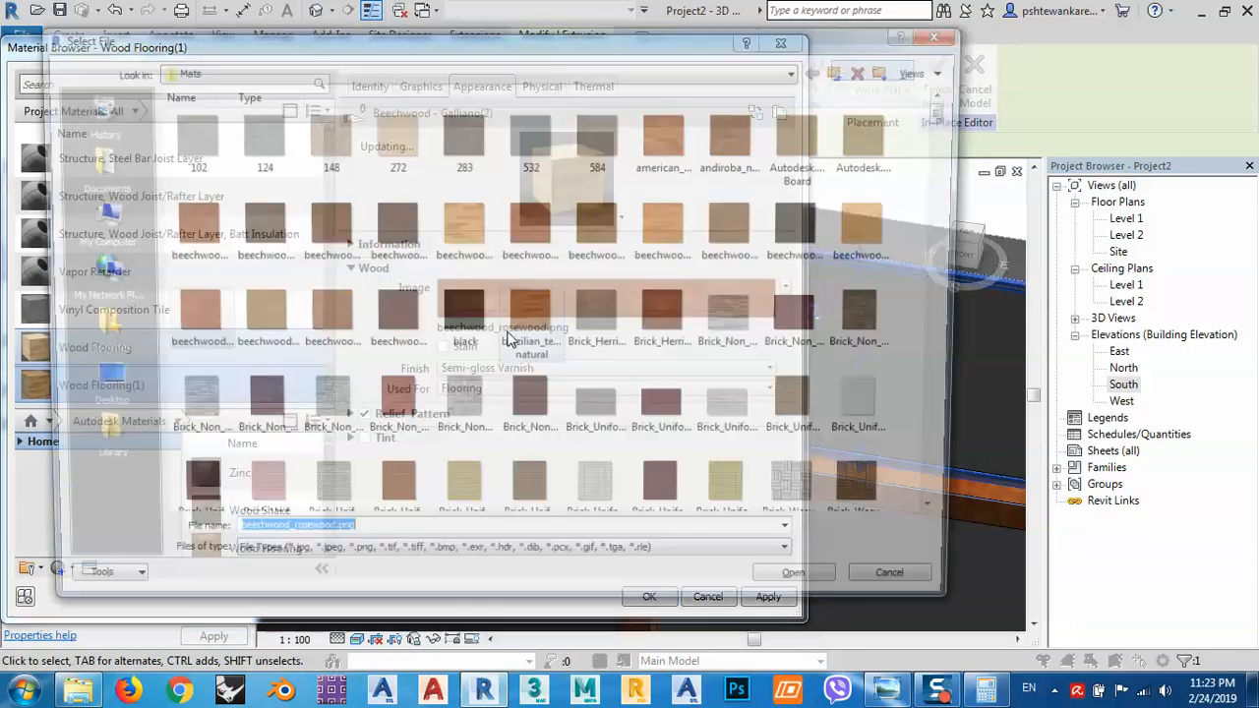
left_click(202, 241)
double_click(201, 241)
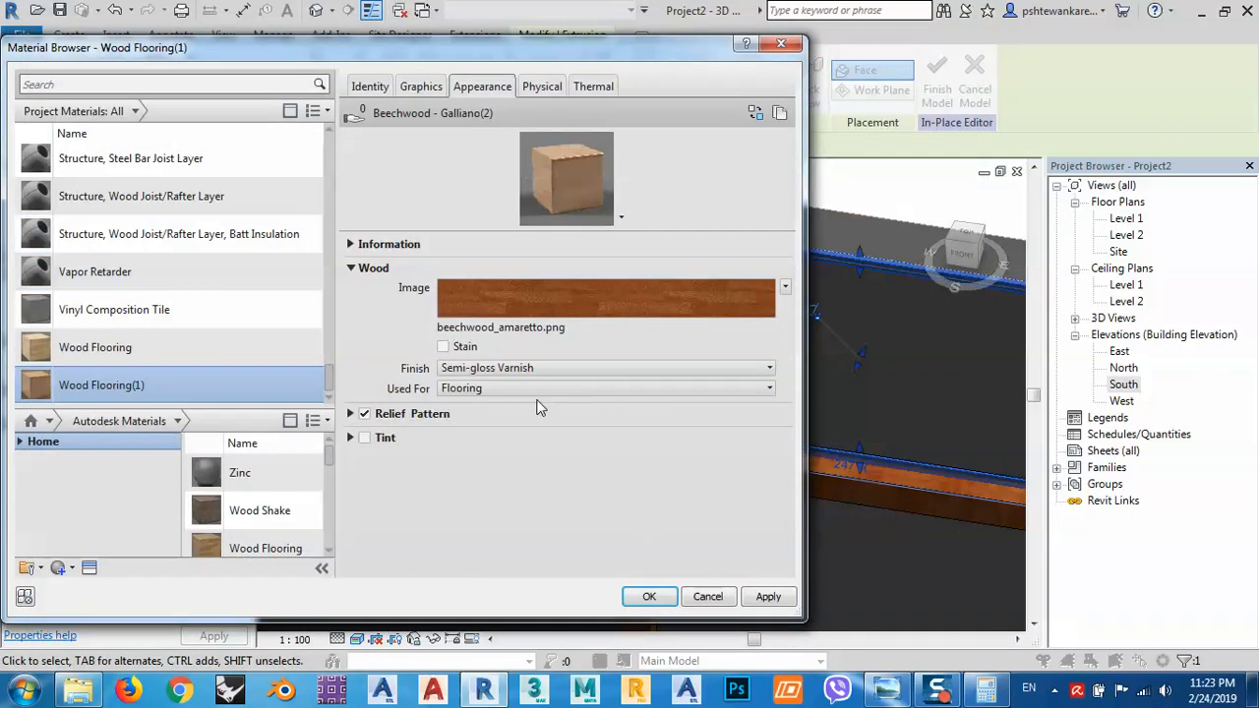
left_click(766, 597)
left_click(649, 597)
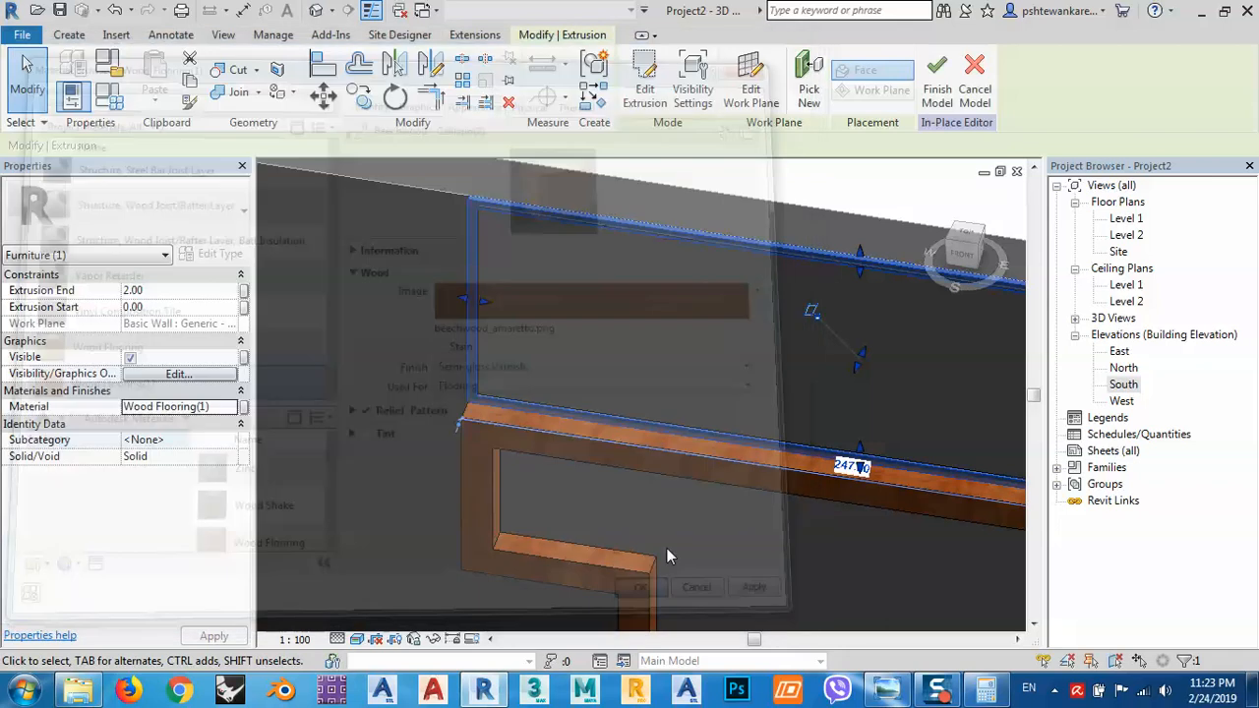
left_click(751, 182)
scroll(809, 191, "down", 5)
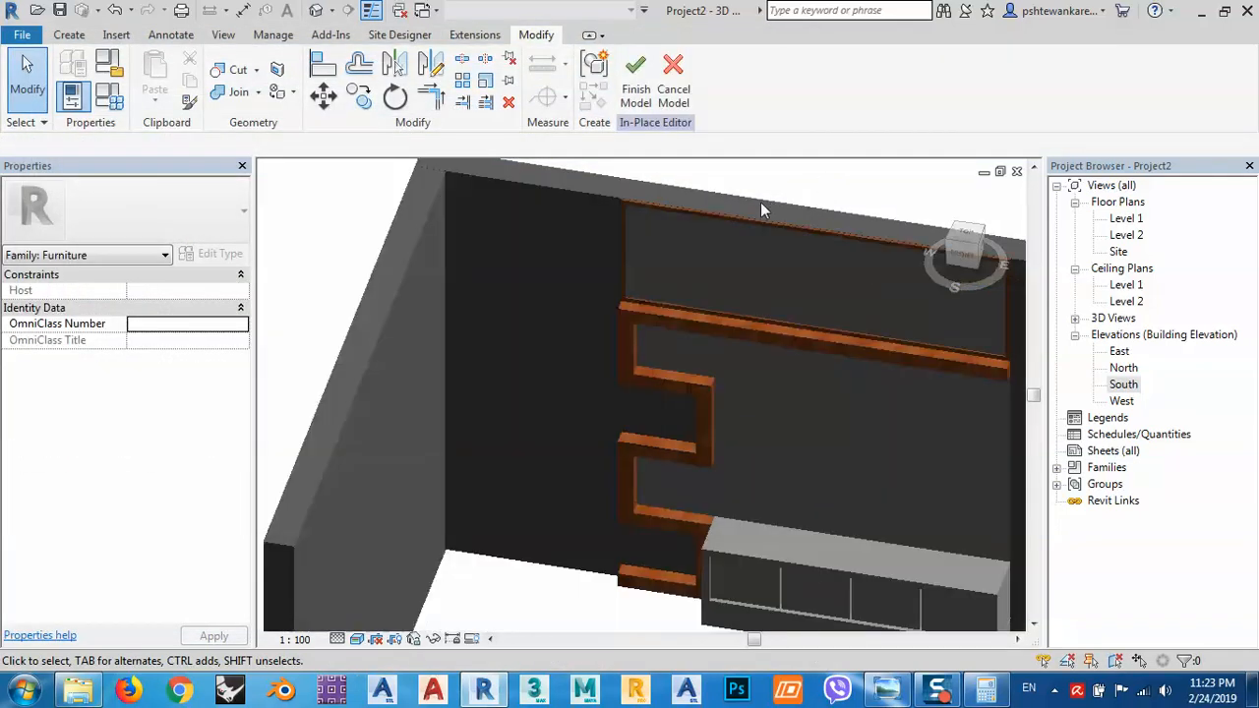
Step: Assign the Wood Flooring(1) material to the plinth extrusion beneath the TV cabinet
scroll(727, 393, "up", 4)
scroll(753, 450, "up", 2)
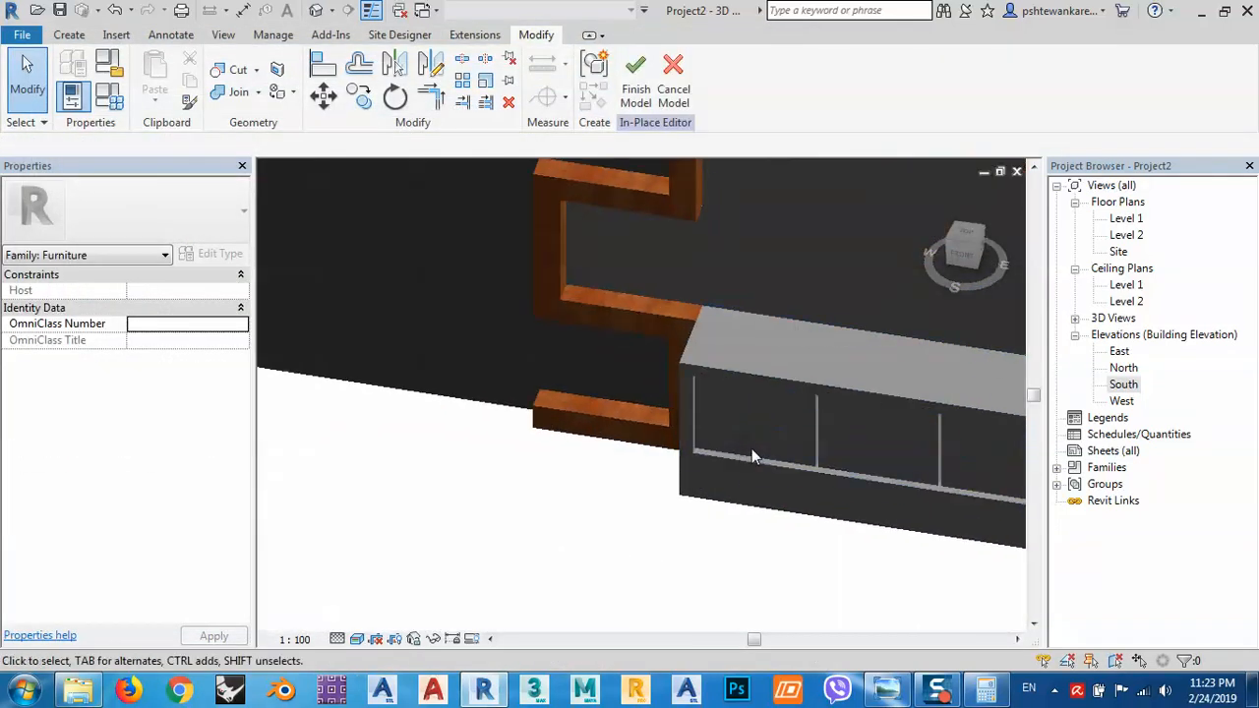
left_click(740, 508)
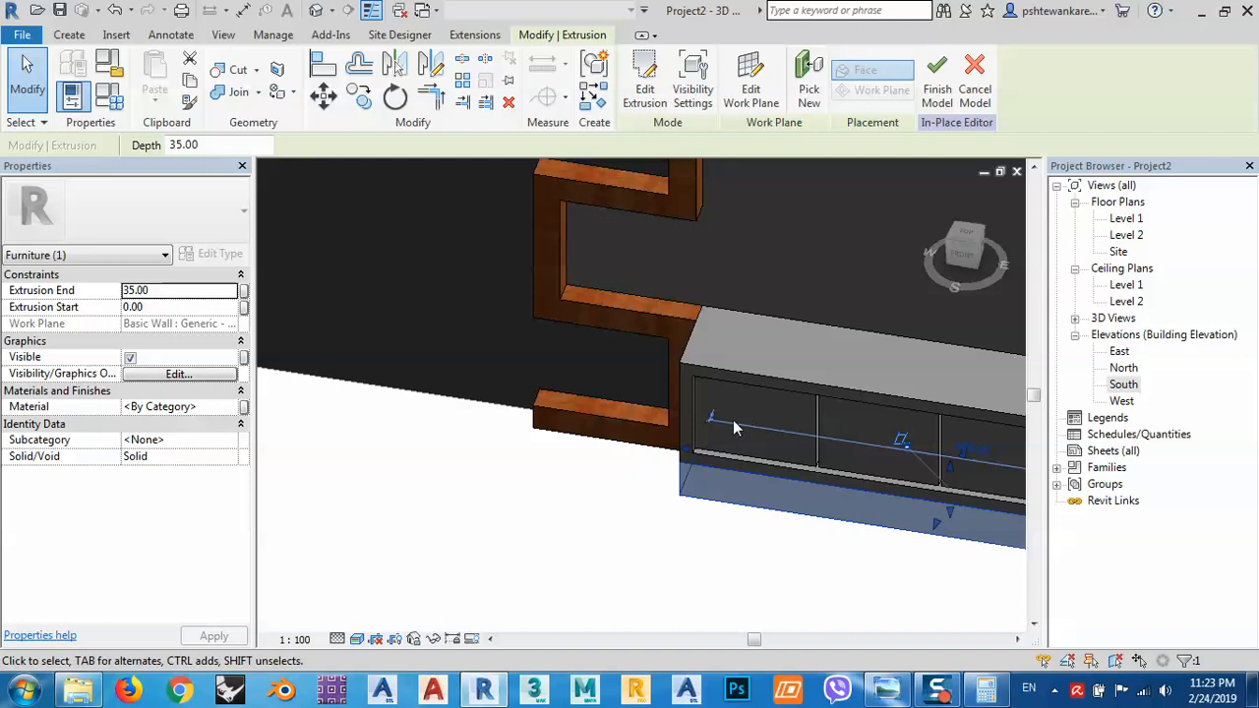
left_click(196, 406)
left_click(232, 407)
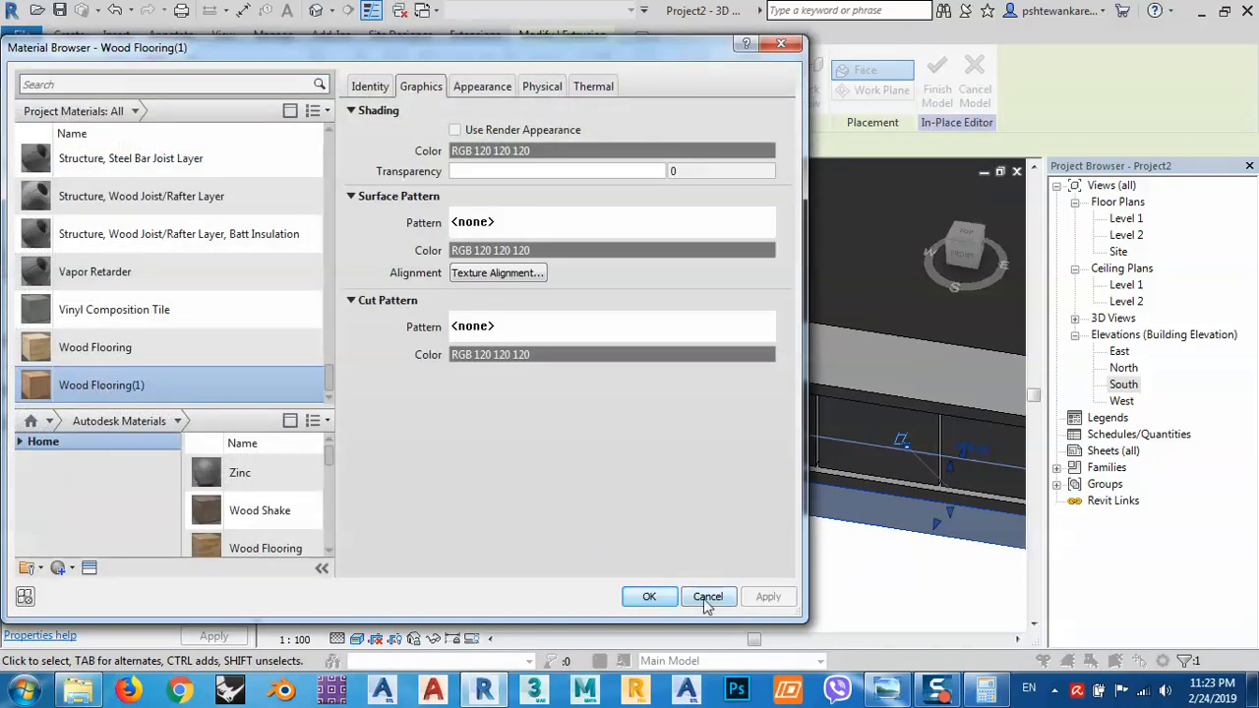
left_click(649, 596)
left_click(735, 574)
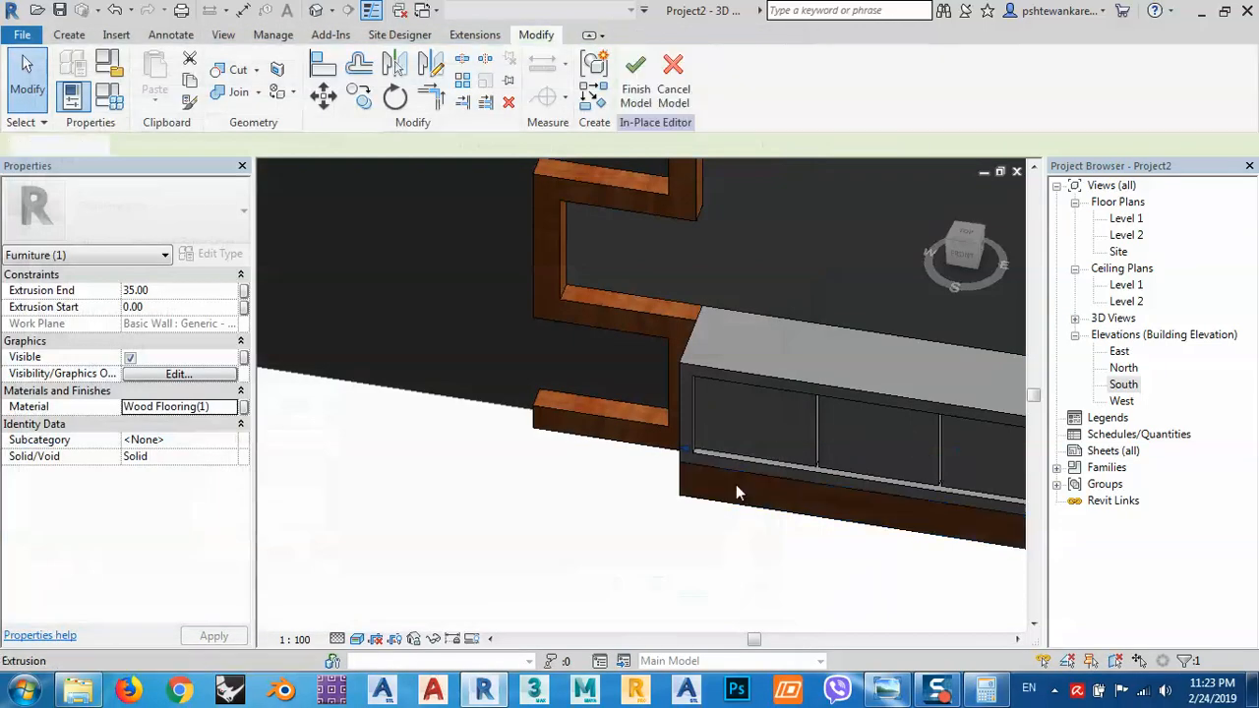
Step: Assign the Wood Flooring(1) material to the cabinet's drawer-front extrusion
left_click(697, 397)
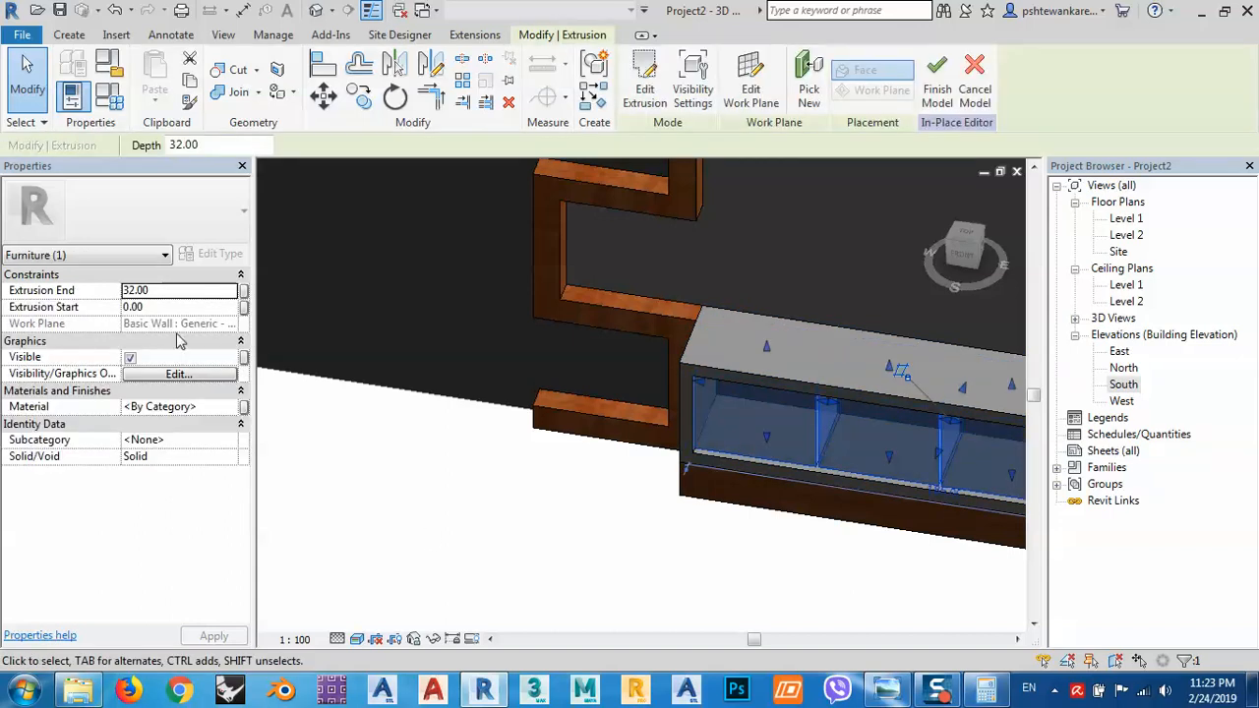
left_click(226, 408)
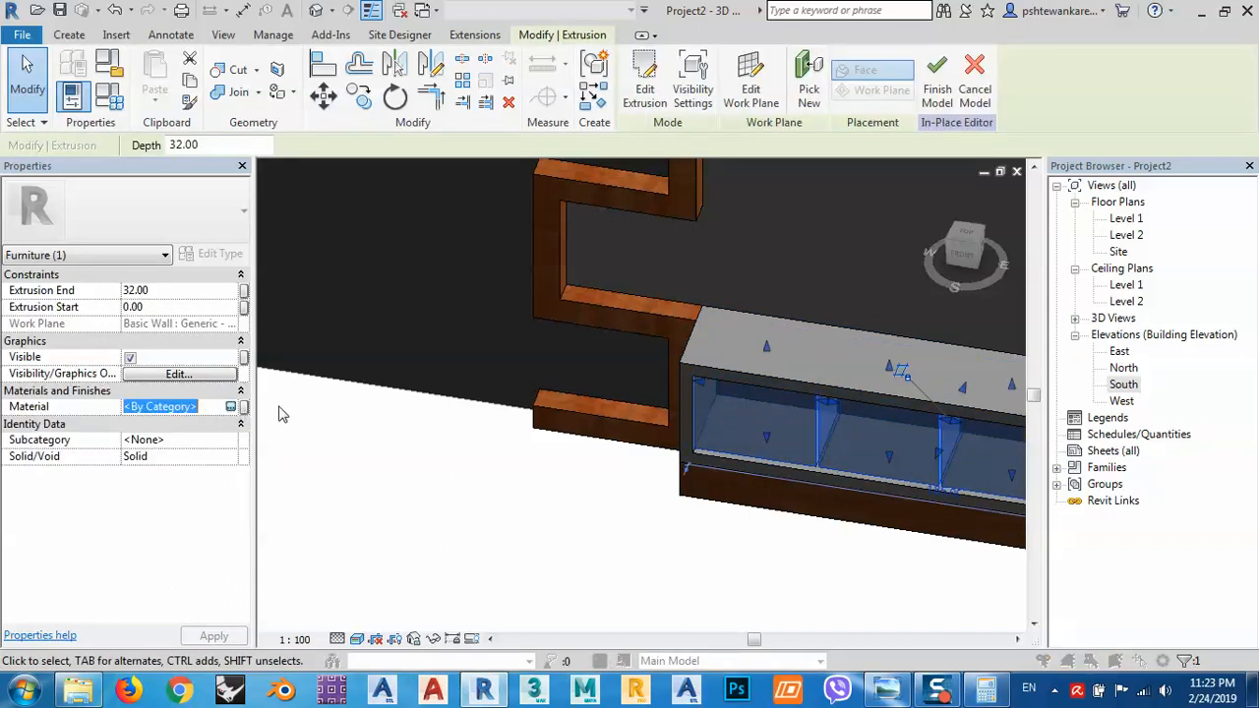
left_click(232, 406)
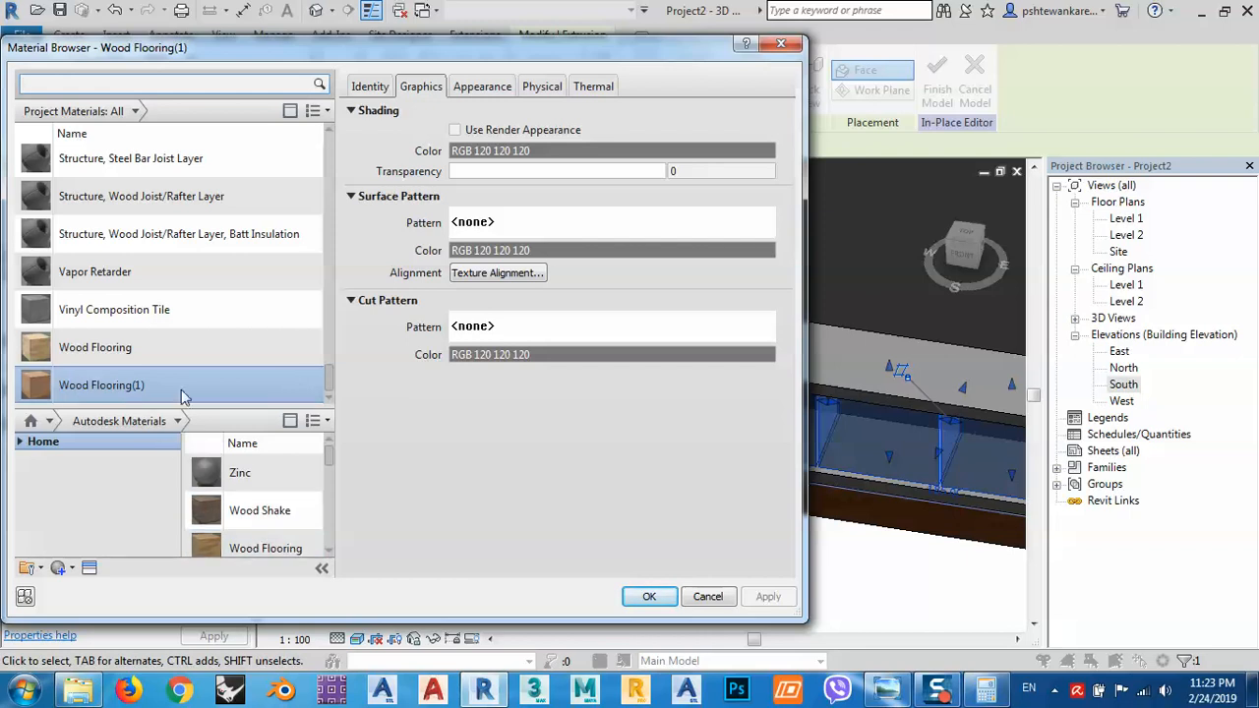
left_click(648, 596)
left_click(718, 563)
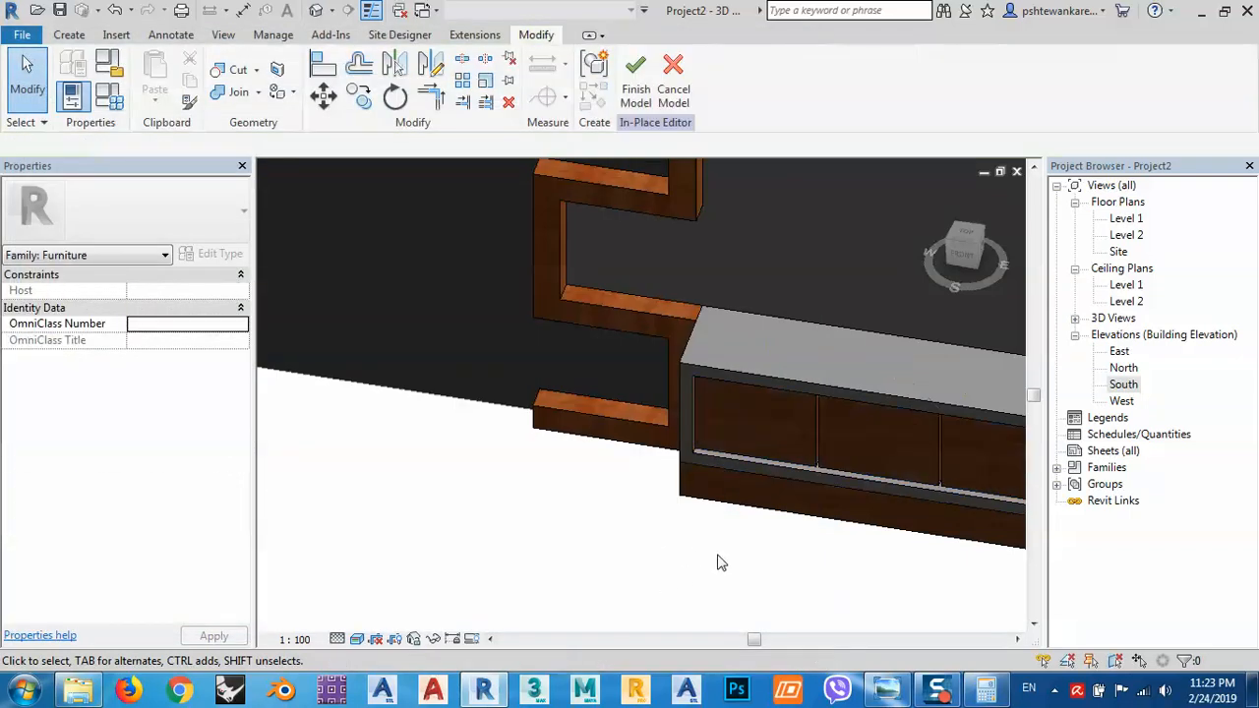
Step: Add the Tile, Porcelain, 4in material from Autodesk Materials to the project for the cabinet's outer frame extrusion
scroll(561, 541, "down", 8)
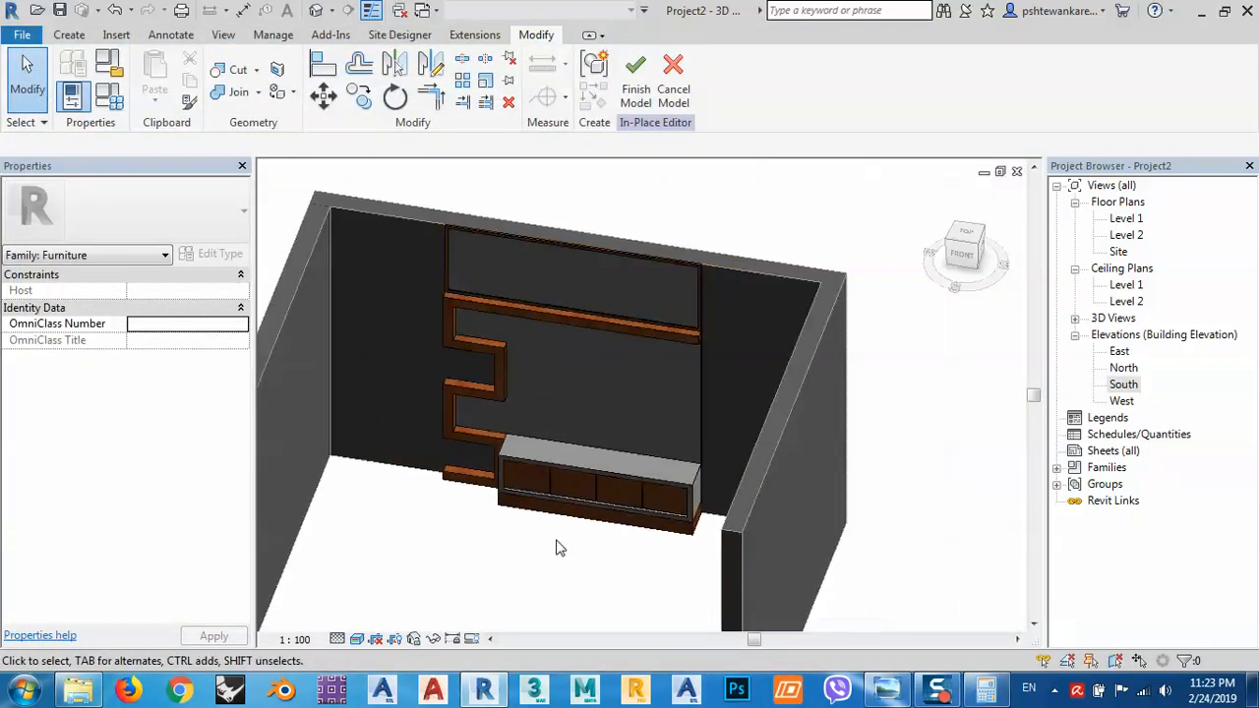
scroll(596, 548, "up", 4)
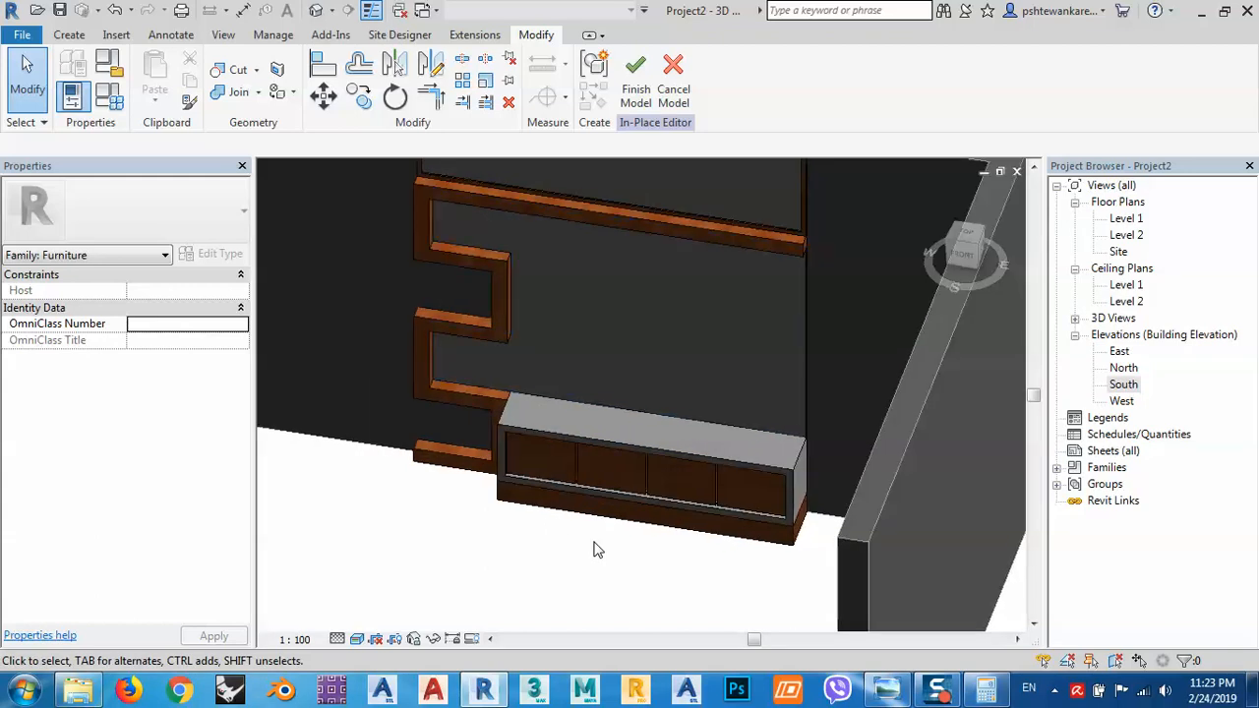
scroll(496, 429, "up", 3)
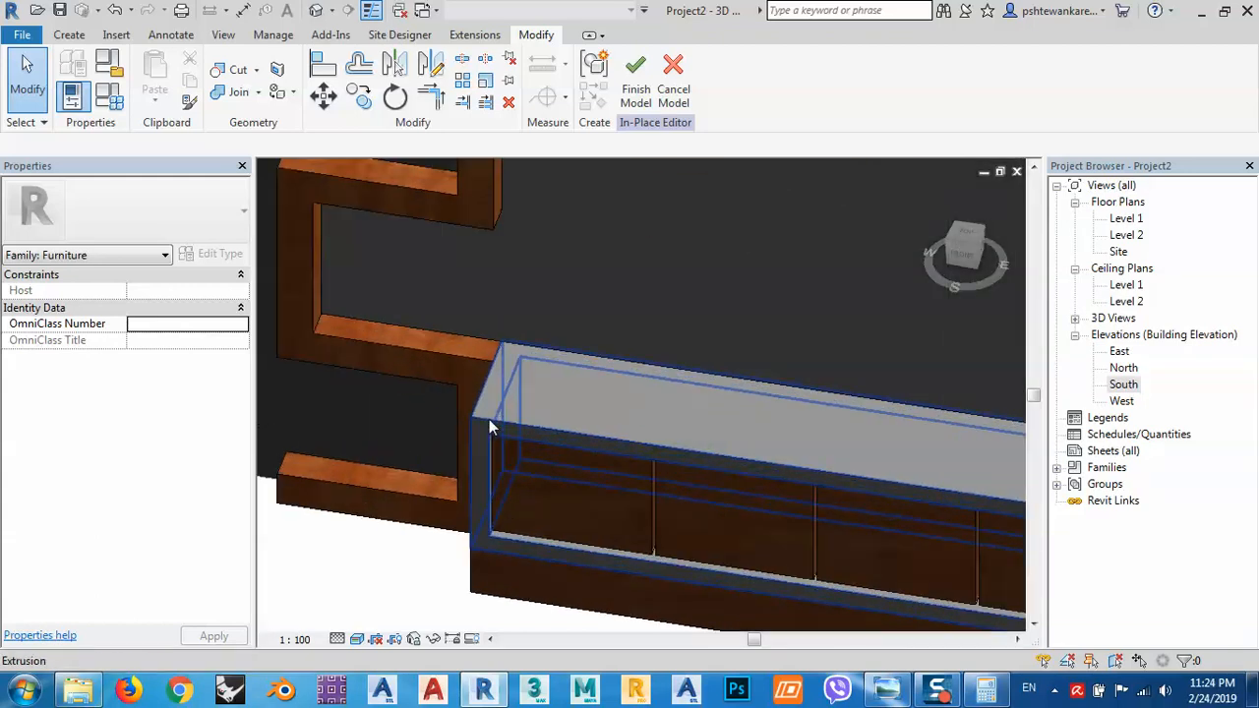
left_click(491, 423)
scroll(519, 423, "down", 2)
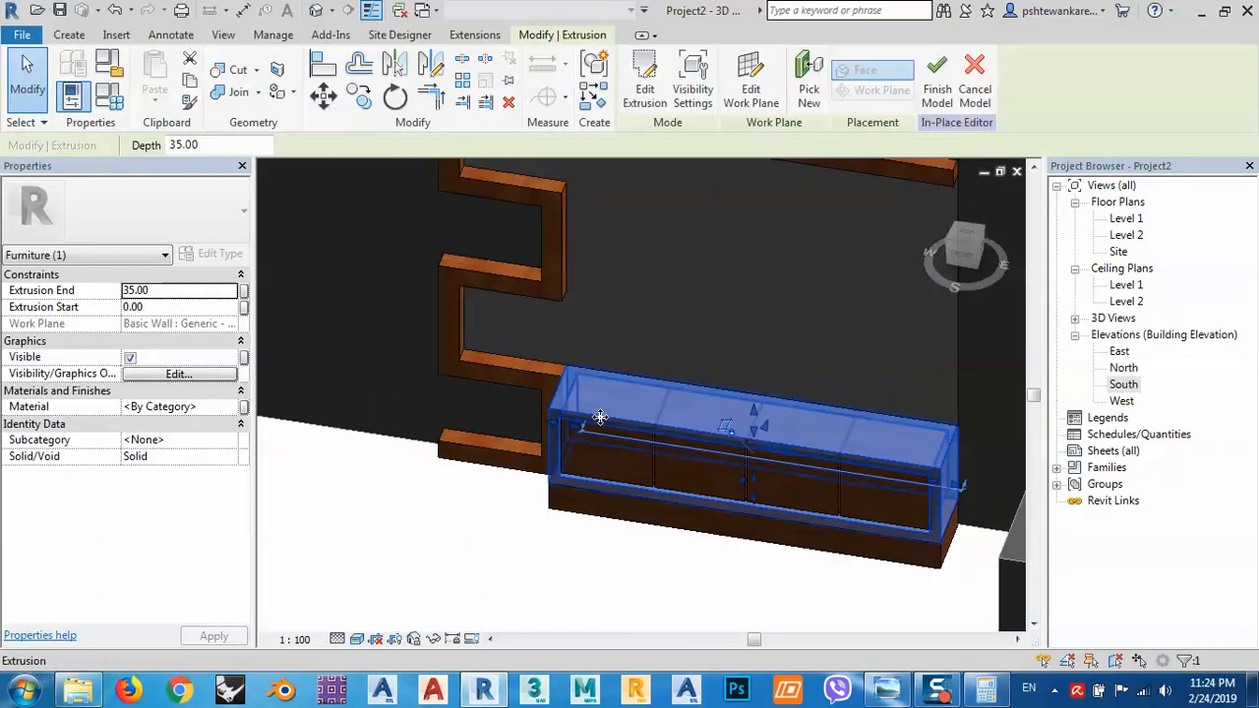
left_click(216, 407)
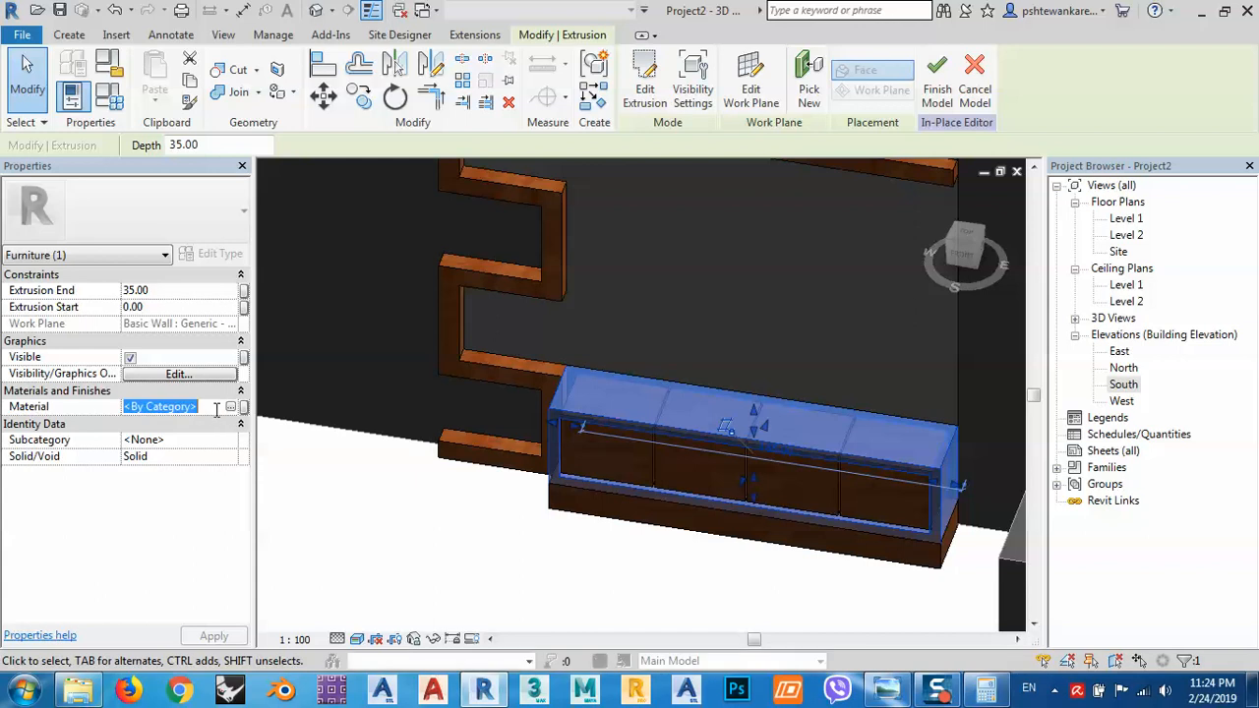
left_click(230, 407)
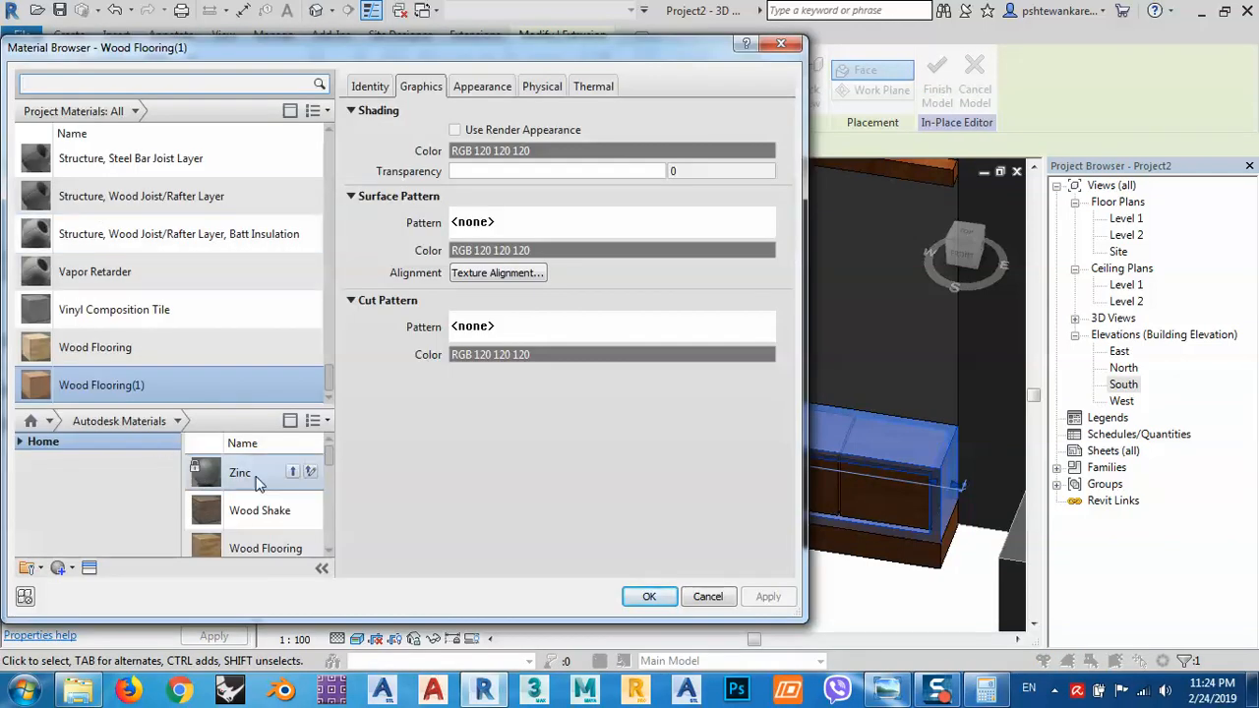
scroll(256, 511, "down", 1)
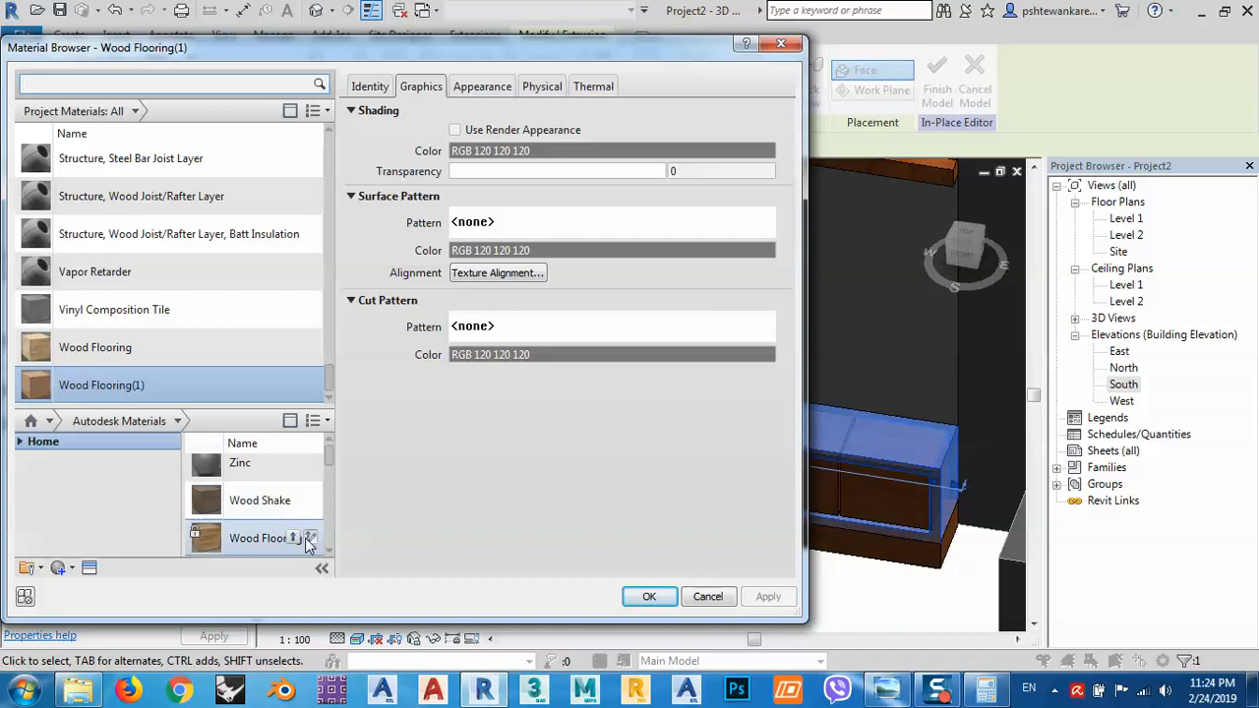
scroll(326, 553, "down", 3)
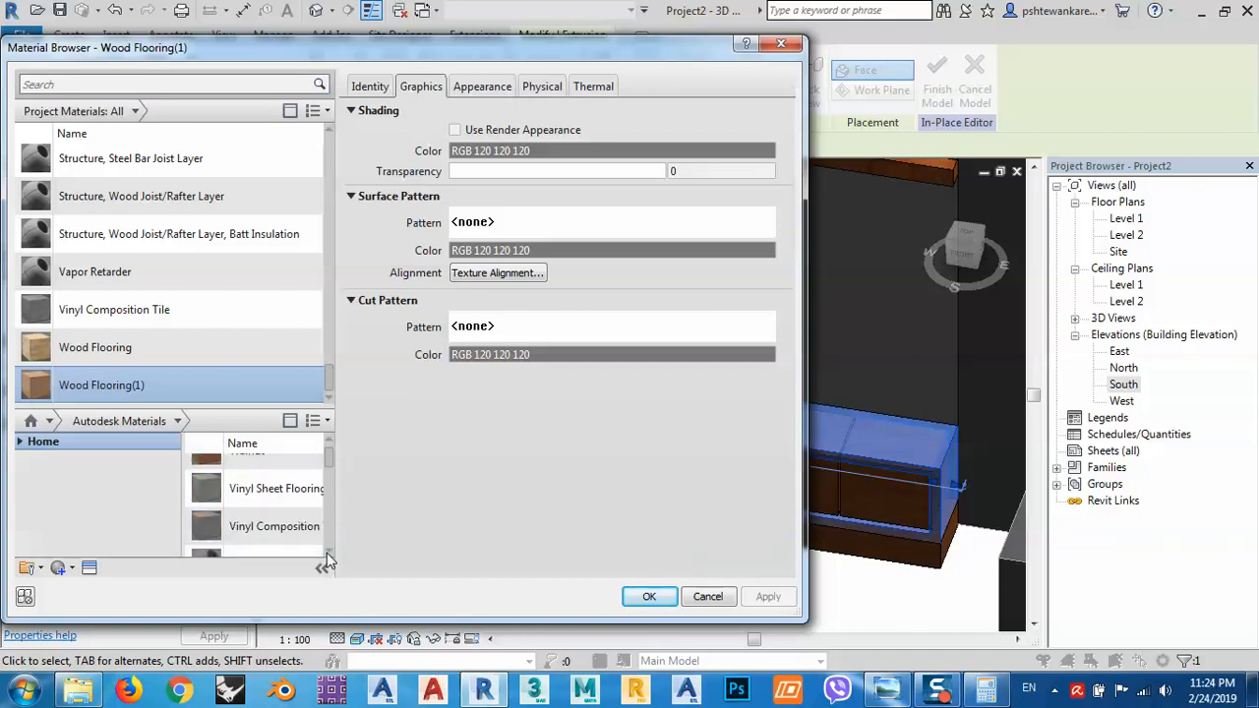
scroll(326, 553, "down", 10)
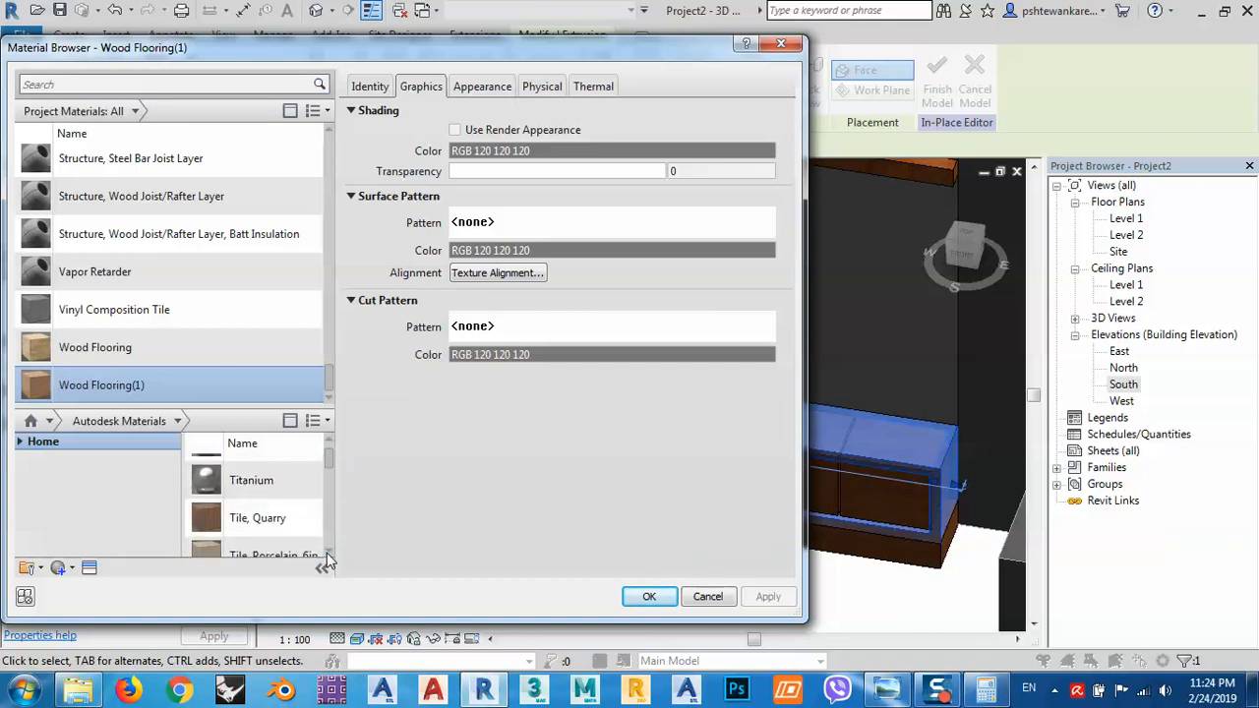
scroll(326, 552, "down", 1)
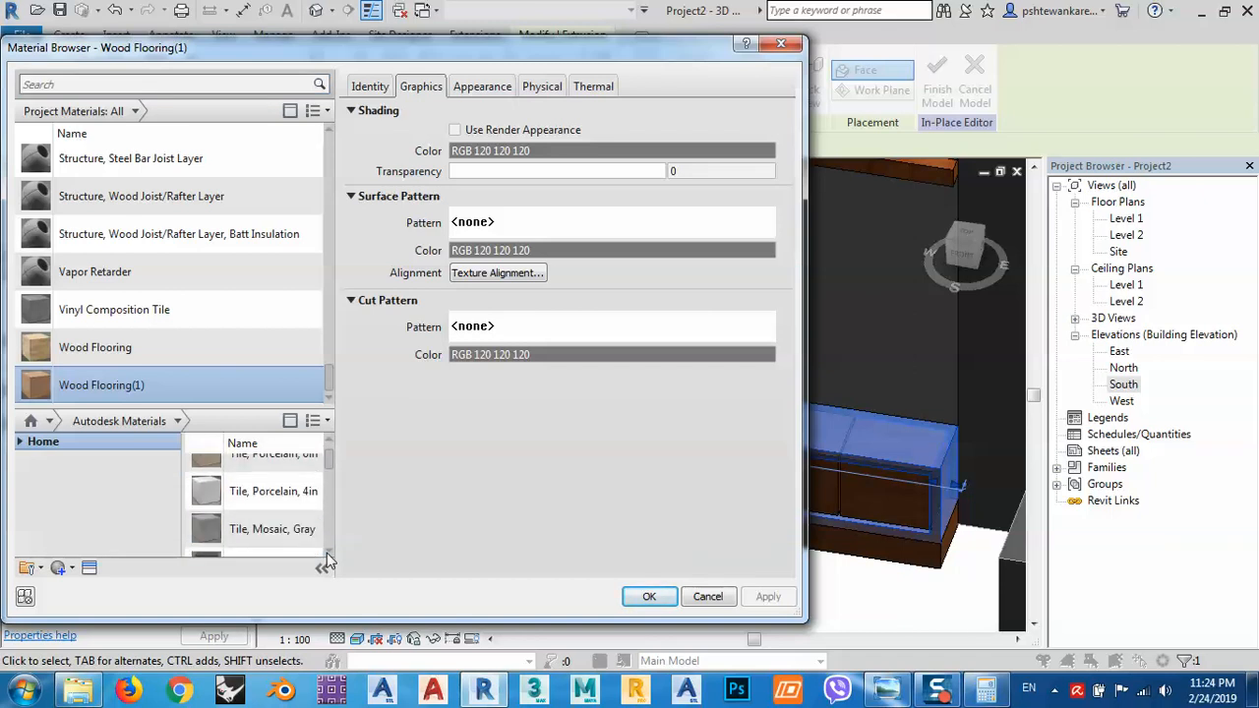
left_click(291, 492)
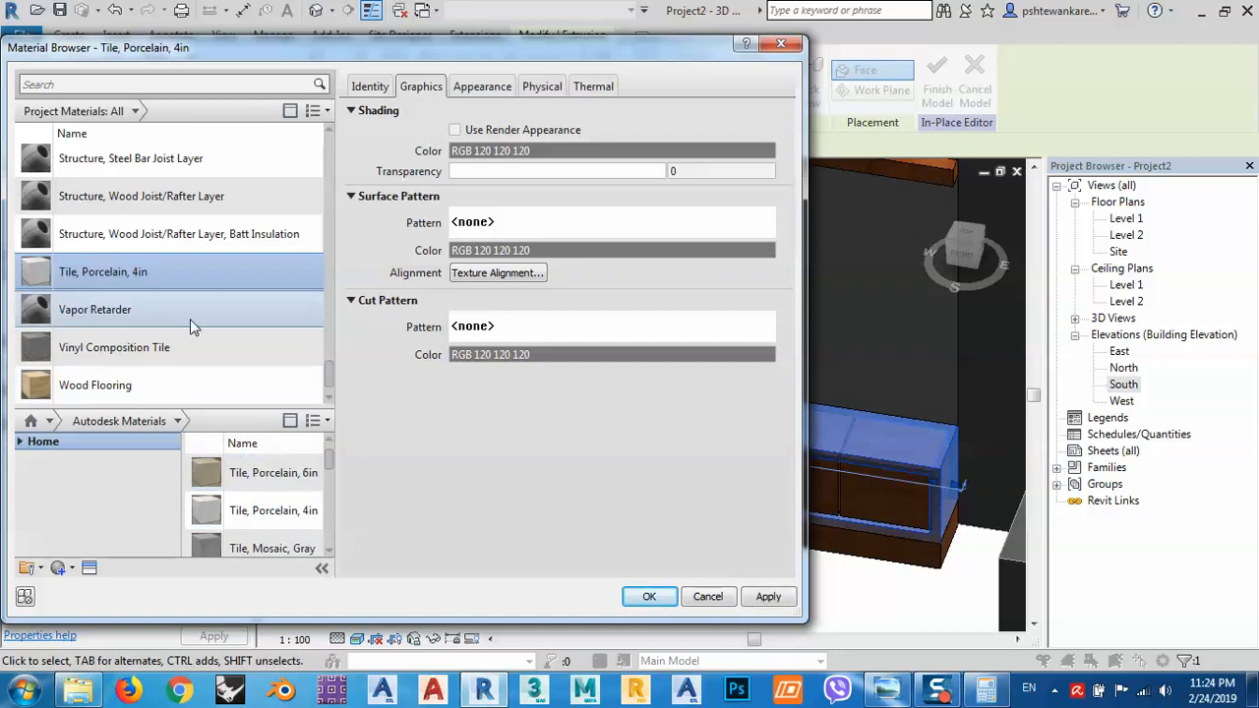
Step: Check the porcelain tile's appearance settings and assign the material to the cabinet's outer frame
left_click(480, 87)
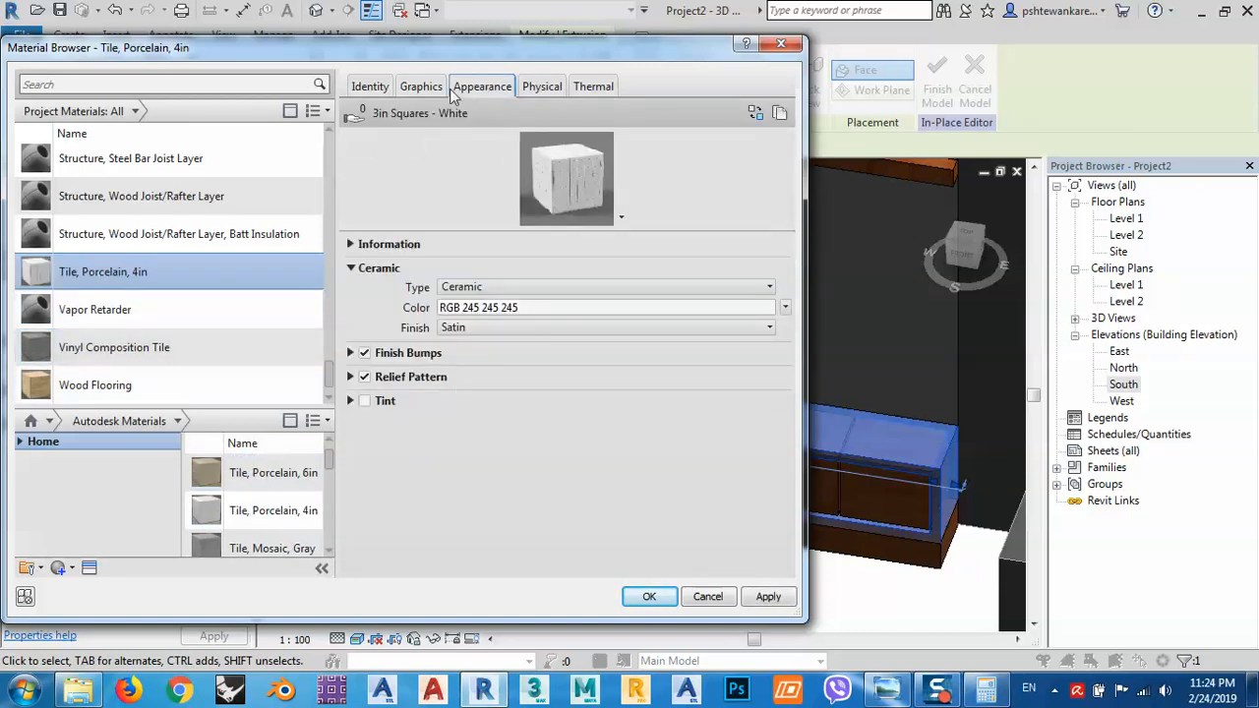
left_click(766, 597)
left_click(651, 597)
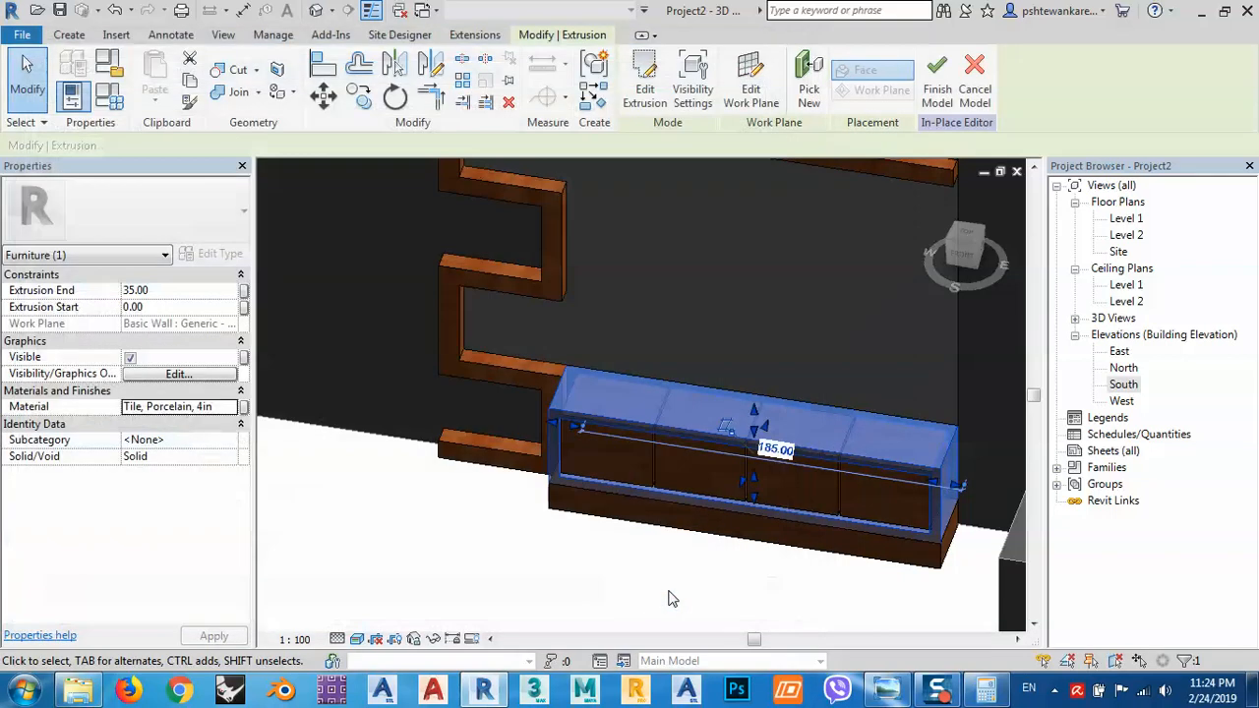
left_click(593, 561)
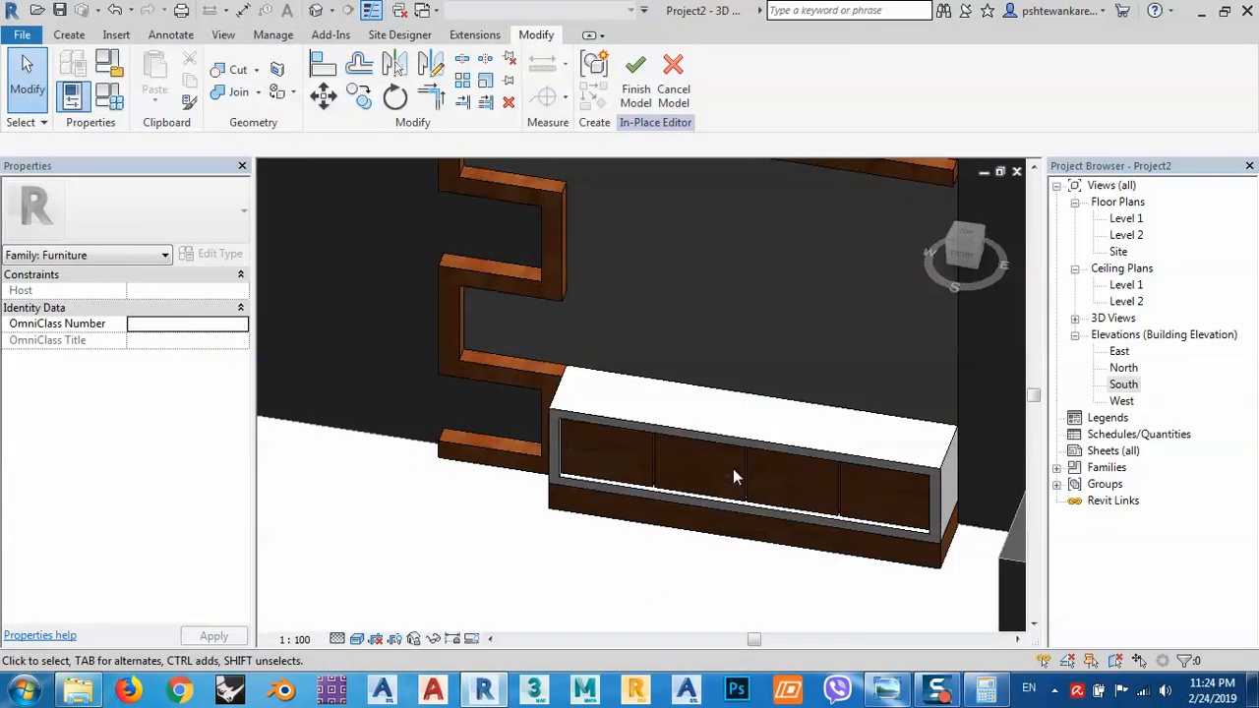
Step: Select the back panel extrusion behind the TV area and check its finish in the reference photo
scroll(733, 468, "down", 3)
middle_click_drag(779, 392, 705, 378, "shift")
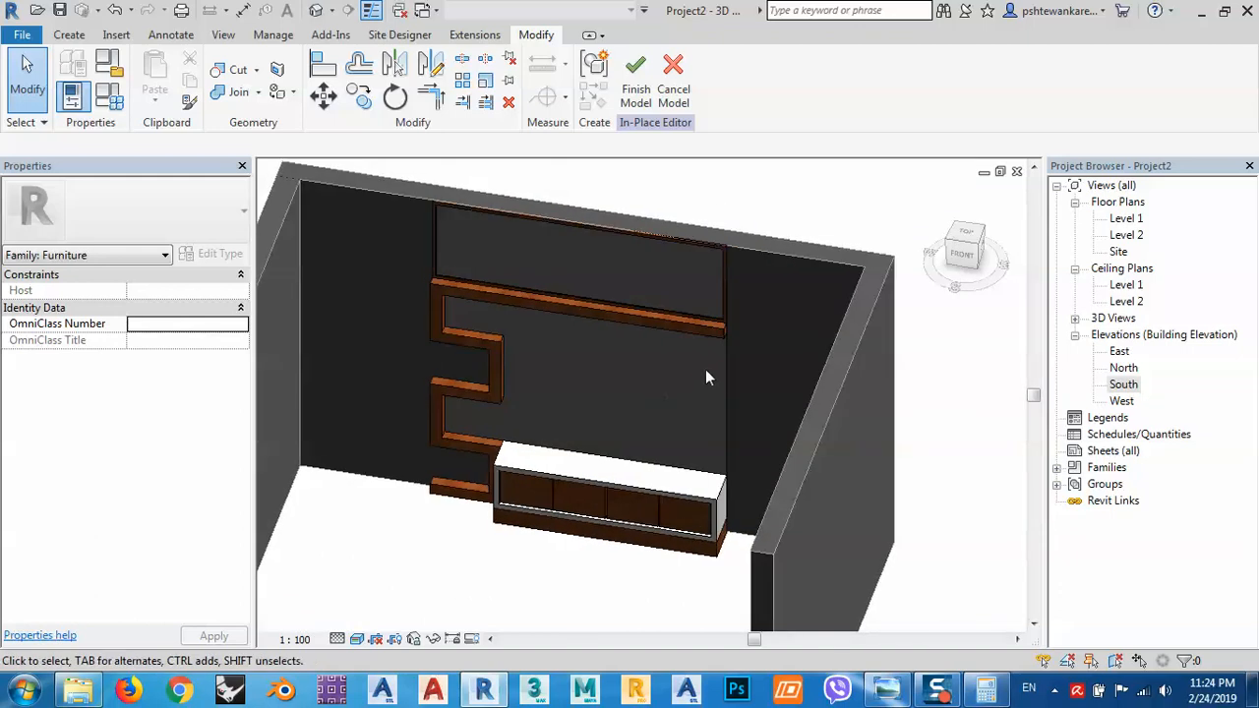
left_click(724, 386)
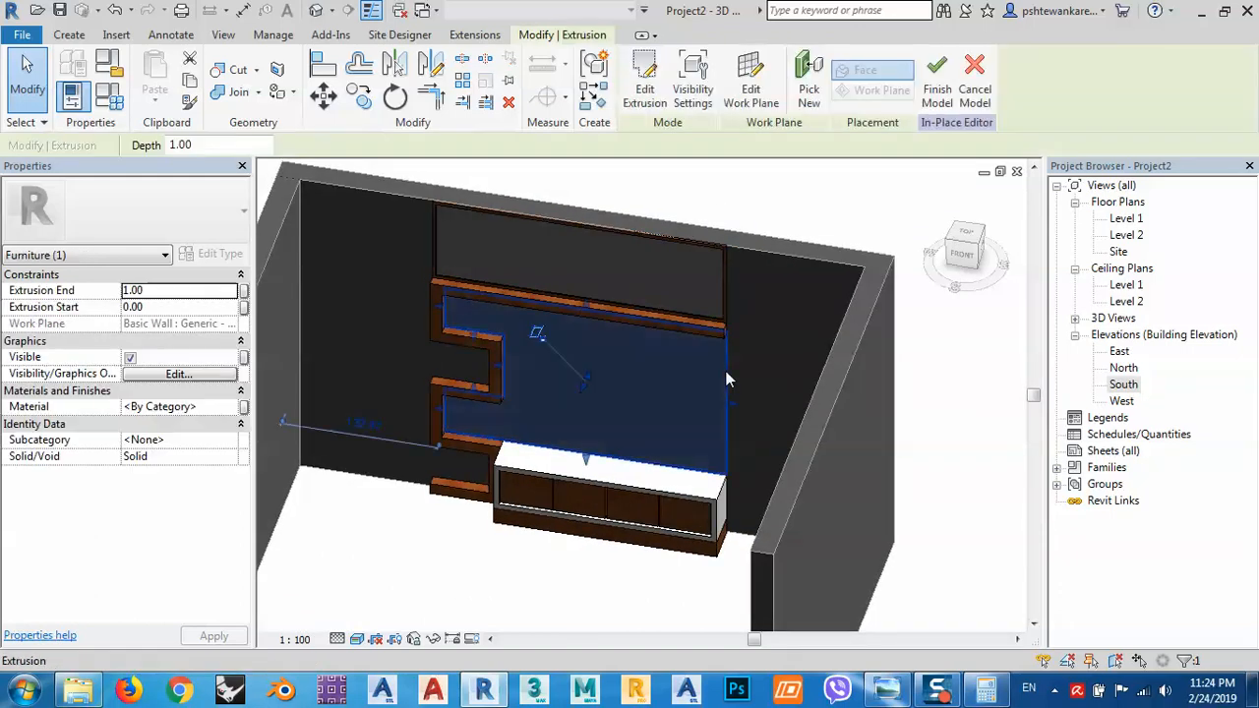
left_click(887, 691)
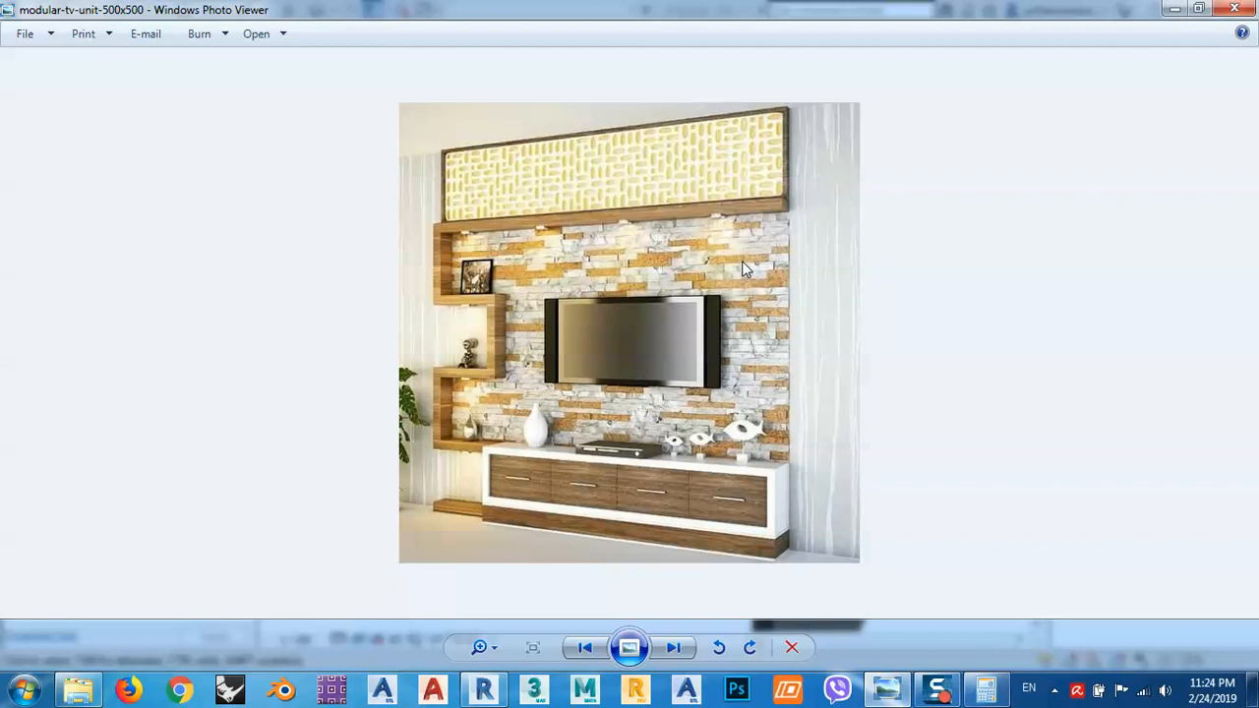
left_click(1174, 9)
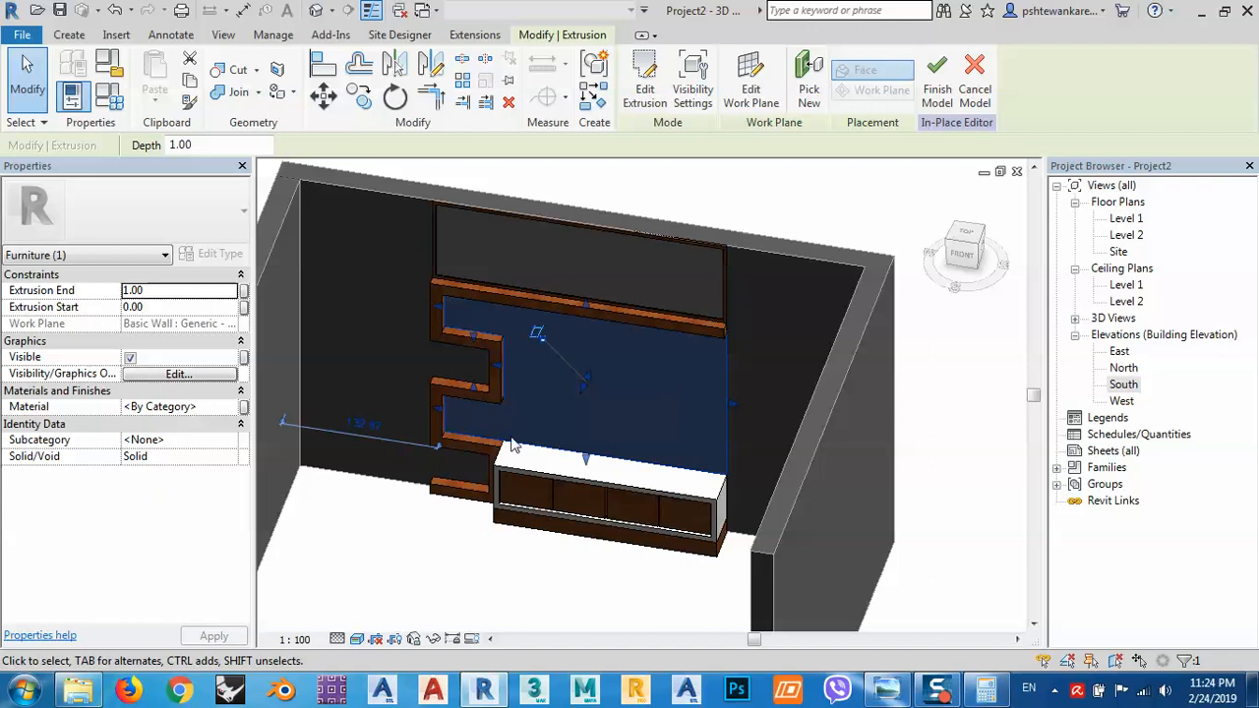
Step: Add another Wood Flooring material from Autodesk Materials for the back panel, keeping both appearances
left_click(225, 407)
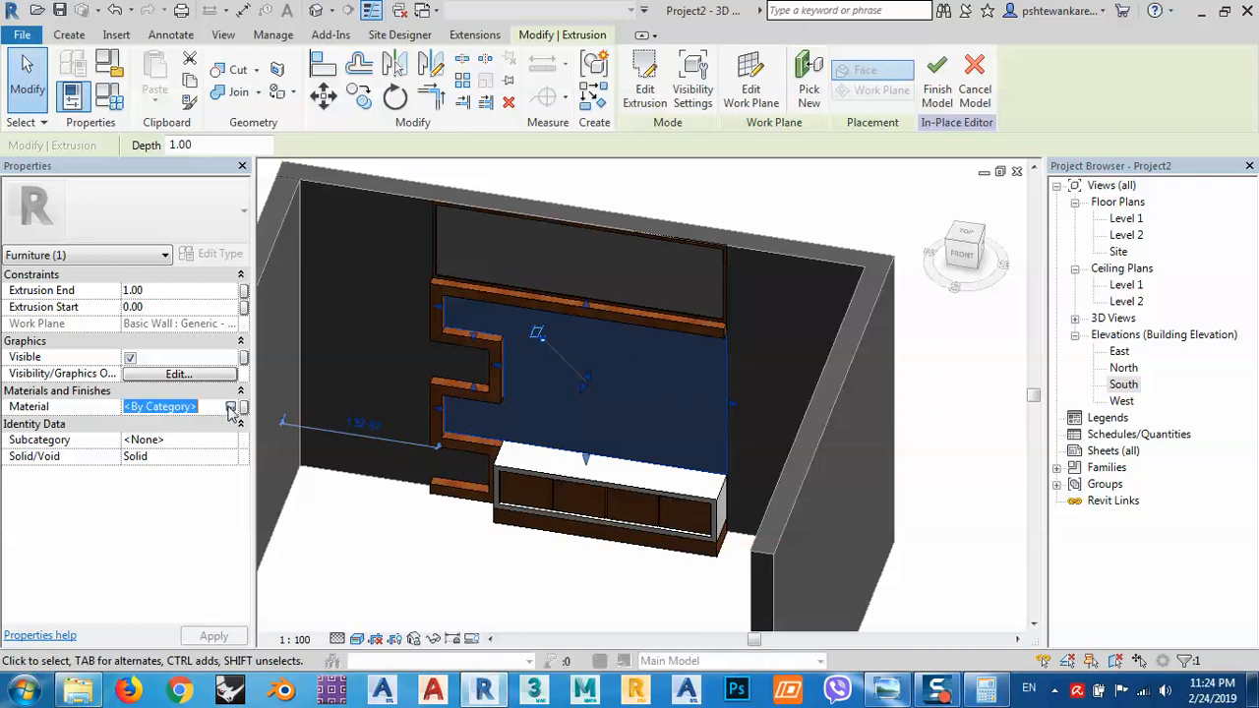
left_click(230, 408)
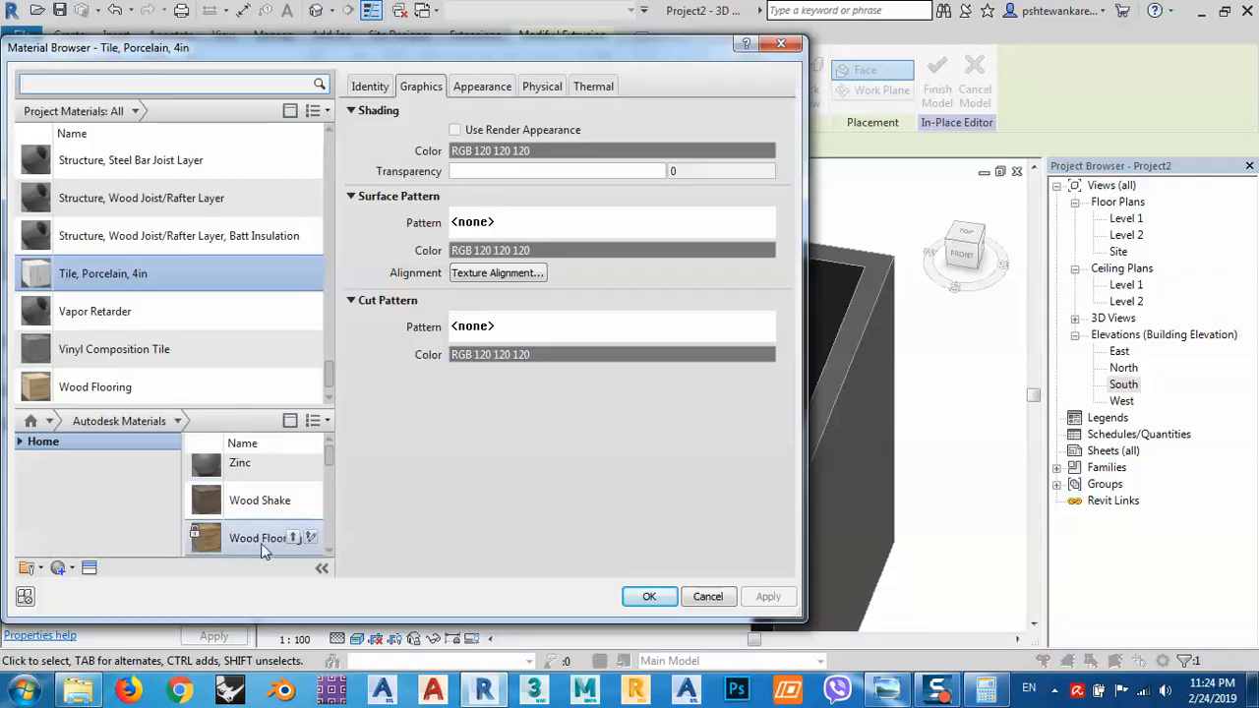
left_click(293, 537)
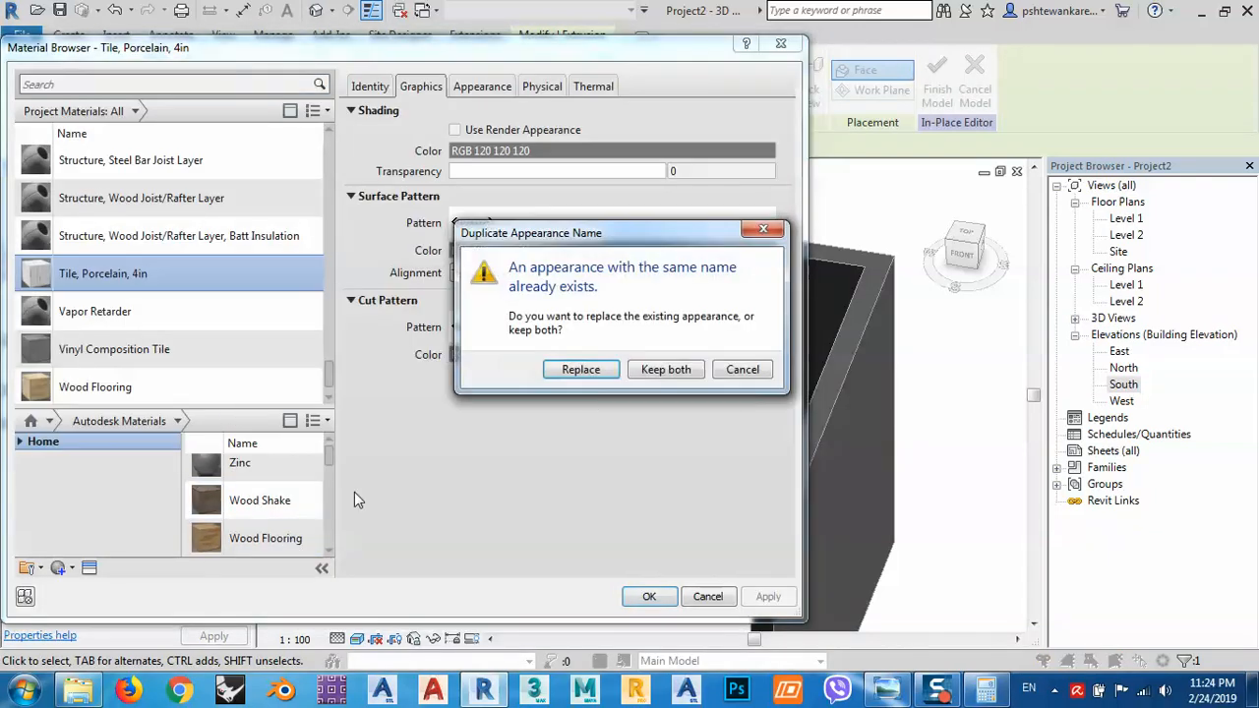
left_click(650, 370)
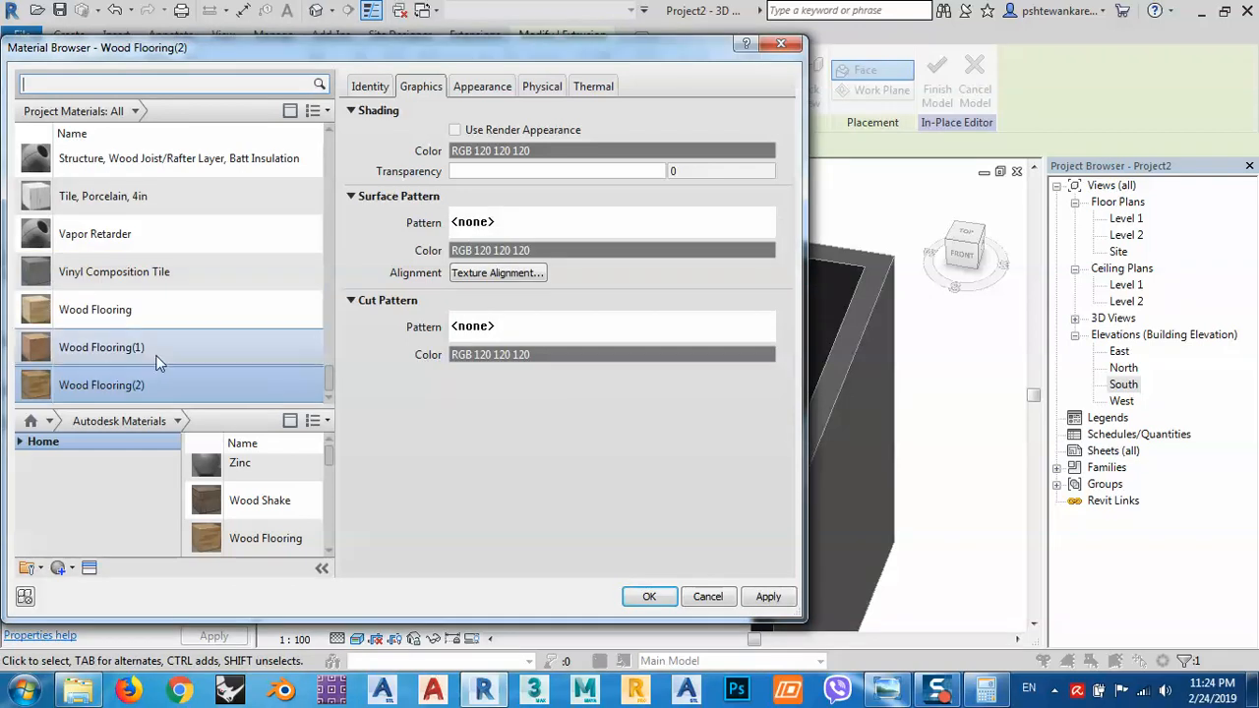
Step: Replace the Wood Flooring(2) image with the wooden-floor-texture file from the Desktop's tv place tut folder and assign the material to the back panel
left_click(482, 89)
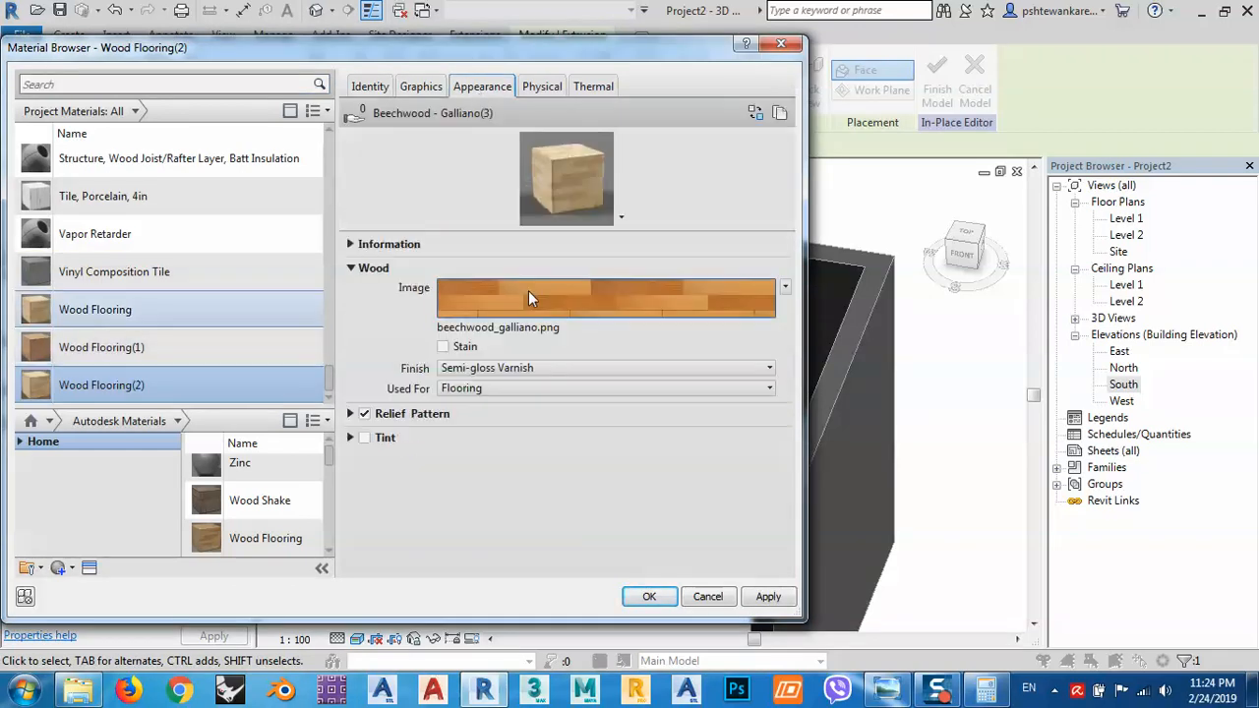
left_click(502, 328)
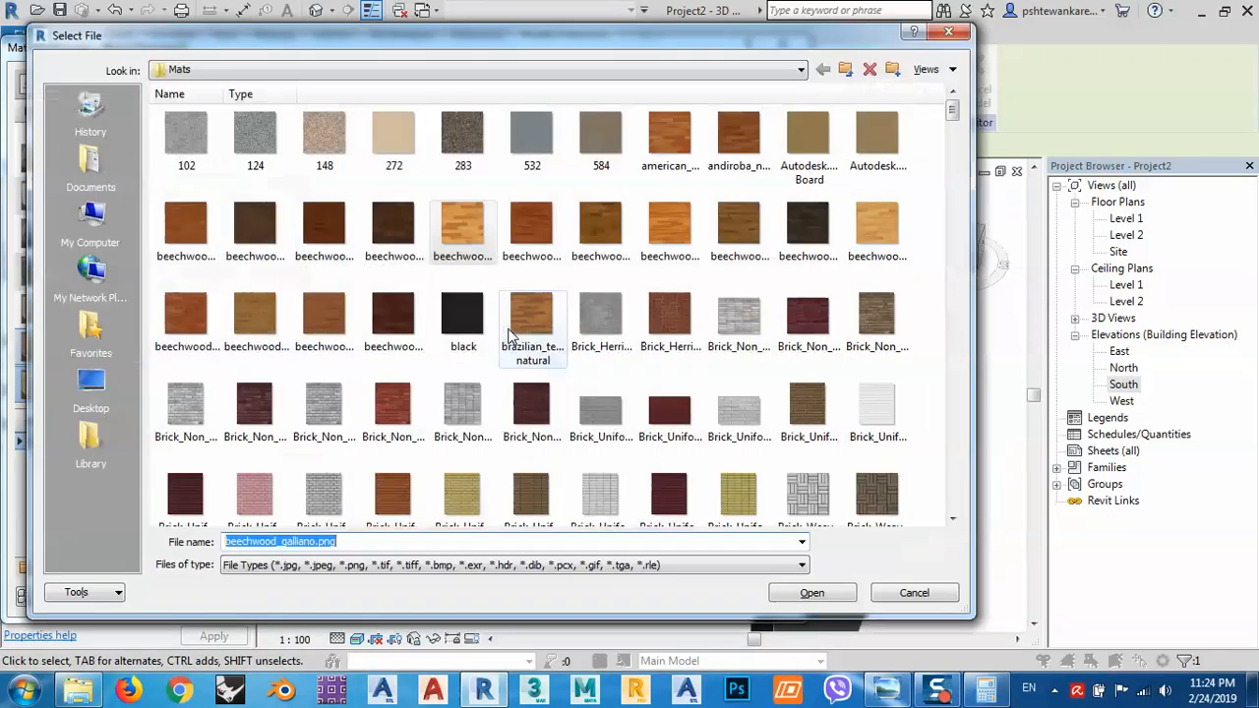
left_click(90, 388)
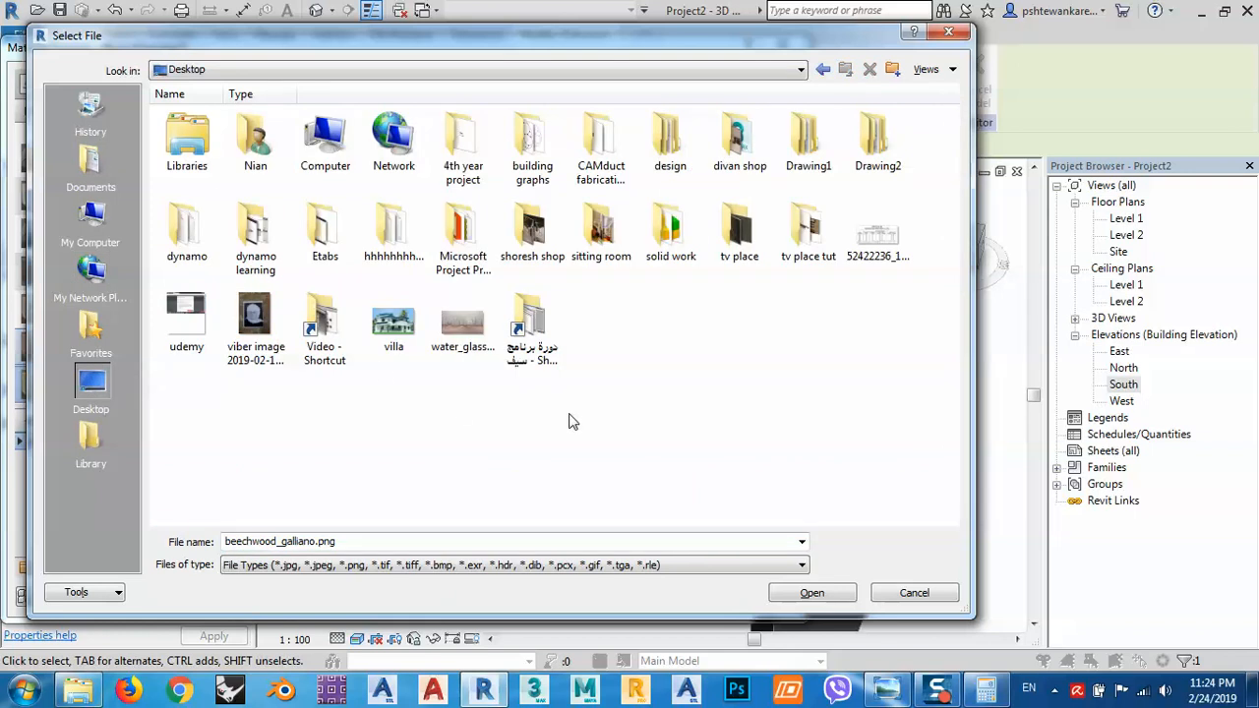
double_click(808, 233)
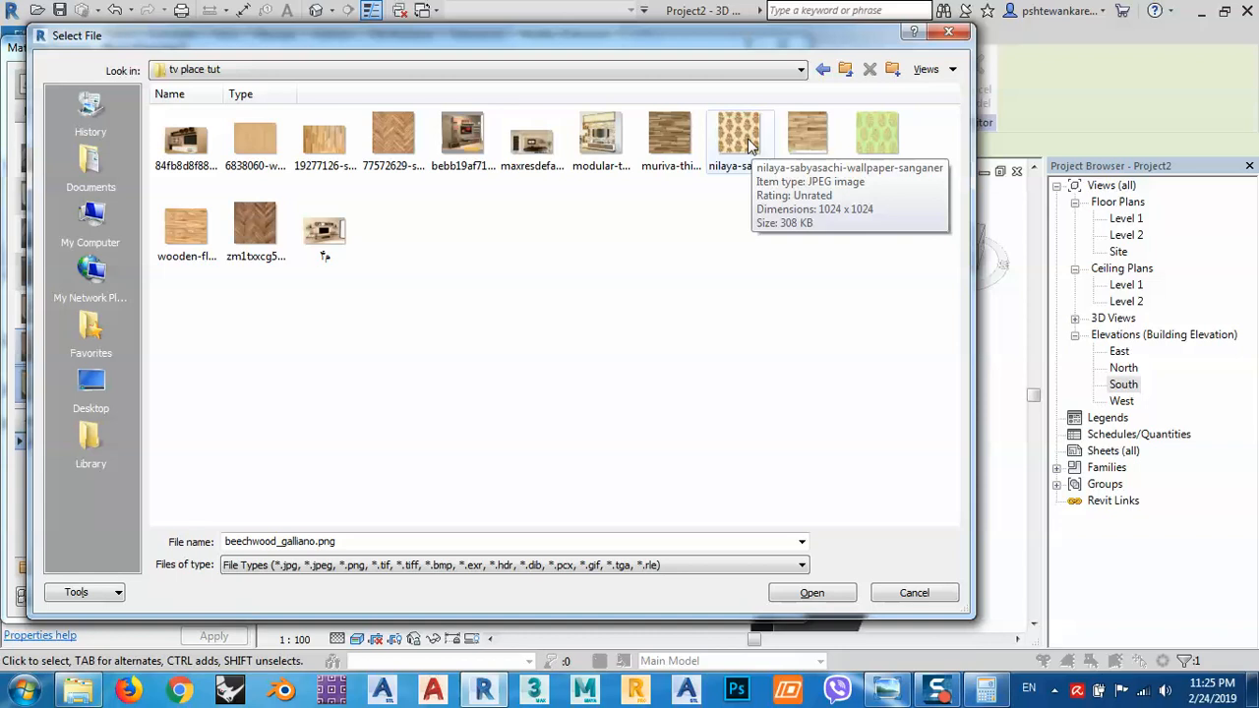
left_click(739, 138)
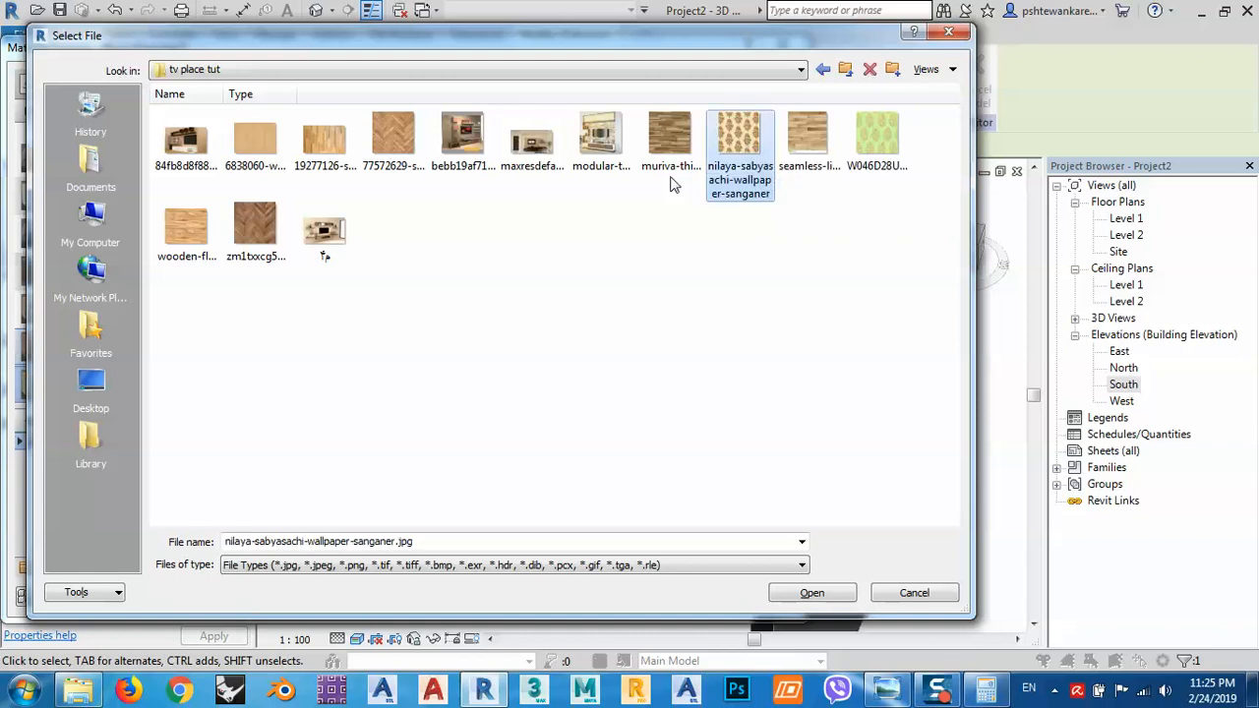
double_click(185, 228)
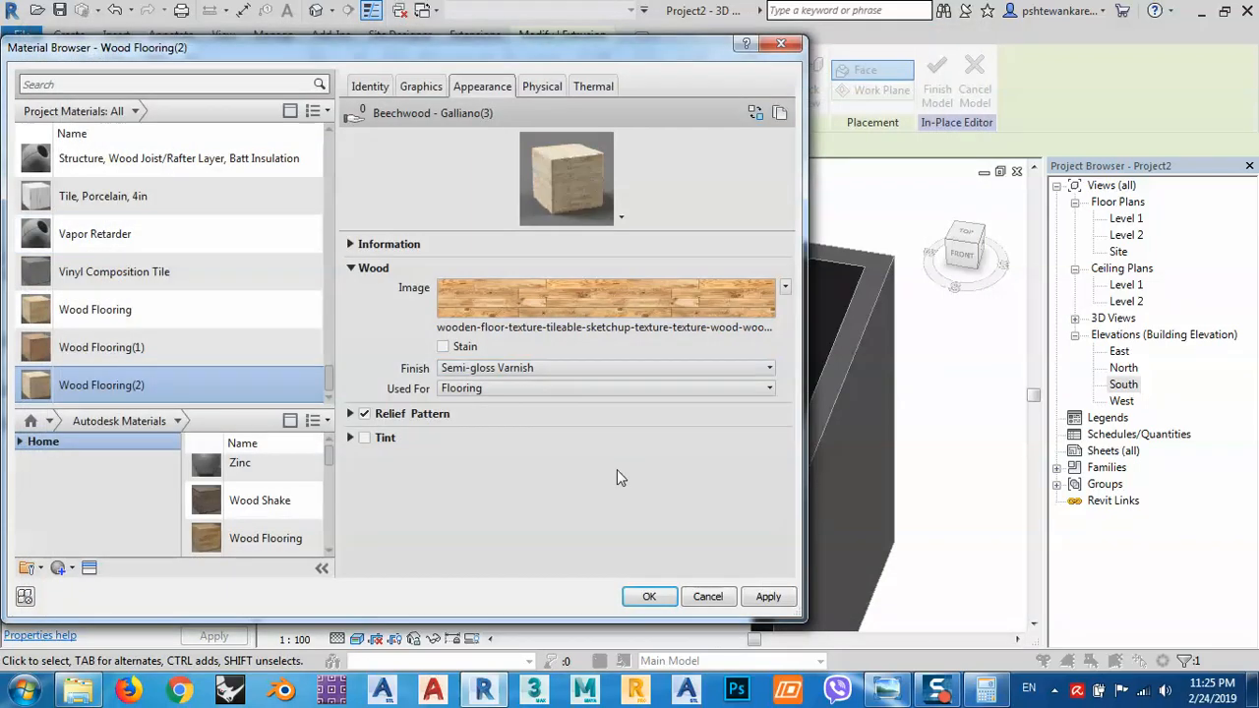
left_click(651, 597)
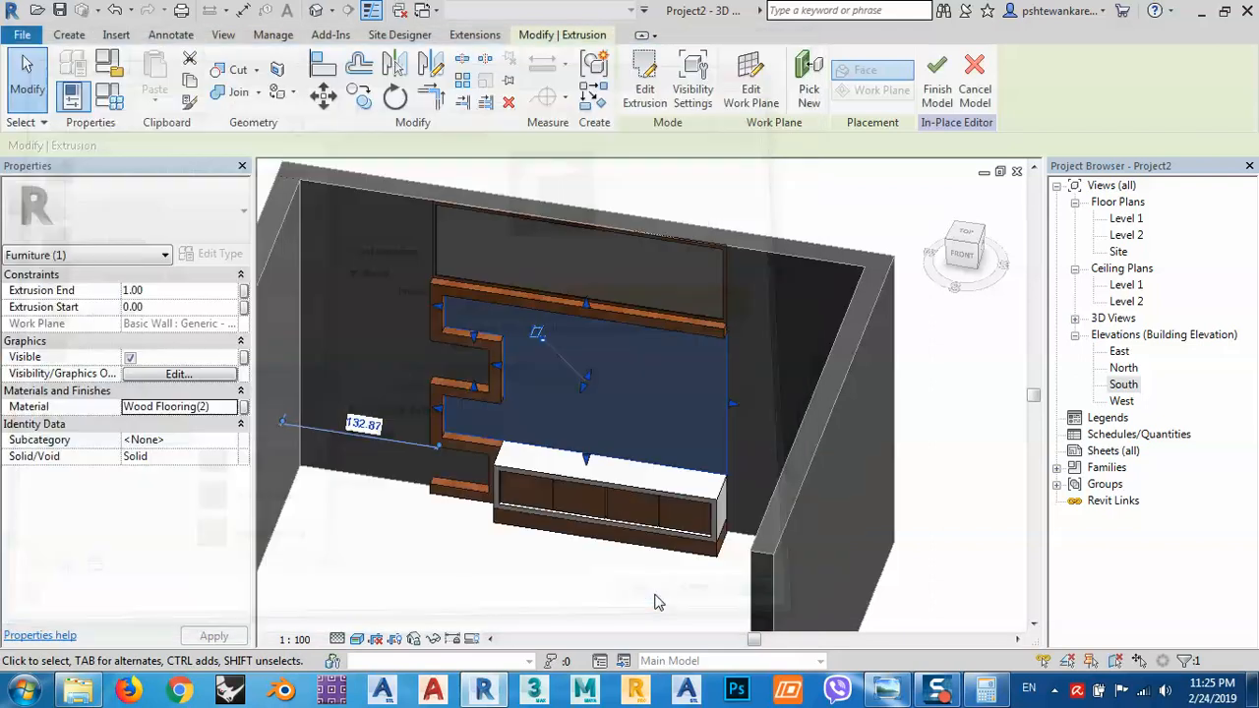
left_click(970, 505)
Step: Change the back panel's Wood Flooring(2) appearance image to qq.jpg from the Desktop's tv place folder and apply it
scroll(549, 434, "up", 6)
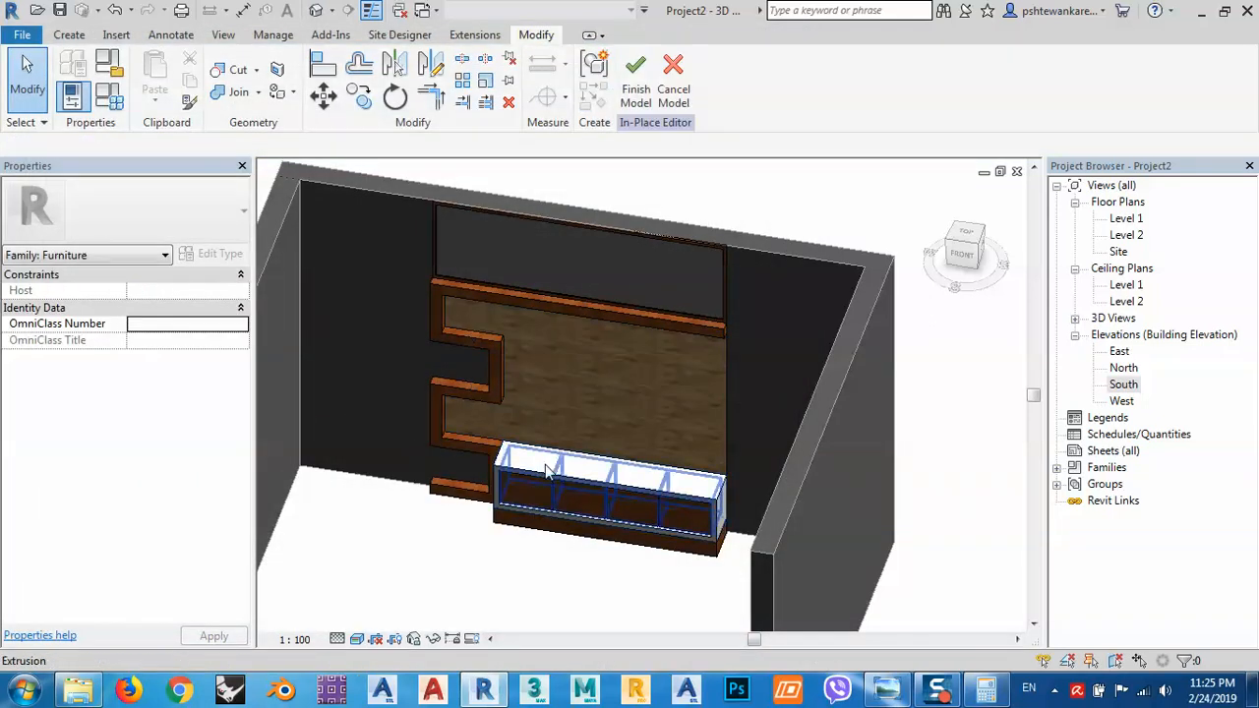
middle_click_drag(669, 483, 775, 290)
scroll(776, 362, "down", 3)
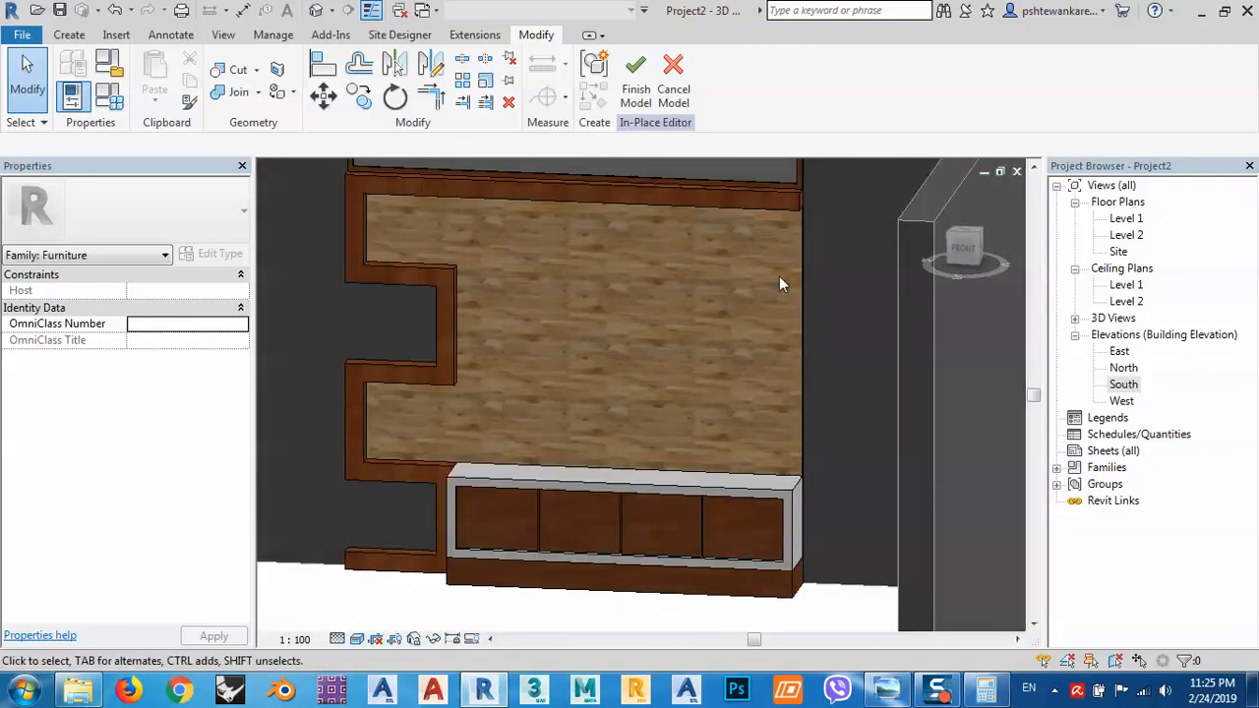
left_click(799, 289)
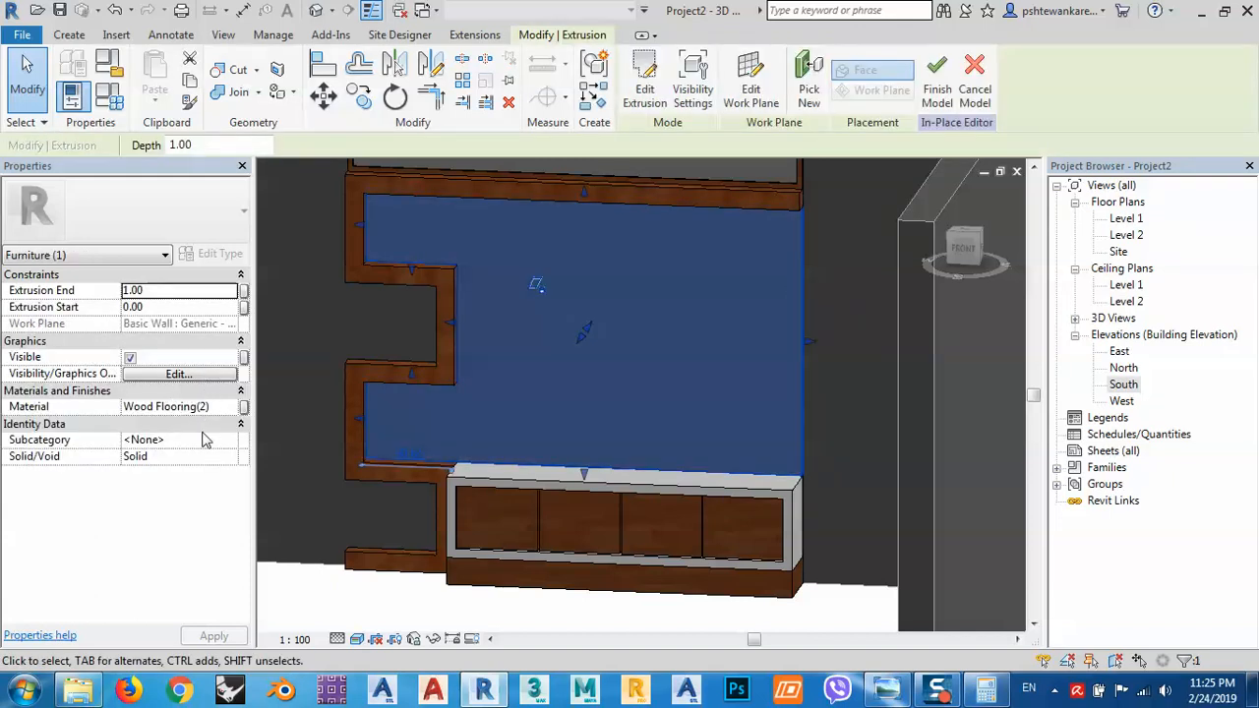
left_click(234, 409)
left_click(243, 406)
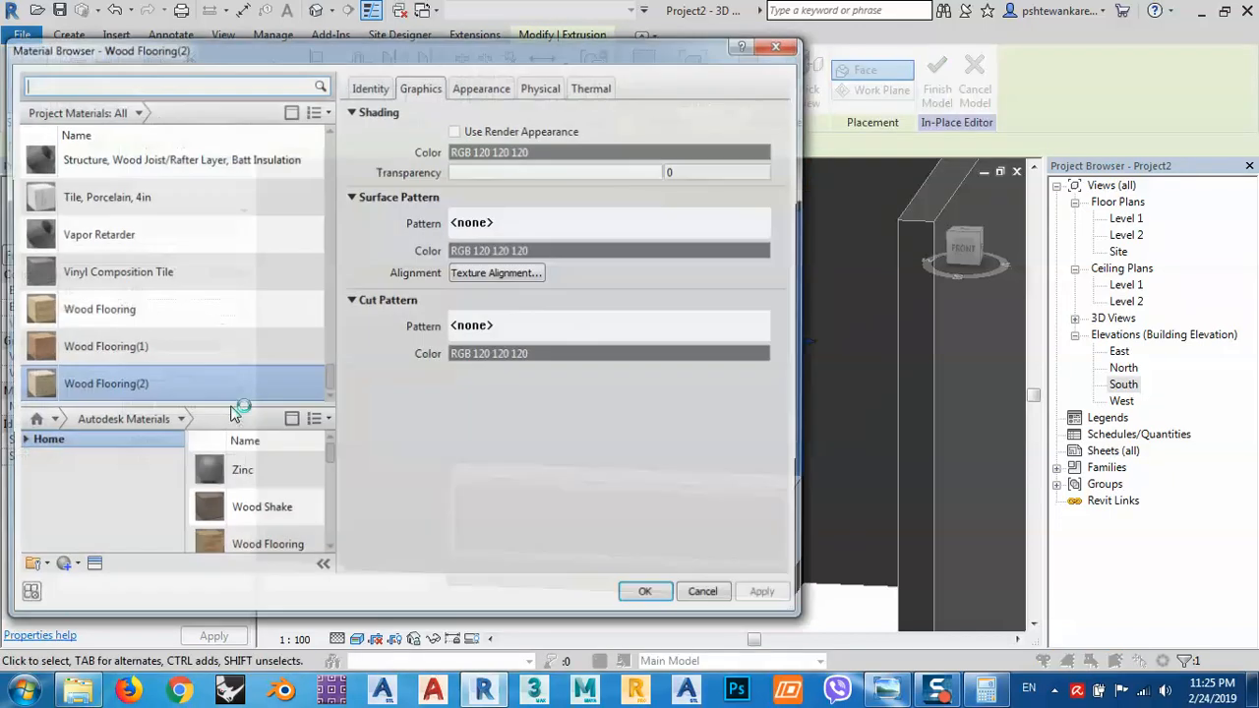
left_click(505, 88)
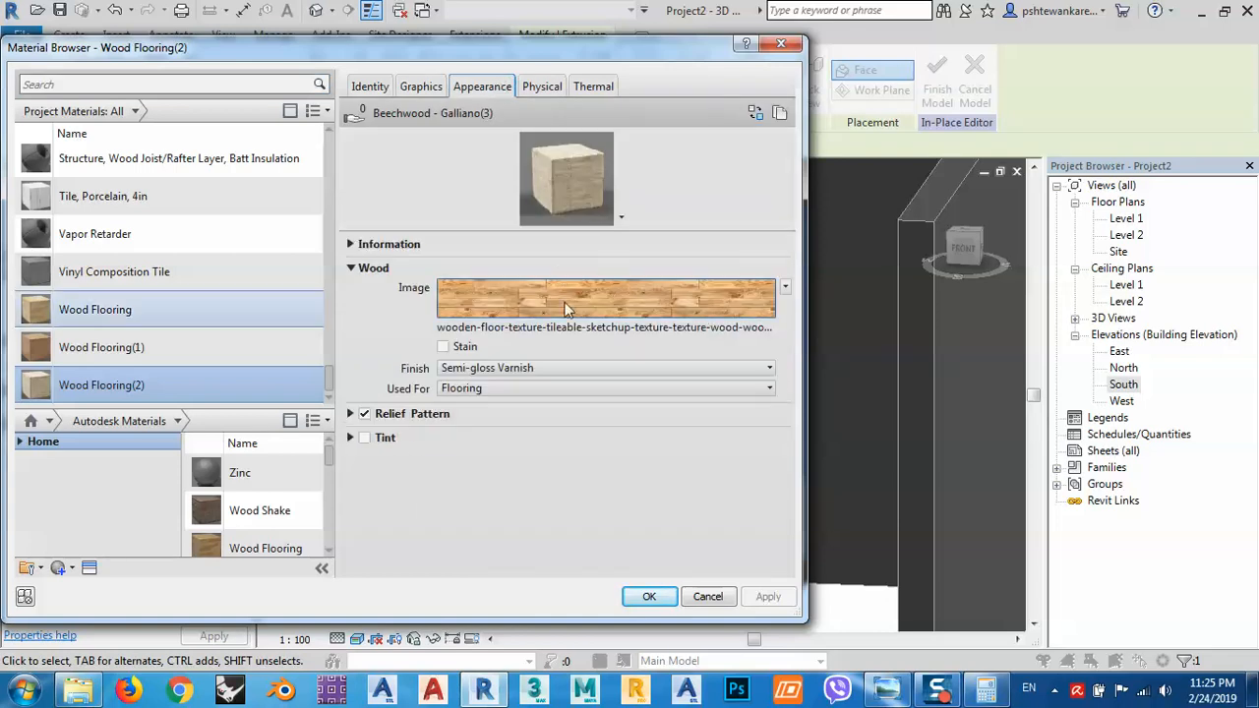
left_click(643, 327)
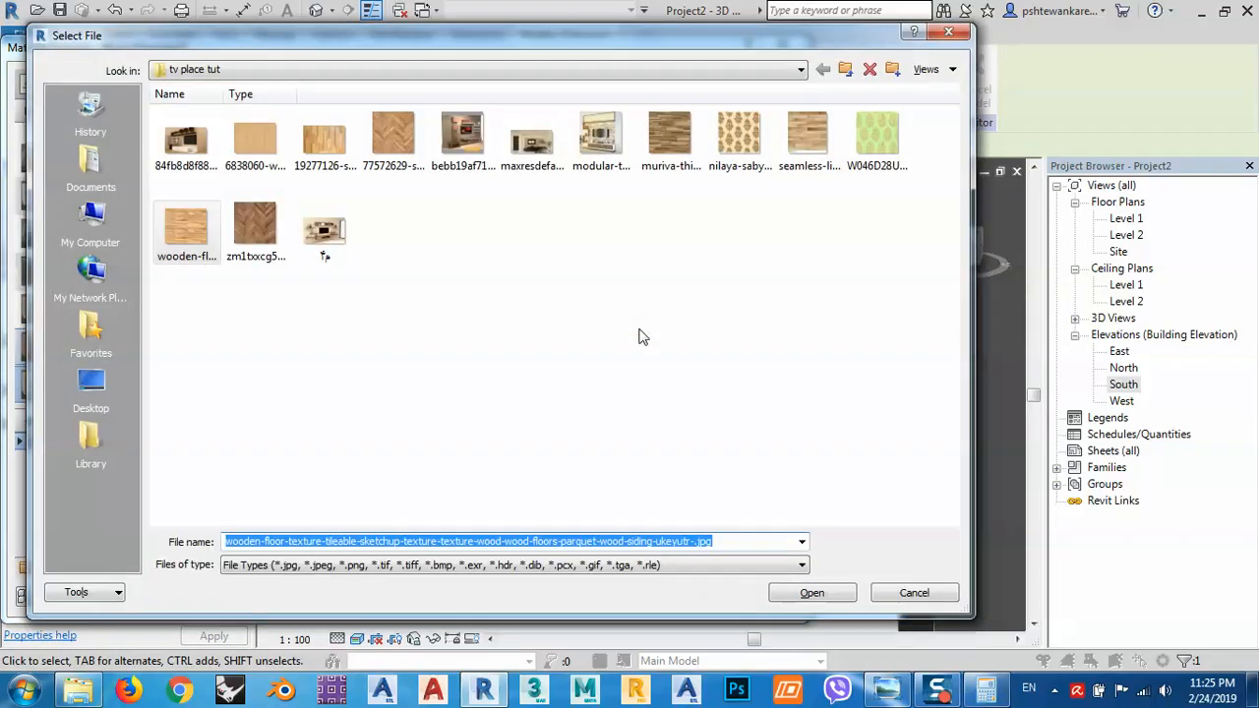
left_click(637, 333)
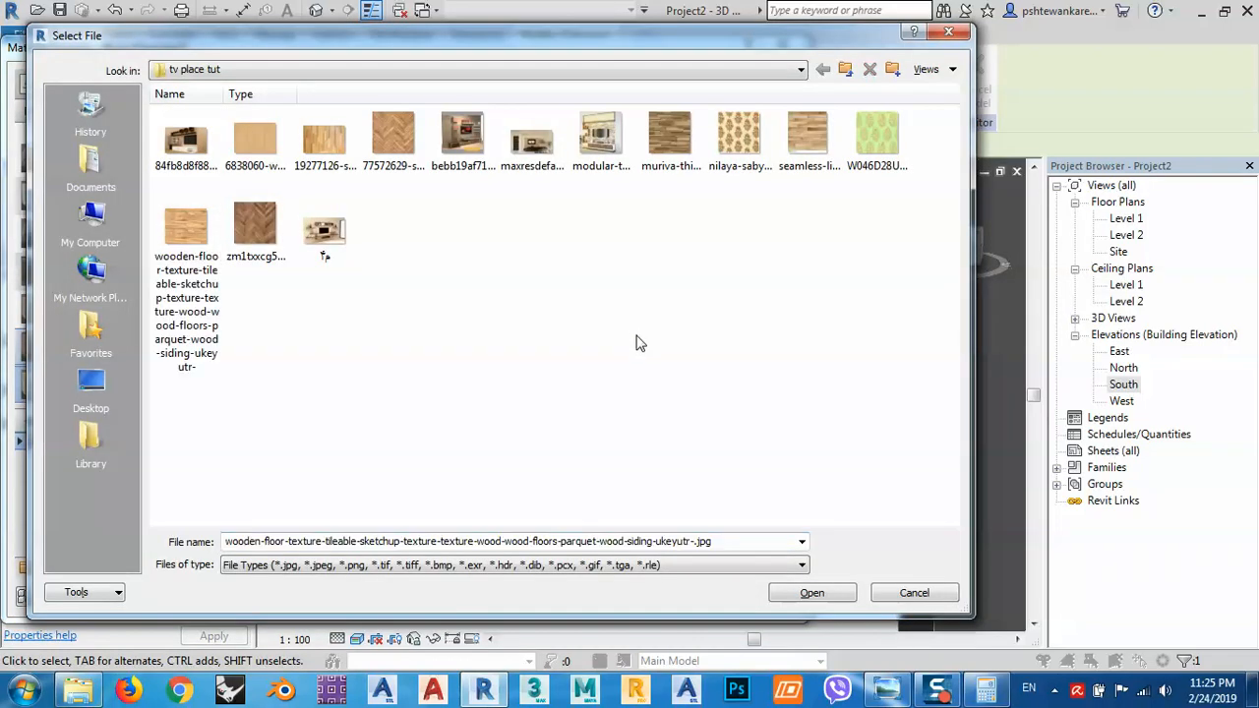
left_click(845, 68)
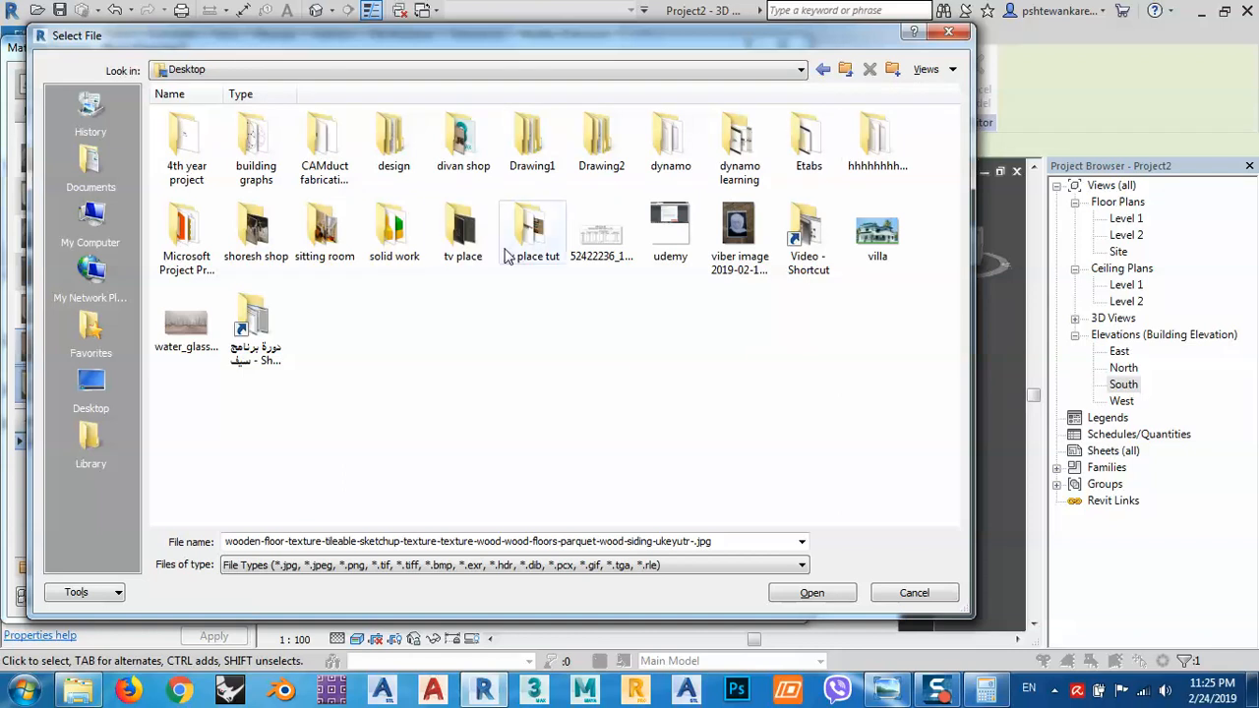
double_click(472, 241)
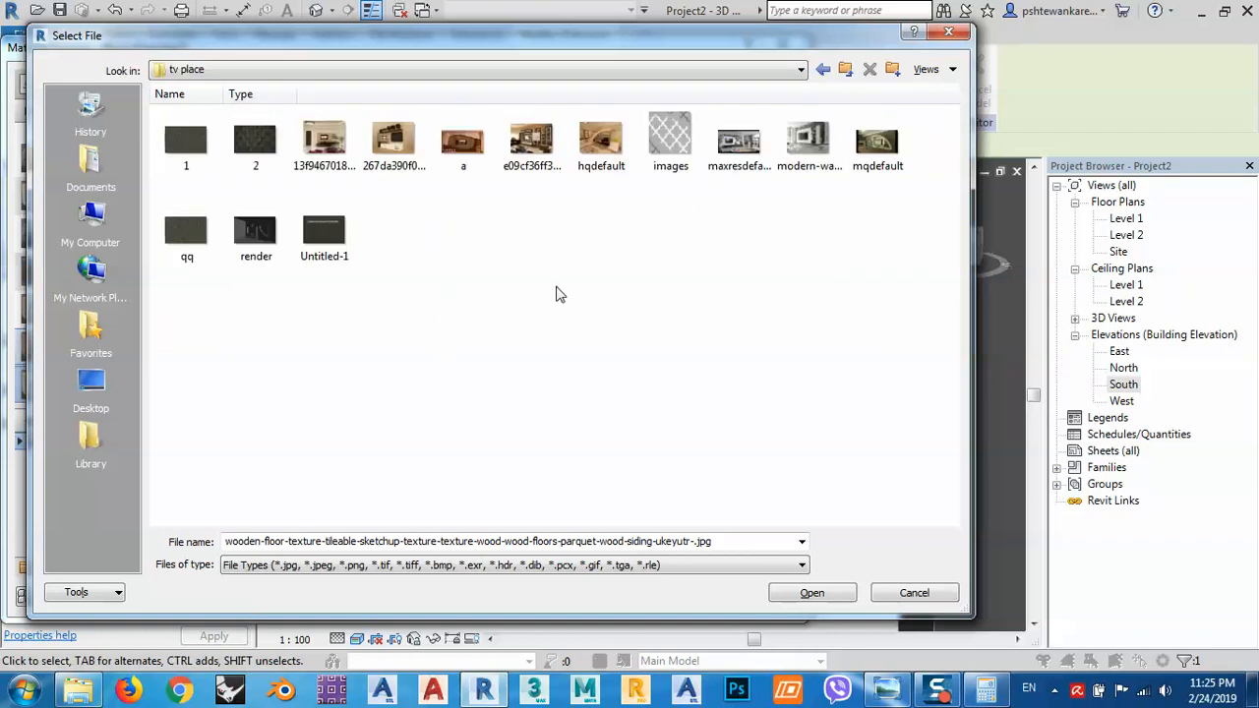
double_click(184, 236)
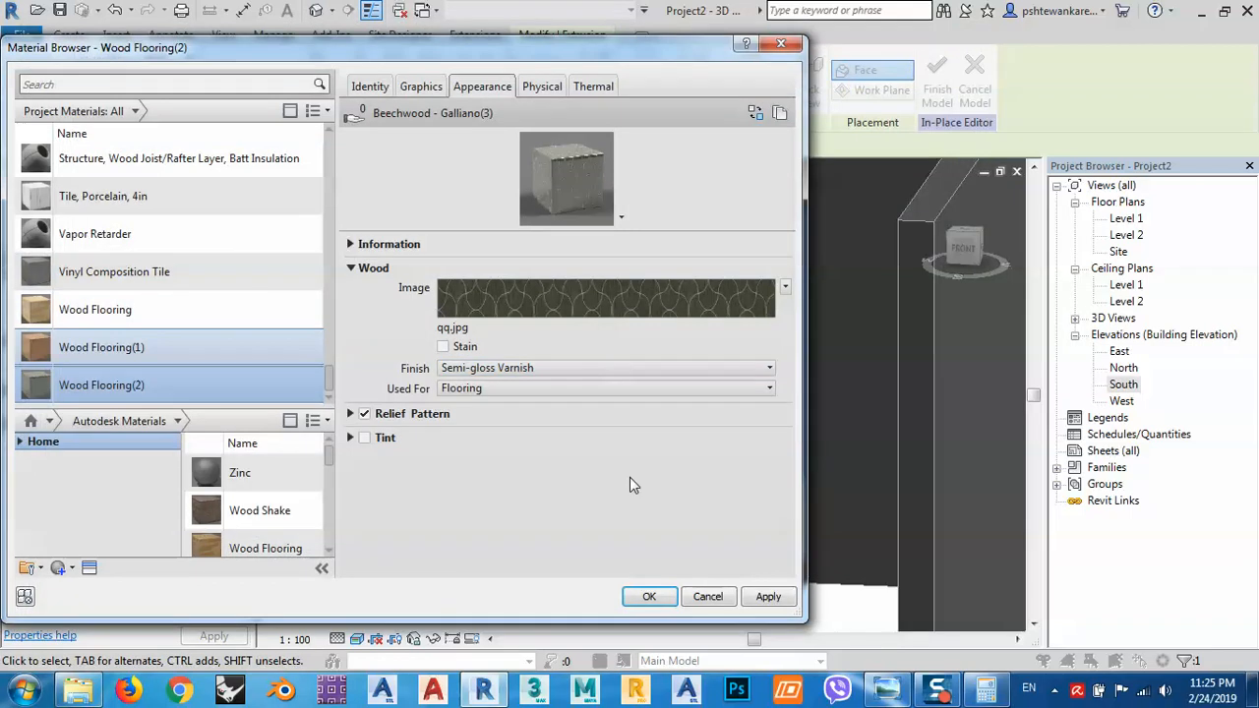
left_click(768, 596)
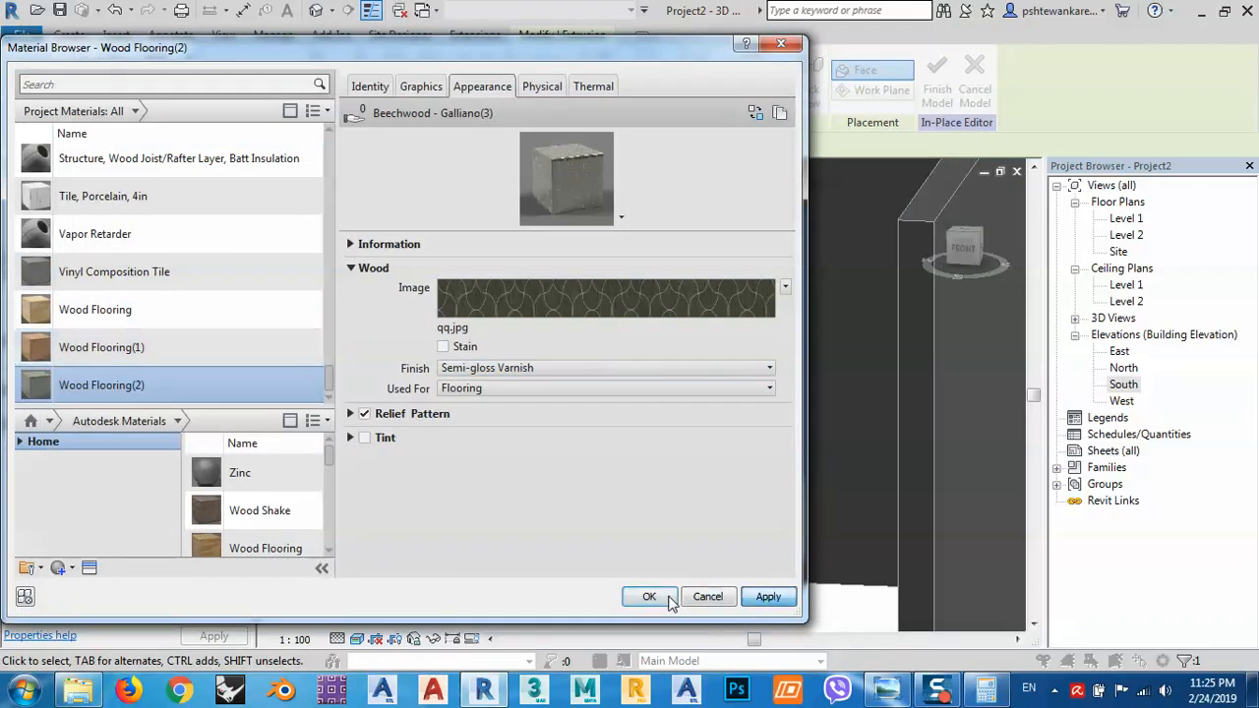
left_click(649, 596)
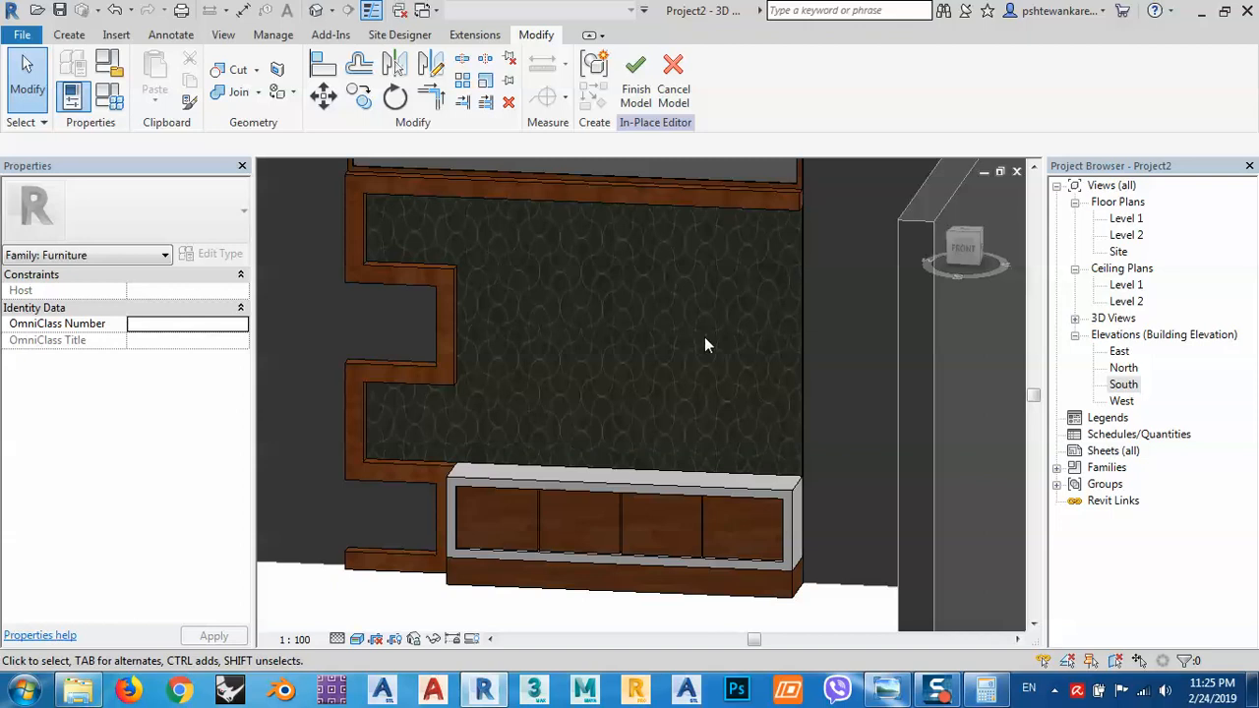
Step: Set the back panel's Wood Flooring(2) appearance image to images.jpg from the tv place folder and apply the material
left_click(804, 344)
left_click(224, 405)
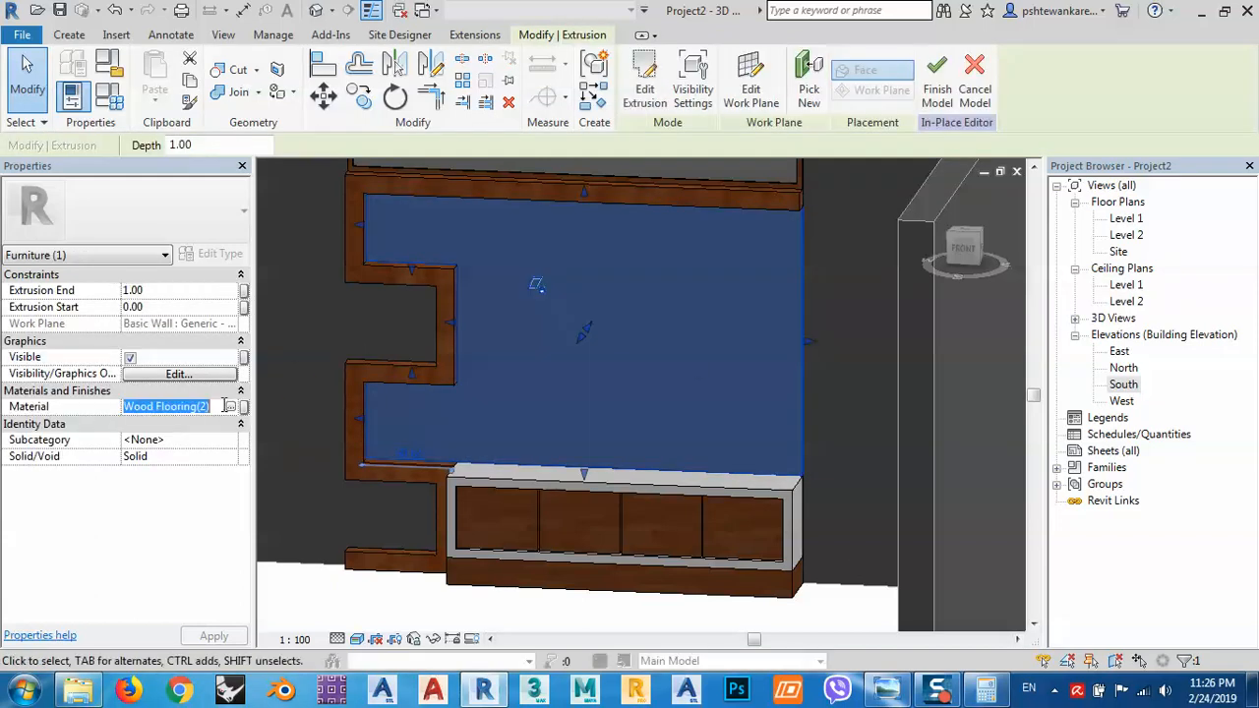
left_click(230, 407)
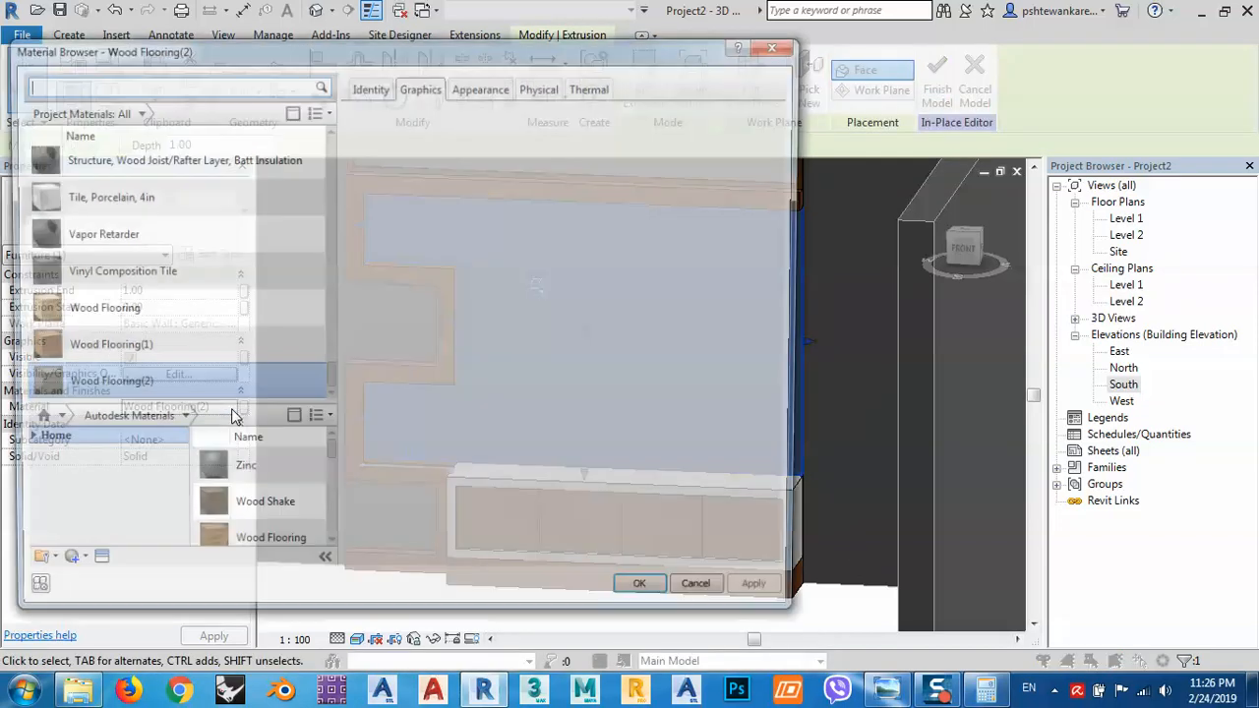
left_click(499, 90)
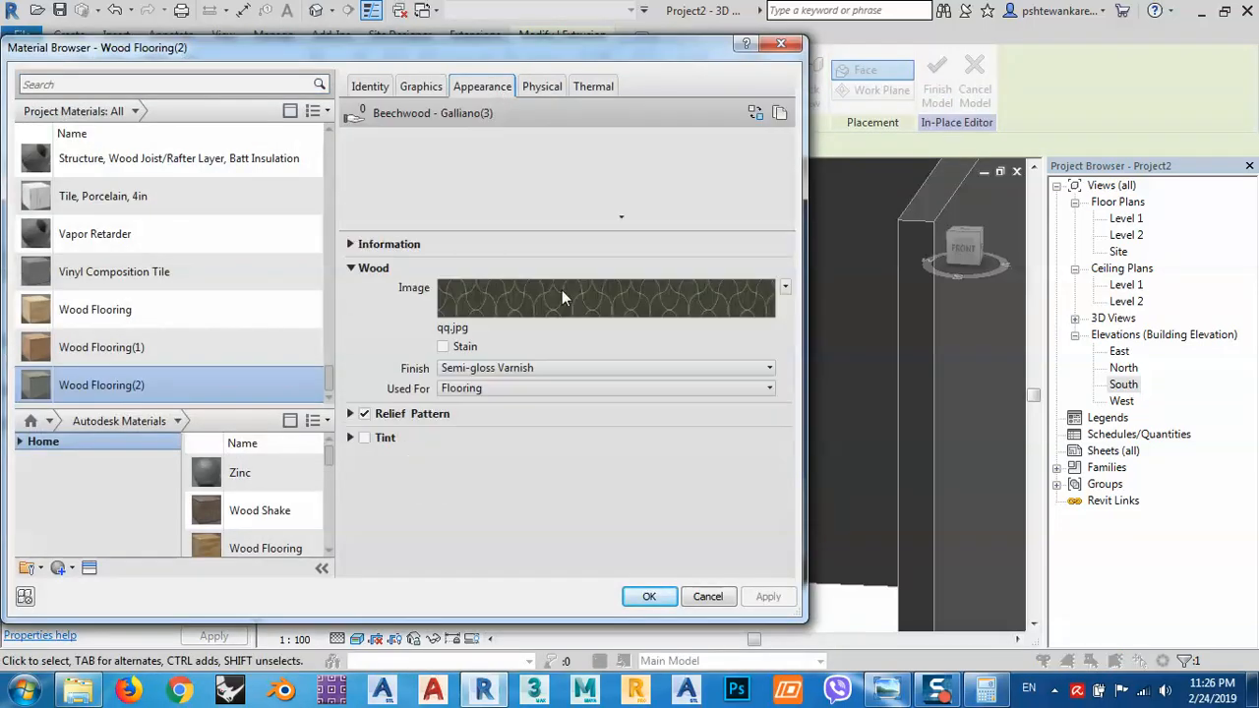
left_click(460, 332)
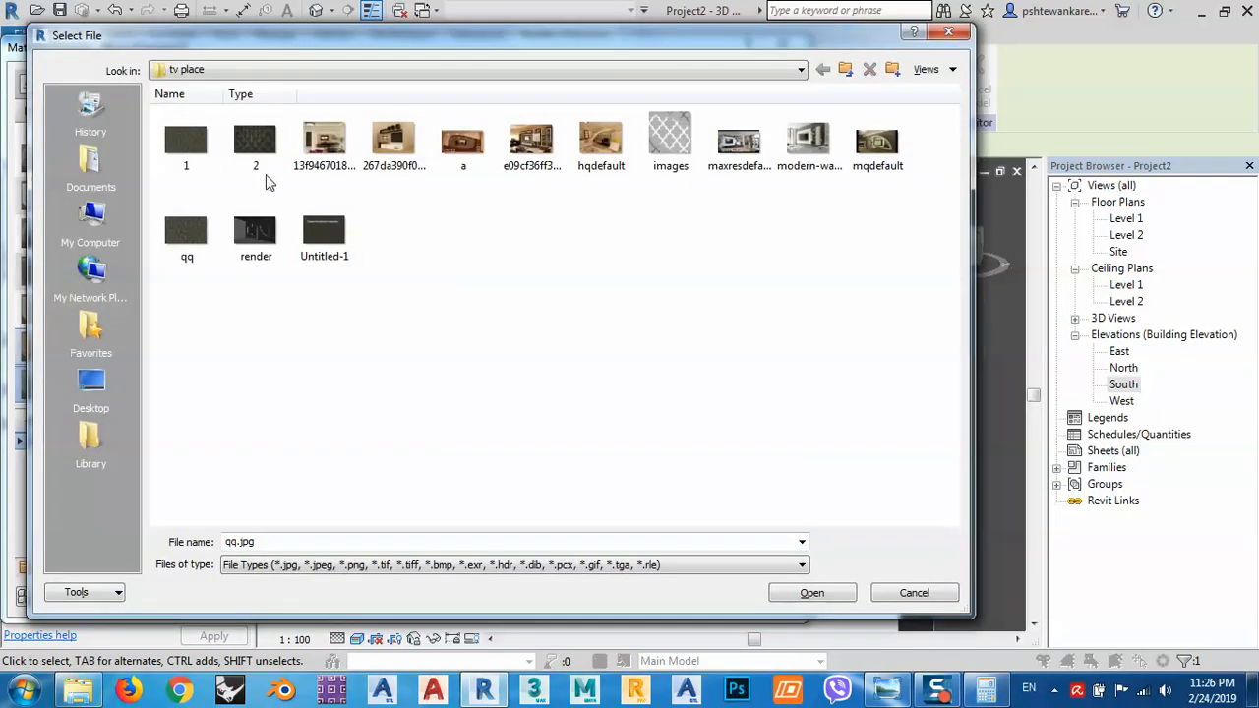
double_click(186, 140)
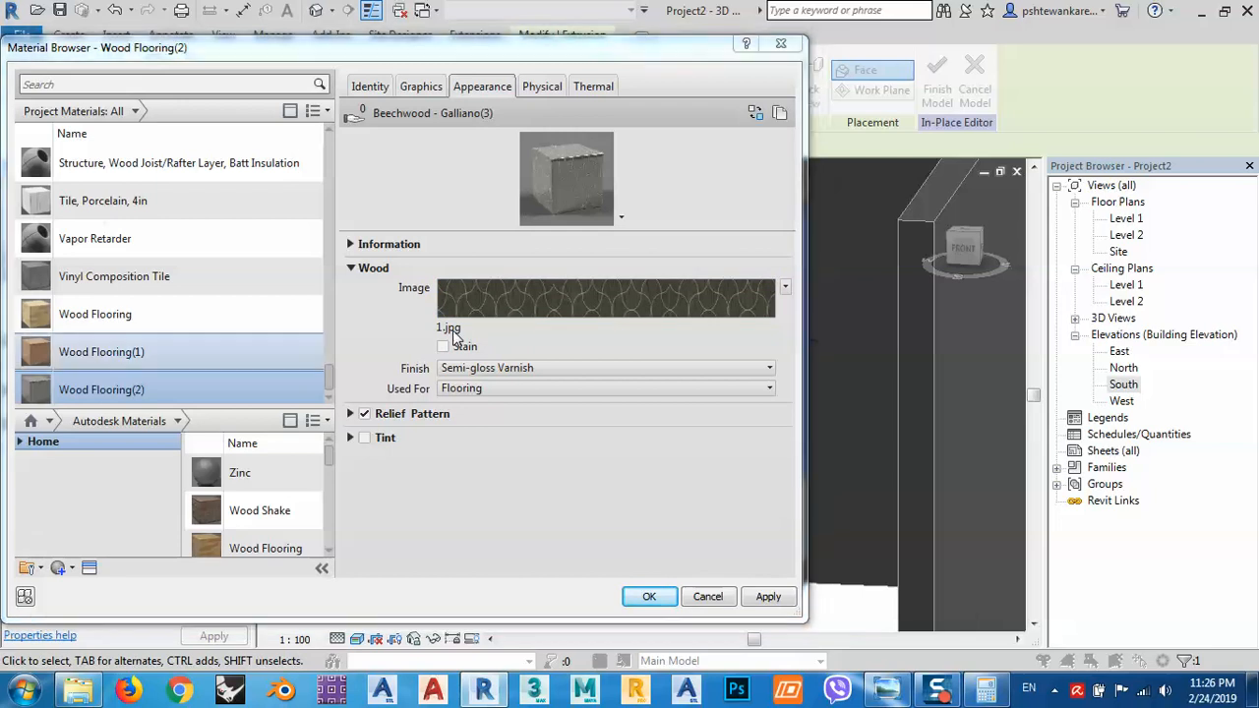
left_click(448, 330)
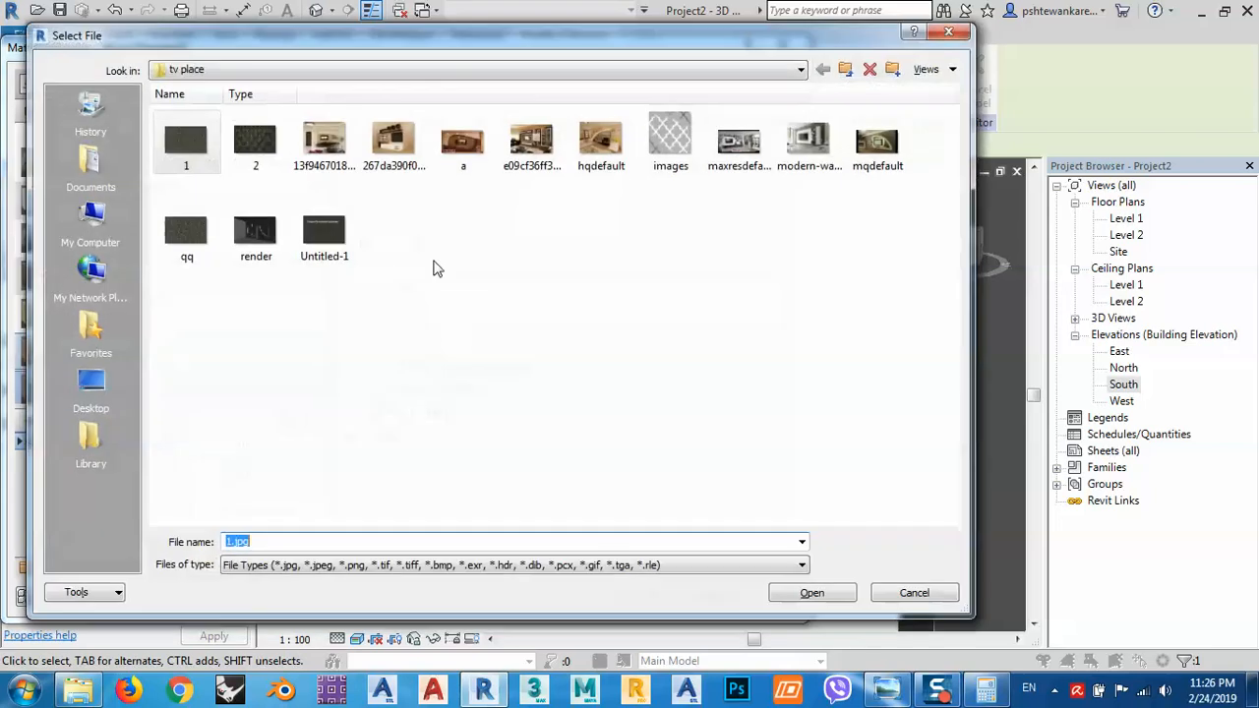
double_click(669, 143)
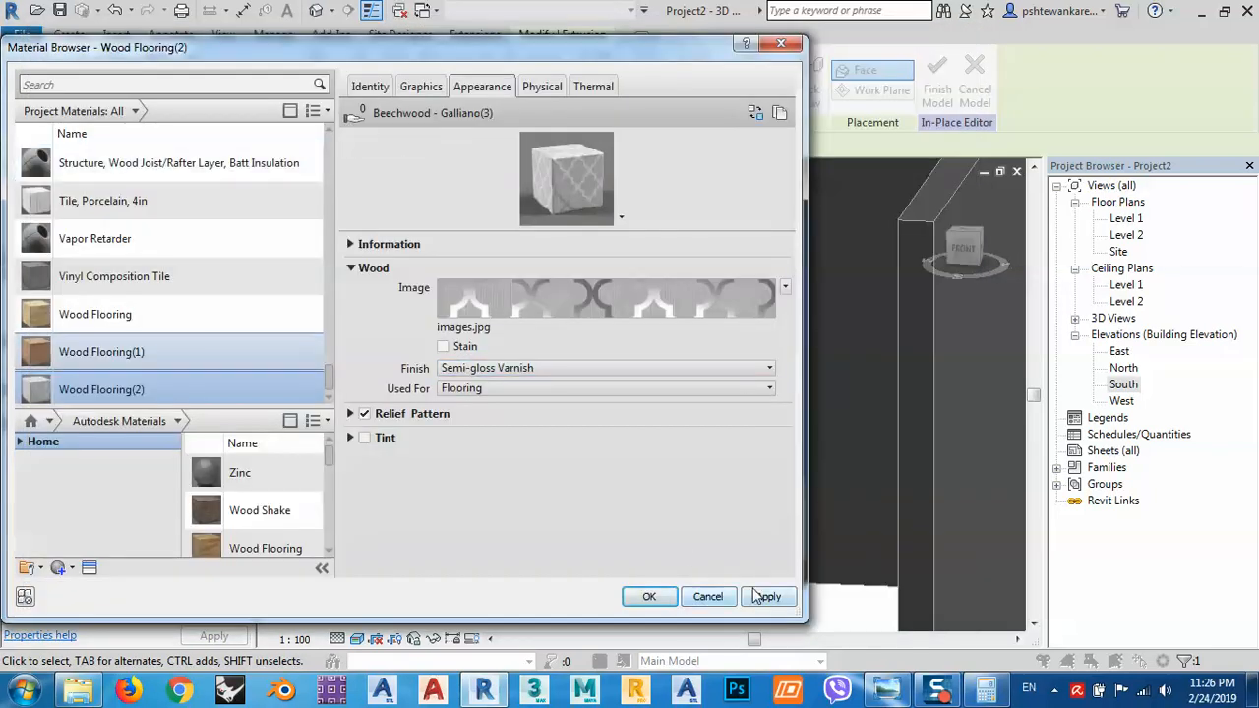
left_click(757, 596)
left_click(649, 596)
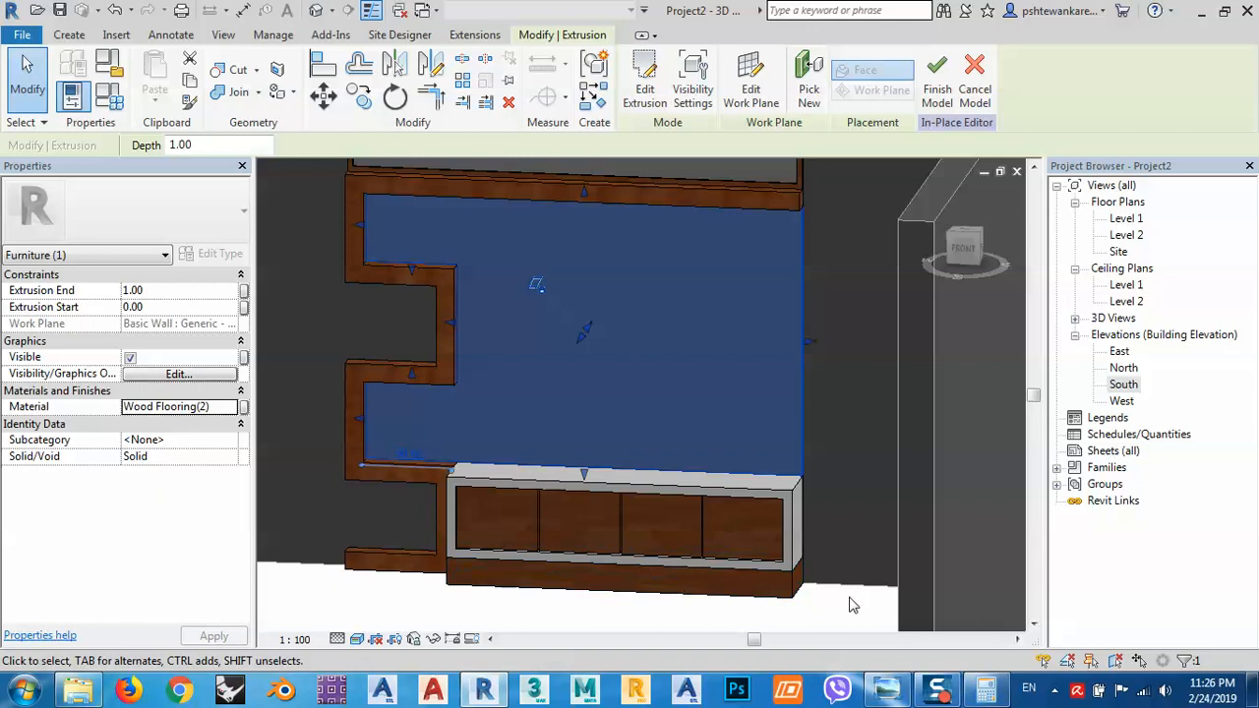
left_click(838, 600)
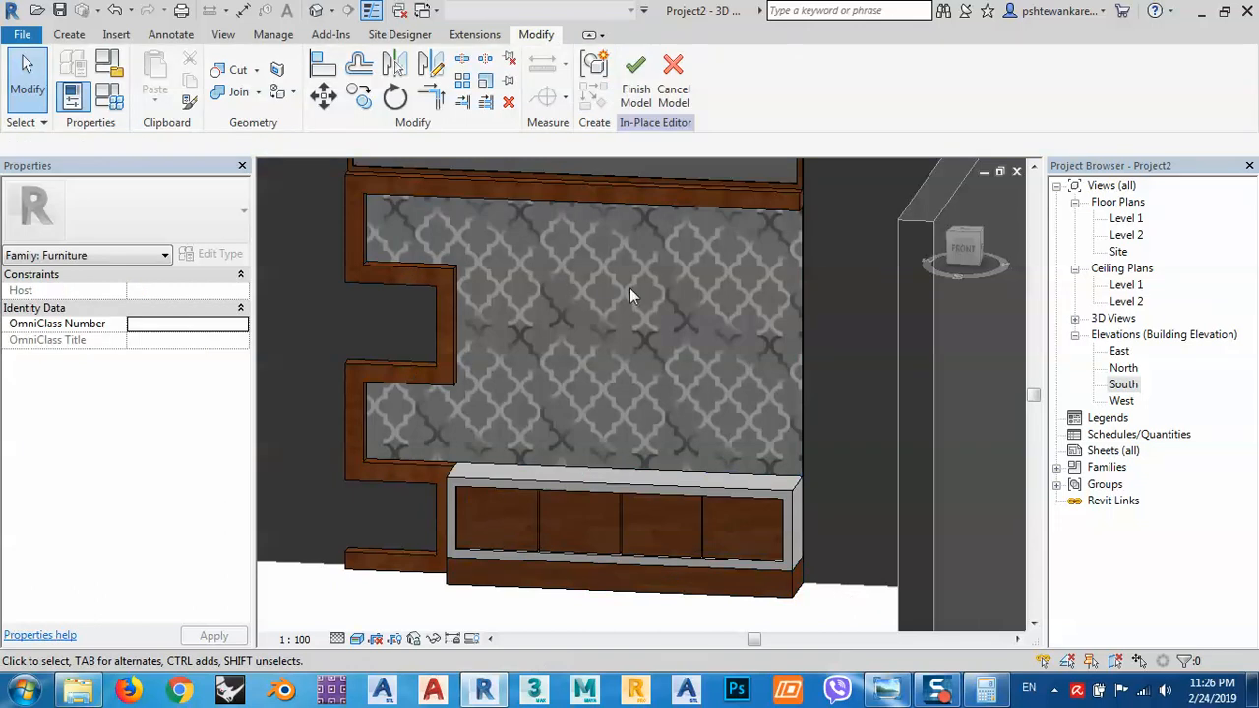
Step: Add another Wood Flooring material from Autodesk Materials for the upper panel extrusion above the TV area, keeping both appearances
scroll(630, 287, "down", 6)
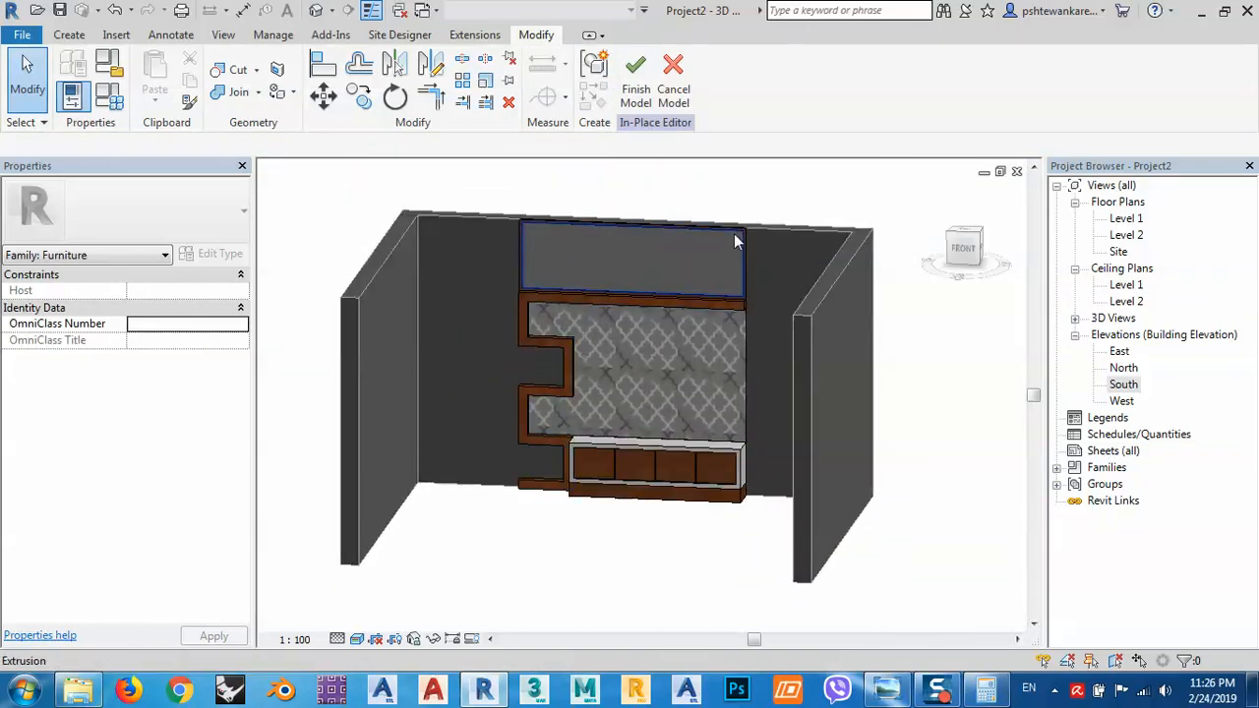
left_click(736, 242)
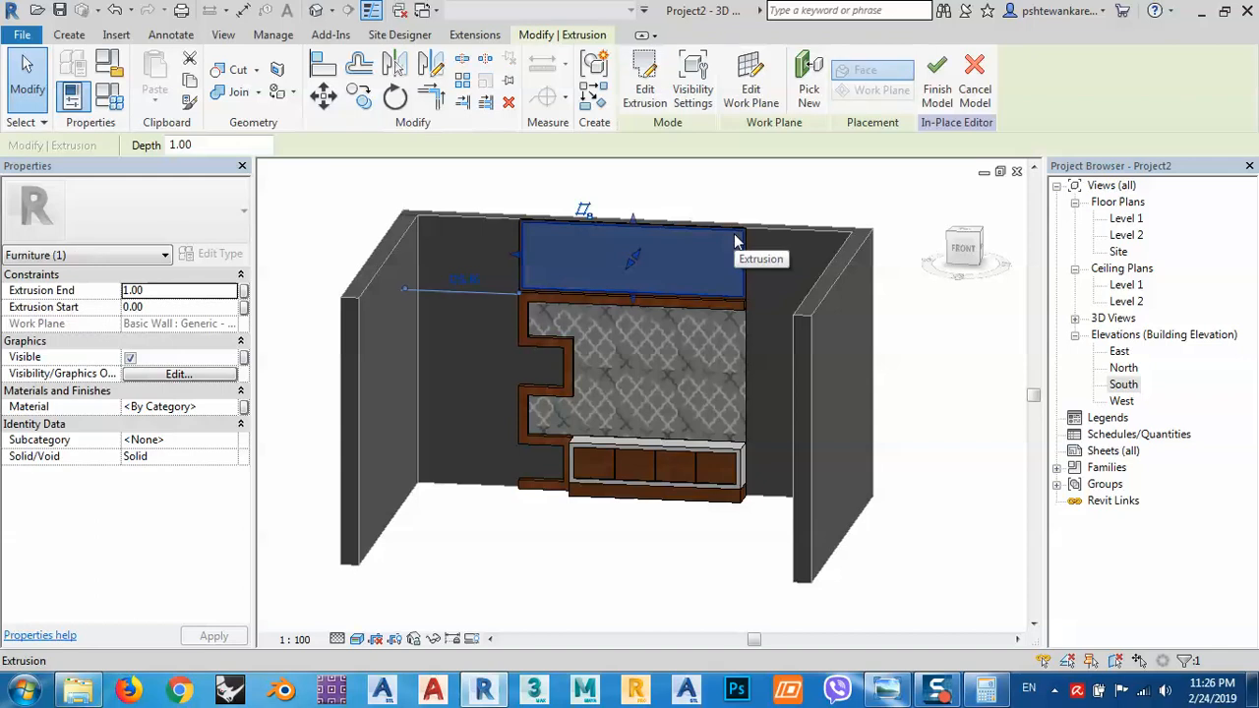
left_click(230, 406)
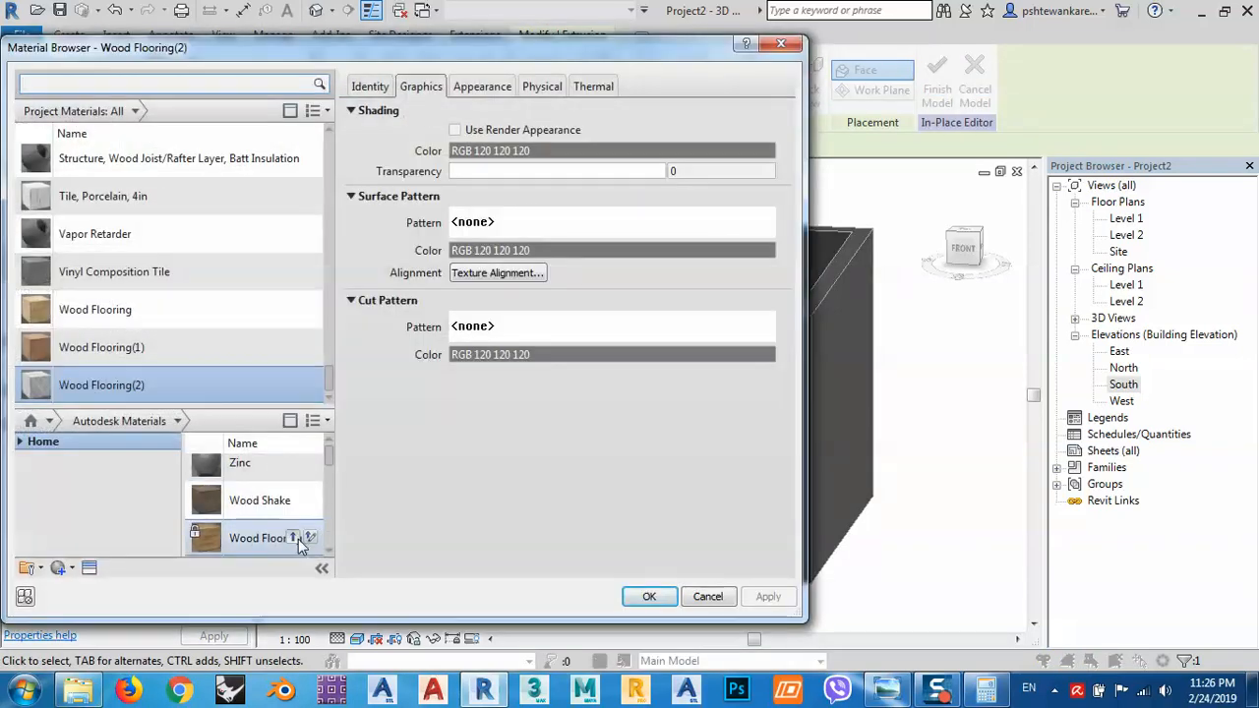
left_click(293, 538)
left_click(666, 370)
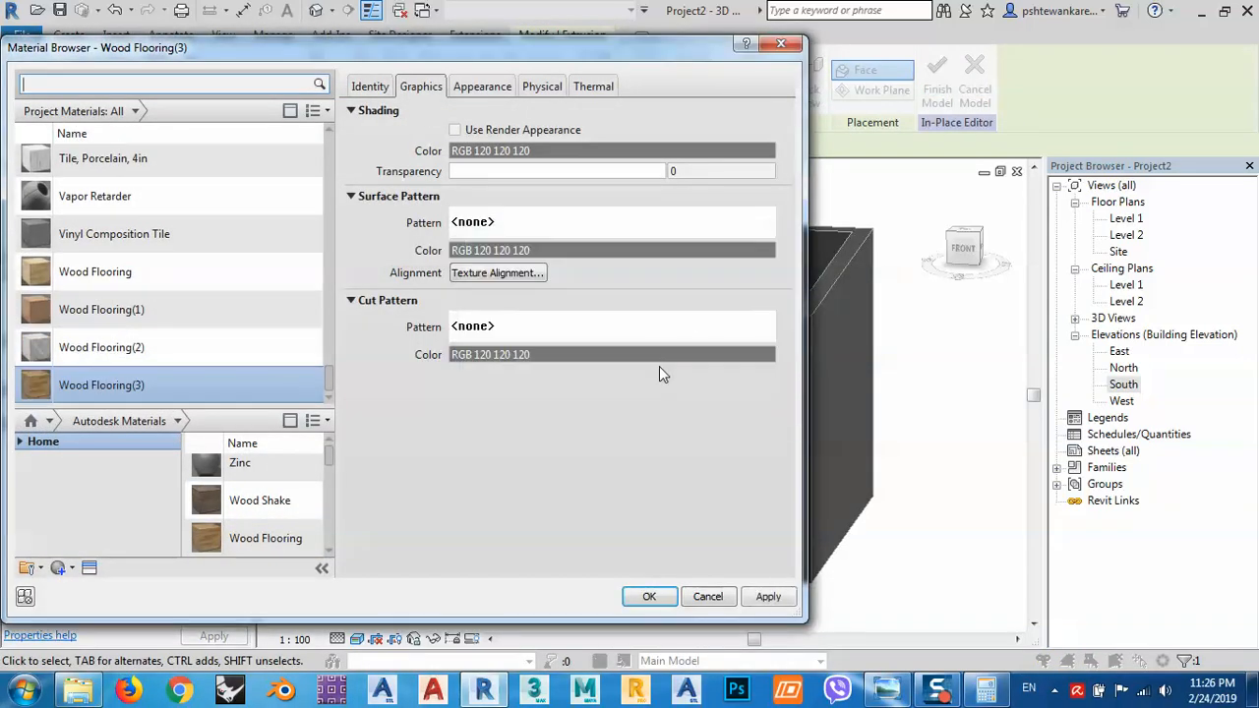
Step: Set the Wood Flooring(3) appearance image to red_oak_country_natural.png from the Mats texture folder
left_click(480, 87)
left_click(548, 327)
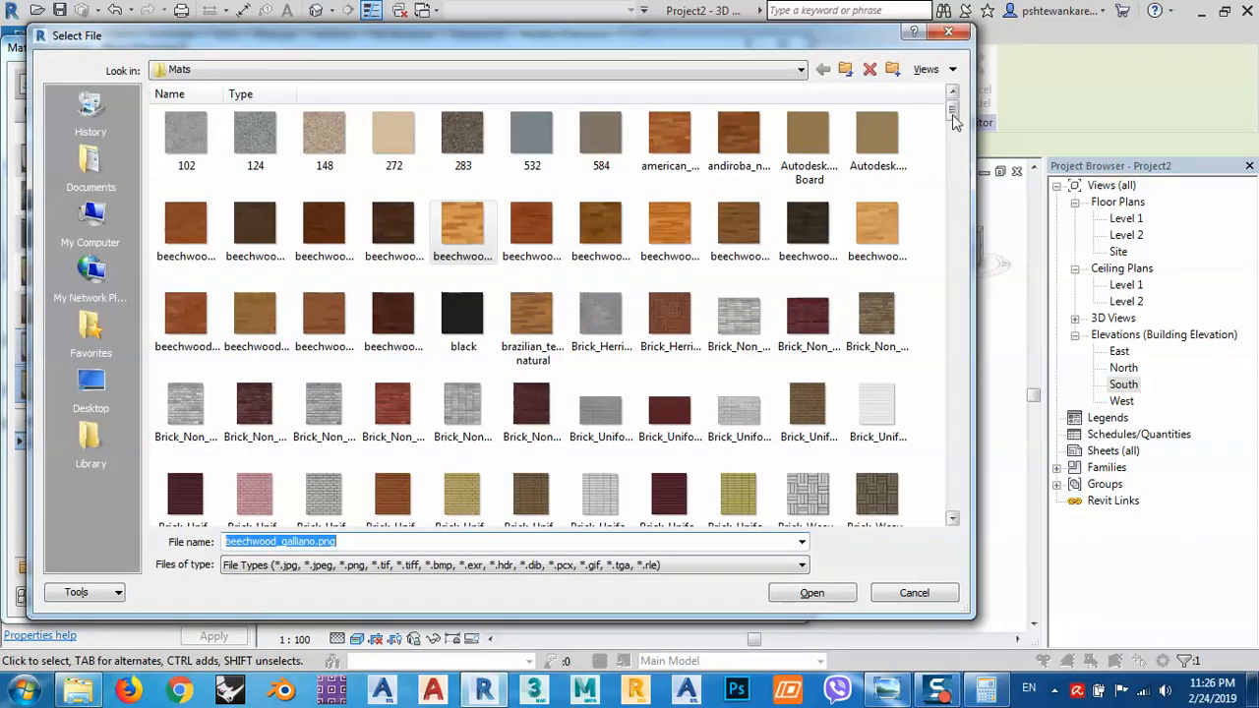
left_click_drag(952, 116, 954, 246)
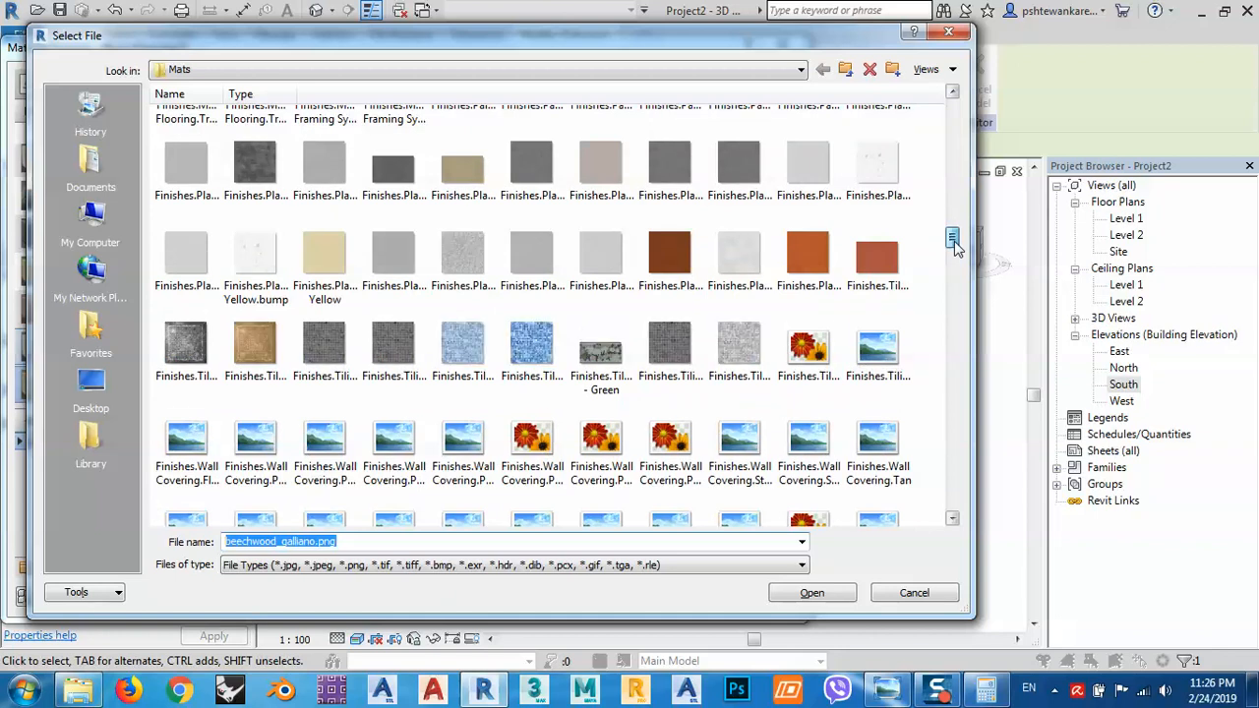
left_click_drag(954, 245, 951, 296)
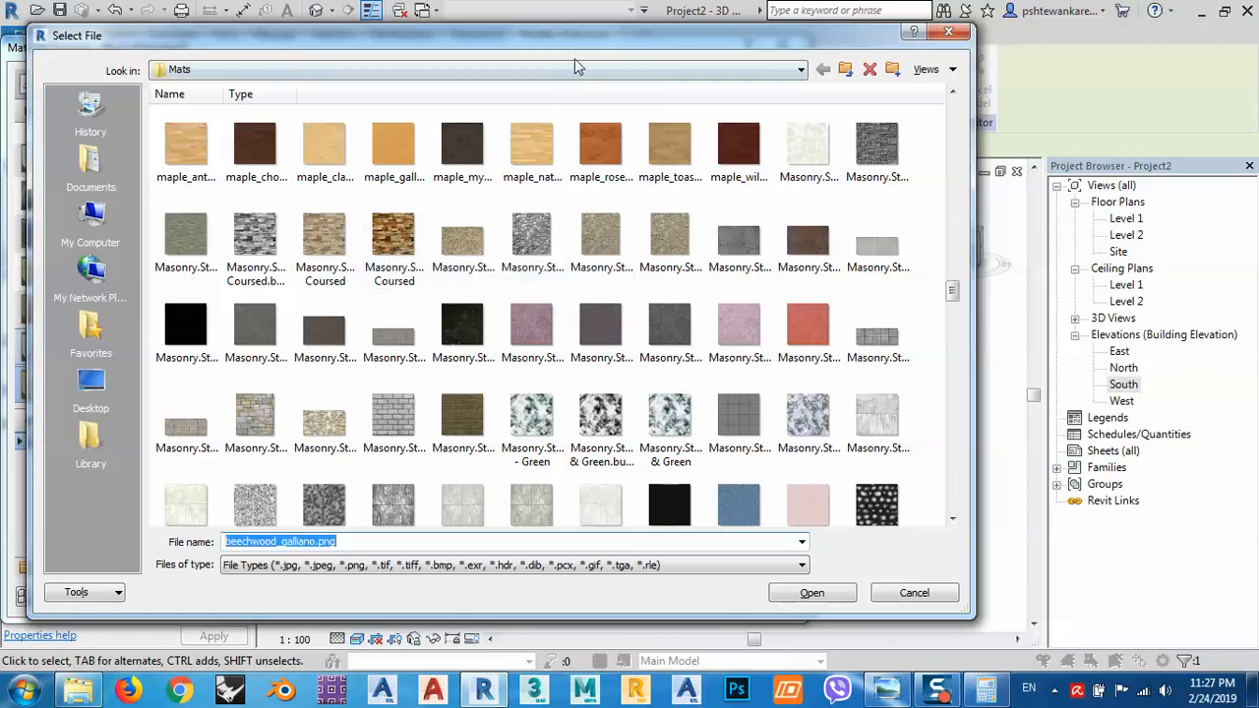
left_click_drag(581, 46, 615, 58)
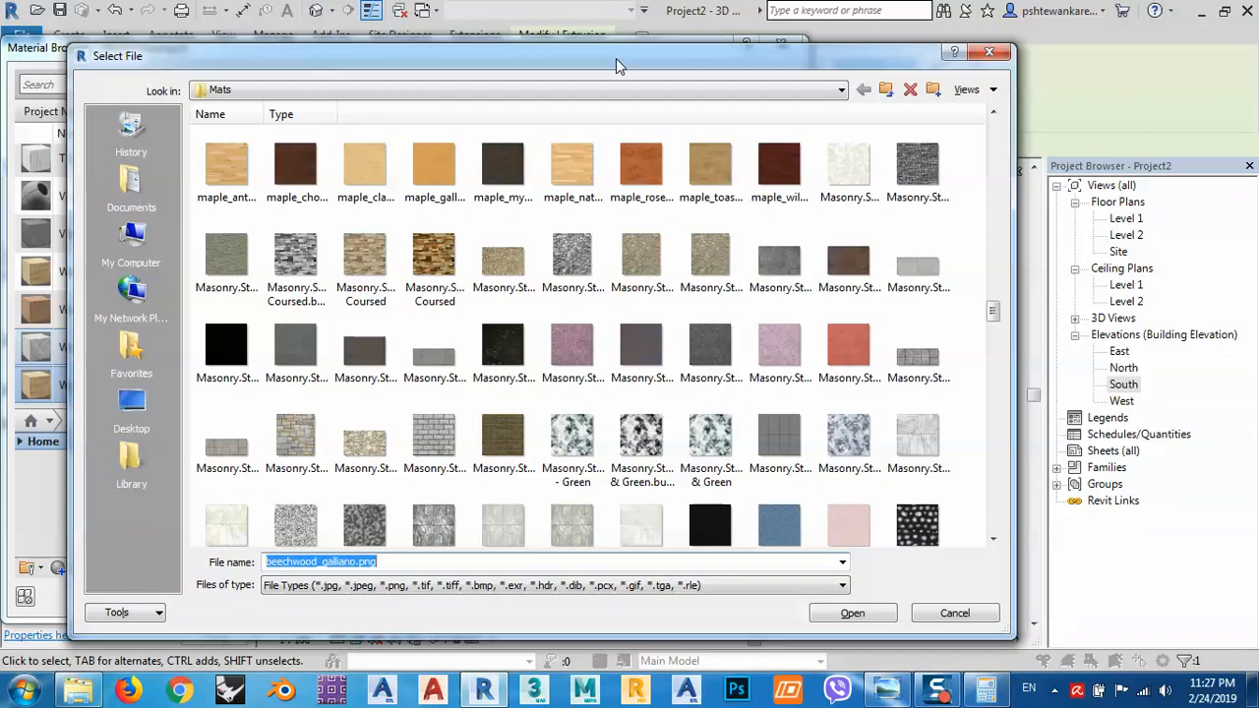
left_click(992, 540)
left_click(992, 540)
left_click(992, 540)
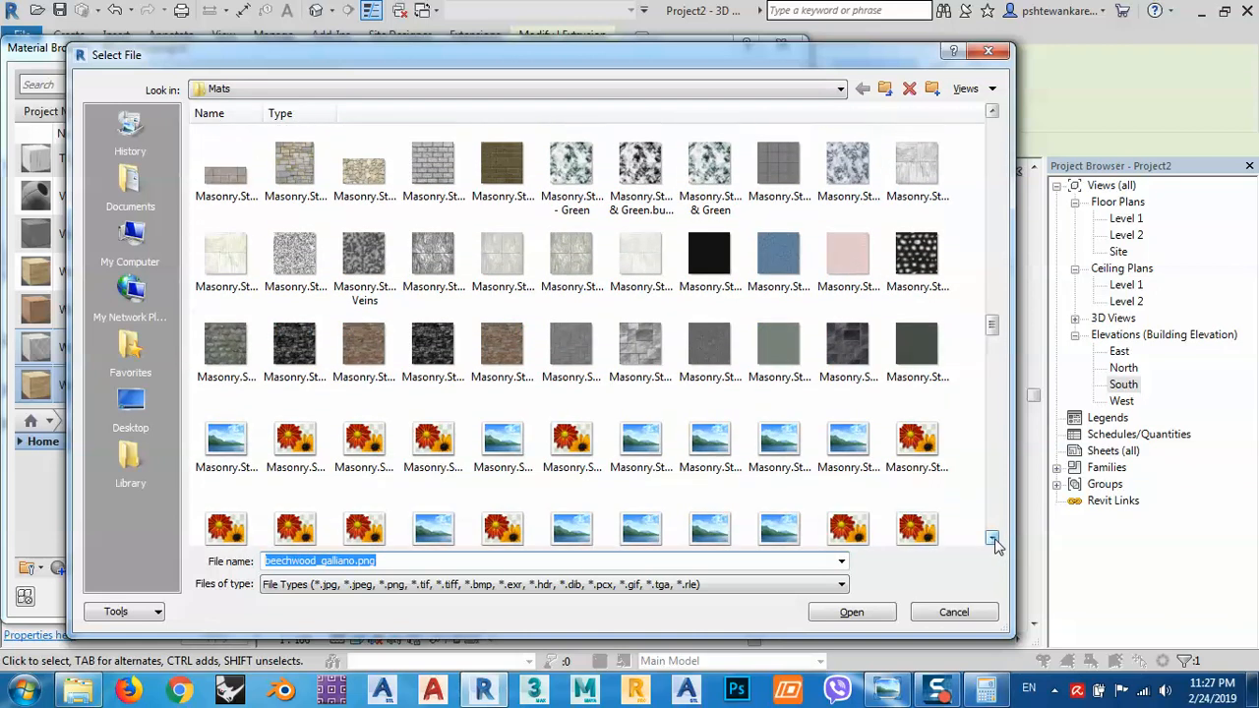
left_click(992, 540)
left_click(992, 540)
left_click(992, 540)
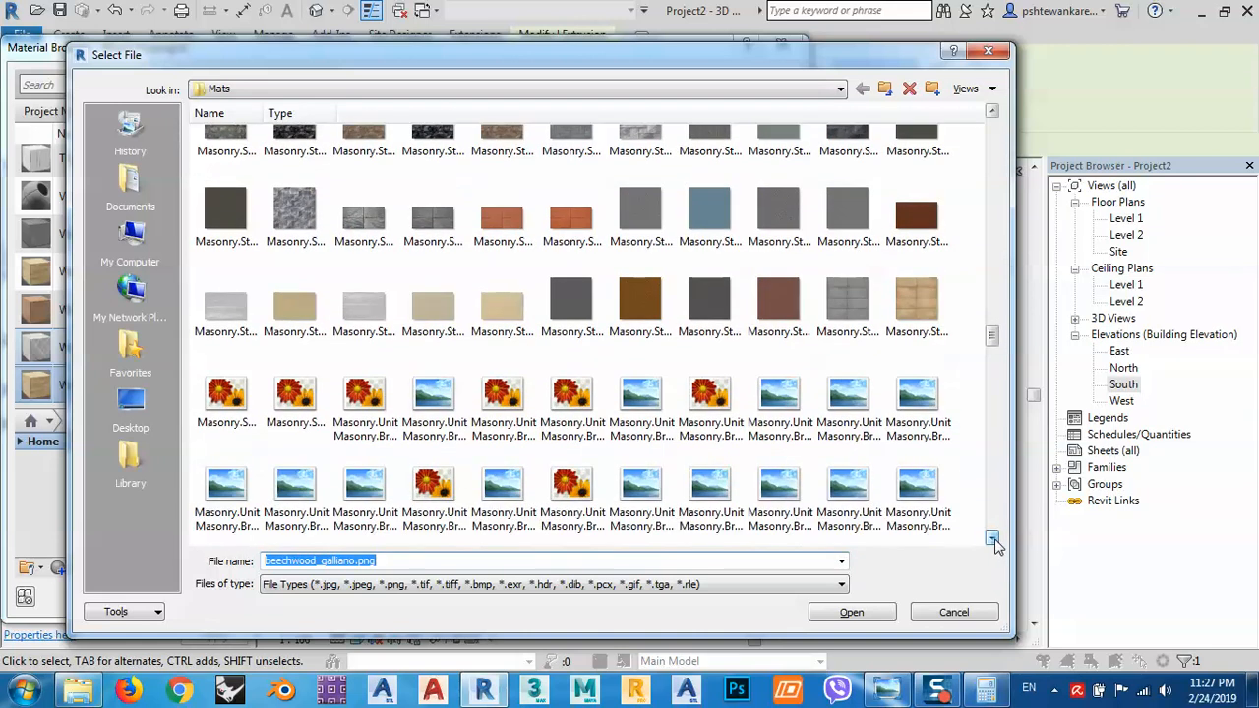
left_click(992, 540)
left_click(992, 540)
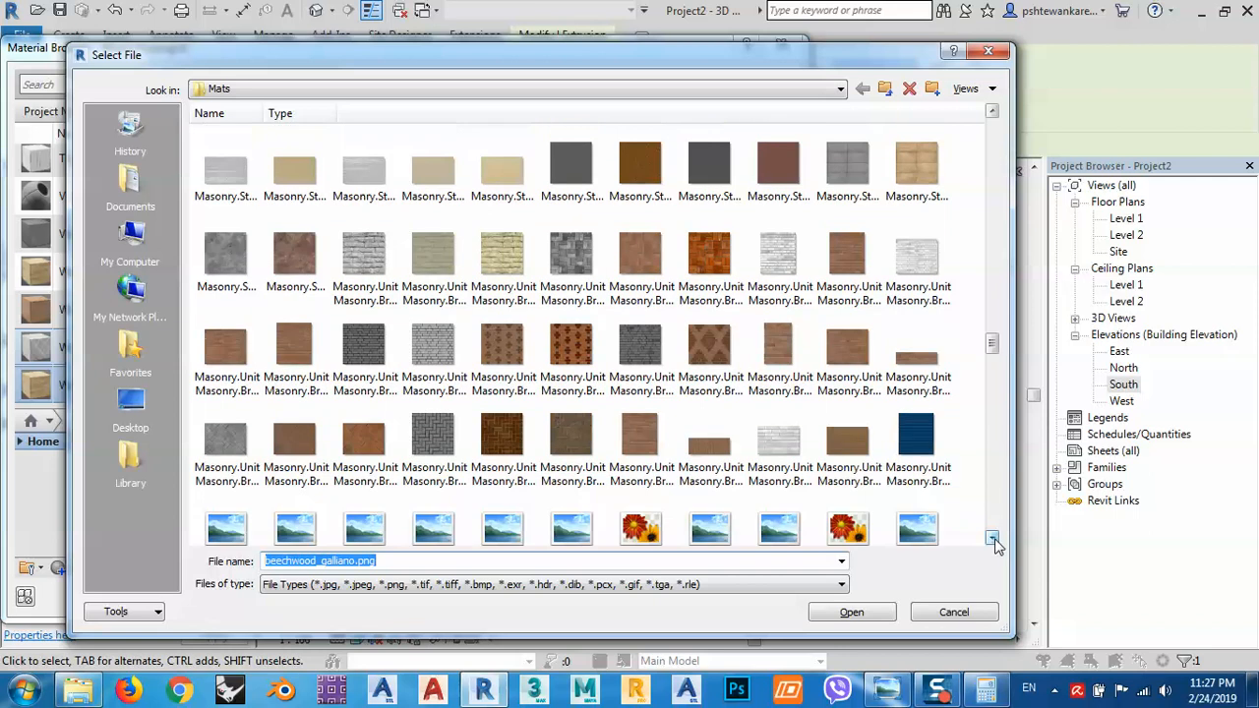
left_click(992, 540)
left_click(992, 539)
left_click(992, 540)
left_click(992, 539)
left_click(992, 540)
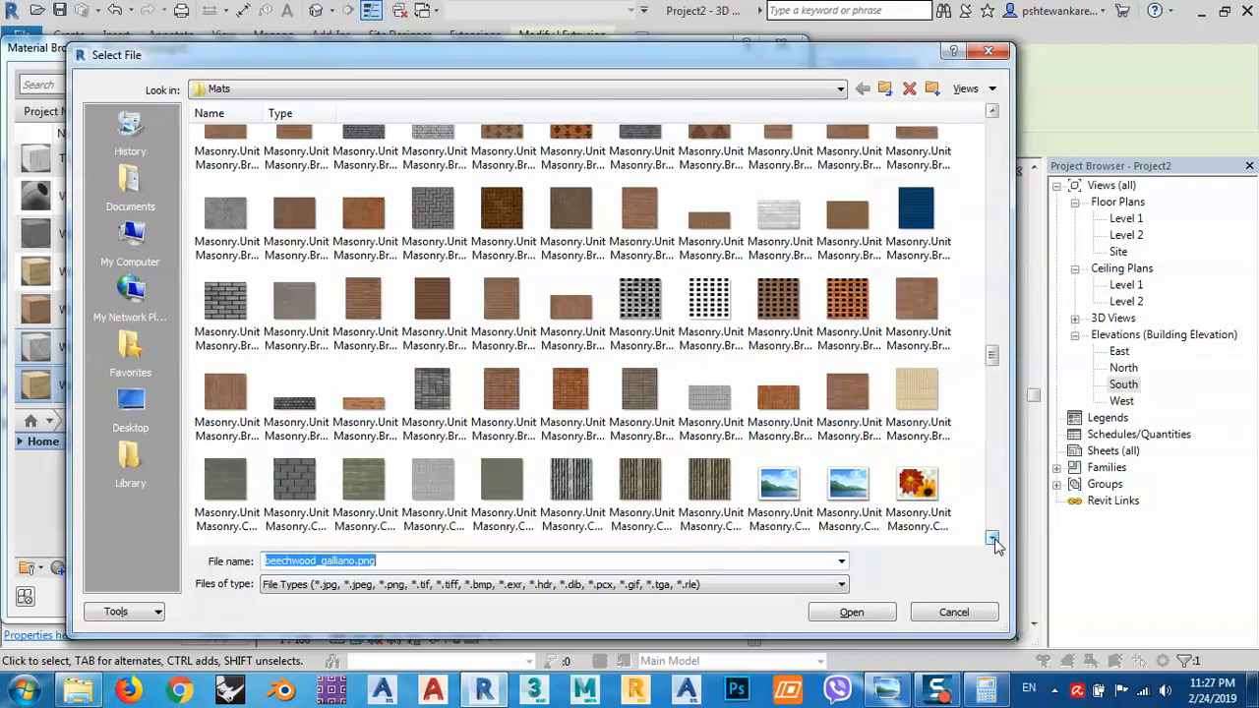
left_click(992, 540)
left_click(992, 540)
left_click(992, 540)
left_click(993, 540)
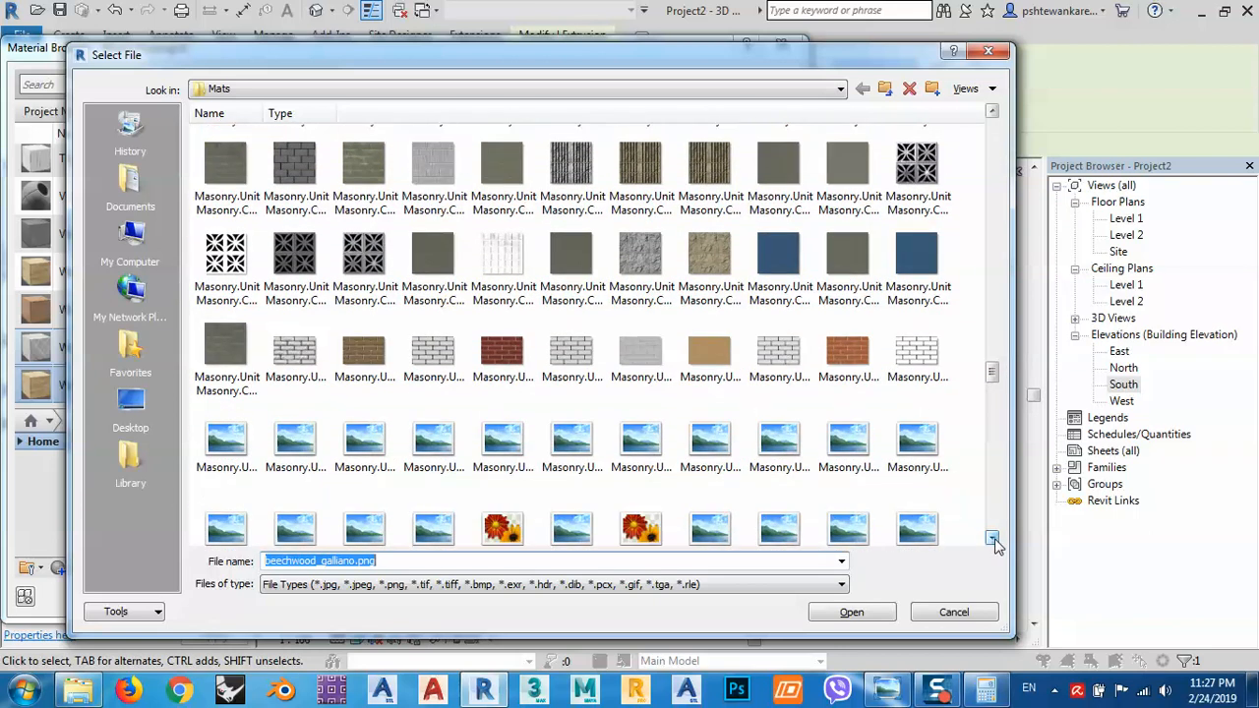
left_click(992, 540)
left_click(992, 540)
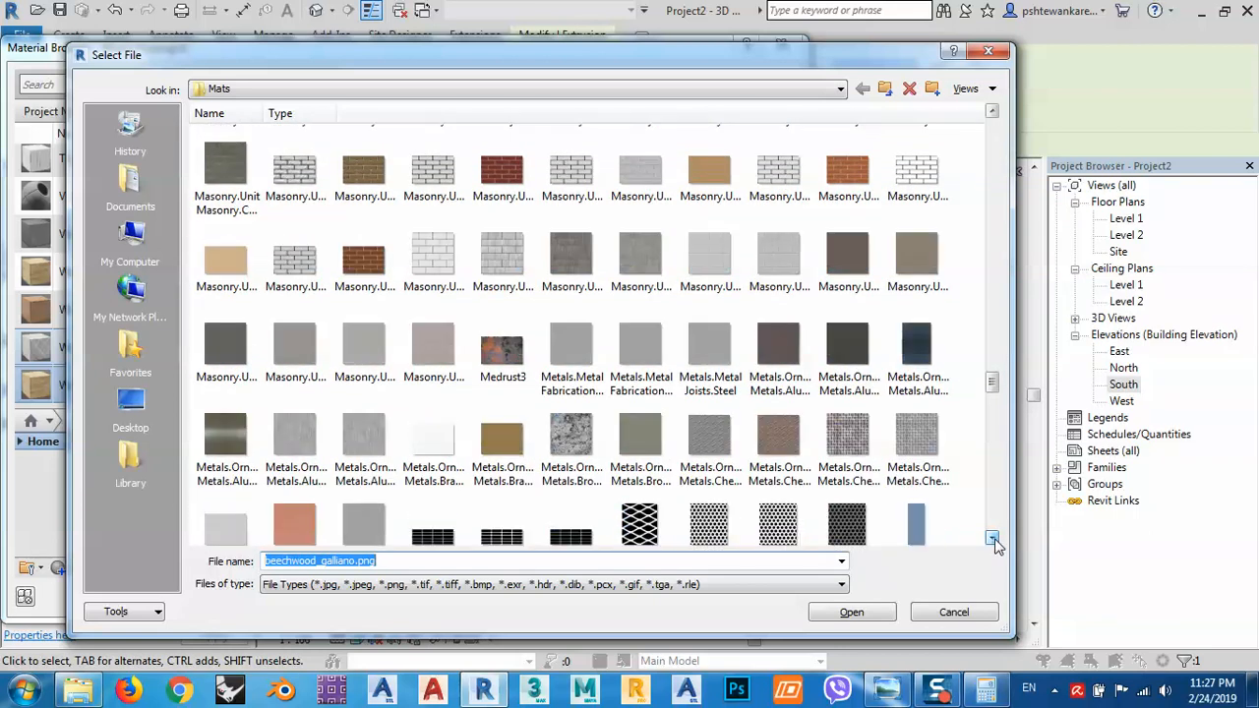
left_click(992, 540)
left_click(992, 540)
left_click(993, 540)
left_click(992, 540)
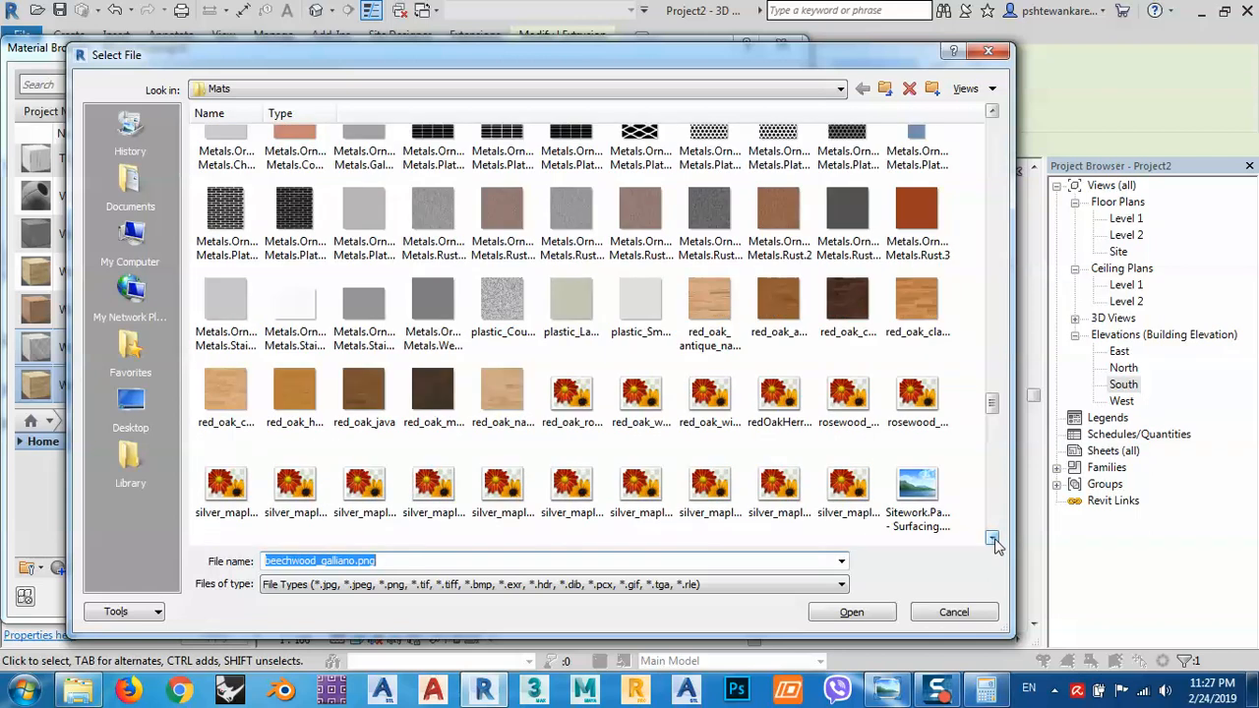
left_click(993, 540)
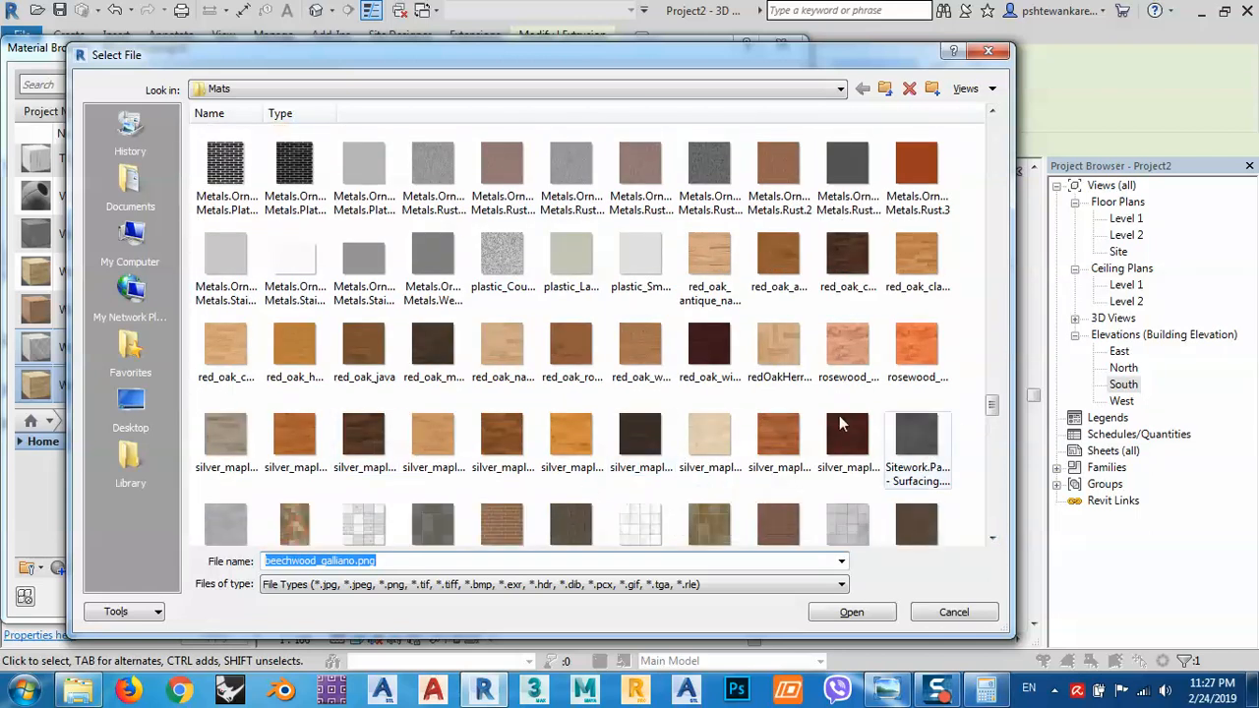
double_click(220, 349)
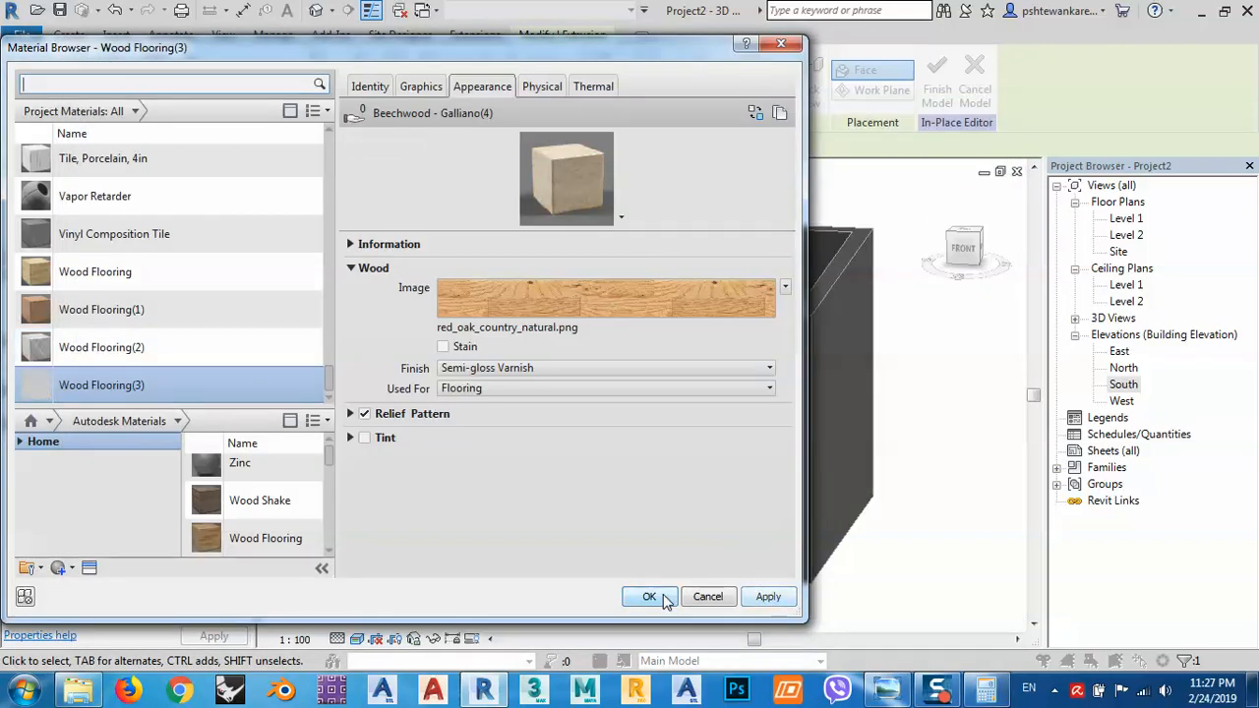
left_click(115, 351)
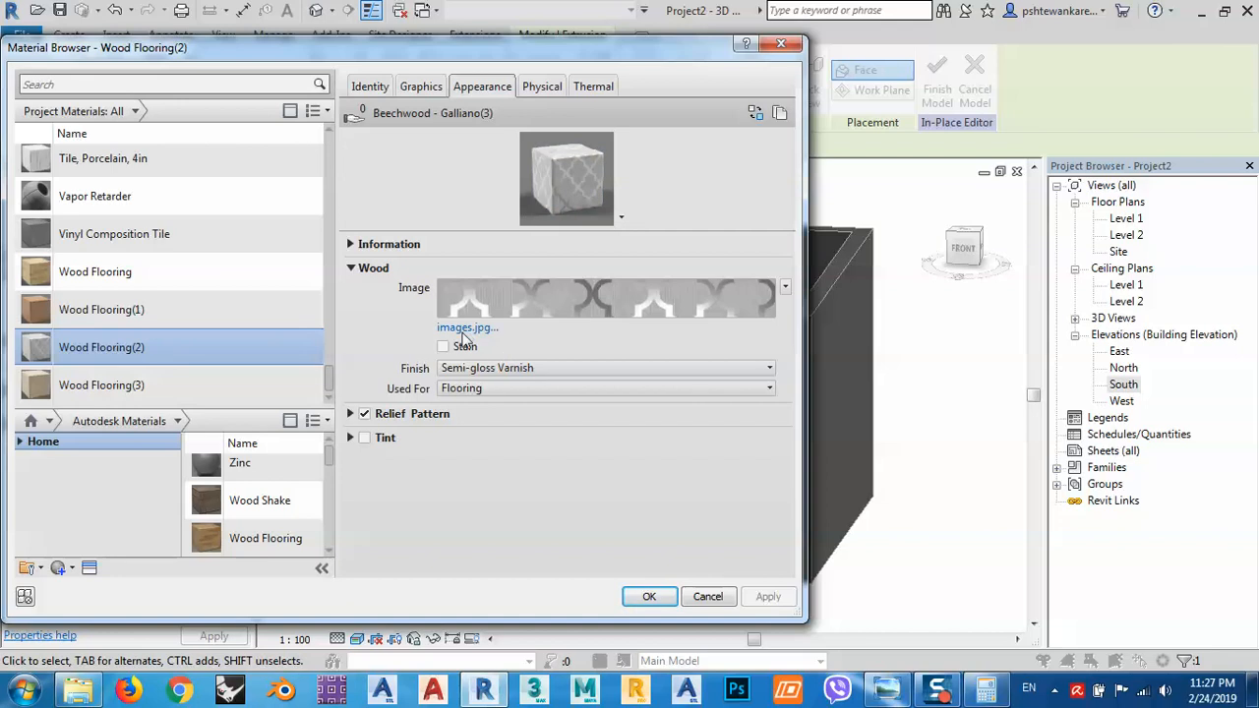
left_click(462, 331)
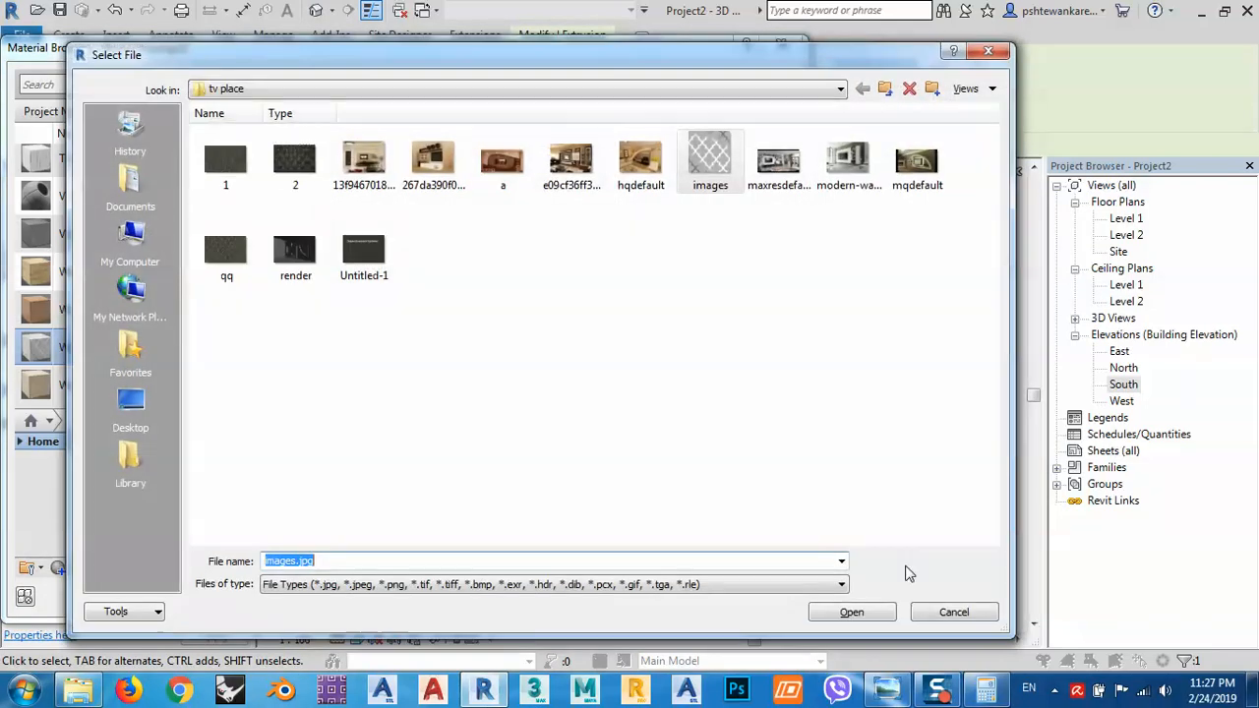
left_click(952, 613)
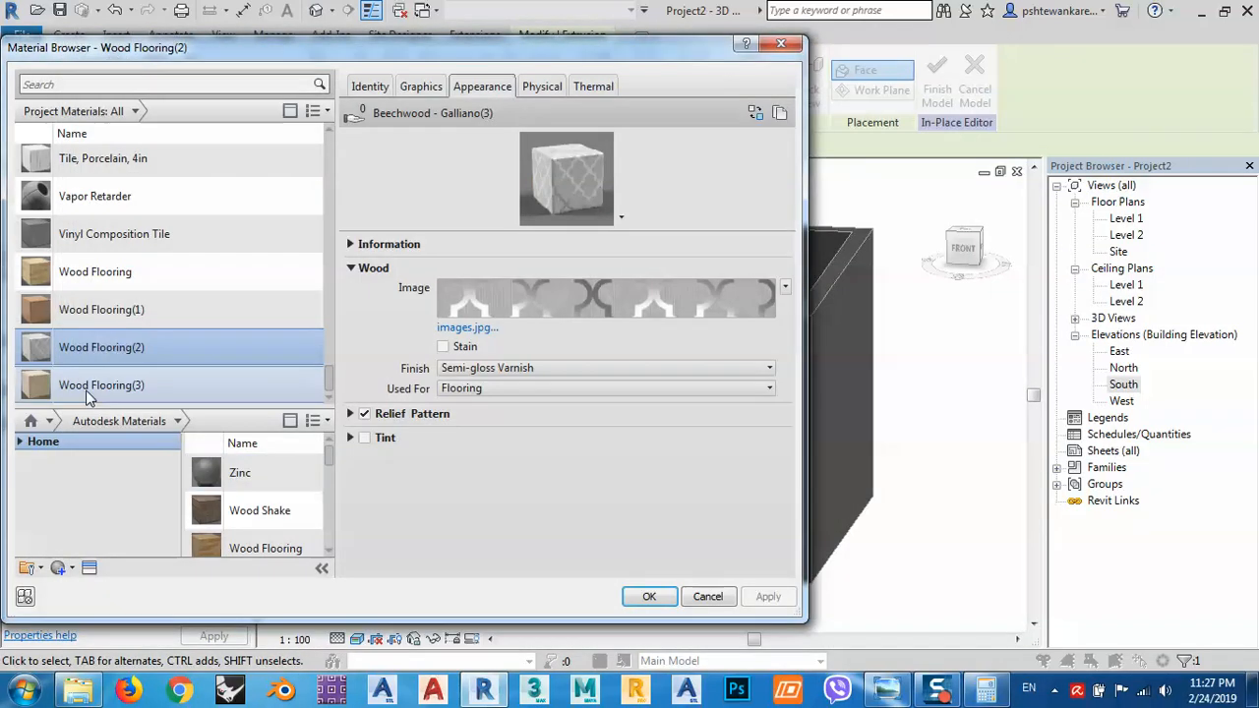
Step: Check the folder path that holds the Wood Flooring(3) appearance image, leaving the image selection unchanged
left_click(86, 387)
left_click(521, 328)
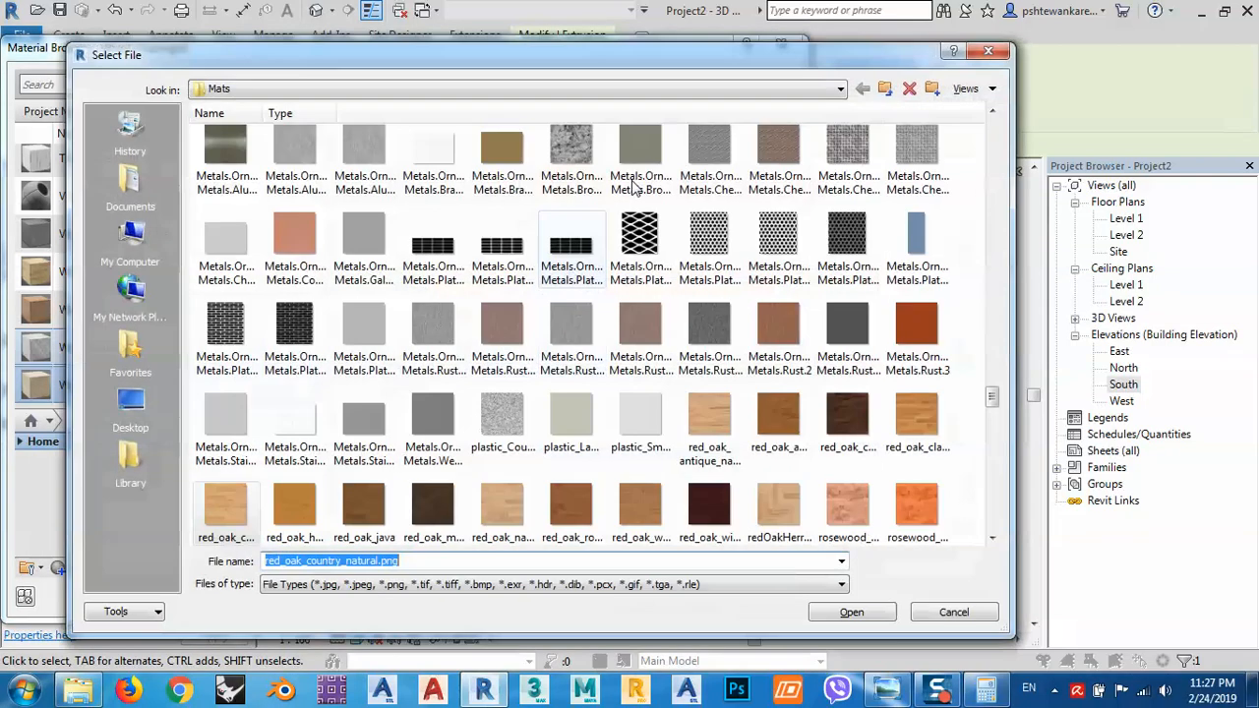
left_click(786, 91)
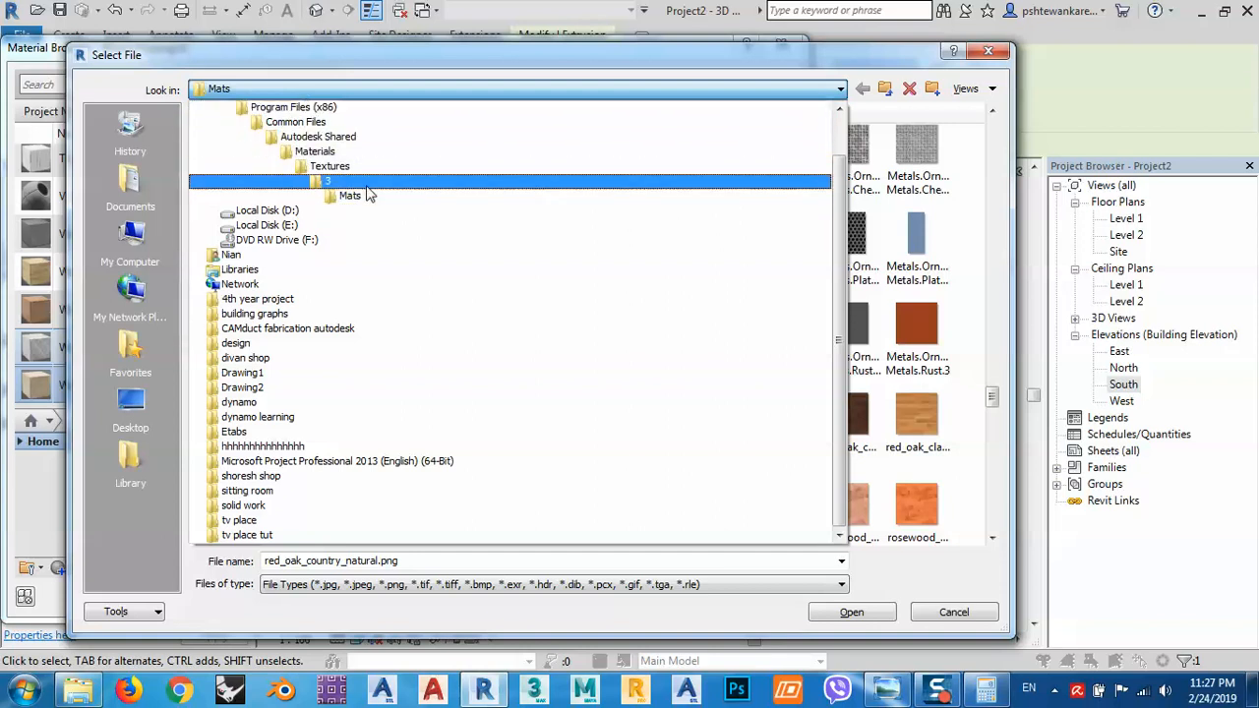
left_click(826, 64)
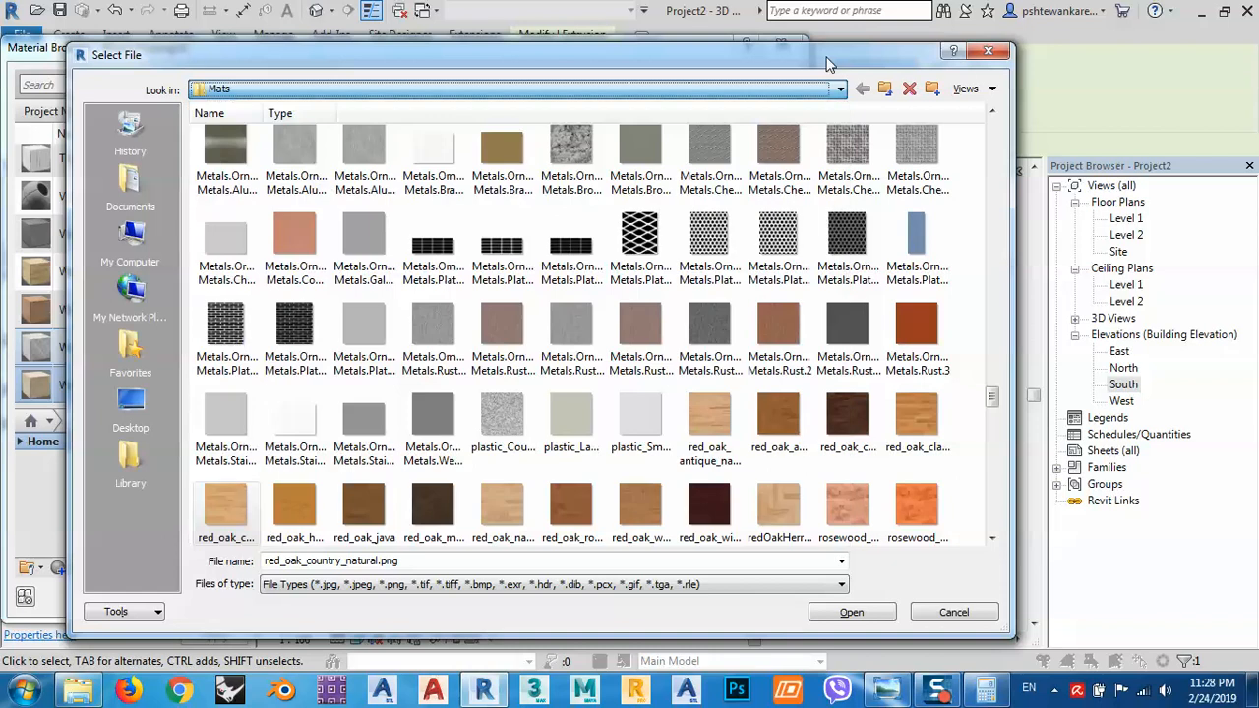
left_click(347, 89)
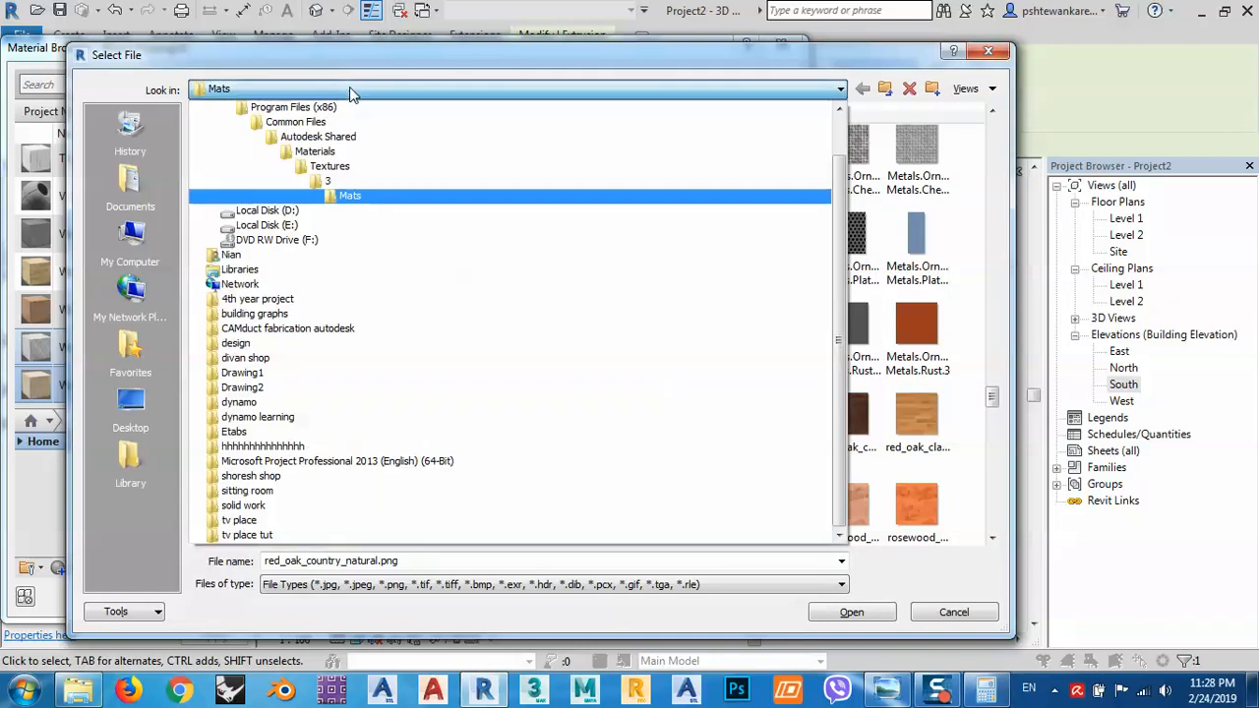
left_click(986, 61)
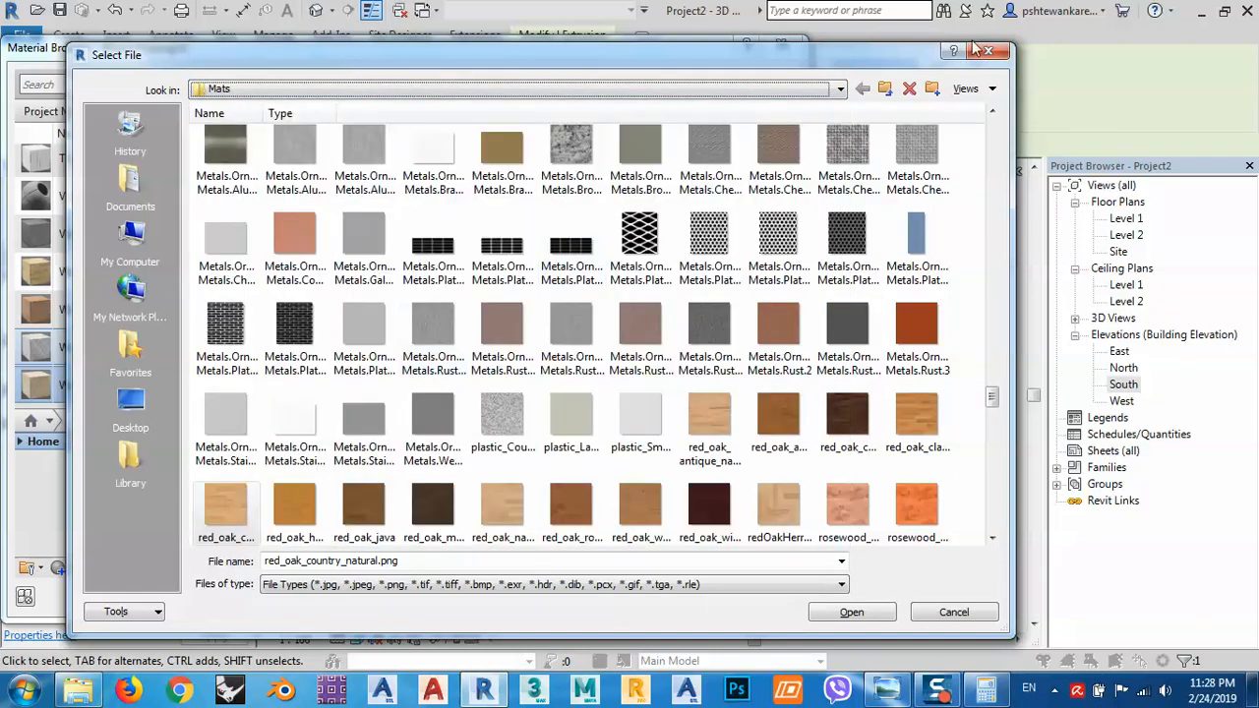
left_click(987, 52)
Step: For the Wood Flooring(2) appearance image, browse to C:\Program Files (x86)\Common Files\Autodesk Shared\Materials\Textures\3\Mats
left_click(130, 349)
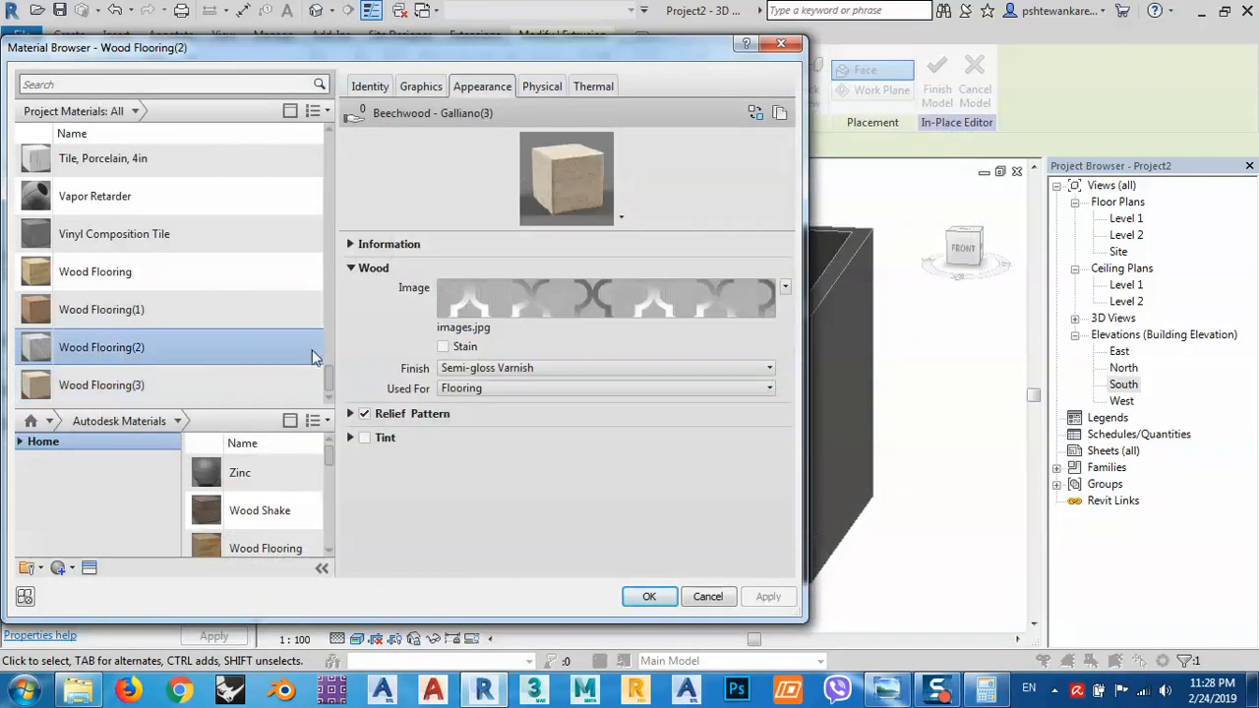
left_click(468, 327)
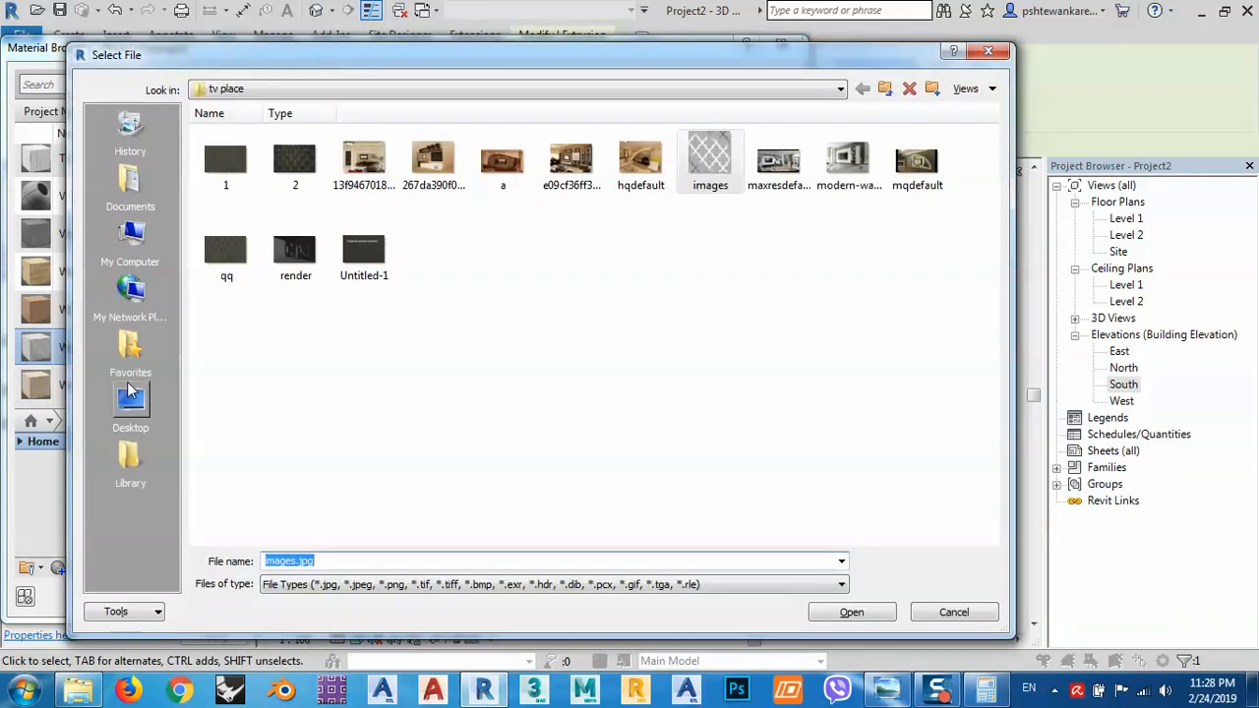
left_click(130, 241)
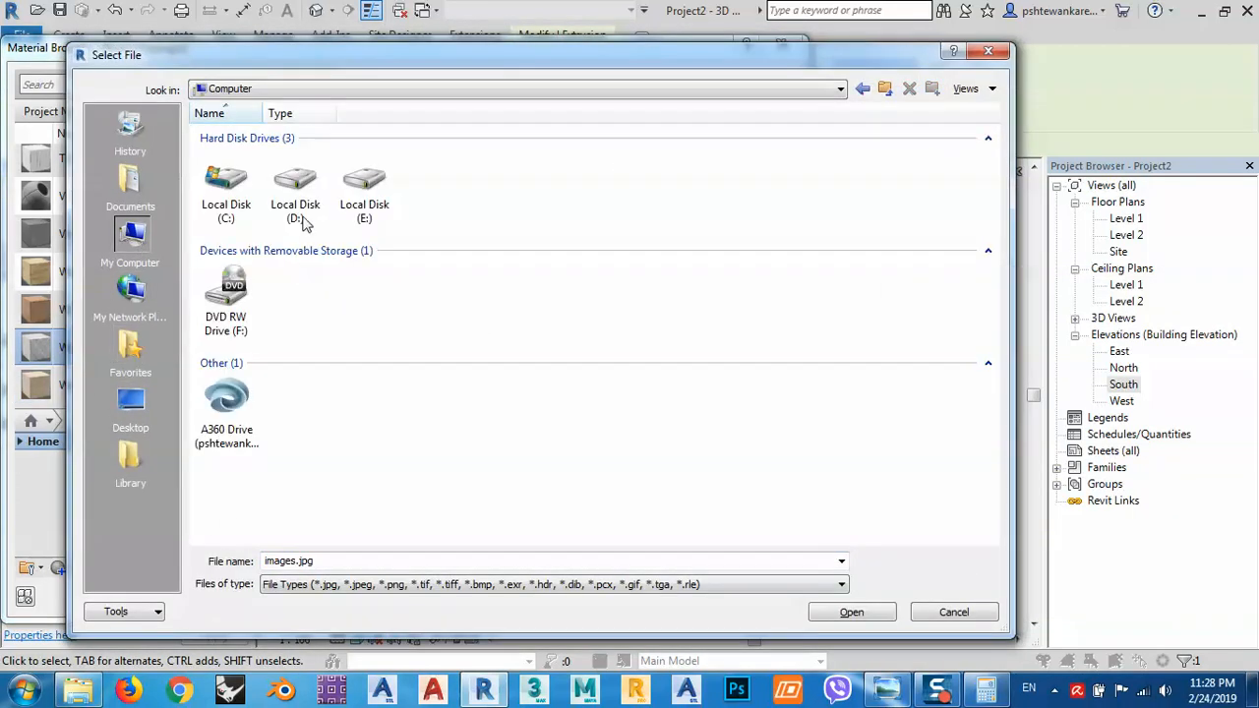
double_click(224, 170)
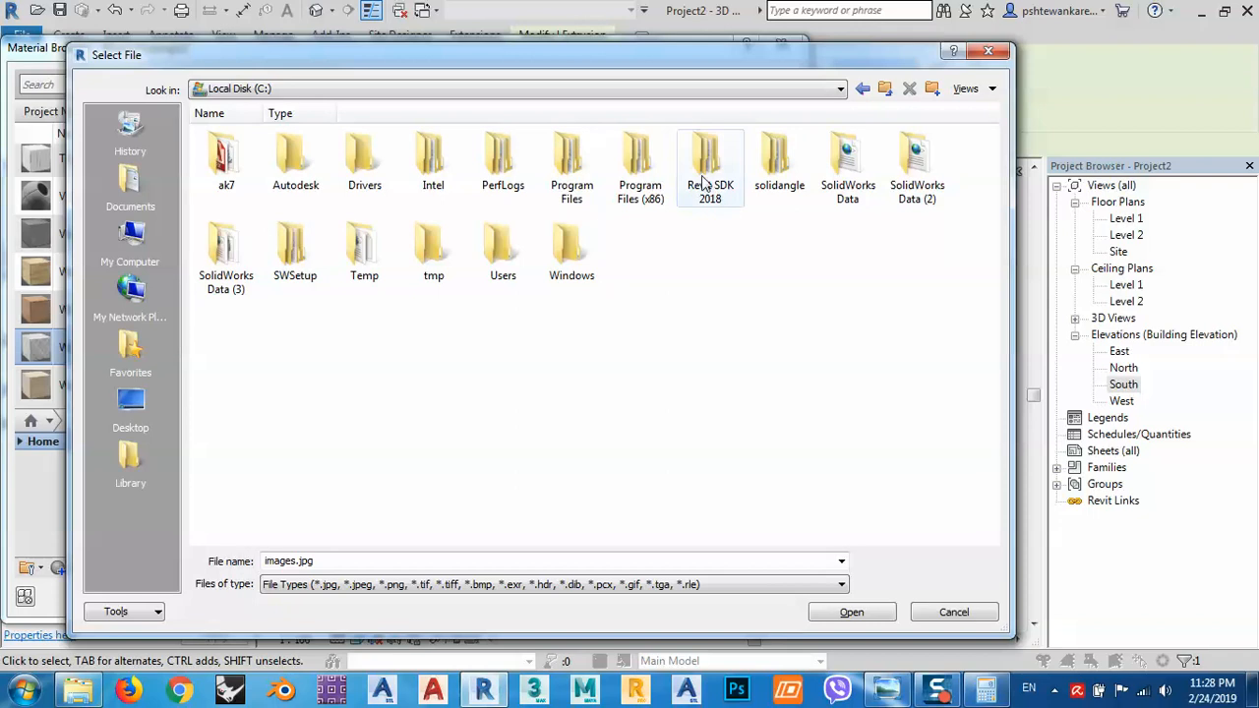
double_click(640, 162)
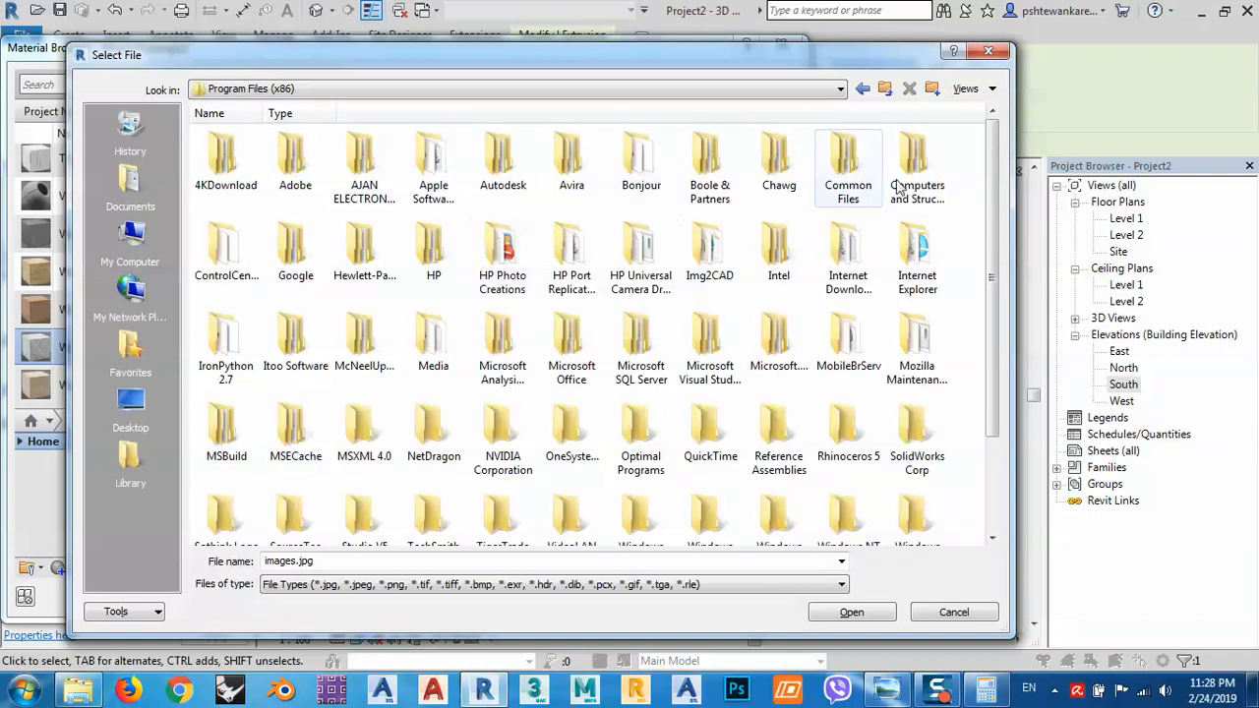
double_click(841, 157)
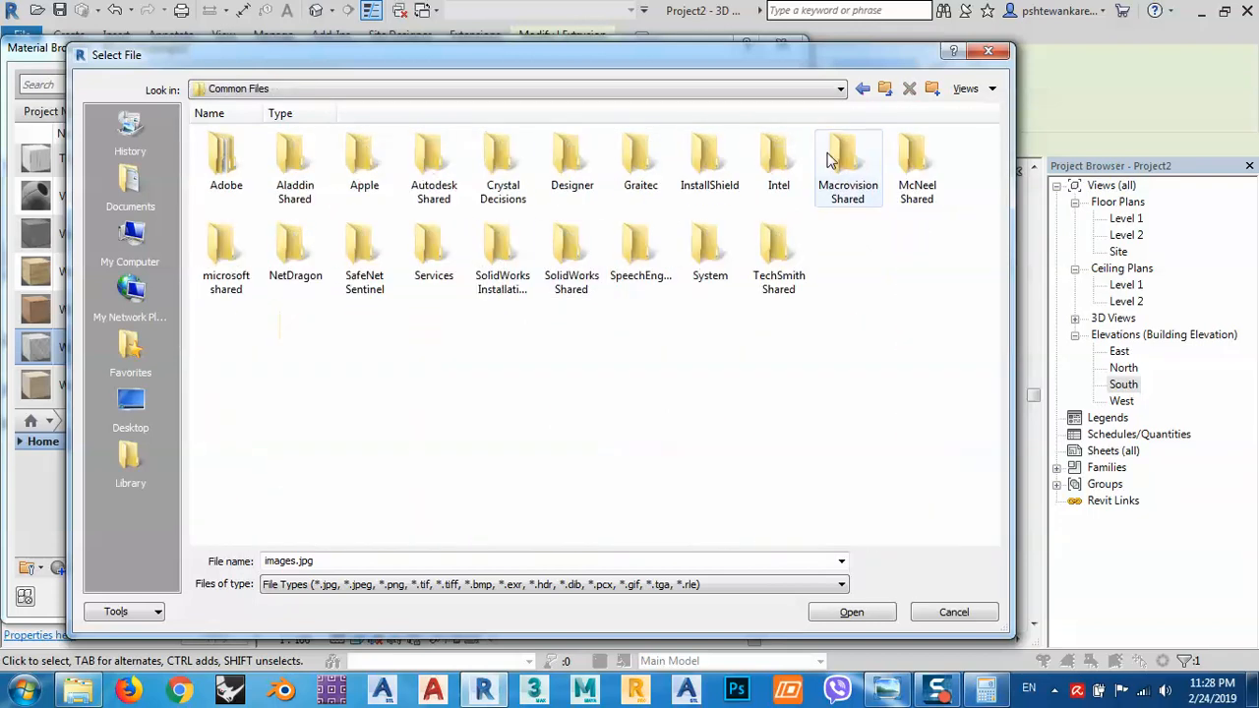
double_click(430, 157)
double_click(295, 157)
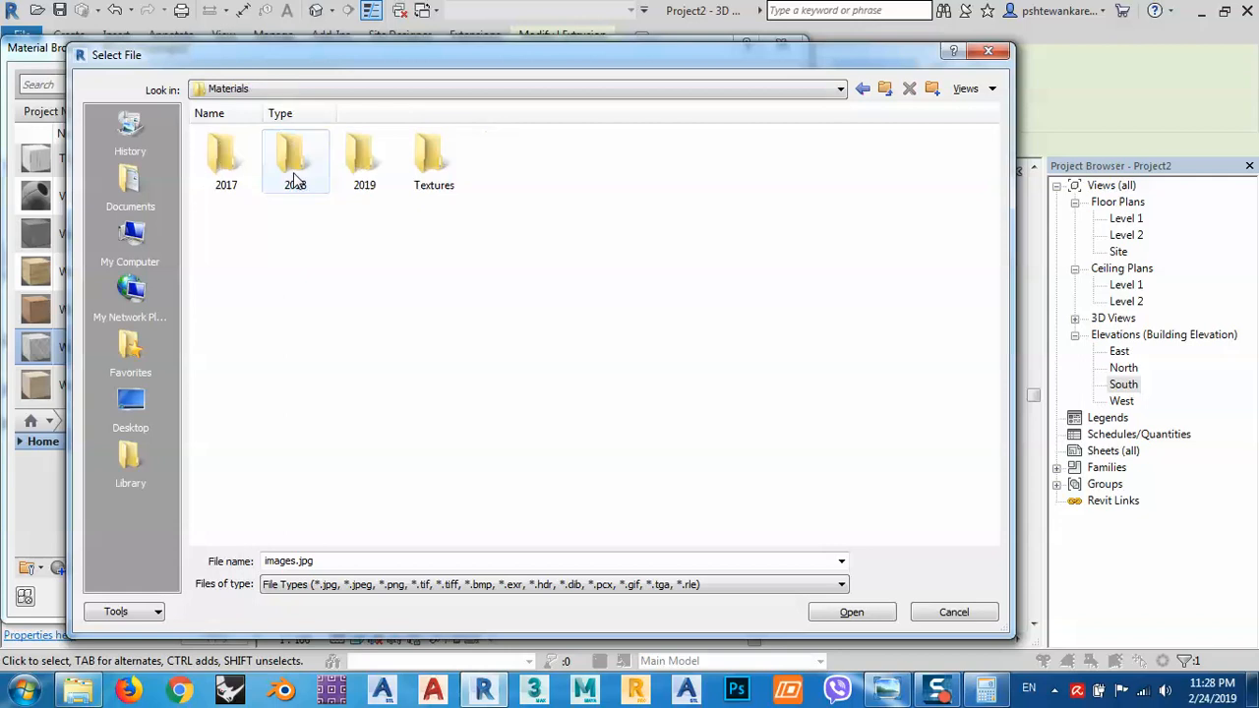
double_click(437, 160)
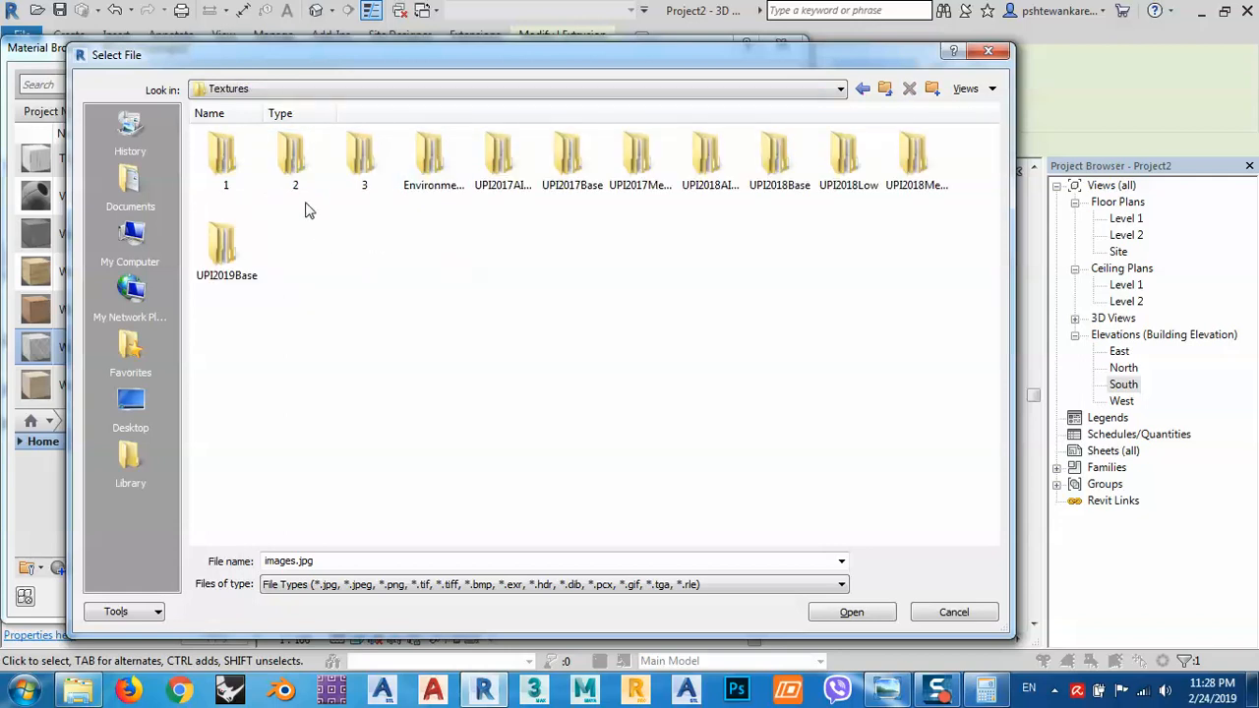
double_click(360, 159)
double_click(253, 169)
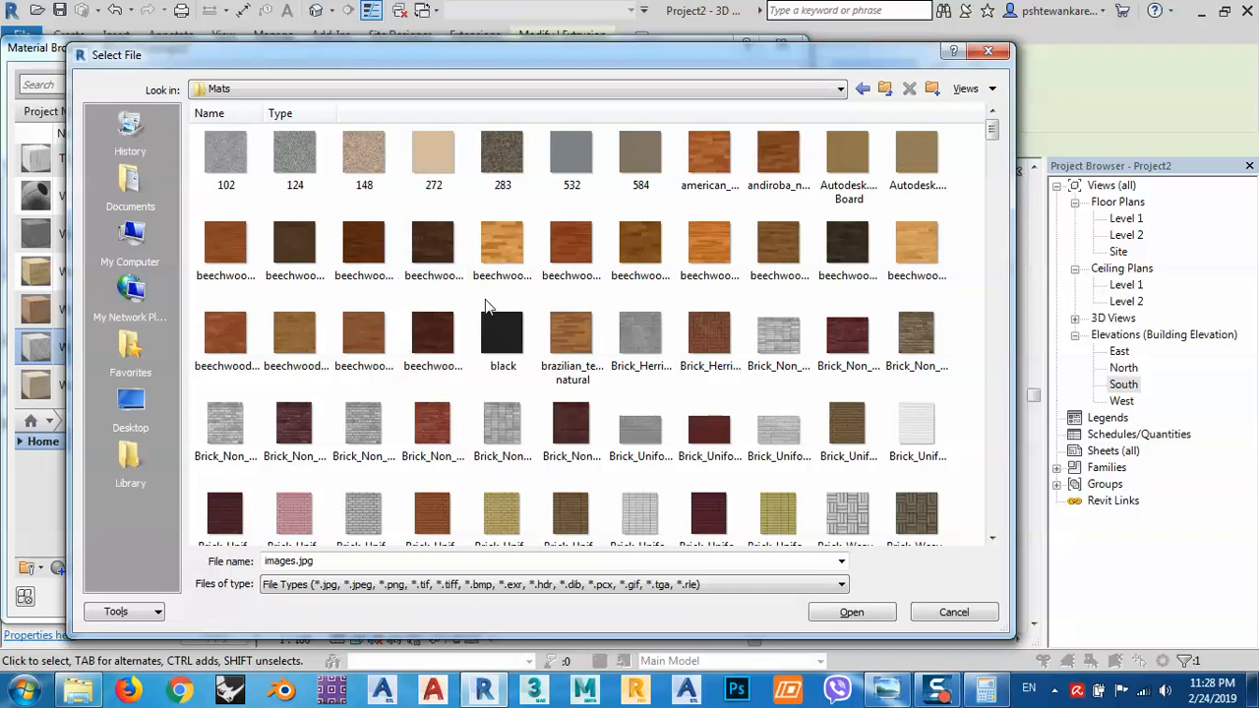
Step: Set the Wood Flooring(2) appearance image to Masonry.Stone.Ashlar.Random.Broken Coursed.jpg from the Mats folder
scroll(607, 335, "down", 3)
scroll(607, 335, "down", 10)
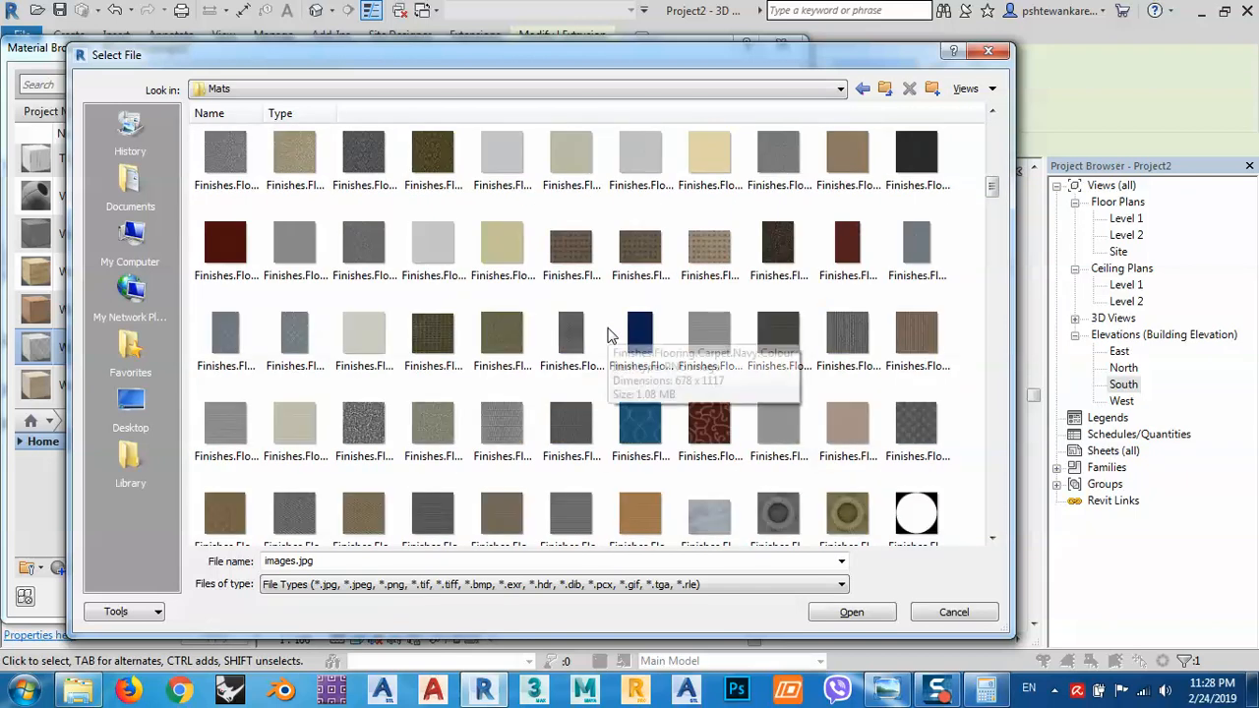
scroll(608, 335, "down", 3)
scroll(607, 335, "down", 9)
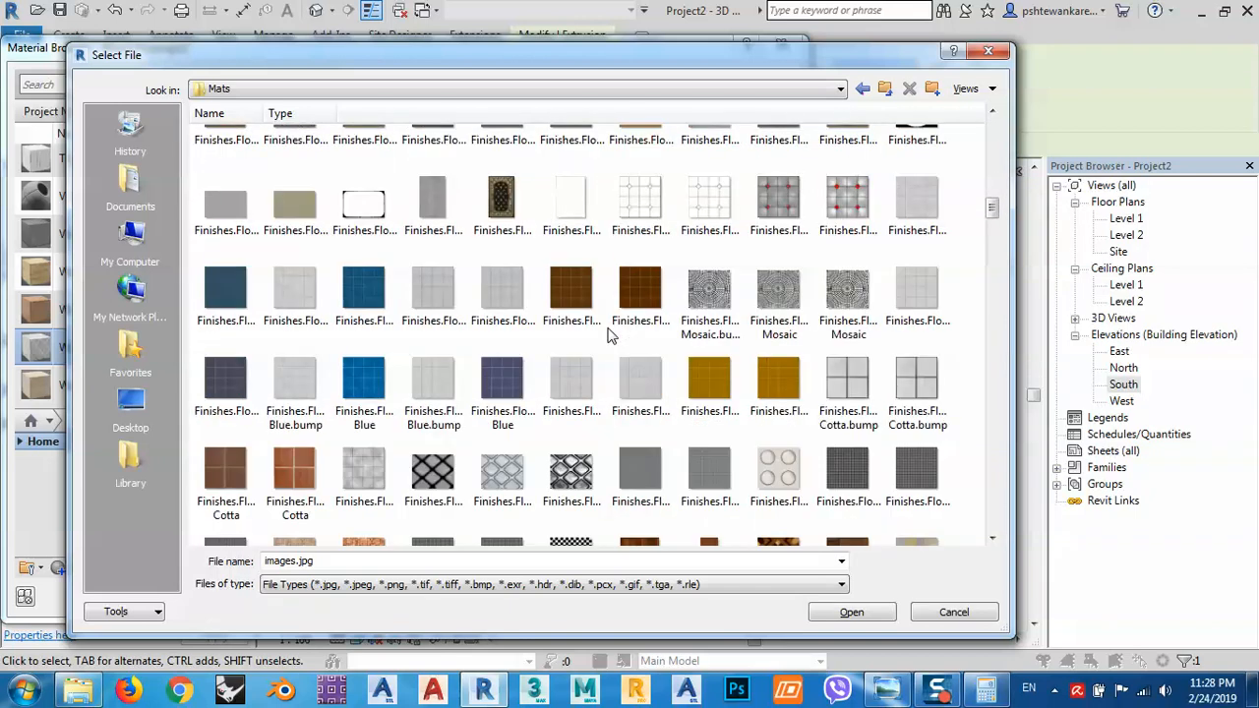
scroll(607, 336, "down", 10)
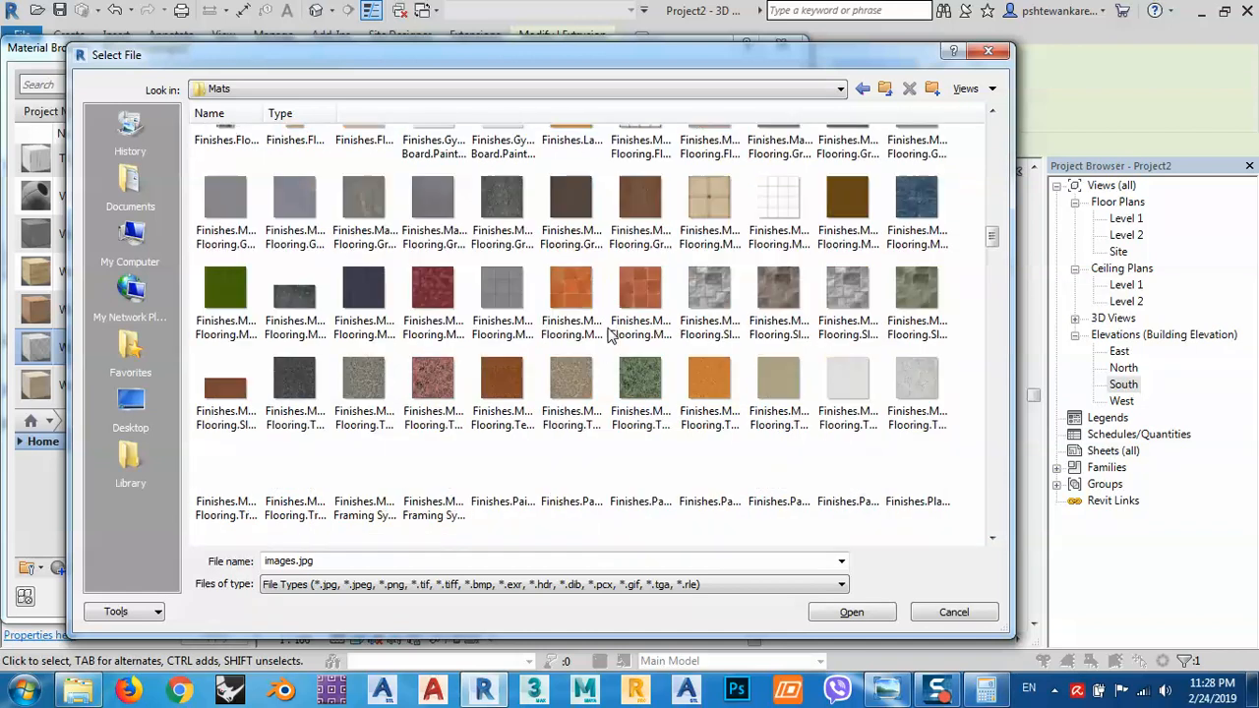
scroll(608, 335, "down", 9)
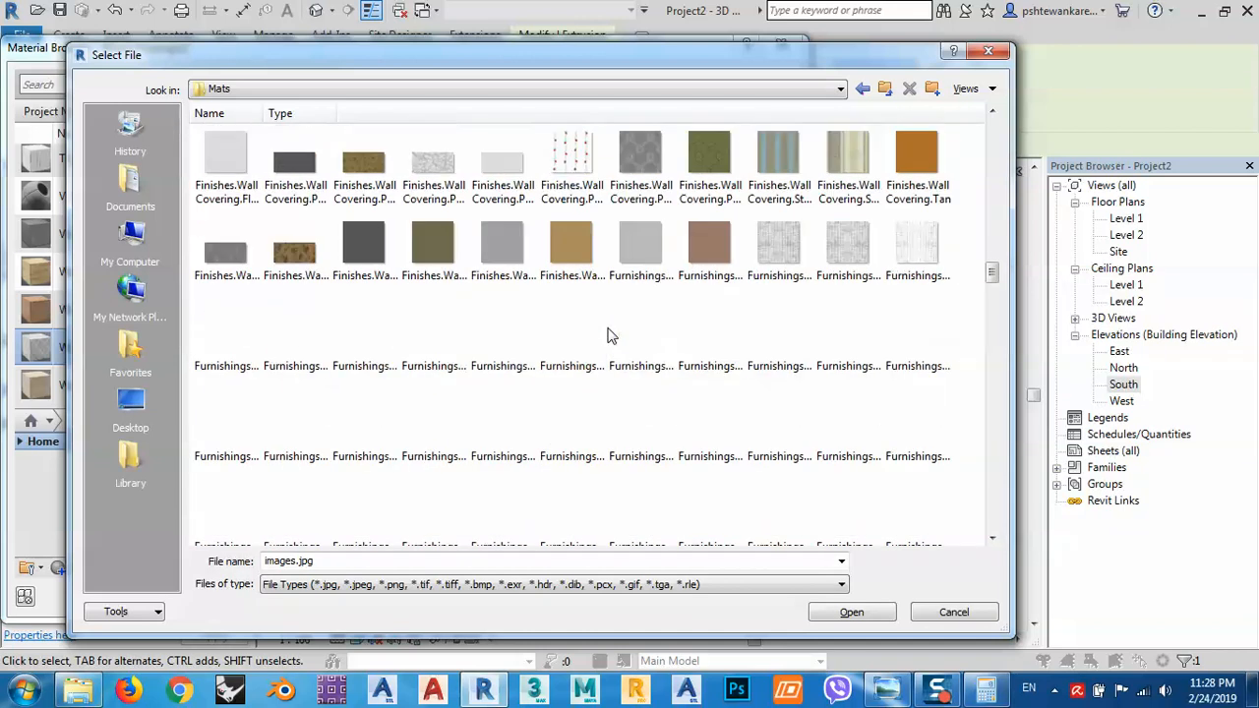
scroll(607, 336, "down", 6)
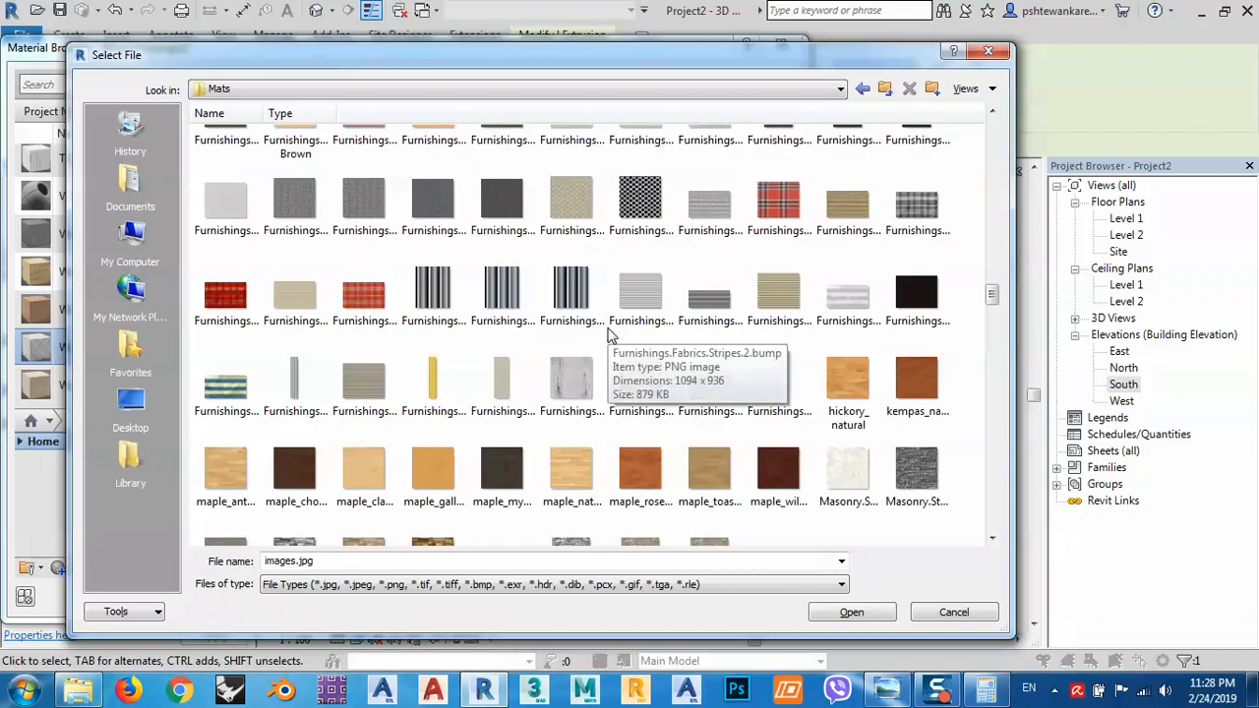
left_click(346, 297)
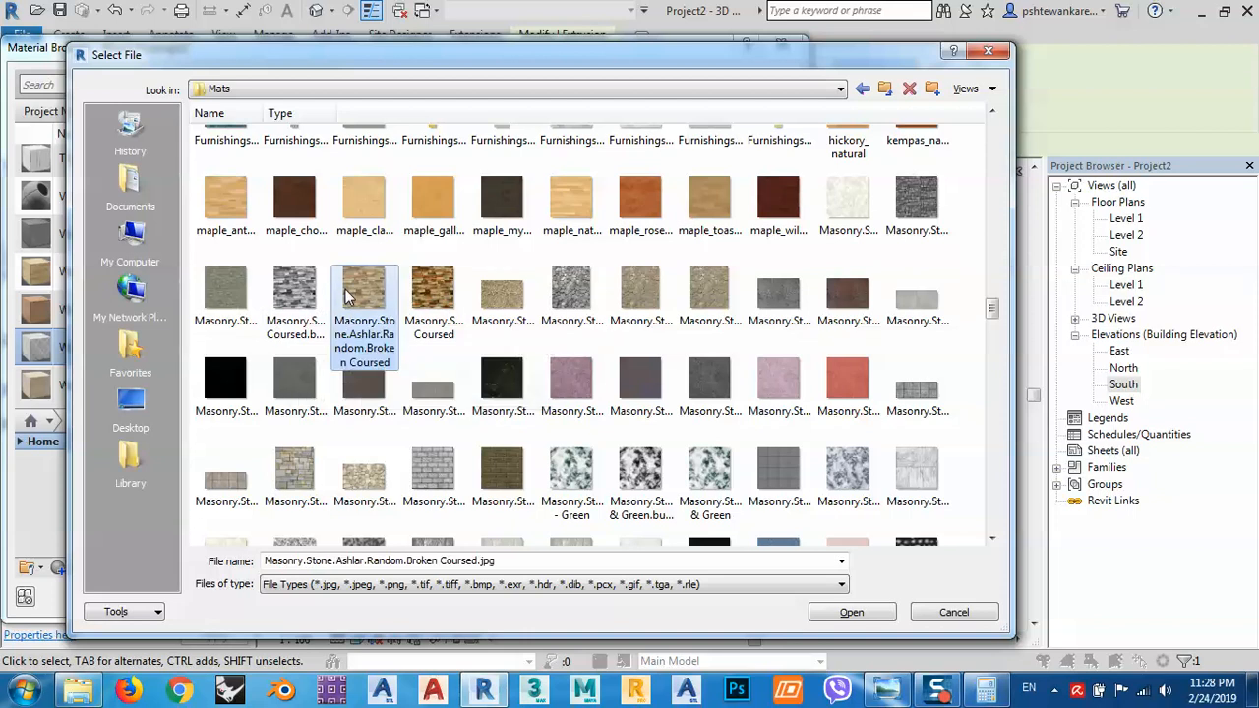
double_click(346, 297)
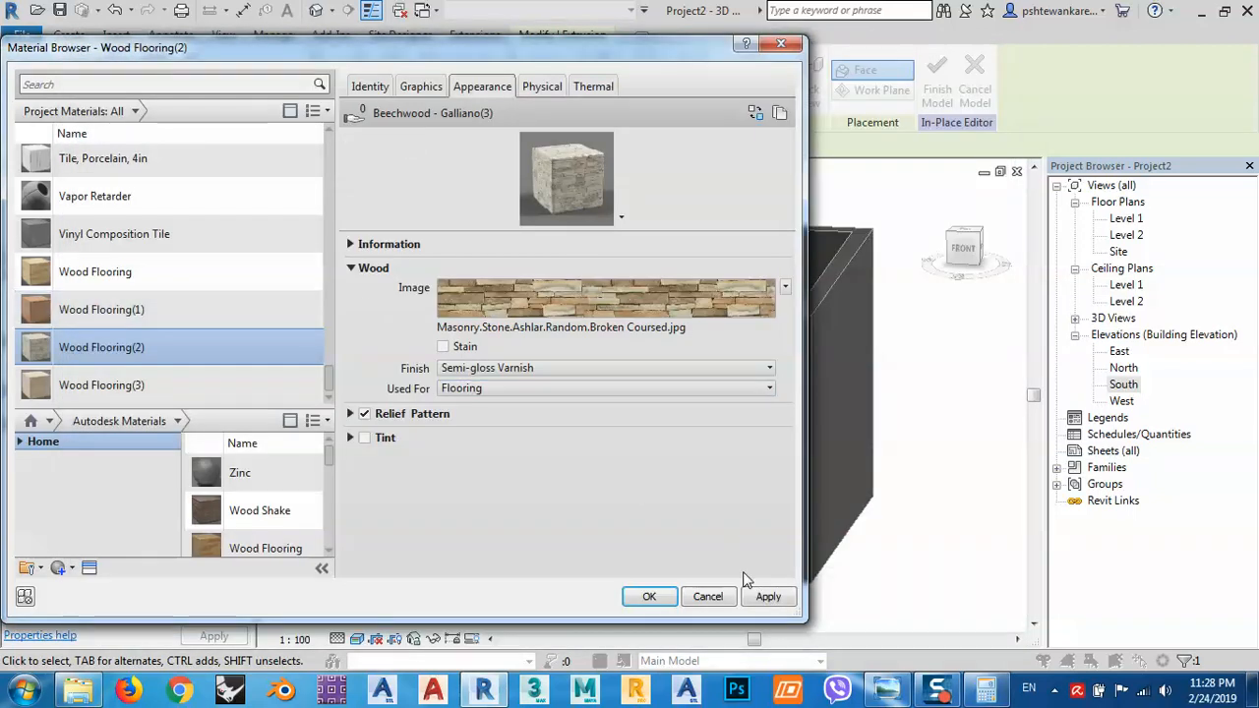
Step: Replace the Wood Flooring(2) appearance image with Masonry.Stone.Ashlar.Random.Broken Coursed.png, apply it to the upper panel and deselect the panel
left_click(528, 336)
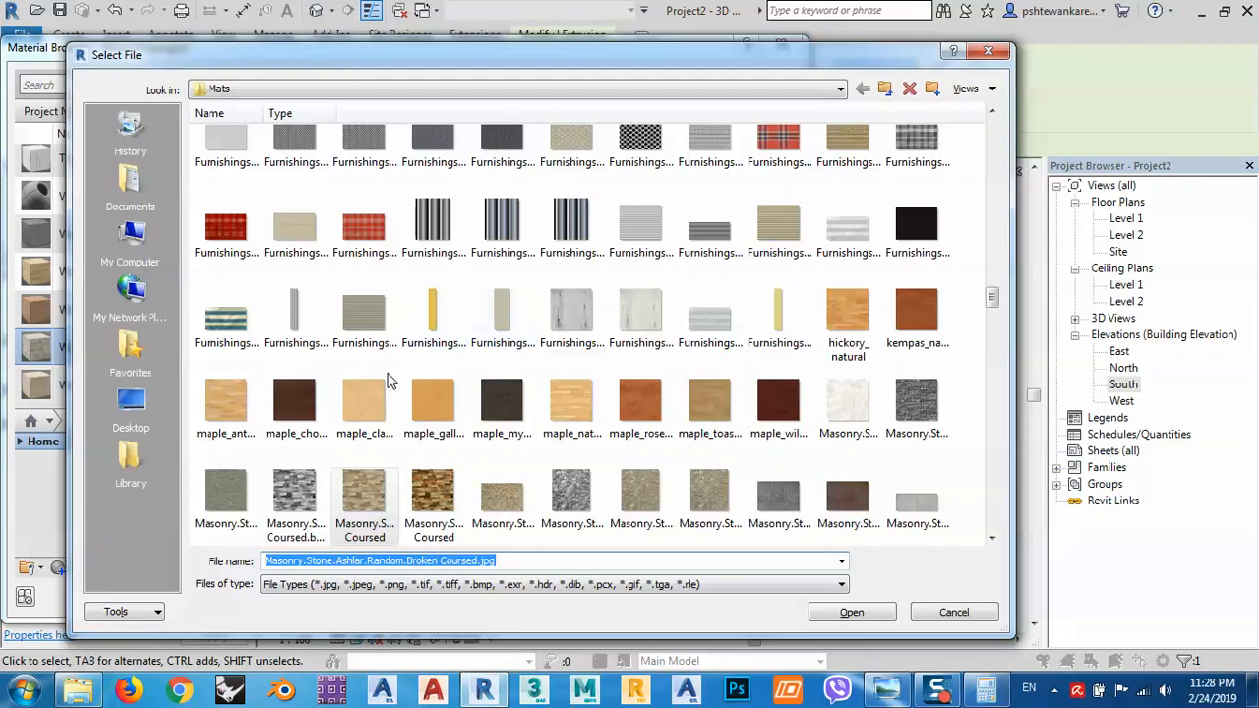
left_click(429, 501)
double_click(430, 501)
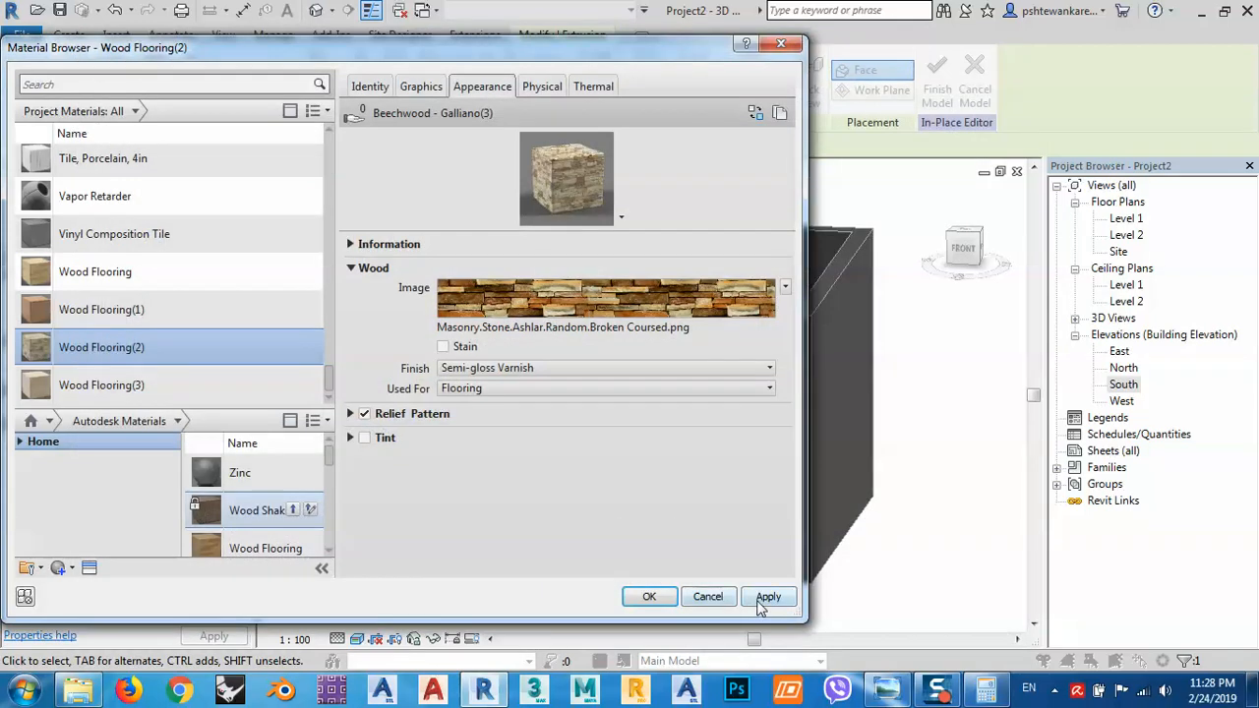
left_click(762, 593)
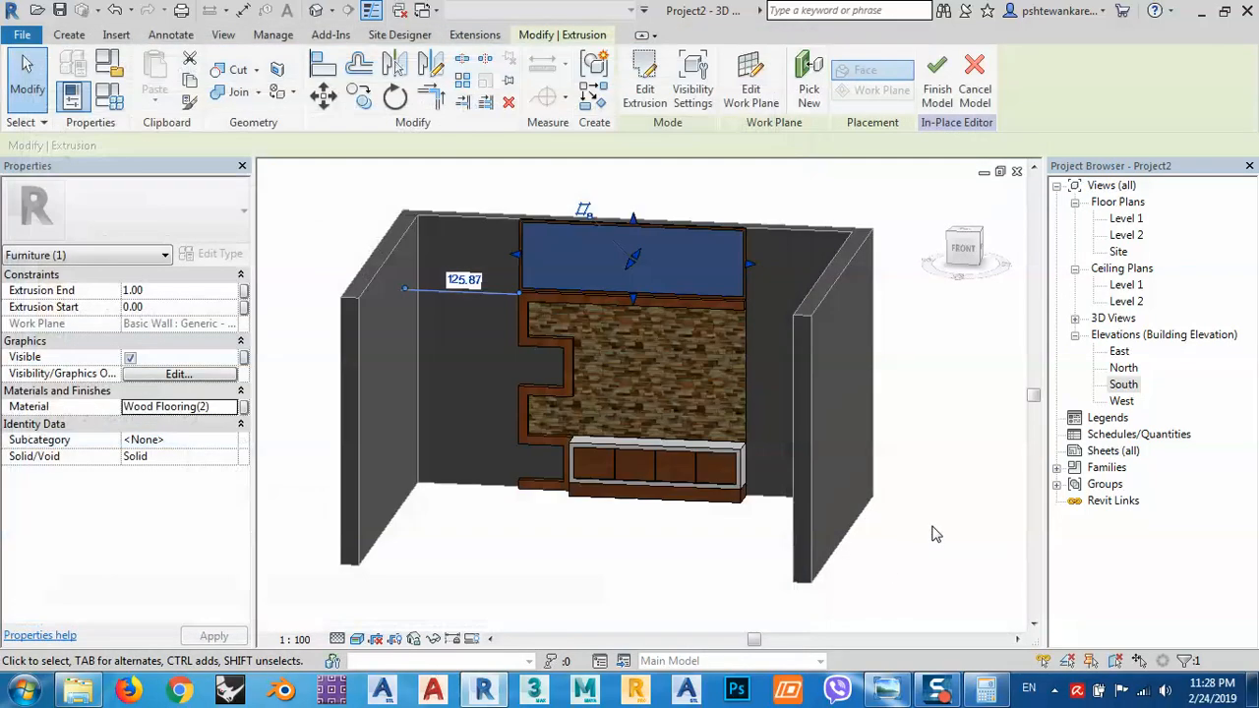
left_click(644, 558)
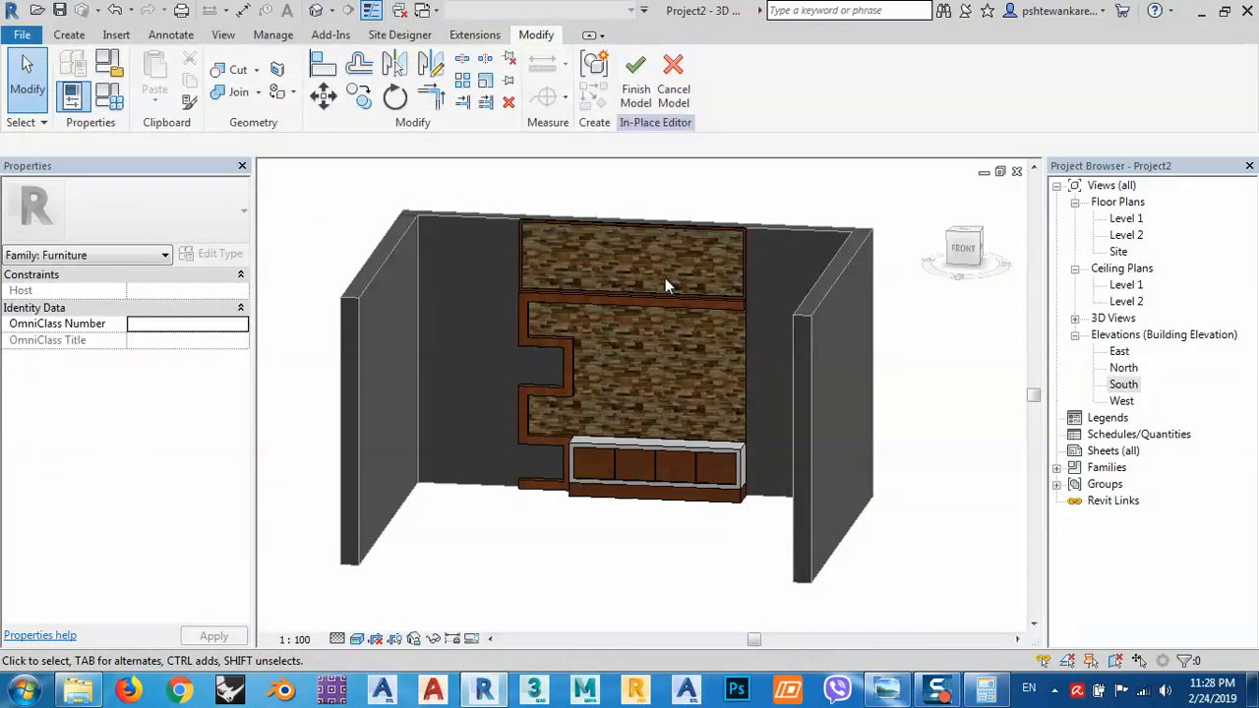
Step: Assign the Wood Flooring(3) material to the upper panel extrusion above the TV area
scroll(728, 239, "up", 2)
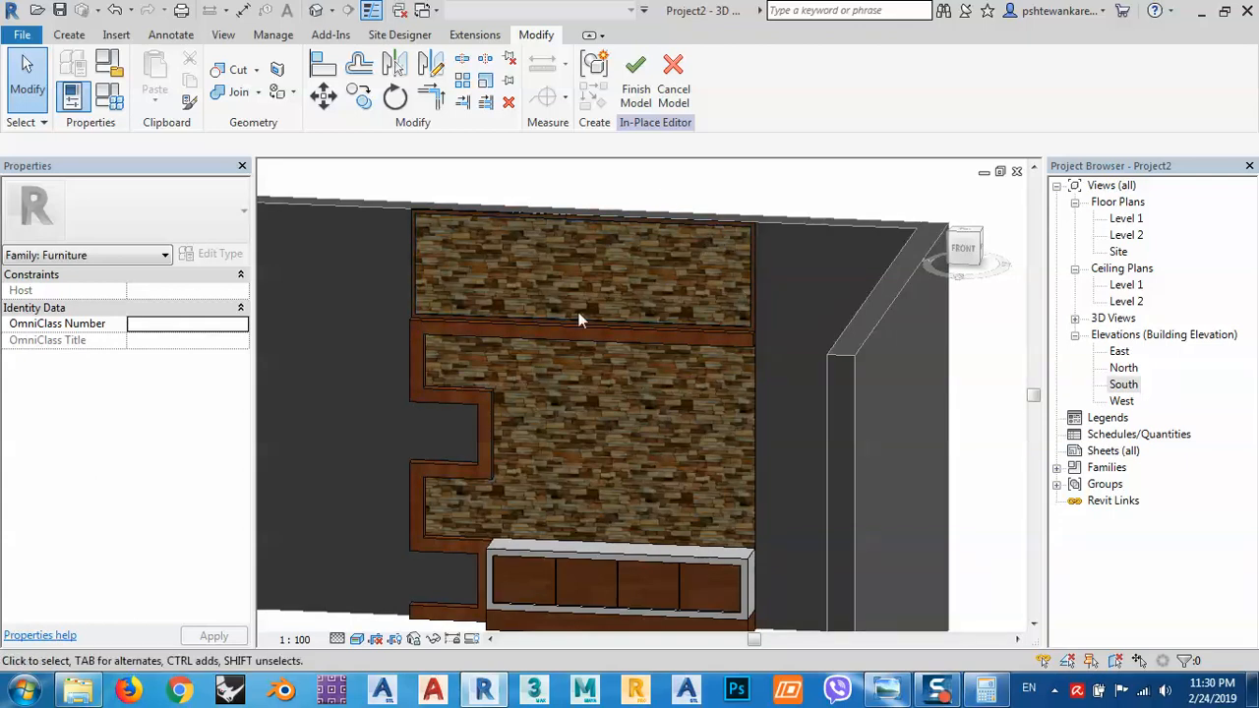
left_click(418, 270)
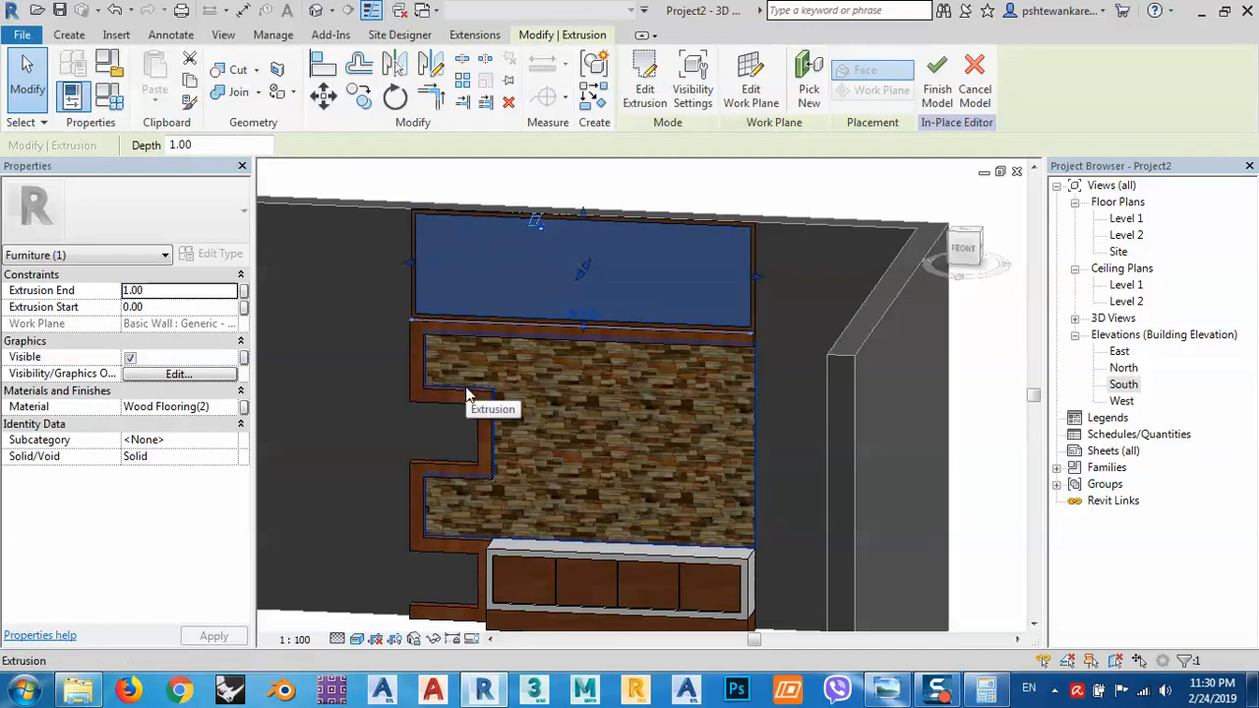
left_click(513, 386)
left_click(494, 418)
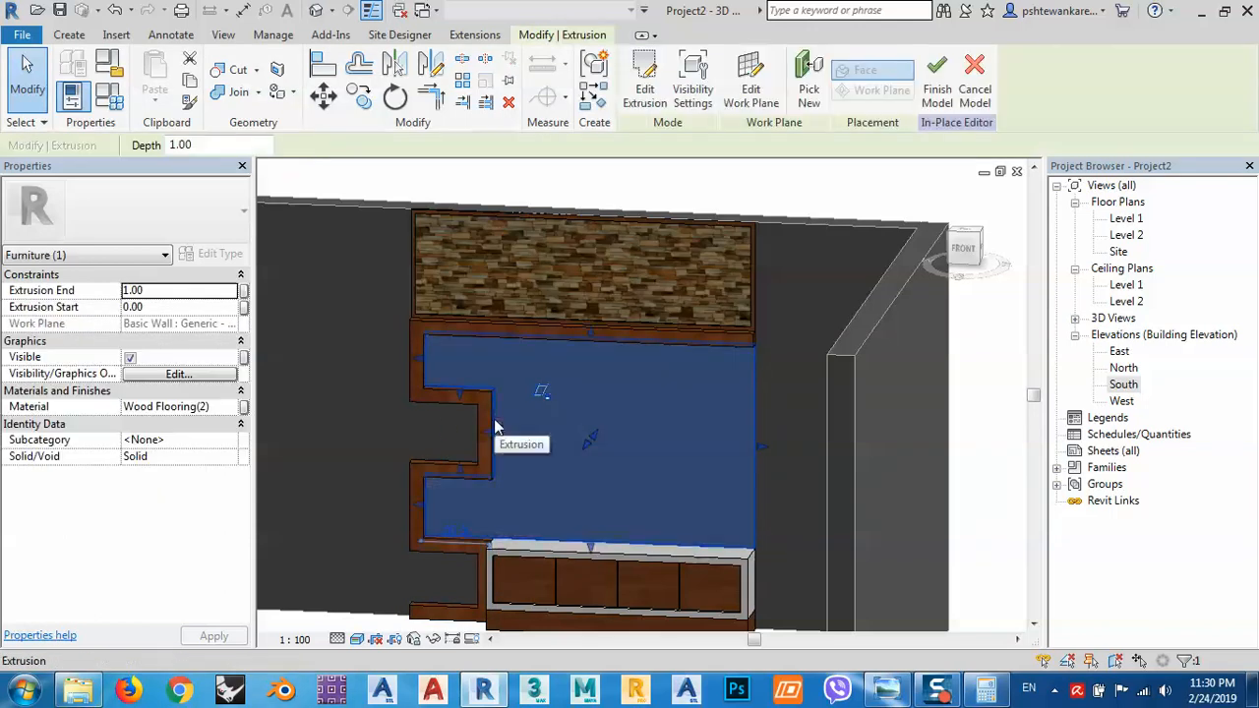
left_click(418, 287)
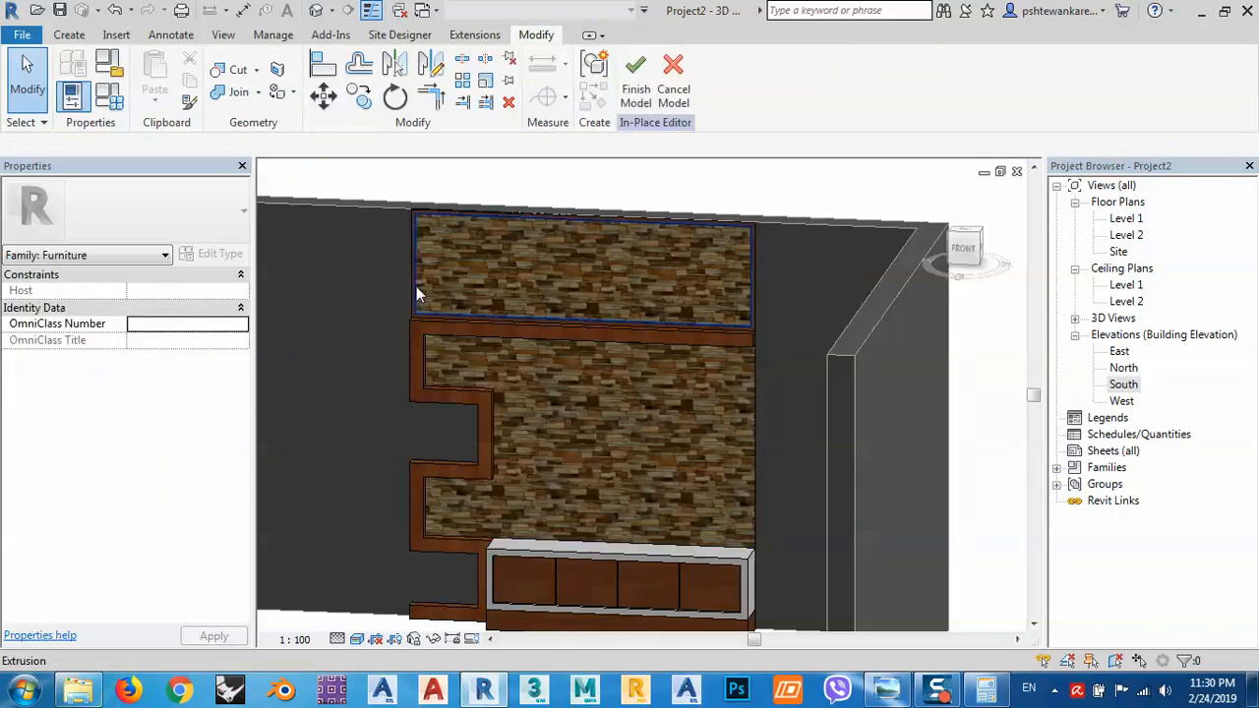
left_click(416, 287)
left_click(224, 409)
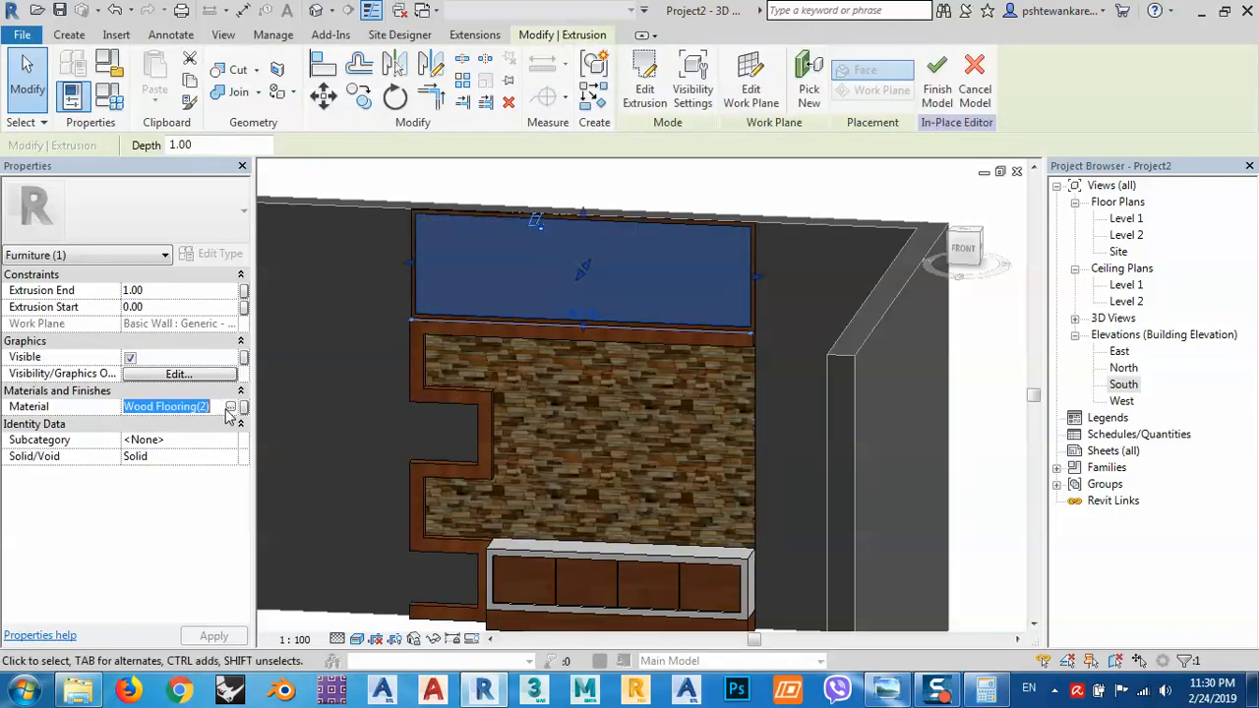
left_click(231, 407)
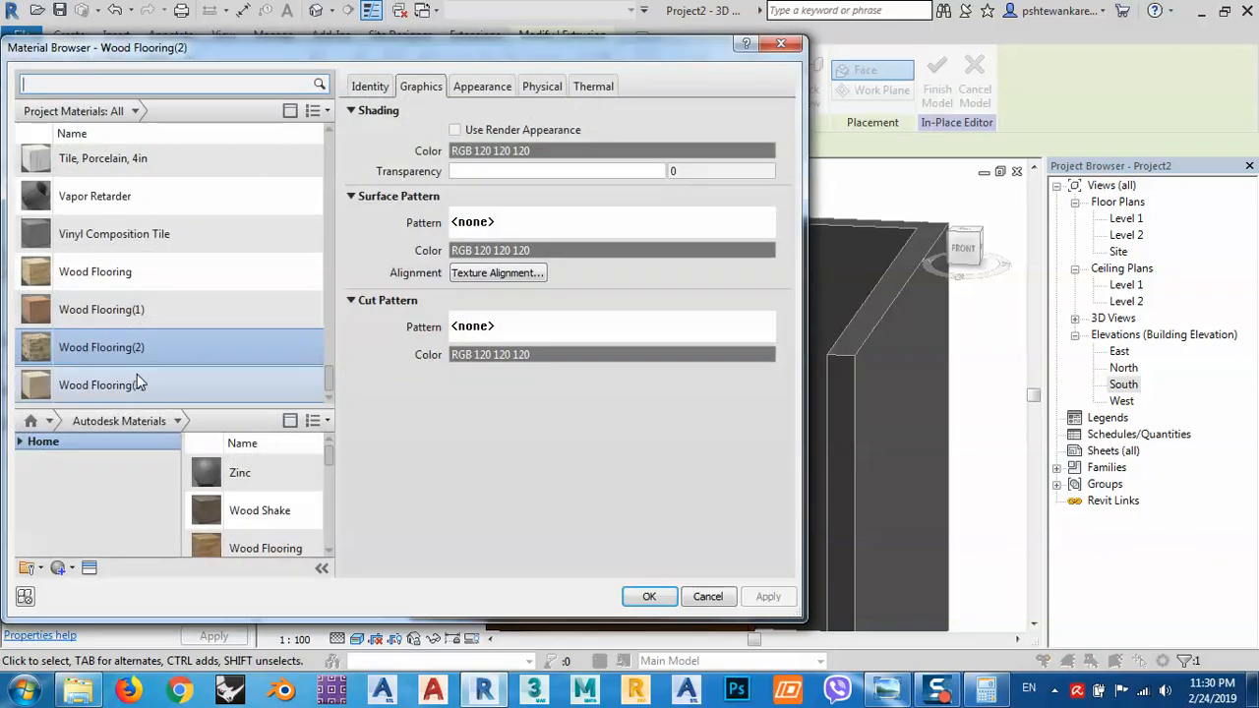
left_click(124, 390)
left_click(649, 596)
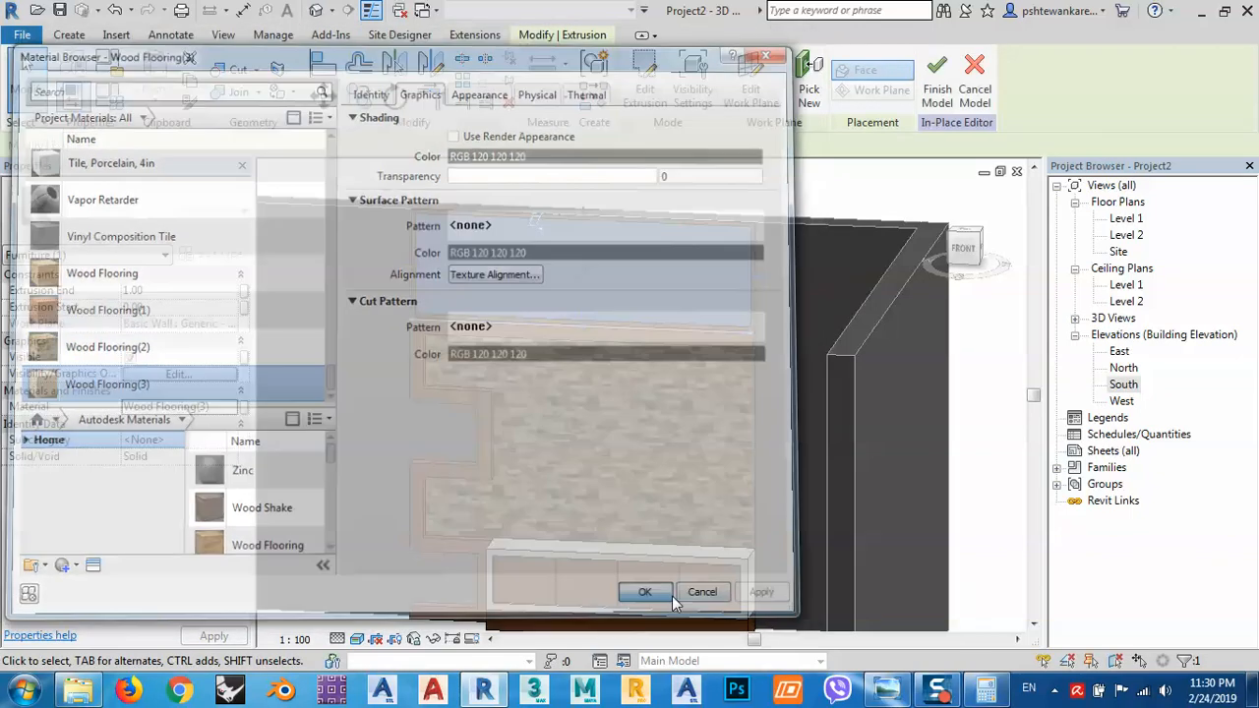
left_click(986, 453)
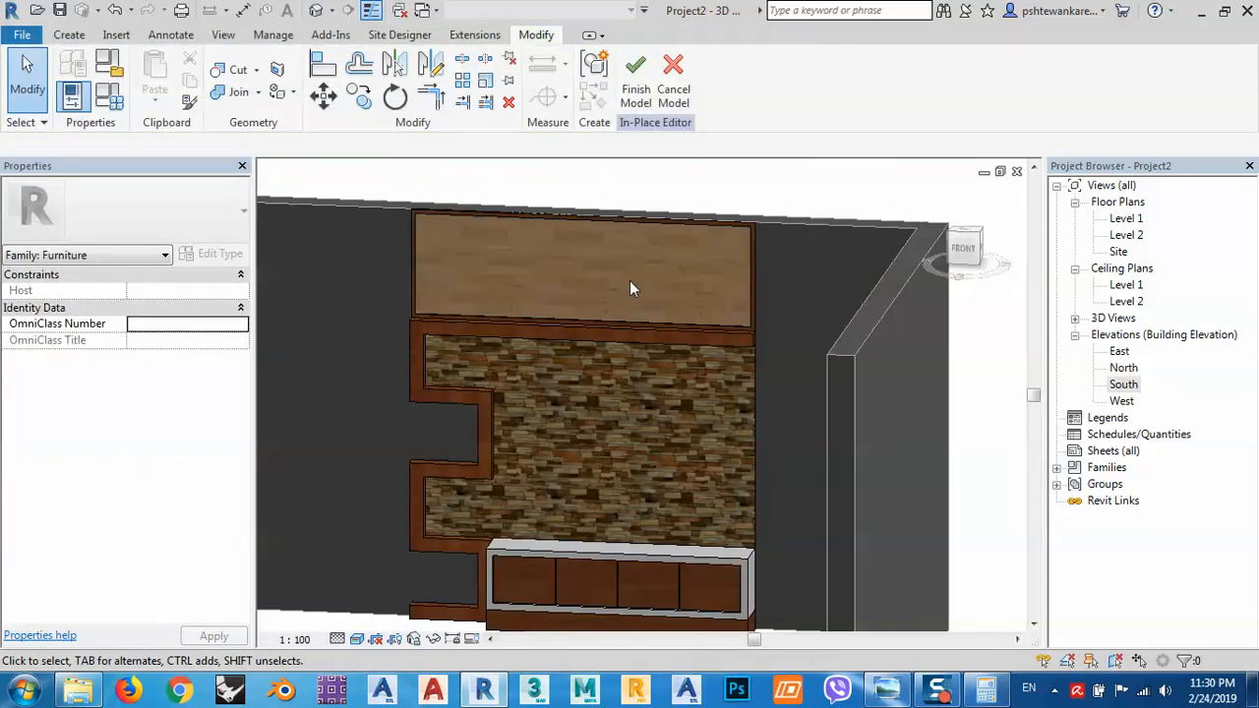
Step: Open the image file selection for the upper panel's Wood Flooring(3) appearance
left_click(418, 307)
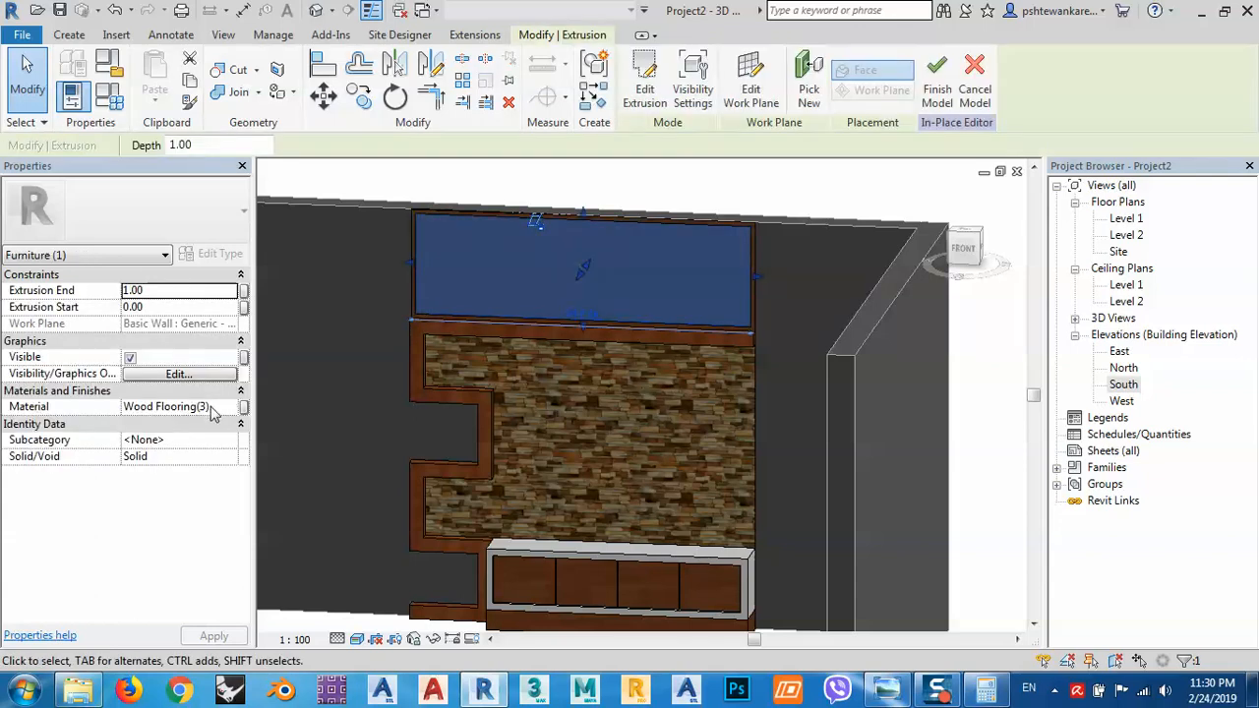
left_click(224, 406)
left_click(230, 407)
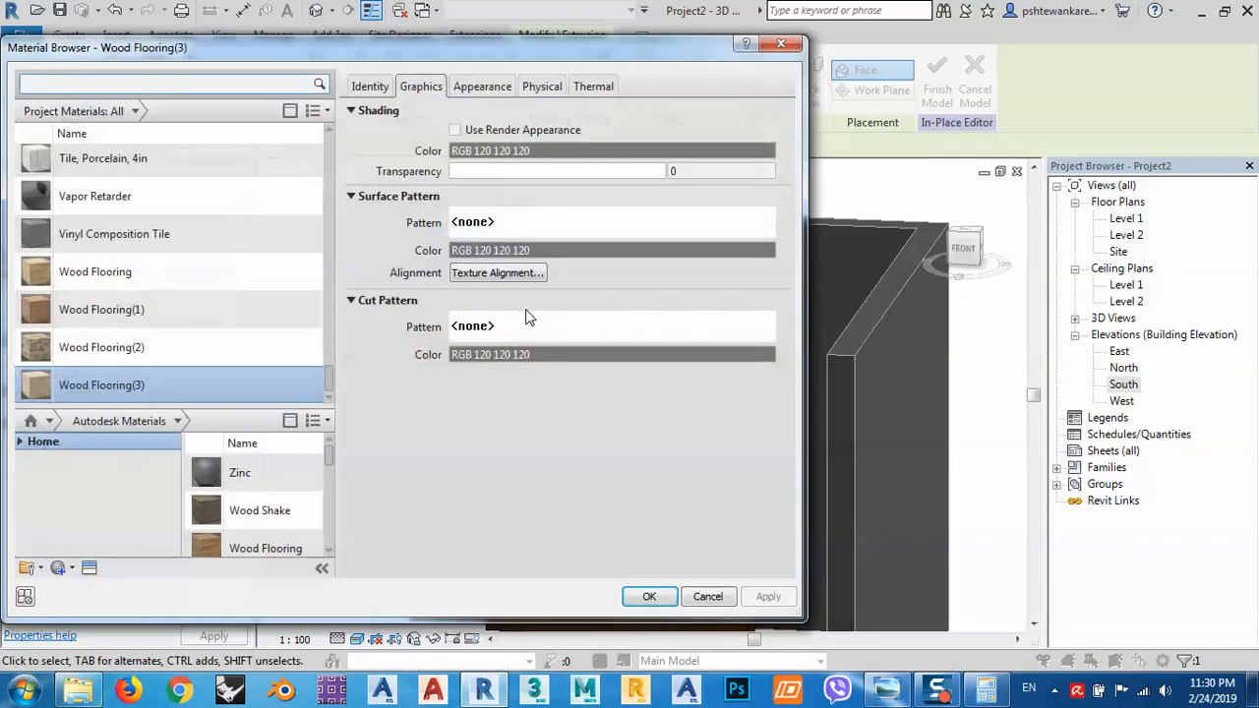
left_click(480, 88)
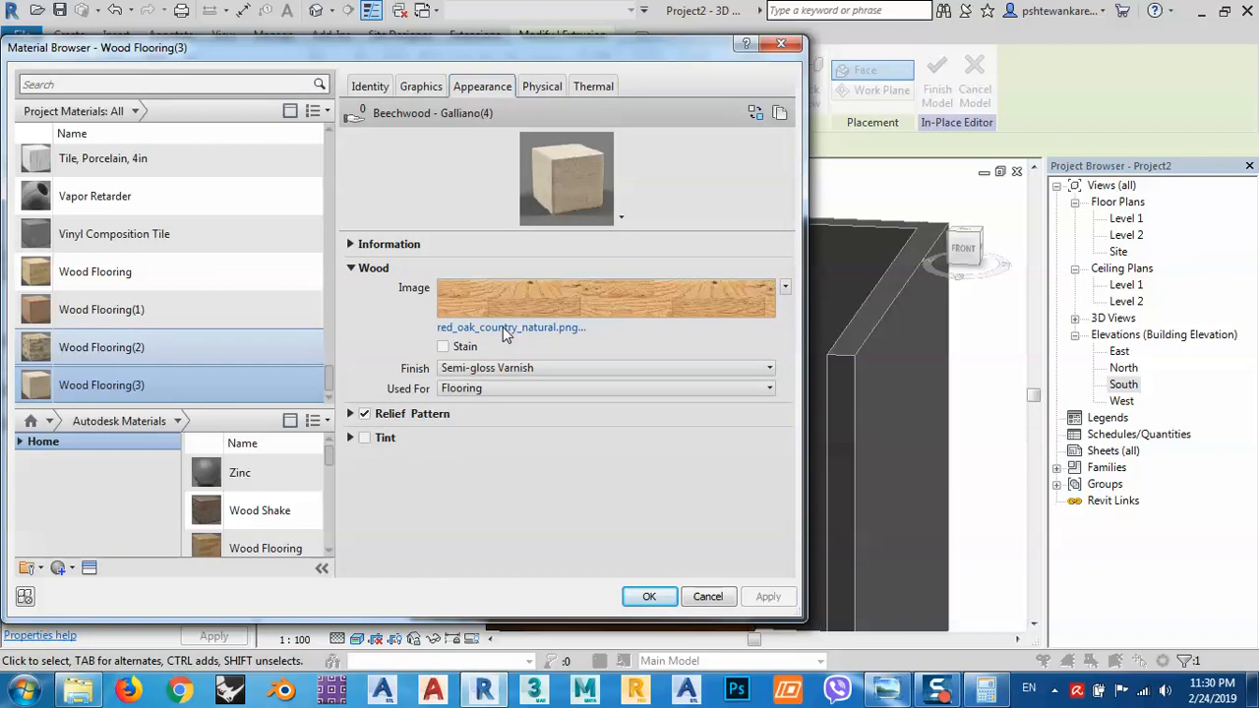
left_click(506, 327)
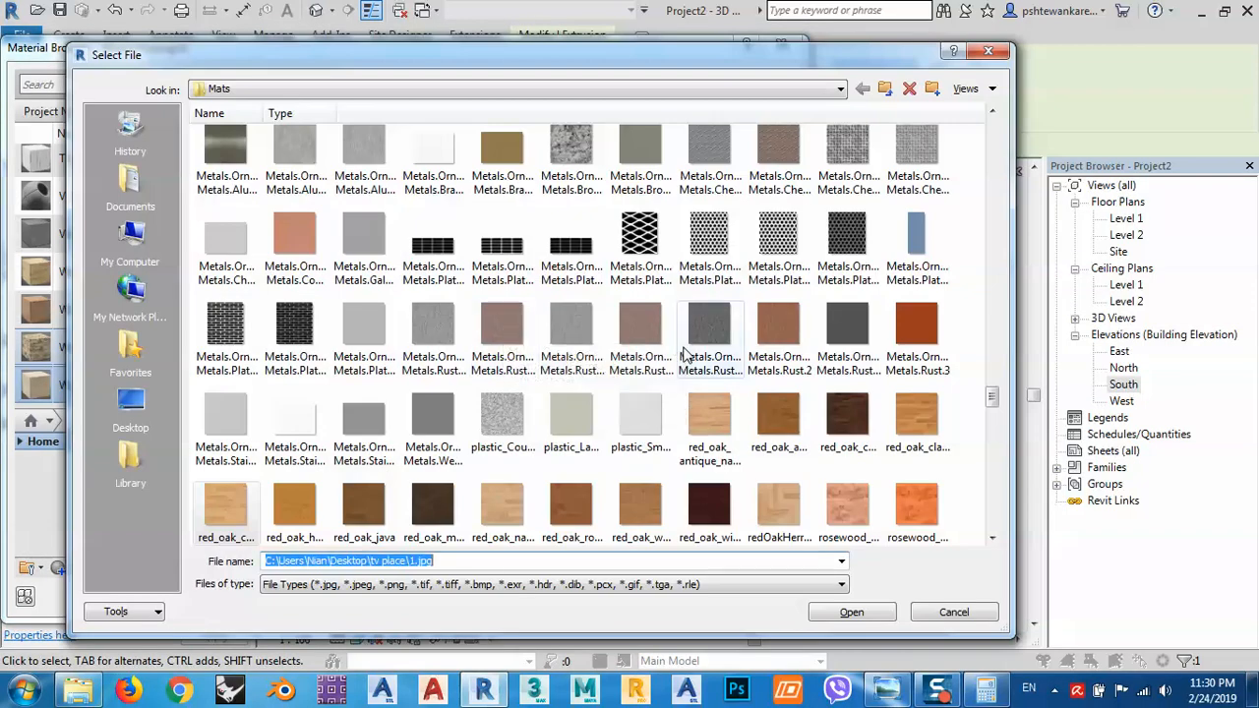
Step: Look through the wood textures toward the end of the Mats folder for a different panel image
left_click(688, 356)
scroll(689, 356, "down", 10)
scroll(687, 354, "down", 5)
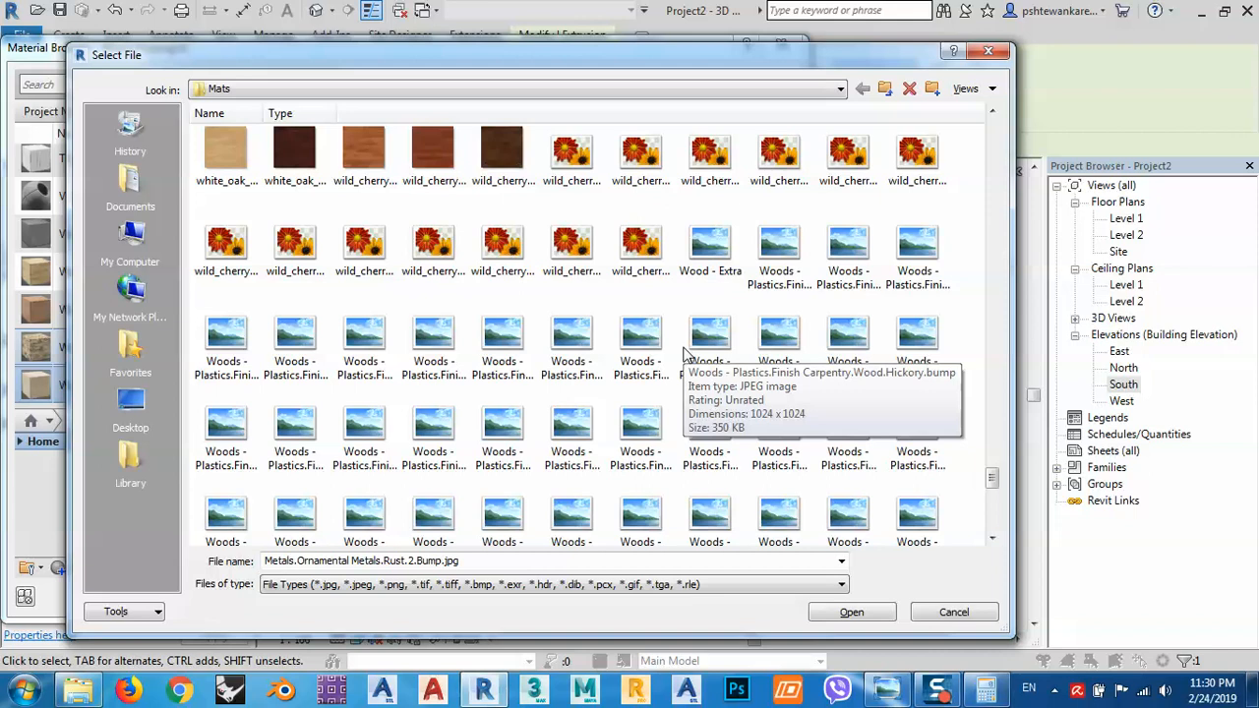
scroll(657, 366, "down", 3)
scroll(659, 366, "down", 5)
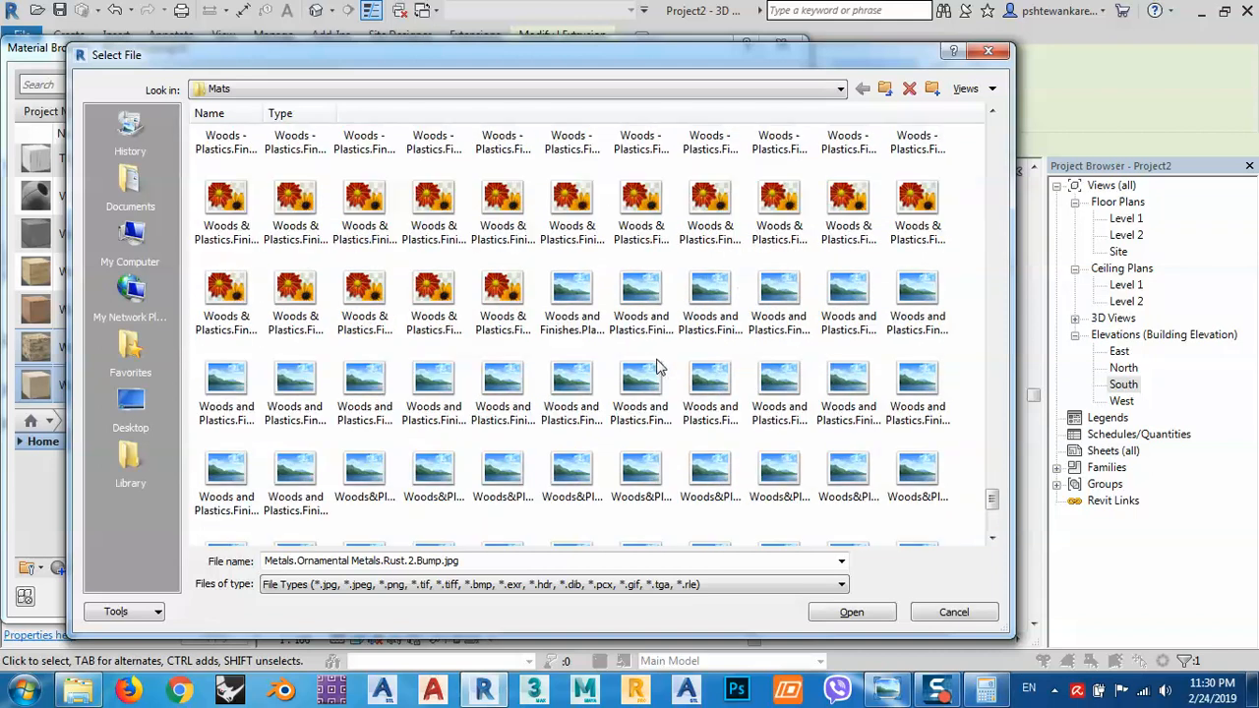
scroll(807, 324, "down", 3)
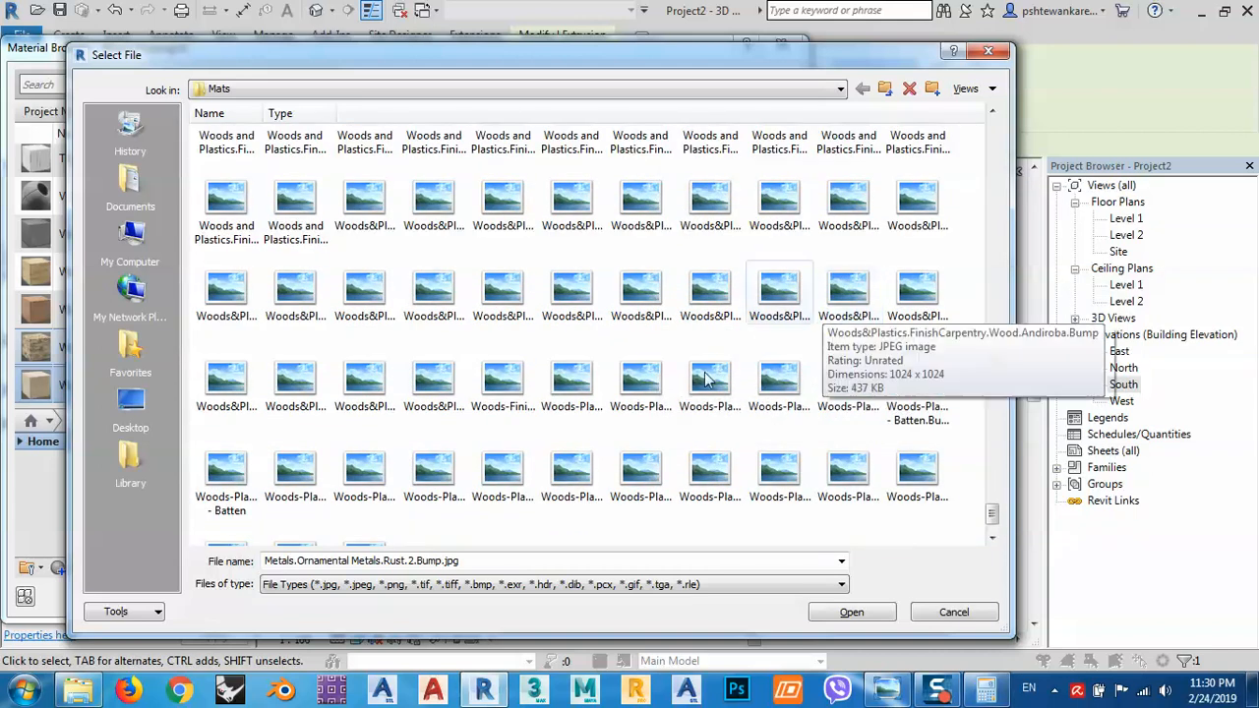
Step: Set the upper panel's Wood Flooring(3) image to Finishes.Flooring.Carpet.Saxony.FlowerPattern.BlueWhite.jpg, browsing with extra large thumbnails, apply it and deselect the panel
right_click(486, 526)
mouse_move(635, 280)
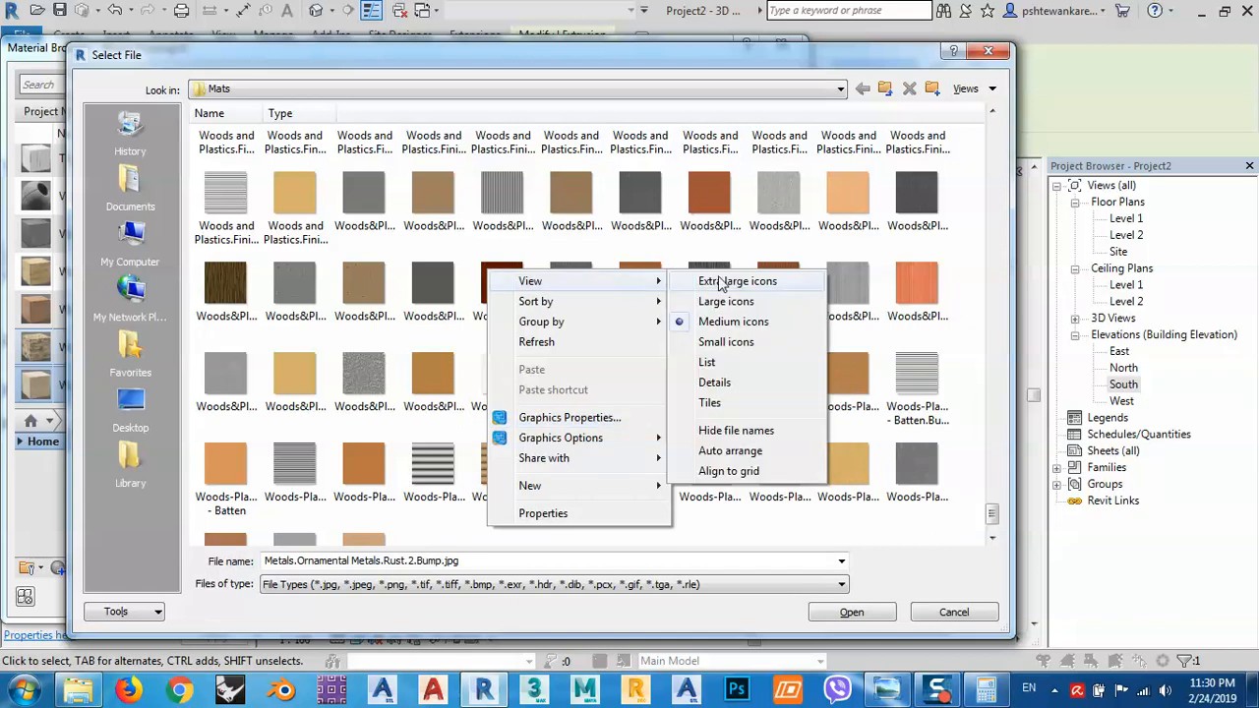
left_click(724, 283)
scroll(736, 348, "down", 2)
scroll(735, 349, "up", 4)
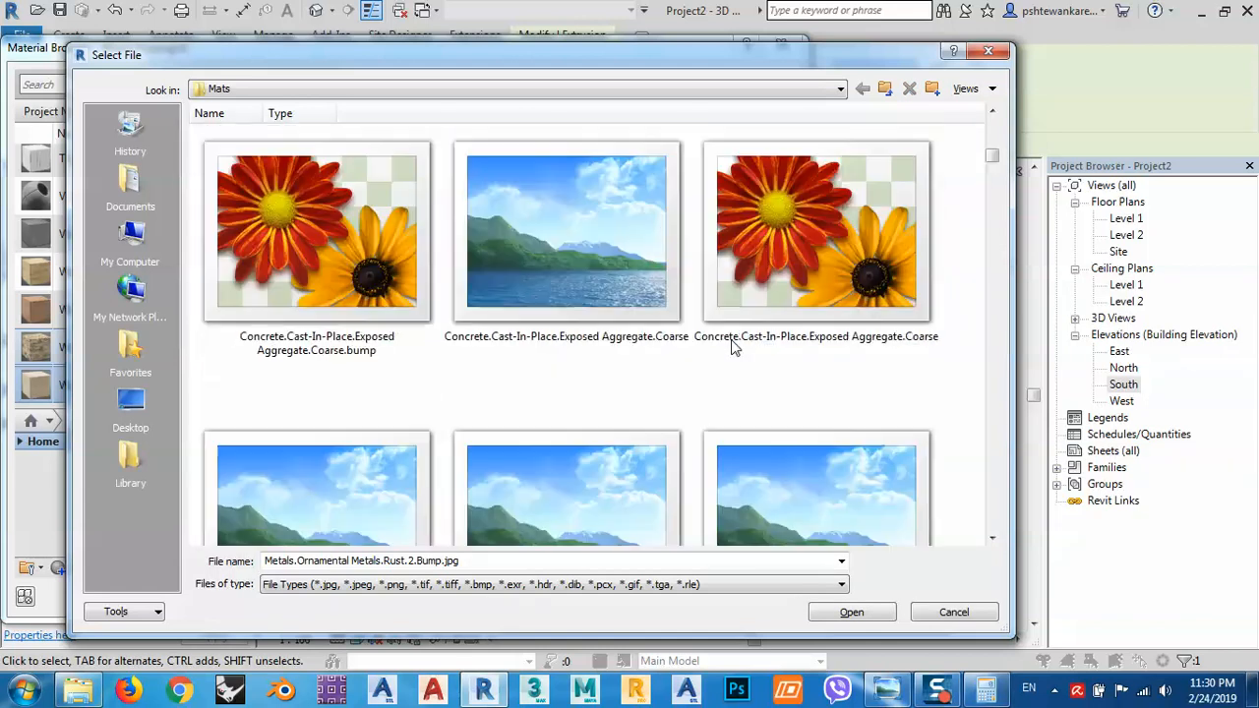
scroll(607, 374, "down", 1)
scroll(436, 312, "down", 1)
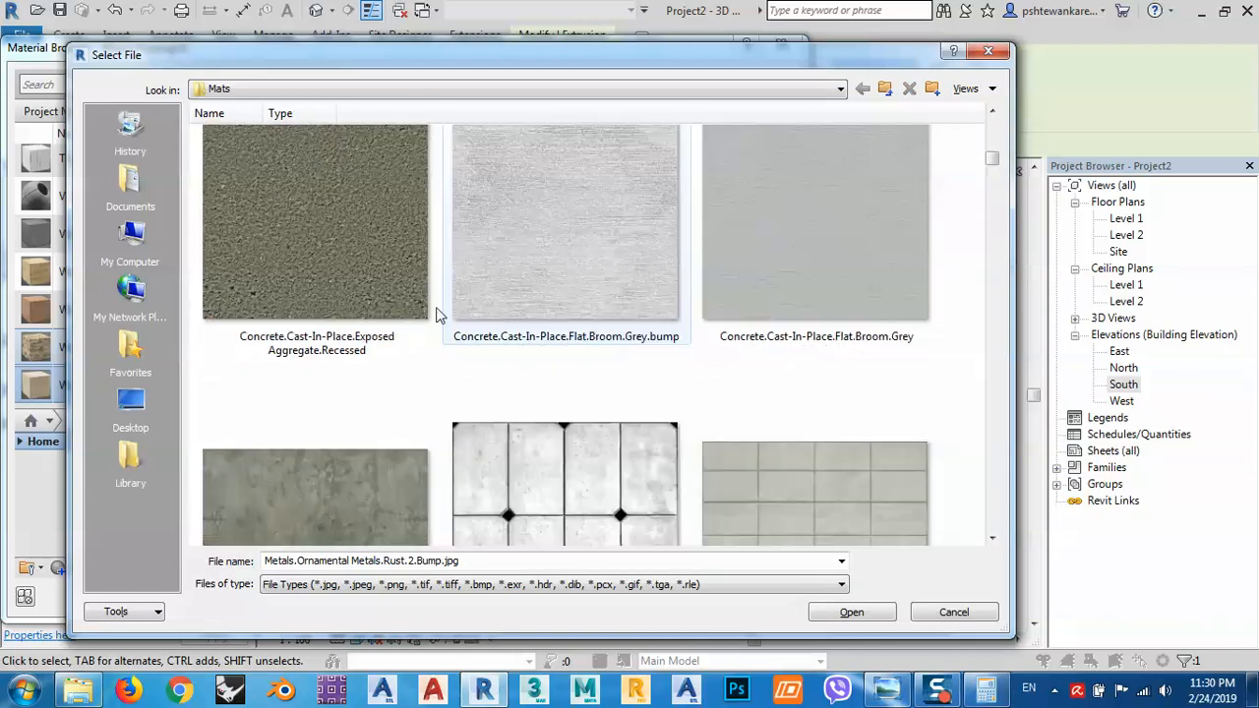
left_click(358, 259)
scroll(585, 275, "down", 3)
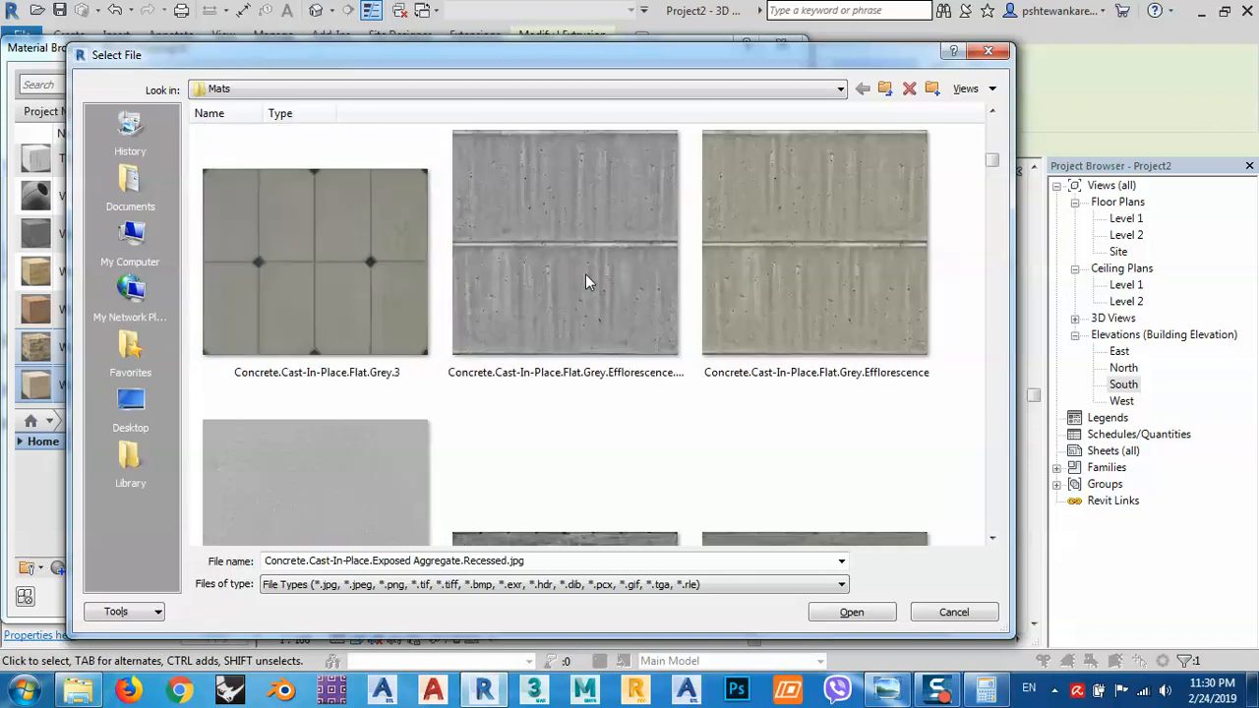
scroll(585, 273, "down", 6)
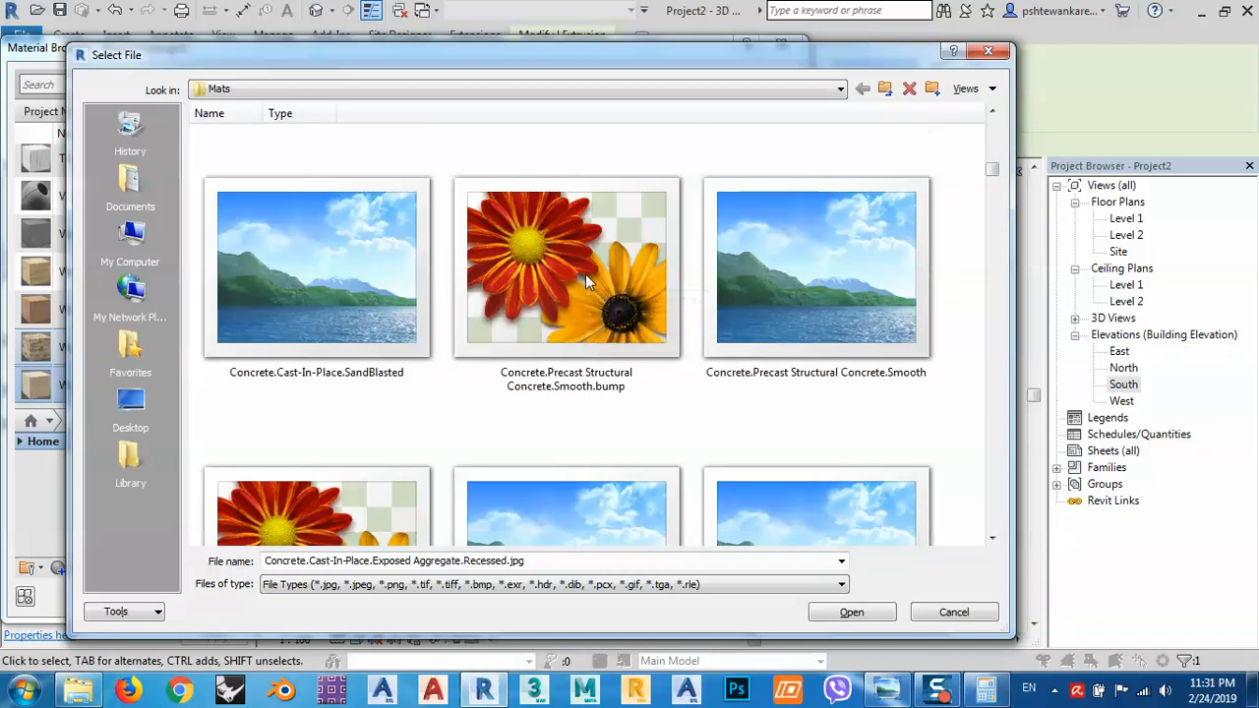
scroll(587, 281, "down", 8)
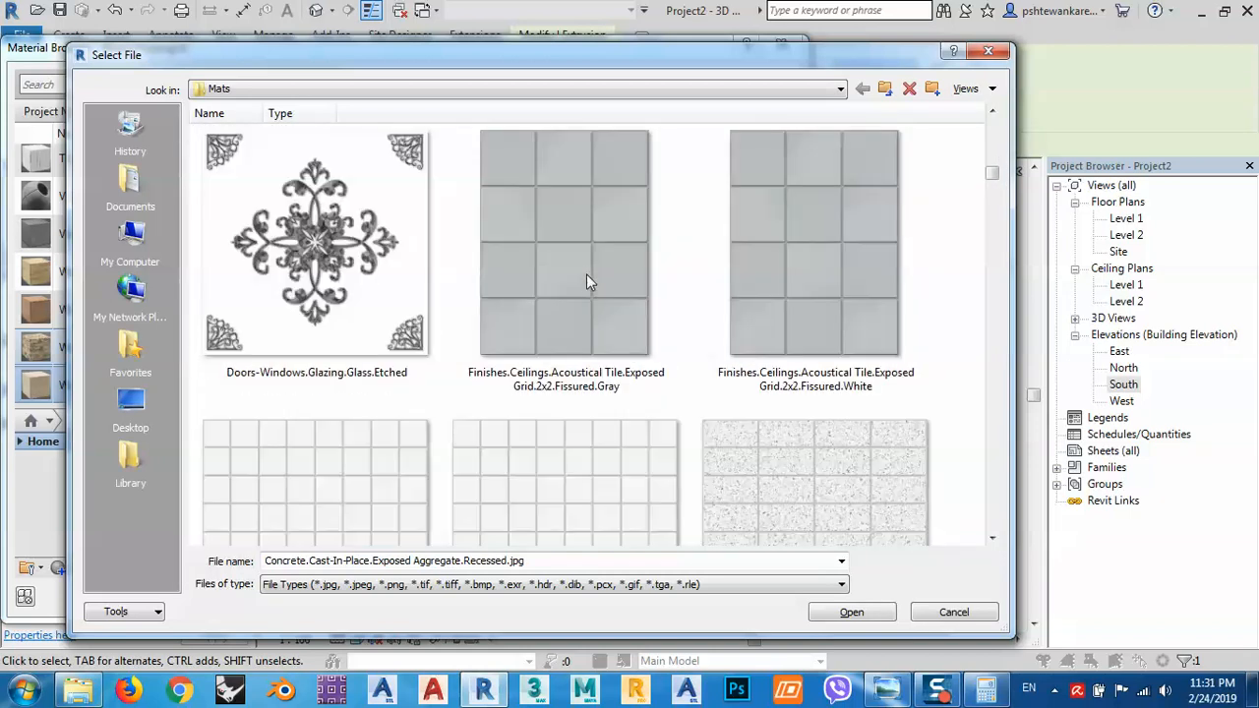
scroll(587, 282, "down", 8)
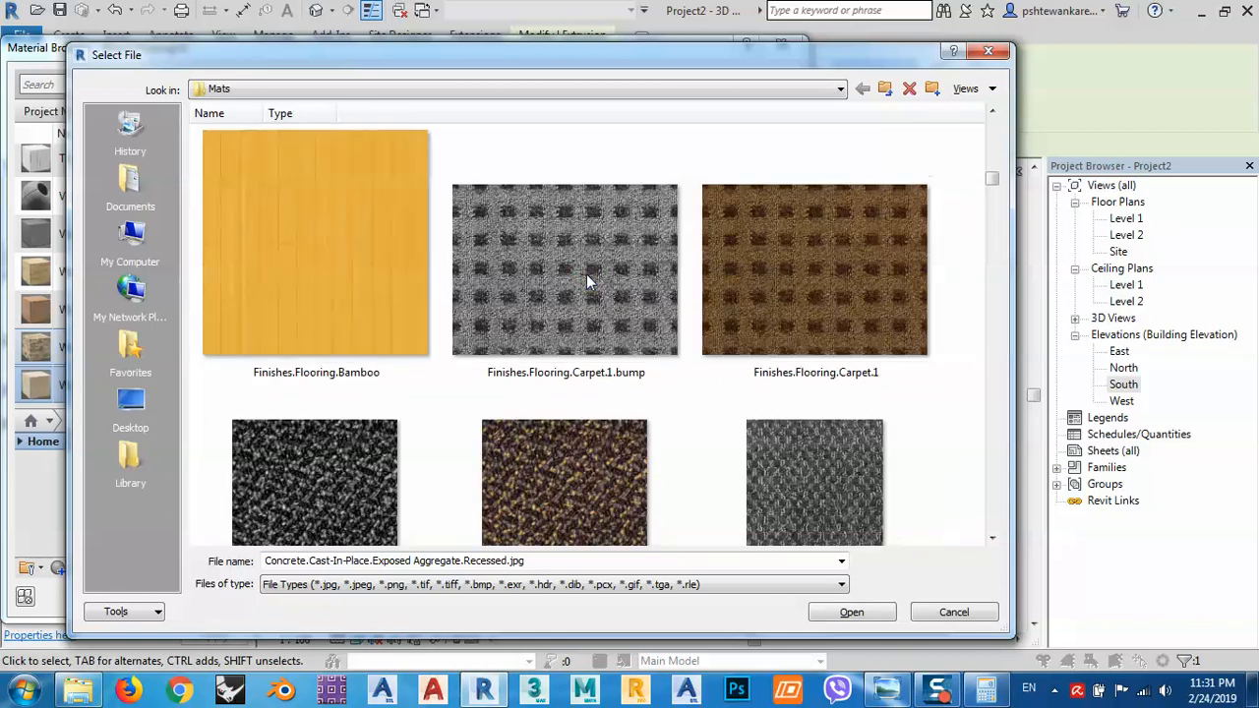
scroll(587, 282, "down", 6)
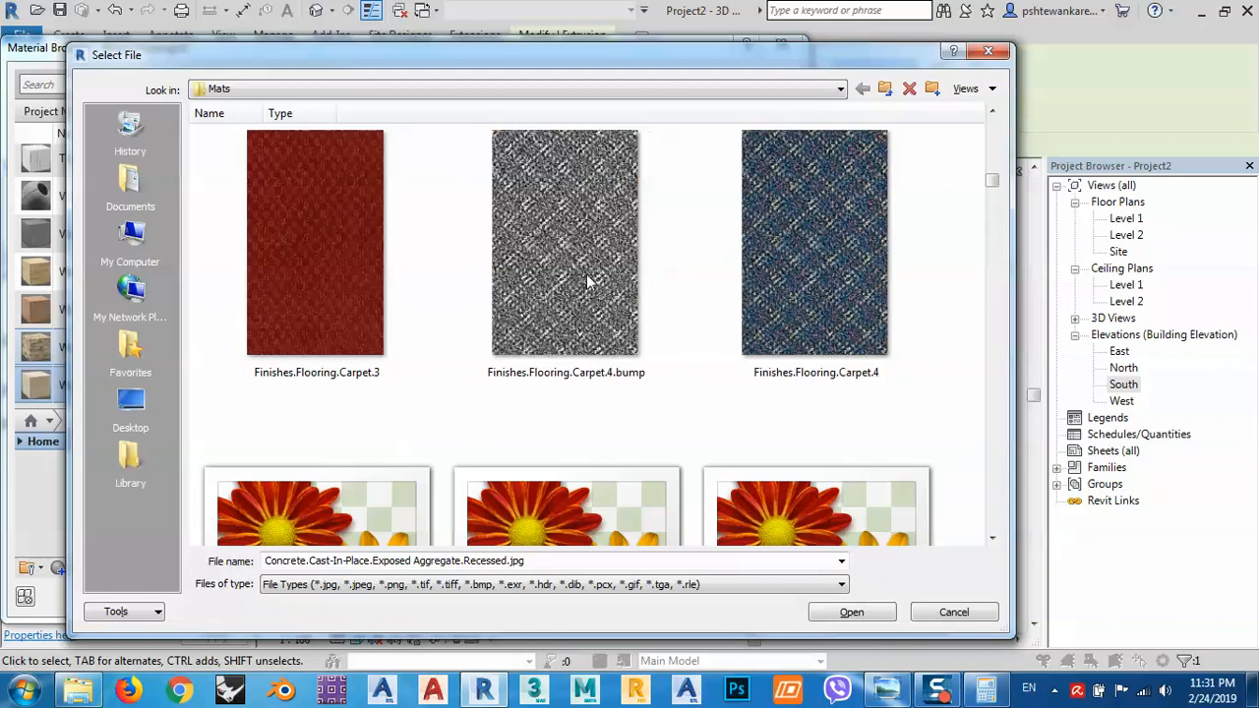
scroll(586, 273, "down", 4)
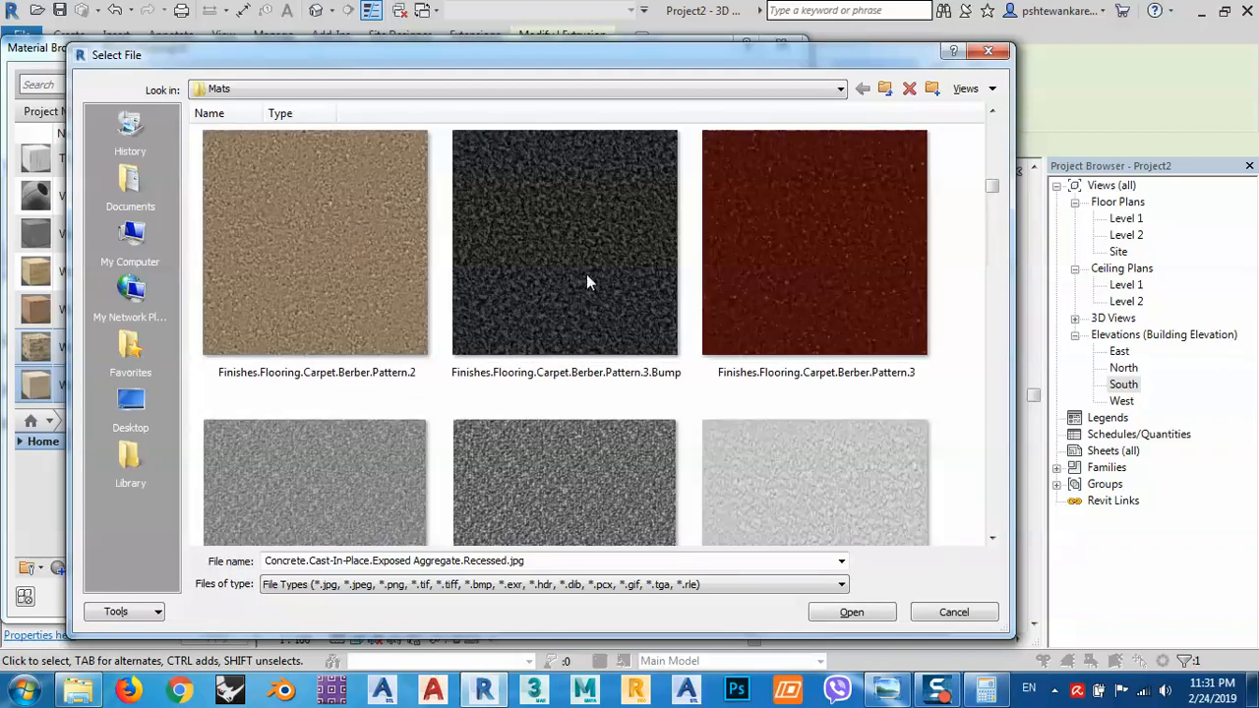
scroll(586, 274, "down", 4)
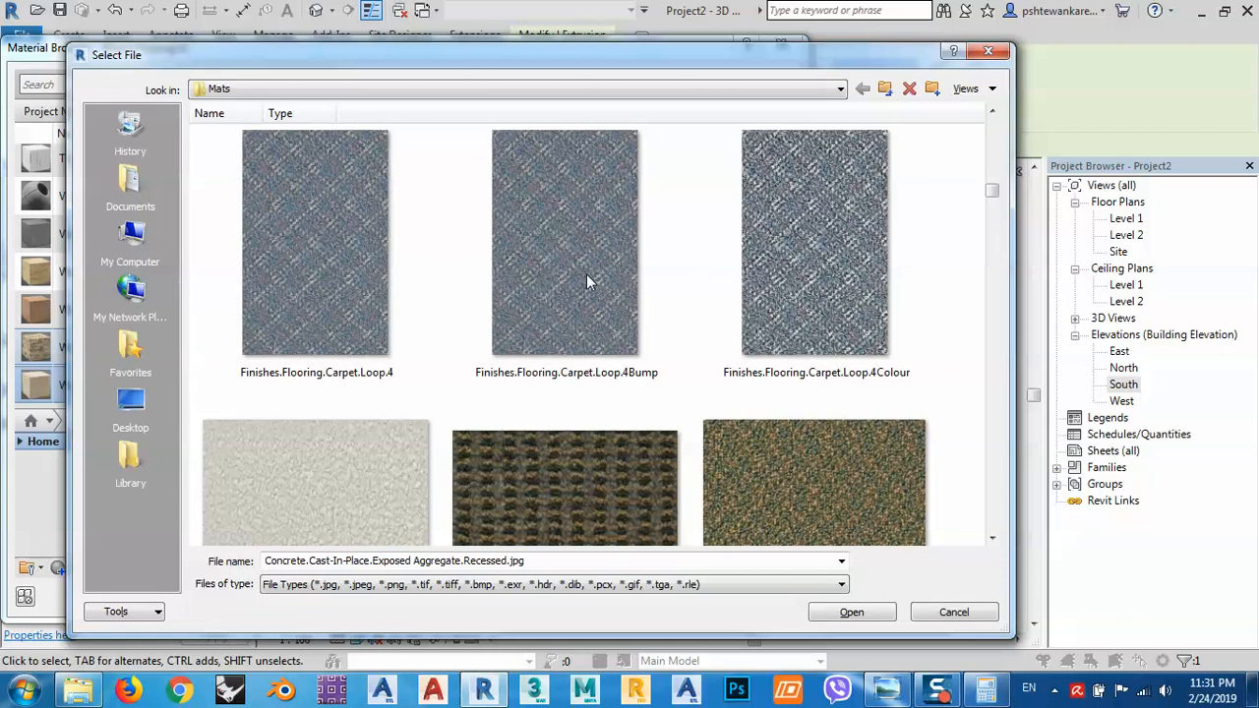
scroll(586, 274, "down", 2)
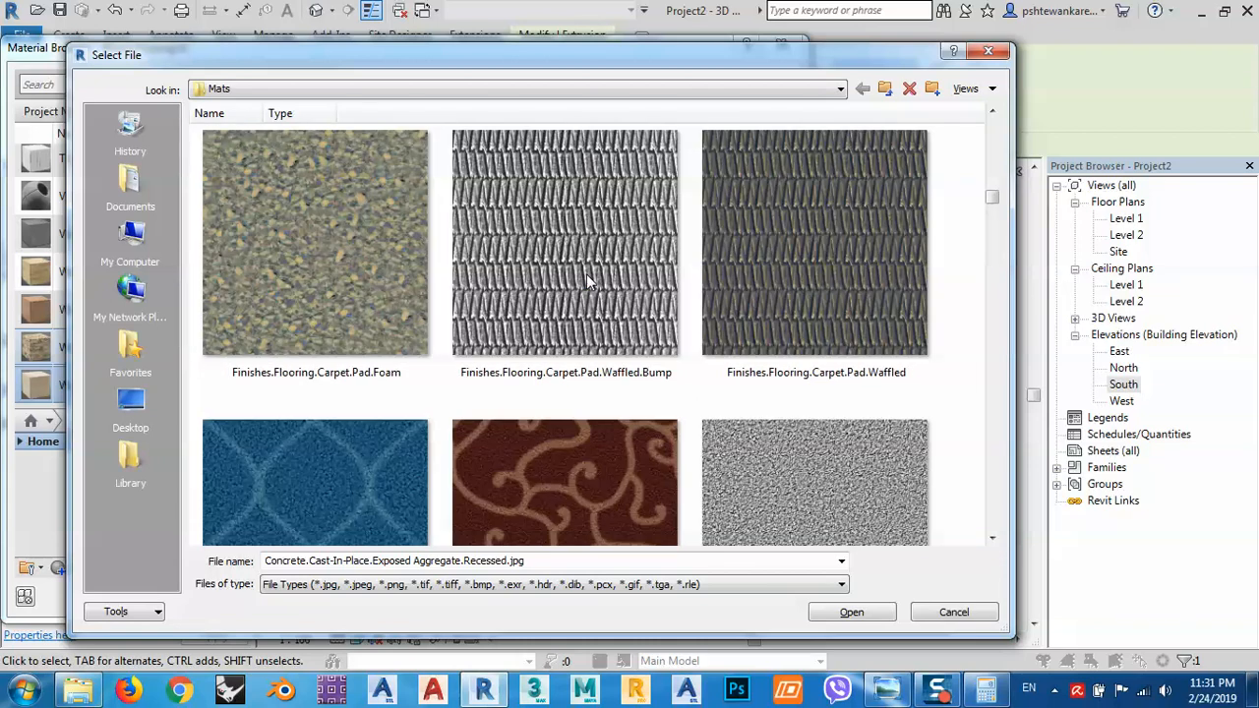
scroll(586, 274, "down", 1)
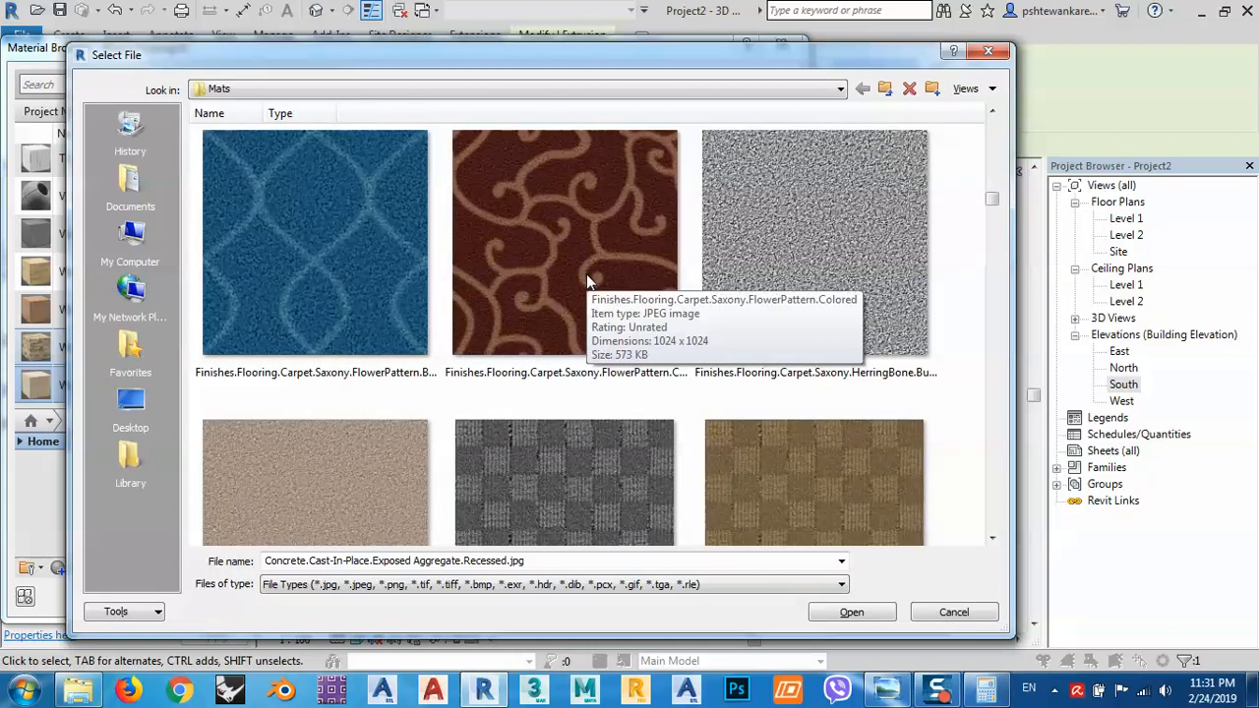
double_click(313, 243)
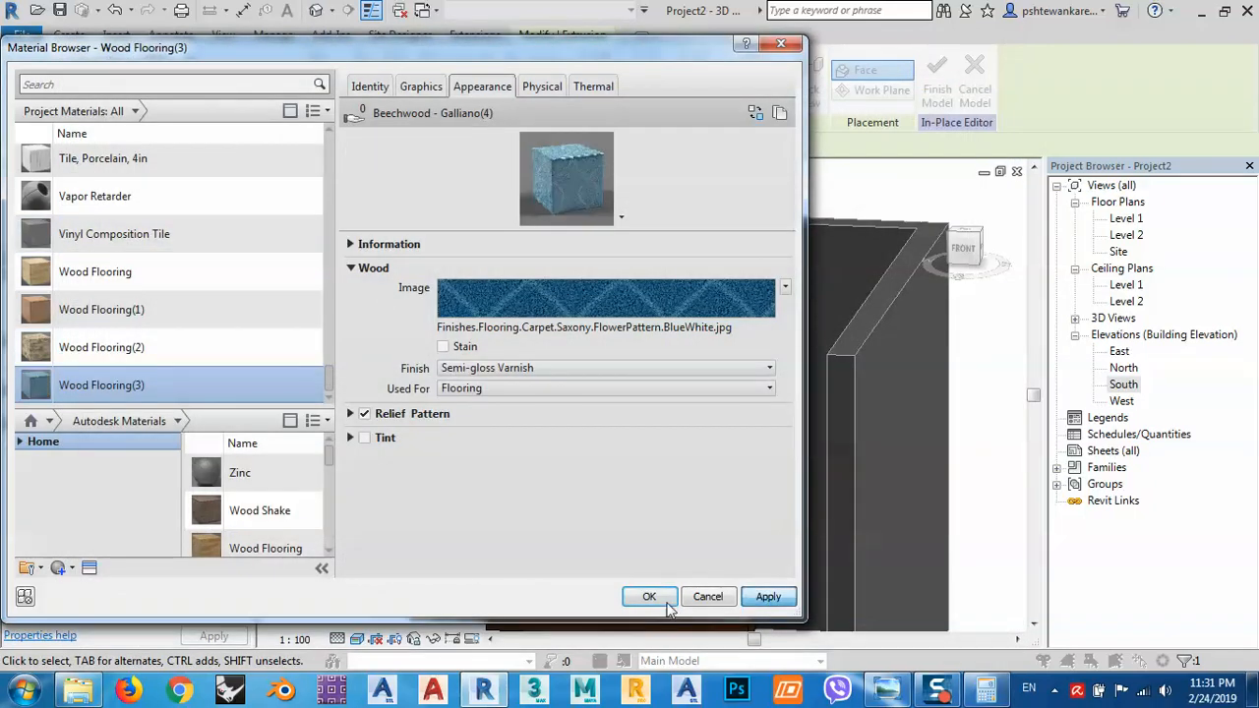
left_click(651, 600)
left_click(973, 405)
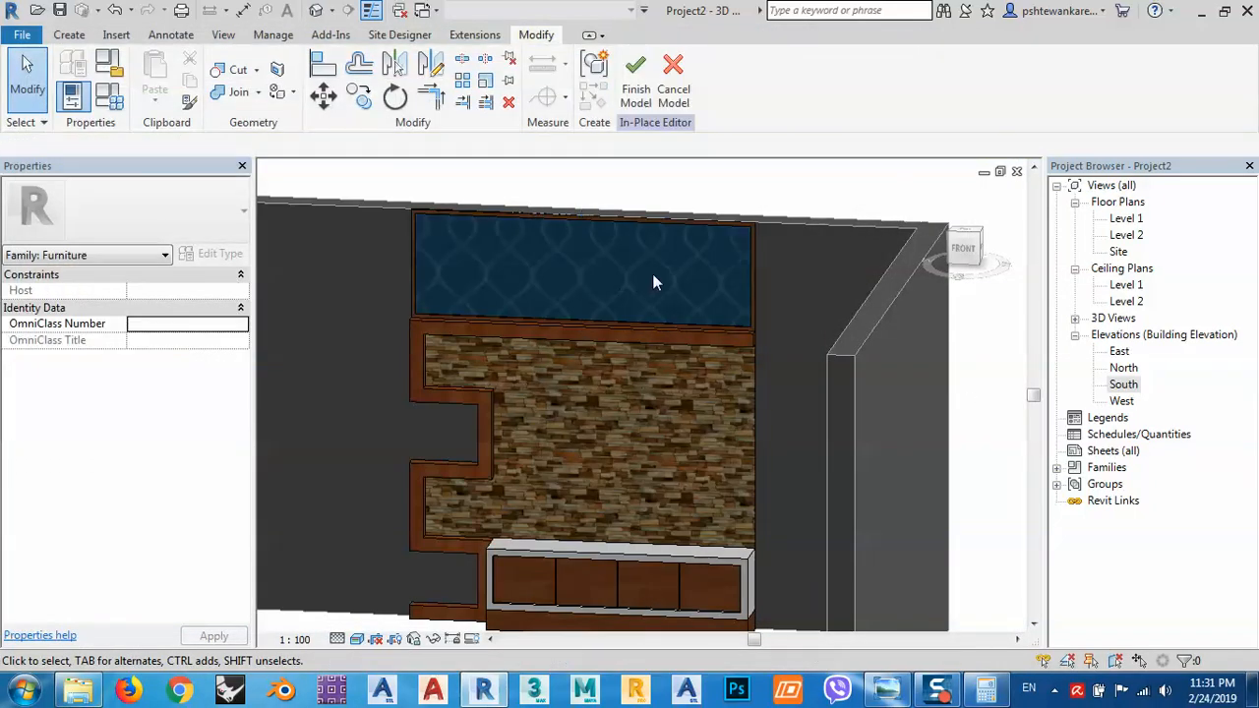
Step: Finish the in-place furniture model of the TV wall unit
scroll(652, 273, "down", 3)
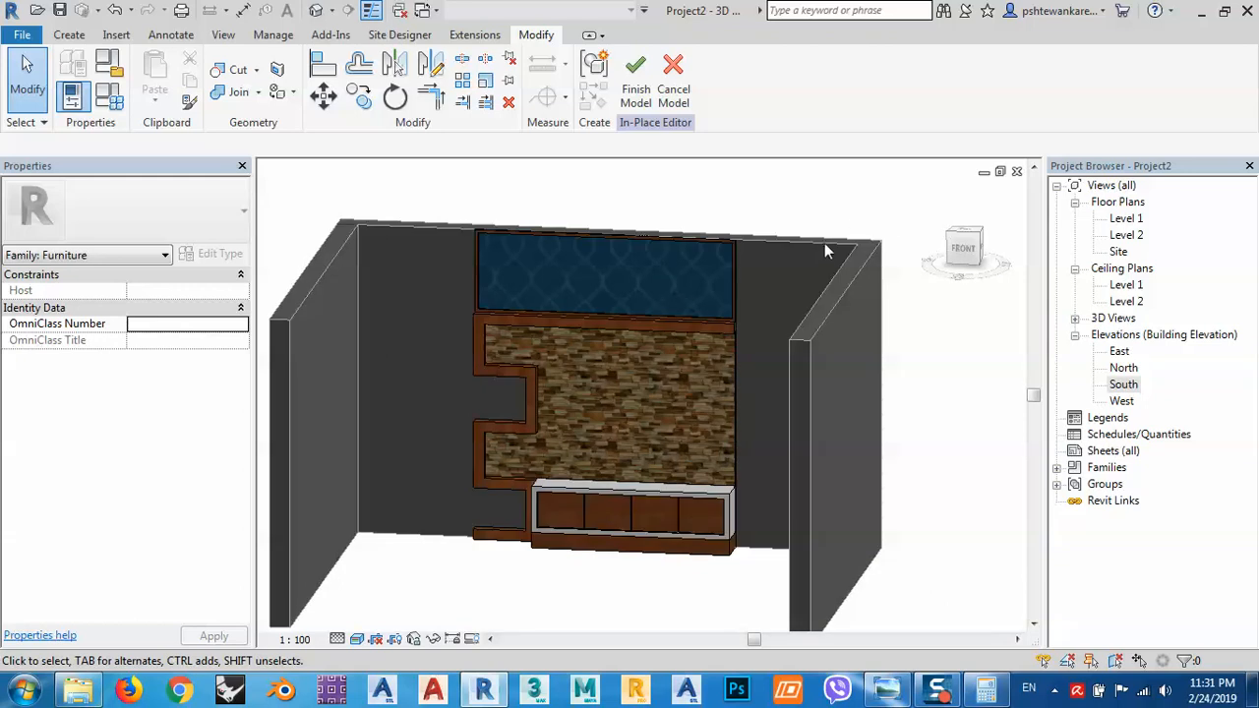
left_click(634, 86)
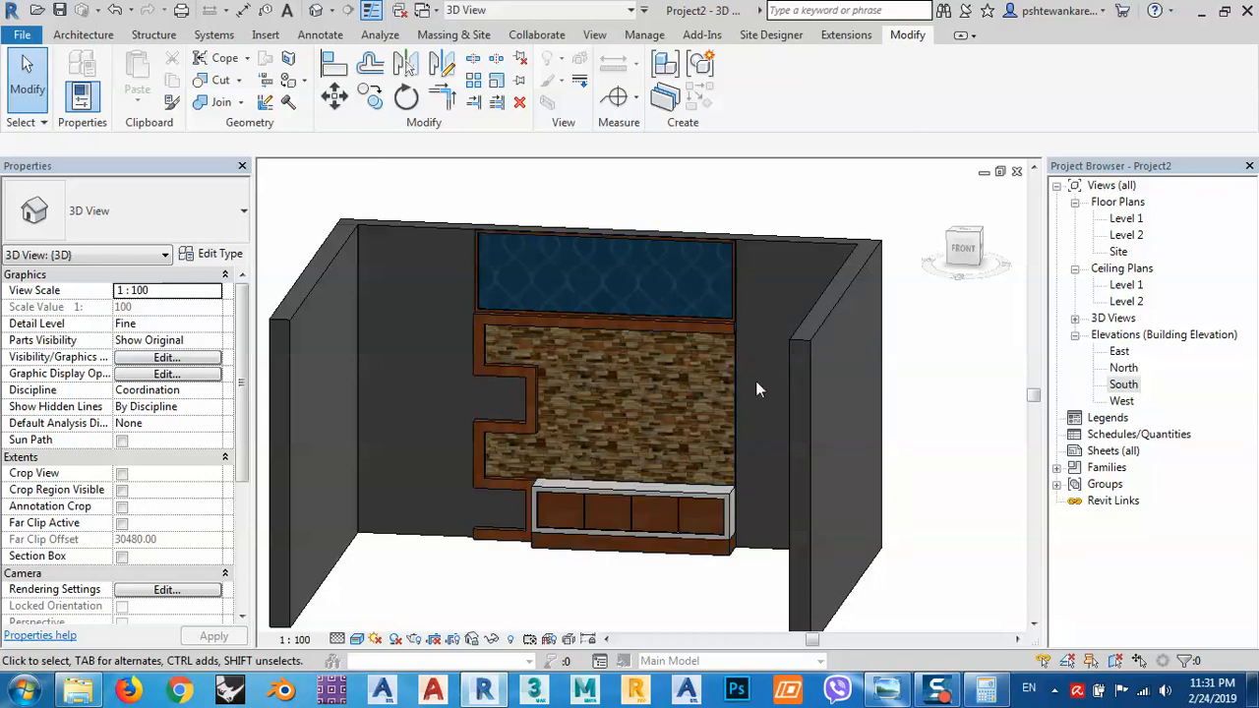
Step: Open the material selection for the Structure layer of the side wall's Generic - 200mm type
left_click(843, 299)
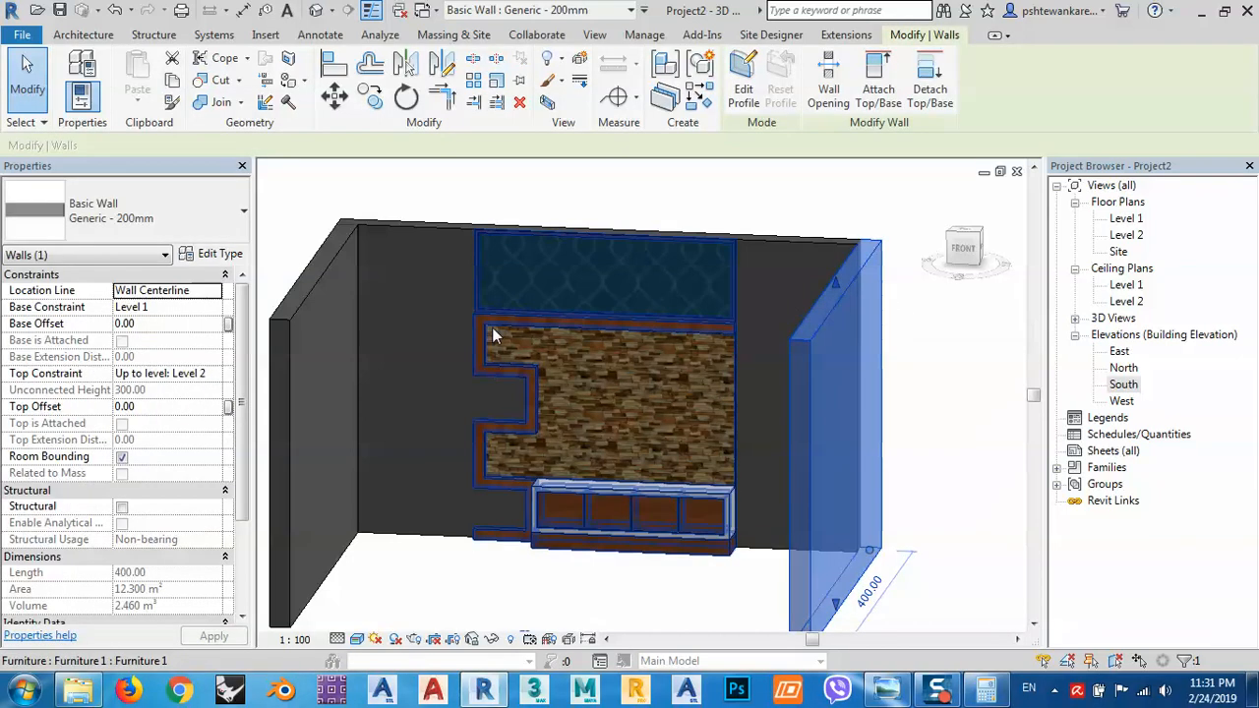
left_click(209, 258)
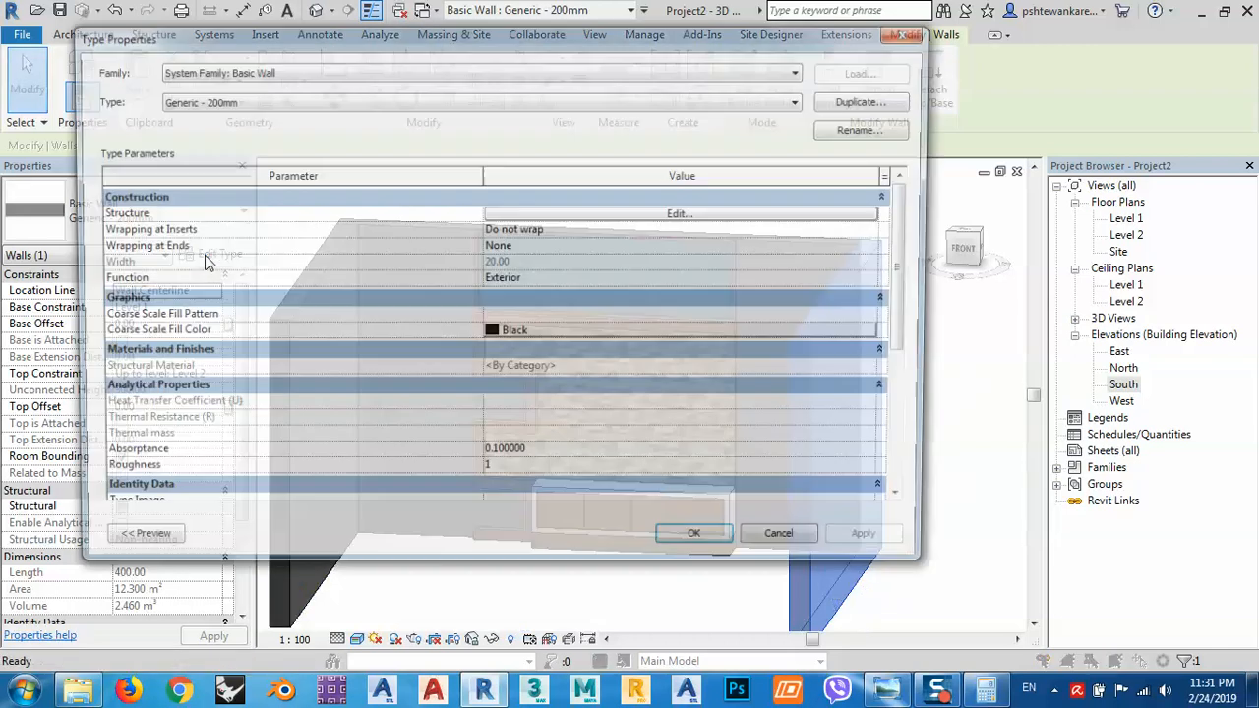
left_click(664, 216)
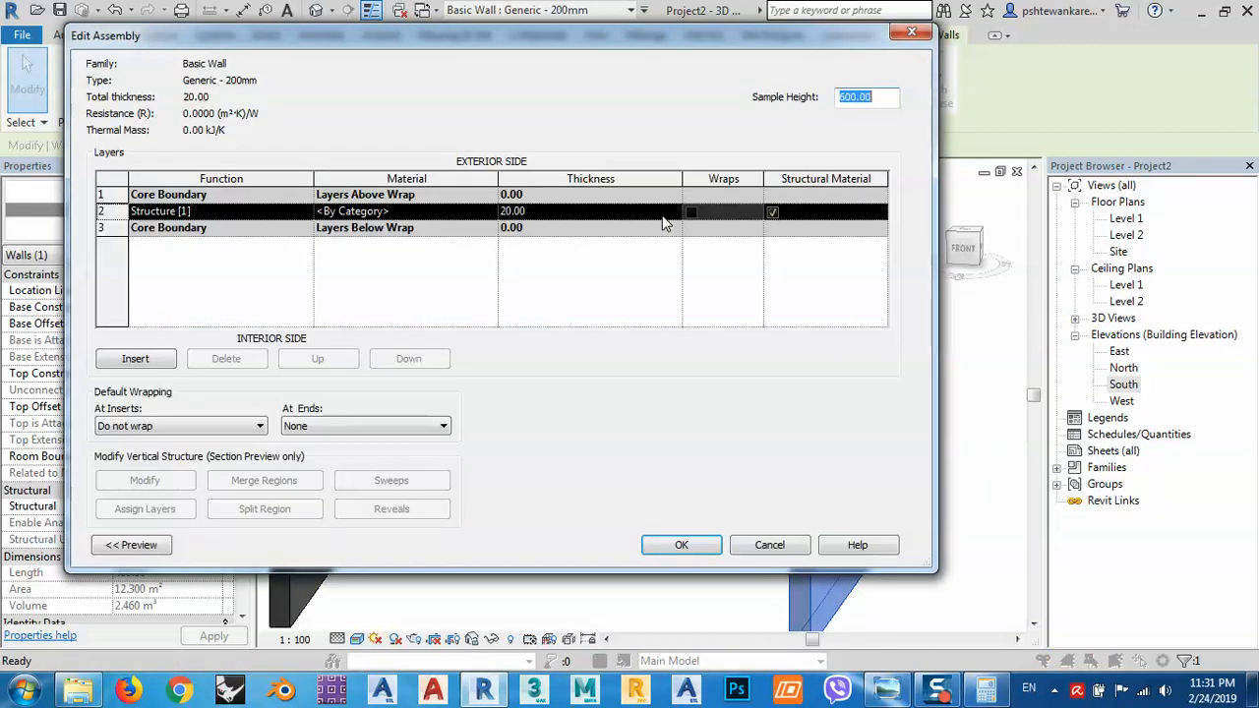
left_click(468, 210)
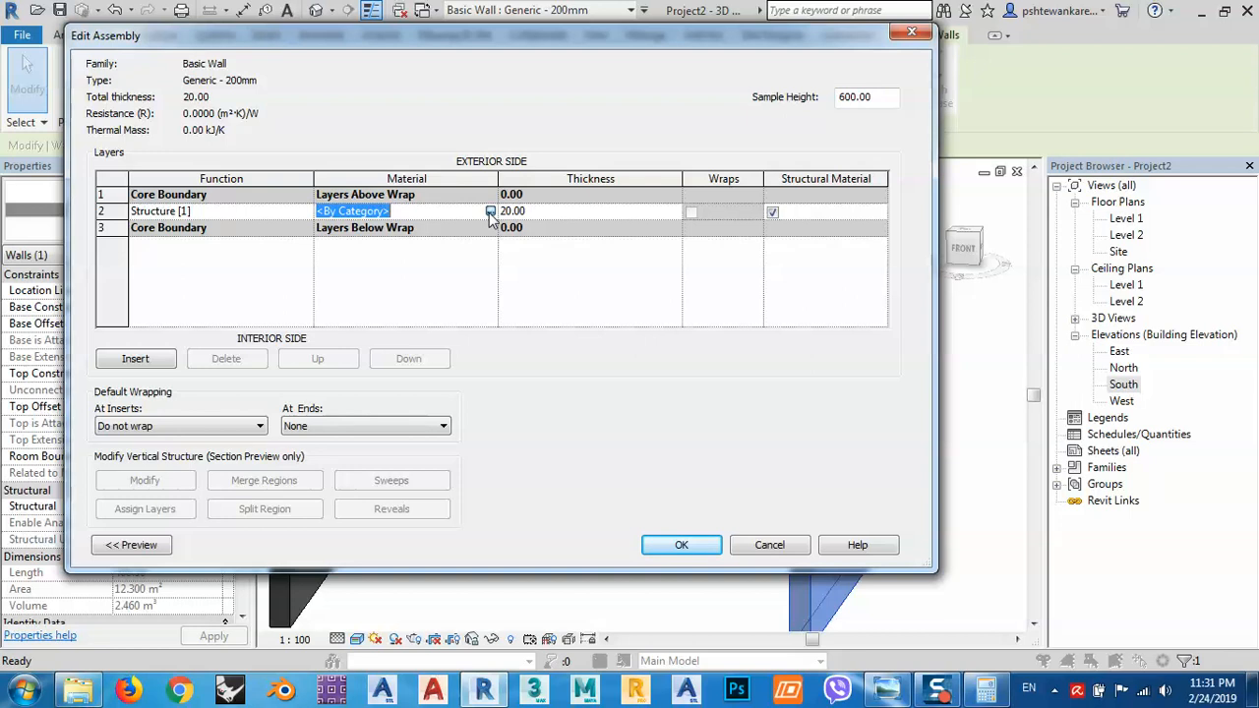
left_click(490, 211)
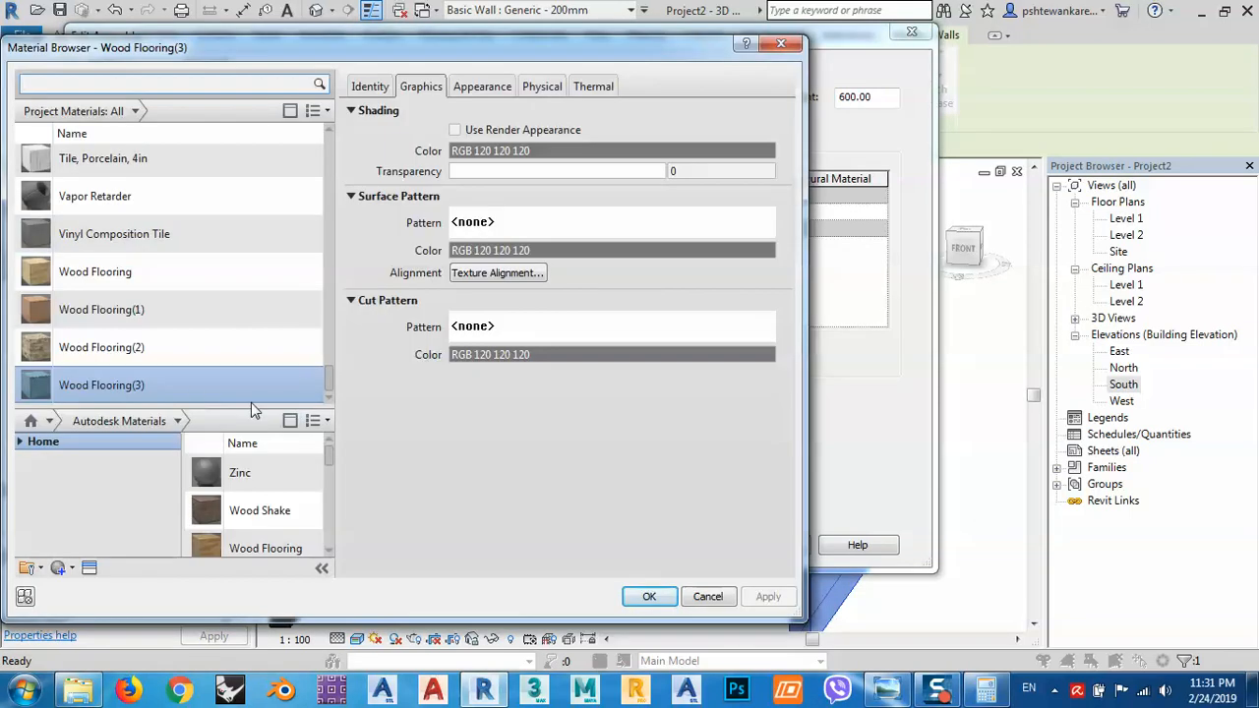
Step: Add another Wood Flooring library material to the project, keeping both appearances, and open the image file selection for its appearance
left_click(294, 540)
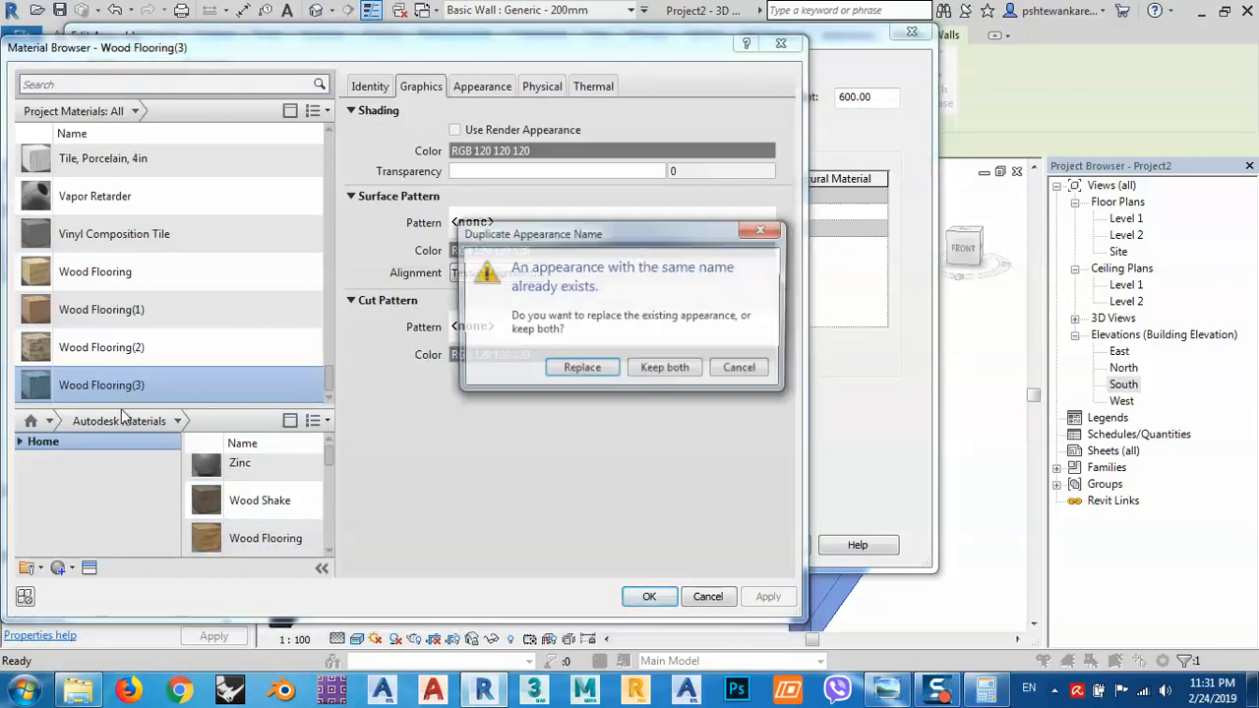
left_click(665, 368)
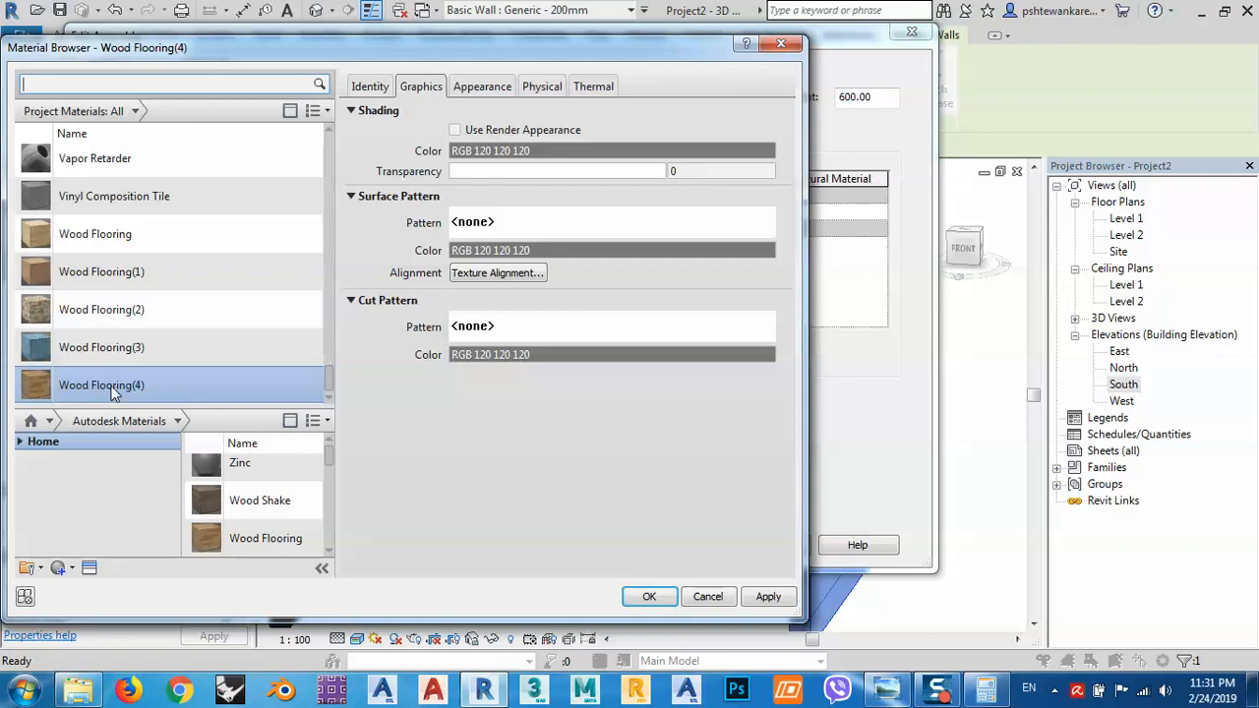
left_click(486, 86)
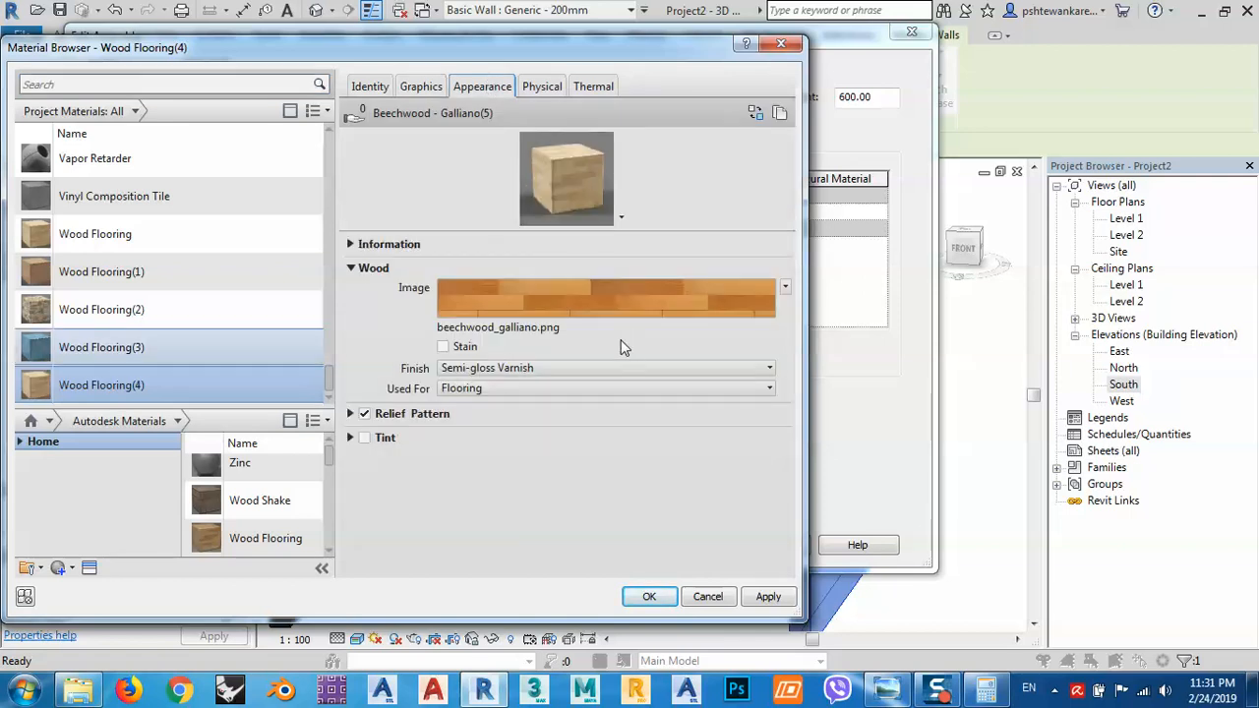
left_click(537, 332)
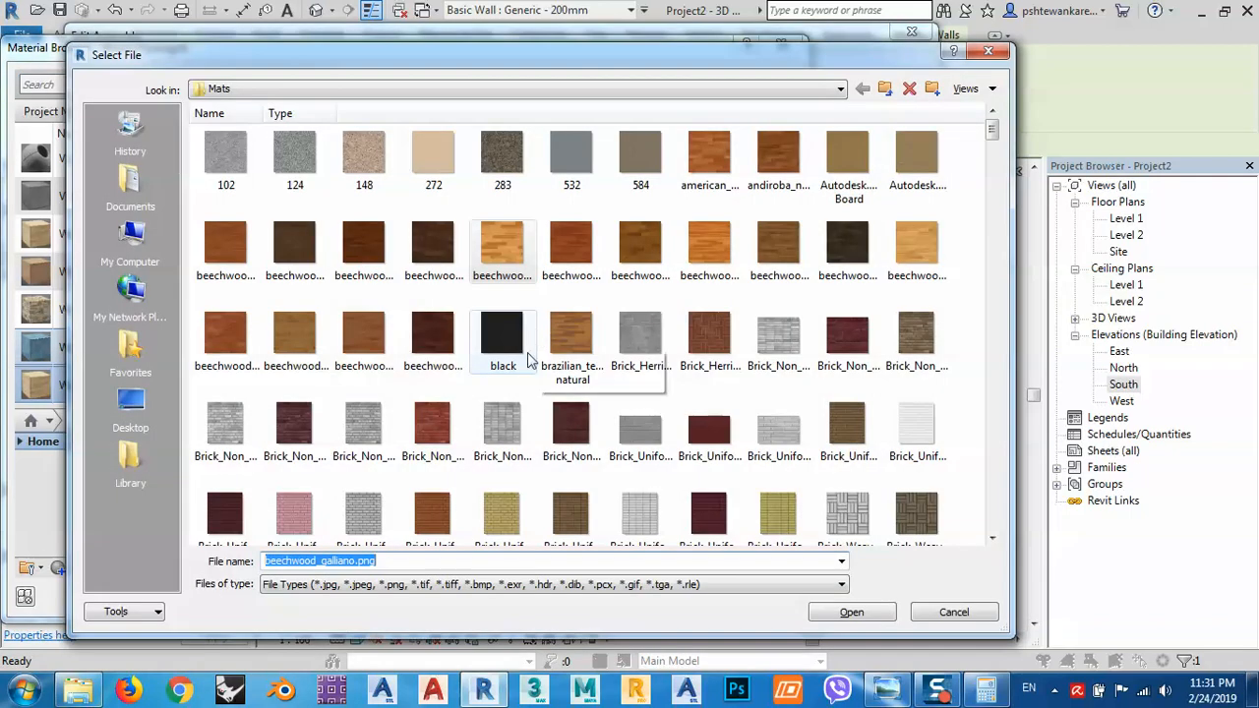
Step: Browse the Mats folder with large thumbnails and set Wood Flooring(4)'s image to Finishes.Wall Covering.Patterns.5.bump.png
right_click(480, 392)
mouse_move(590, 400)
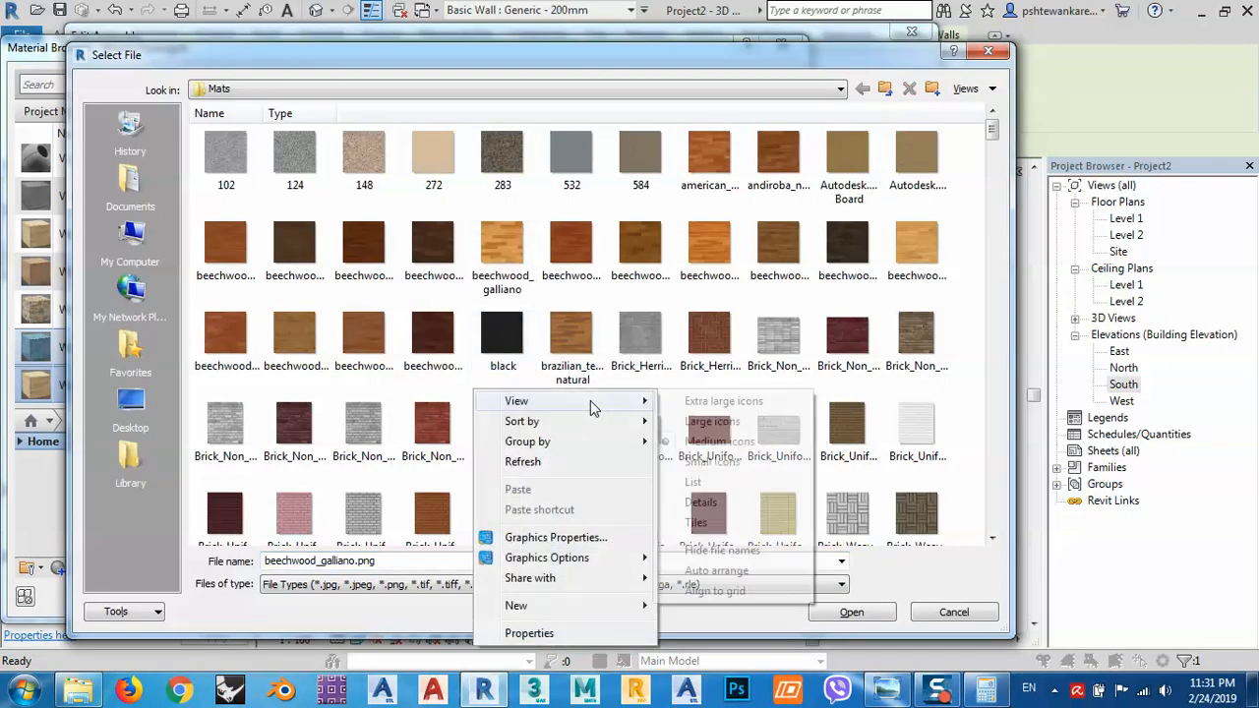
left_click(710, 421)
scroll(697, 371, "down", 3)
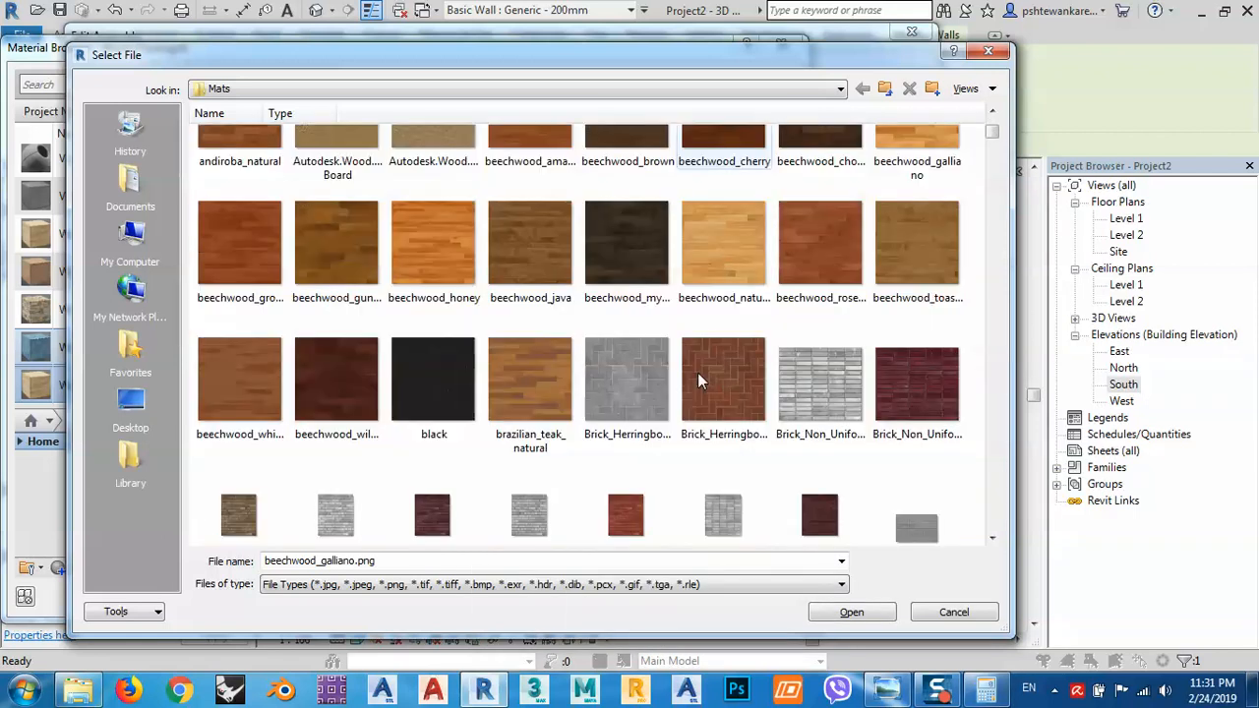
scroll(698, 379, "down", 5)
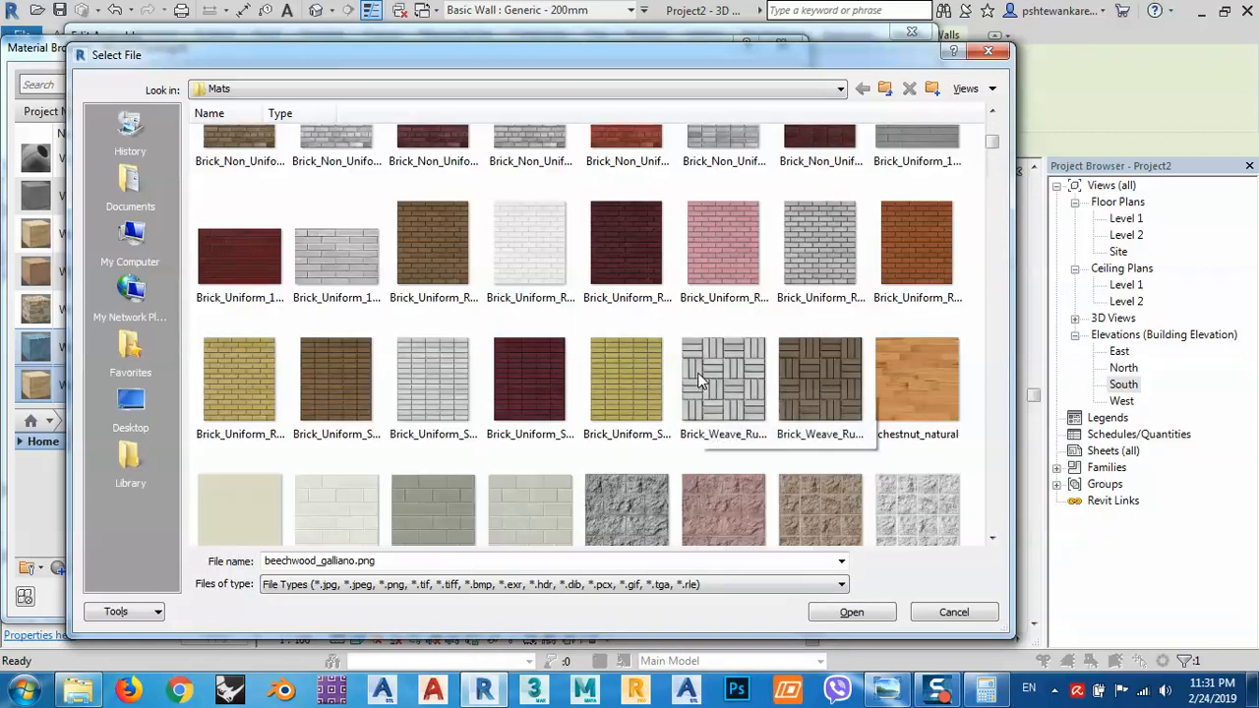
scroll(698, 381, "down", 6)
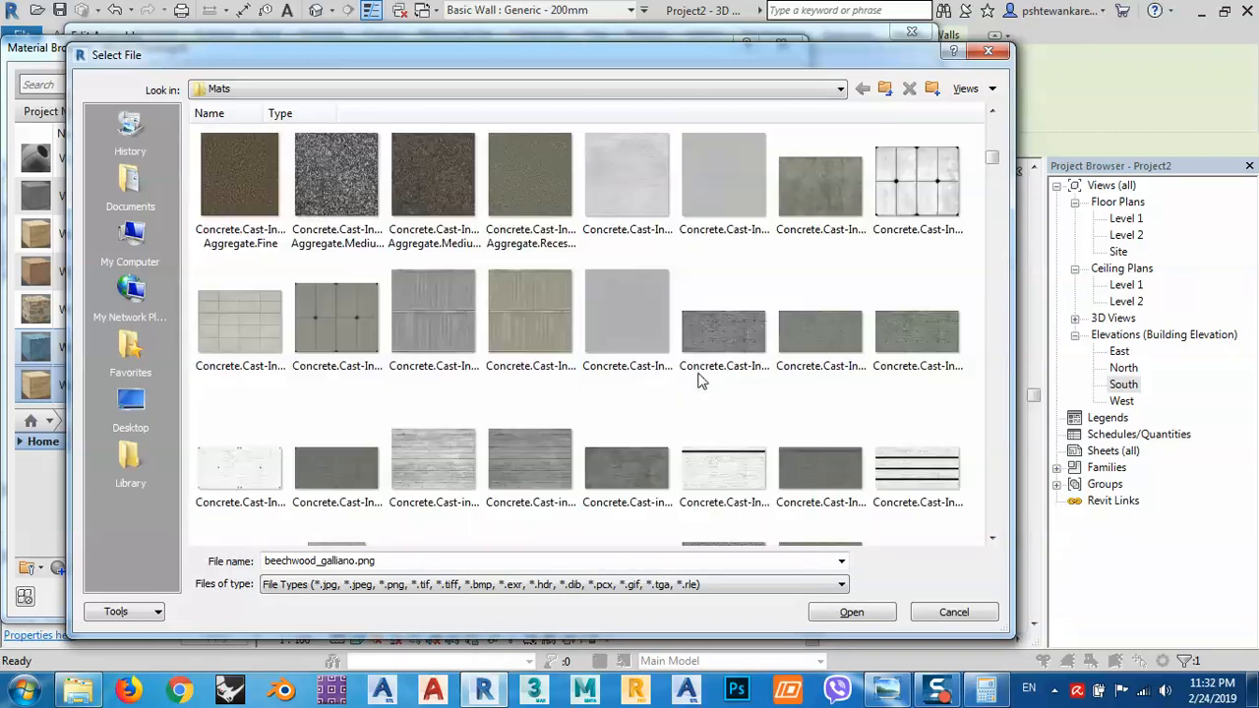
scroll(698, 381, "down", 5)
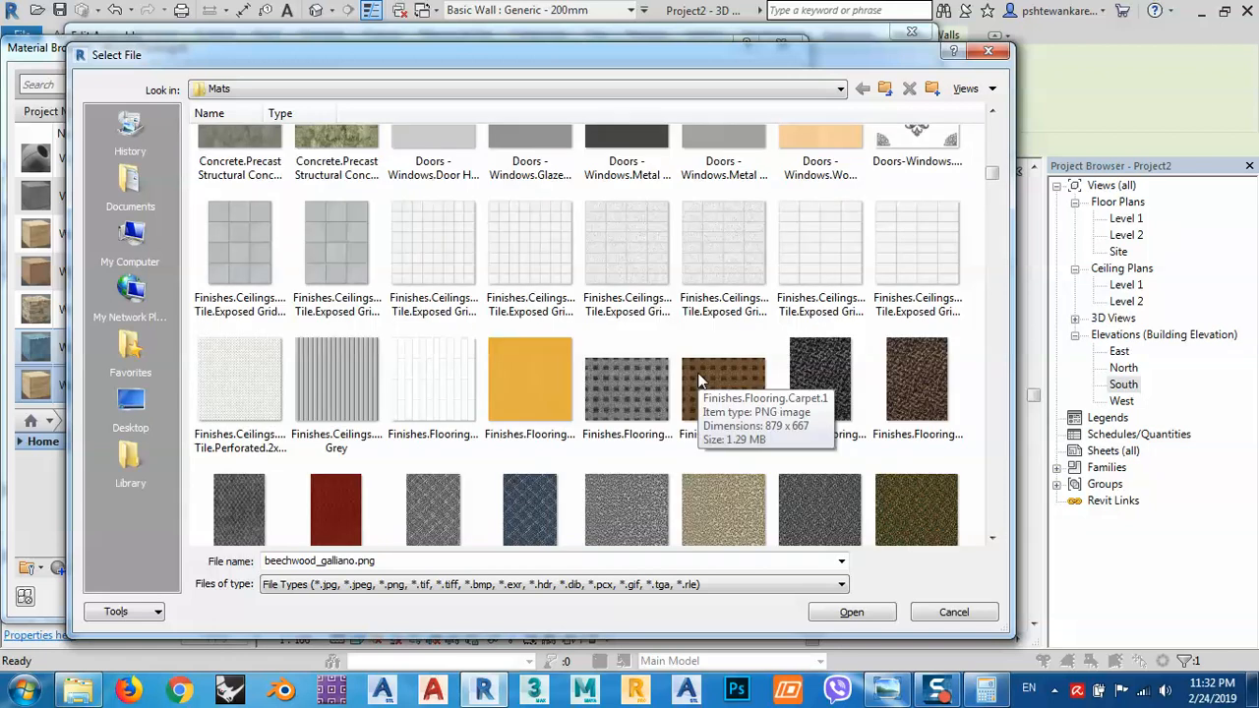
scroll(836, 322, "down", 3)
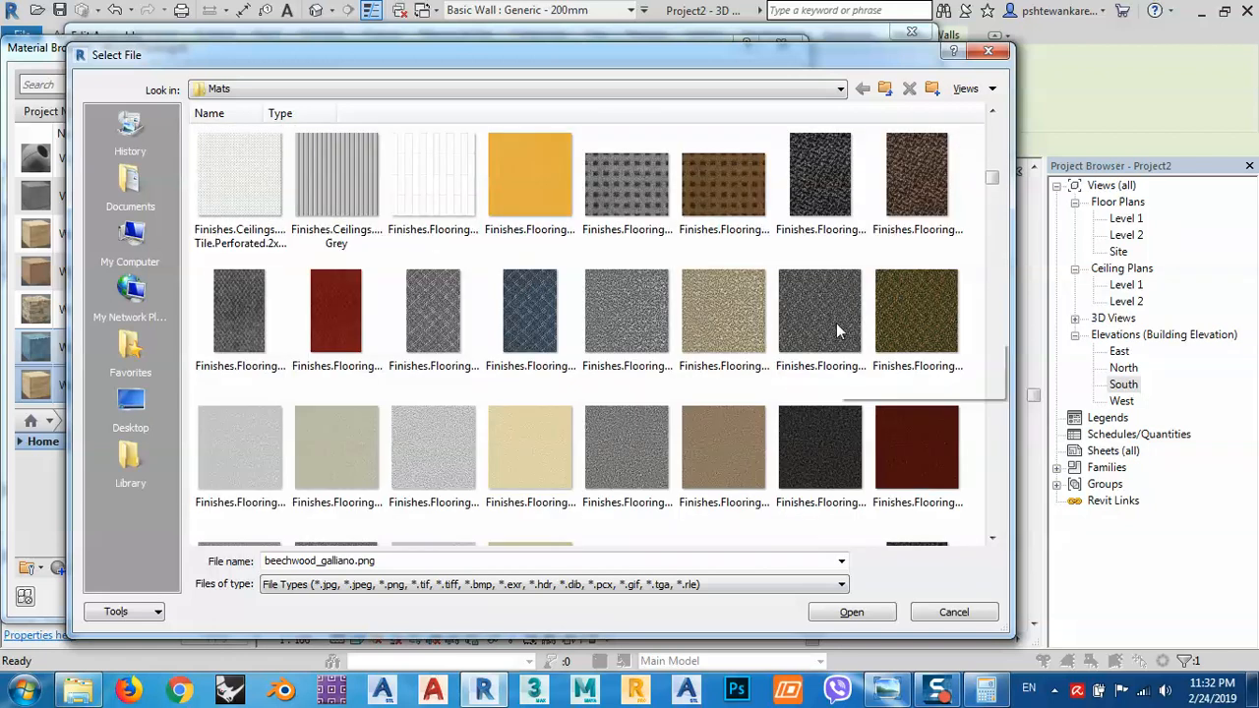
scroll(837, 329, "down", 2)
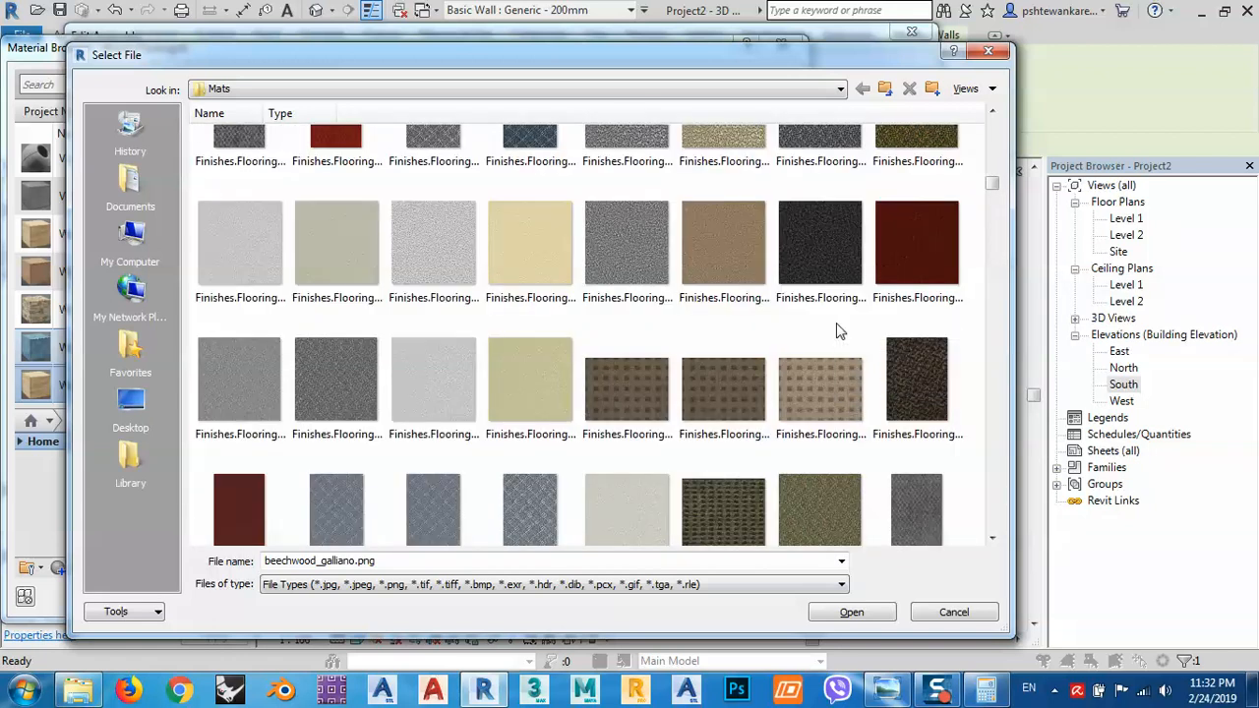
scroll(837, 329, "down", 3)
scroll(836, 323, "down", 3)
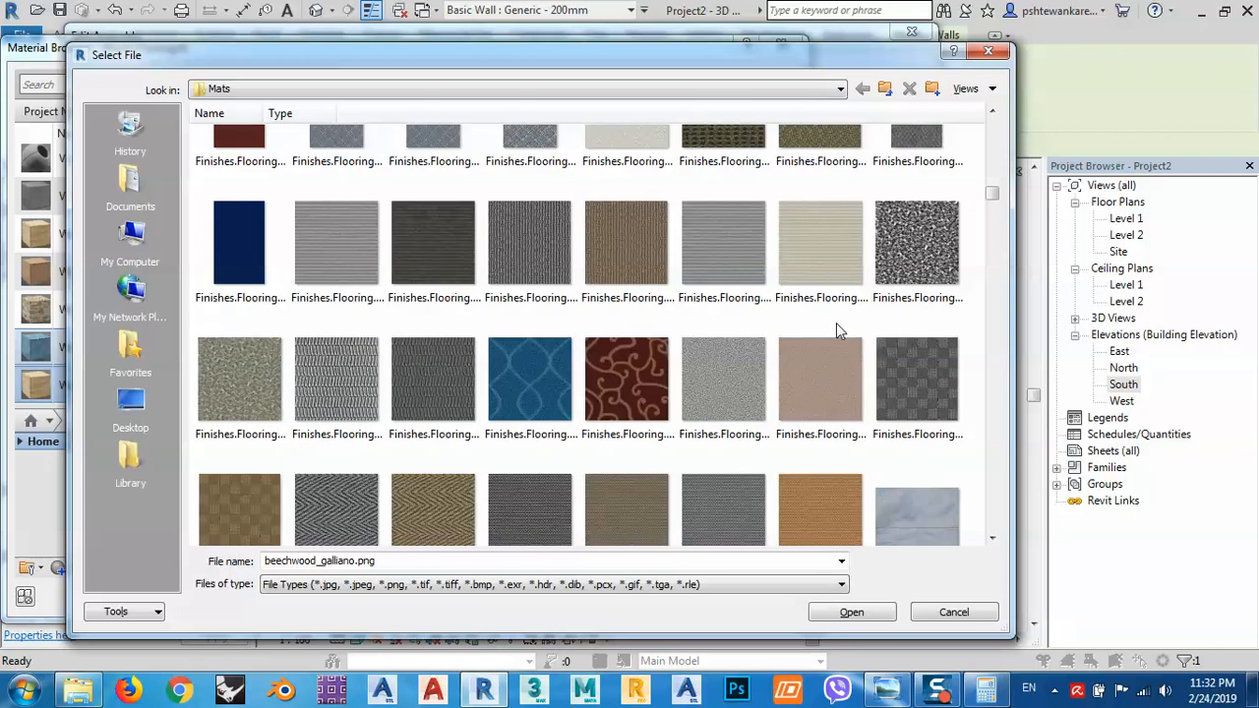
scroll(835, 322, "down", 2)
scroll(836, 332, "down", 3)
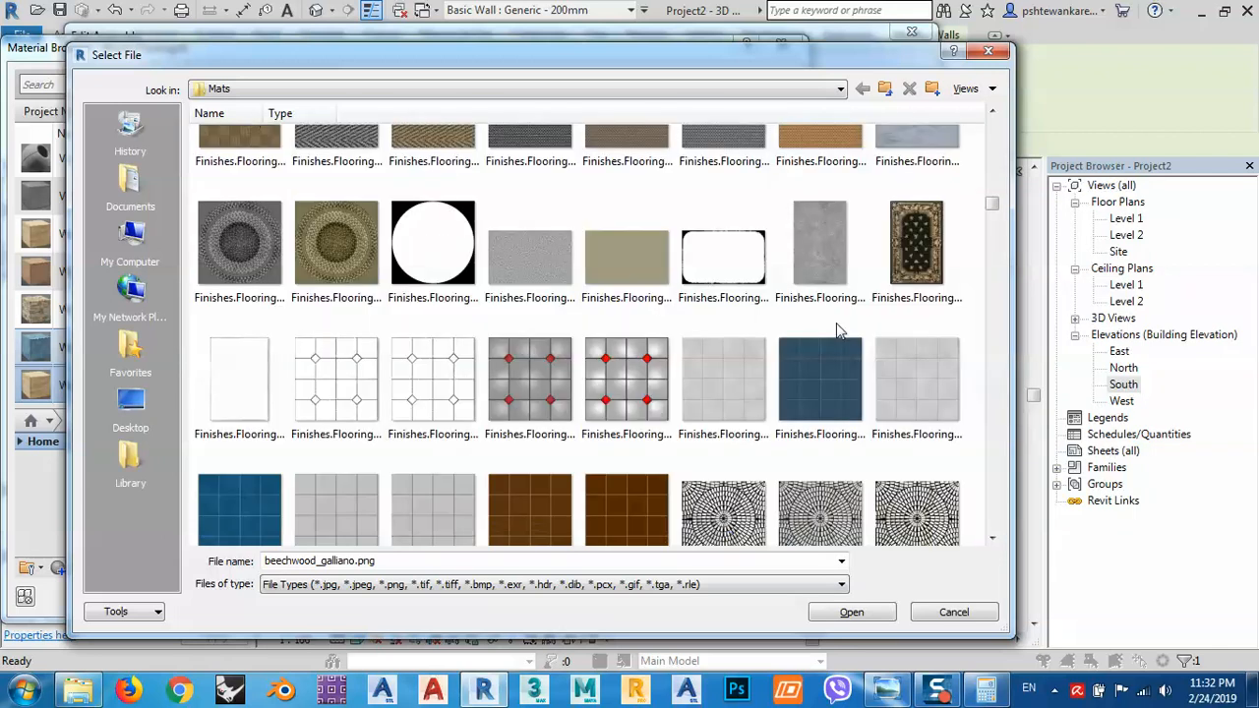
scroll(835, 322, "down", 3)
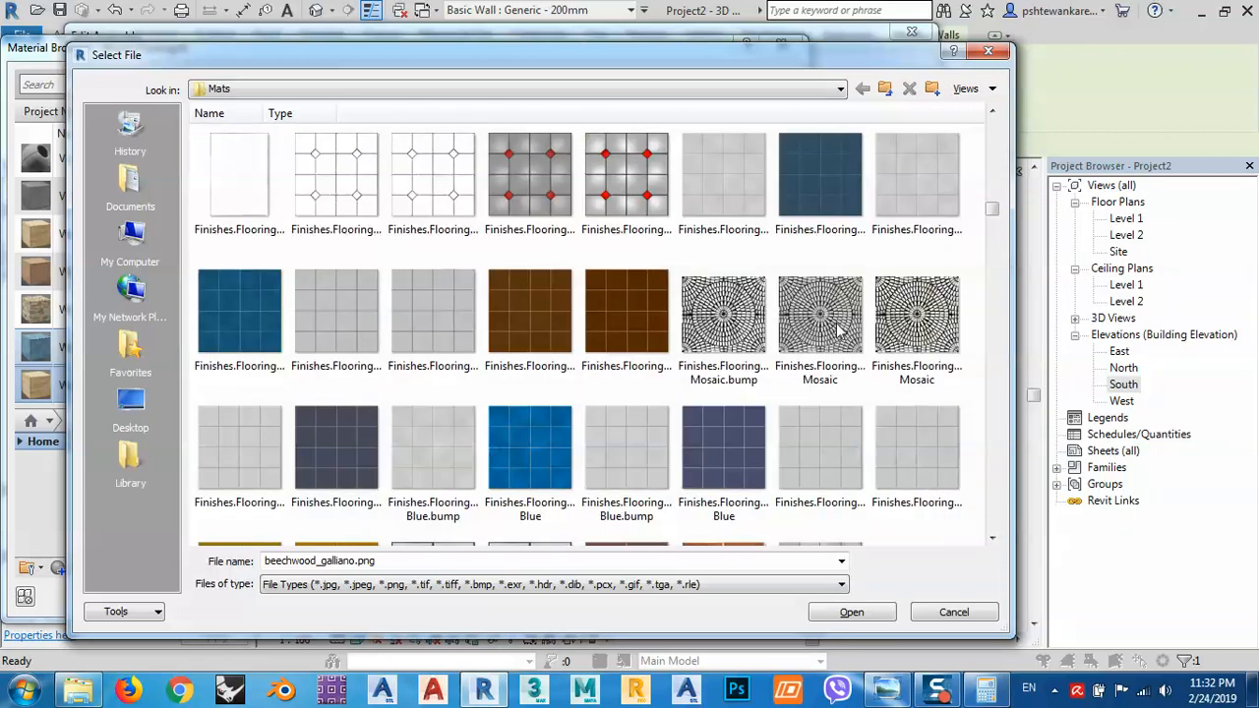
scroll(836, 322, "down", 2)
scroll(835, 332, "down", 3)
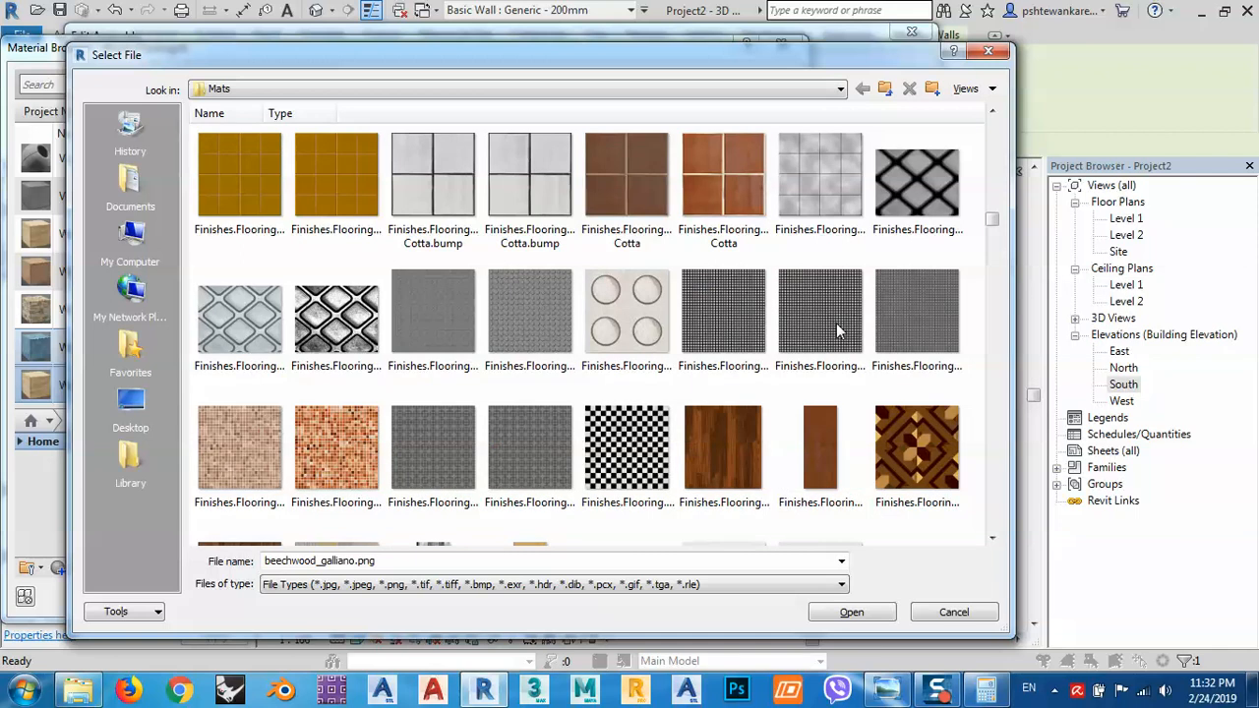
scroll(836, 332, "down", 2)
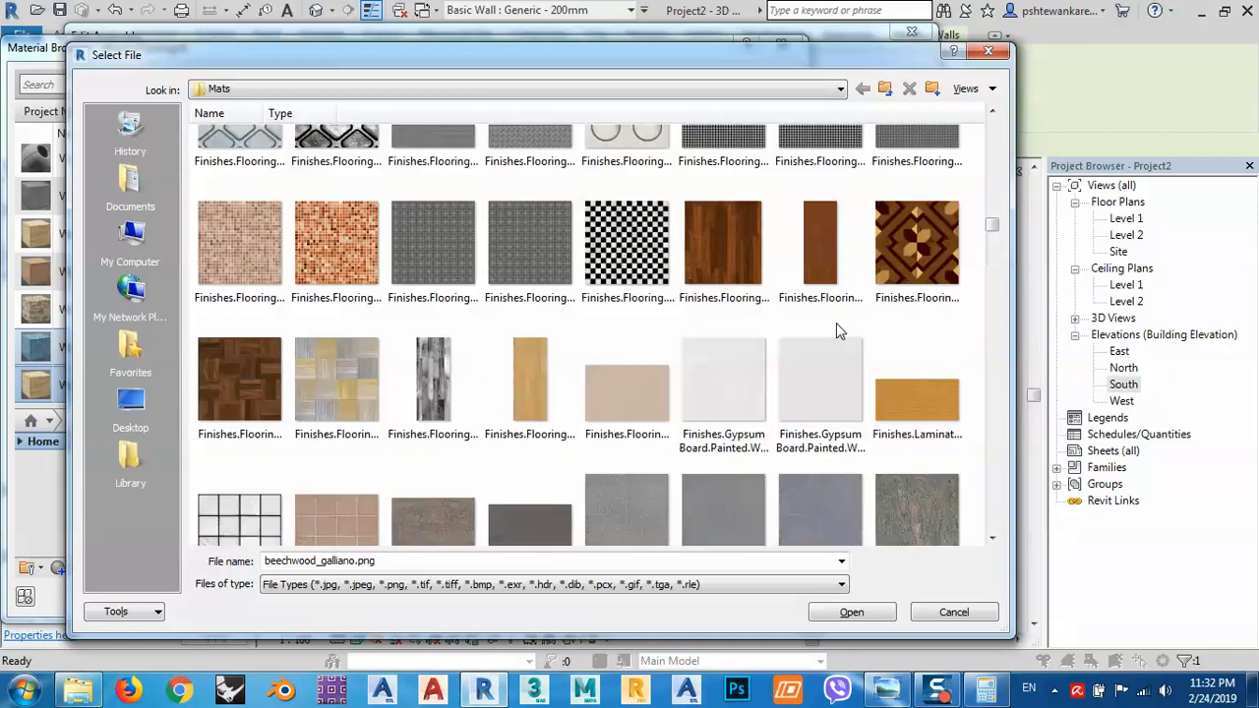
left_click(326, 382)
scroll(547, 328, "down", 3)
scroll(547, 328, "down", 6)
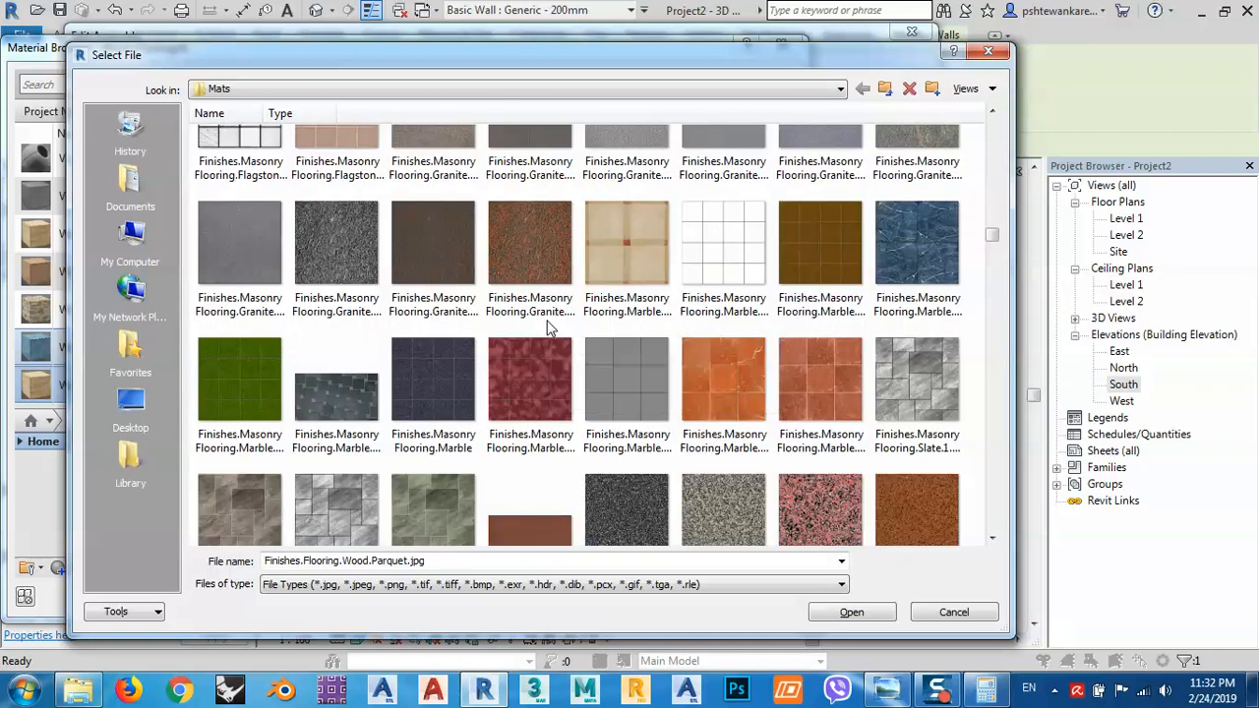
scroll(548, 328, "down", 3)
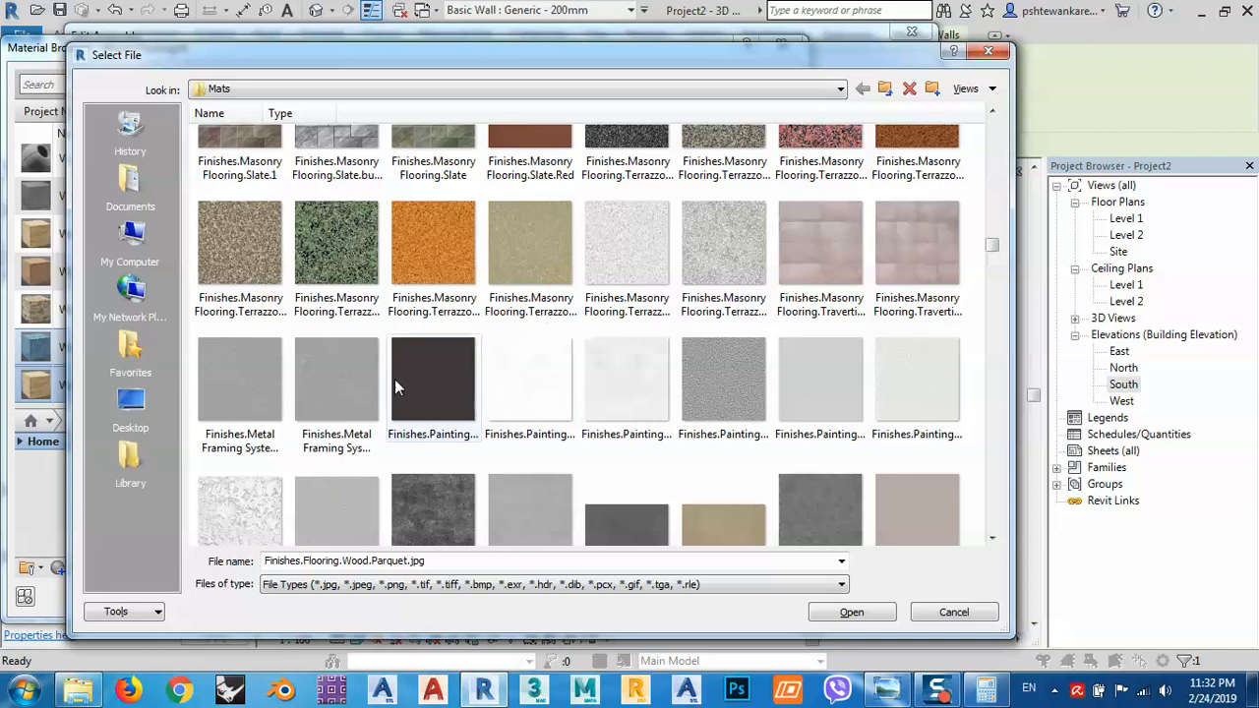
scroll(386, 388, "down", 3)
scroll(507, 358, "down", 5)
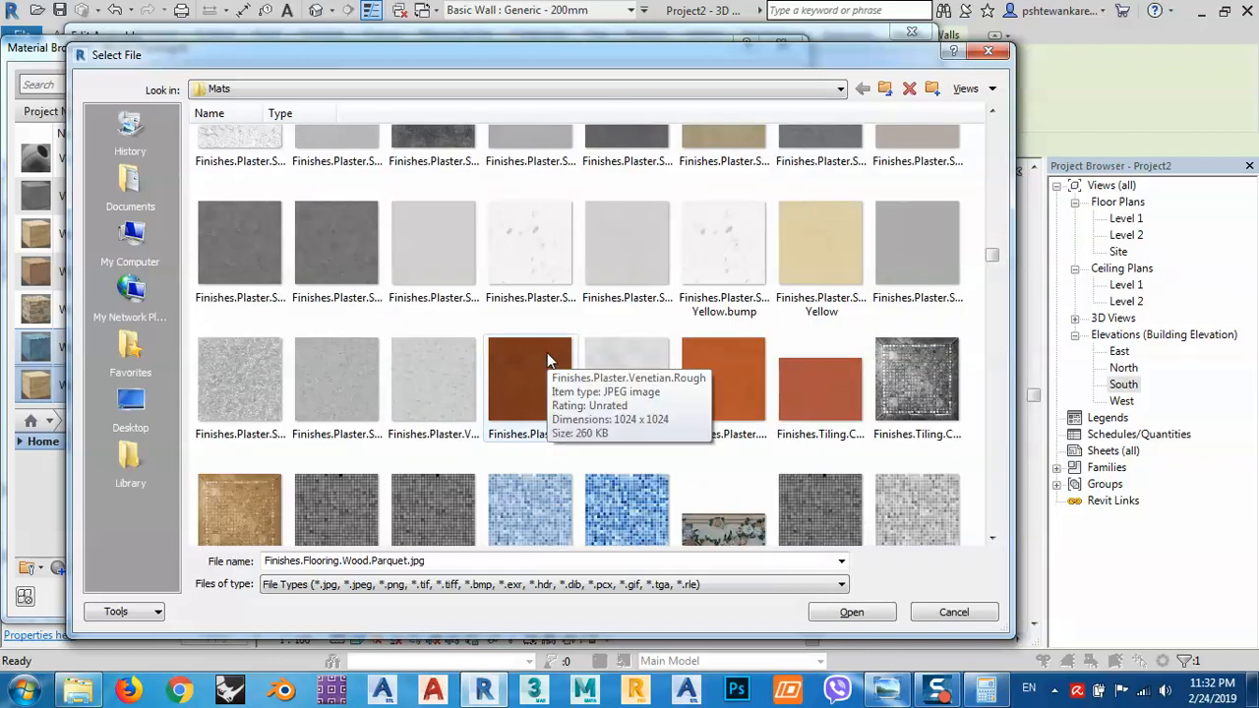
scroll(550, 361, "down", 1)
scroll(547, 360, "down", 3)
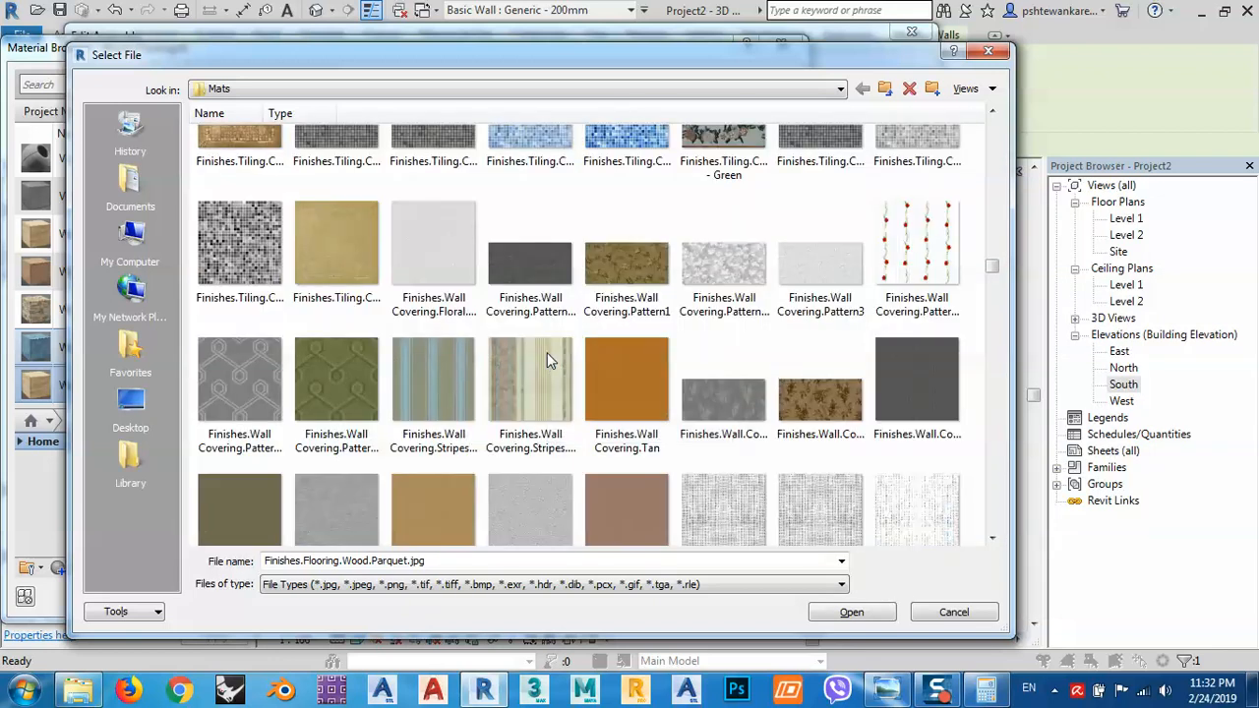
scroll(548, 360, "down", 3)
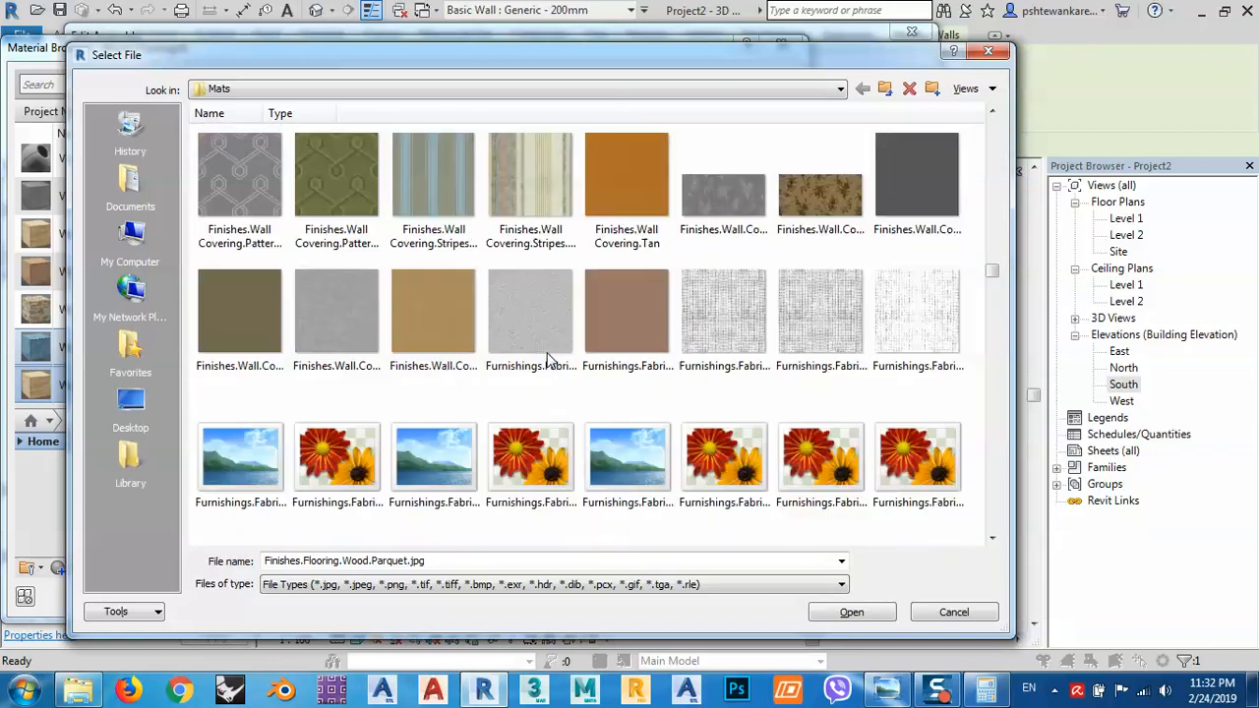
double_click(256, 179)
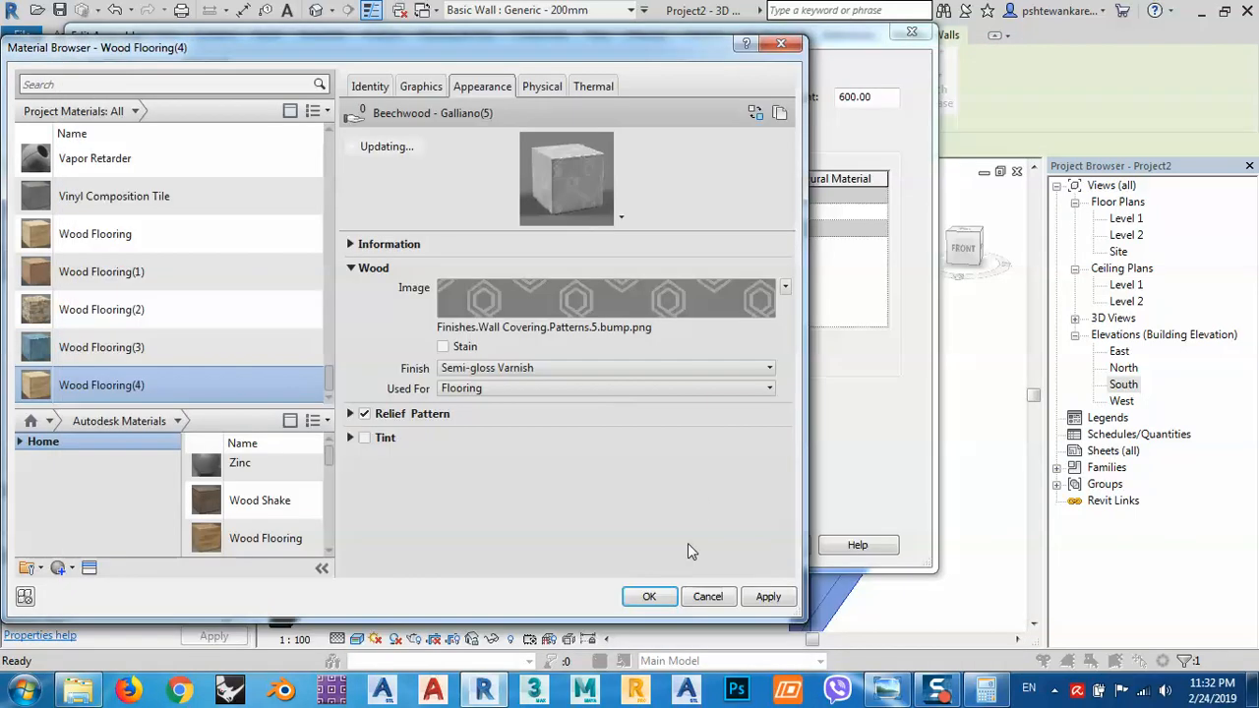
Step: Assign Wood Flooring(4) to the Structure layer of the Generic - 200mm wall type, apply the type changes and deselect the wall
left_click(651, 597)
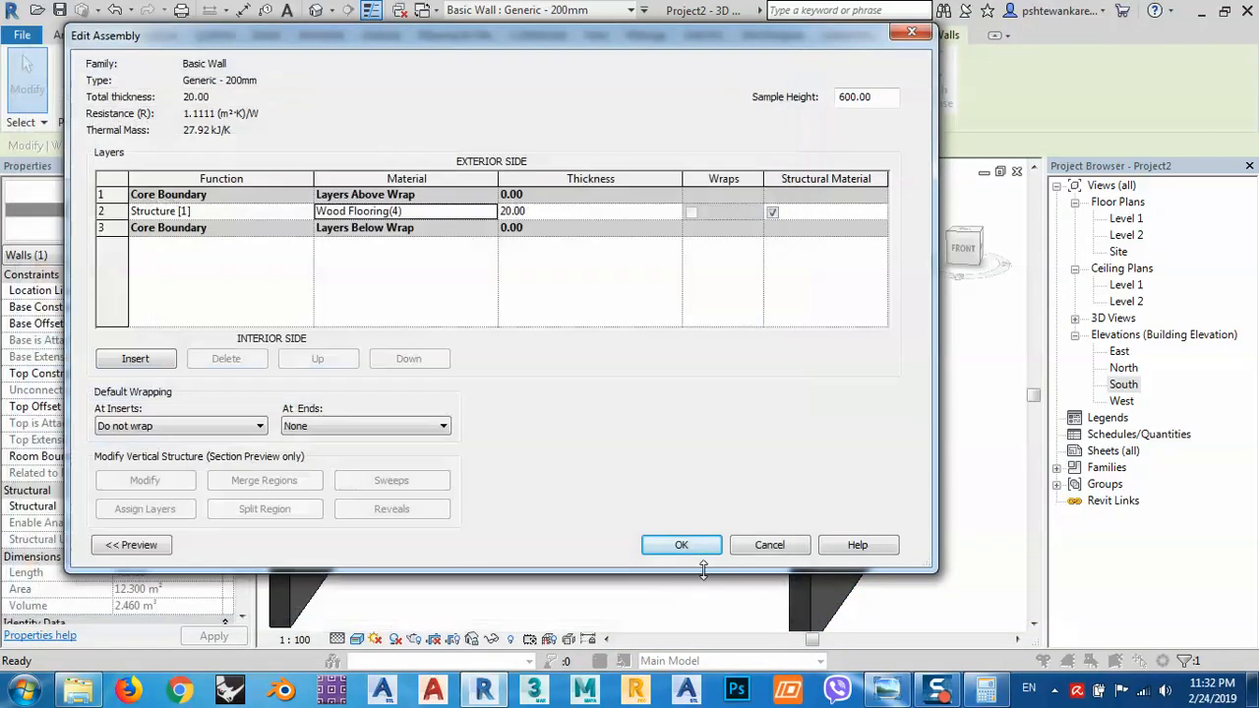
left_click(684, 546)
left_click(890, 547)
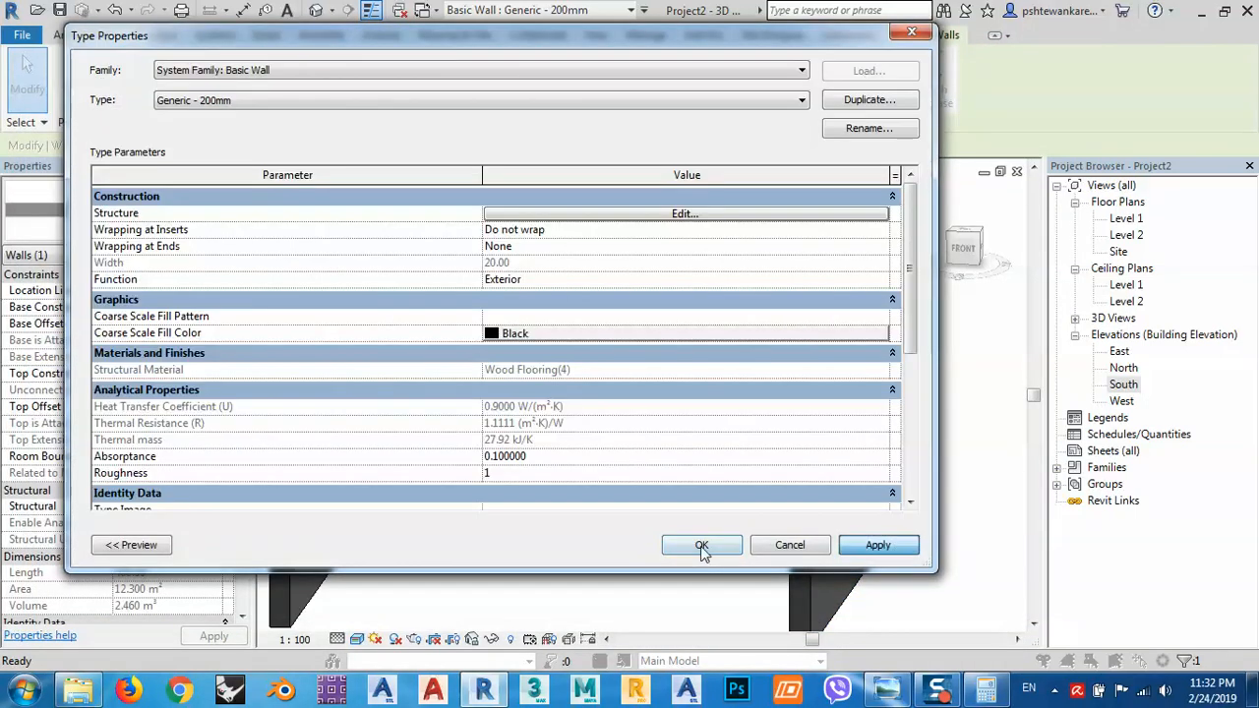
left_click(694, 543)
left_click(610, 590)
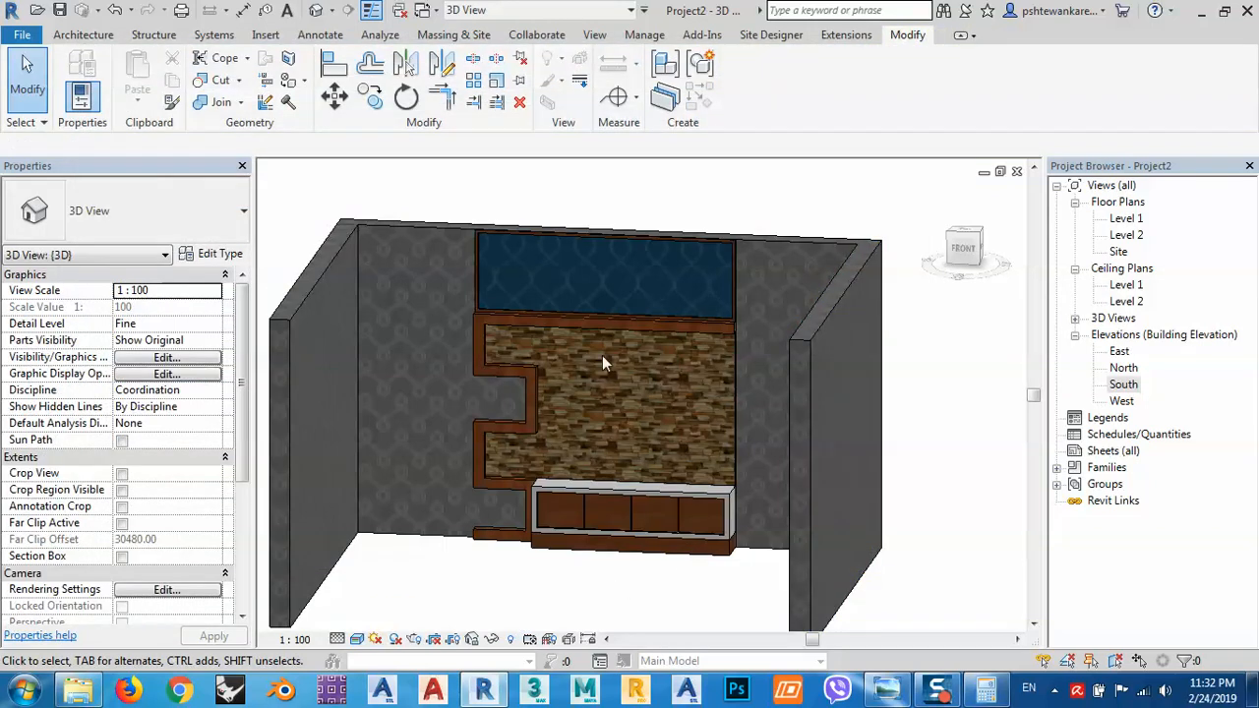
Step: Examine the wall covering pattern on the back and side walls up close and from different angles
middle_click_drag(602, 355, 541, 343)
middle_click_drag(704, 409, 866, 411, "shift")
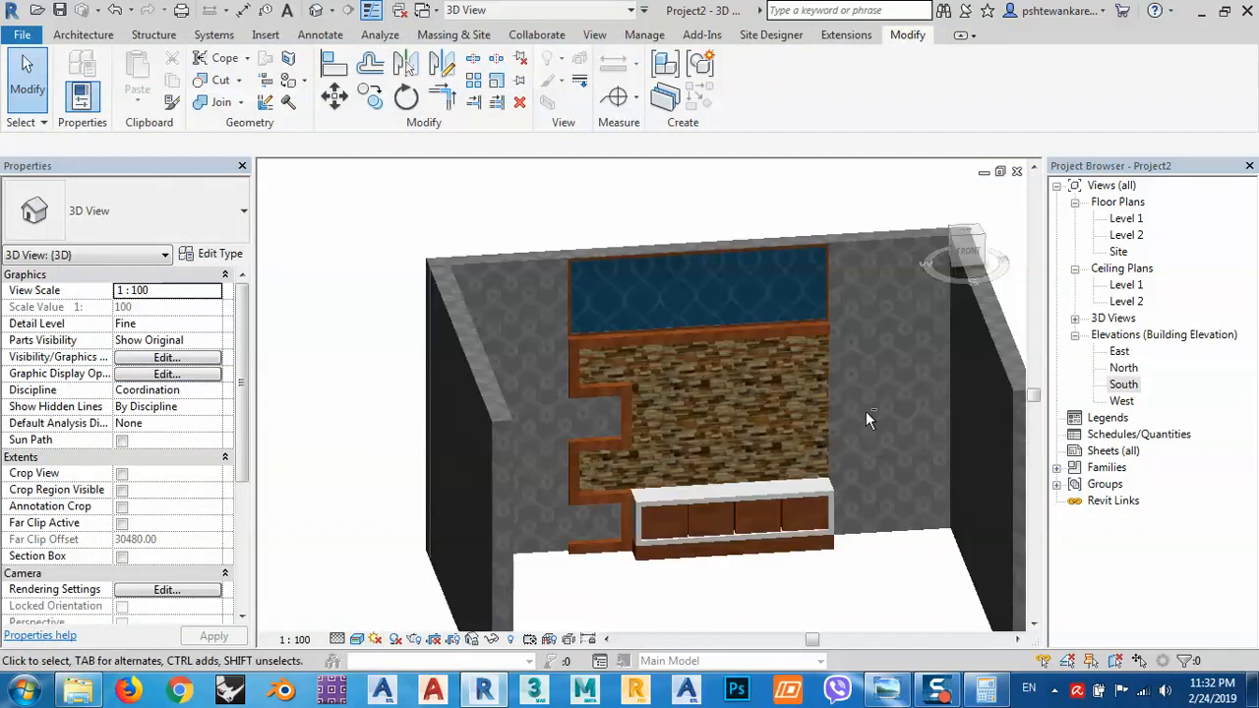
scroll(866, 375, "up", 6)
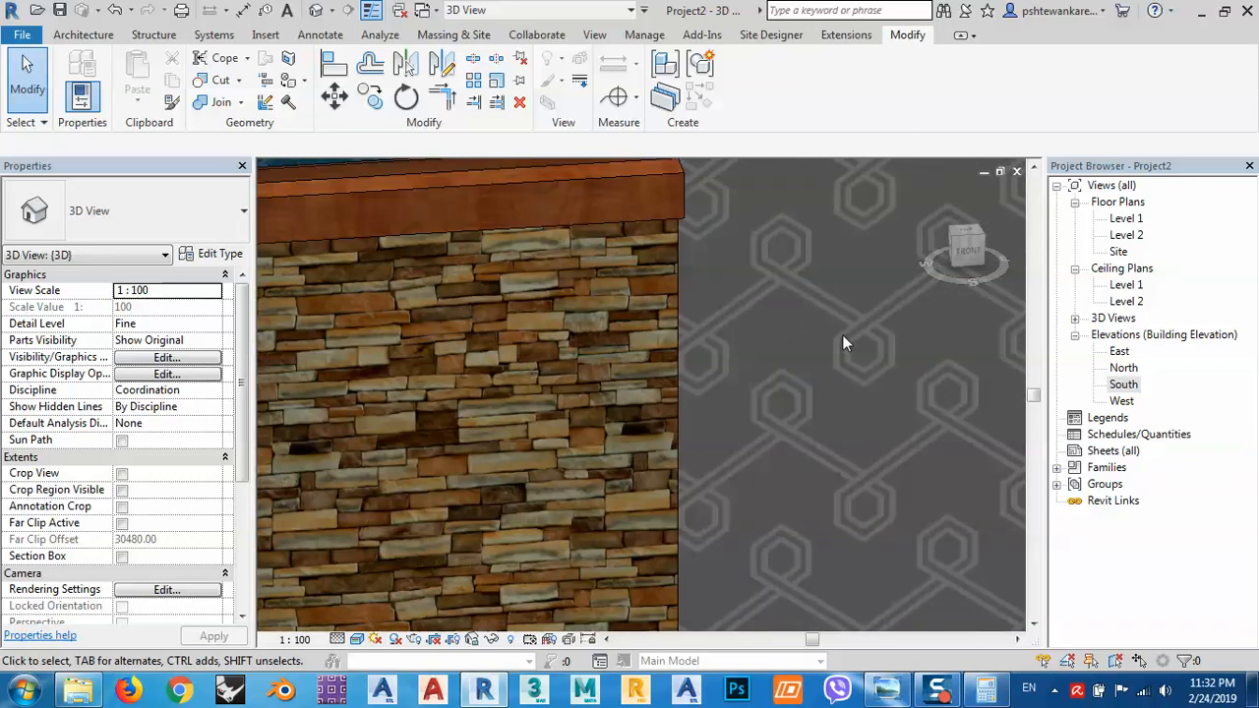
scroll(841, 339, "down", 6)
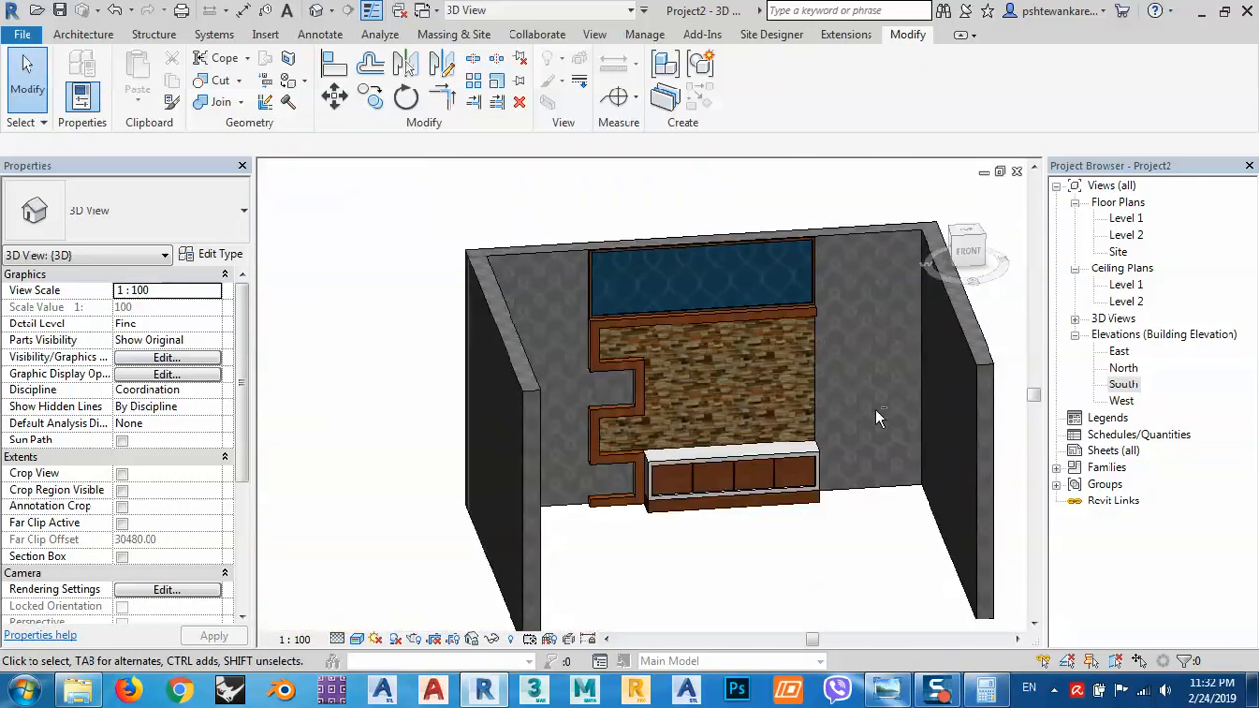
middle_click_drag(875, 409, 747, 393, "shift")
scroll(519, 252, "up", 3)
scroll(565, 226, "up", 2)
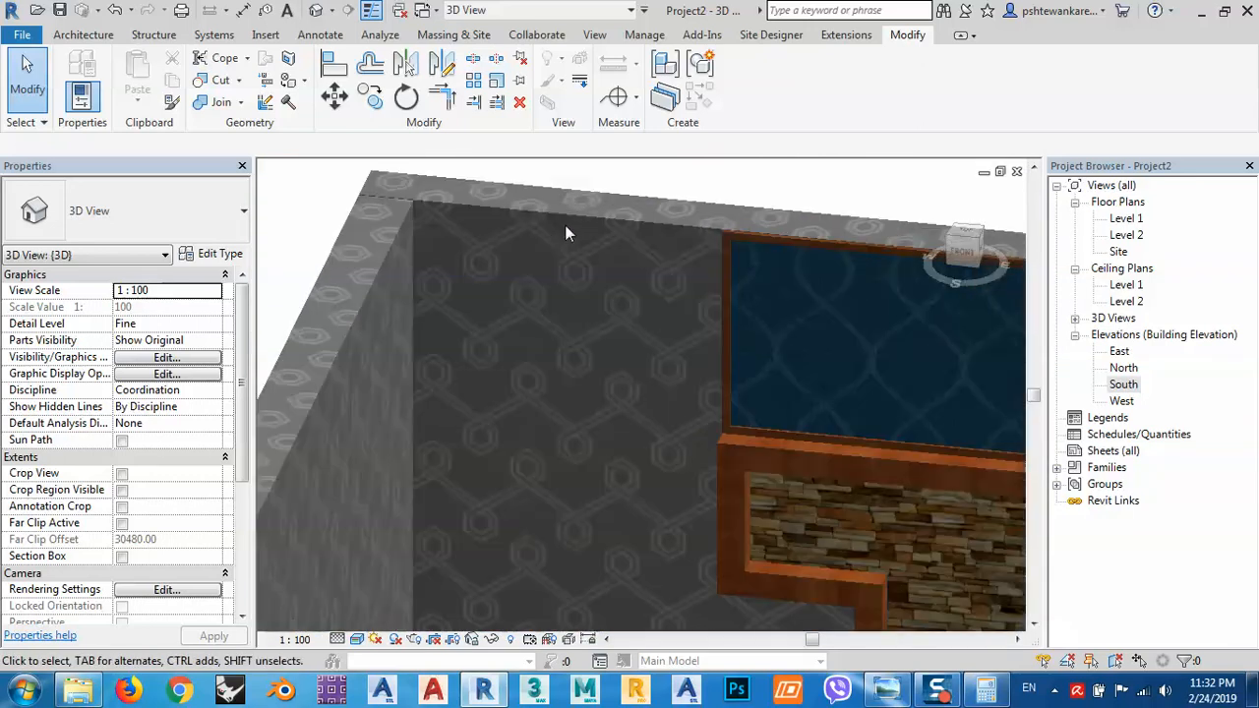
left_click(484, 208)
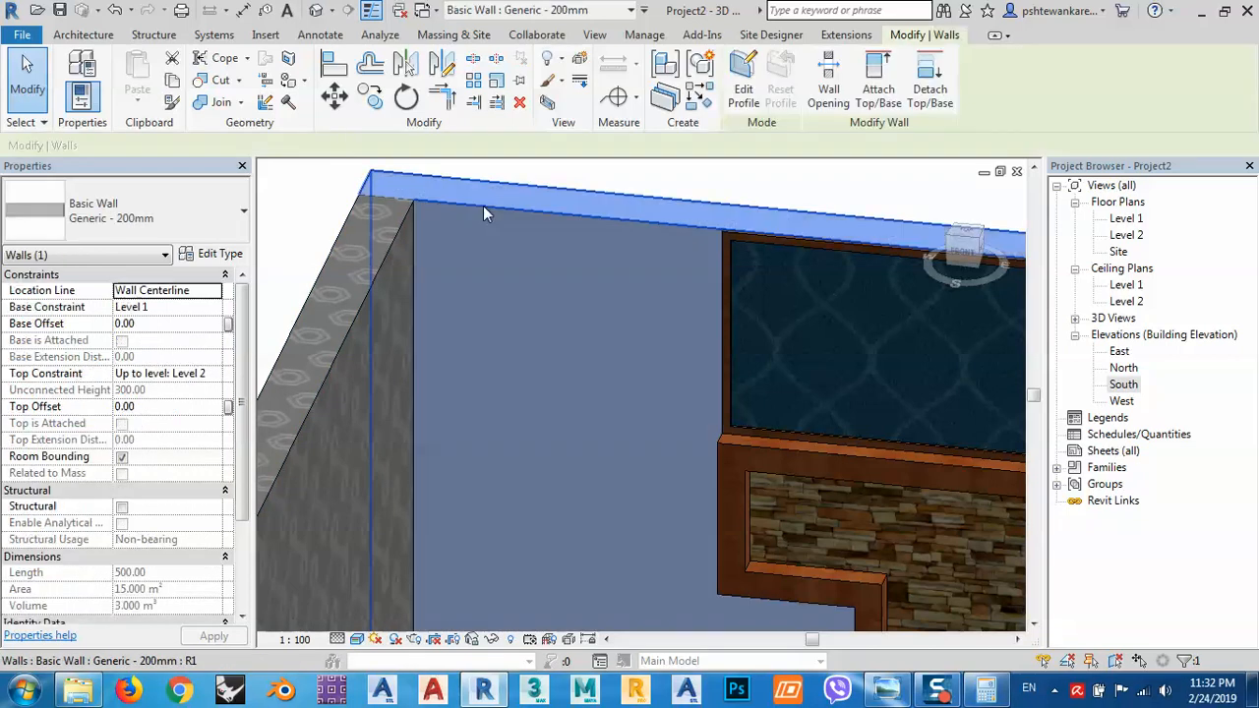
left_click(207, 239)
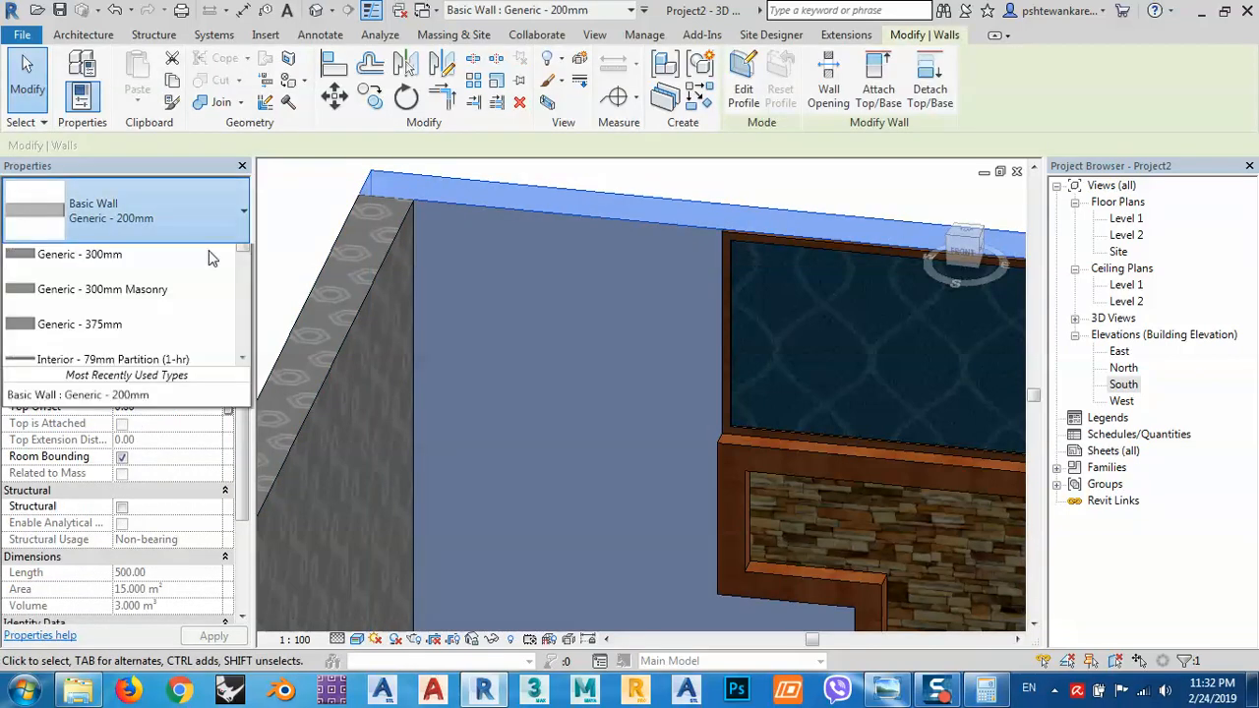
left_click(288, 230)
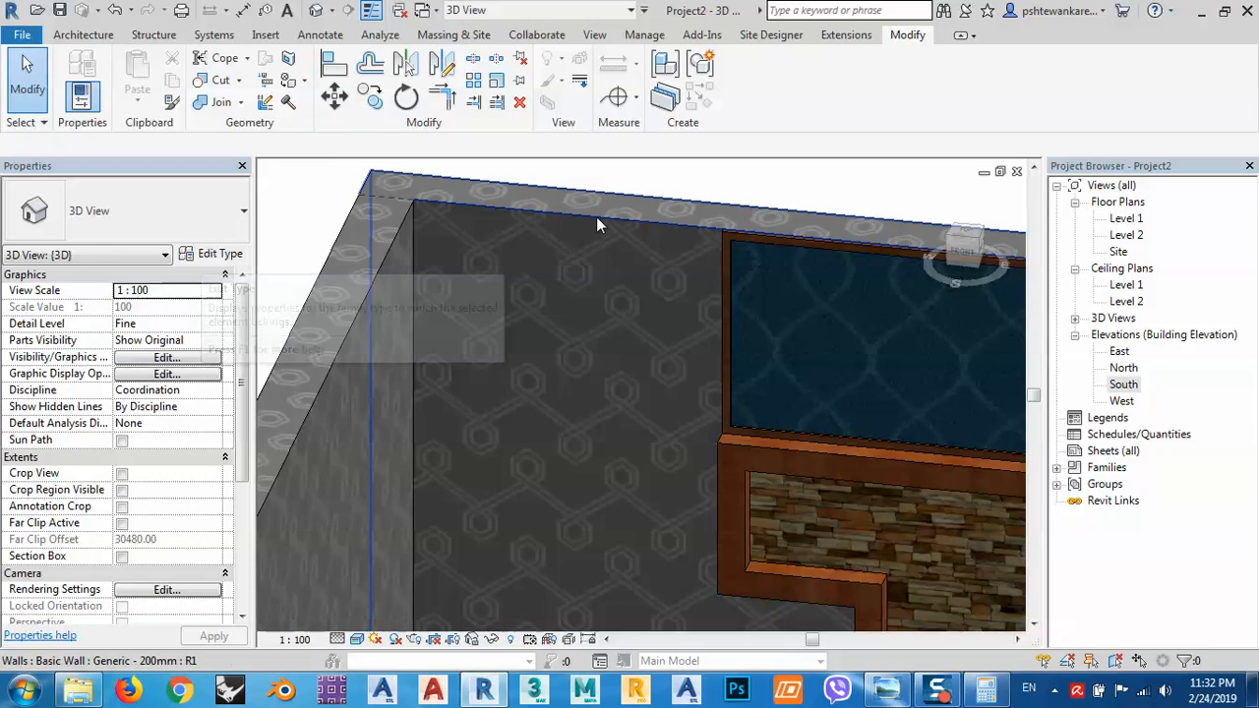
Step: Open the Structure layer's material, Wood Flooring(4), from the back wall's Generic - 200mm type properties
left_click(595, 216)
left_click(216, 254)
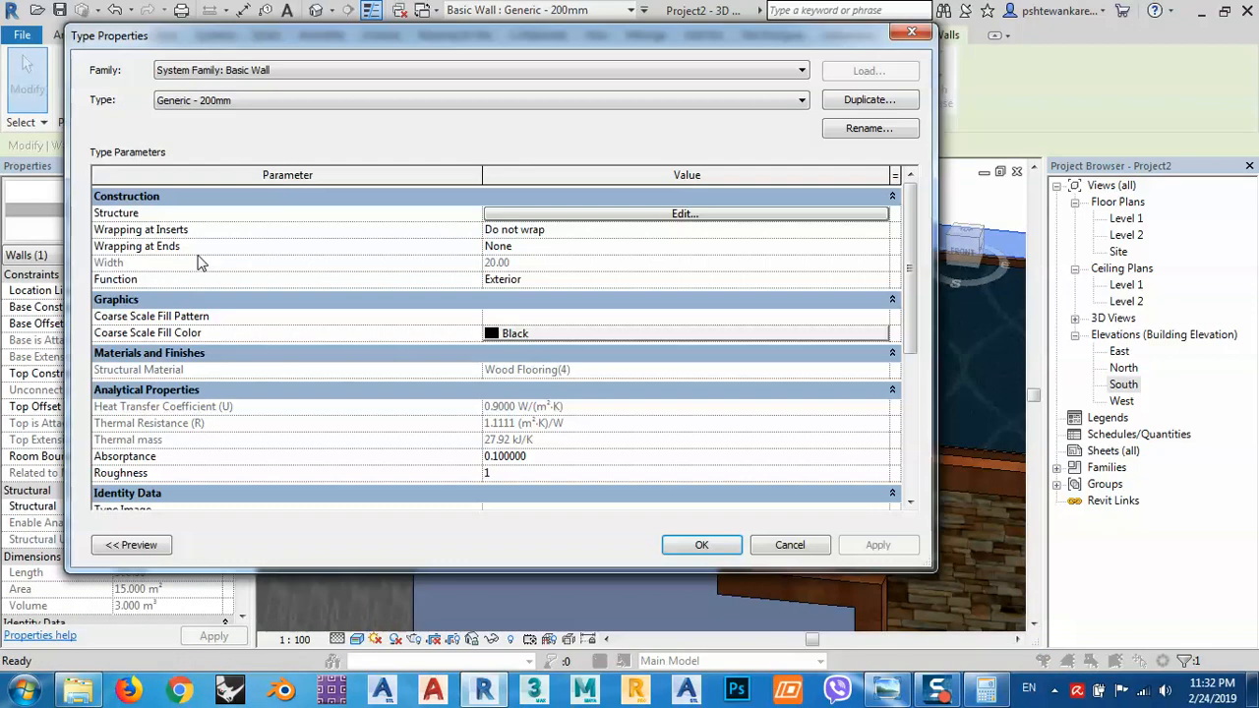
left_click_drag(303, 46, 377, 66)
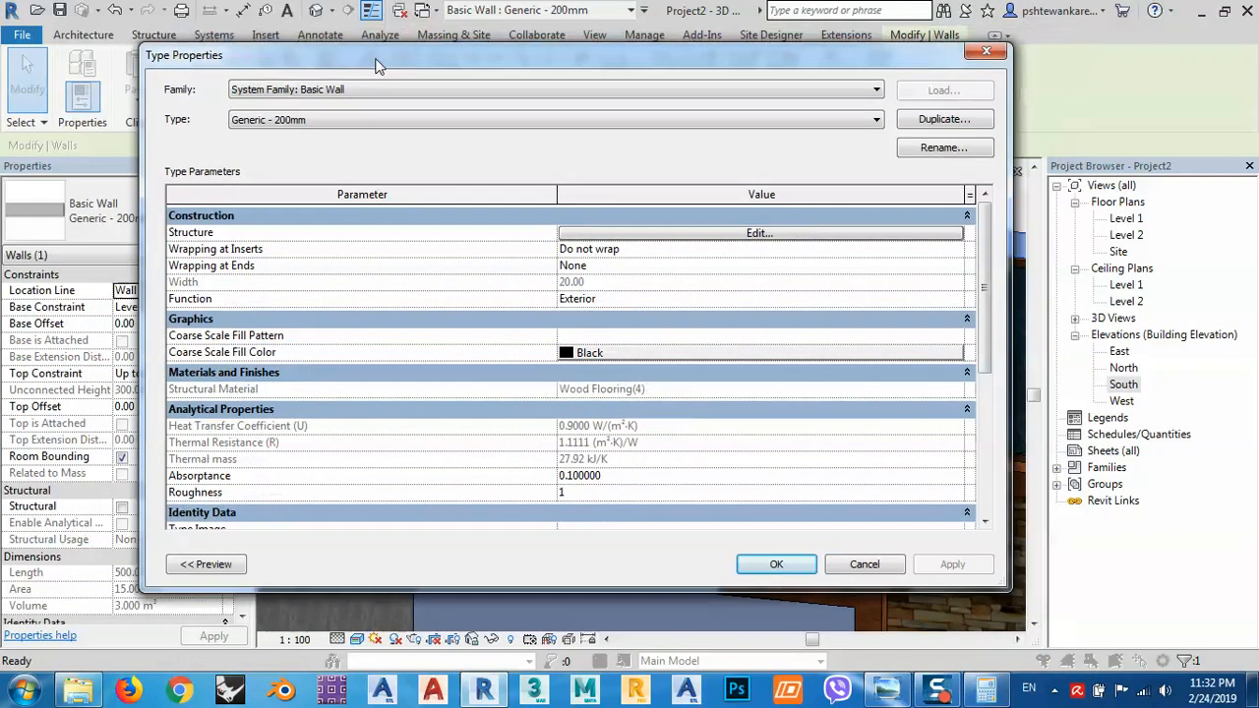
left_click(764, 238)
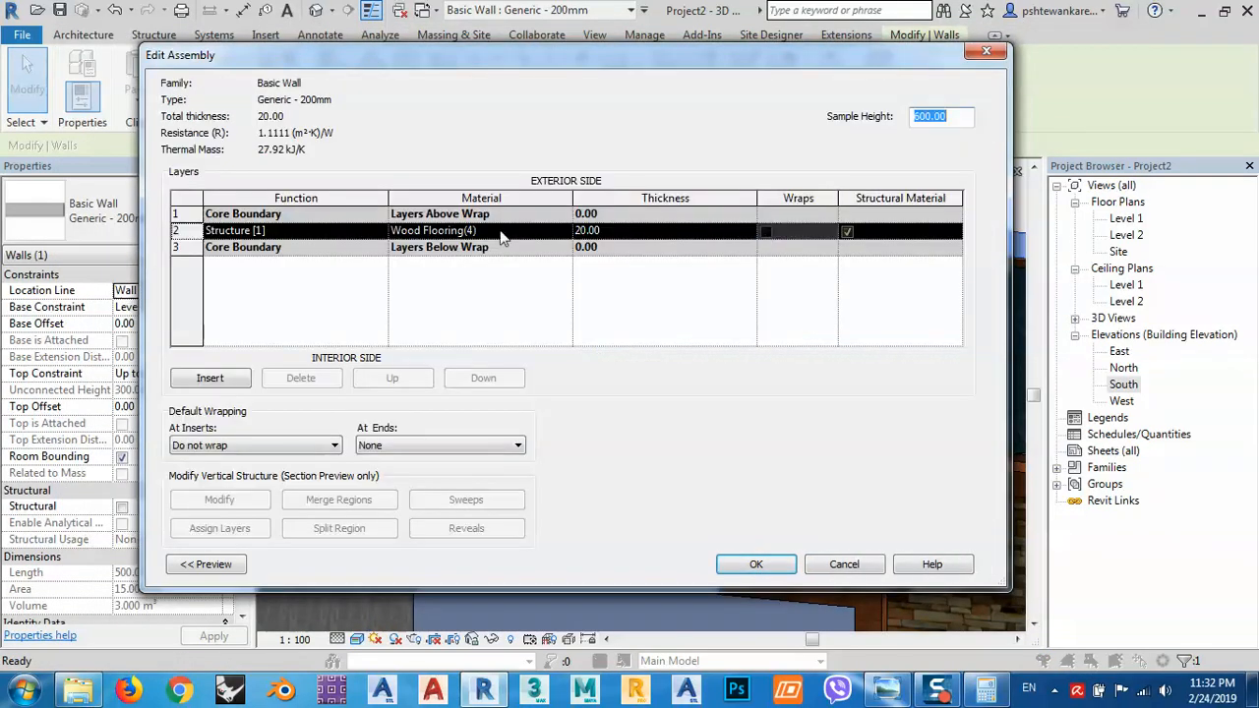
left_click(551, 233)
left_click(565, 231)
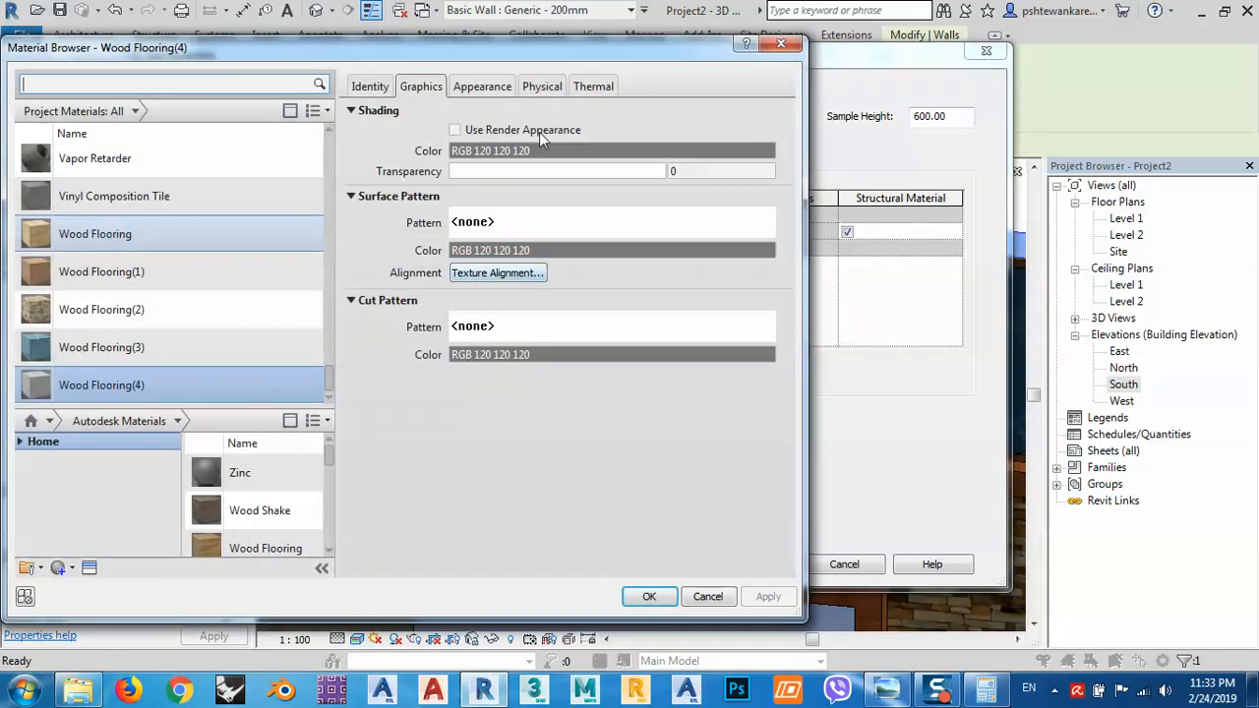
Step: Set the sample size of Wood Flooring(4)'s wall covering image to 50 cm in width and height
left_click(480, 88)
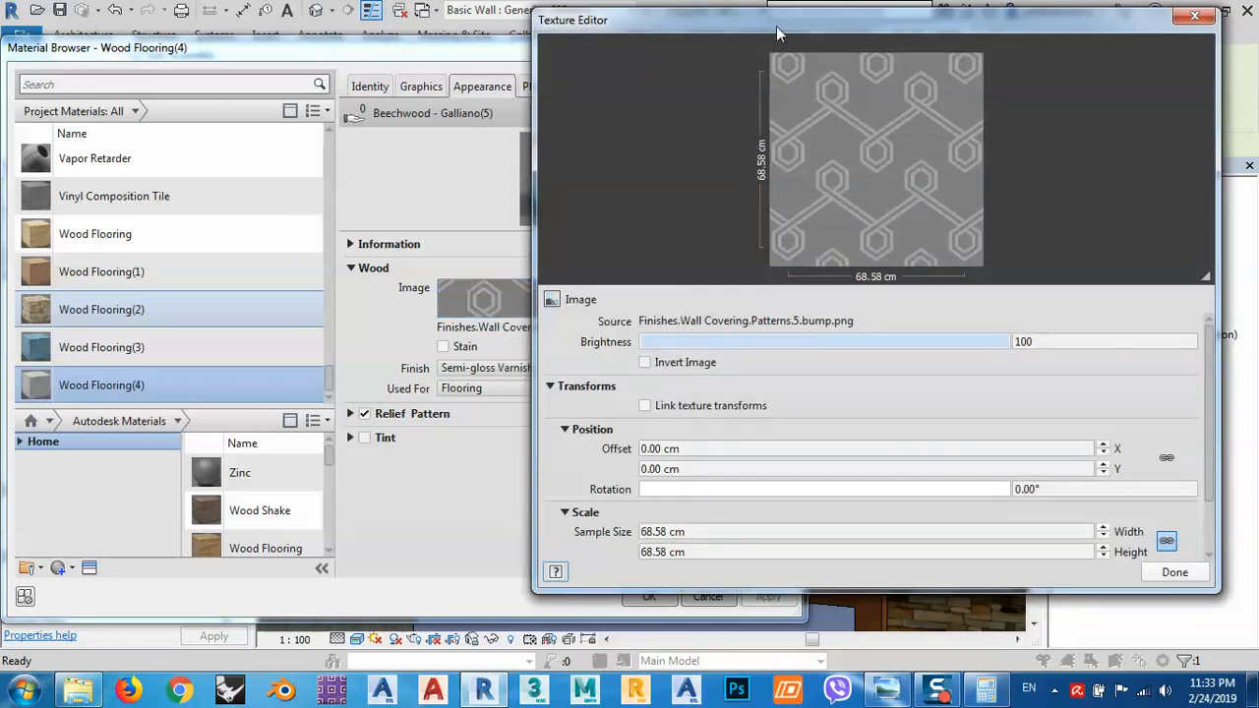
left_click_drag(776, 25, 510, 21)
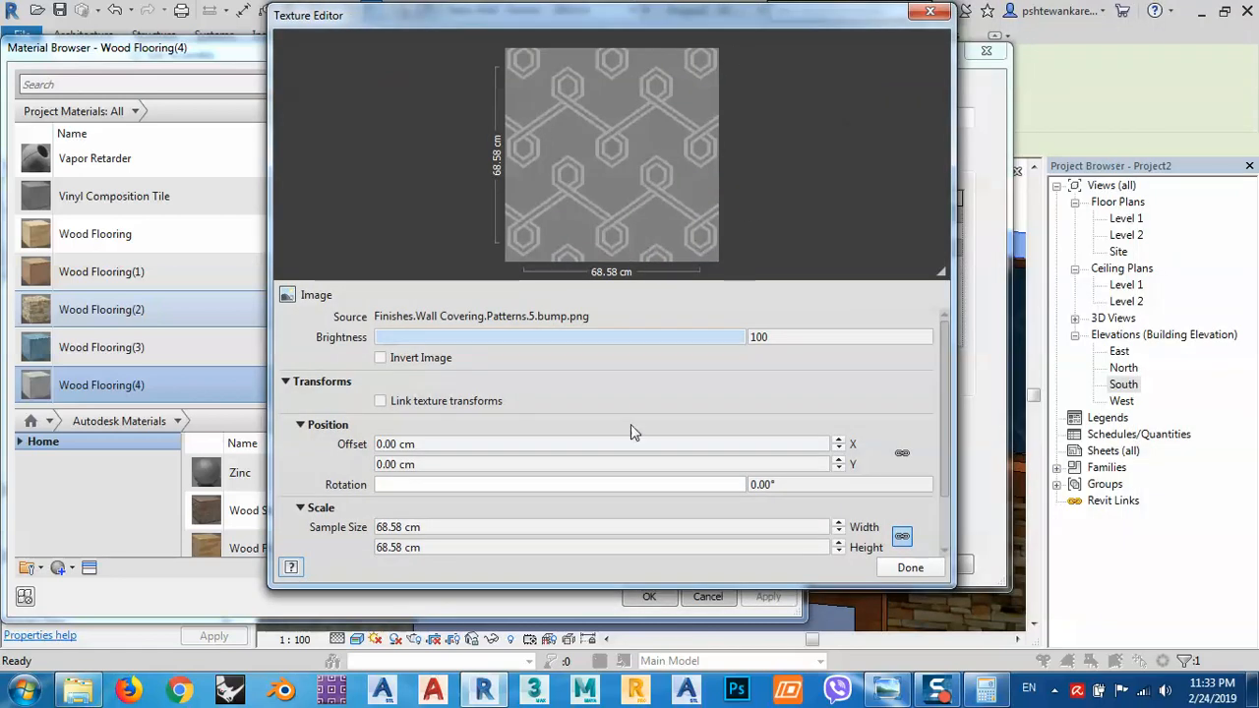
left_click_drag(637, 8, 429, 28)
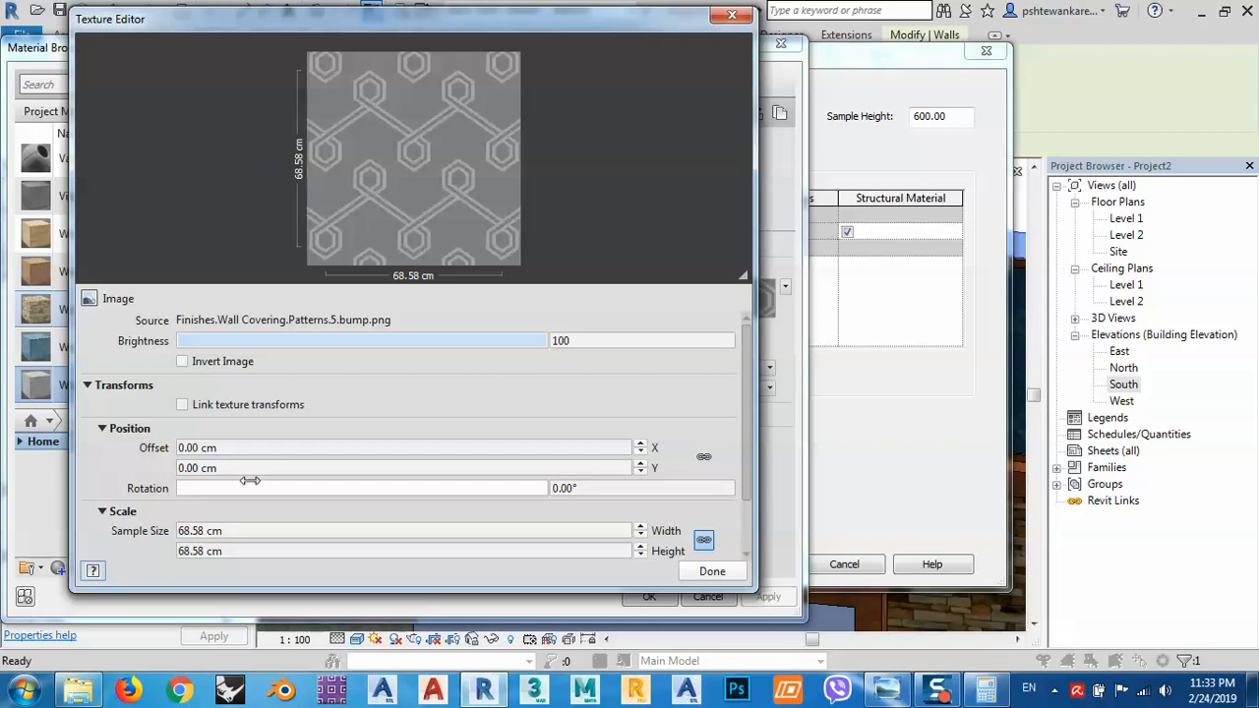
left_click(234, 530)
left_click_drag(232, 532, 131, 519)
left_click(204, 529)
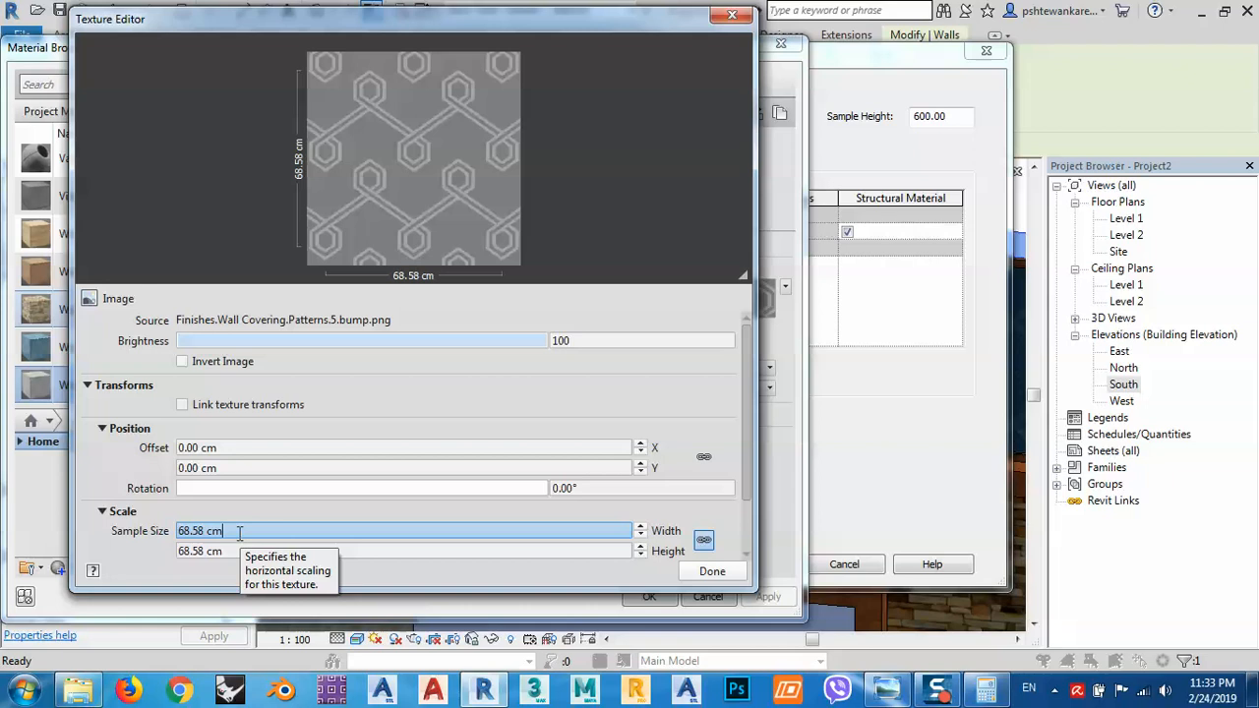
left_click_drag(239, 532, 73, 530)
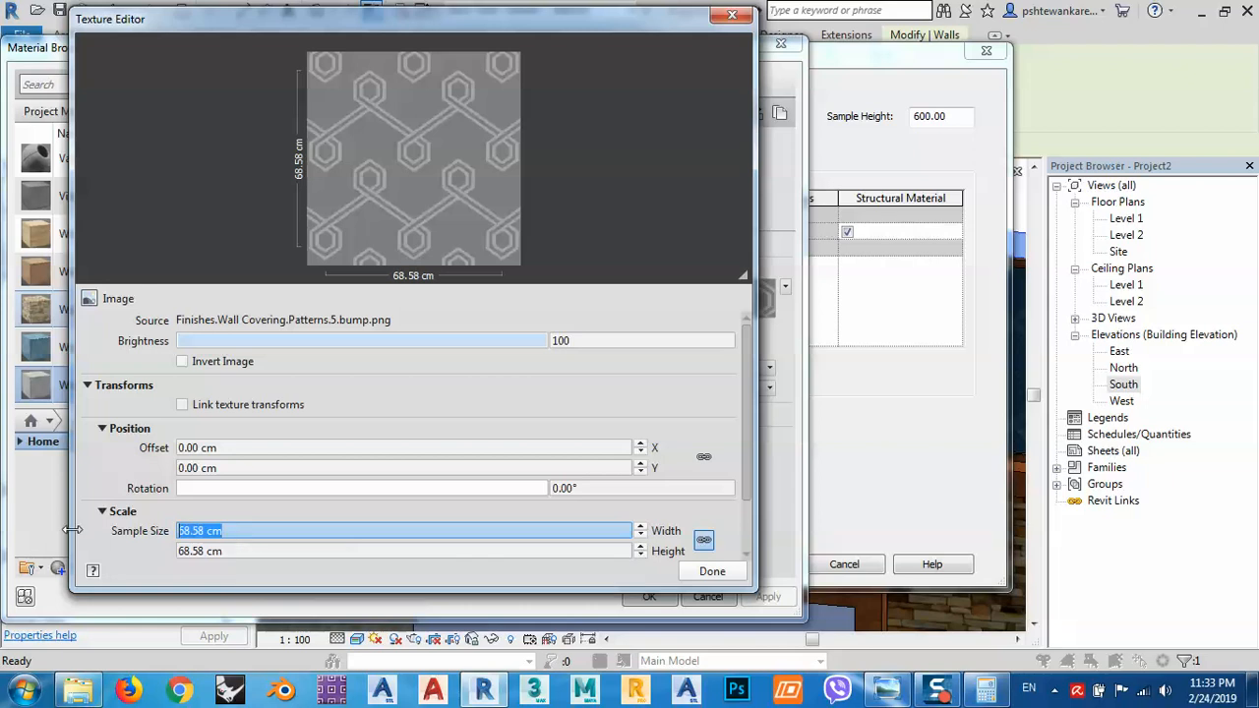
type("50")
key("Tab")
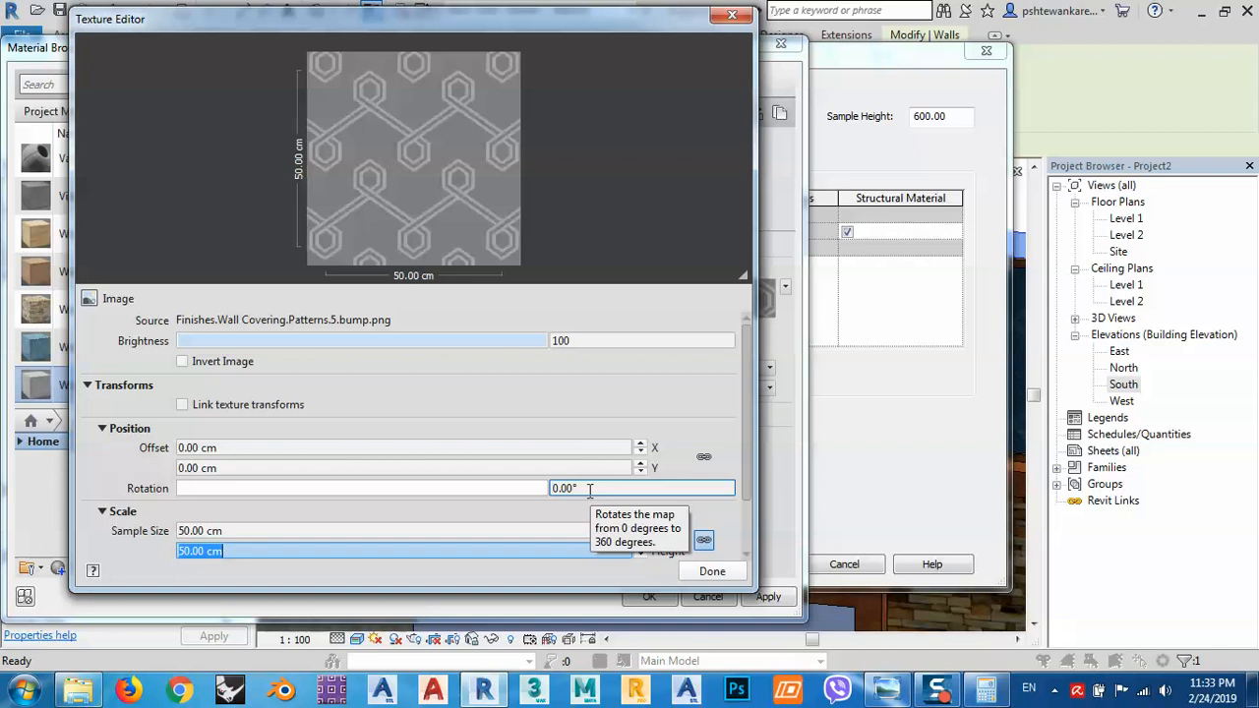
left_click(712, 571)
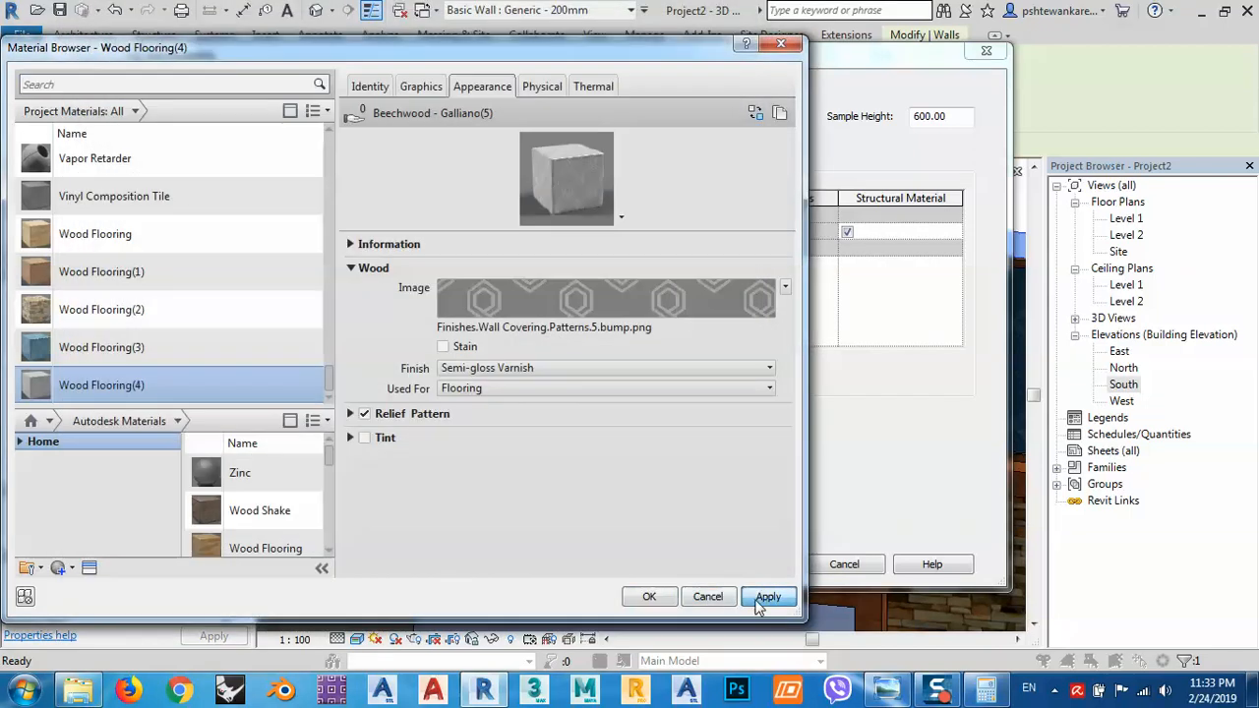
Step: Apply the edited material to the Generic - 200mm wall type, confirm the type changes and deselect the wall
left_click(651, 598)
left_click(738, 568)
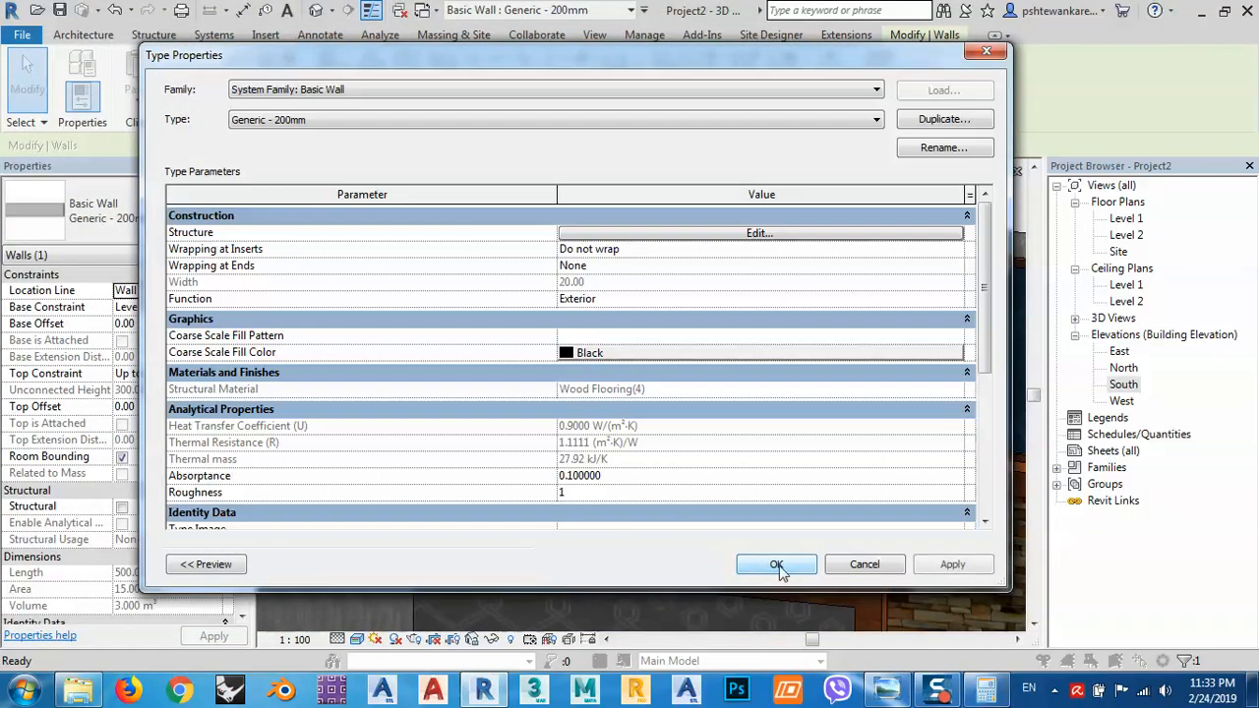
left_click(777, 564)
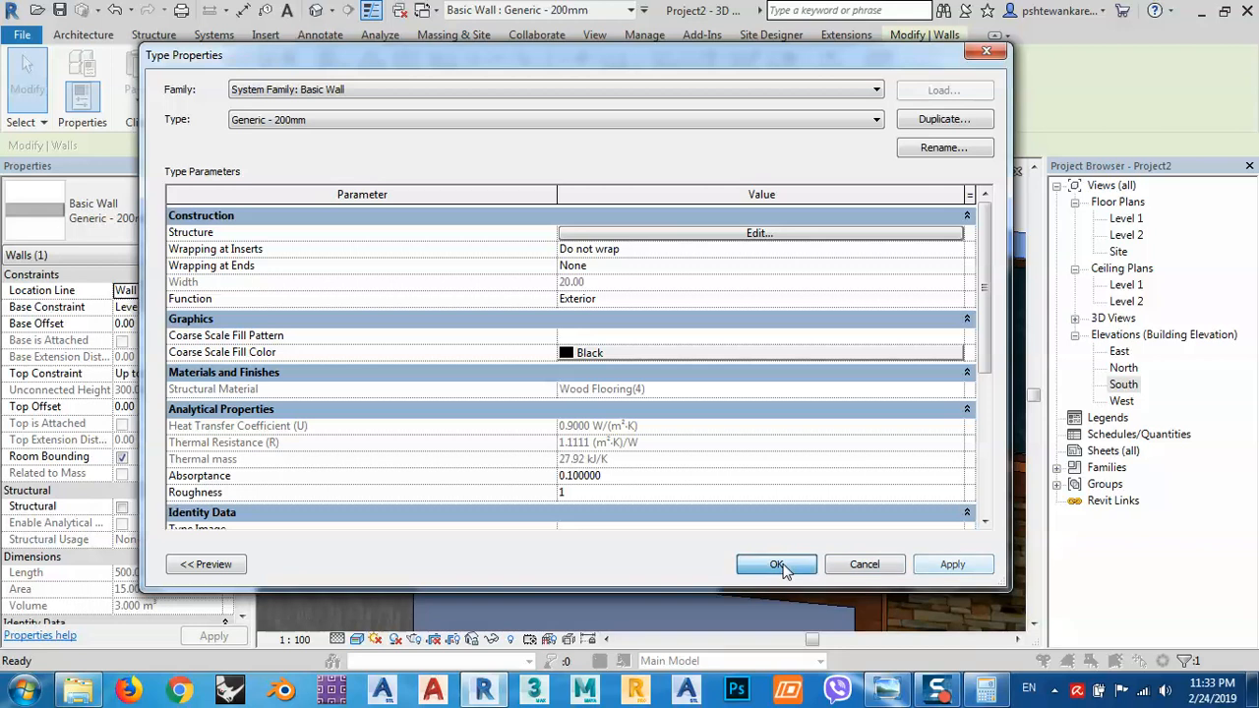
left_click(816, 194)
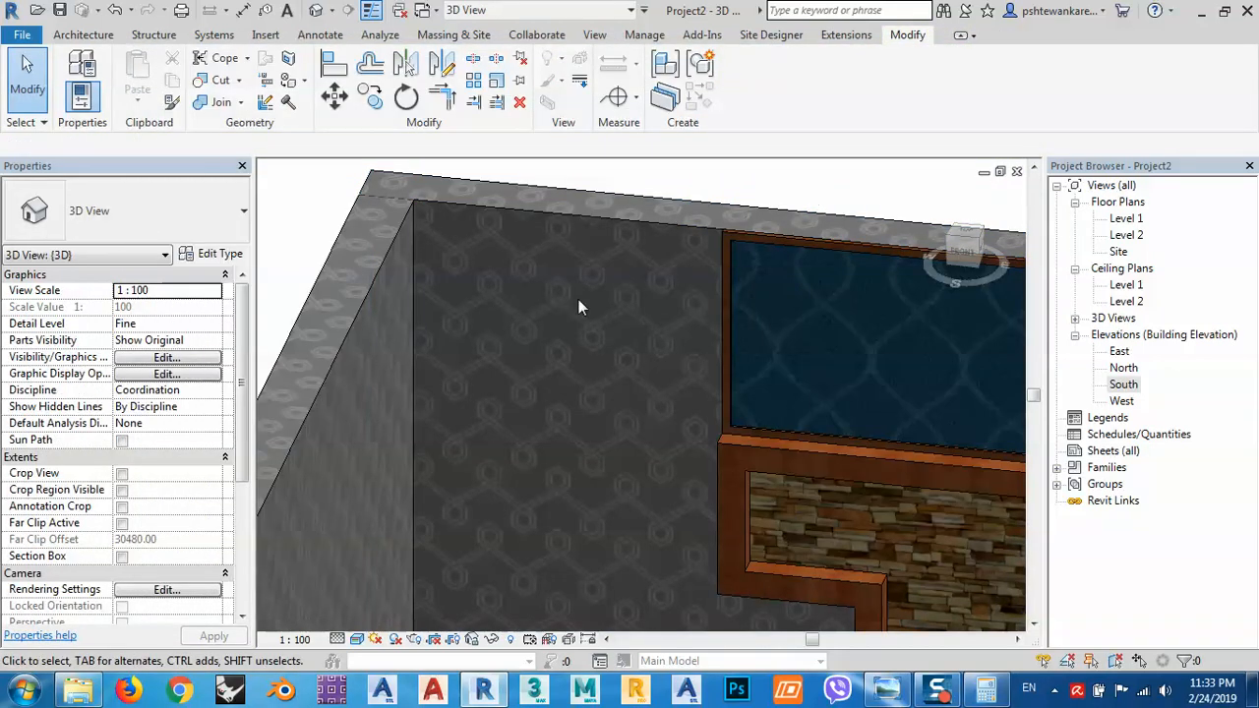
scroll(603, 299, "down", 5)
middle_click_drag(893, 421, 770, 394)
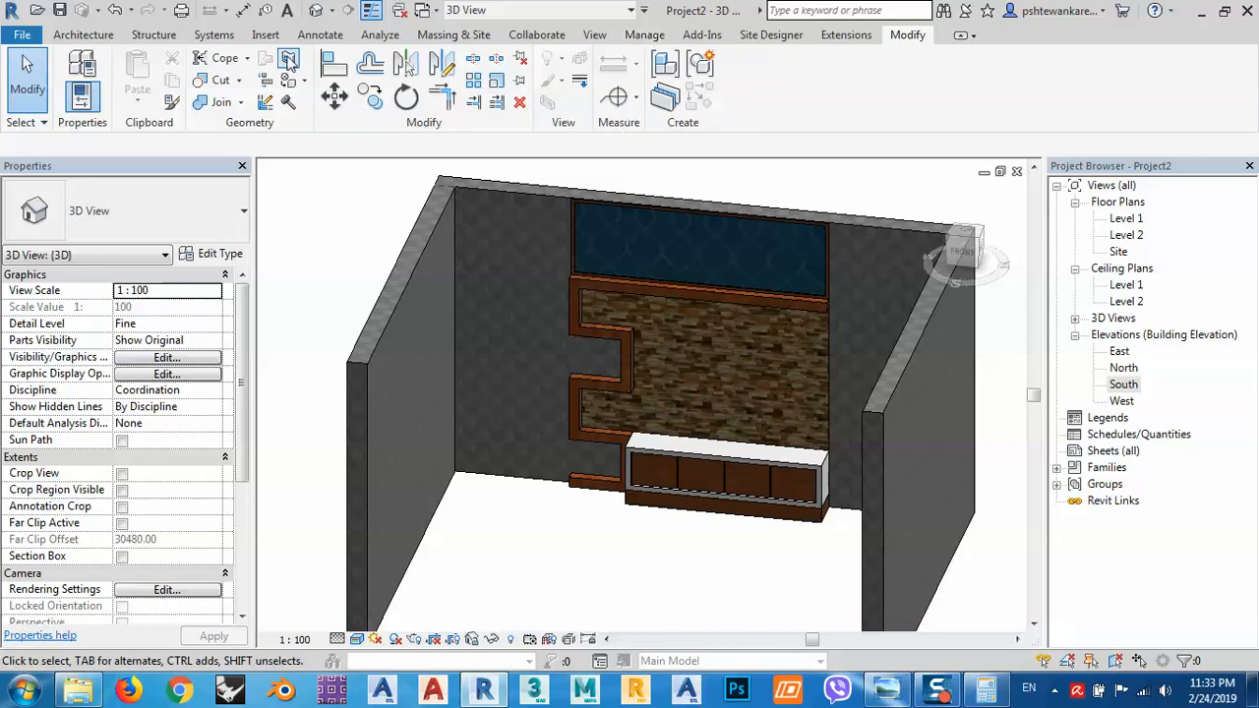
Step: Load the tv furniture family from the desktop into the project
left_click(265, 37)
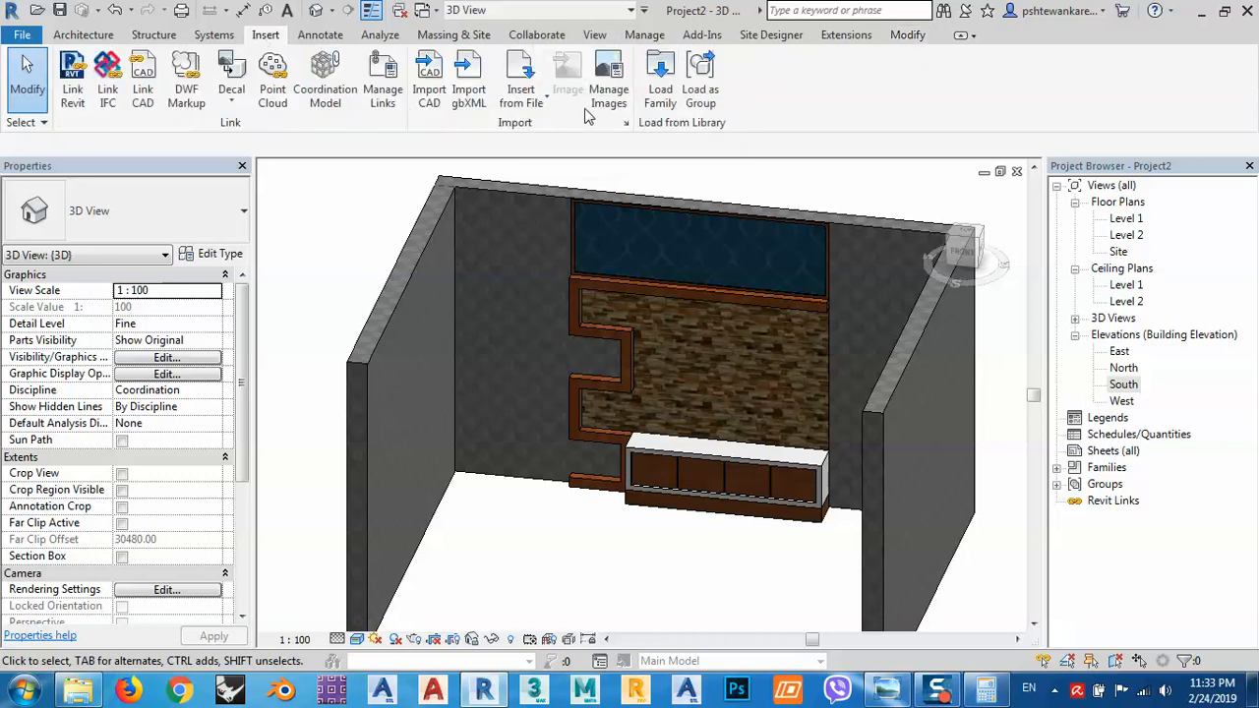
left_click(659, 86)
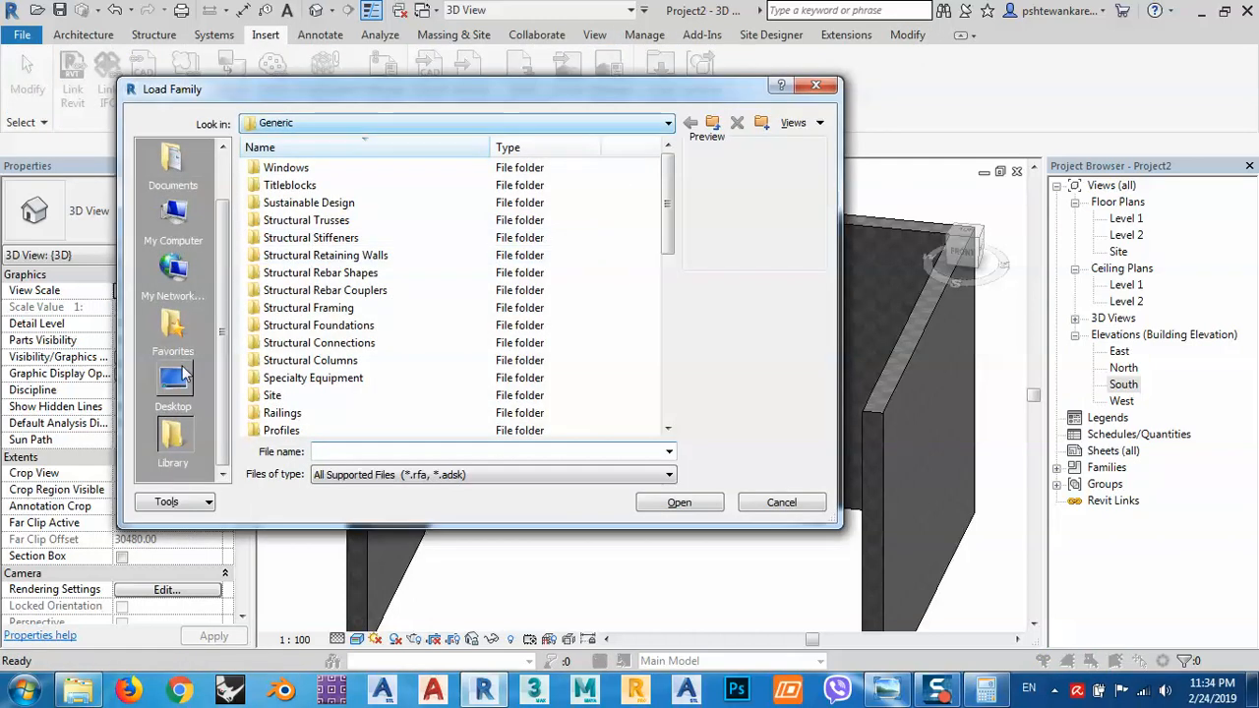
left_click(174, 380)
double_click(268, 203)
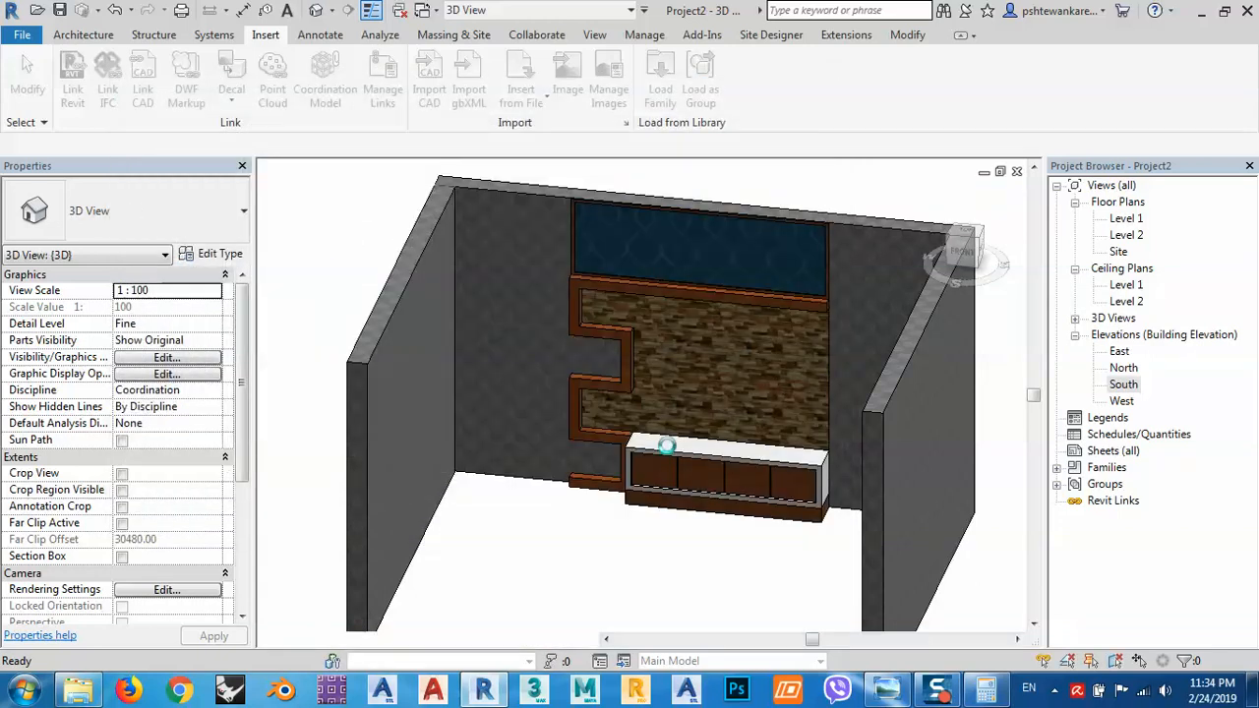
Step: Place one tv component on Level 1, dismissing the save reminder, and end the placement
left_click(94, 40)
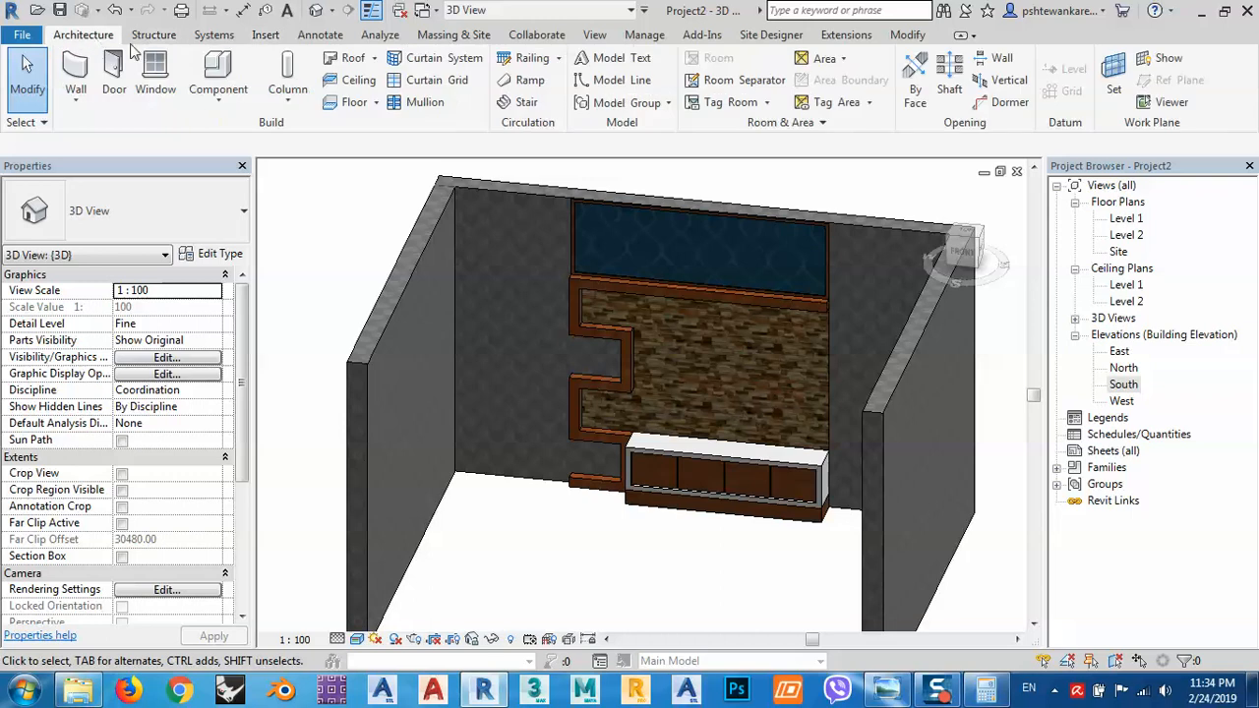
left_click(219, 96)
left_click(236, 133)
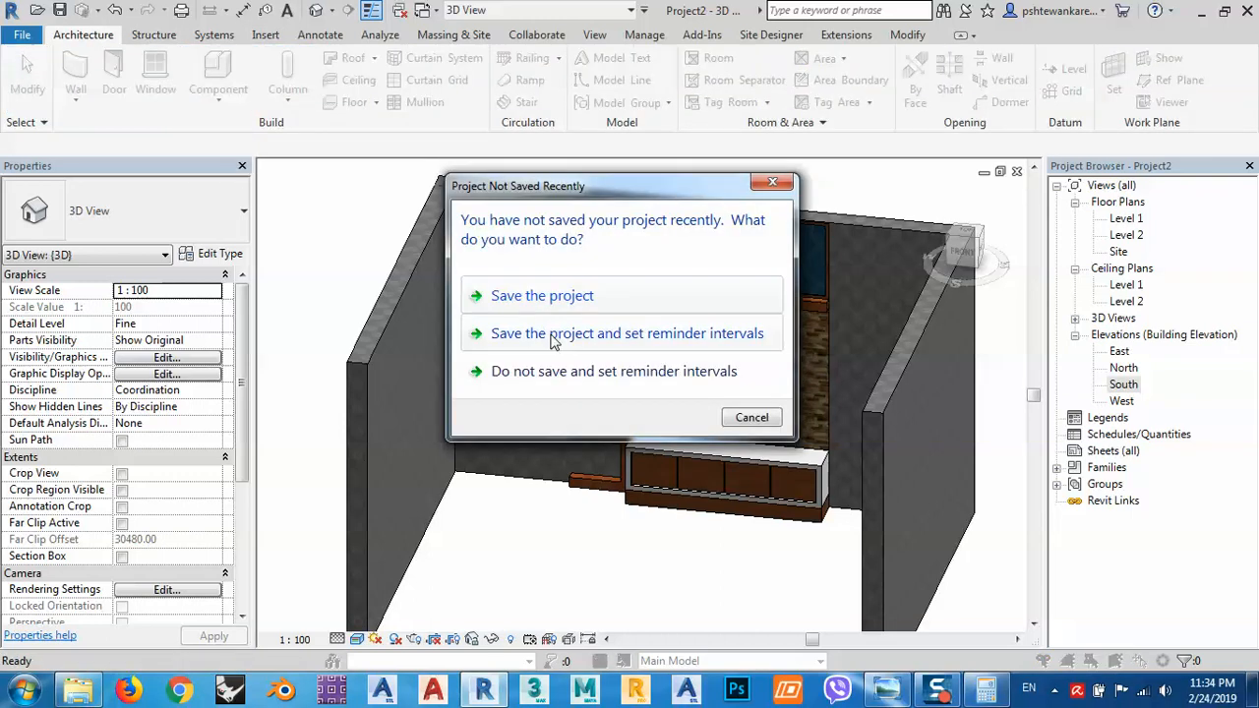
left_click(745, 422)
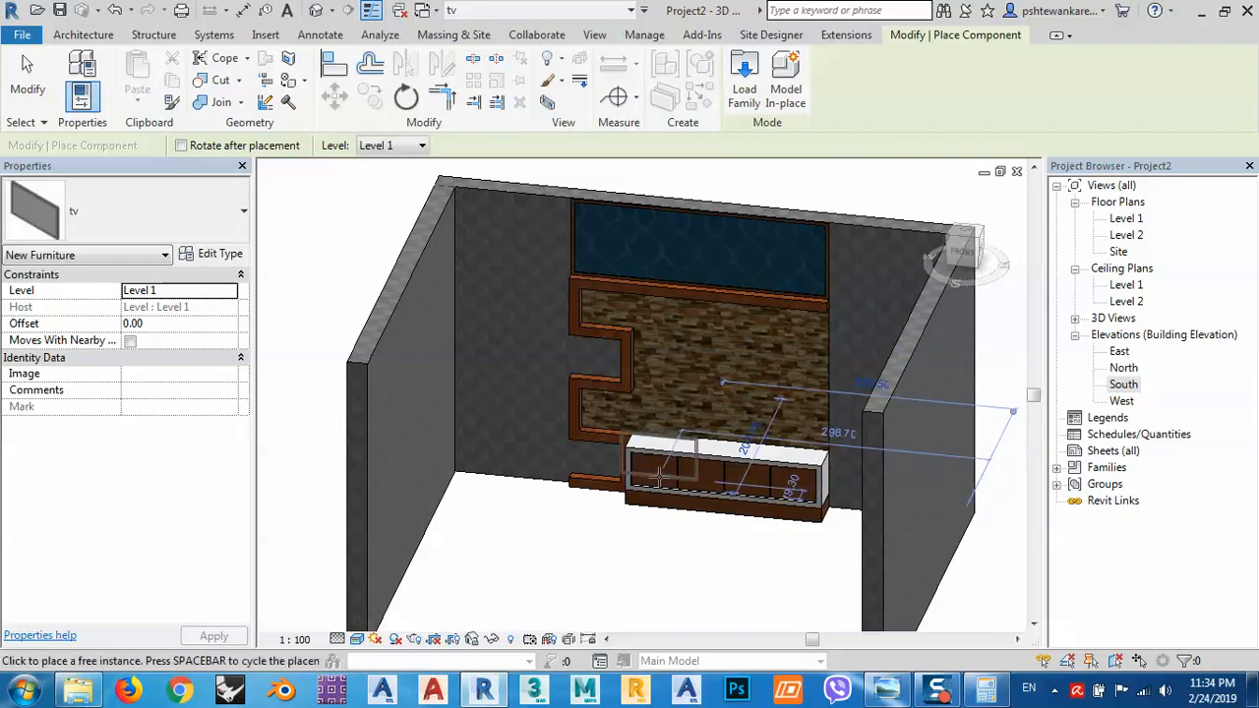
key("Escape")
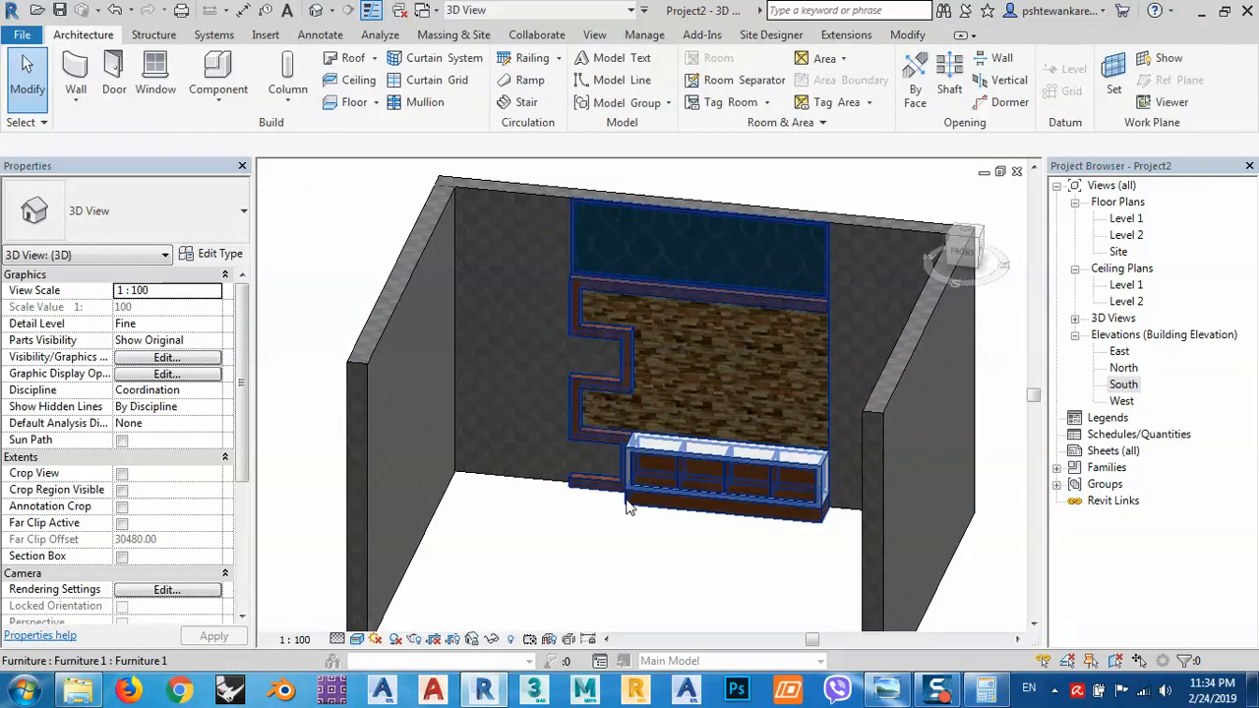
Step: Move the TV from behind the back wall into the room, on the floor beside the cabinet
middle_click_drag(632, 515, 881, 542, "shift")
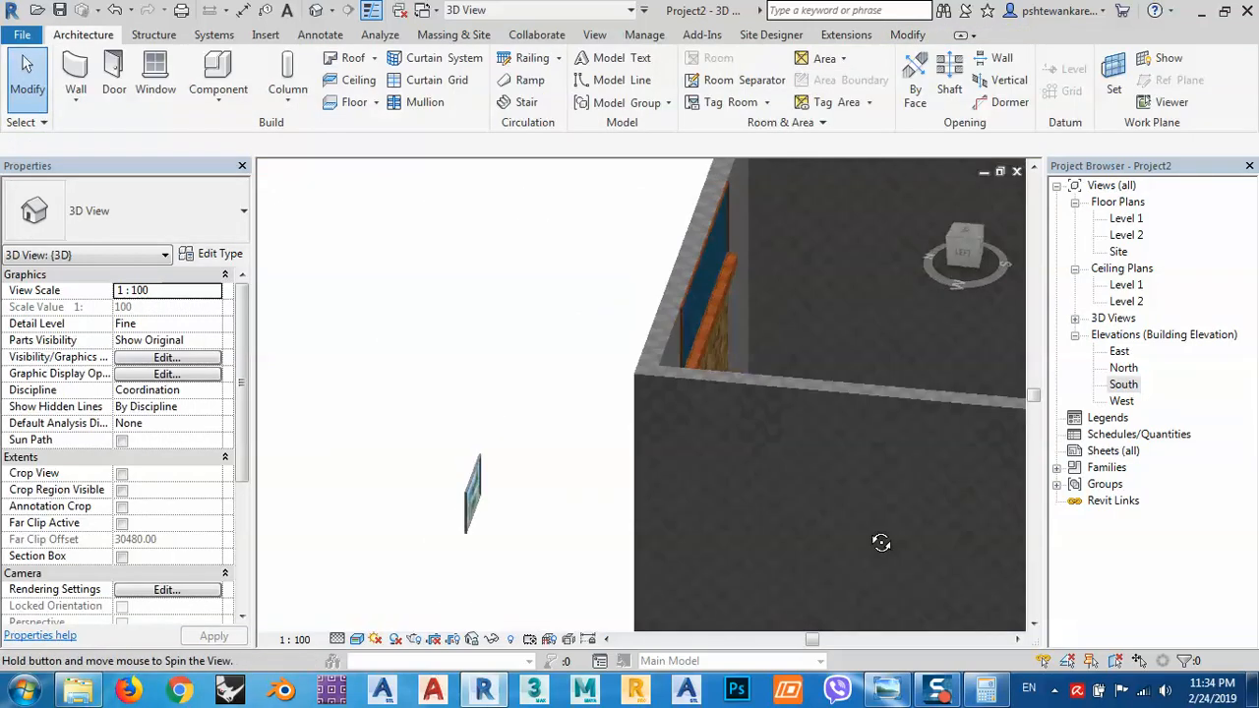
left_click(474, 493)
left_click_drag(468, 497, 774, 396)
middle_click_drag(863, 484, 668, 528, "shift")
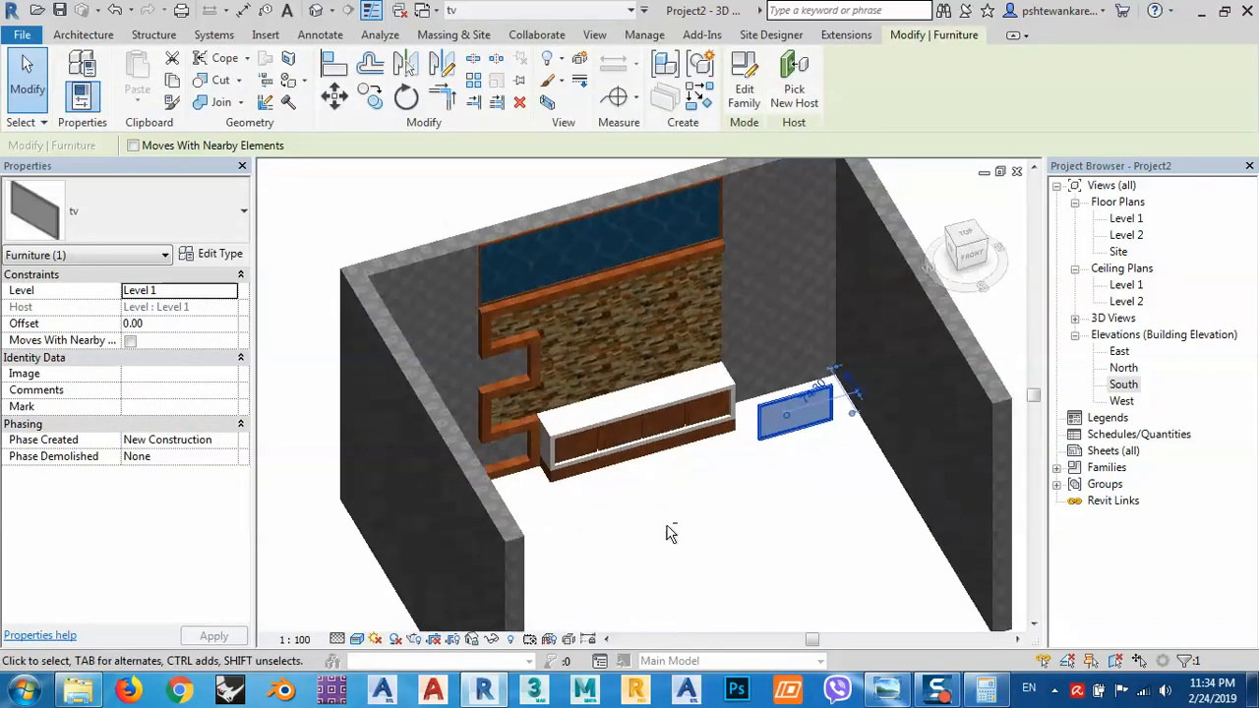
middle_click_drag(808, 452, 767, 318, "shift")
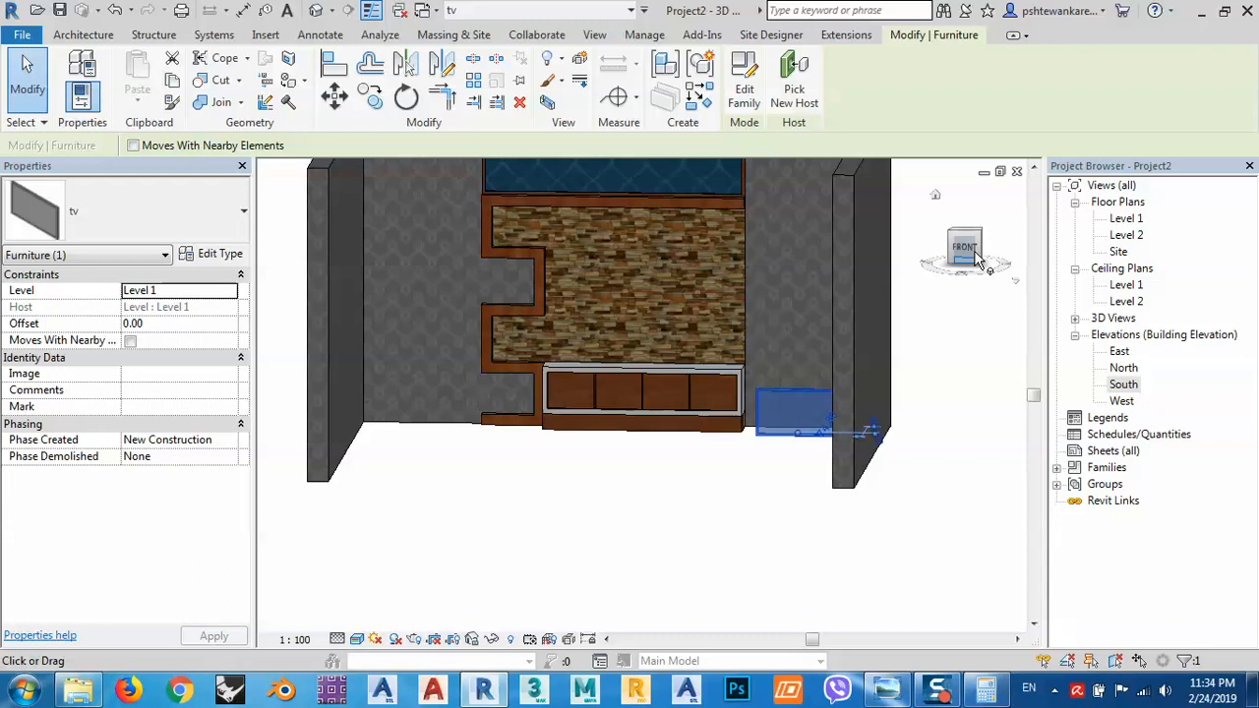
Step: In the front view, move the TV onto the stone panel above the cabinet, at an offset of about 104 cm
left_click(972, 253)
scroll(811, 395, "up", 7)
scroll(806, 480, "down", 5)
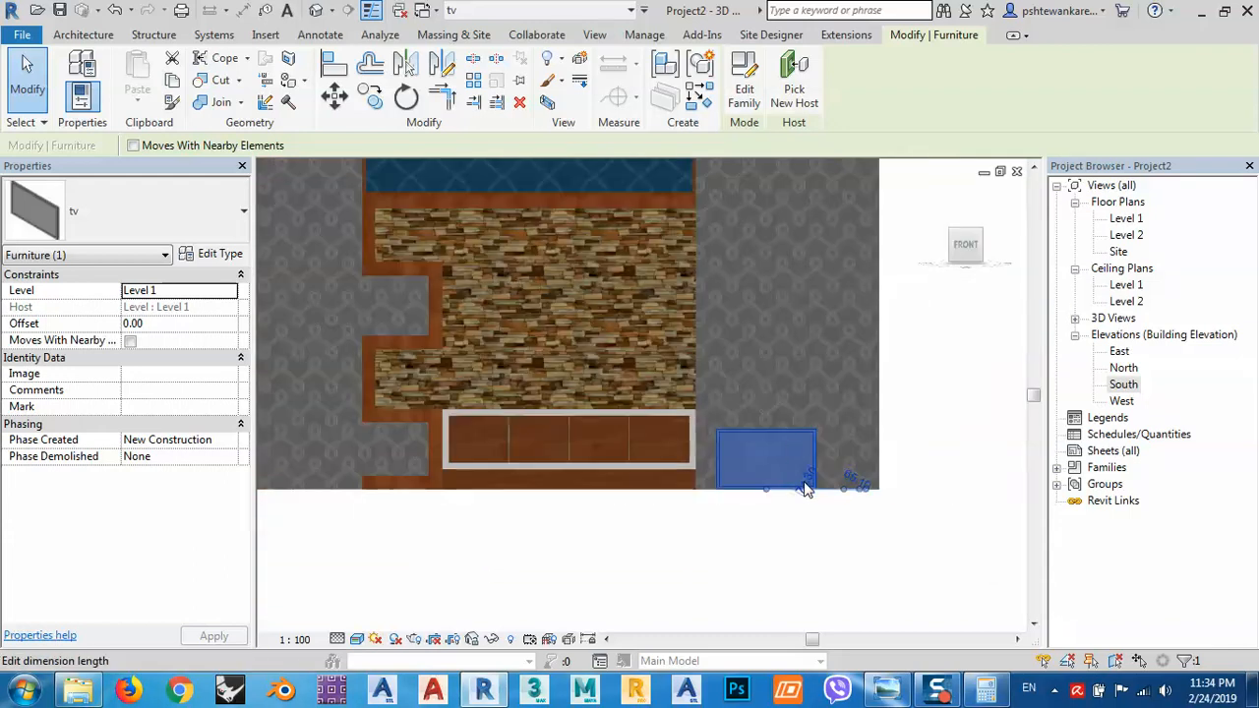
left_click_drag(792, 458, 703, 333)
left_click_drag(595, 298, 580, 302)
left_click(668, 561)
scroll(569, 335, "up", 5)
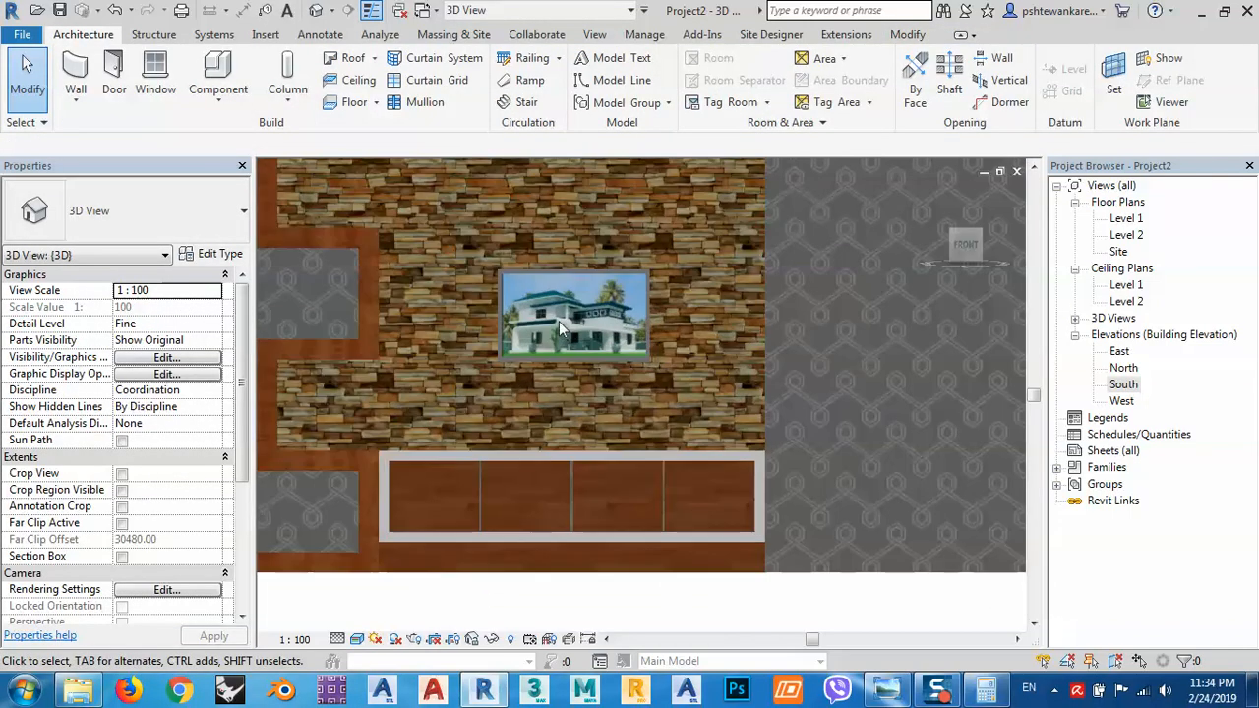
Step: Shift the TV slightly on the stone panel to an offset of about 107 cm and deselect it
left_click(559, 289)
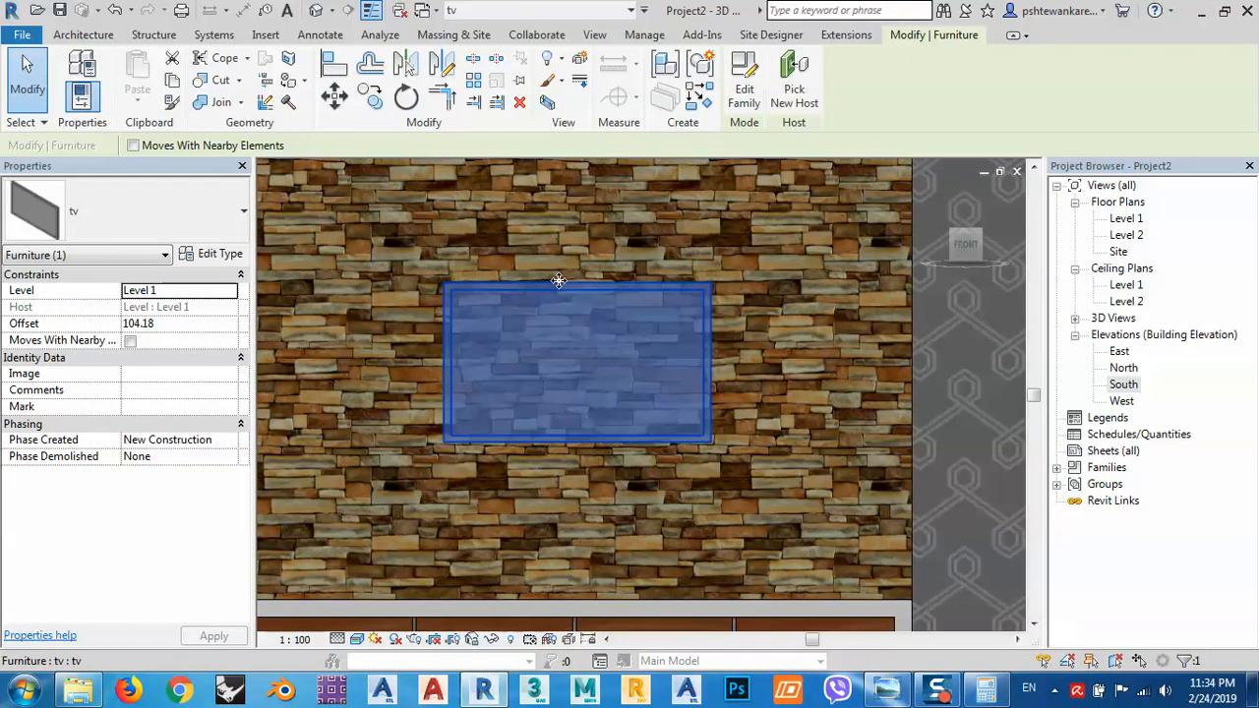
left_click_drag(557, 282, 544, 270)
scroll(727, 246, "down", 3)
scroll(725, 248, "down", 2)
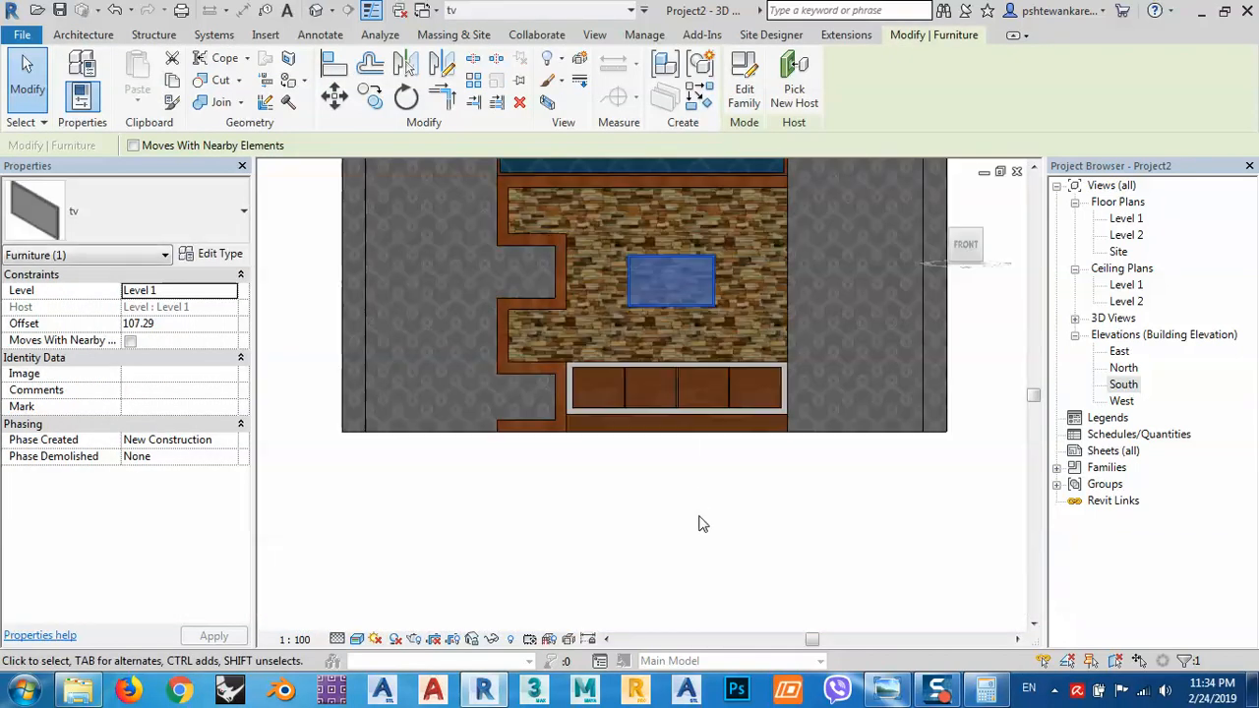
left_click(699, 520)
scroll(691, 296, "down", 3)
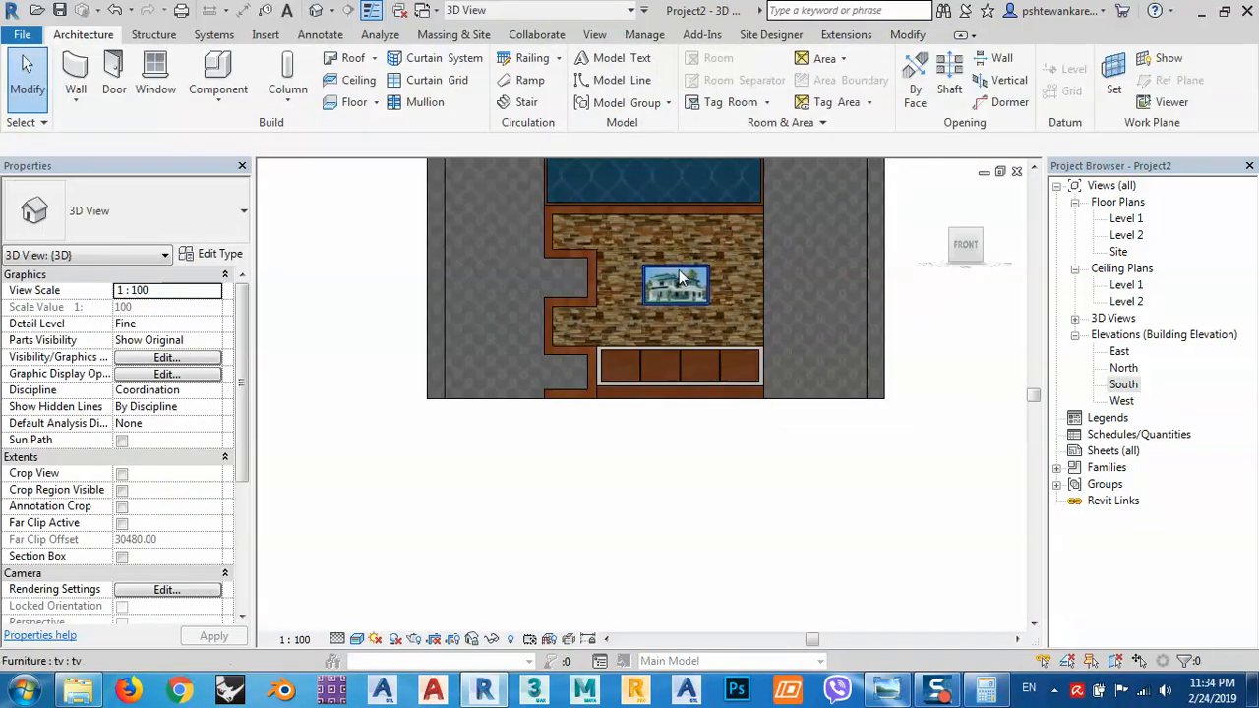
Step: Raise the TV on the stone panel to an offset of about 119 cm and deselect it
left_click(679, 278)
scroll(678, 275, "up", 4)
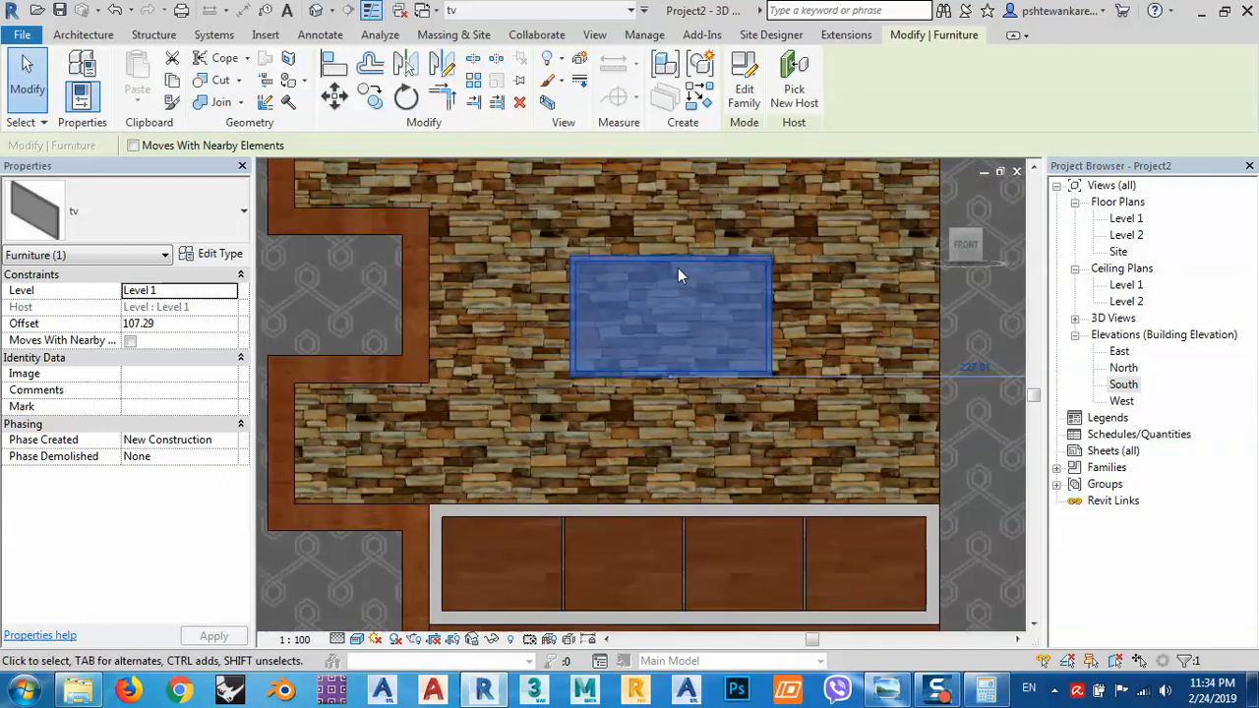
key("Escape")
left_click(674, 251)
left_click_drag(666, 251, 664, 222)
scroll(690, 307, "down", 3)
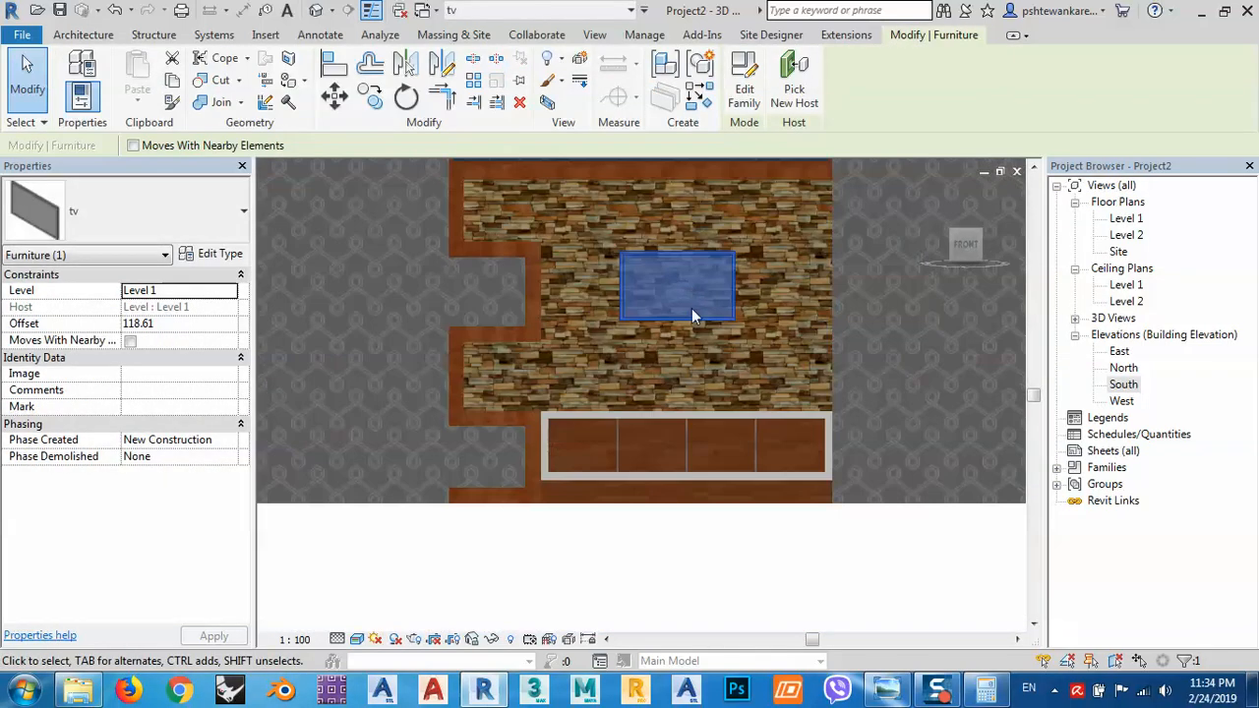
left_click(722, 565)
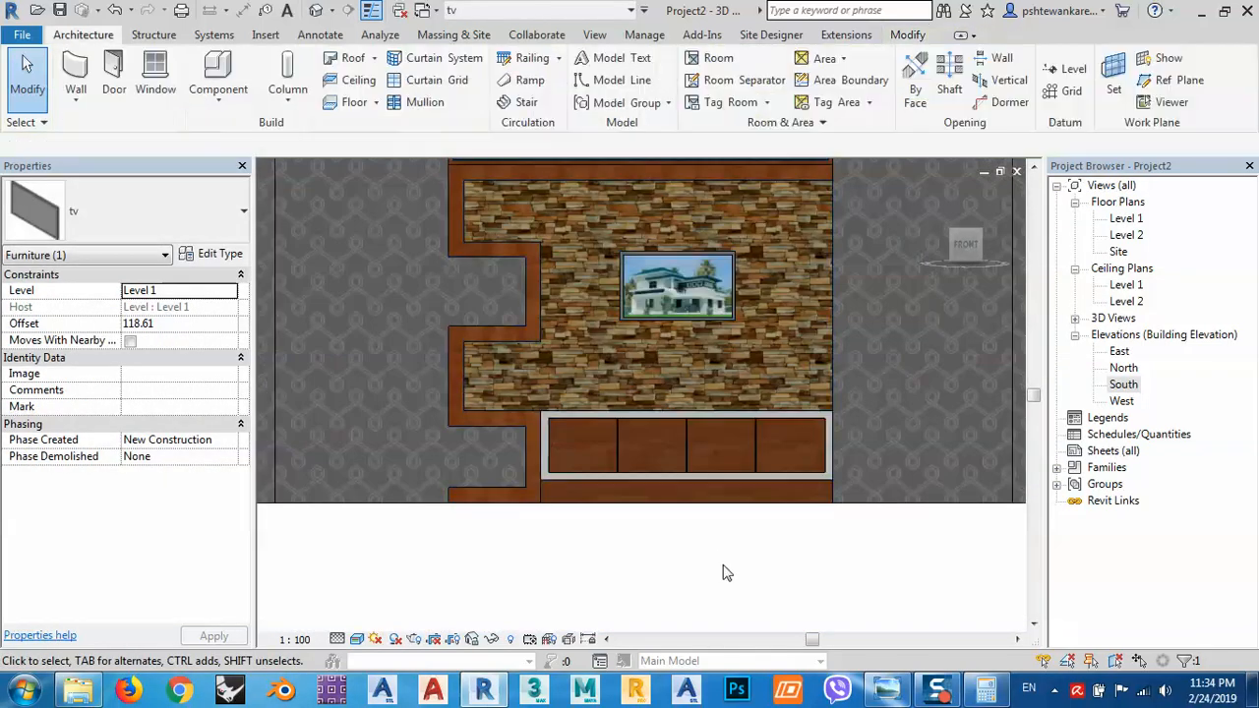
Step: Check the TV's placement on the wall unit against the reference photo
left_click(893, 694)
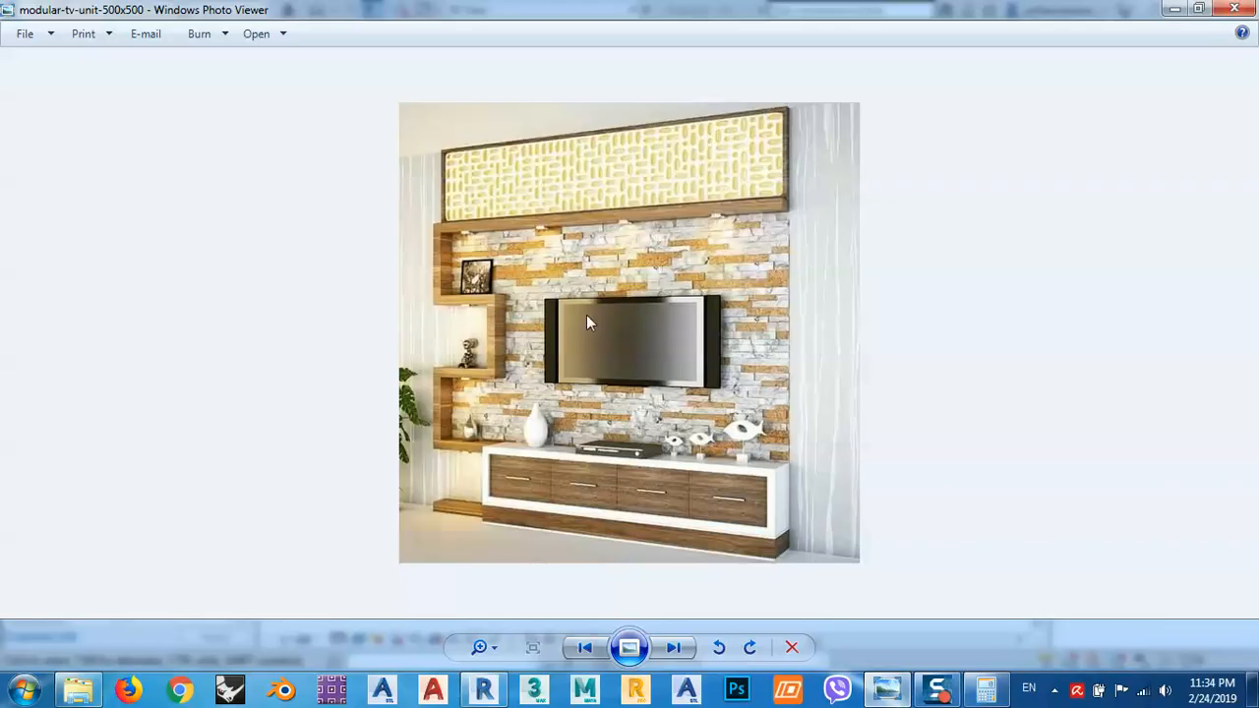
left_click(1174, 11)
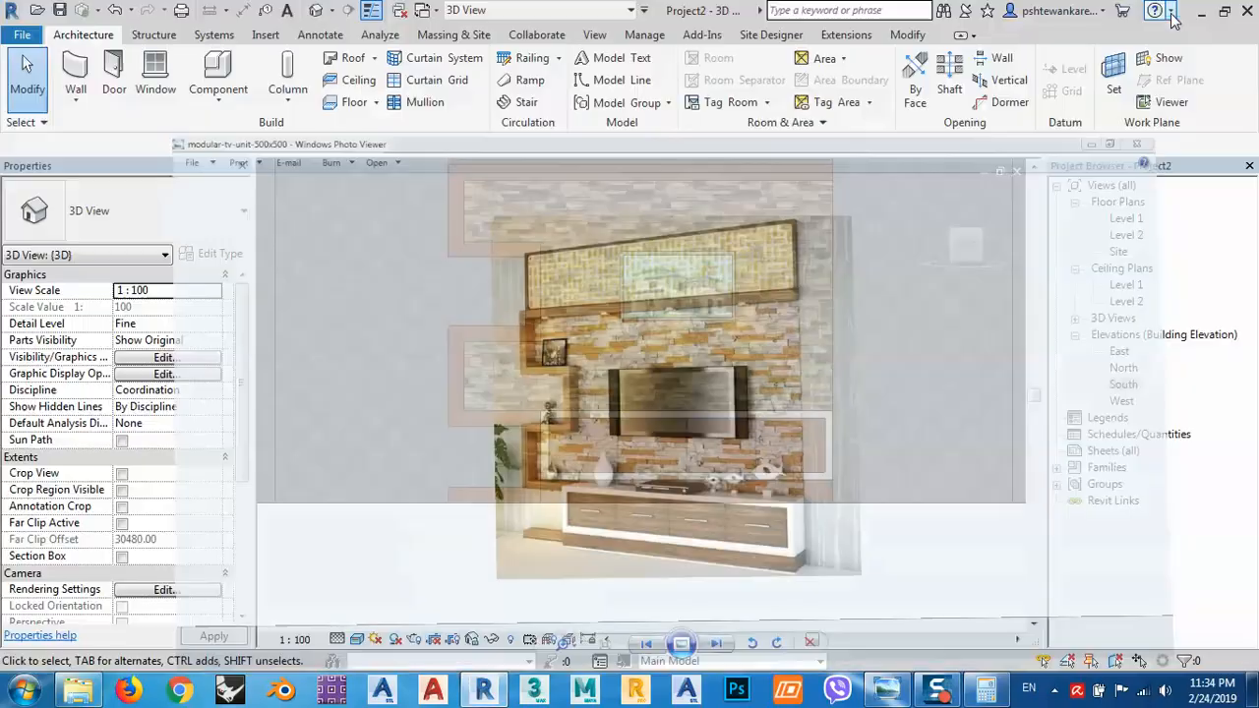
middle_click_drag(693, 282, 728, 290, "shift")
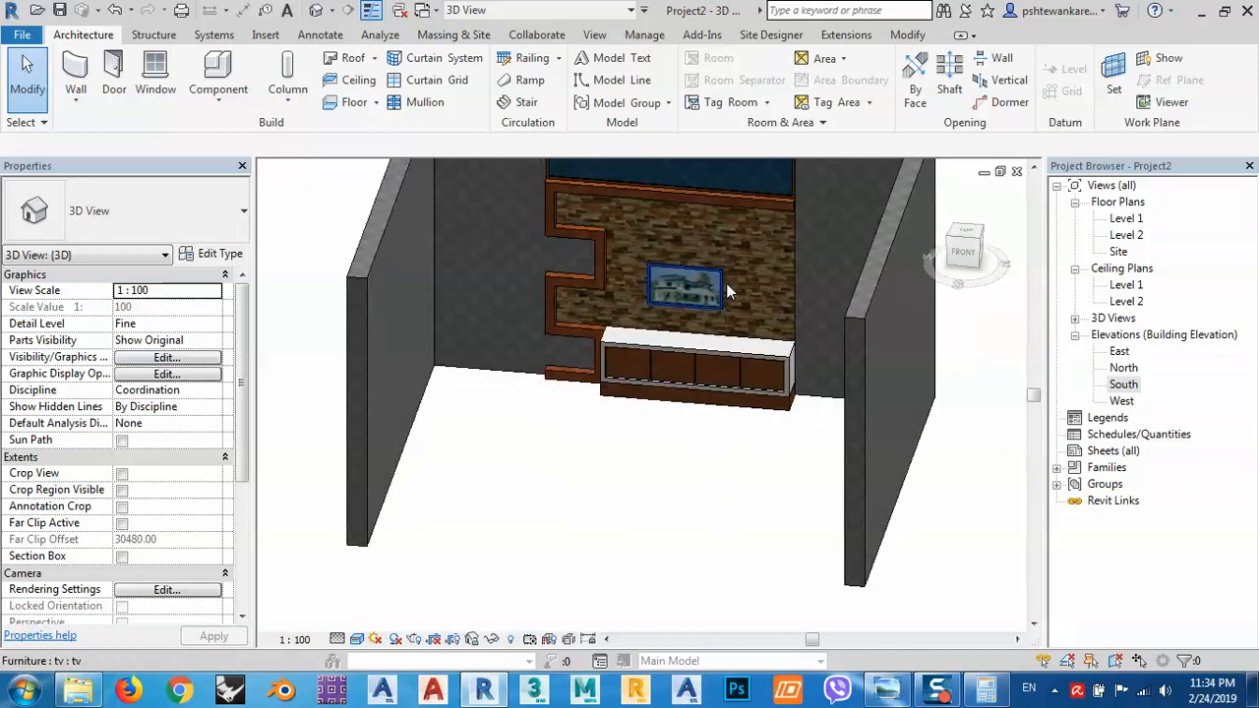
Step: In the top view, move the TV back from the room to the back wall behind the cabinet and deselect it
left_click(965, 235)
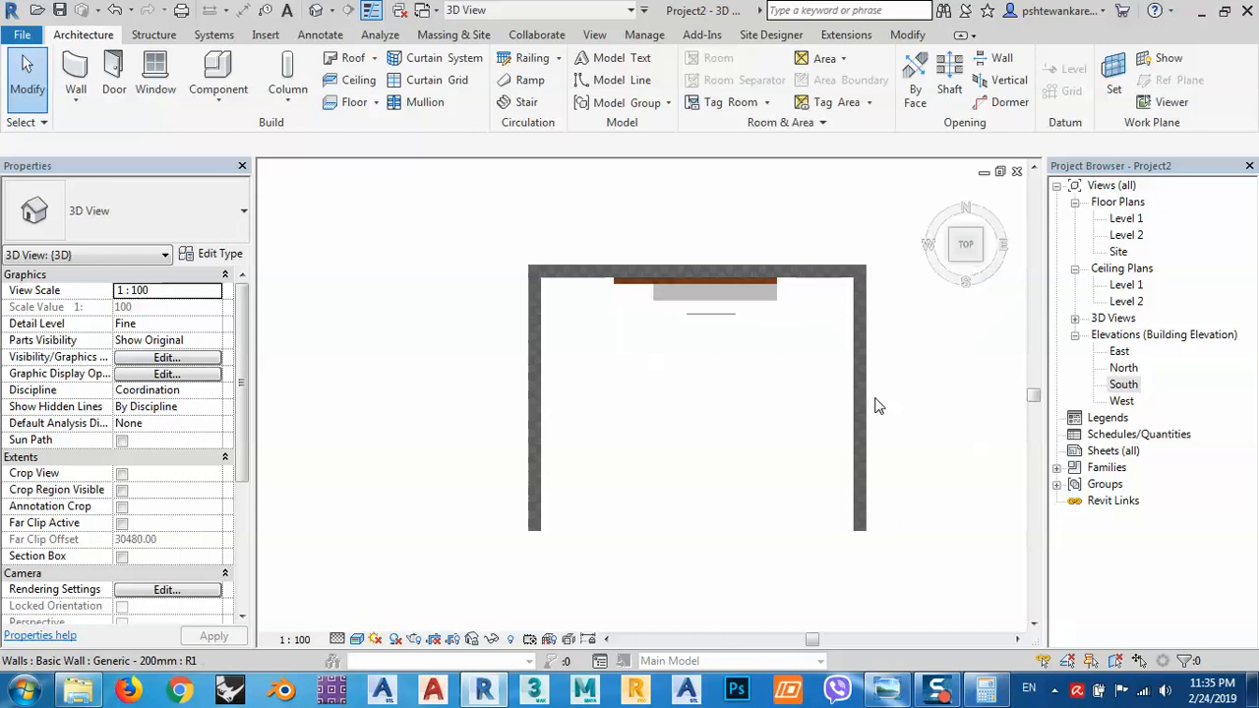
left_click(668, 321)
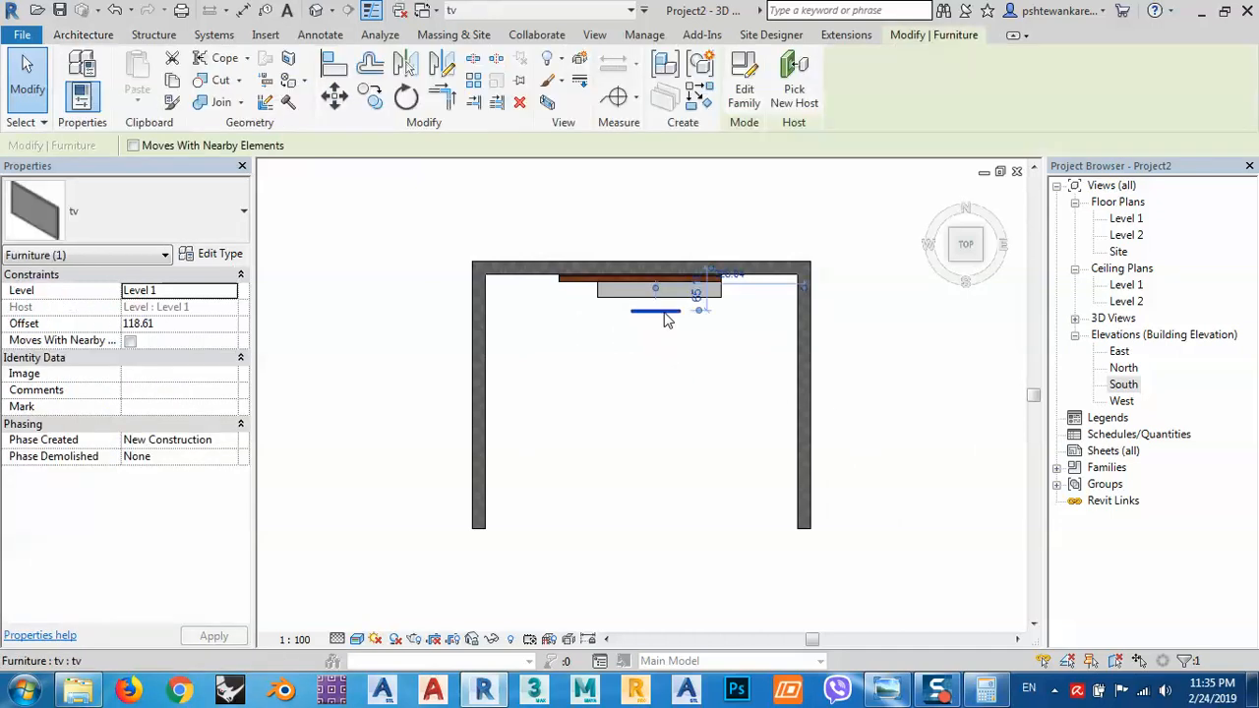
left_click_drag(659, 312, 658, 278)
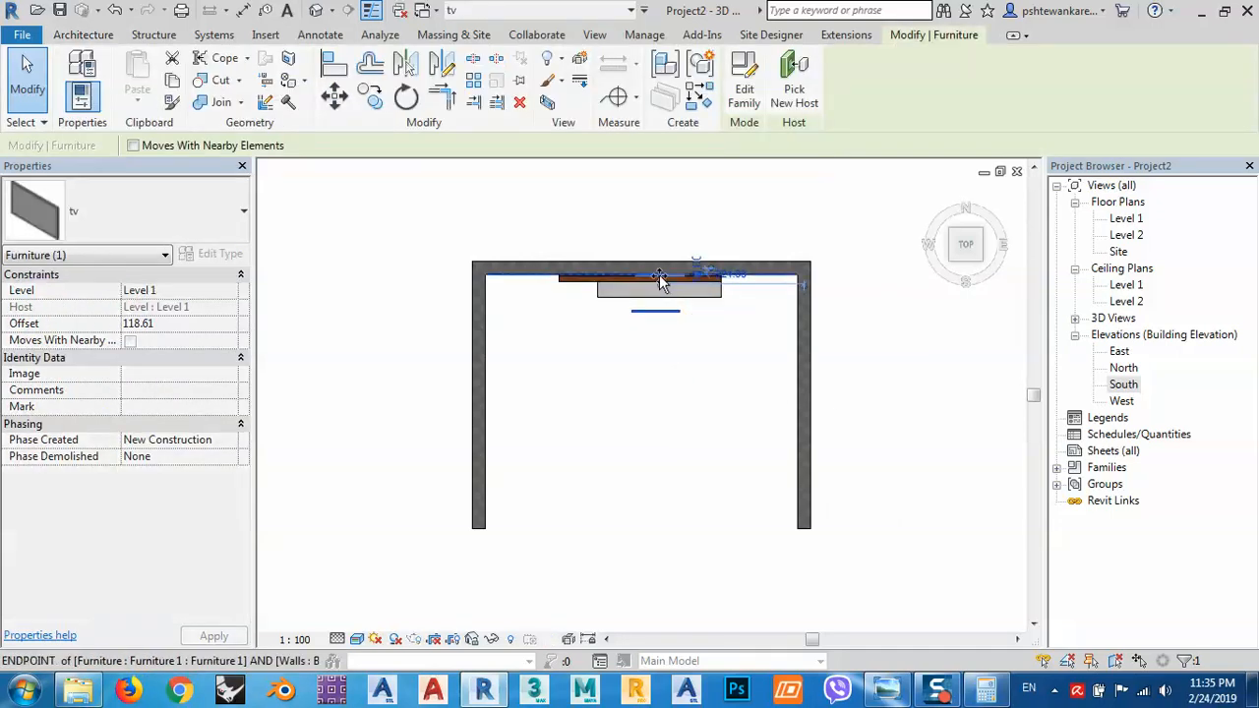
scroll(658, 279, "up", 1)
scroll(659, 259, "up", 3)
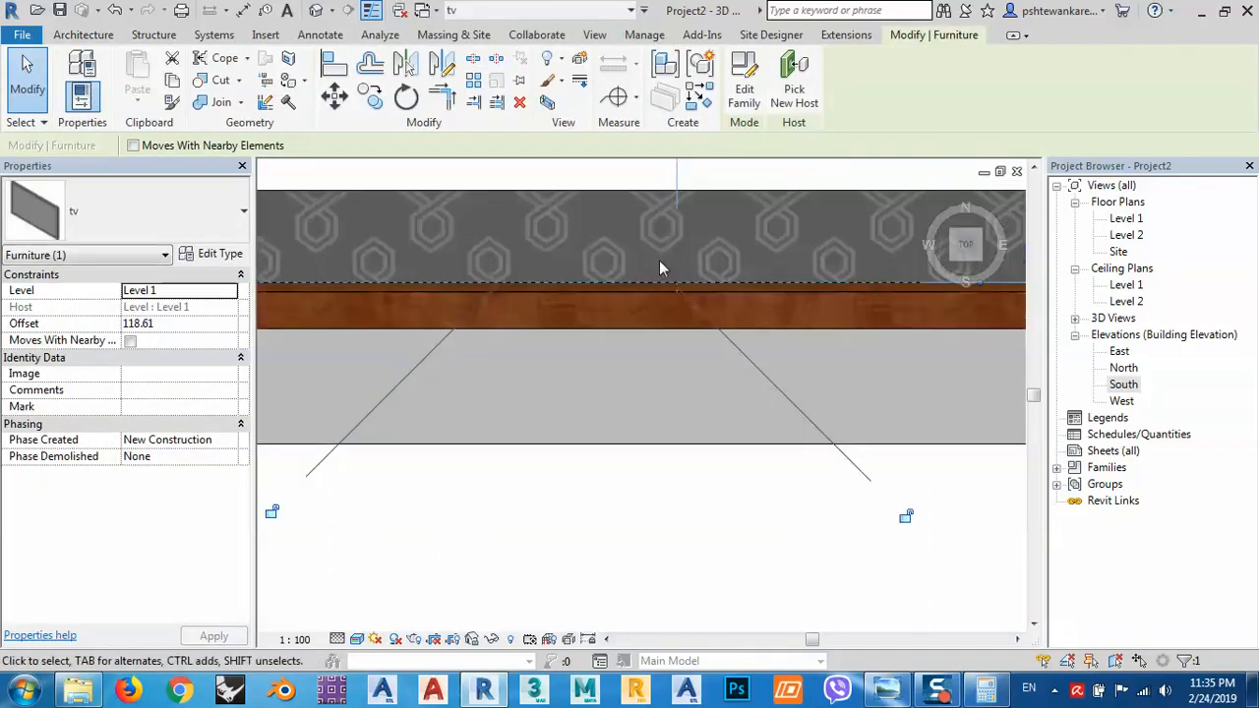
scroll(661, 262, "down", 4)
left_click(704, 413)
middle_click_drag(704, 414, 675, 275, "shift")
scroll(738, 337, "up", 3)
scroll(740, 337, "up", 3)
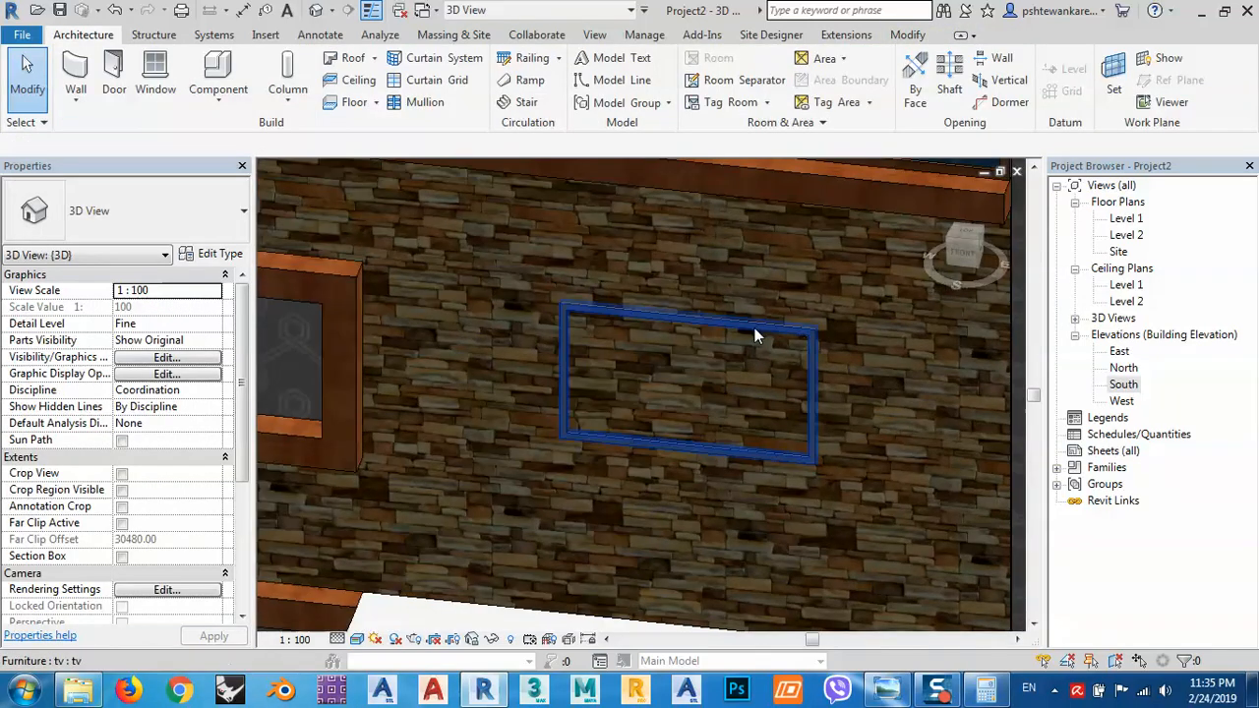
Step: Pull the TV forward out of the stone panel, nudge it back toward the wooden frame in the top view, and deselect it
left_click(755, 327)
left_click_drag(750, 327, 738, 344)
scroll(770, 225, "down", 4)
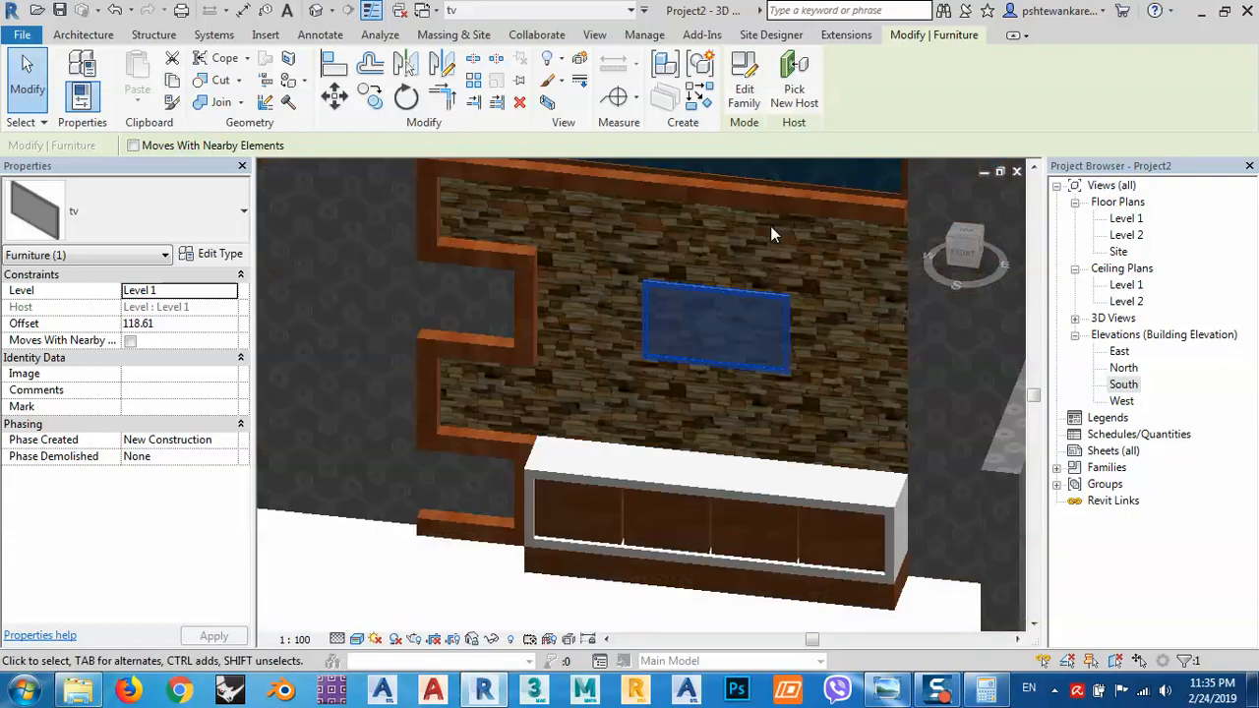
left_click(966, 233)
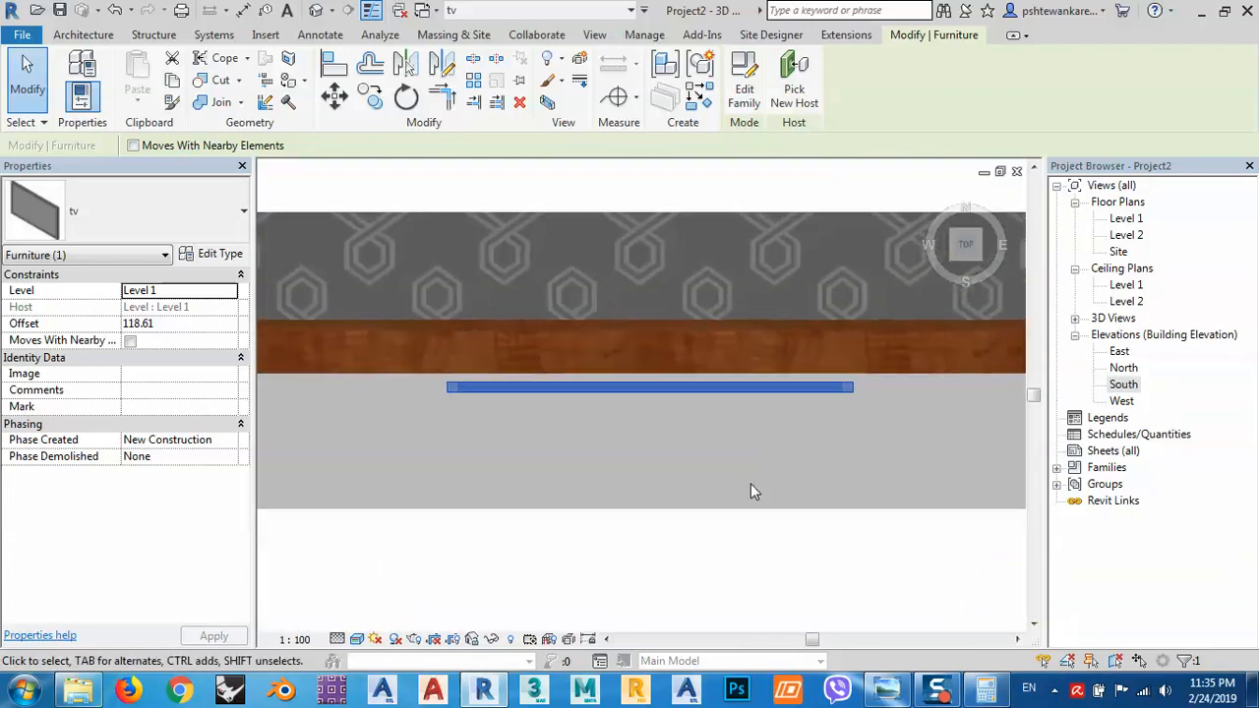
key("Up")
key("Up")
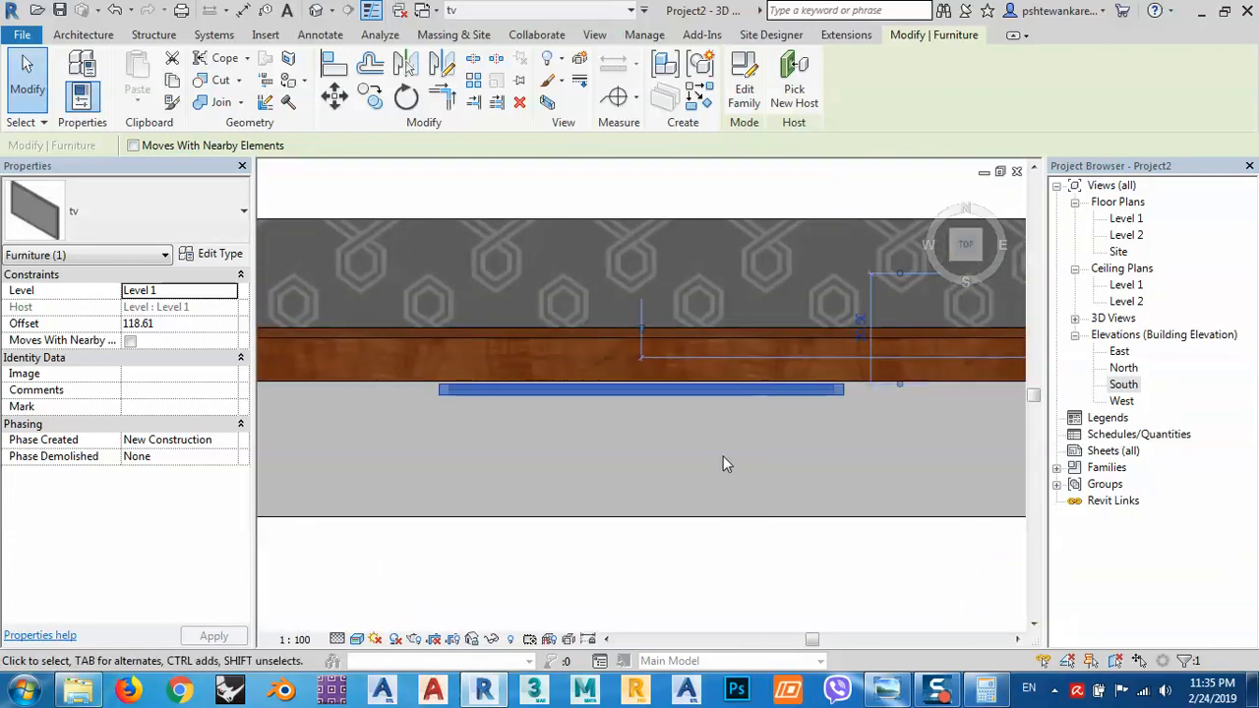
left_click(687, 568)
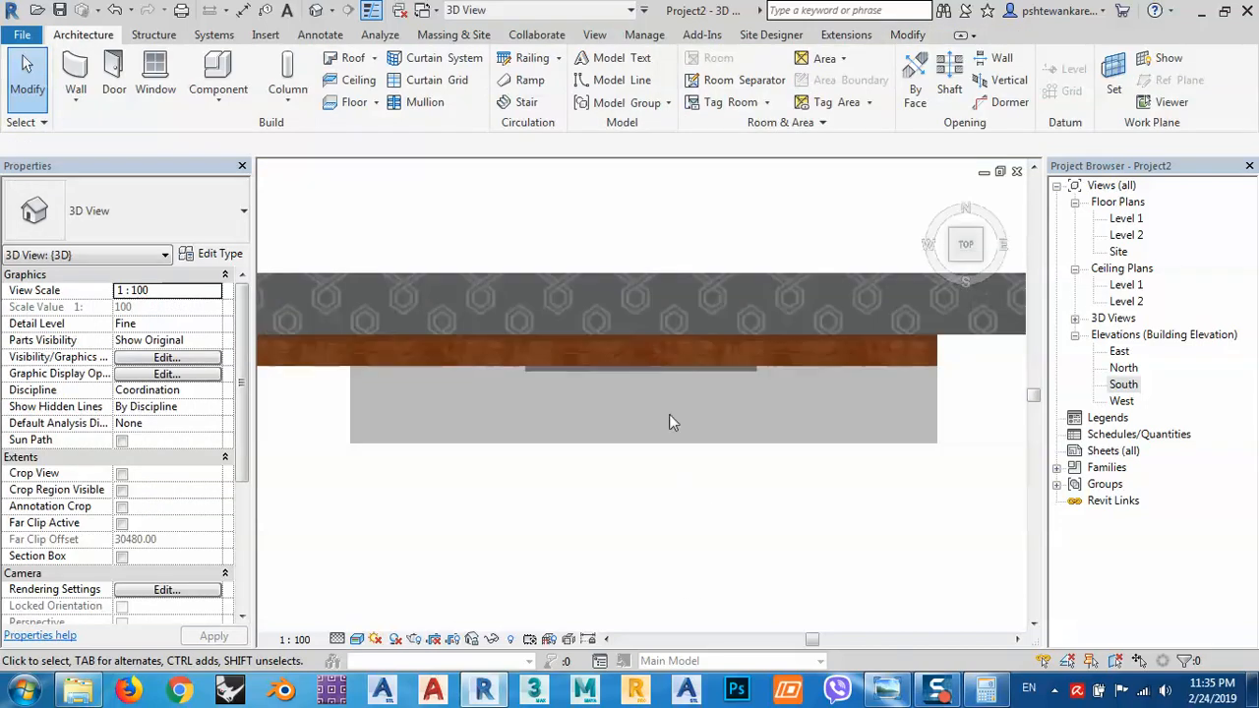
Step: Show the top view in wireframe and move the TV back against the face of the stone panel
middle_click_drag(669, 414, 676, 454, "shift")
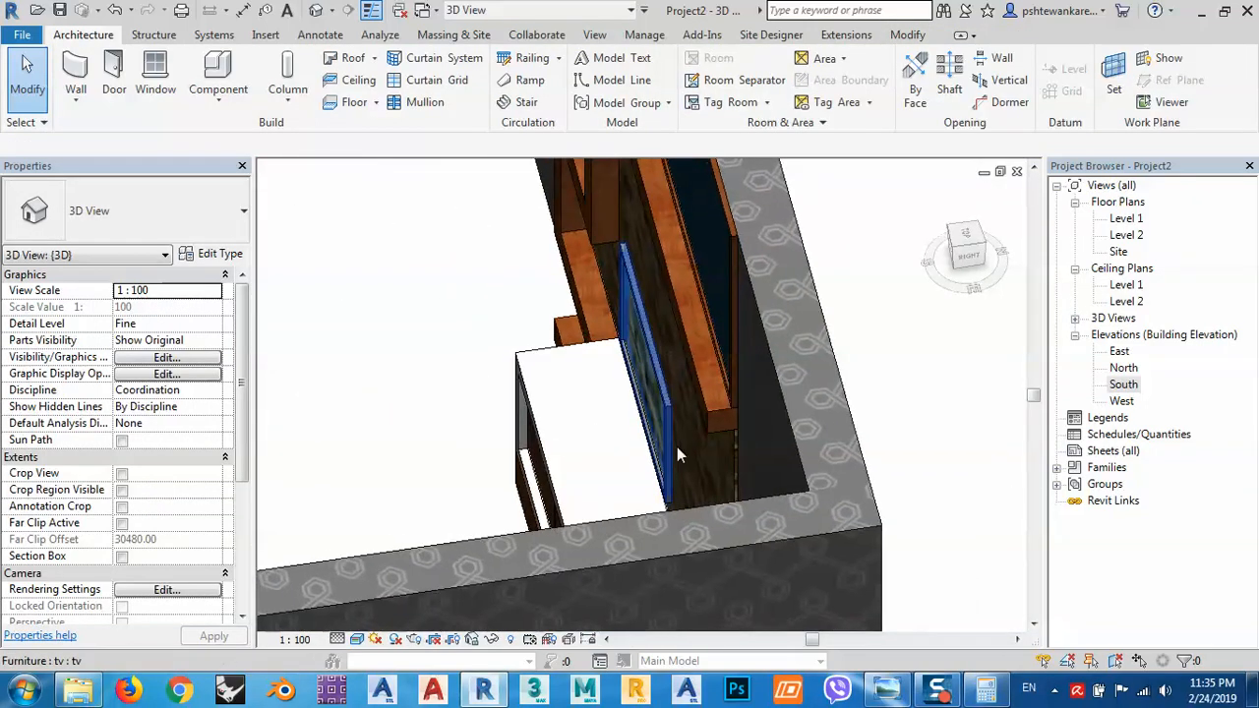
left_click(666, 436)
left_click(966, 236)
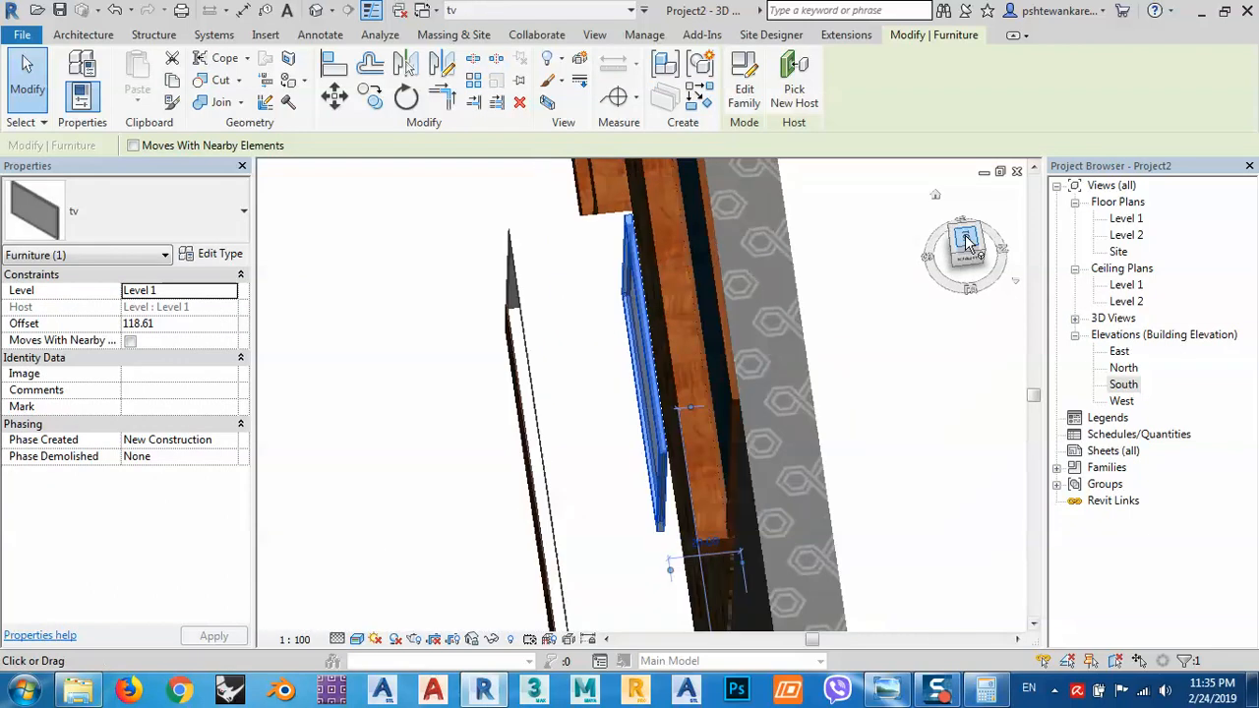
left_click(359, 640)
left_click(379, 523)
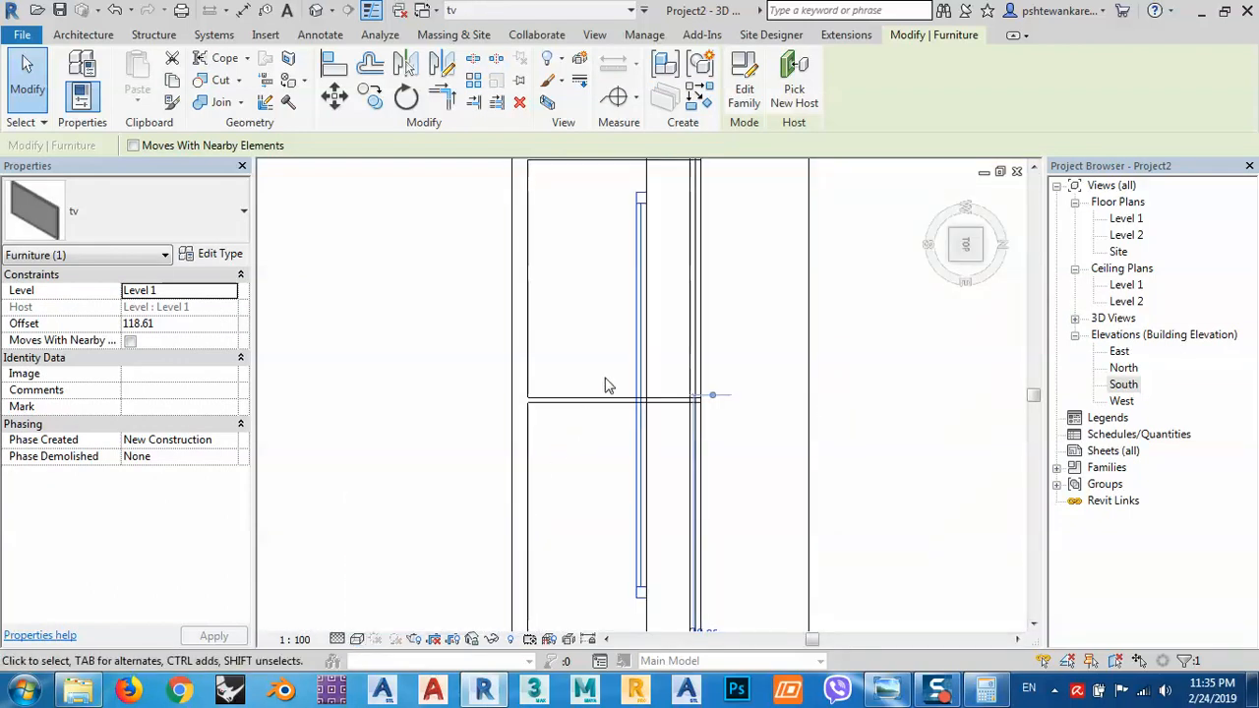
left_click_drag(648, 346, 674, 351, "ctrl")
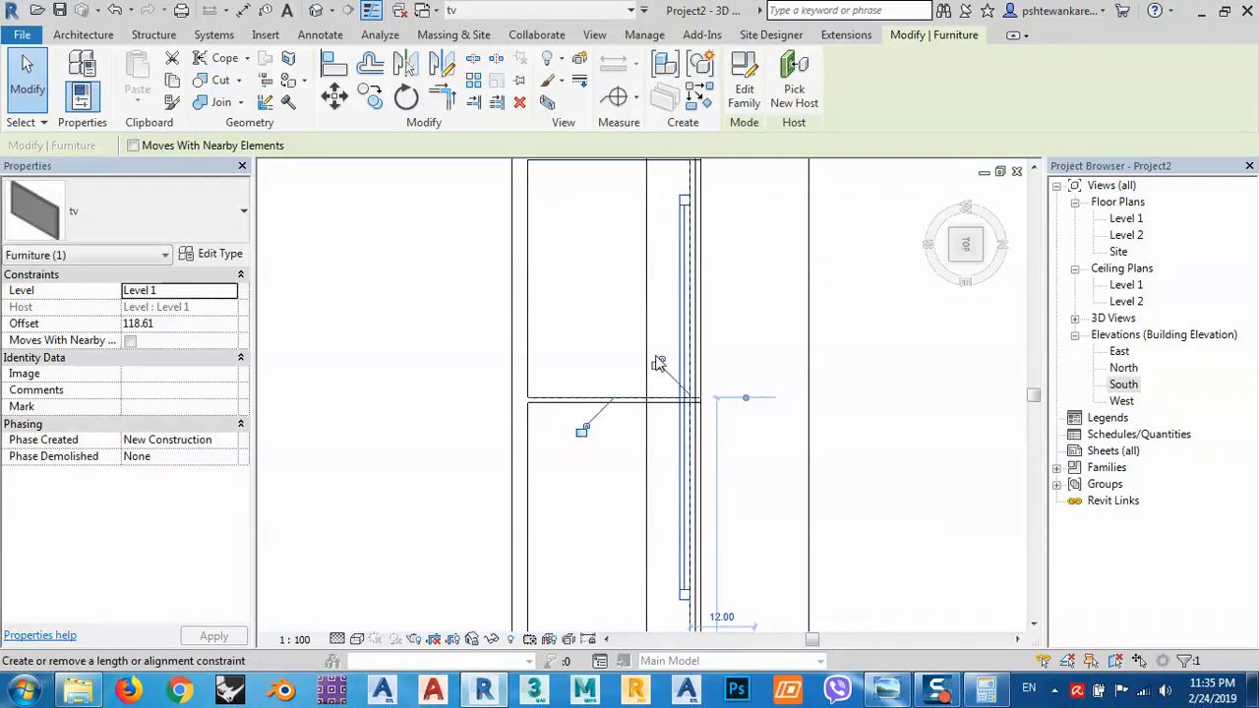
Step: Return to an angled 3D view with the Realistic visual style and deselect the TV
left_click_drag(969, 244, 958, 265)
left_click(959, 264)
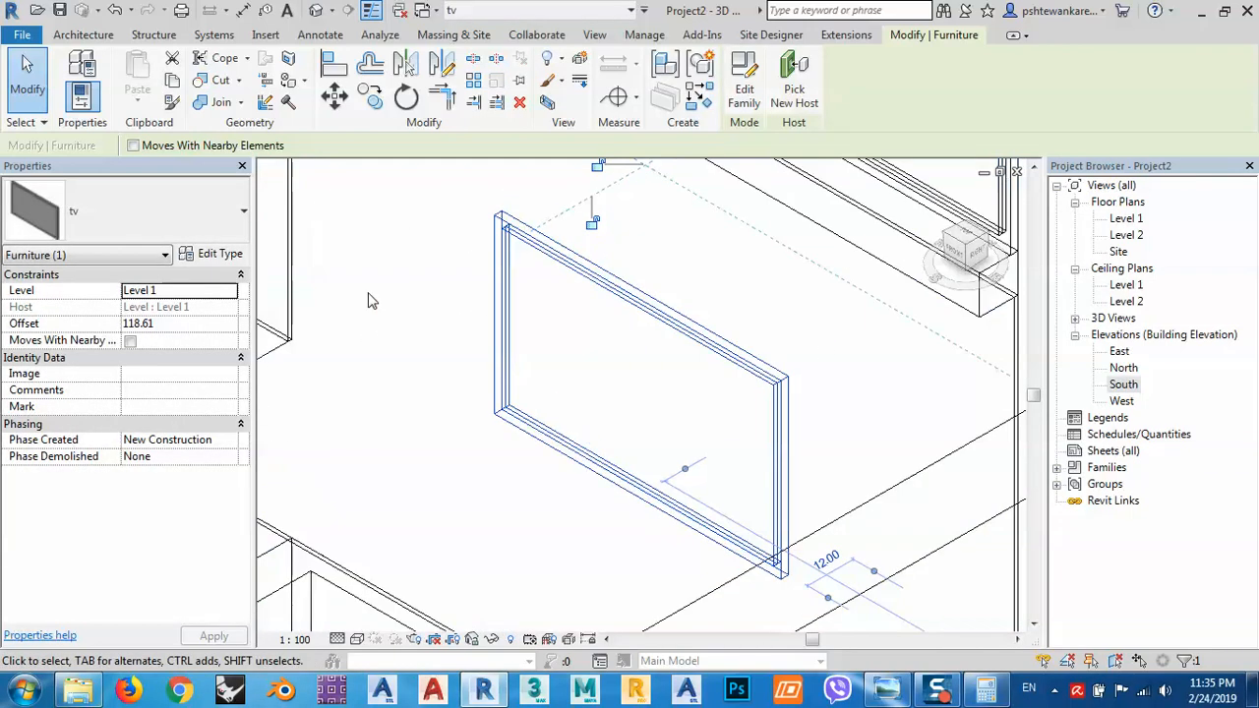
left_click(357, 641)
left_click(399, 598)
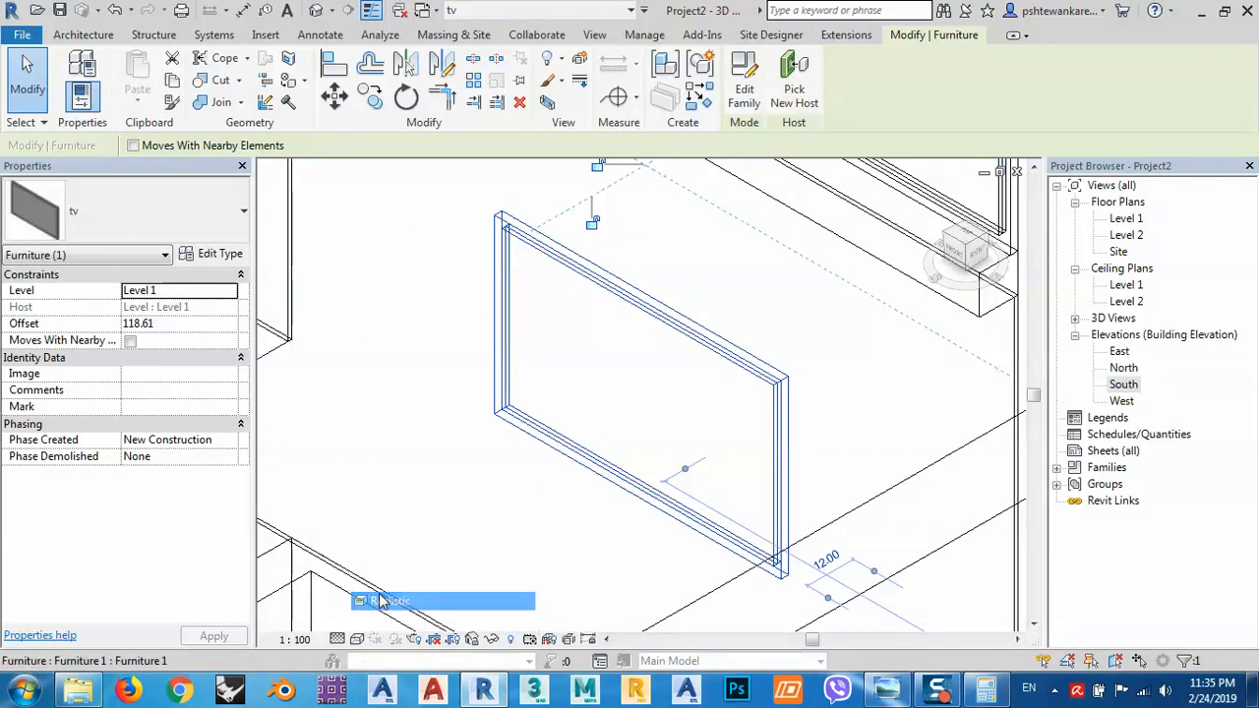
scroll(437, 567, "down", 5)
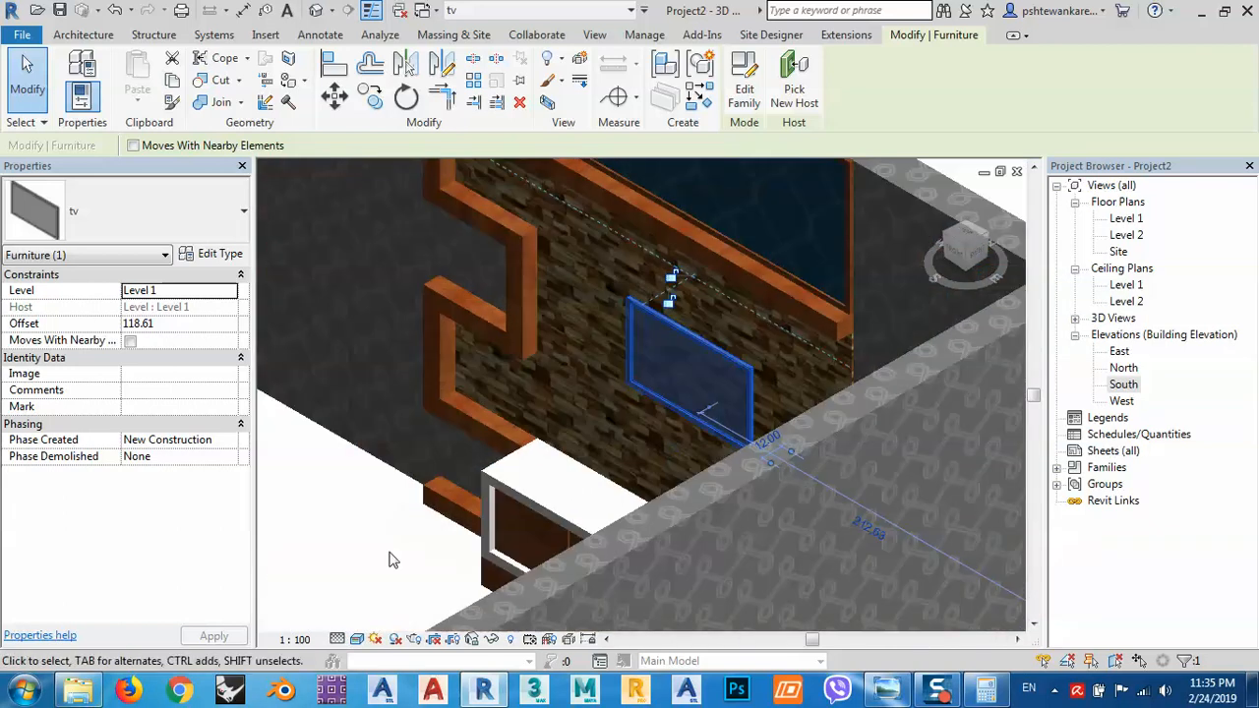
key("Escape")
middle_click_drag(705, 392, 713, 458, "shift")
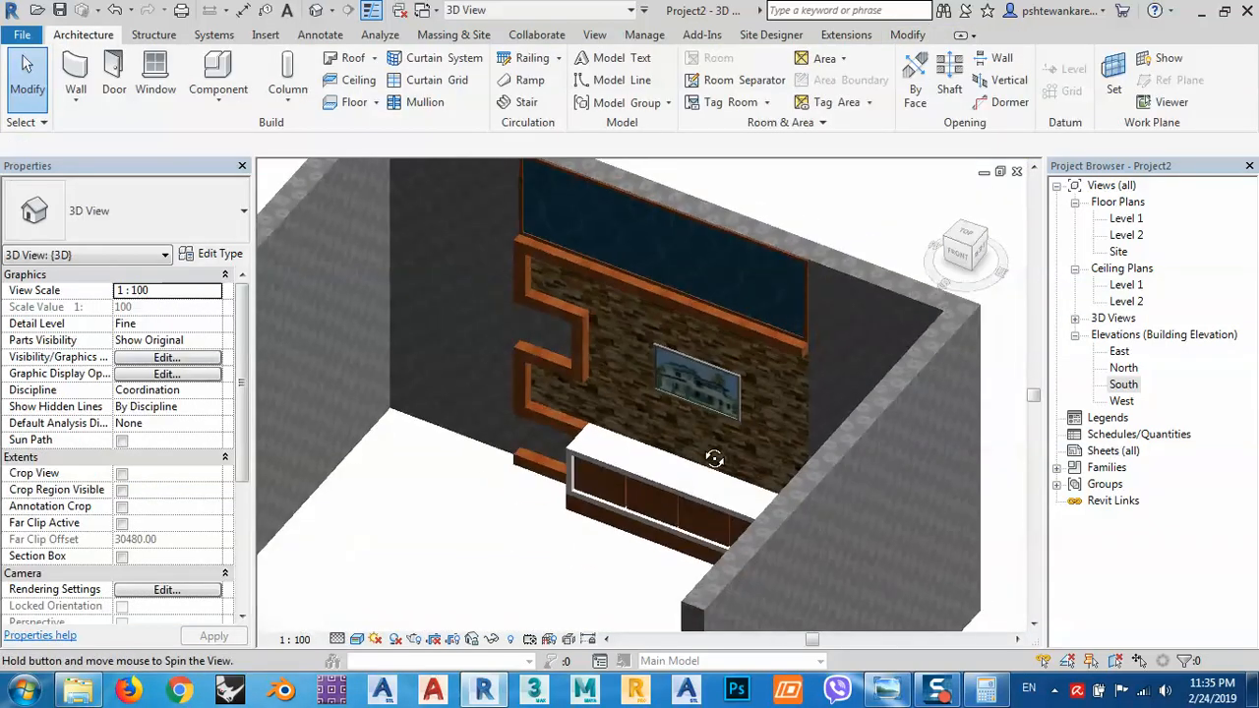
Step: Start a floor in the top view and sketch a rectangular boundary along the outer edges of the three walls
left_click(966, 236)
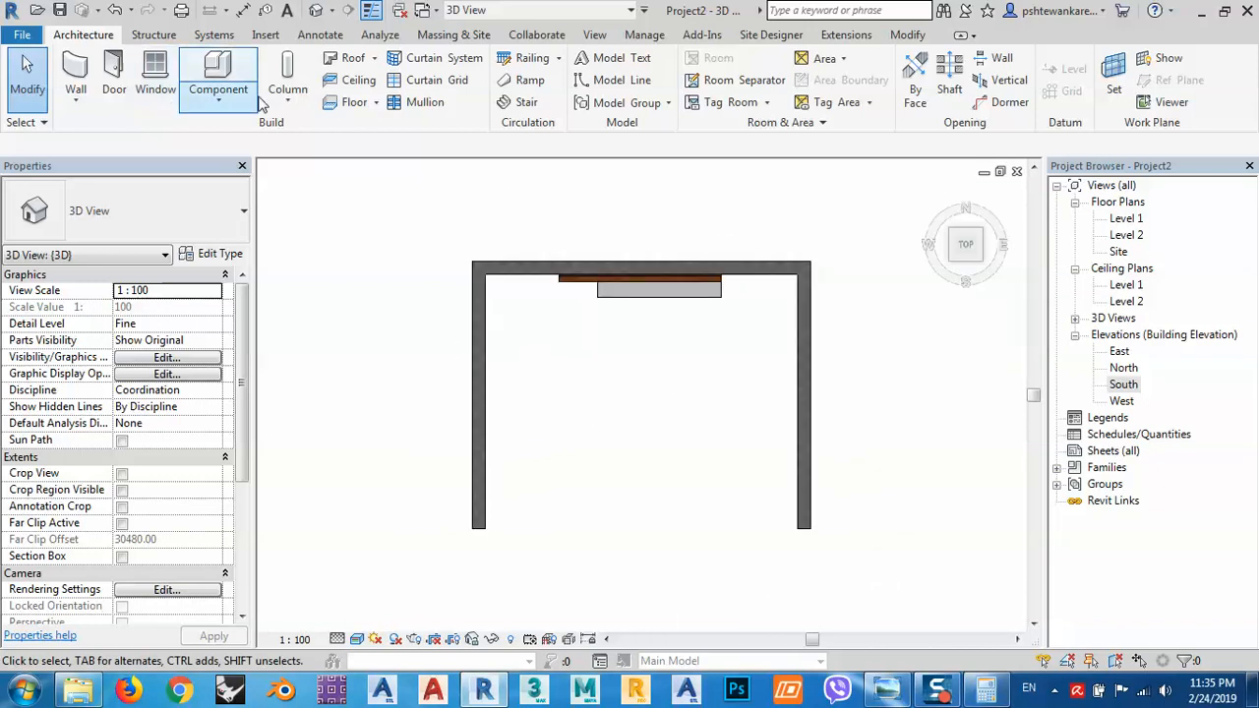
left_click(354, 102)
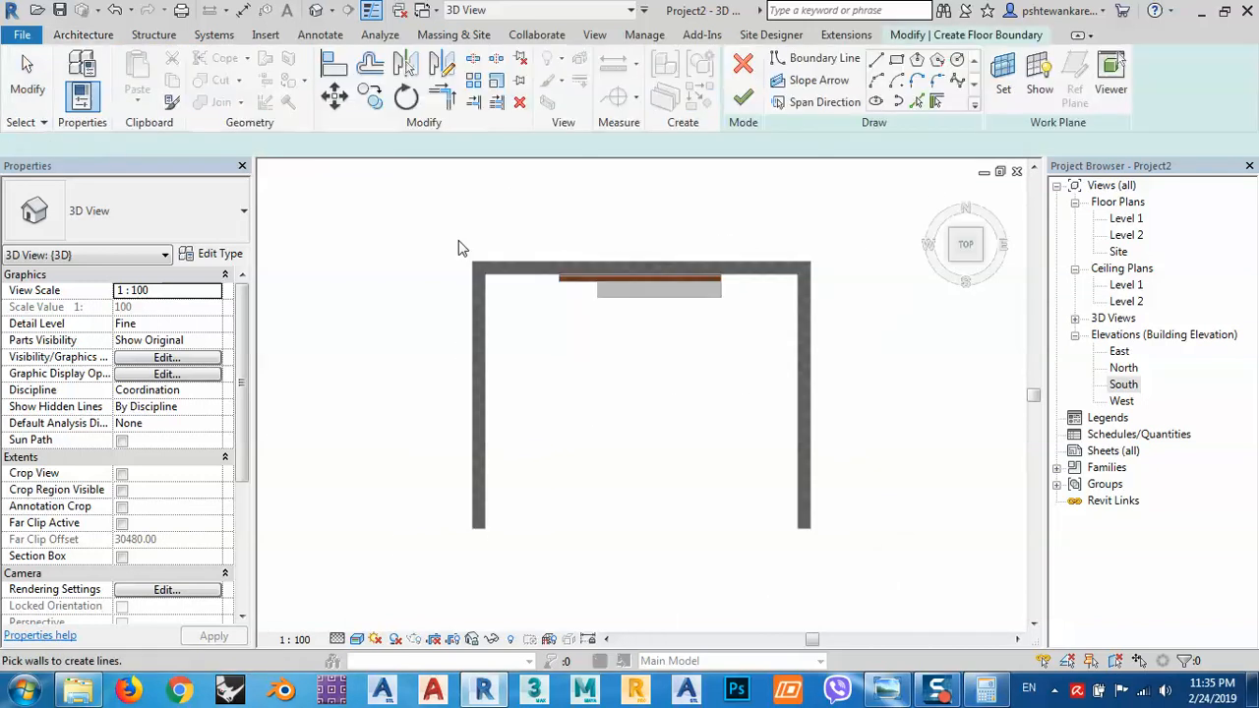
left_click(896, 61)
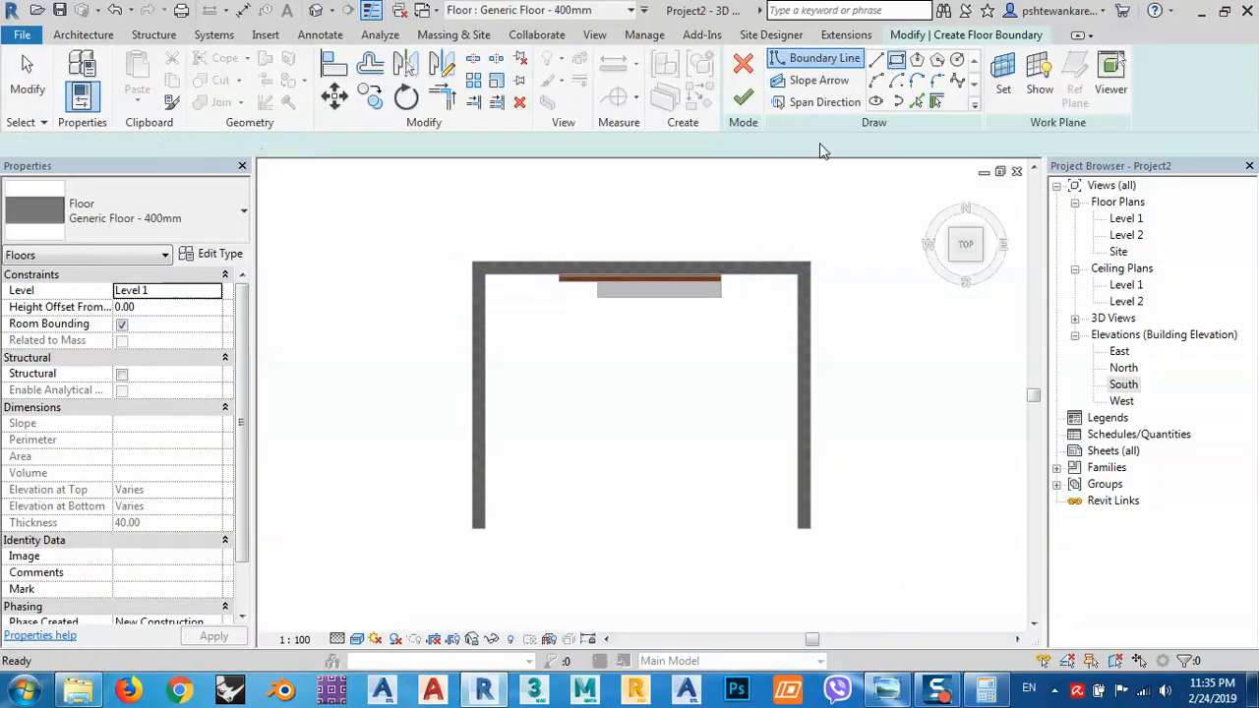
left_click(472, 261)
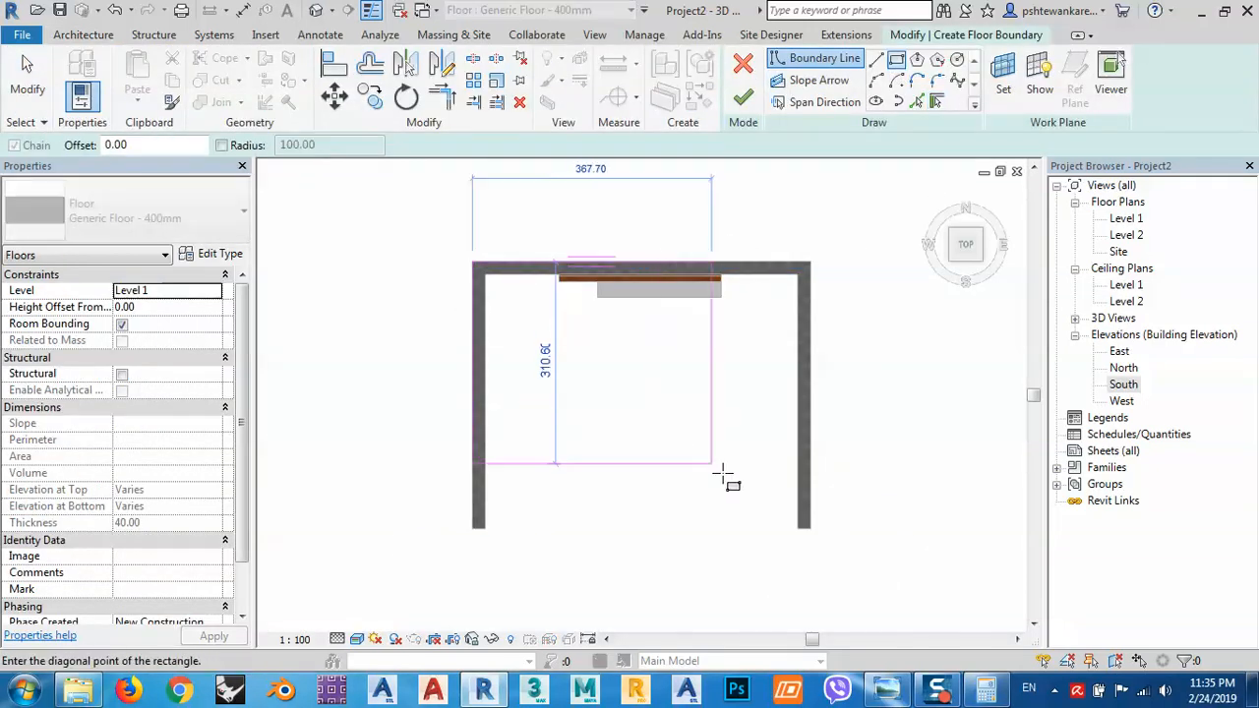
left_click(808, 529)
right_click(686, 454)
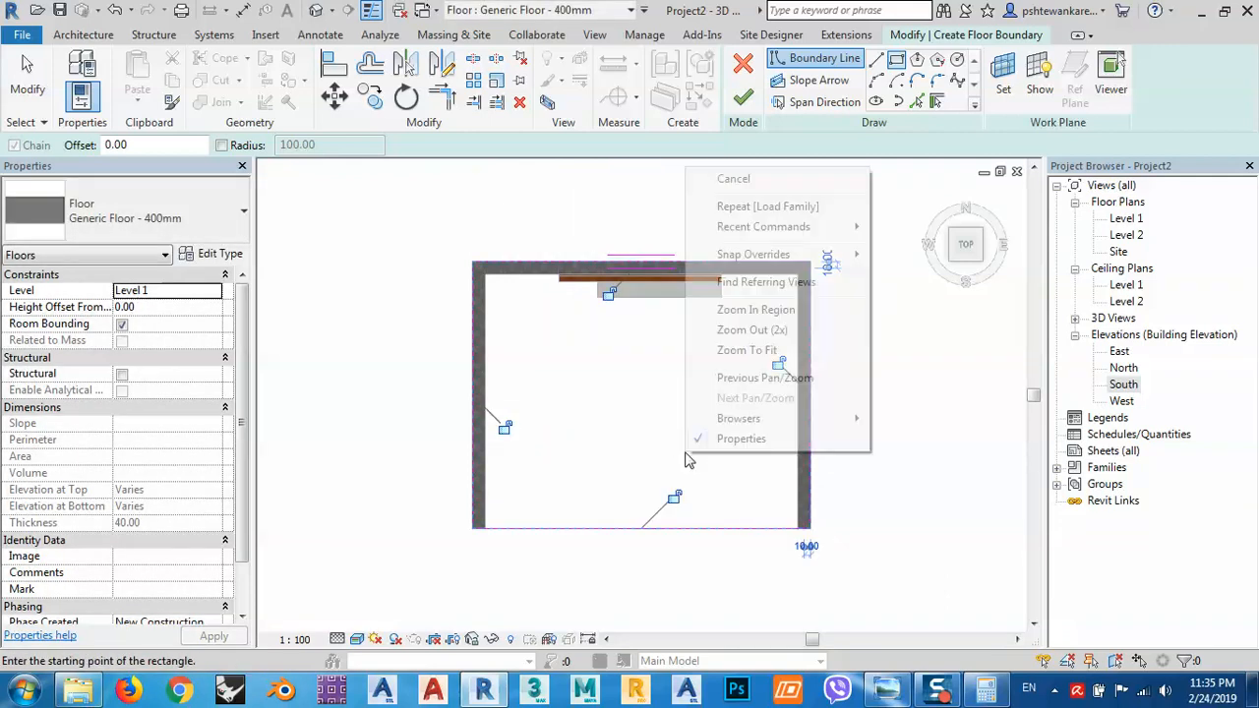
left_click(732, 178)
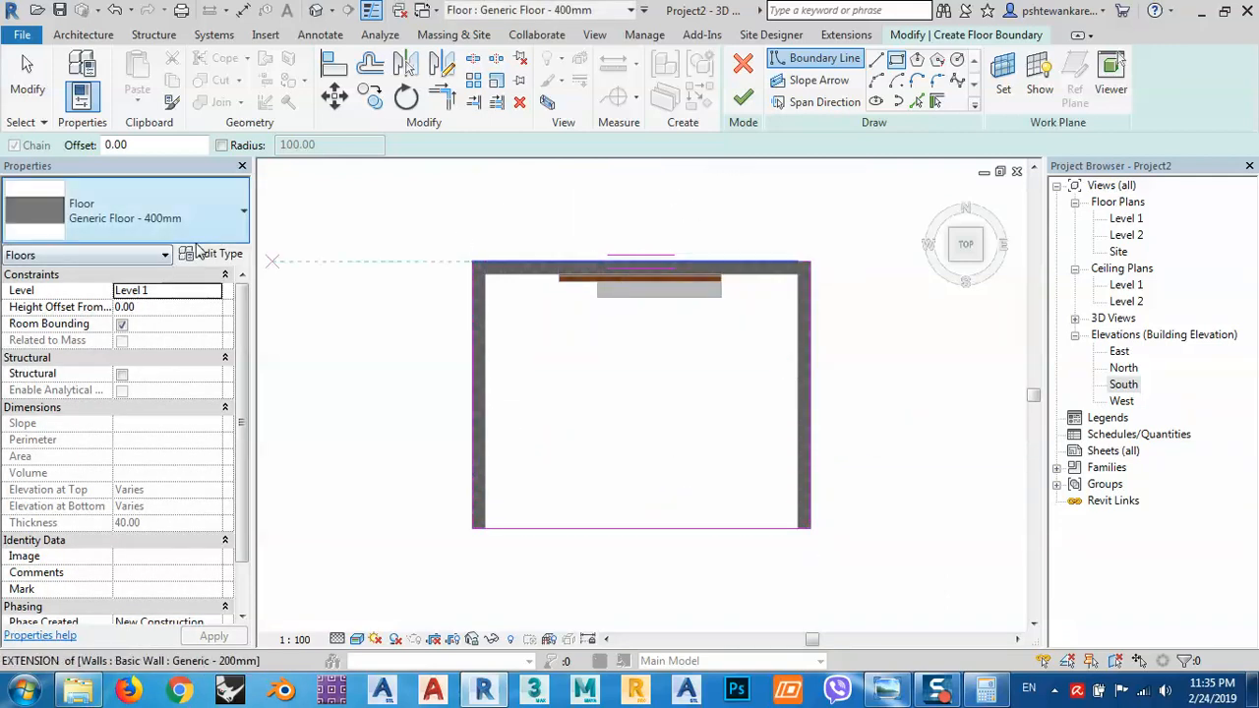
right_click(331, 362)
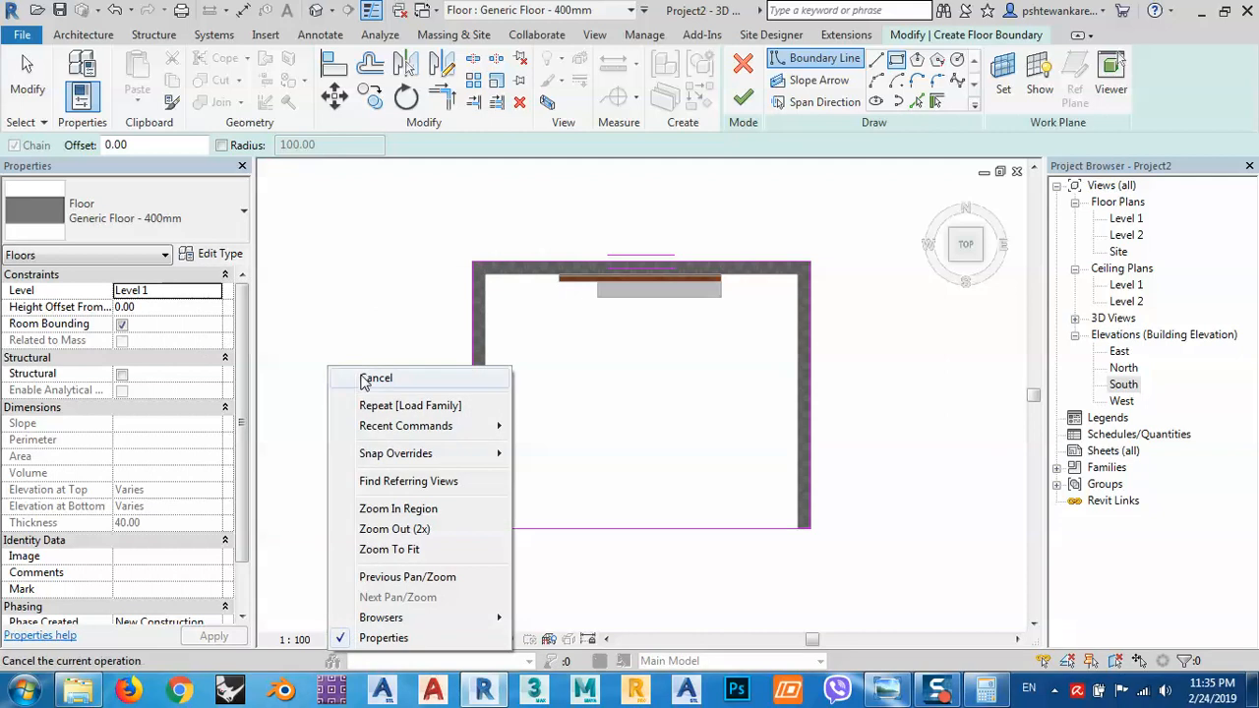
left_click(359, 374)
Step: Set the structure layer thickness of the Generic Floor - 400mm type to 10
left_click(205, 254)
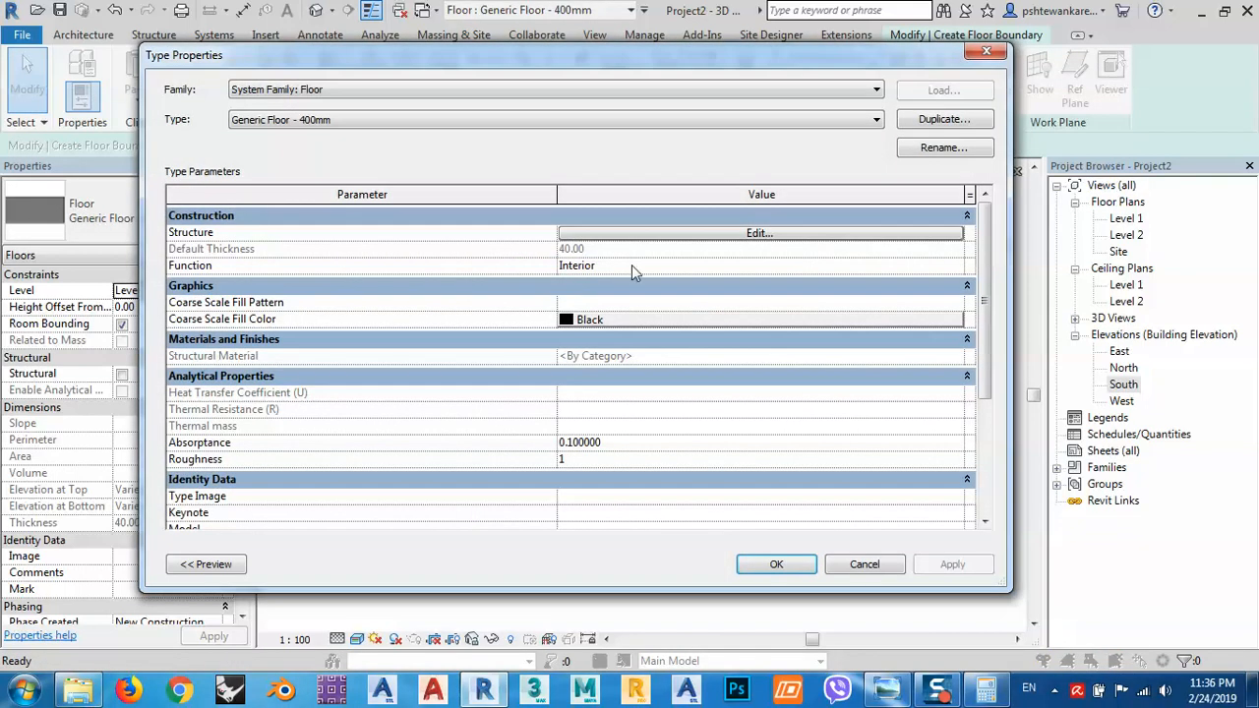
left_click(759, 234)
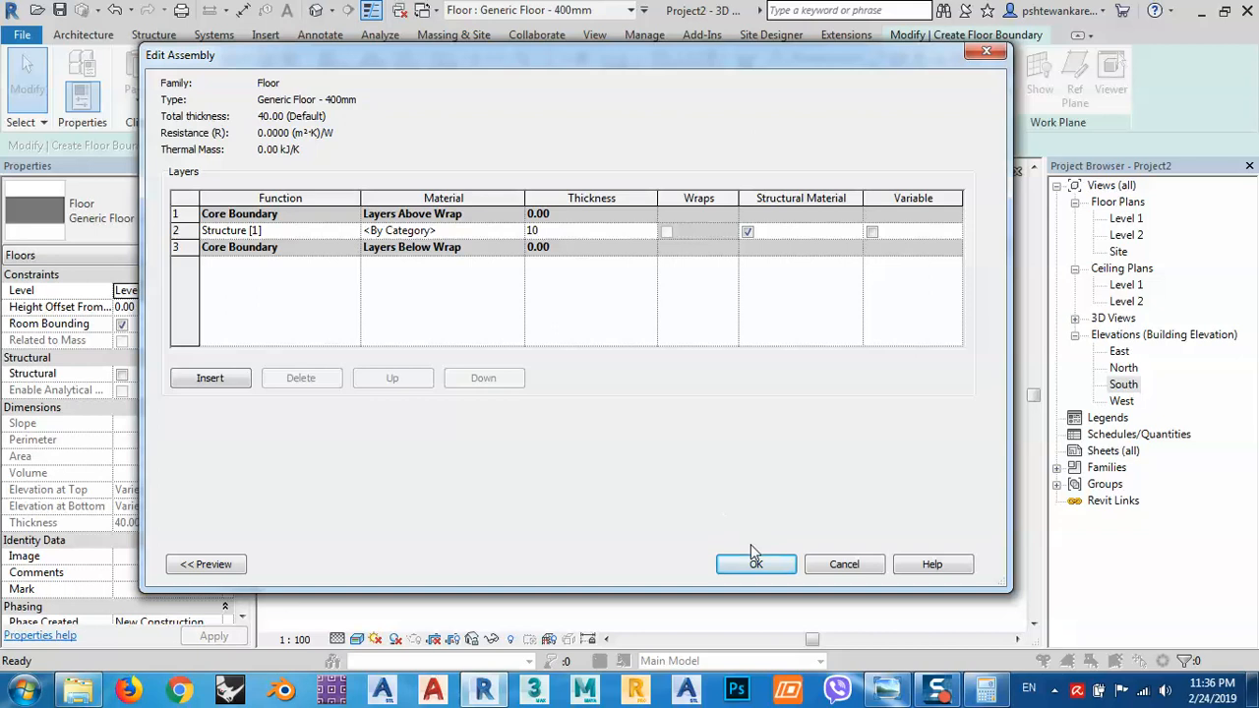
left_click(763, 565)
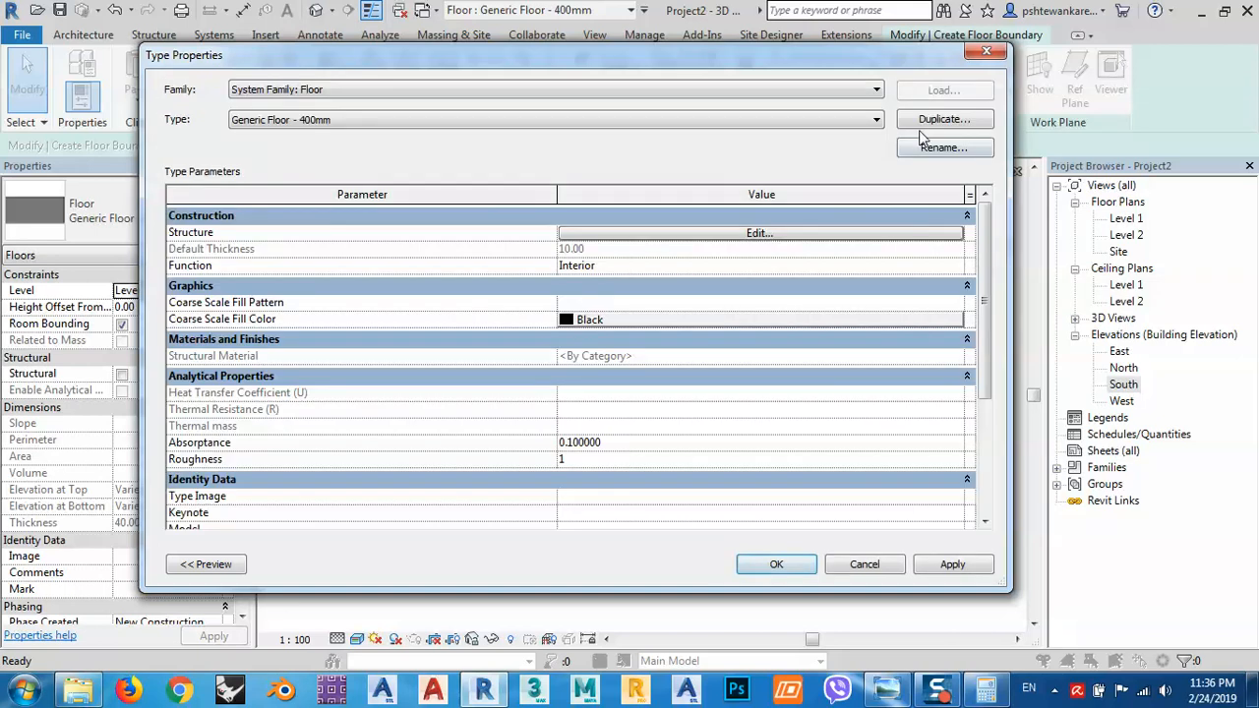
Step: Add the library's Wood Flooring material to the project for the floor's structure layer, keeping both appearances
left_click(725, 235)
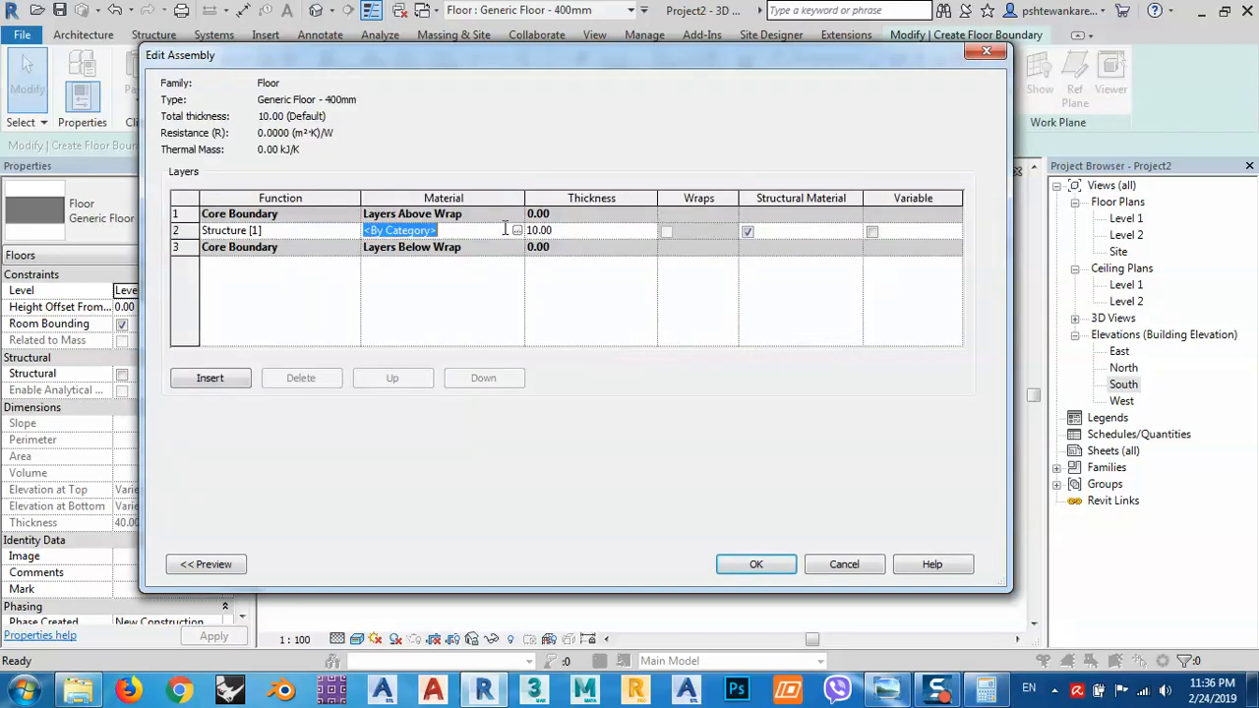
left_click(516, 231)
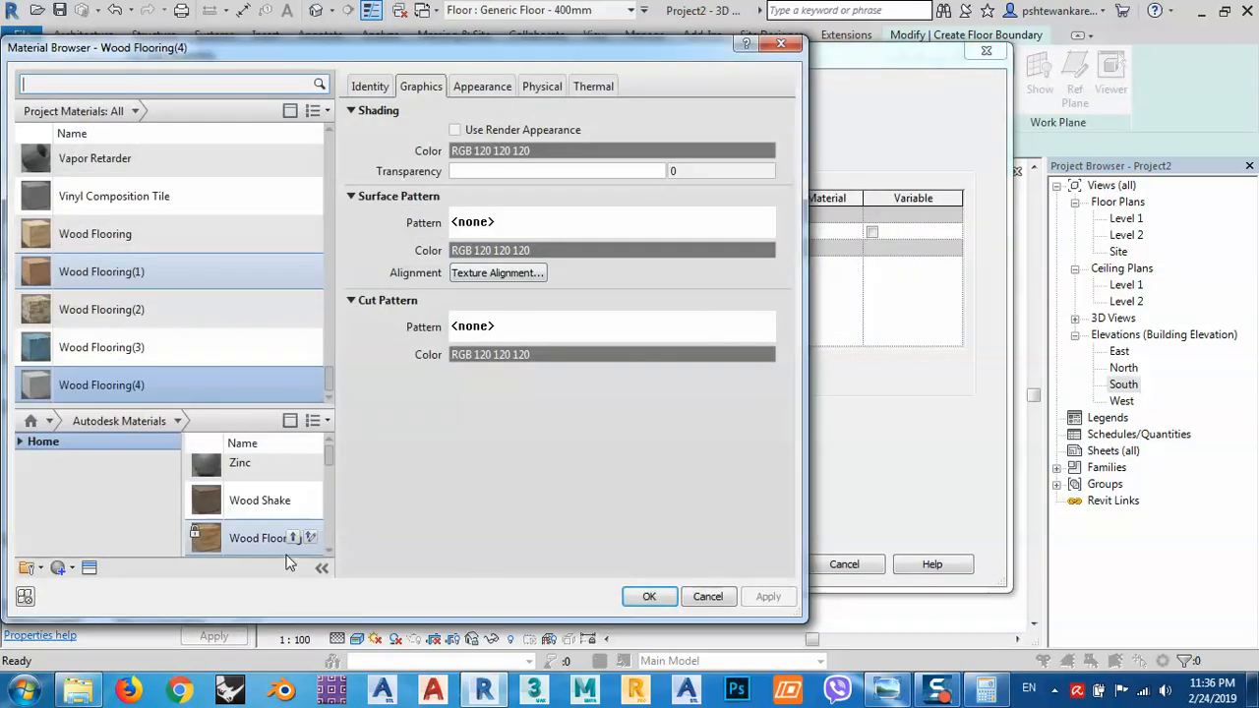
left_click(293, 538)
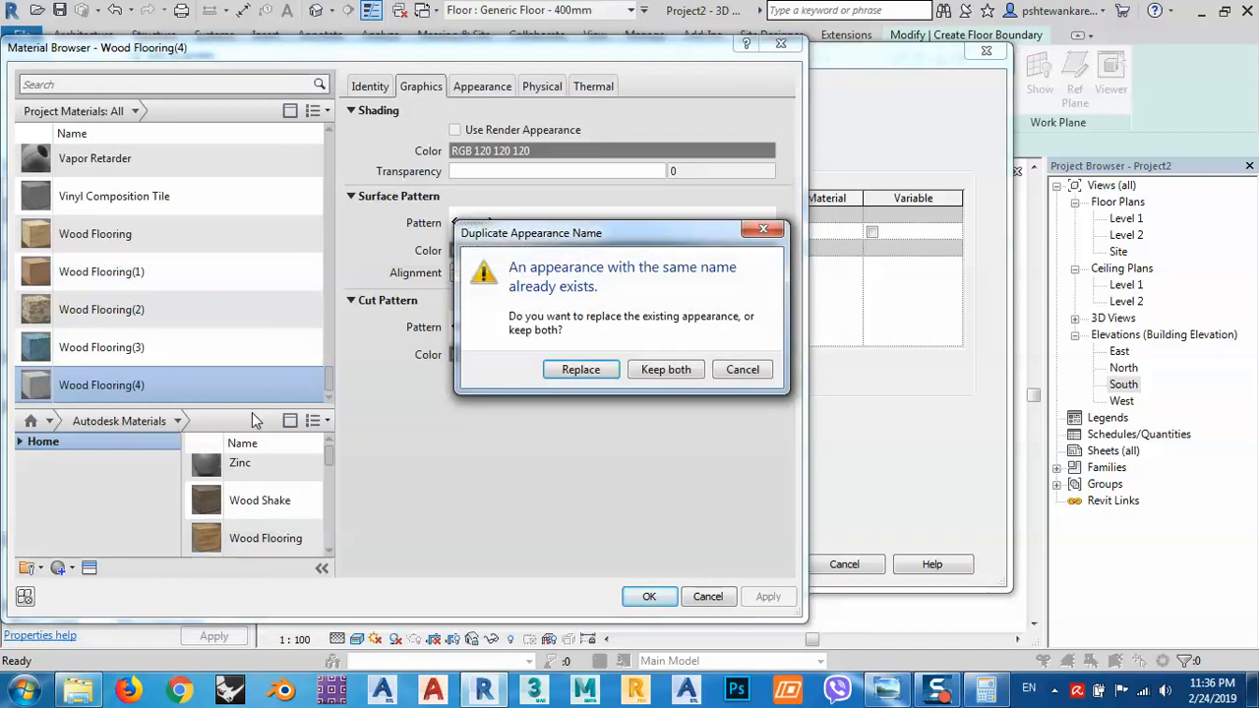
left_click(656, 372)
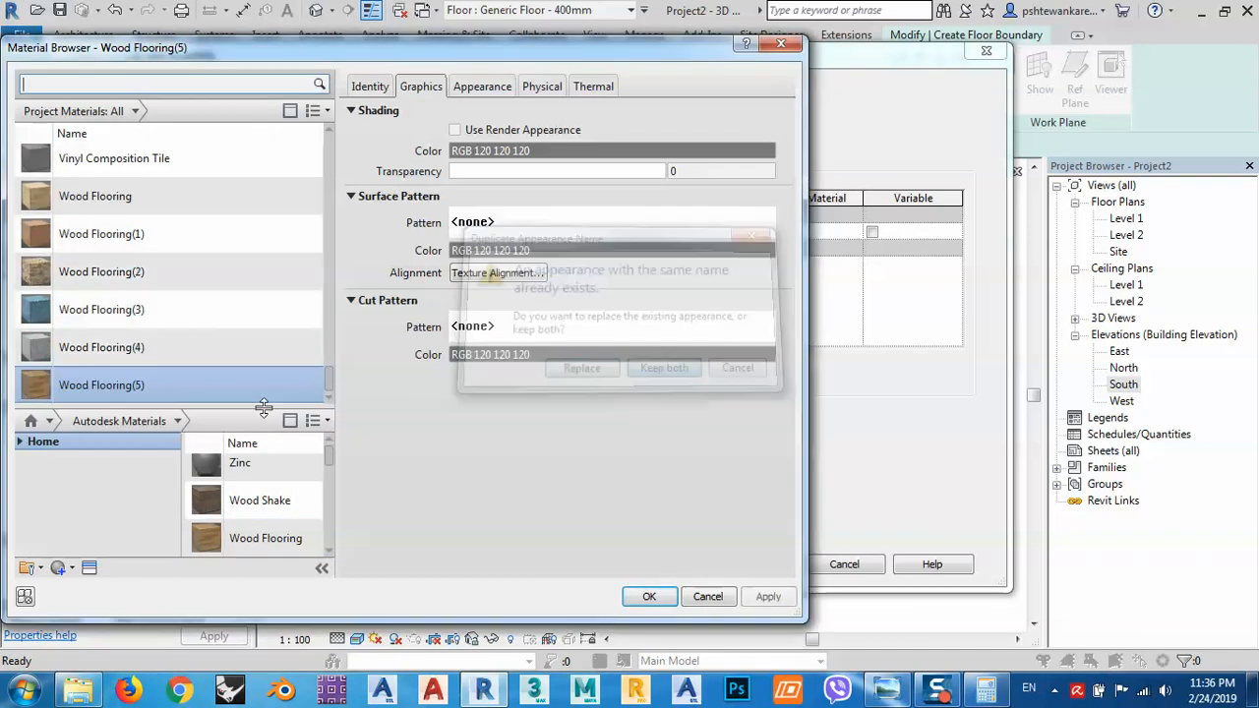
Step: Rotate the new wood flooring material's beechwood_galliano.png texture by 90° and apply the material to the floor type
left_click(497, 86)
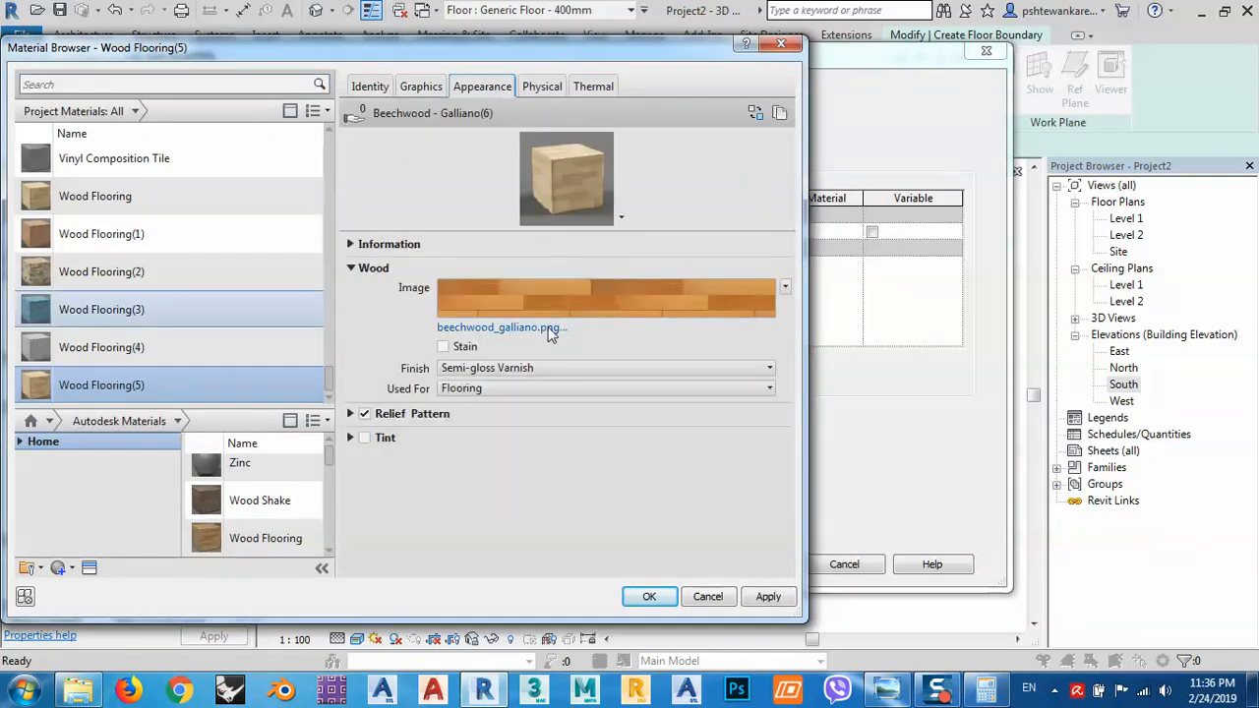
left_click(548, 327)
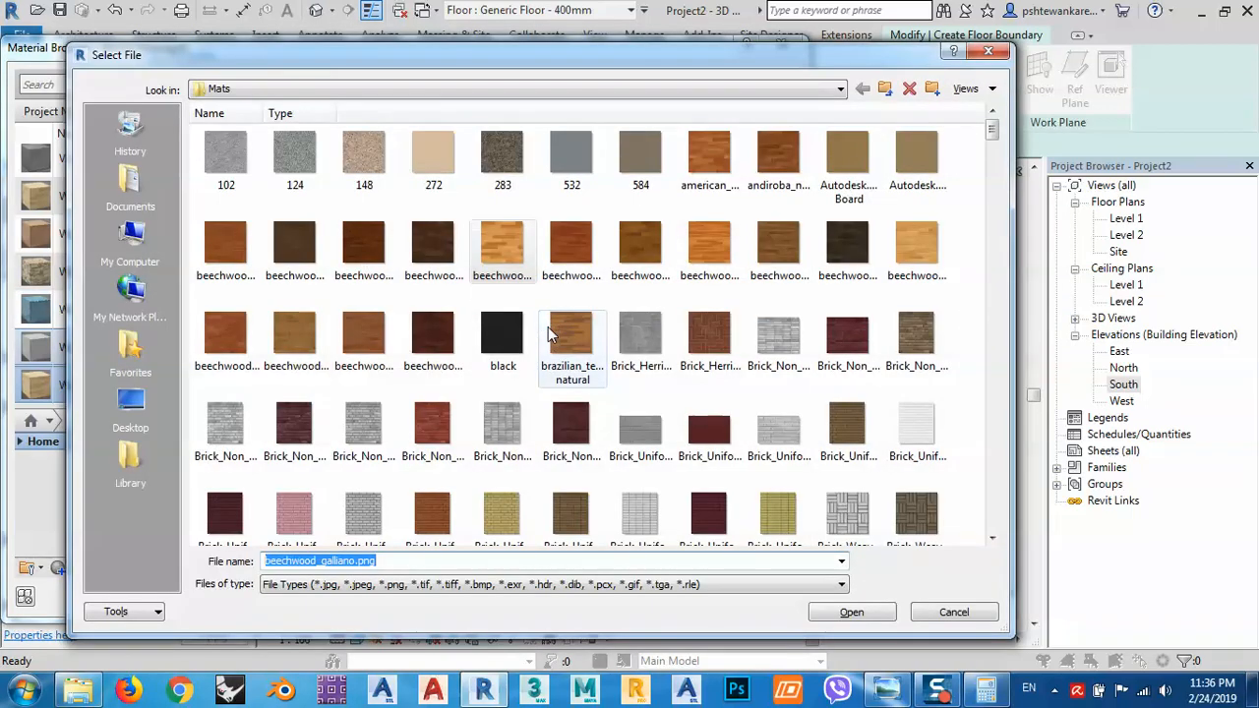
double_click(502, 244)
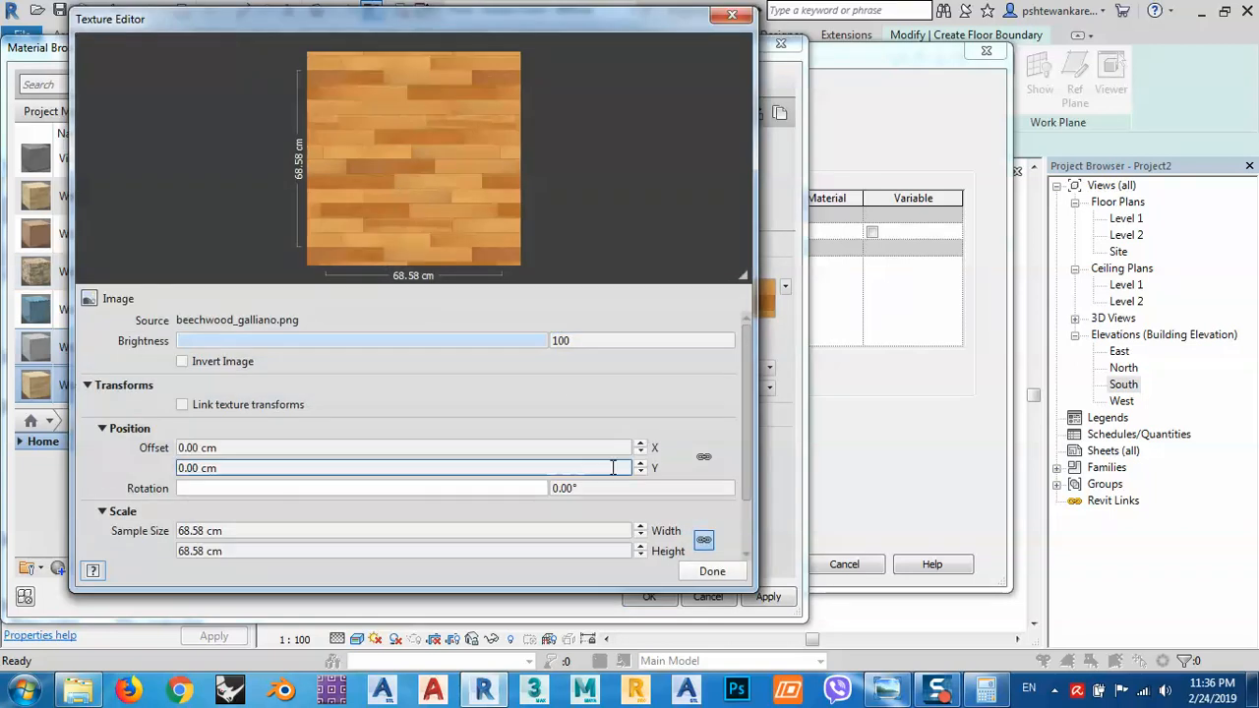
left_click(565, 488)
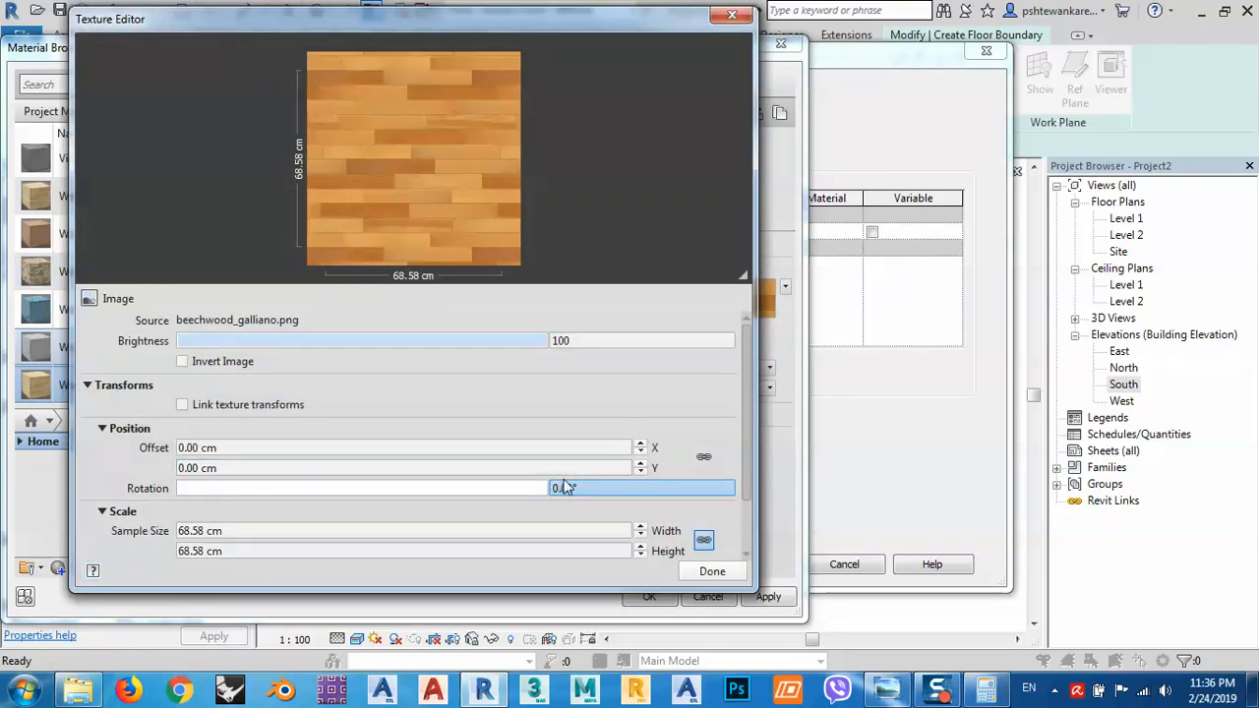
type("90")
left_click(710, 573)
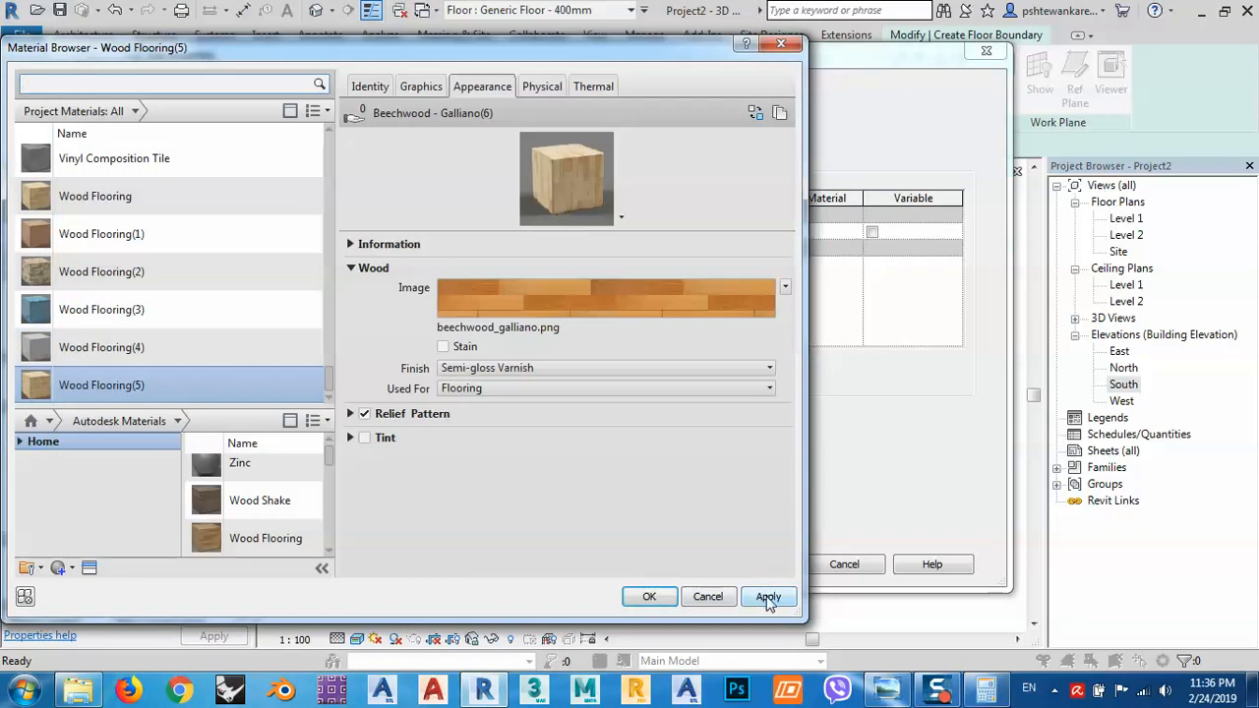
left_click(651, 596)
left_click(757, 566)
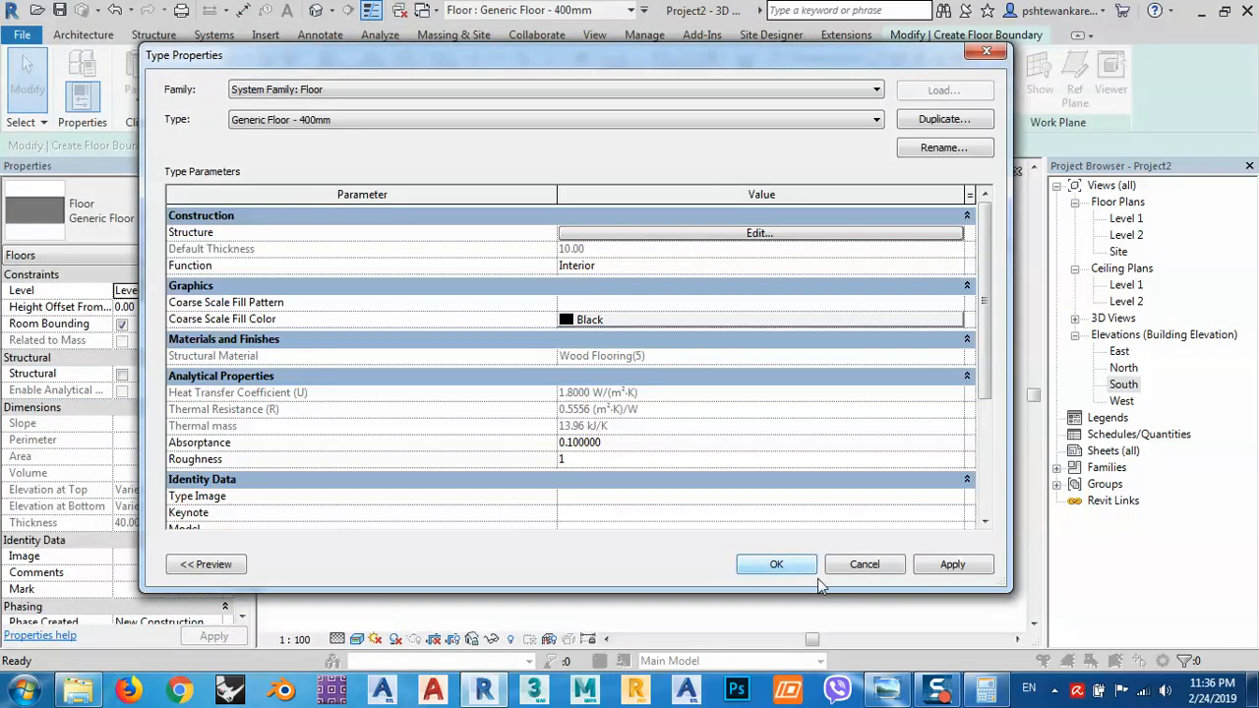
left_click(777, 566)
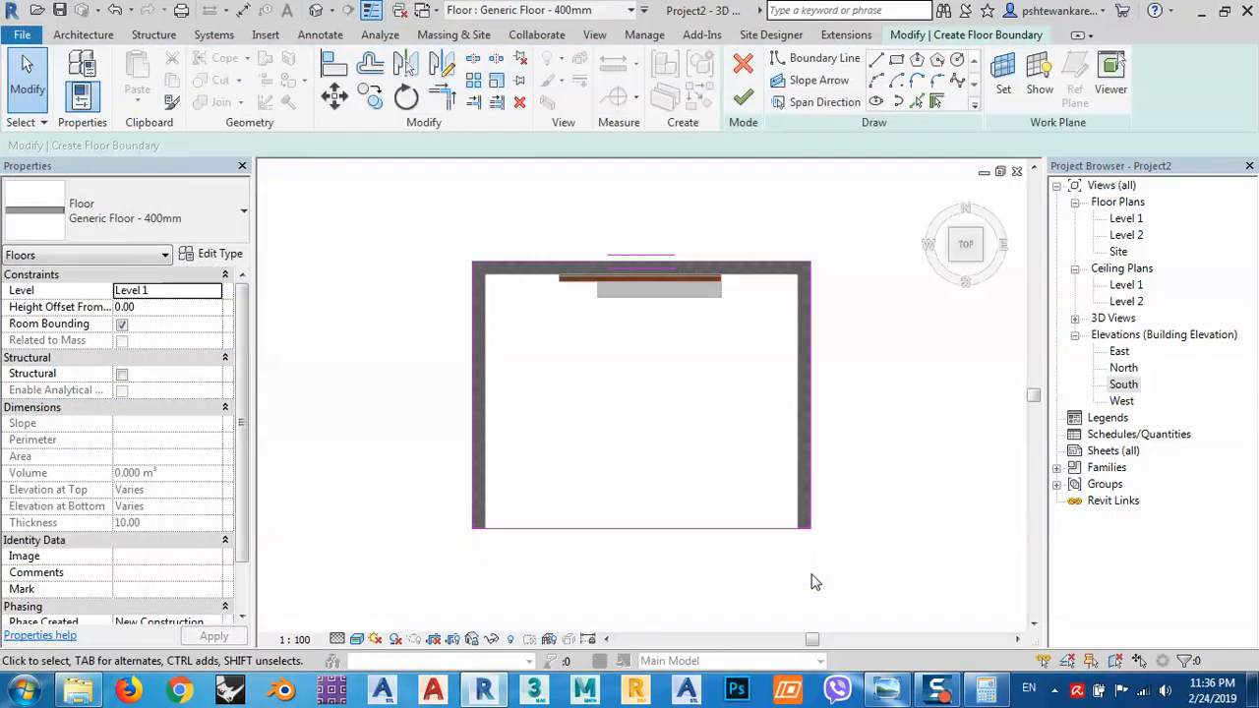
Step: Finish the floor boundary and check the plank texture of the floor in the 3D view
left_click(742, 96)
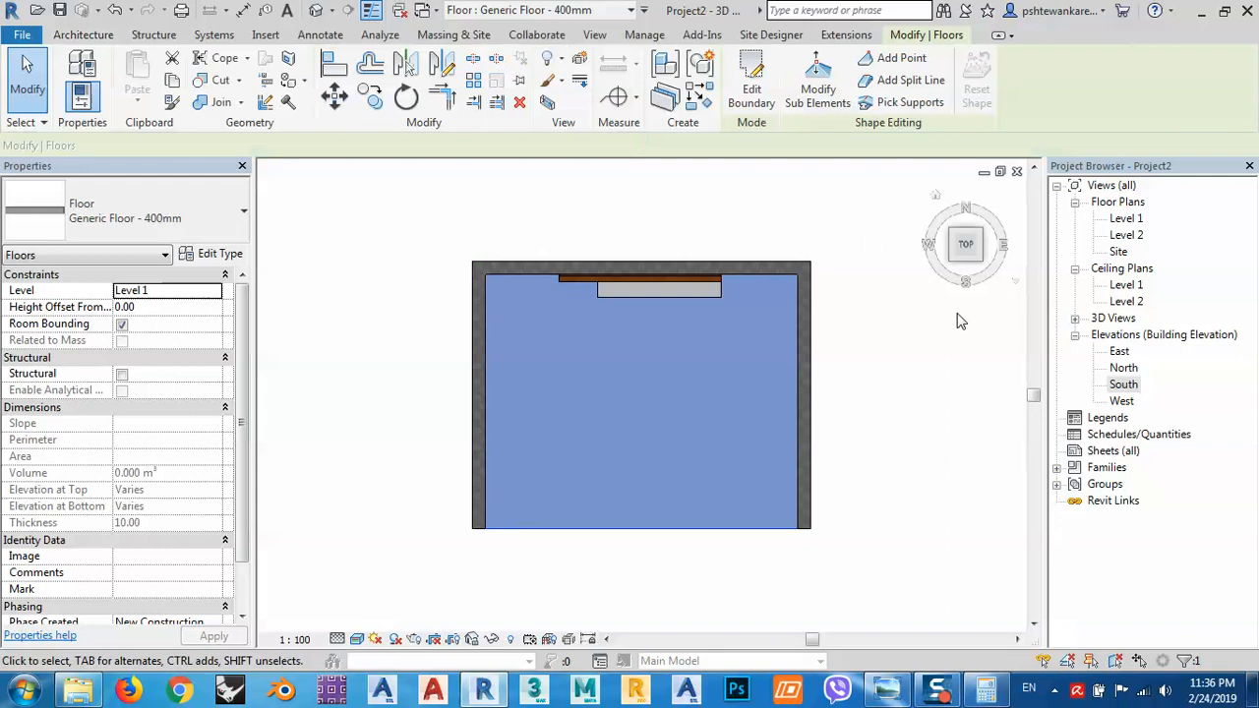
left_click(980, 268)
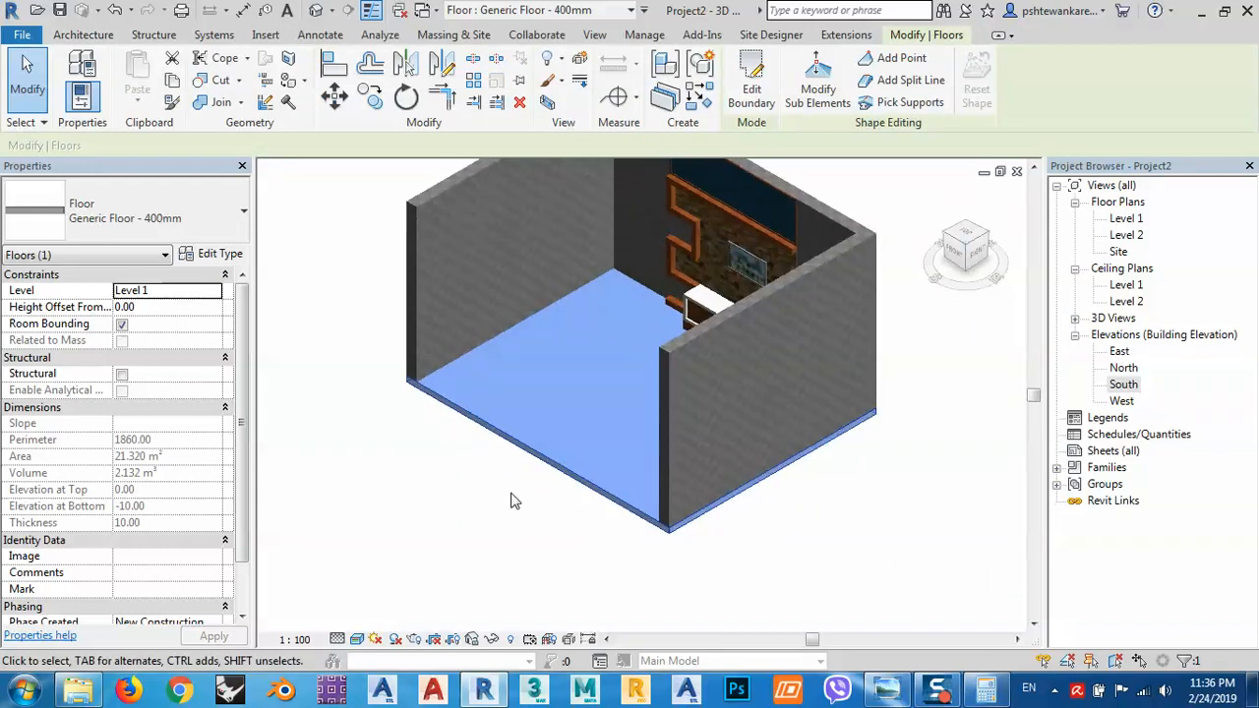
scroll(570, 449, "up", 4)
scroll(580, 445, "up", 4)
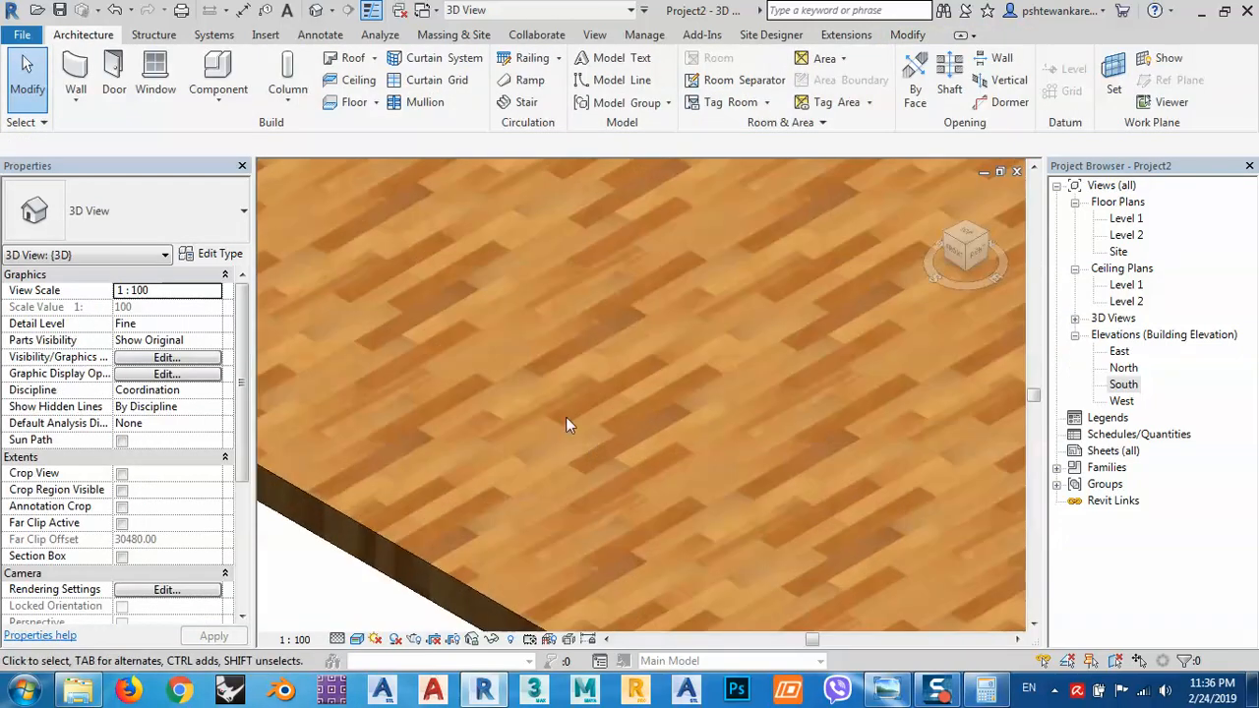
scroll(570, 428, "down", 6)
middle_click_drag(594, 431, 876, 299, "shift")
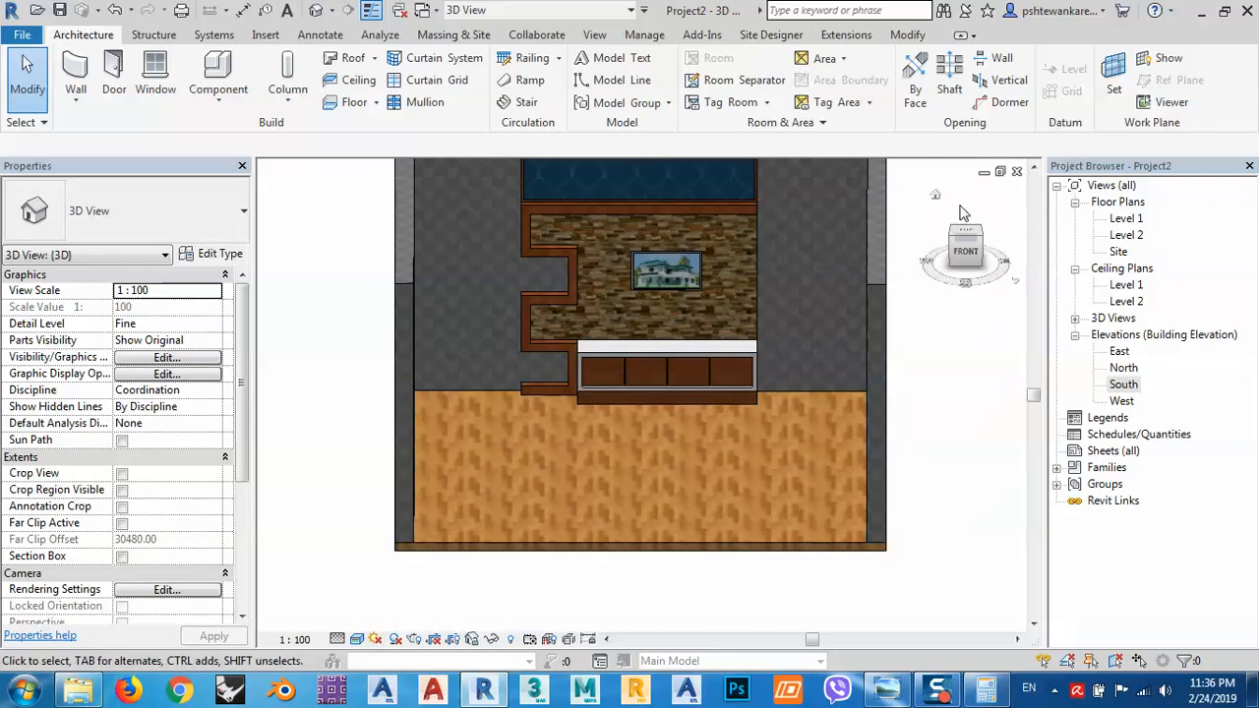
Step: Place a perspective camera in the top view at the room's front right corner, aimed past the back left corner
left_click(962, 234)
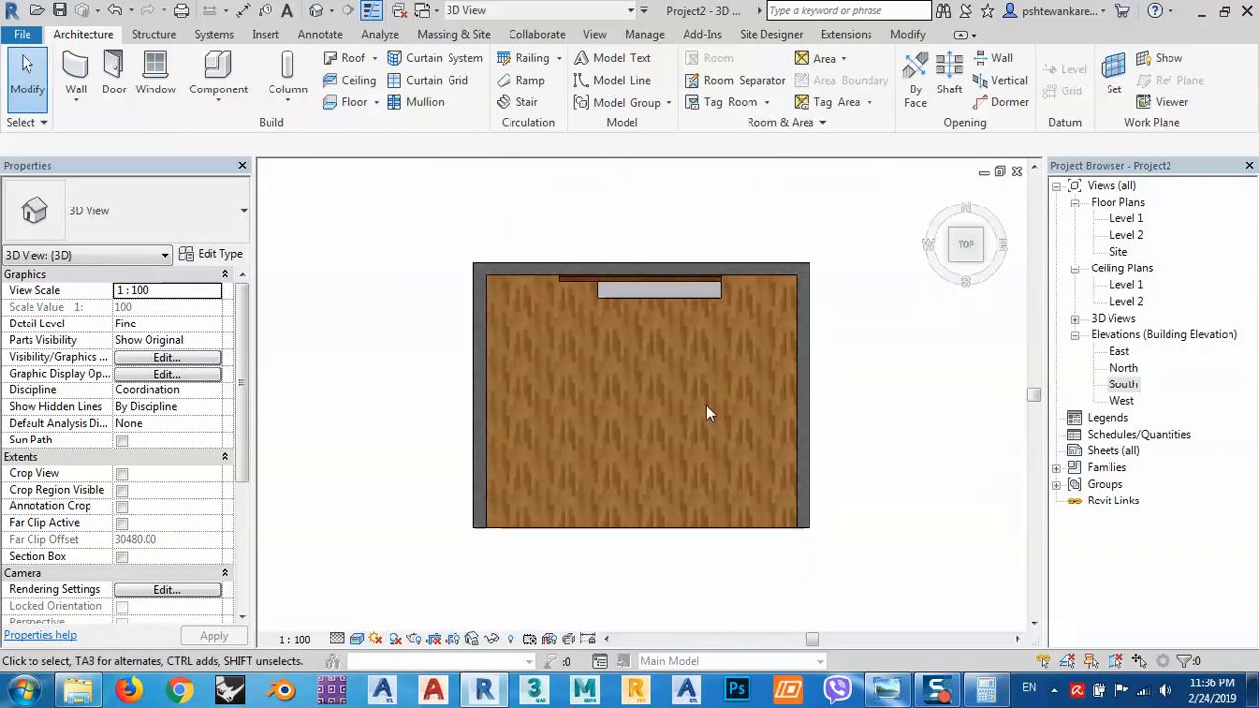
left_click(332, 11)
left_click(352, 56)
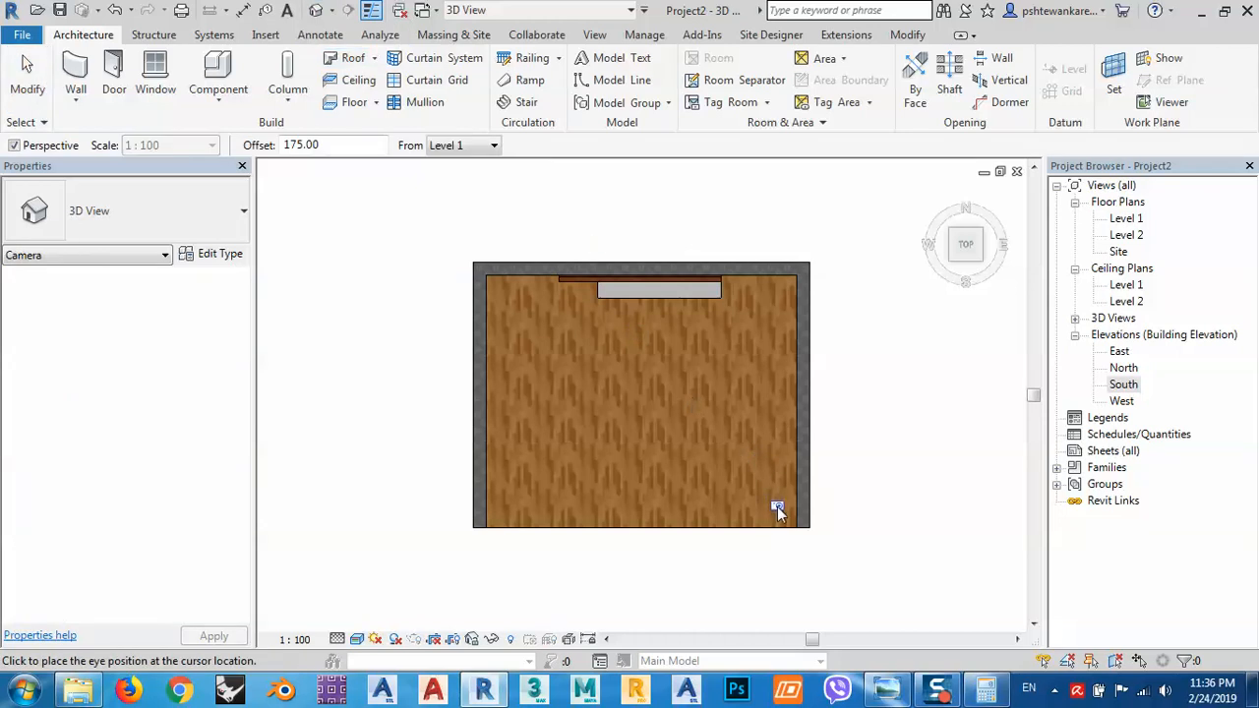
left_click(536, 201)
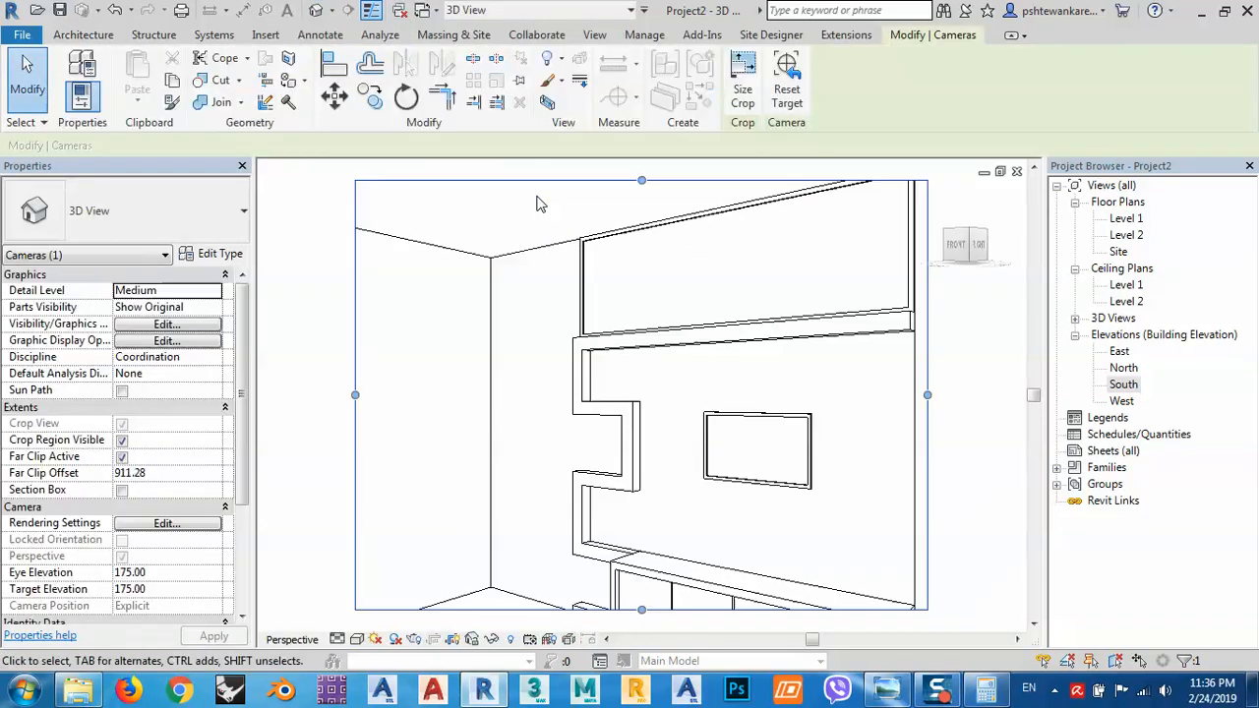
Step: Extend the camera view's crop region at the bottom and right edges and trim its left edge to frame the whole cabinet
scroll(808, 497, "down", 5)
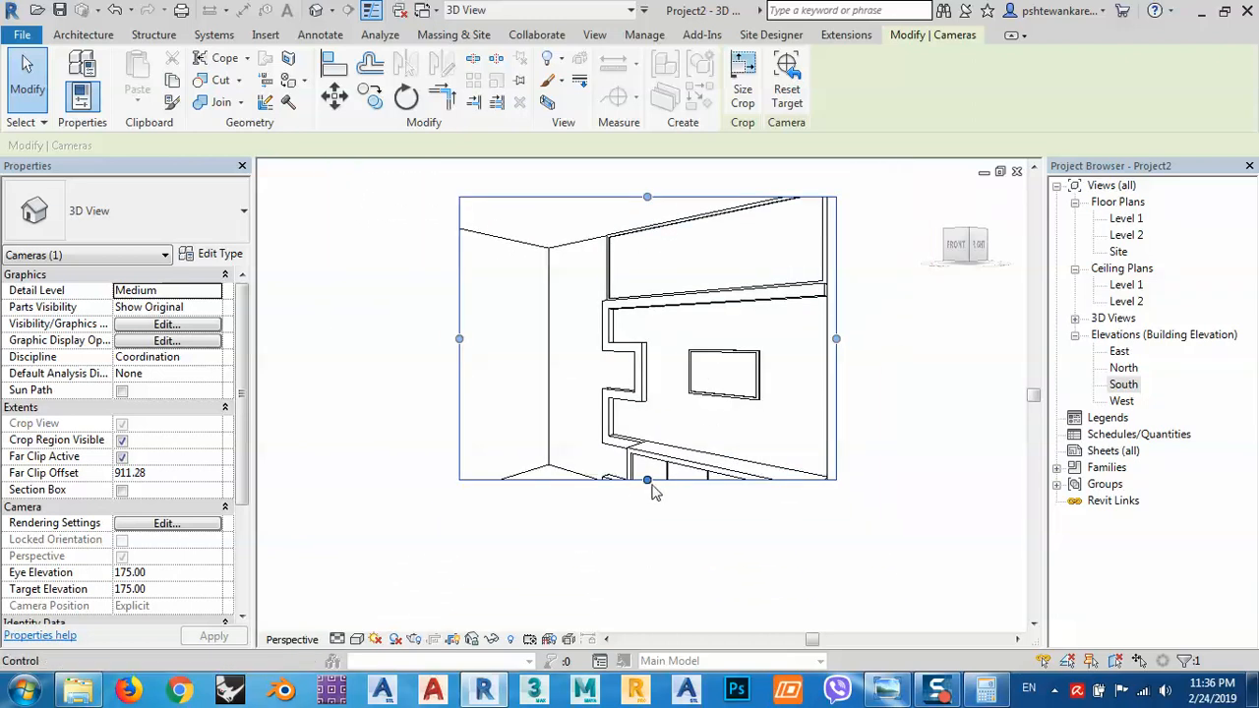
left_click_drag(649, 489, 649, 549)
mouse_move(836, 373)
left_mouse_down()
mouse_move(898, 372)
mouse_move(852, 375)
left_mouse_up()
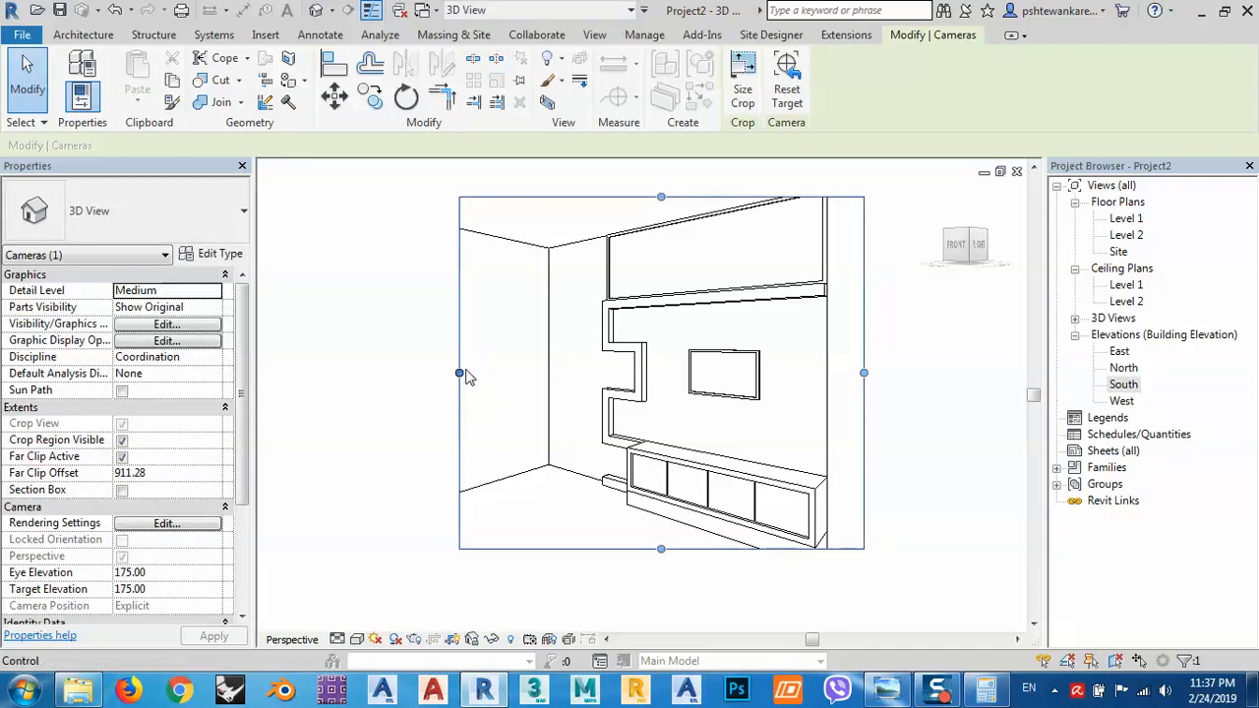
left_click_drag(459, 373, 496, 371)
left_click_drag(863, 372, 903, 373)
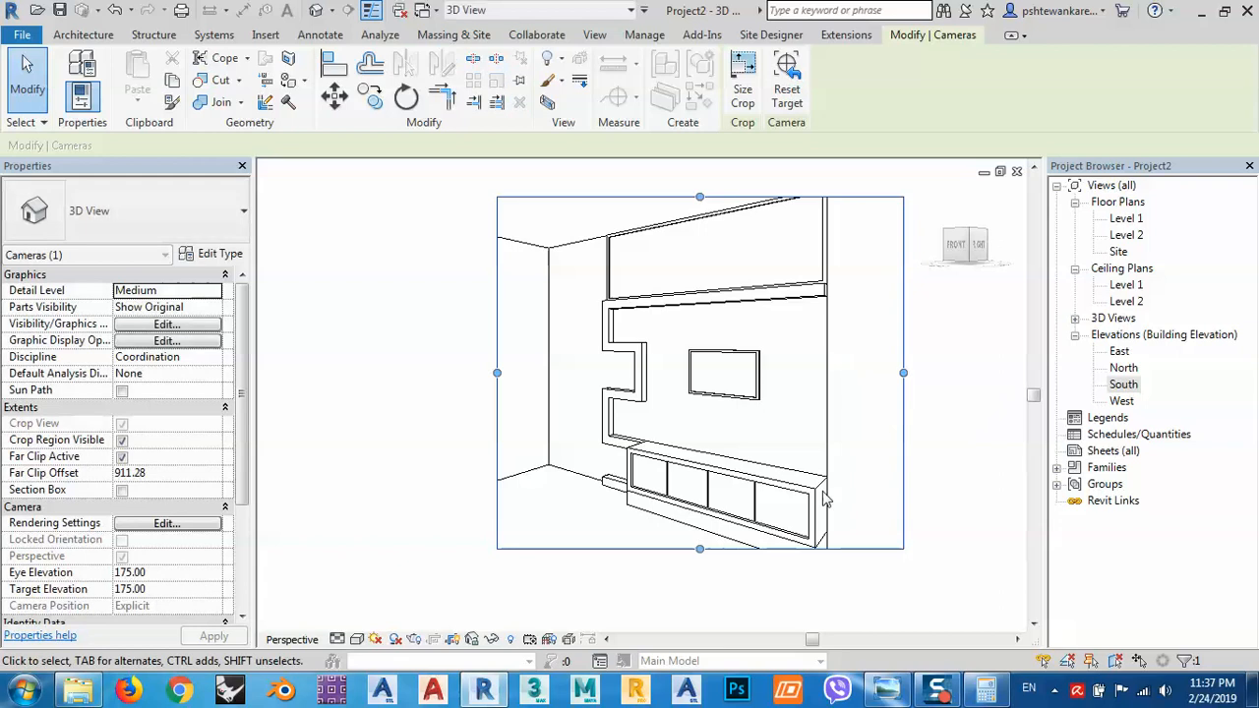
left_click_drag(699, 549, 701, 598)
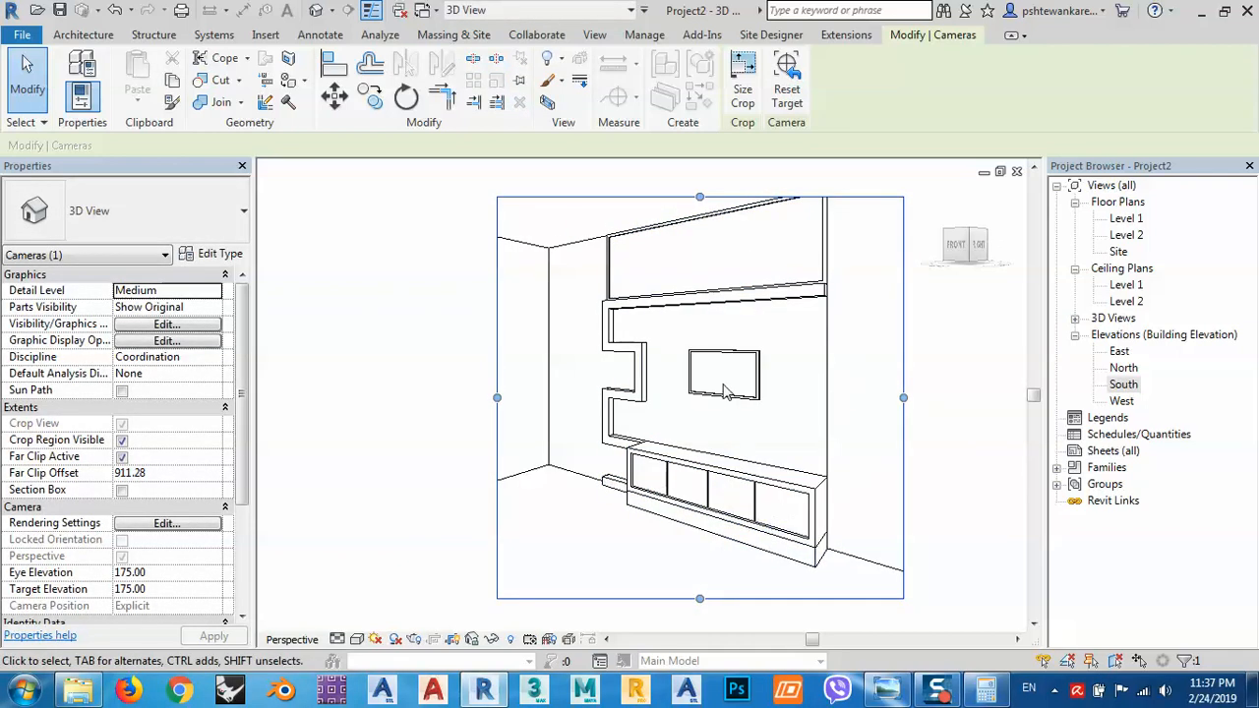
Step: Set the camera view's detail level to Fine and its visual style to Realistic
left_click(337, 639)
left_click(365, 691)
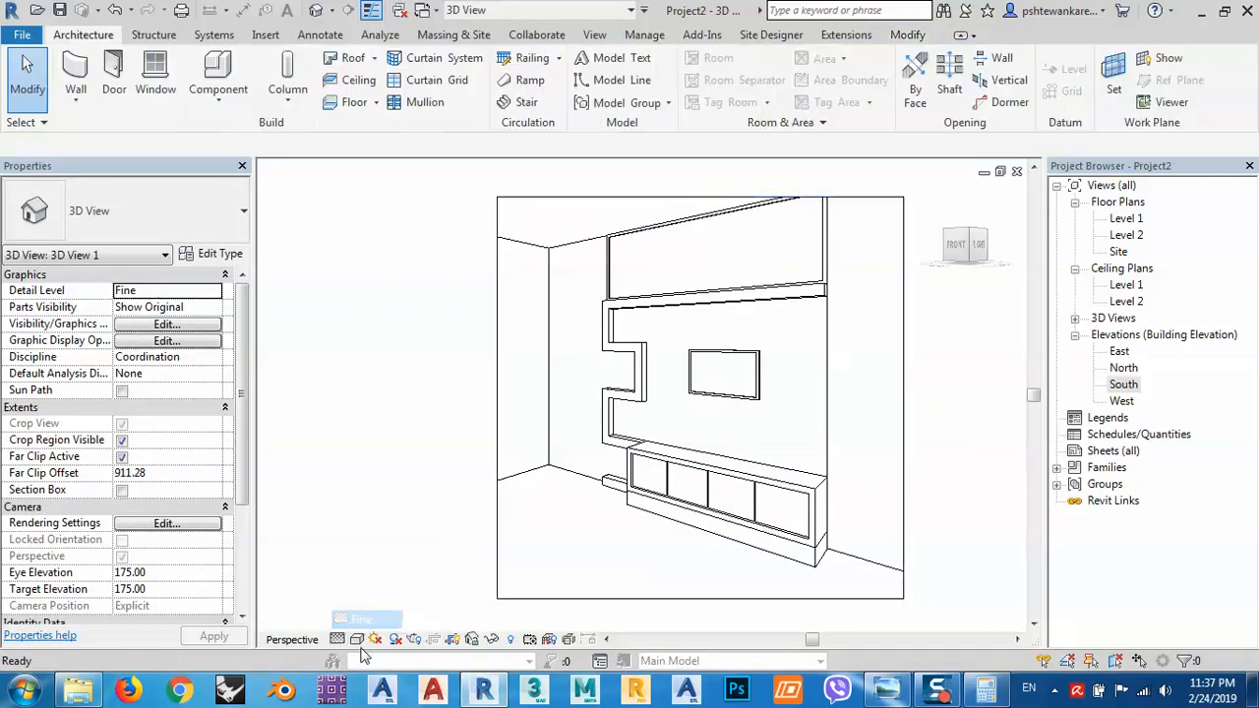
left_click(357, 639)
left_click(384, 601)
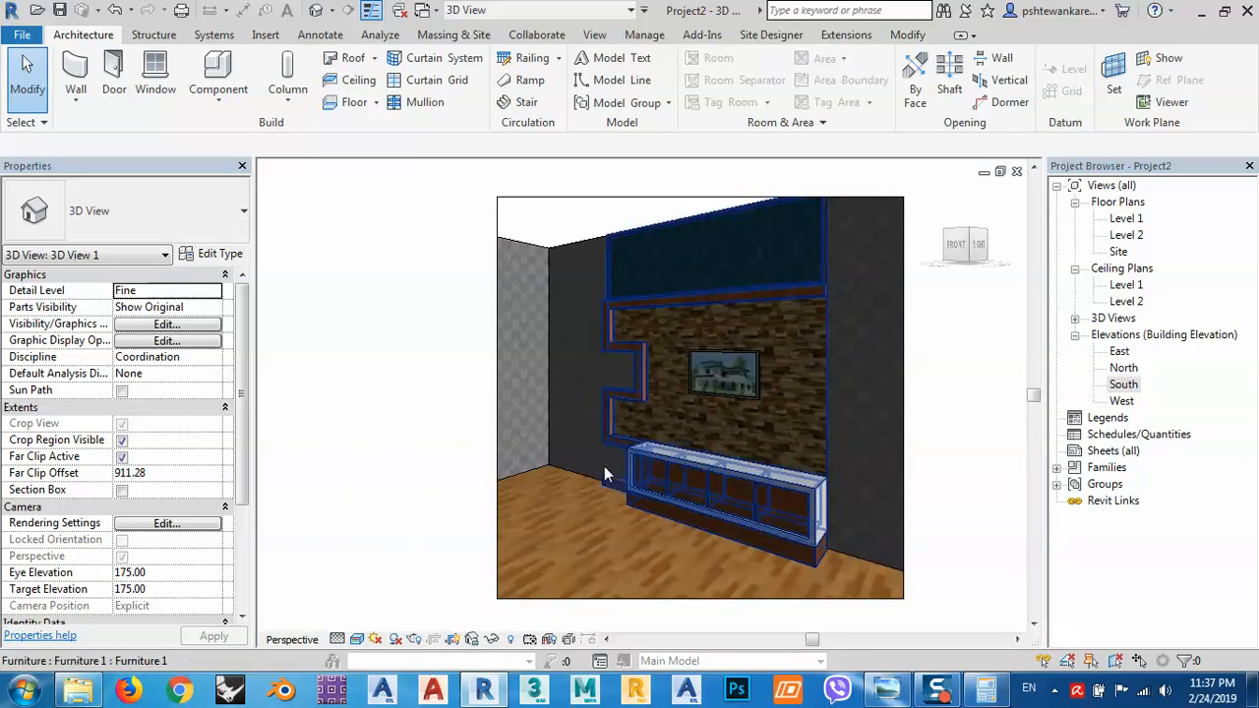
Step: Widen the camera view's crop region at its left edge to include more of the side wall
left_click(537, 206)
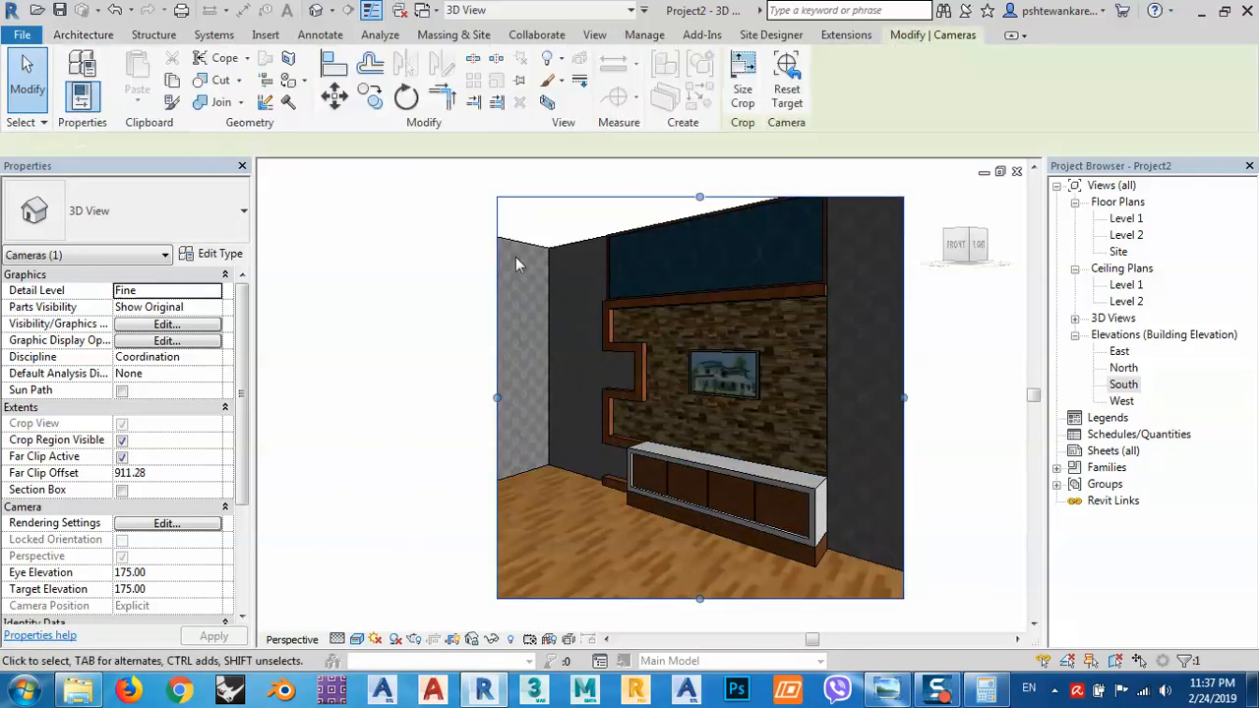
left_click_drag(496, 397, 424, 397)
left_click(674, 174)
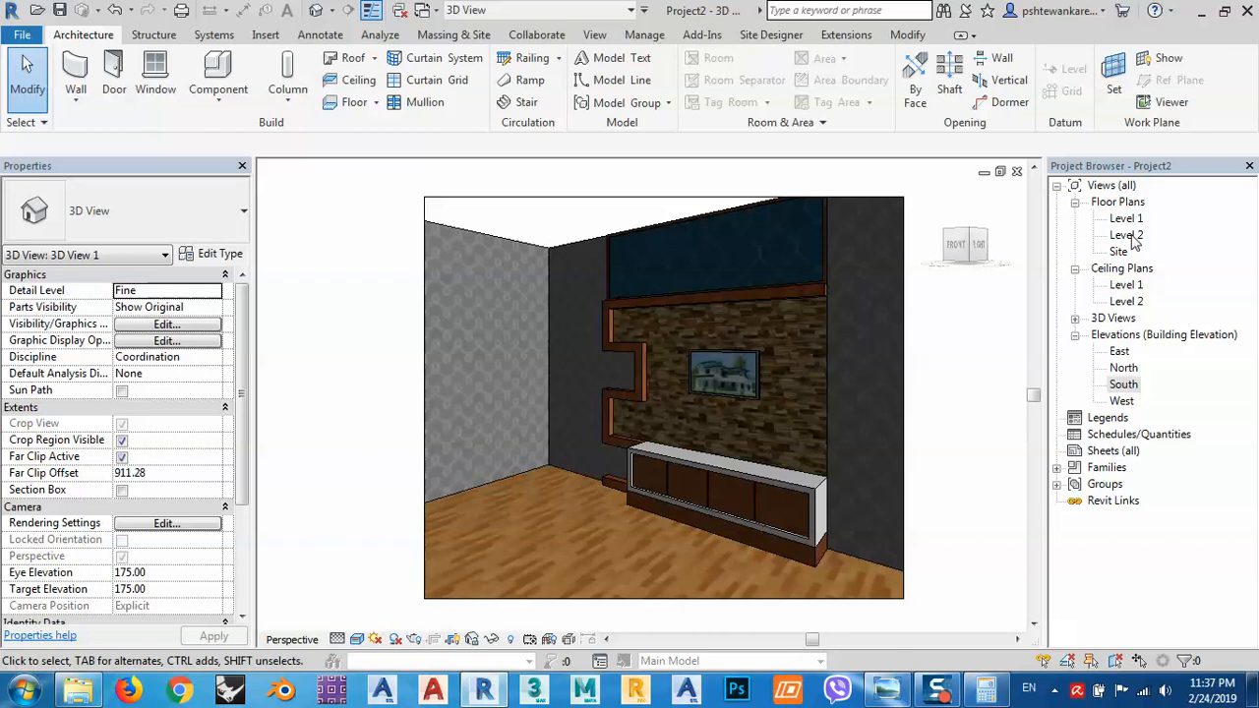
Step: Undo the camera view's change of orientation and open the default {3D} view at an angle from the front
left_click(972, 239)
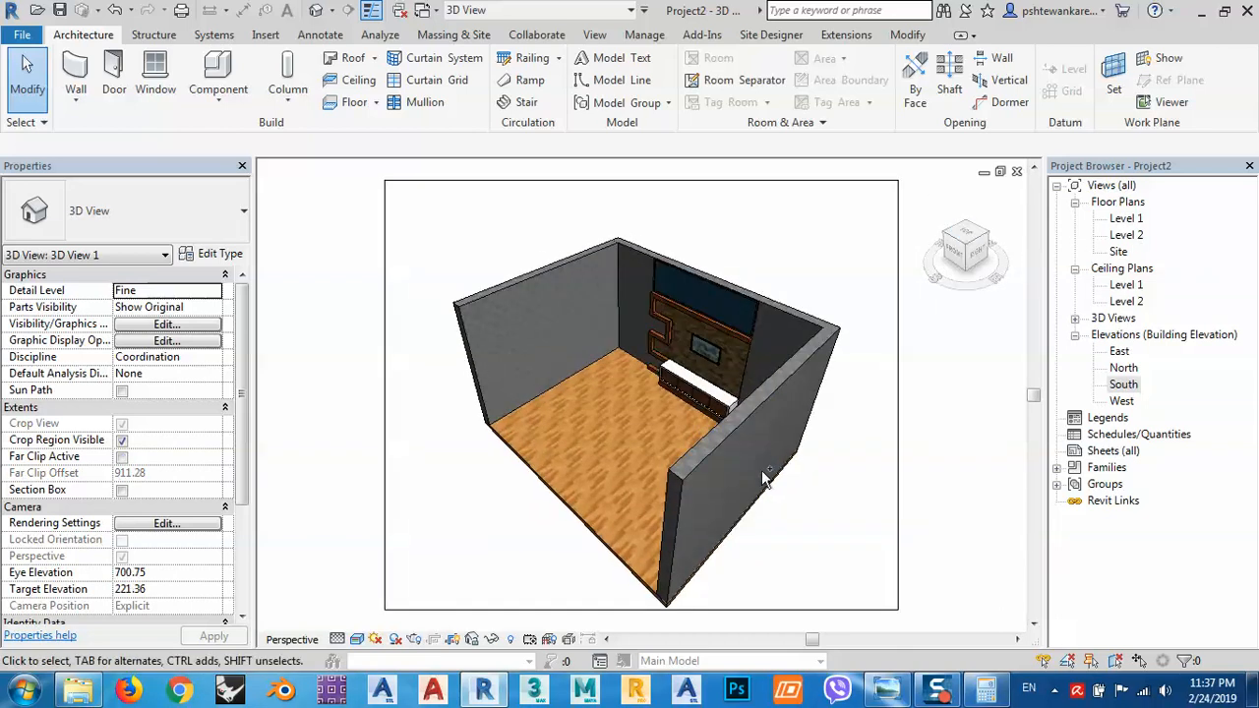
key("ctrl+z")
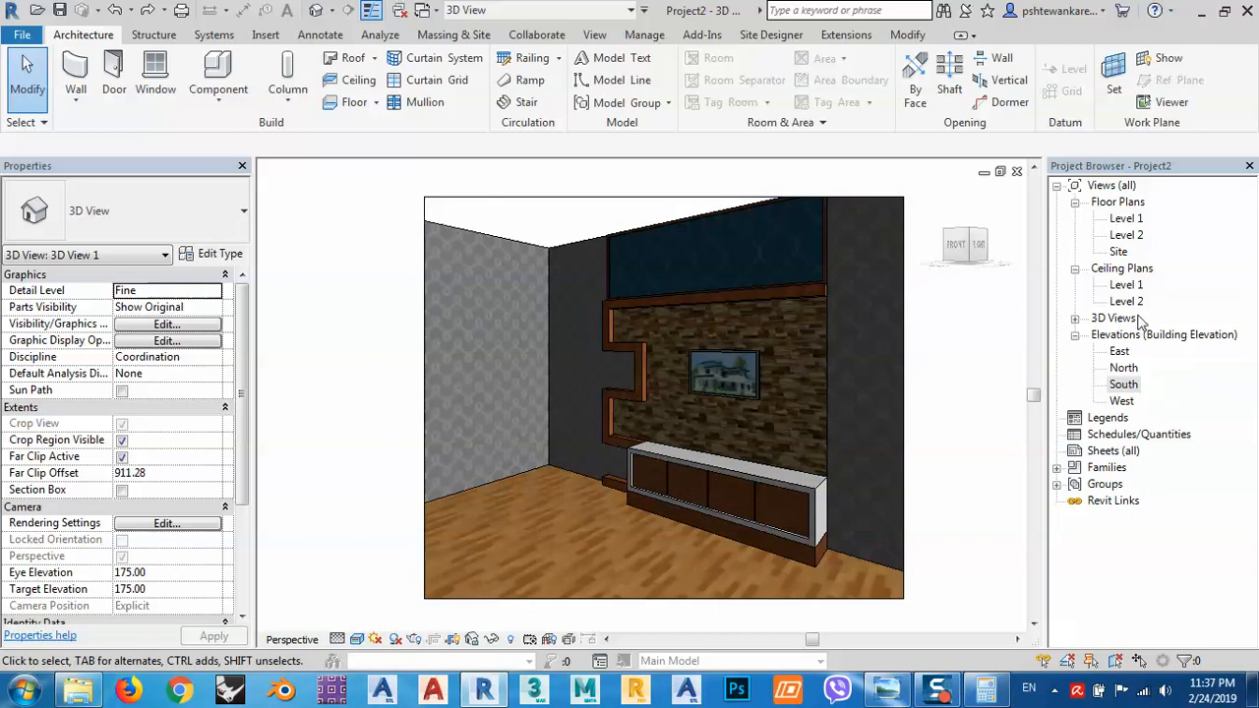
left_click(1075, 319)
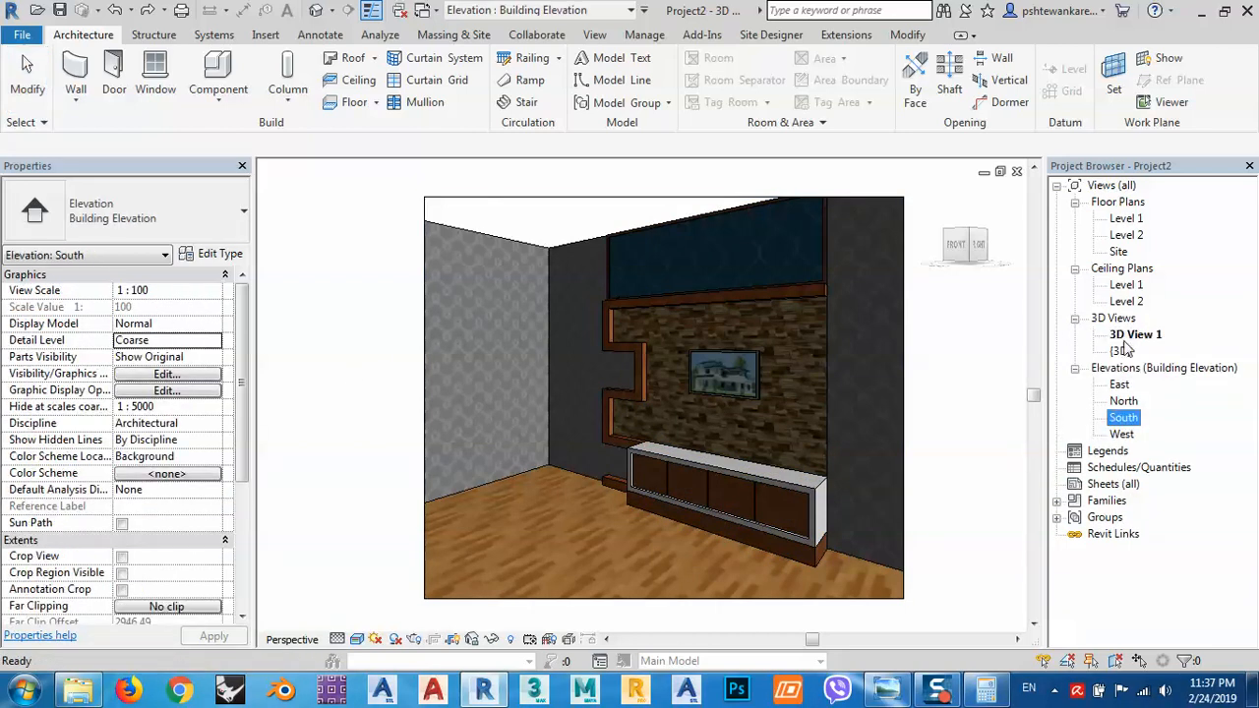
double_click(1121, 351)
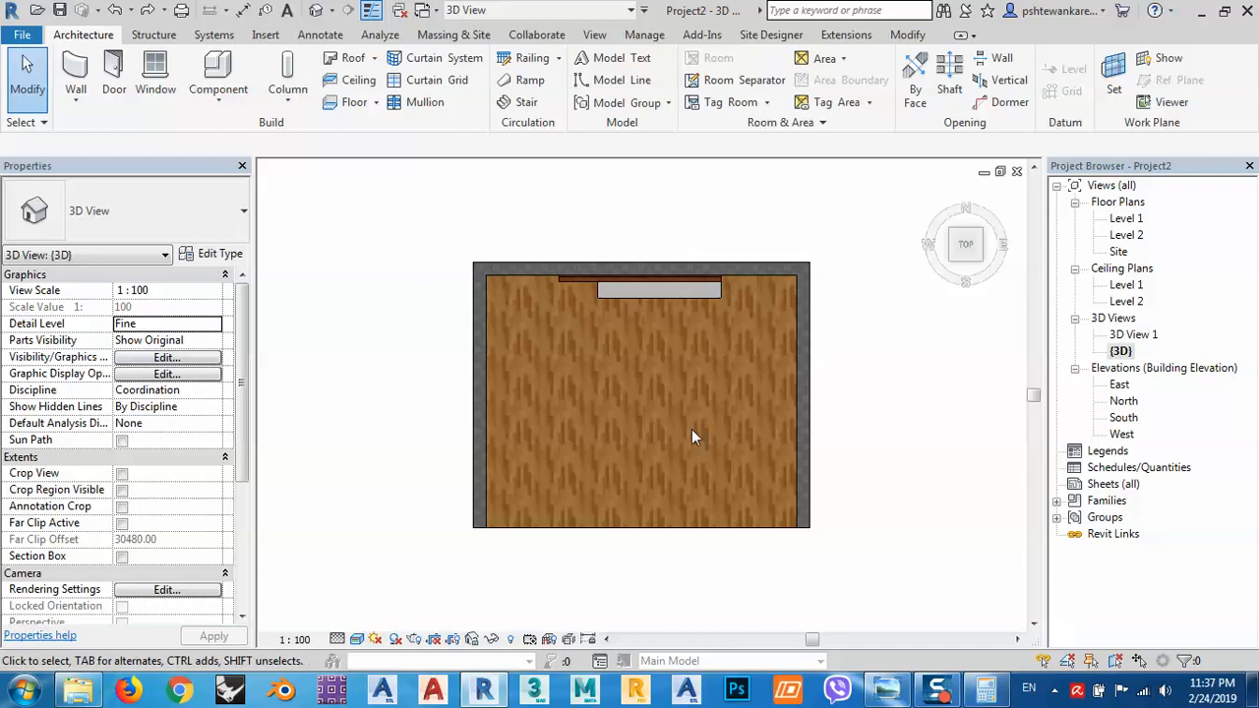
middle_click_drag(691, 428, 625, 498, "shift")
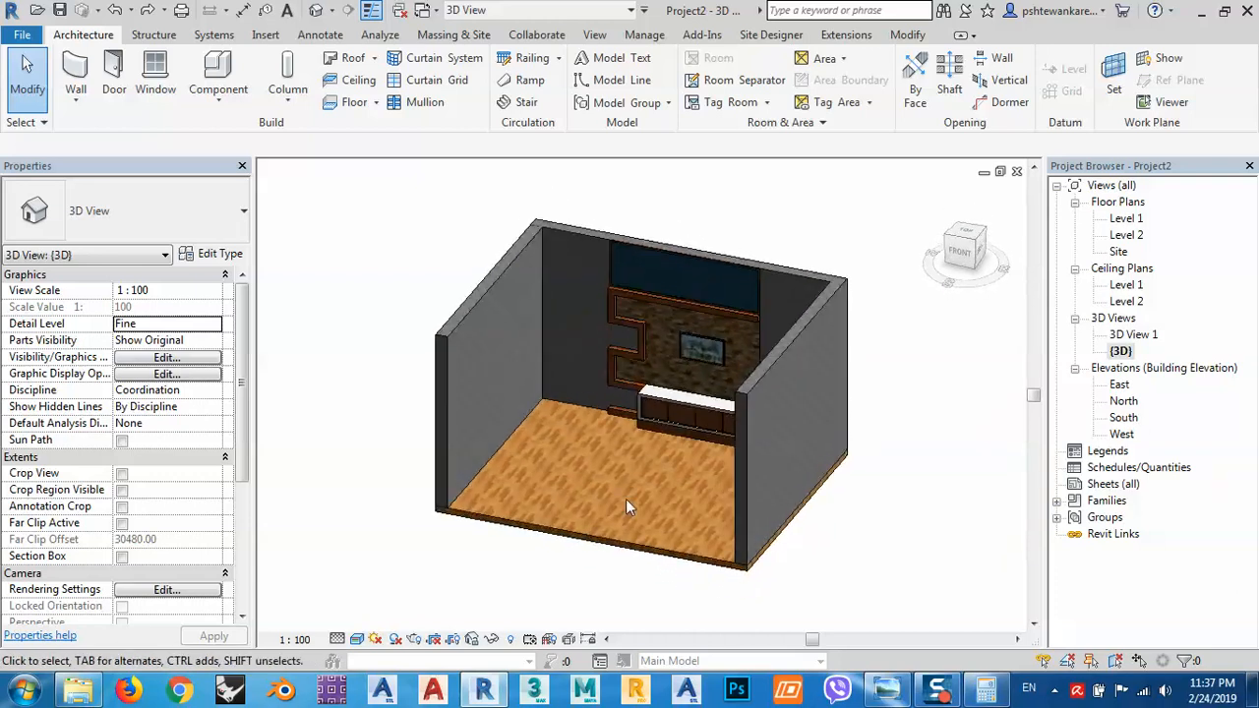
Step: Copy the wood floor and paste it aligned to Level 2 as a cover over the room
left_click(585, 546)
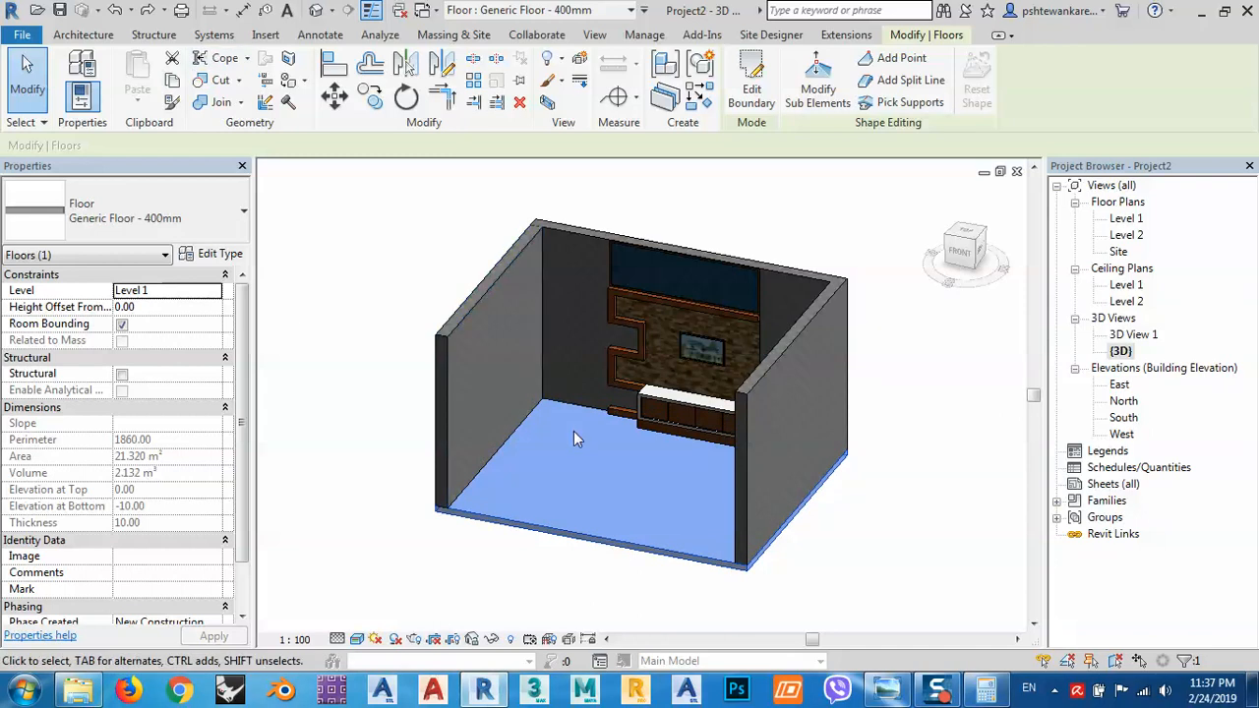
left_click(173, 80)
left_click(137, 99)
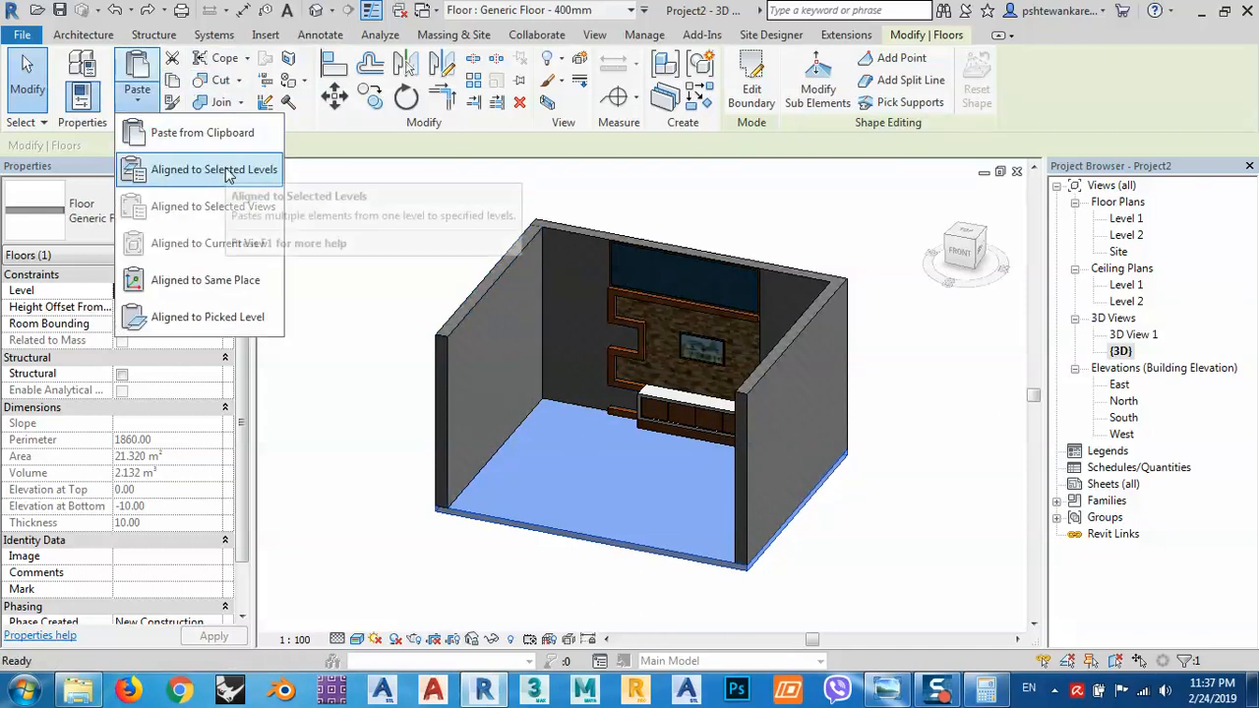
left_click(226, 171)
left_click(165, 205)
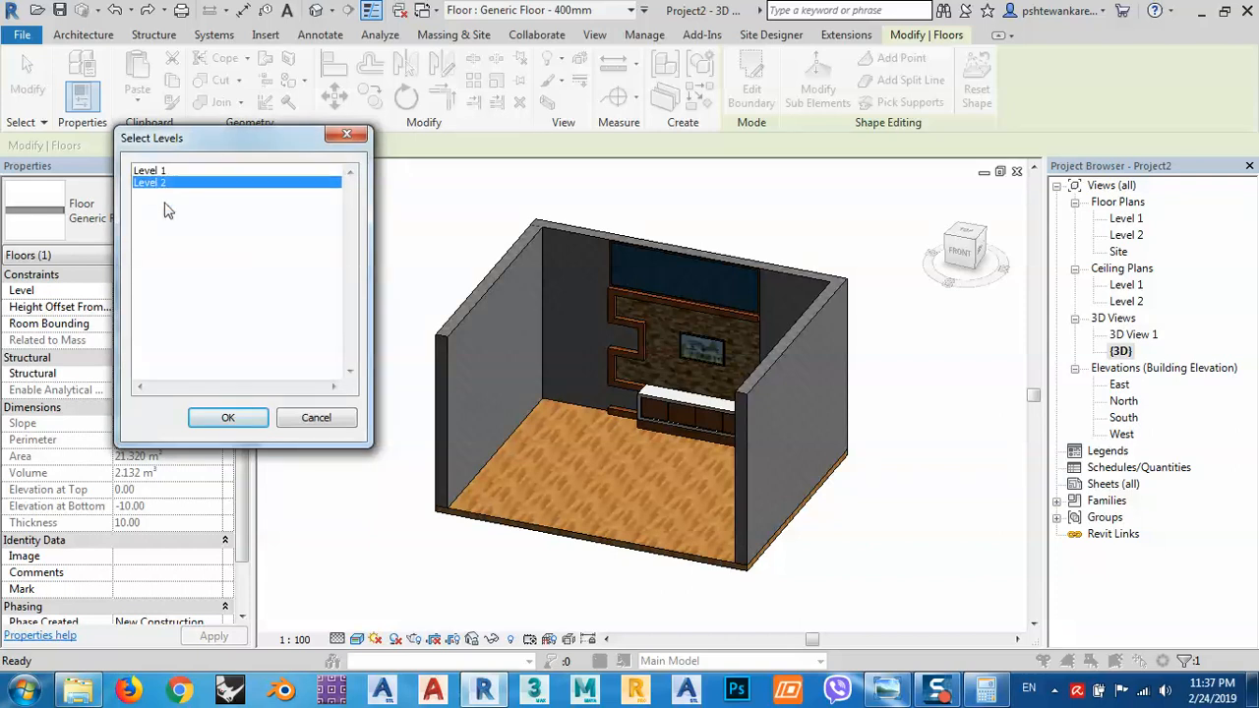
left_click(234, 417)
left_click(520, 559)
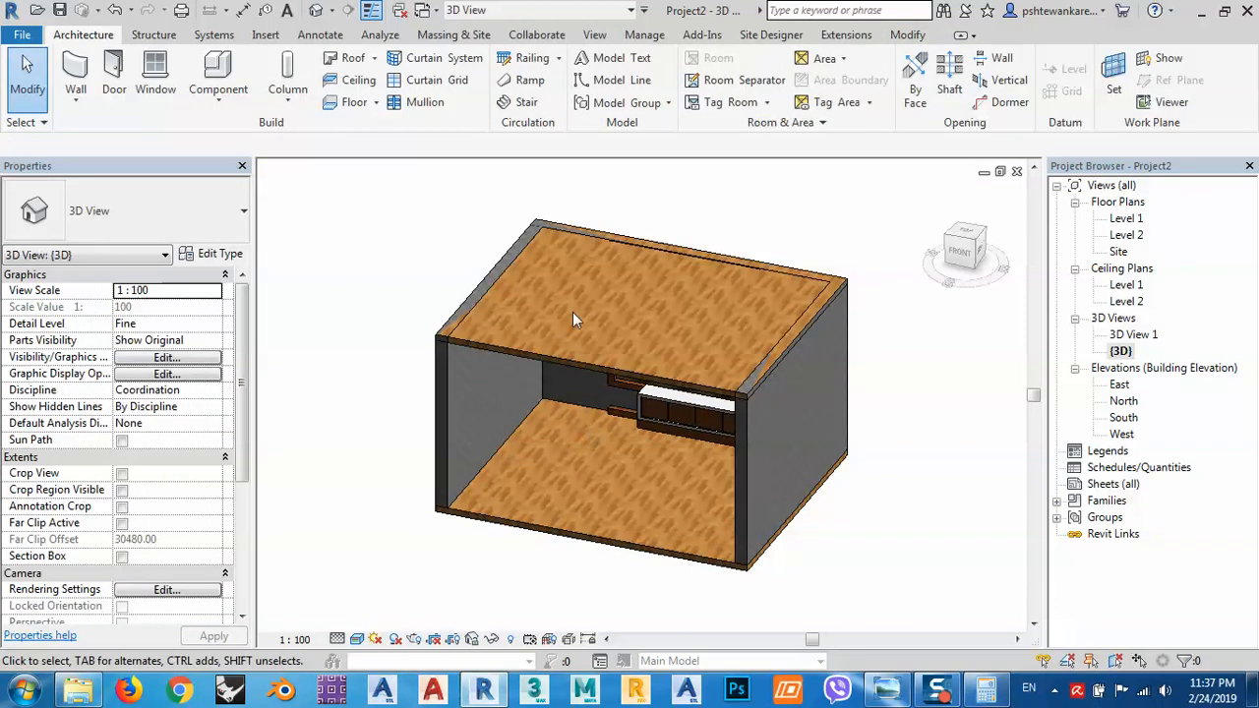
Step: Duplicate the top slab's floor type as "Generic Floor - 400mm 2"
scroll(572, 312, "up", 2)
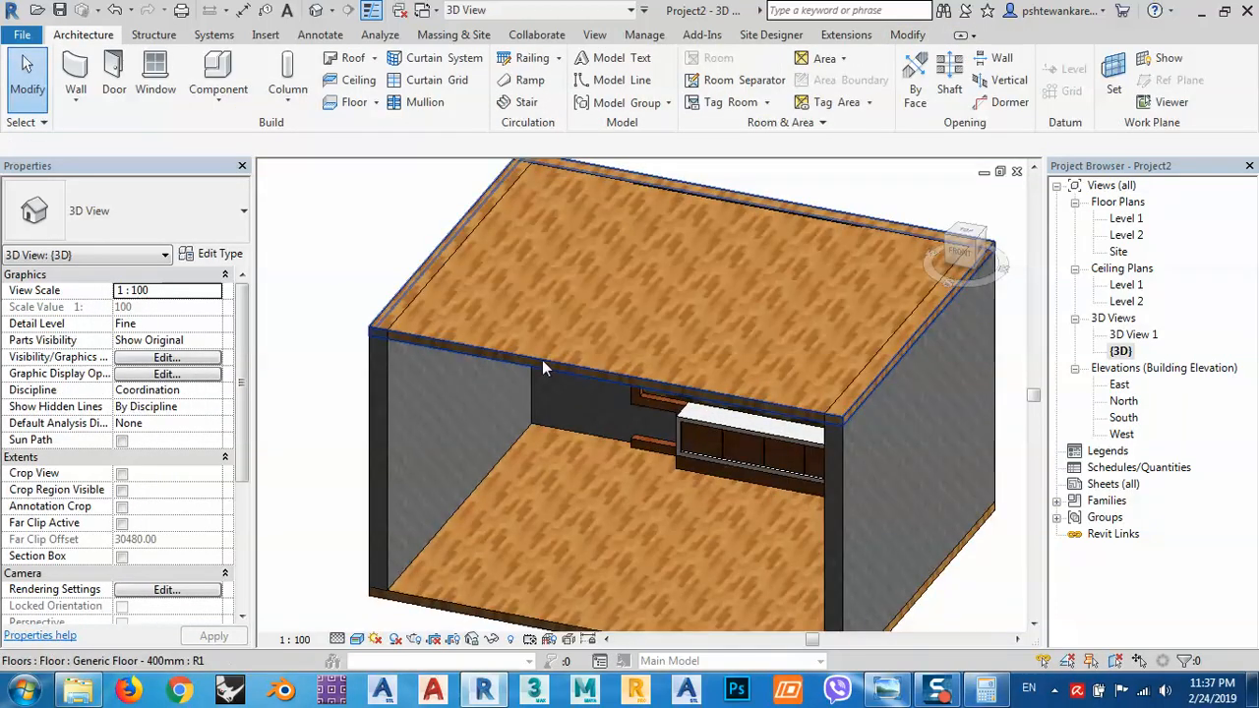
left_click(542, 360)
left_click(209, 255)
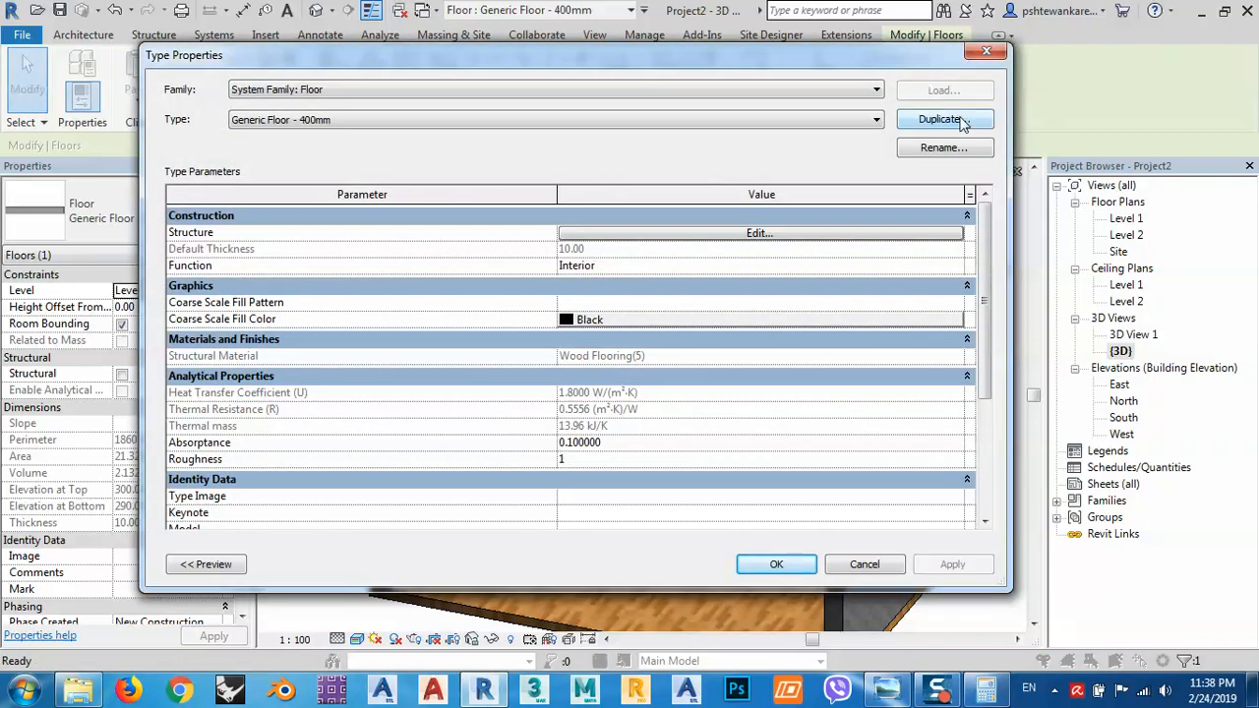
left_click(944, 119)
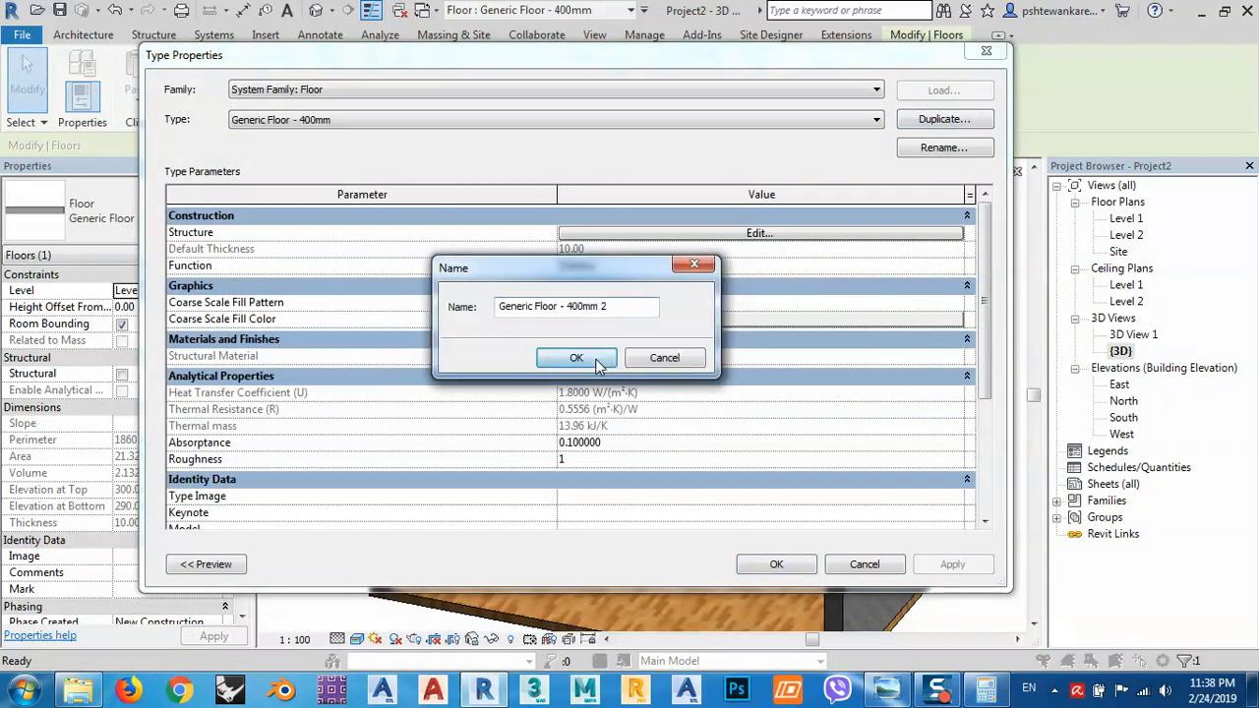
left_click(576, 358)
Step: Change the new floor type's structure layer material to "Tile, Porcelain, 4in" and apply it to the top slab
left_click(765, 234)
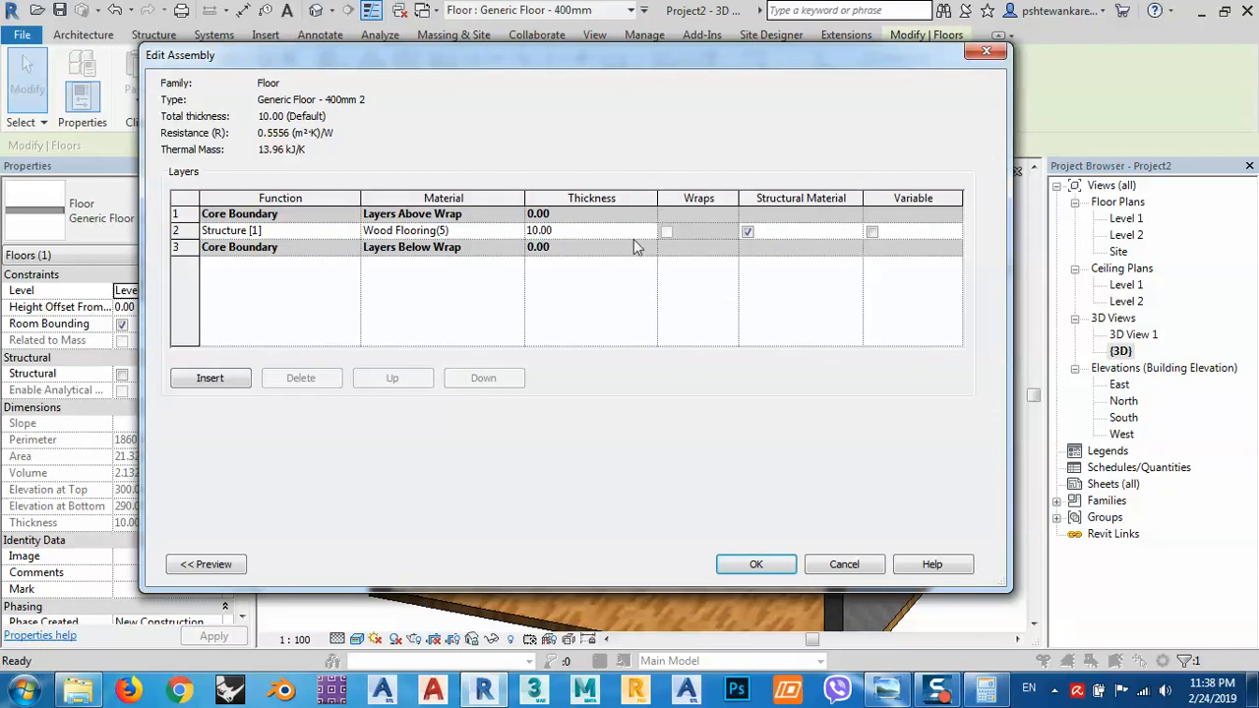
left_click(469, 232)
left_click(516, 232)
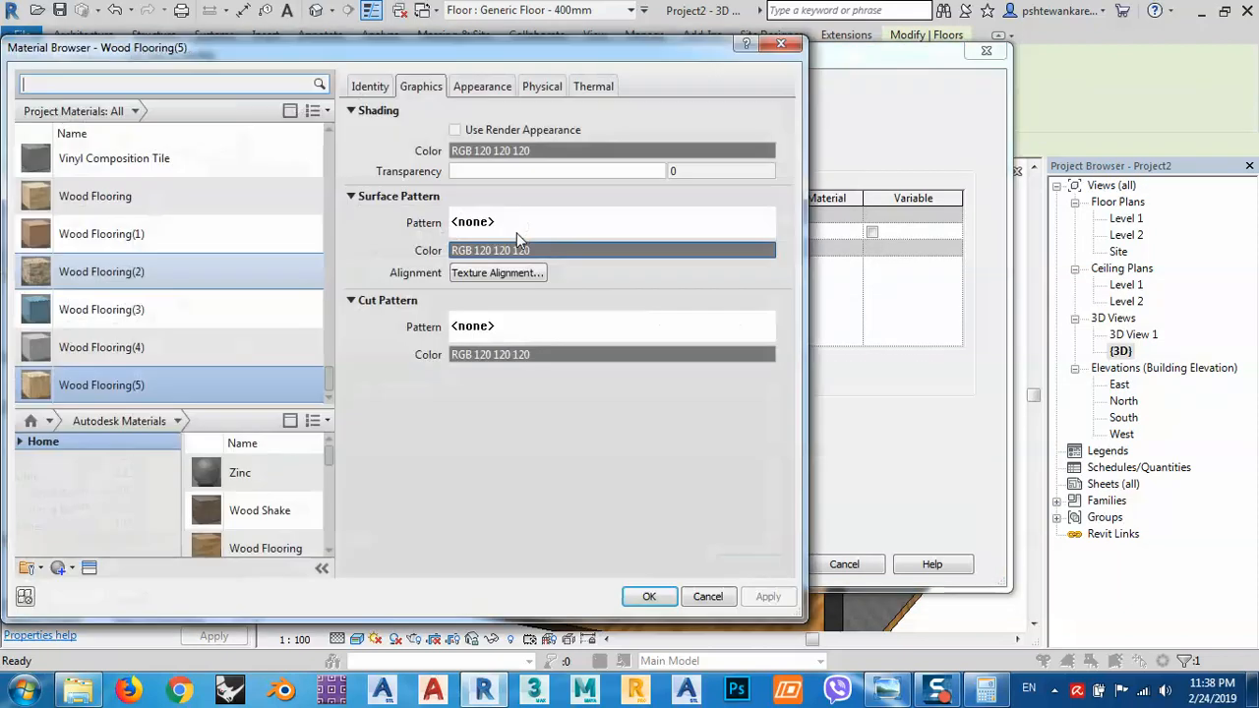
left_click(103, 344)
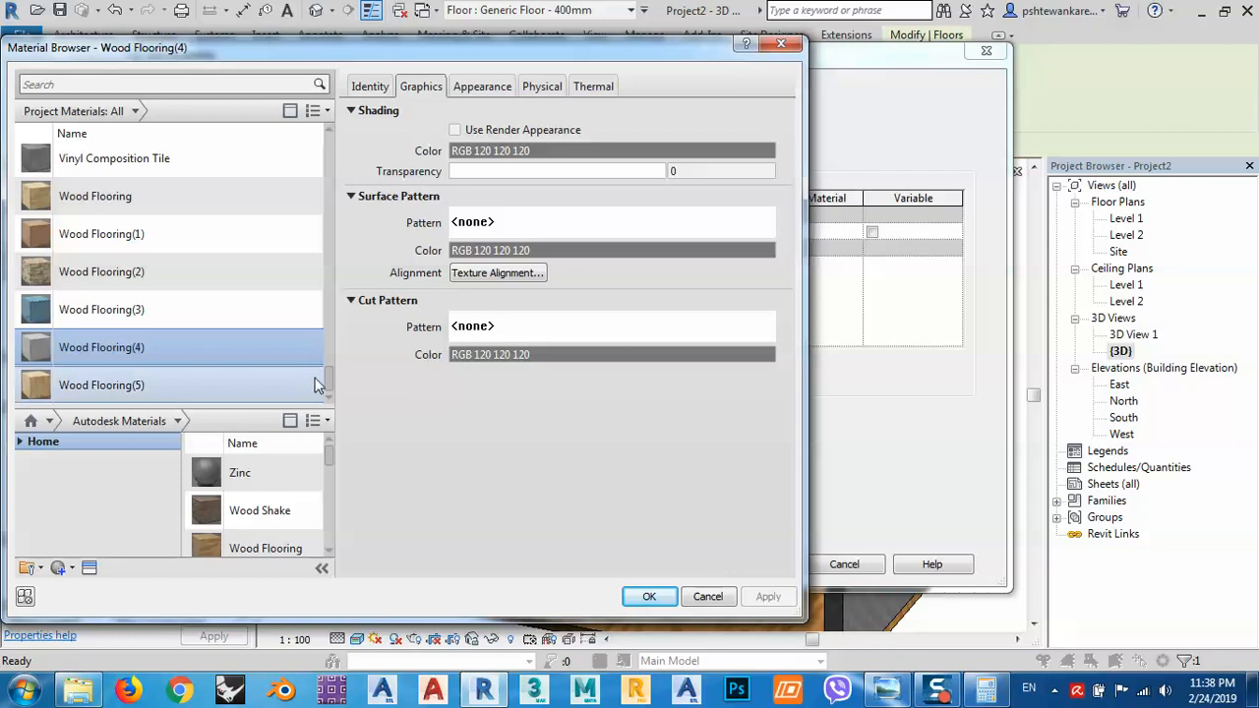
scroll(333, 373, "up", 3)
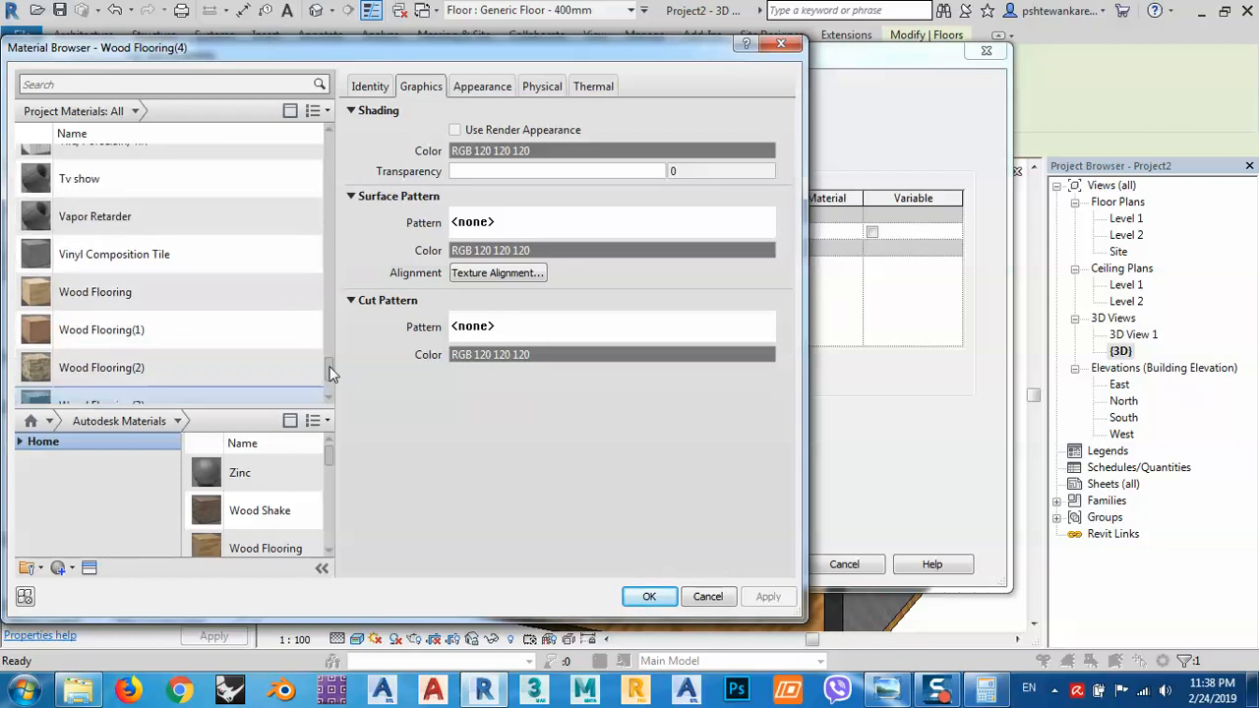
scroll(330, 374, "up", 3)
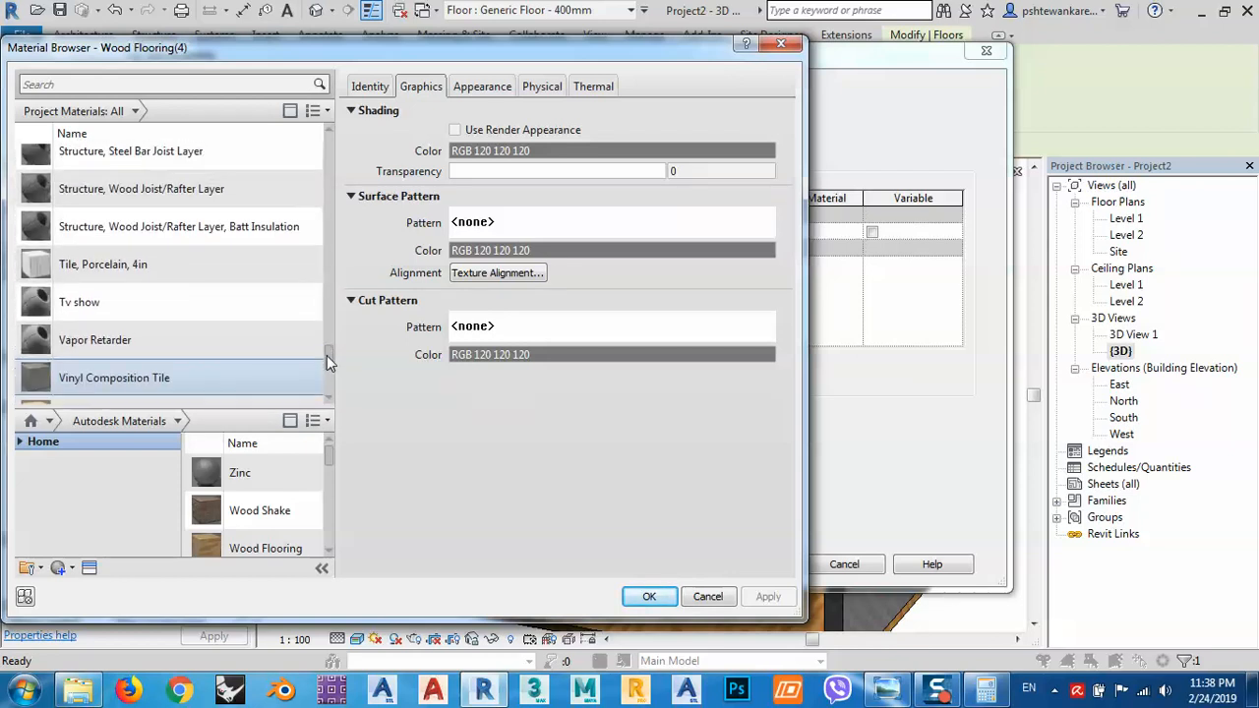
left_click(126, 273)
key("Return")
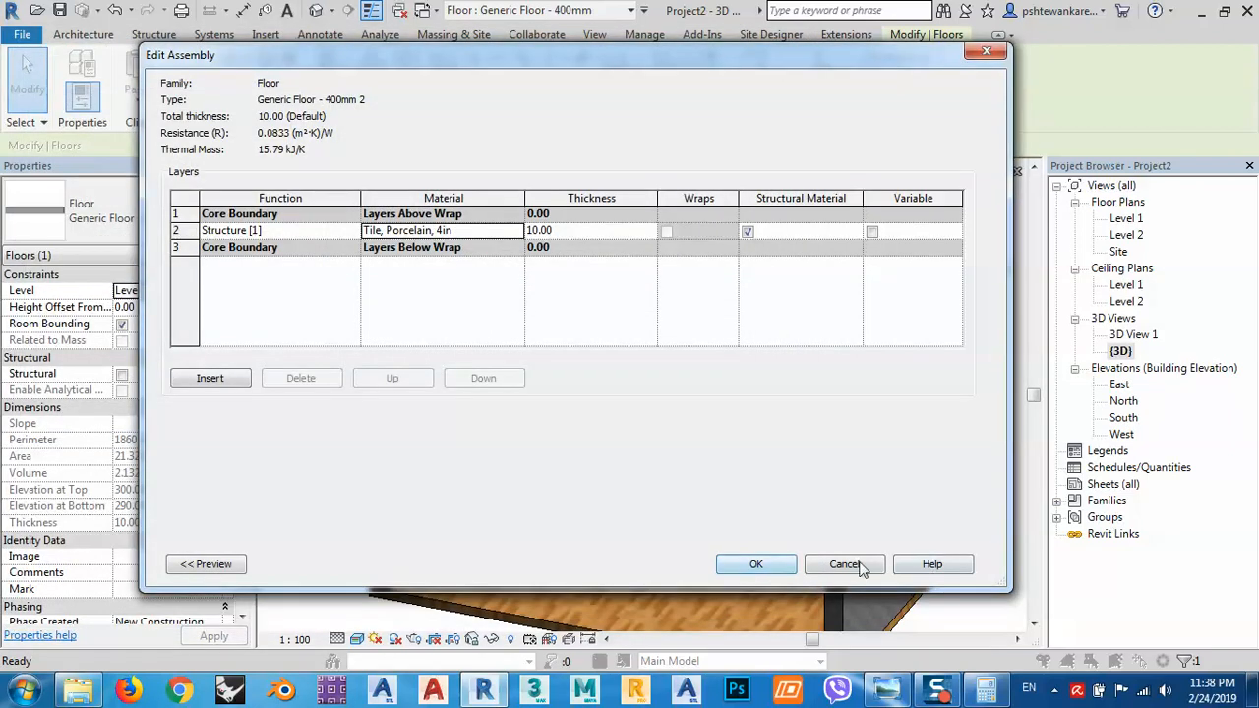
left_click(759, 563)
left_click(777, 564)
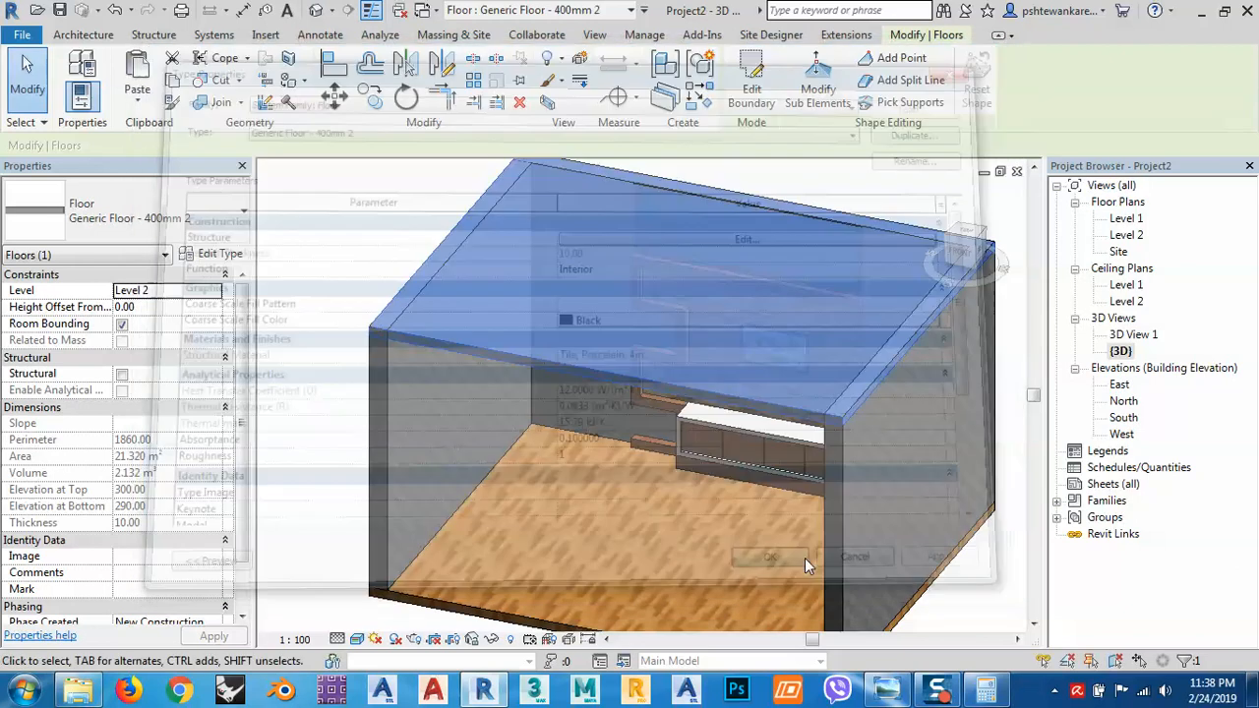
left_click(899, 202)
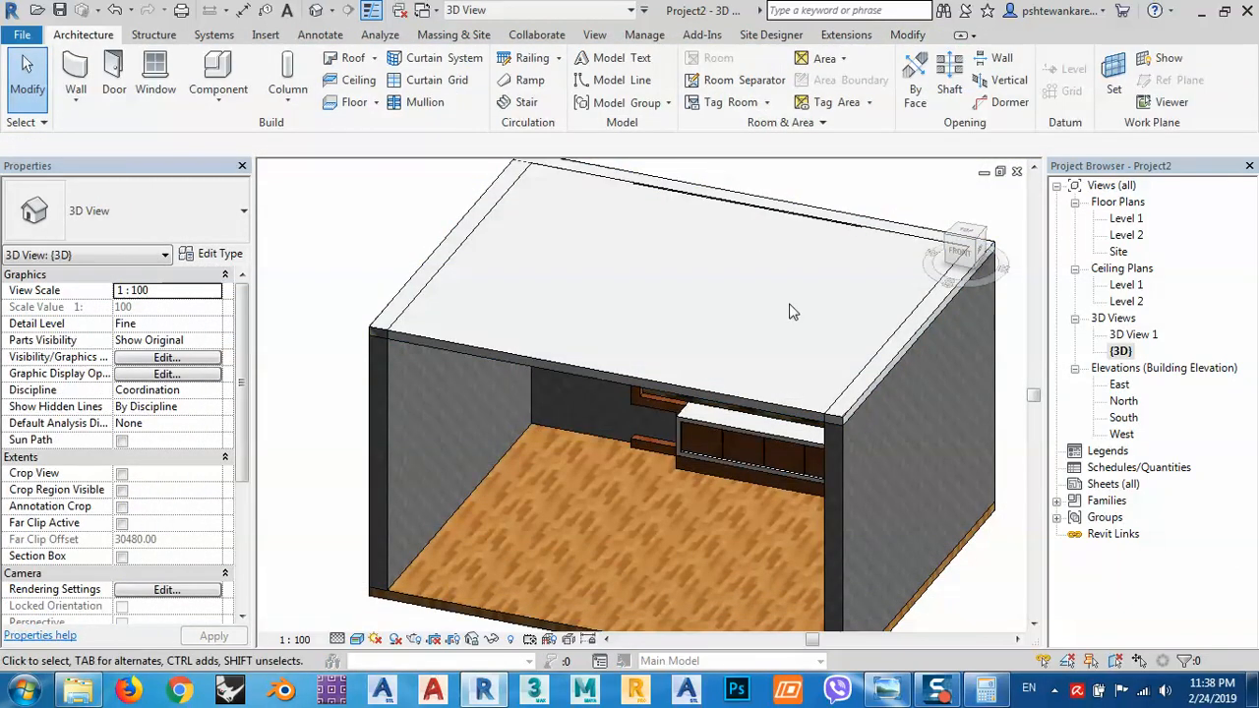
Step: Open the camera view 3D View 1 and render it at High quality
double_click(1136, 335)
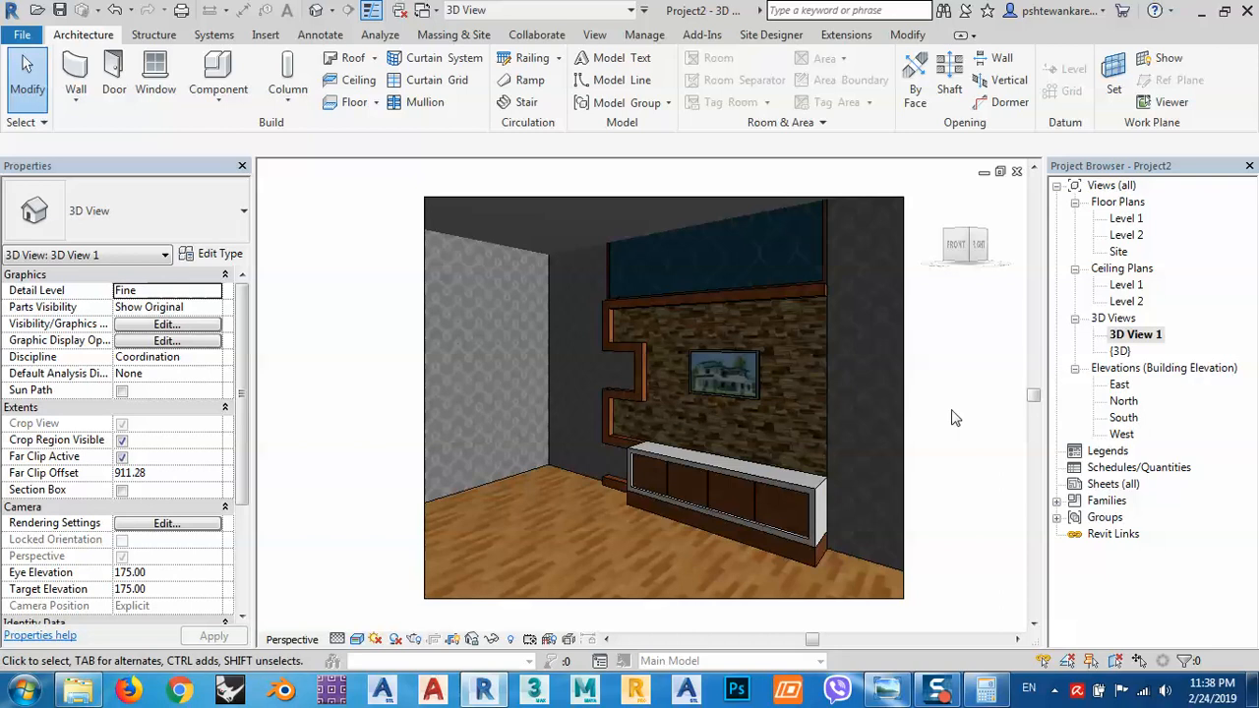
left_click(462, 36)
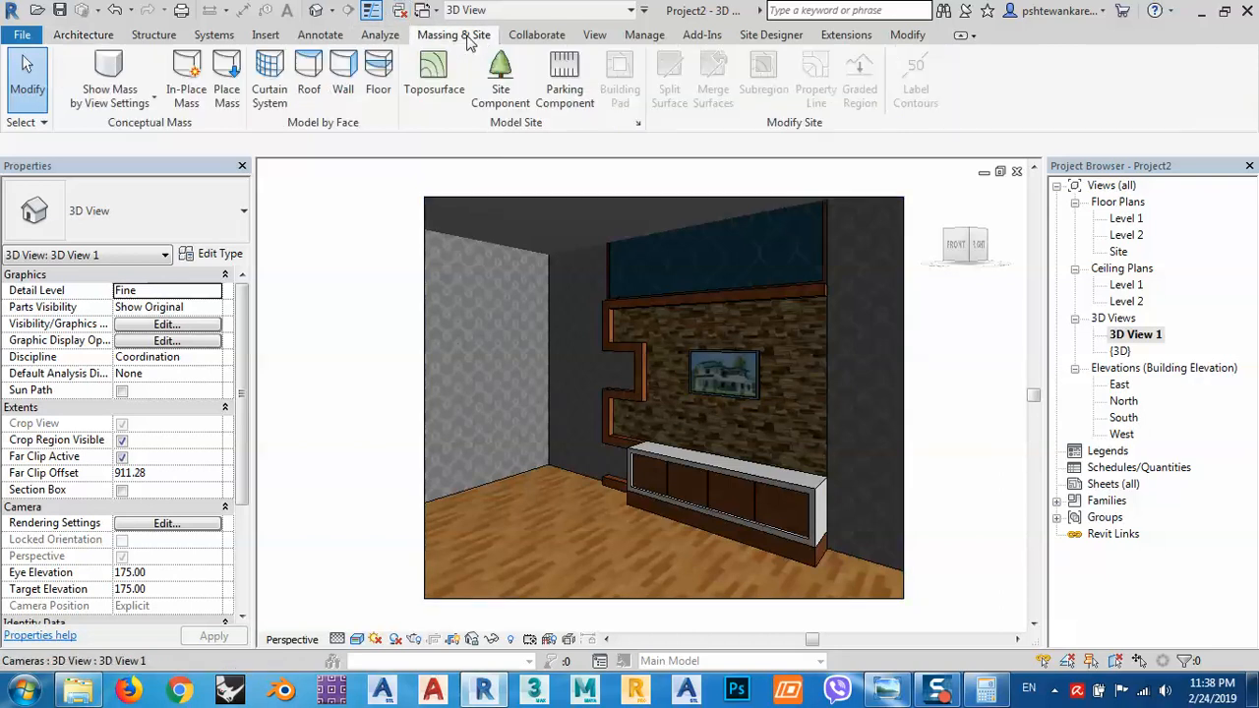
left_click(594, 34)
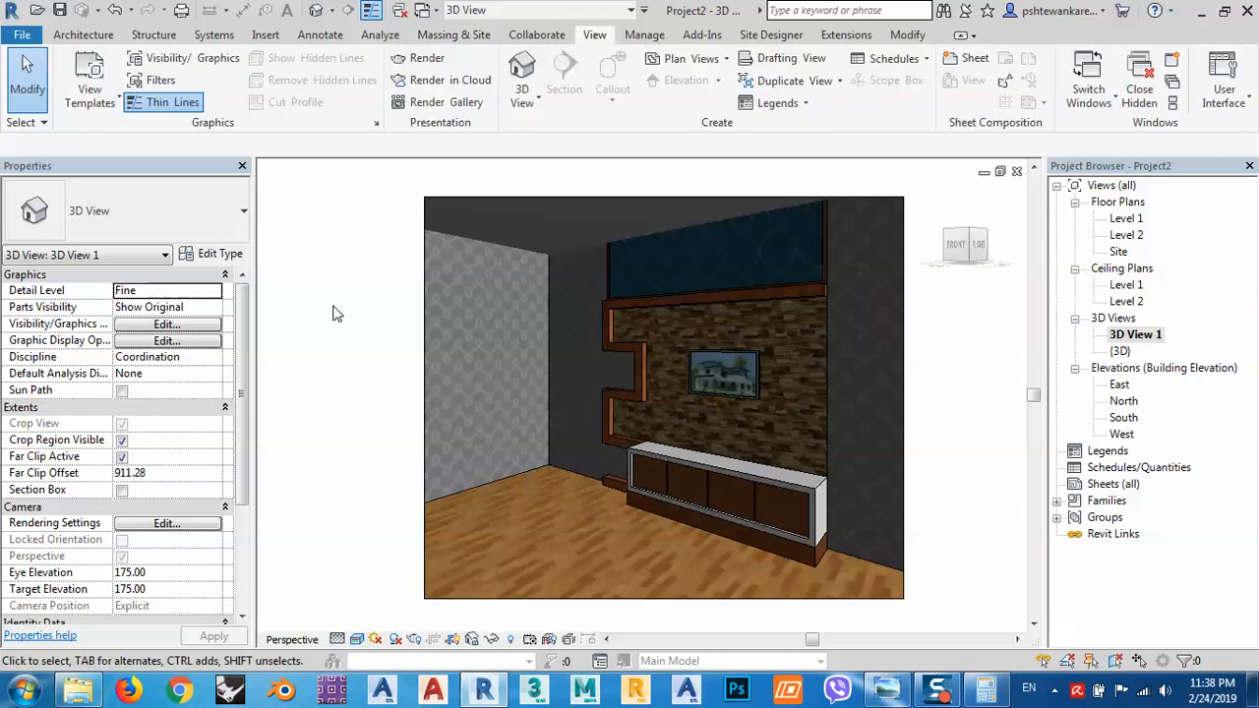
left_click(423, 58)
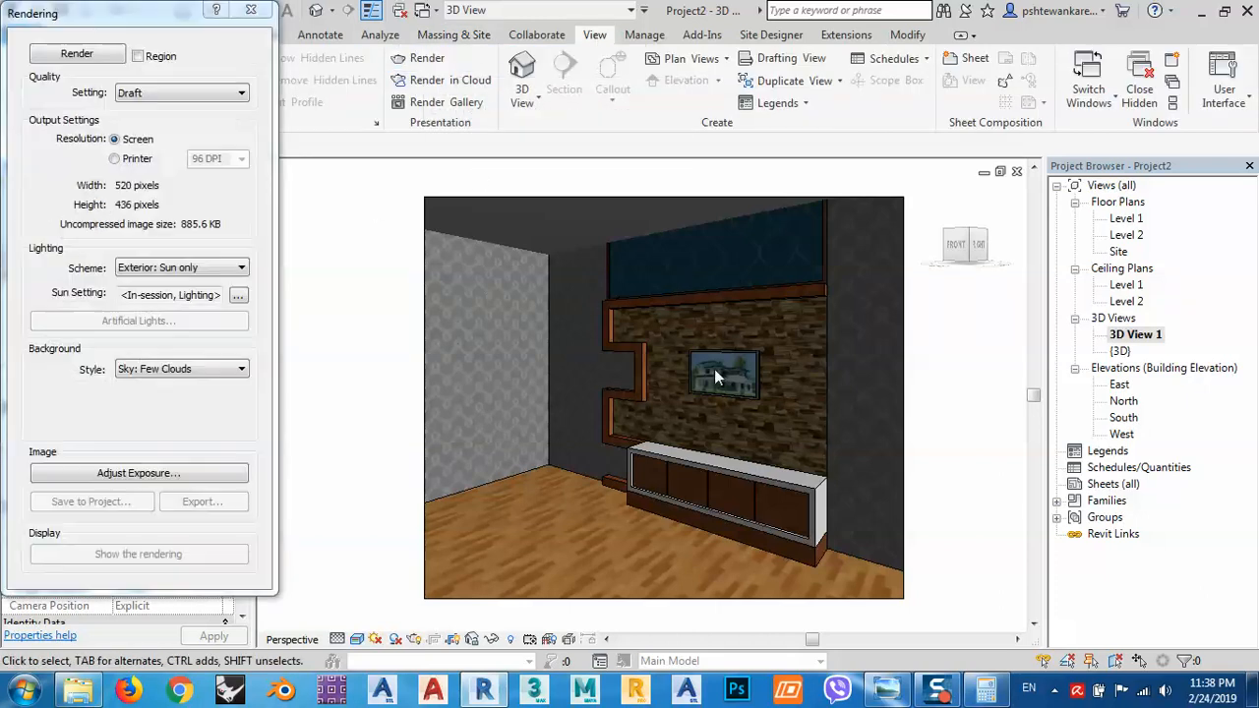
left_click(240, 93)
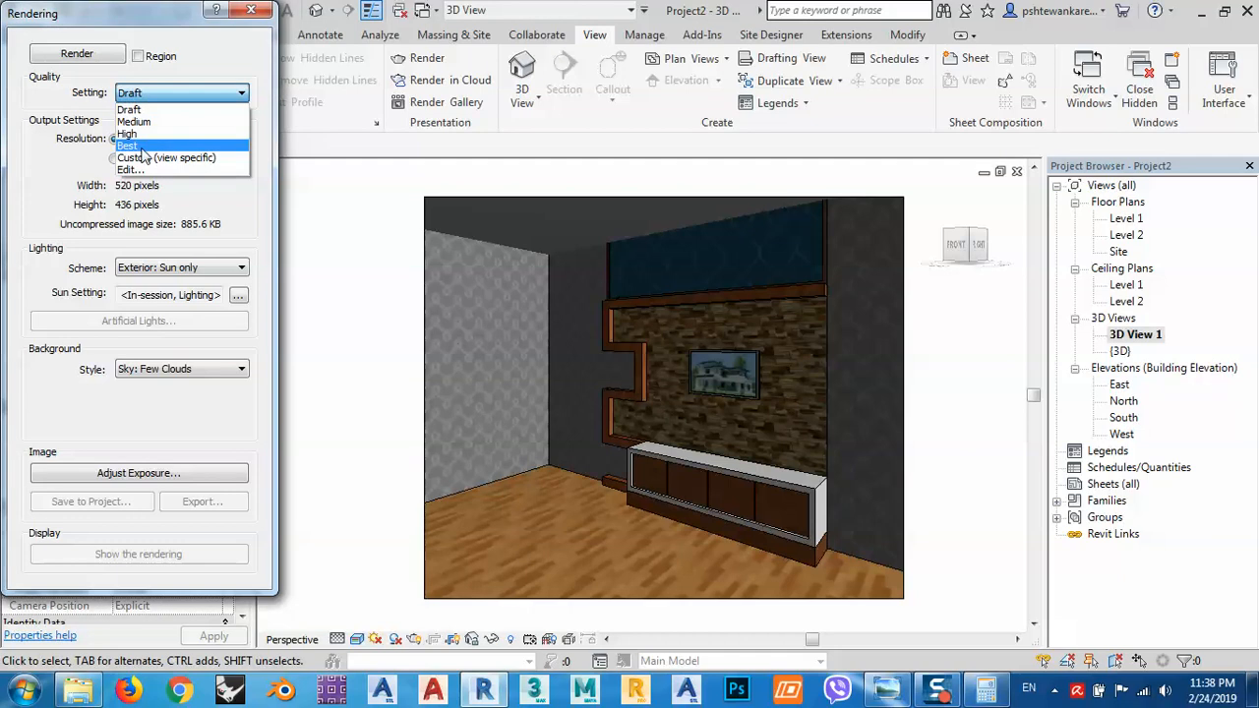
left_click(133, 133)
left_click(79, 53)
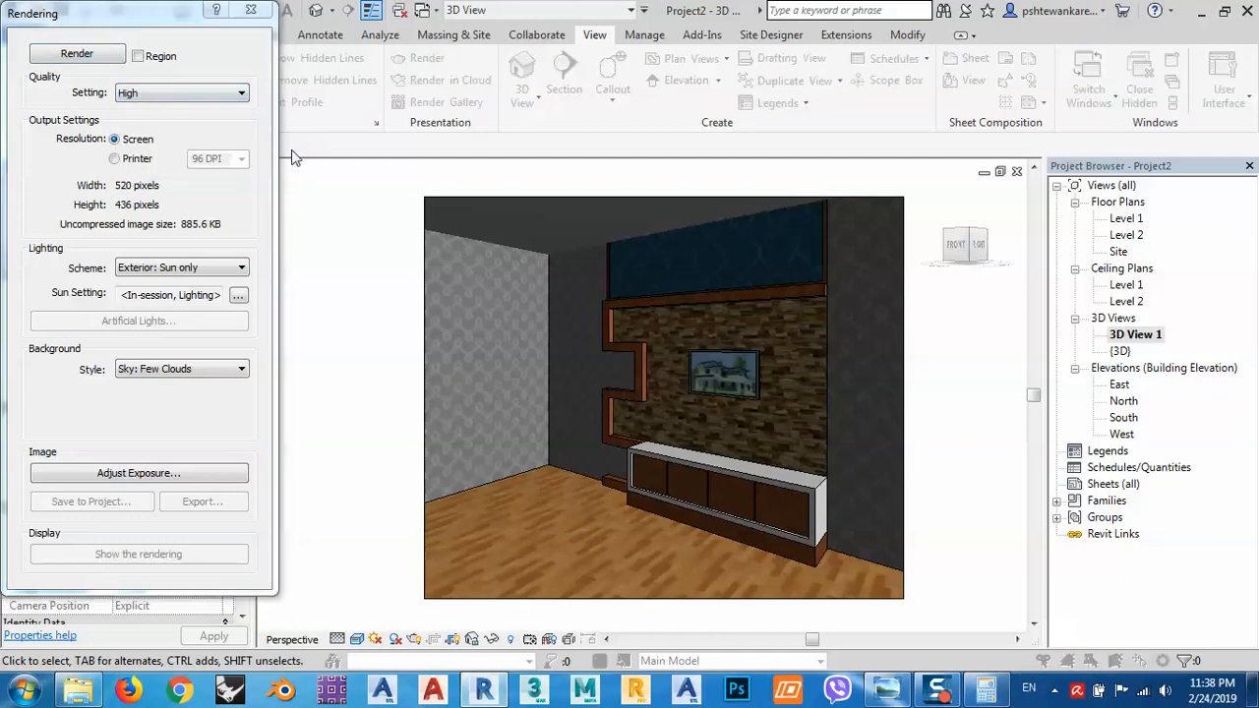